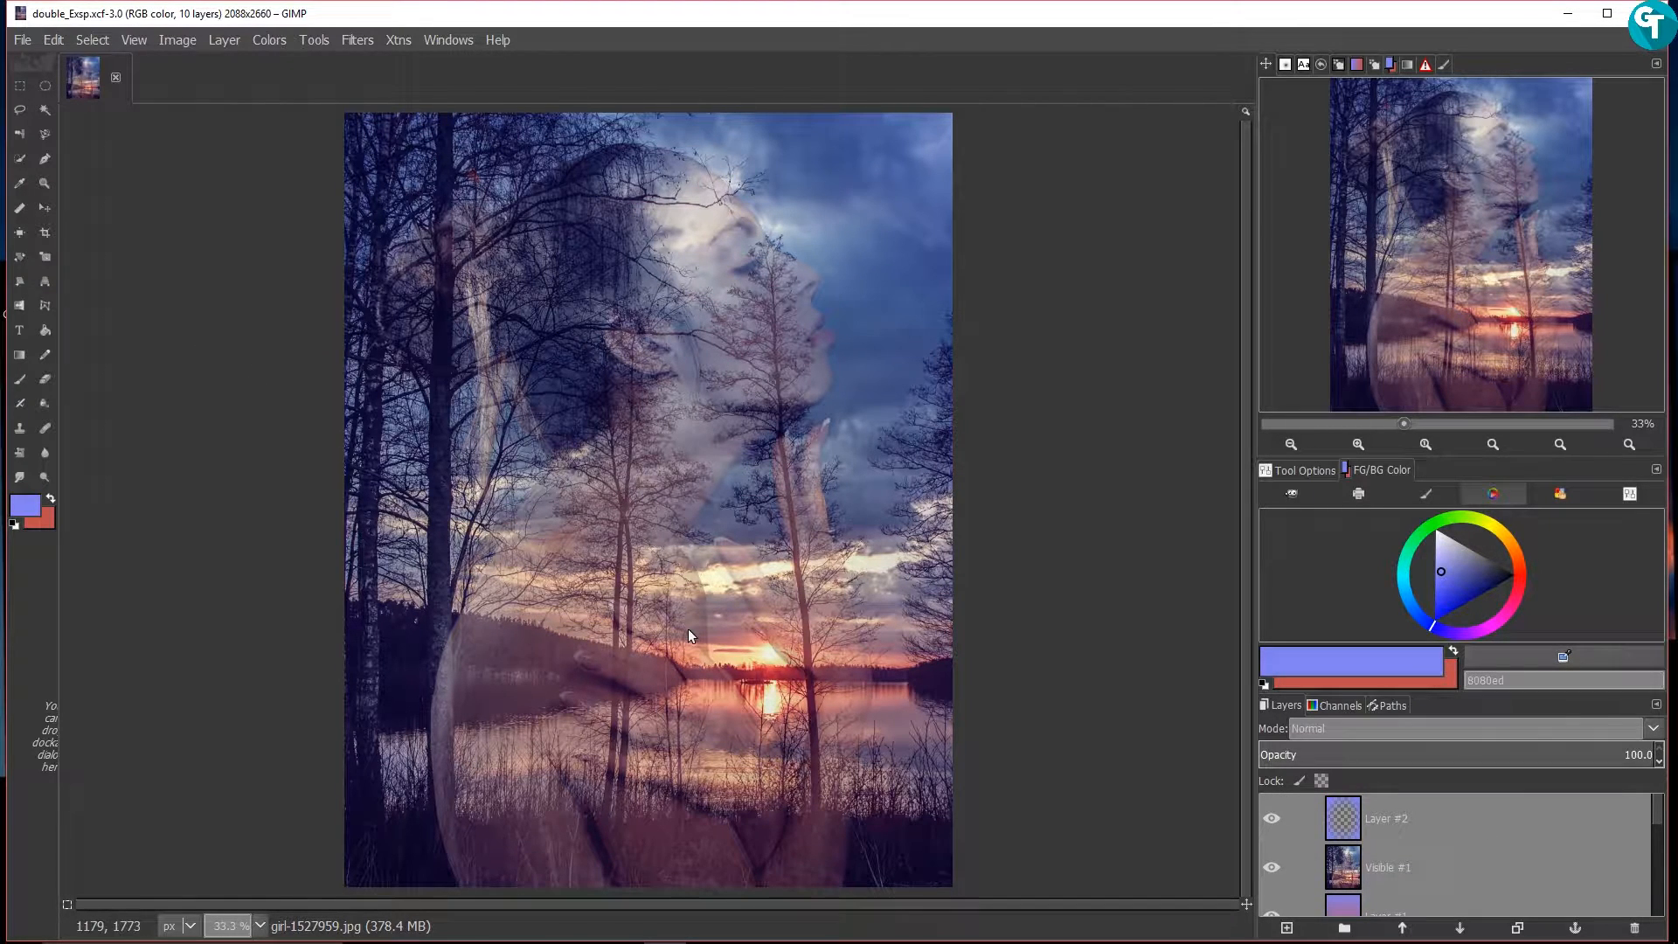
# Switch to the Chrome browser to view the girl portrait and lake scenery stock photos on Pixabay, and return to GIMP
pyautogui.hotkey('alt', 'Tab')
pyautogui.hotkey('alt', 'Tab')
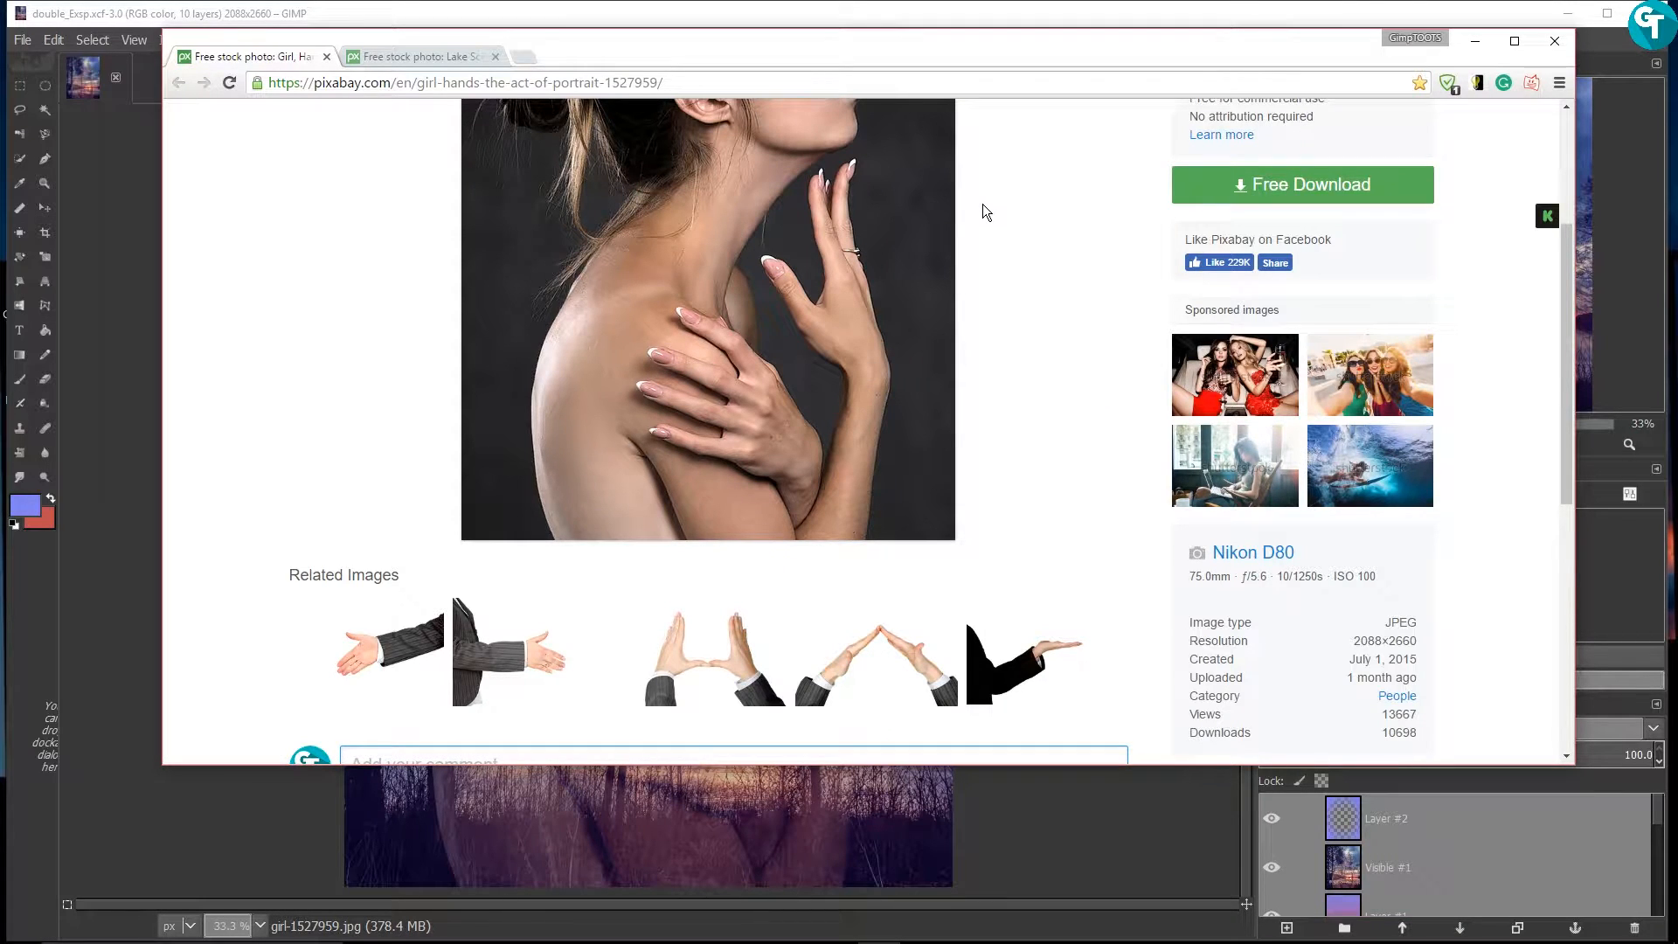
pyautogui.scroll(3, 742, 239)
pyautogui.scroll(-1, 893, 293)
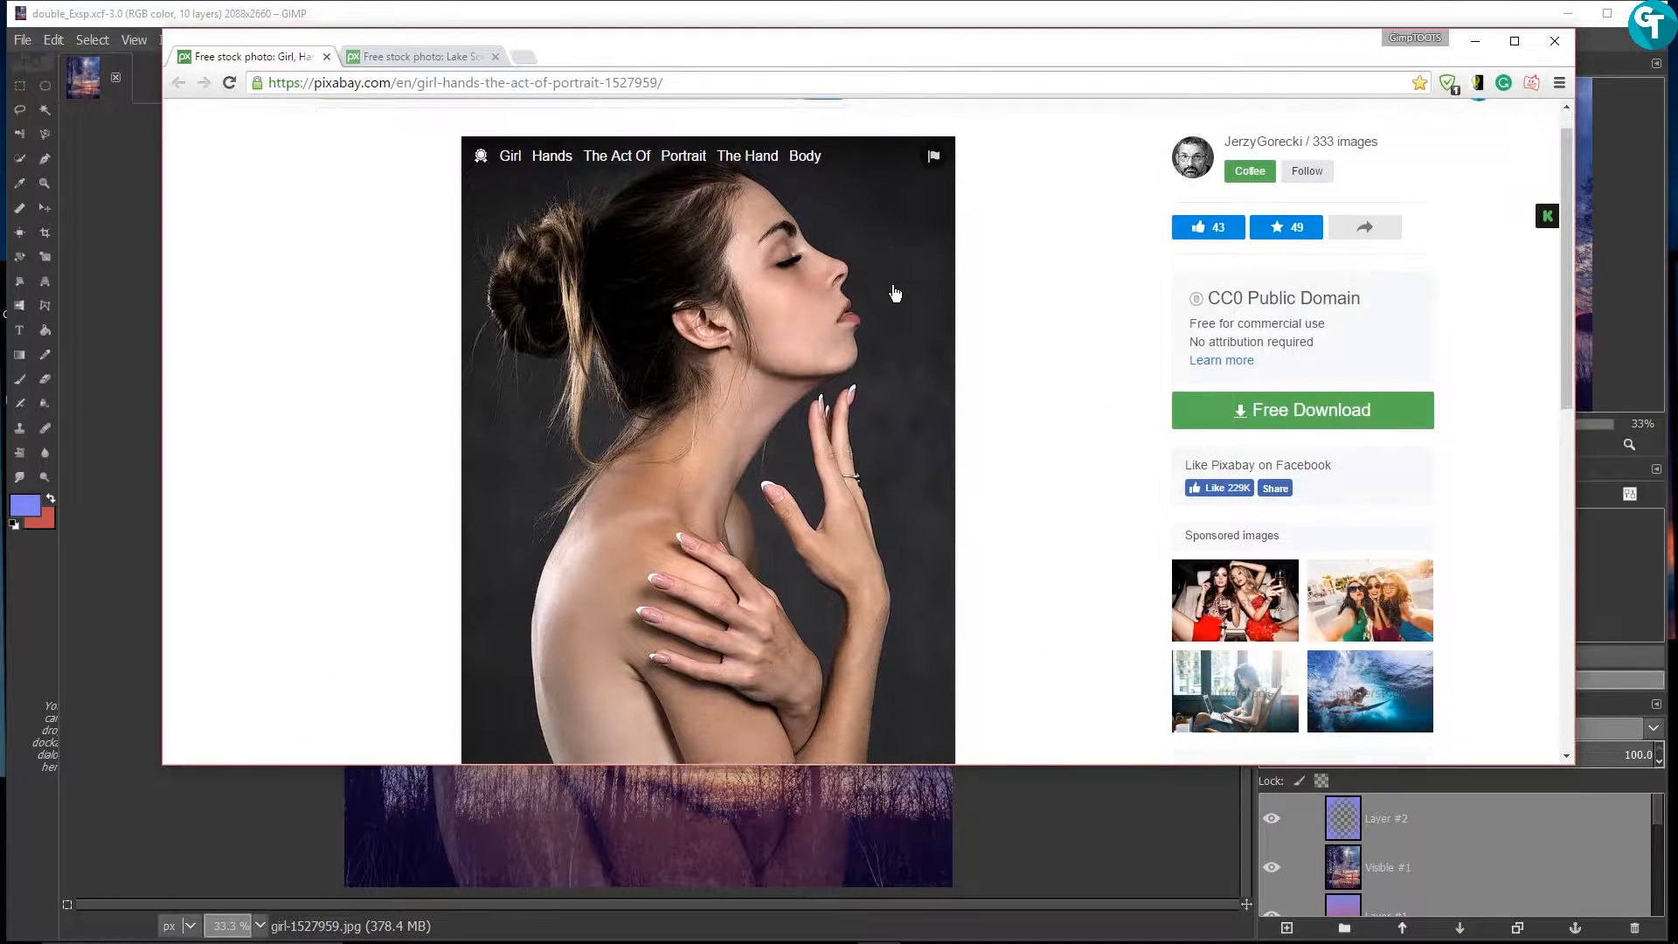
pyautogui.scroll(1, 892, 293)
pyautogui.click(419, 114)
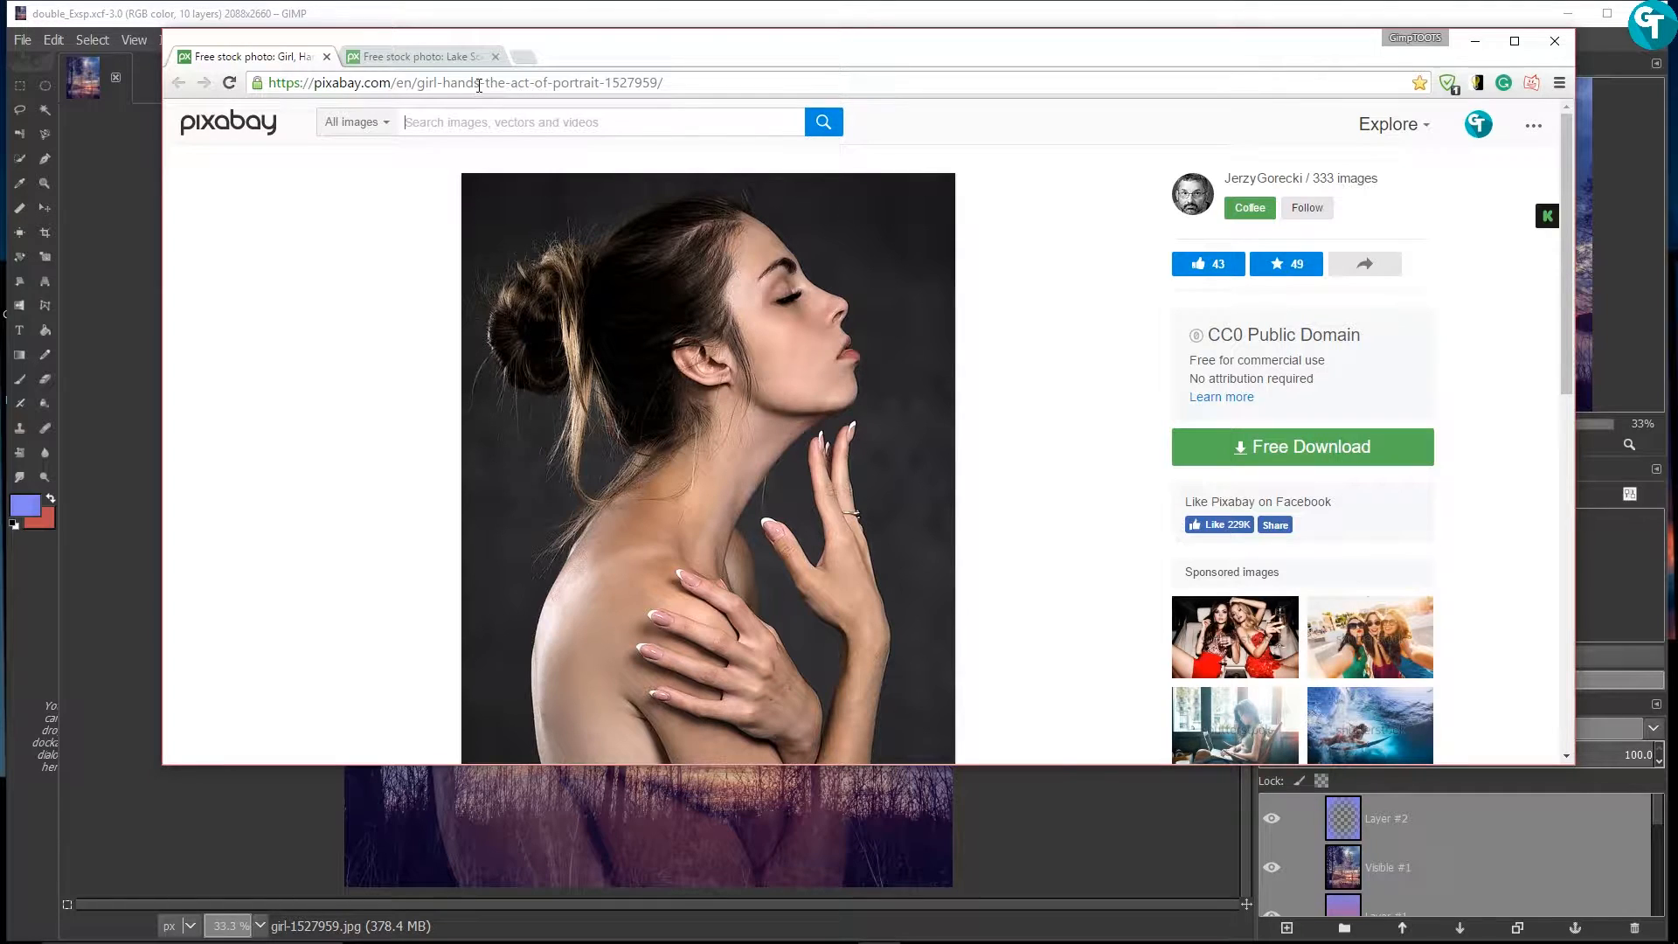
pyautogui.click(433, 57)
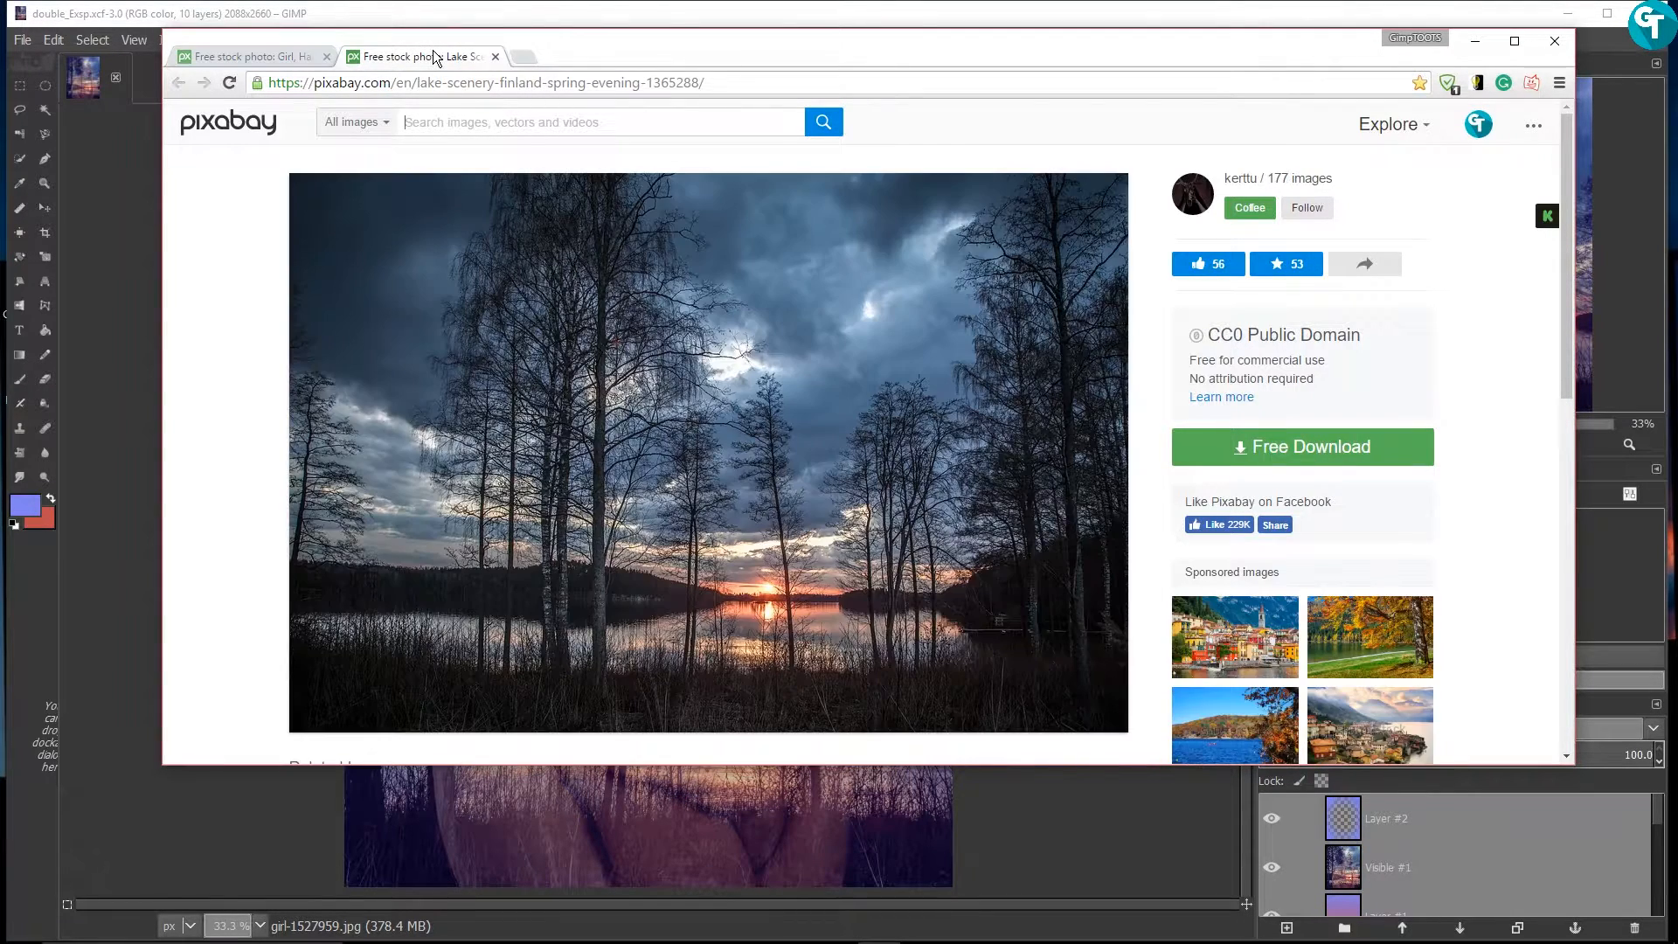
pyautogui.click(253, 55)
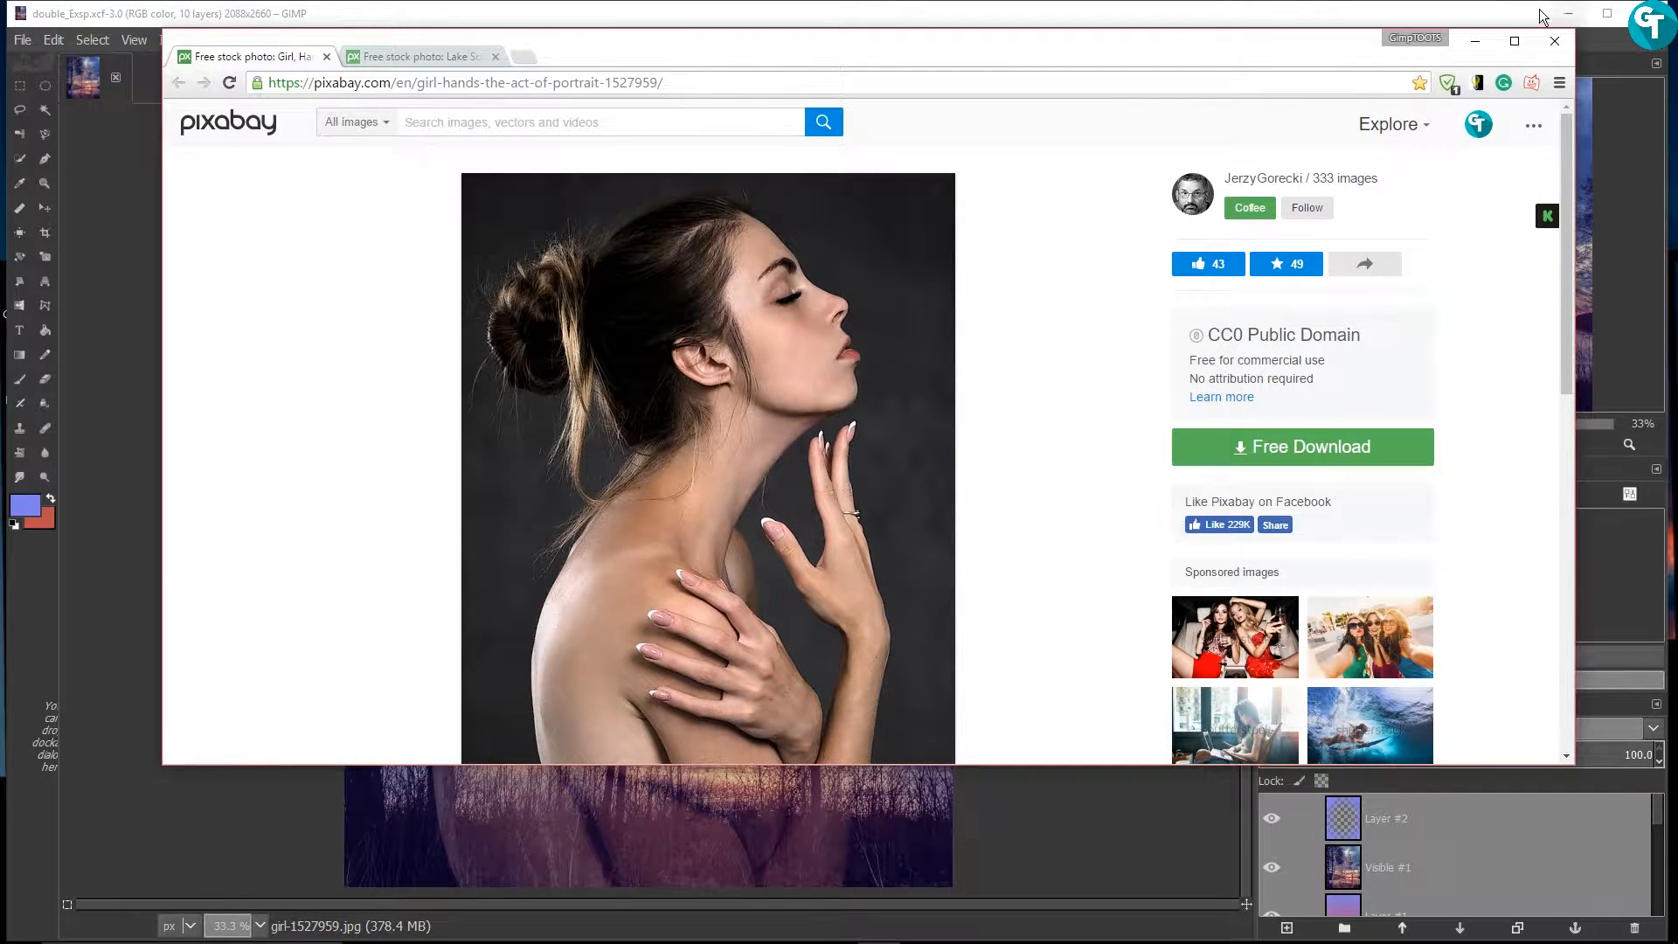
pyautogui.click(1475, 41)
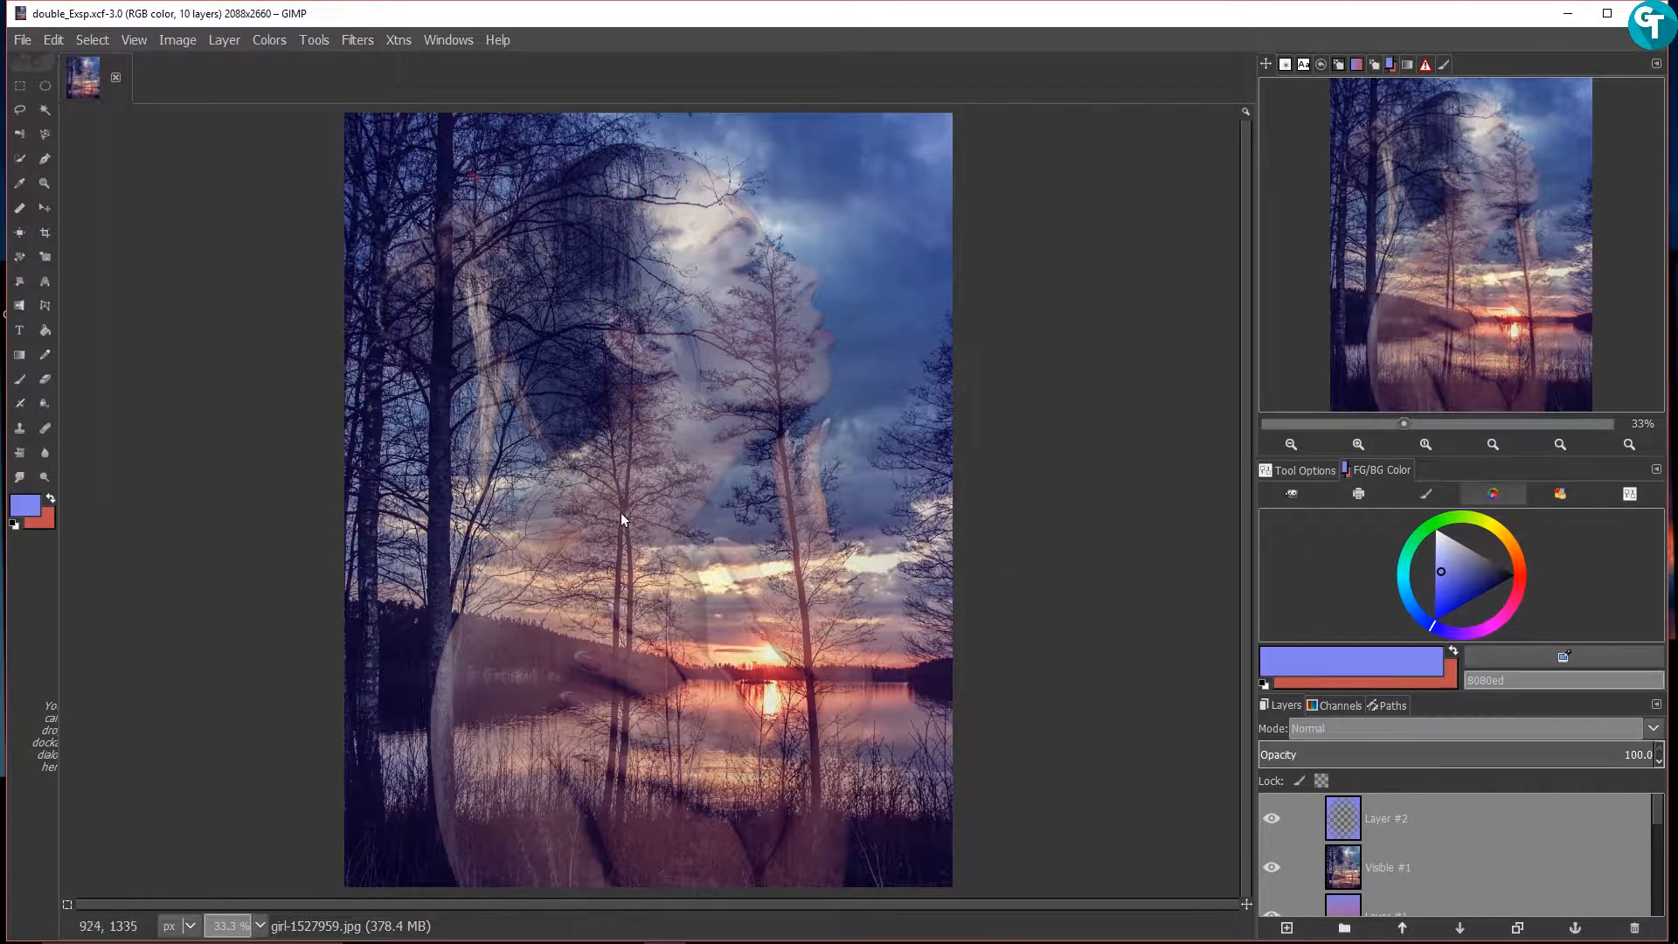
# Switch to the Chrome browser and examine the girl portrait's Pixabay page, including the picture, its licence and its image details
pyautogui.hotkey('alt', 'Tab')
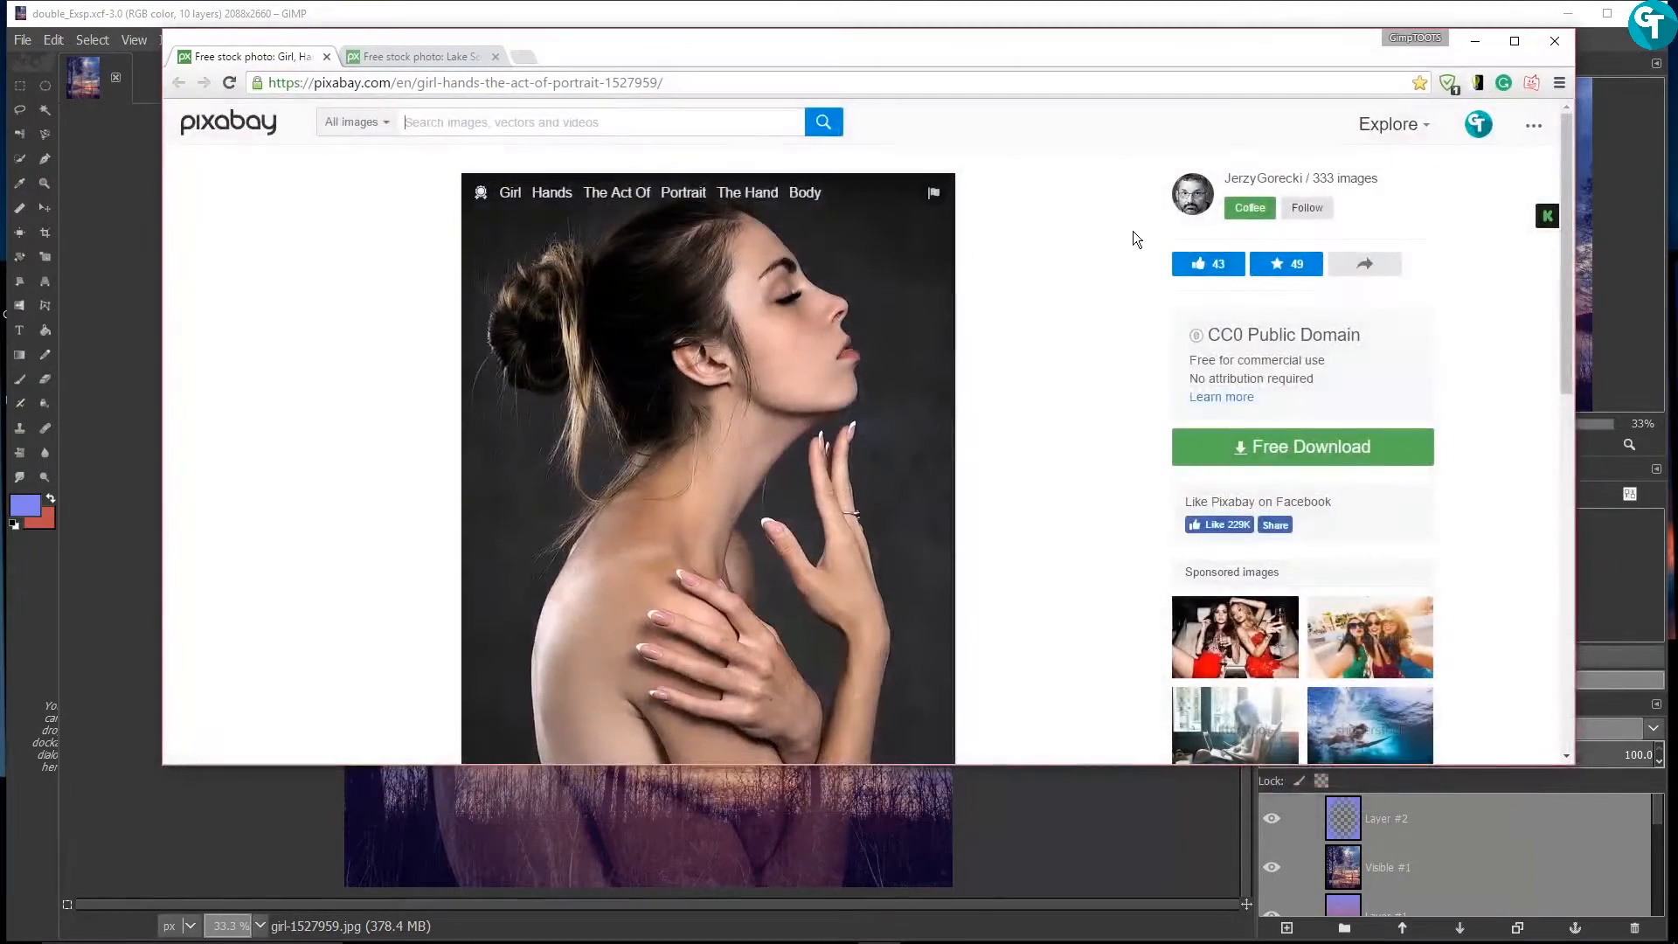
pyautogui.scroll(-1, 828, 414)
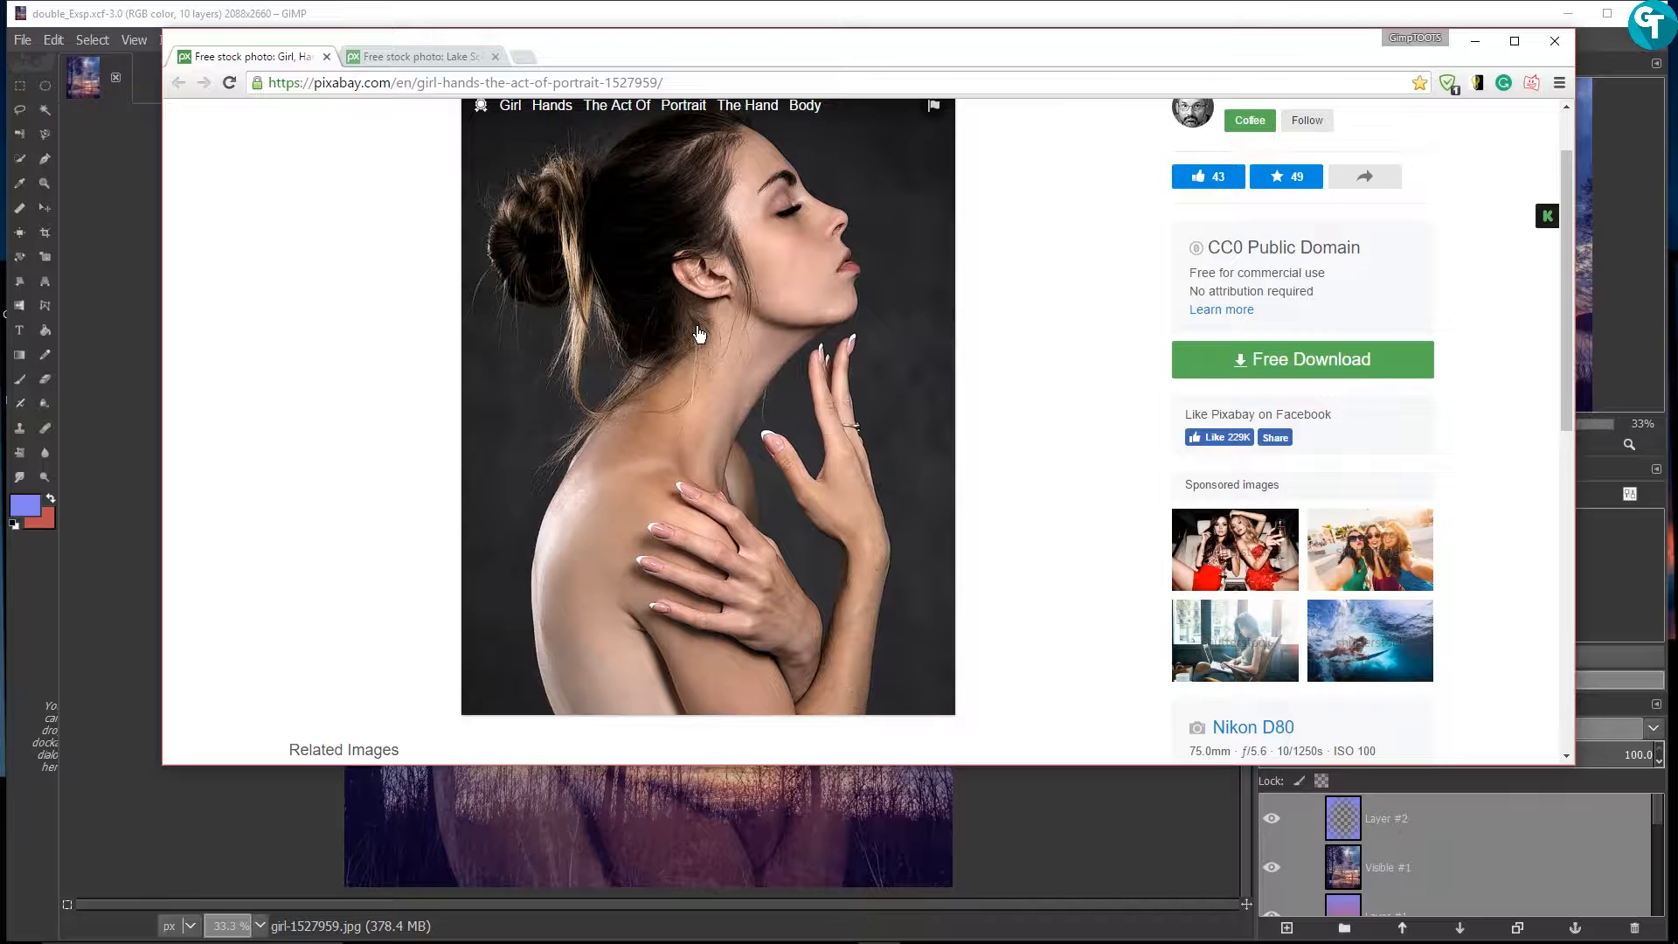
pyautogui.scroll(1, 595, 450)
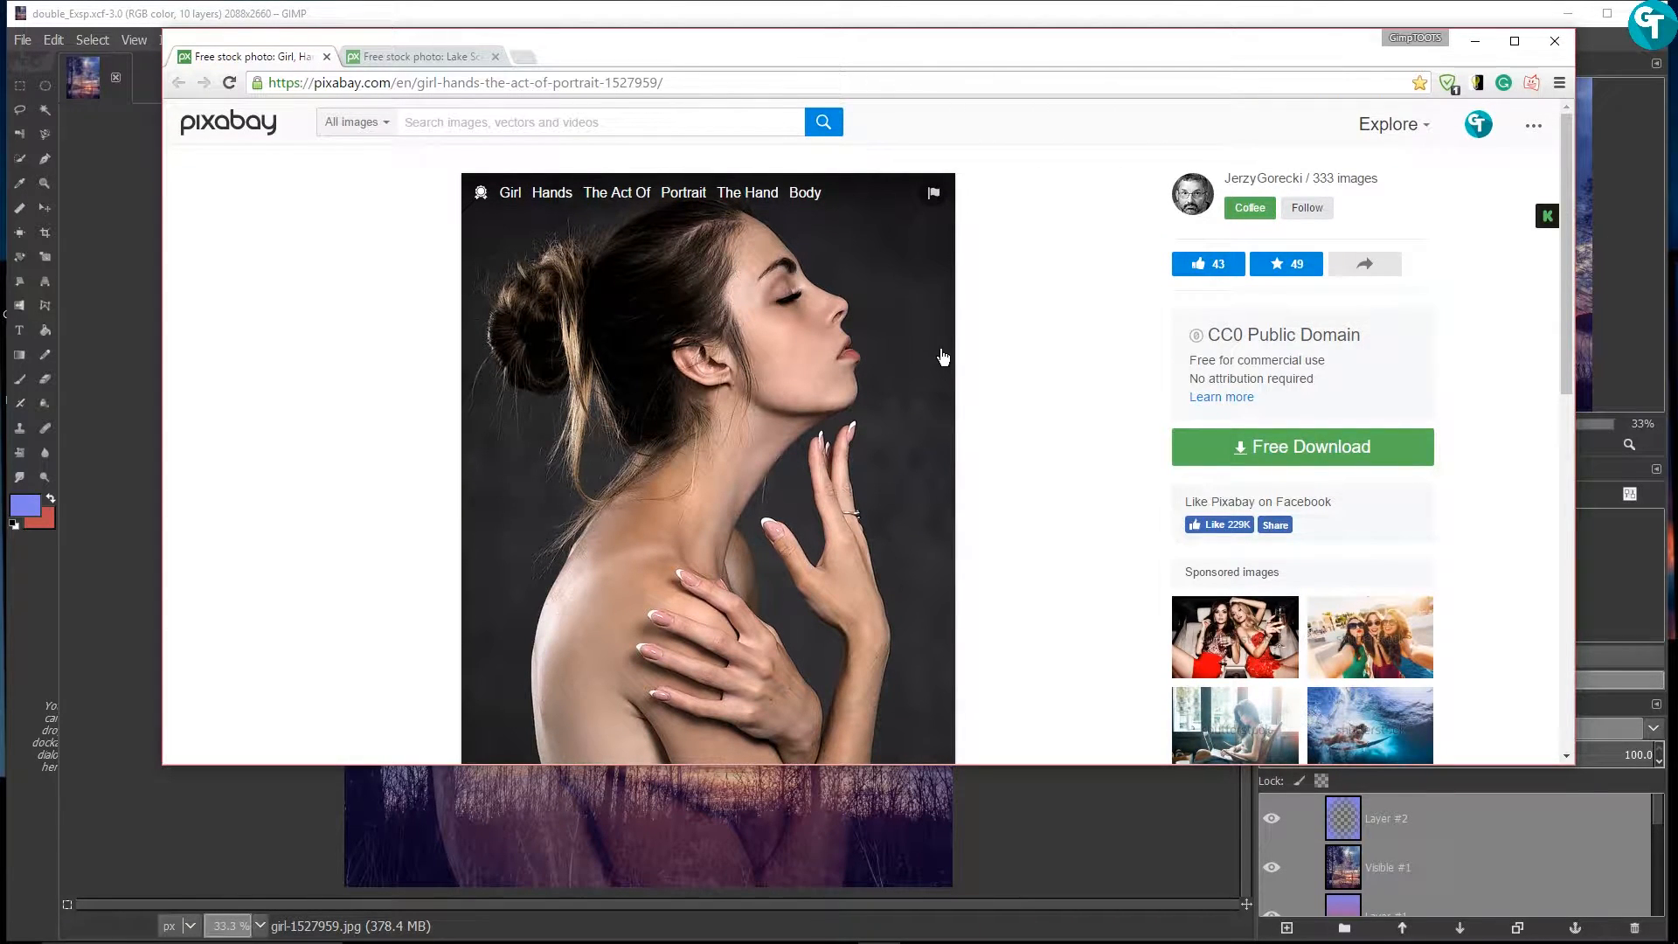
pyautogui.scroll(-1, 1003, 480)
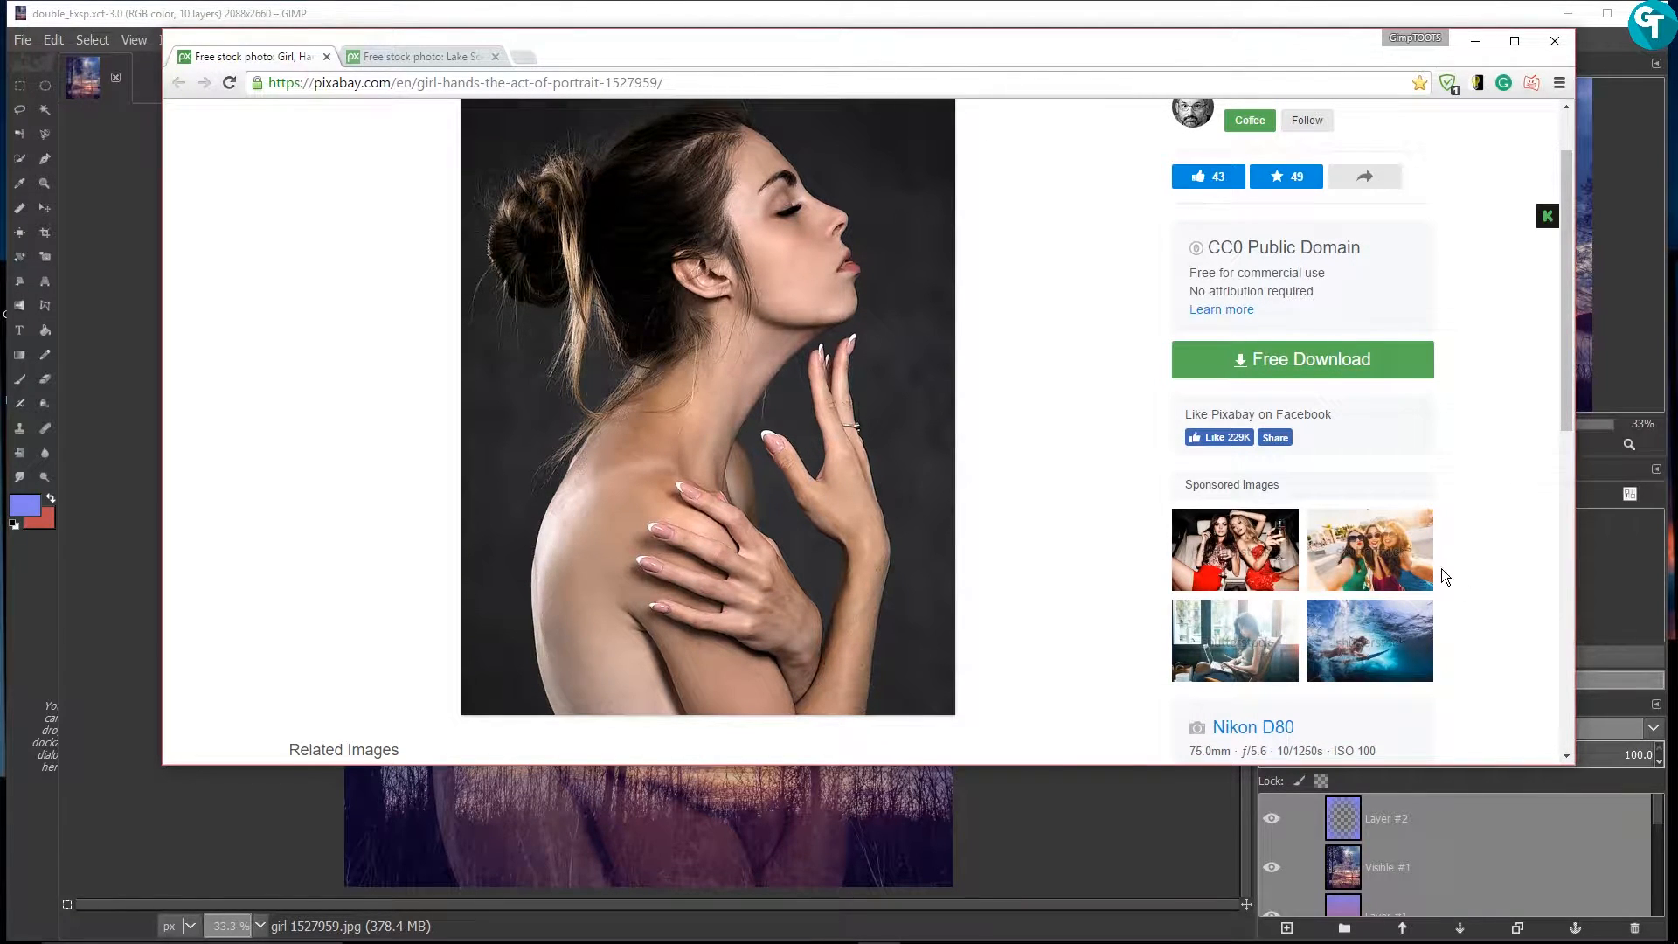
pyautogui.scroll(-1, 1364, 559)
pyautogui.scroll(-4, 1368, 490)
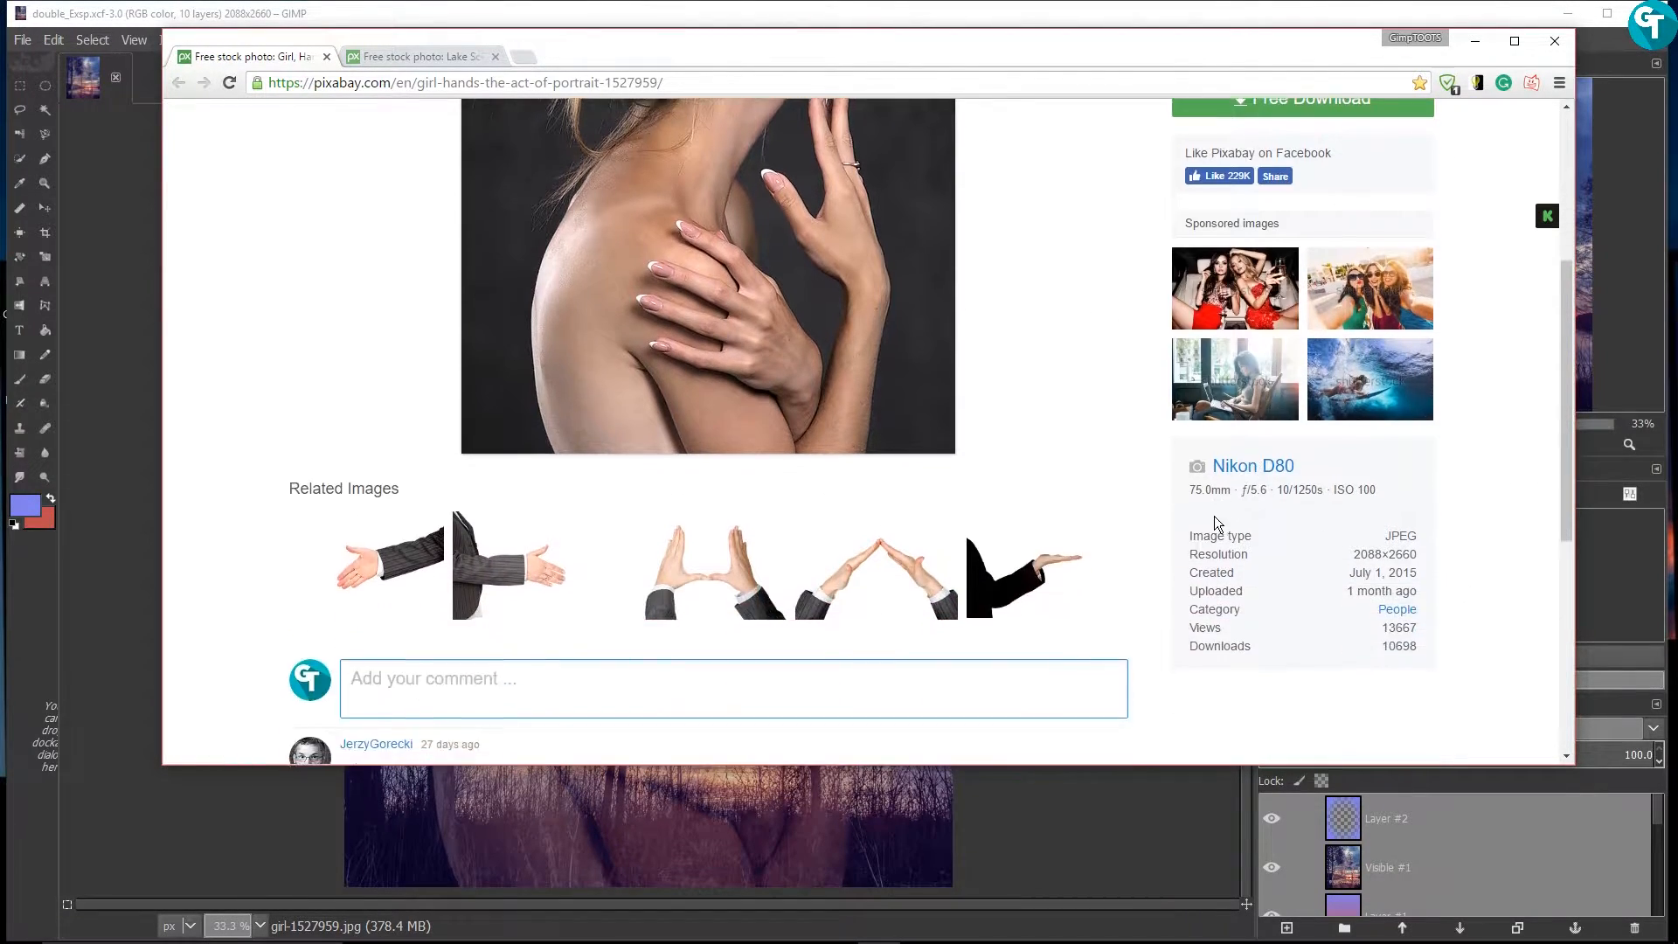
pyautogui.scroll(4, 947, 480)
pyautogui.scroll(2, 456, 242)
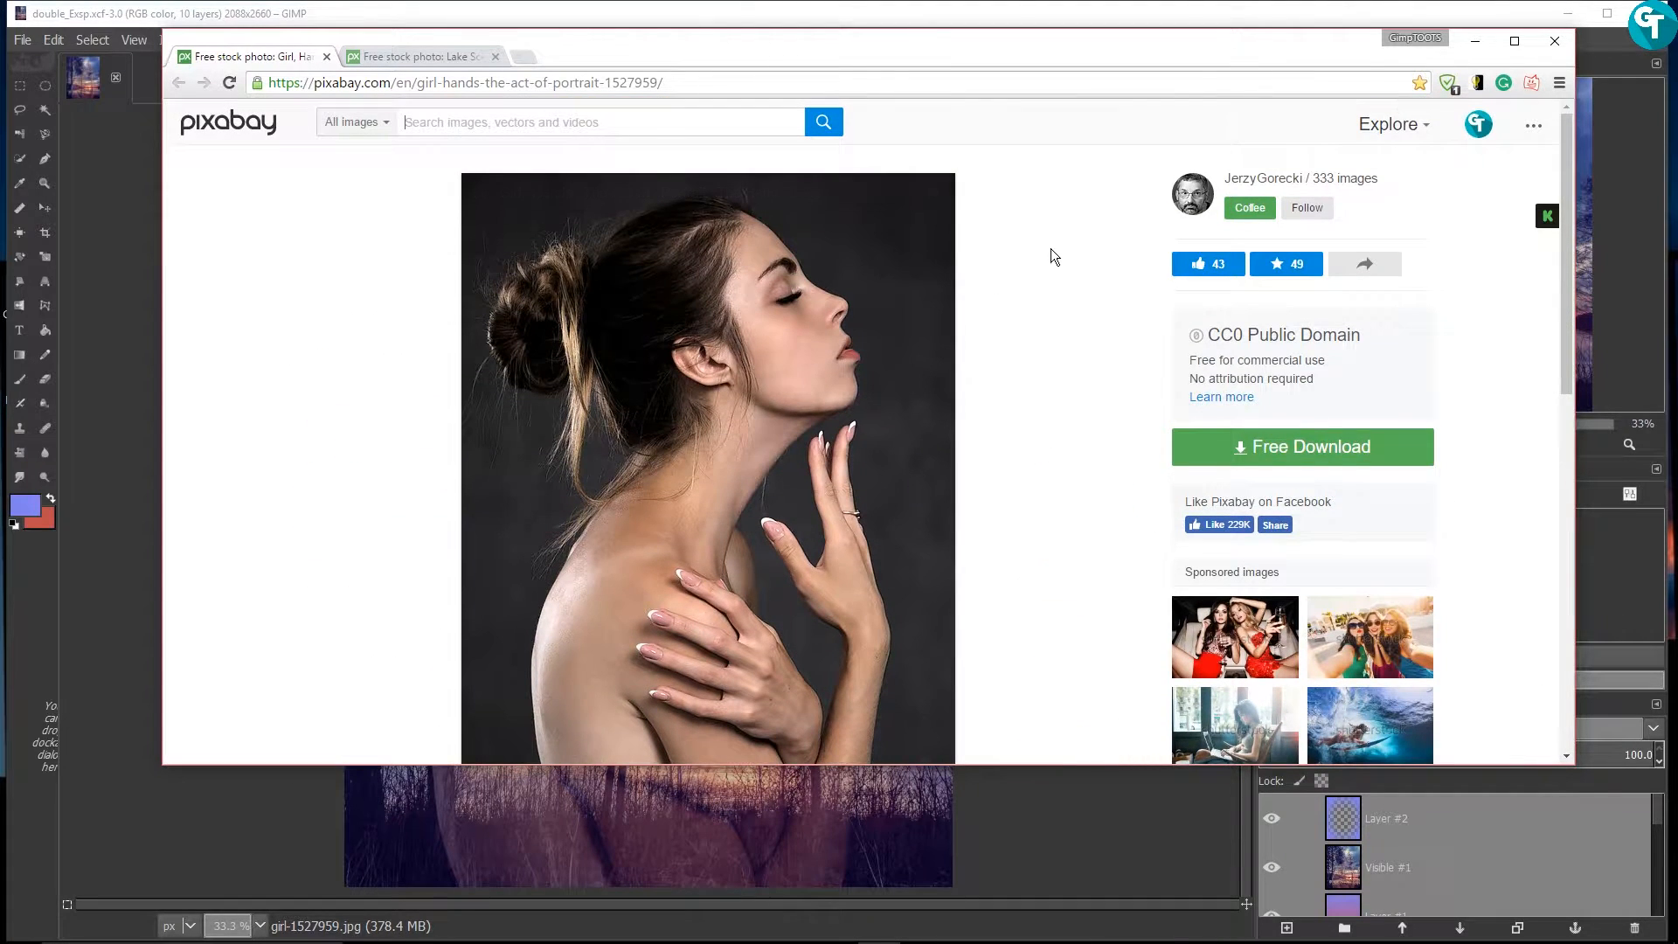
# Open Pixabay's Editor's Choice page and its bull landscape photo in new tabs, and examine the bull photo's page
pyautogui.moveTo(1394, 124)
pyautogui.middleClick(1390, 165)
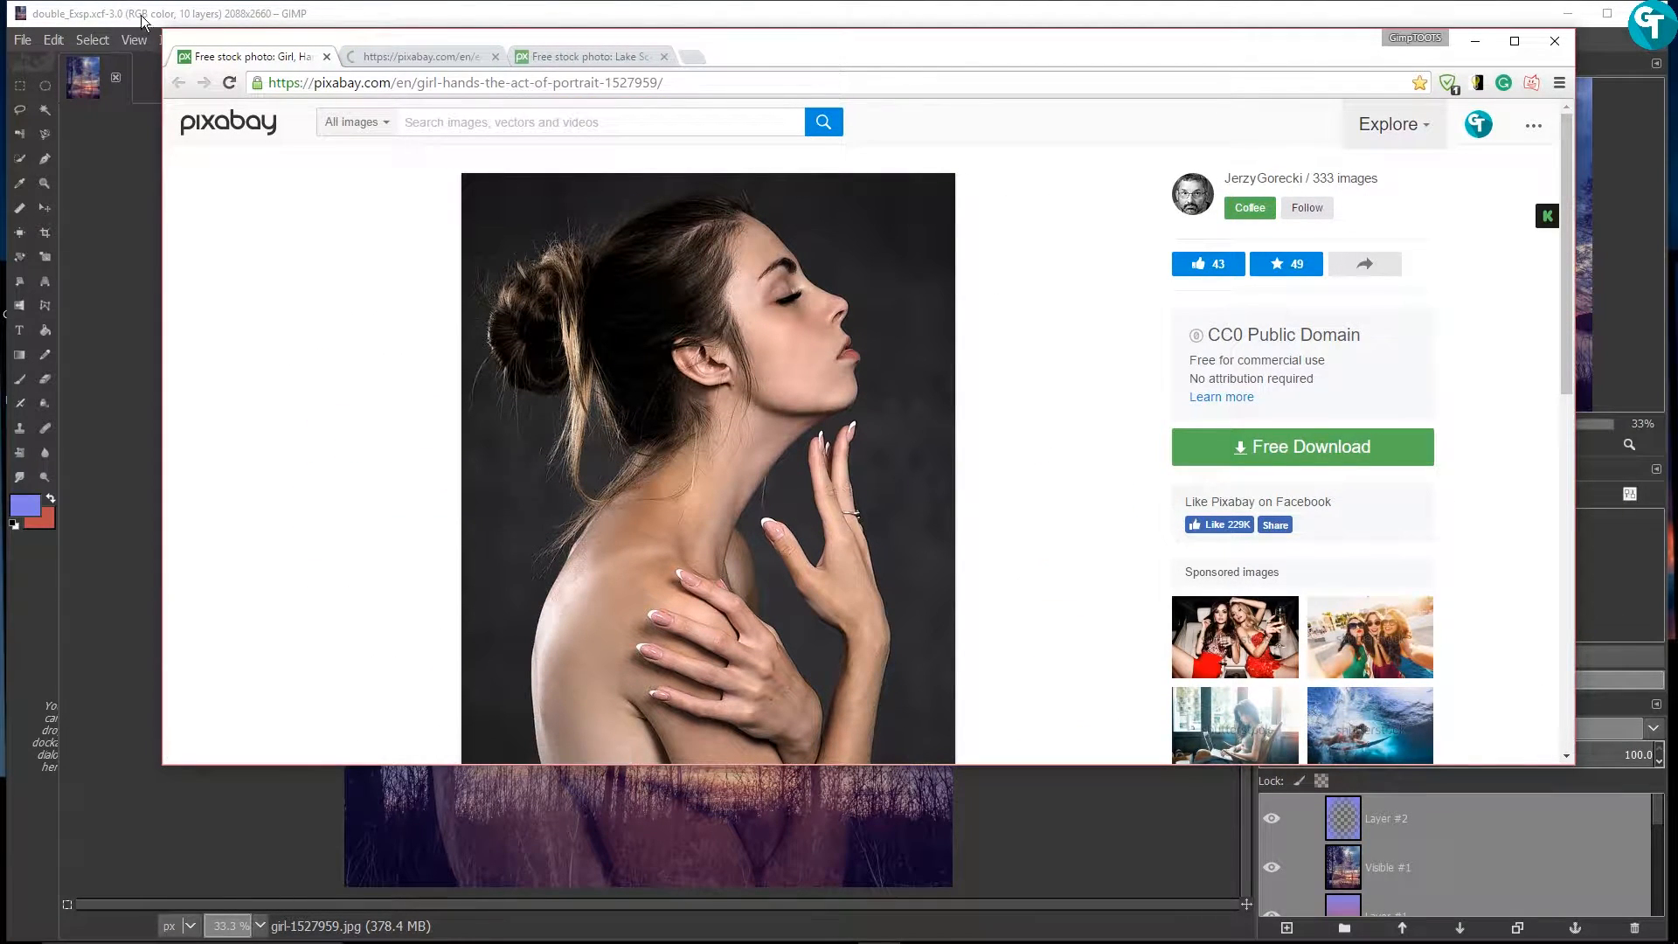
pyautogui.click(440, 55)
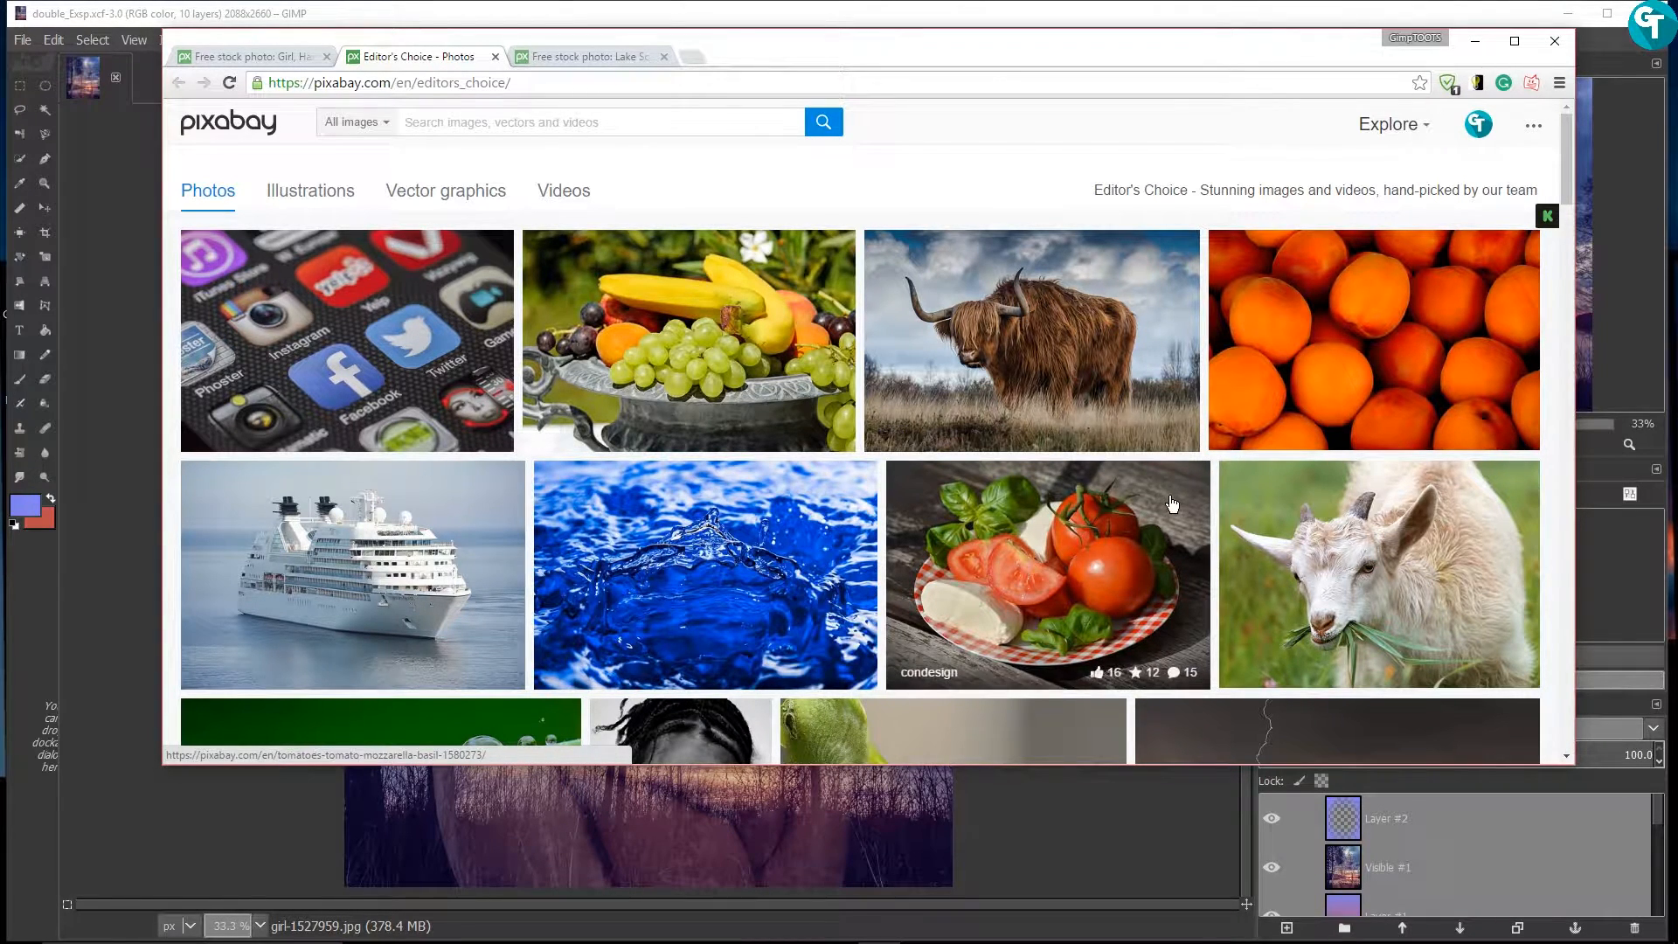
pyautogui.middleClick(988, 312)
pyautogui.click(557, 54)
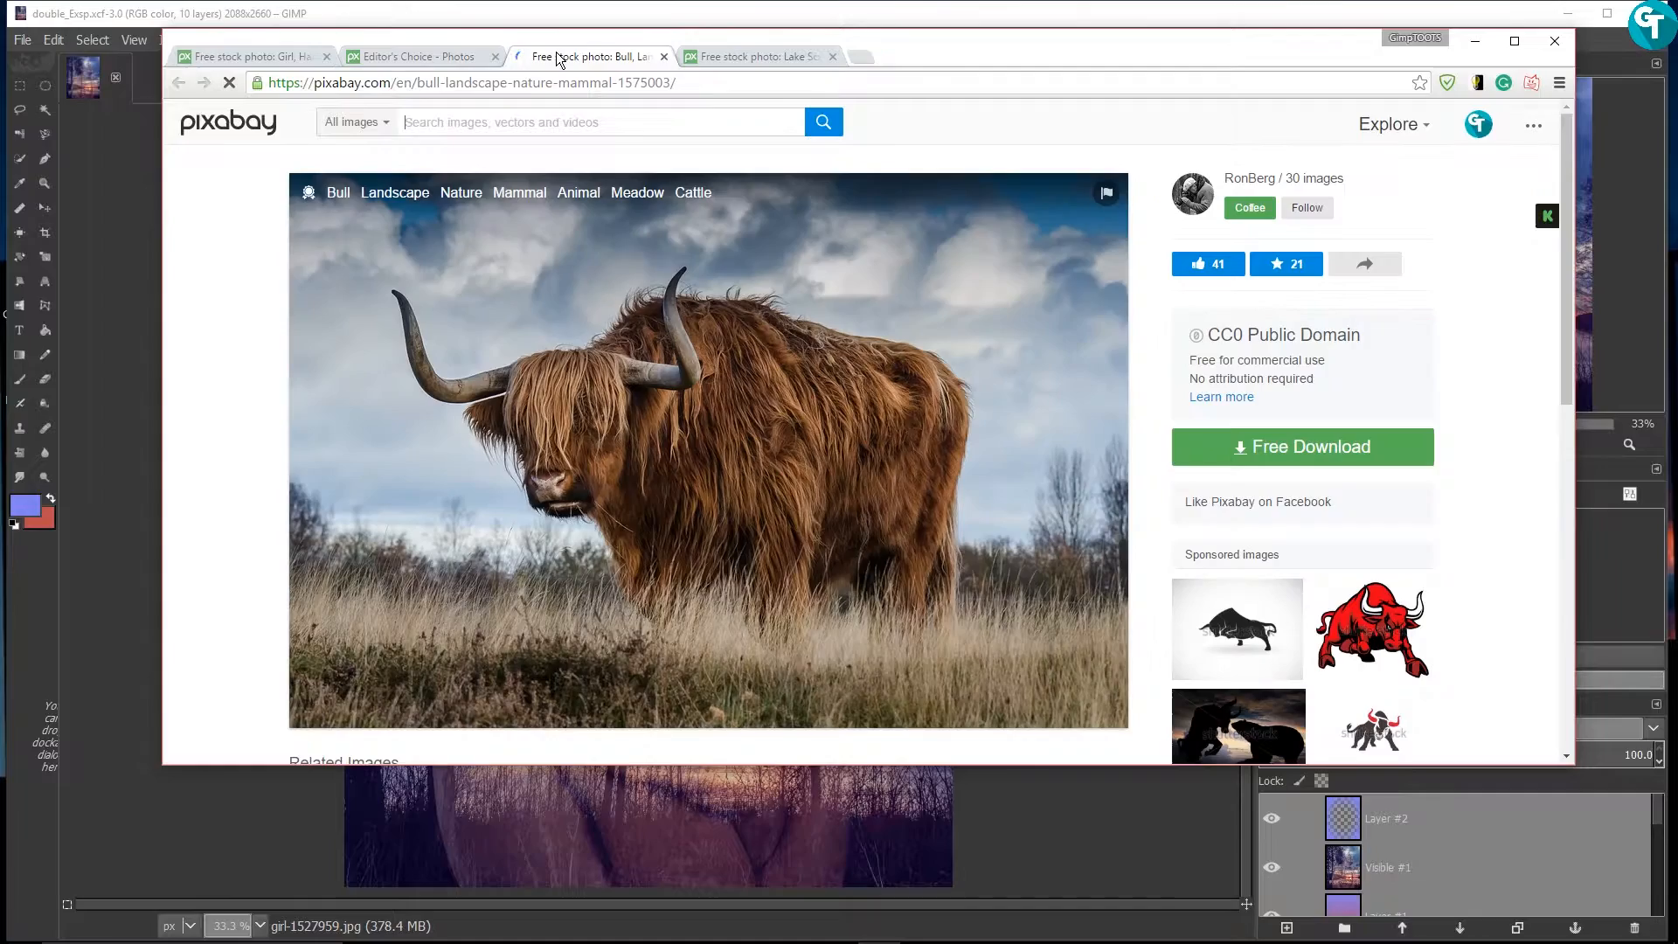
pyautogui.scroll(-1, 751, 360)
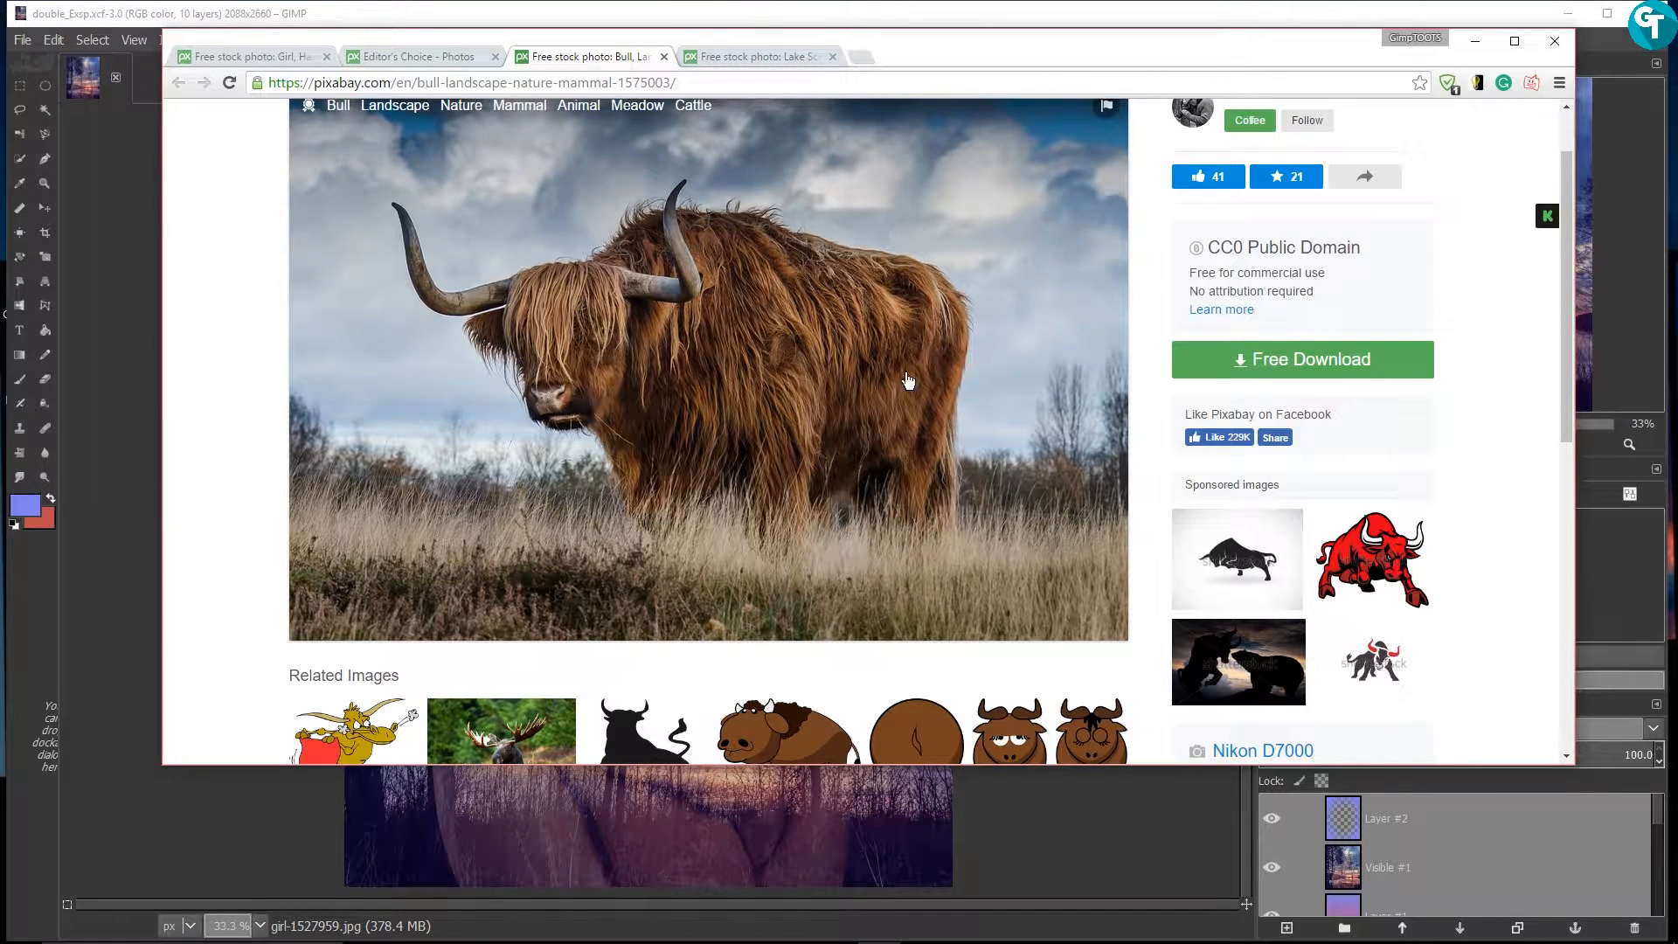
pyautogui.scroll(-2, 799, 345)
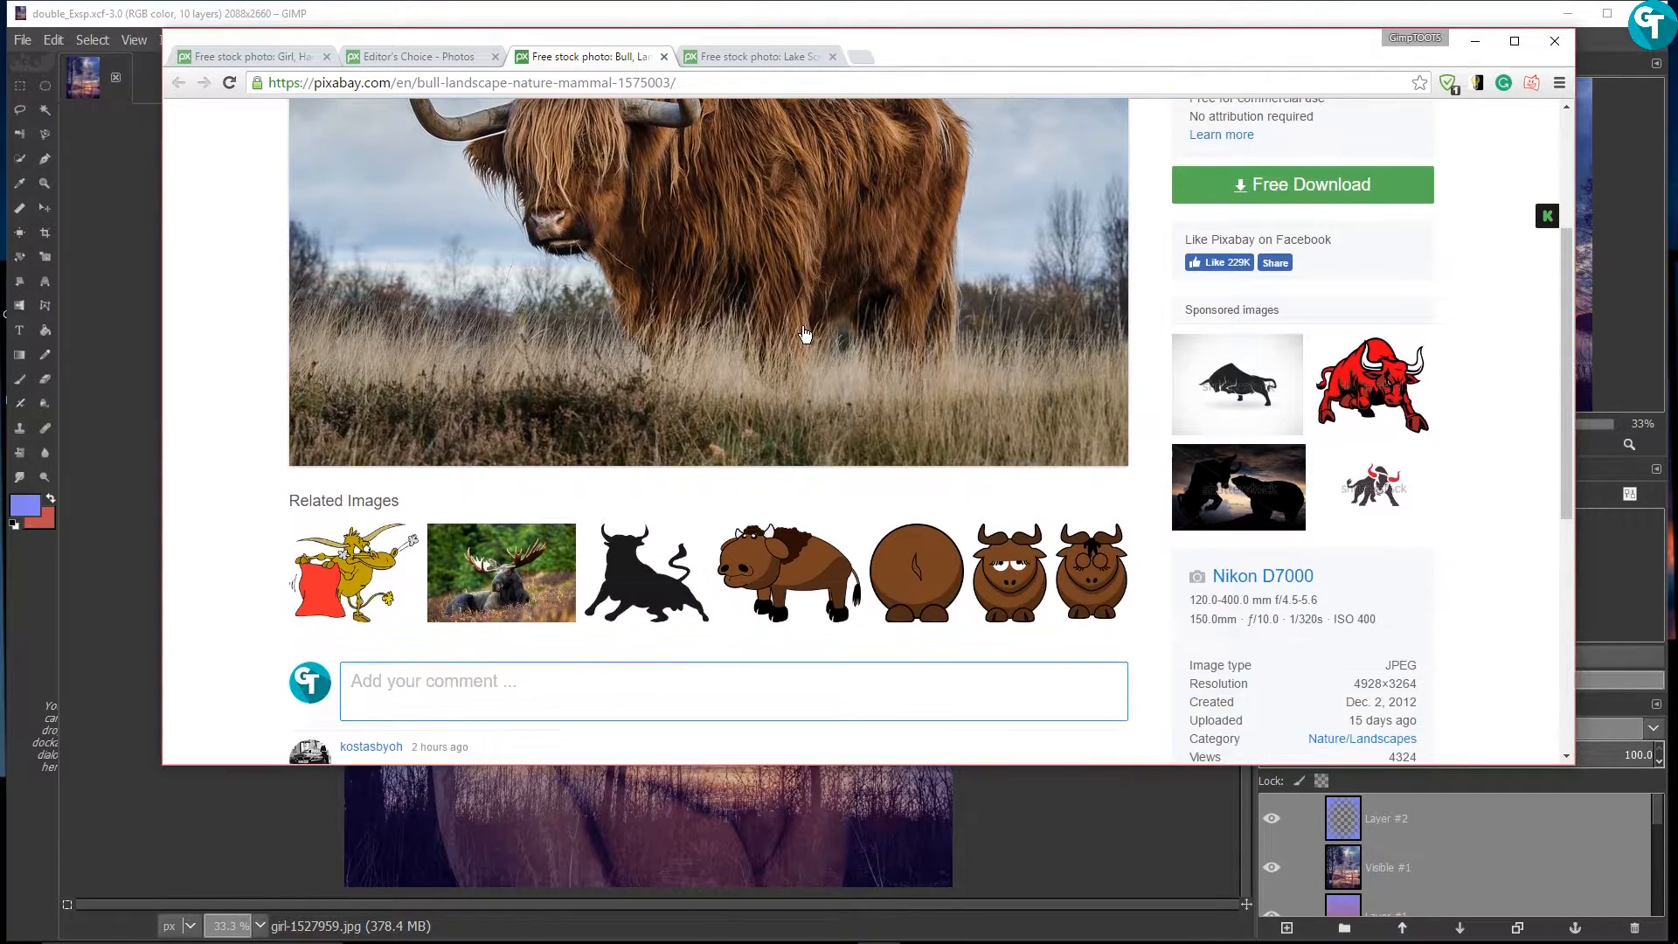
pyautogui.scroll(3, 800, 341)
# Browse the photos in the Editor's Choice gallery and return to GIMP
pyautogui.click(387, 56)
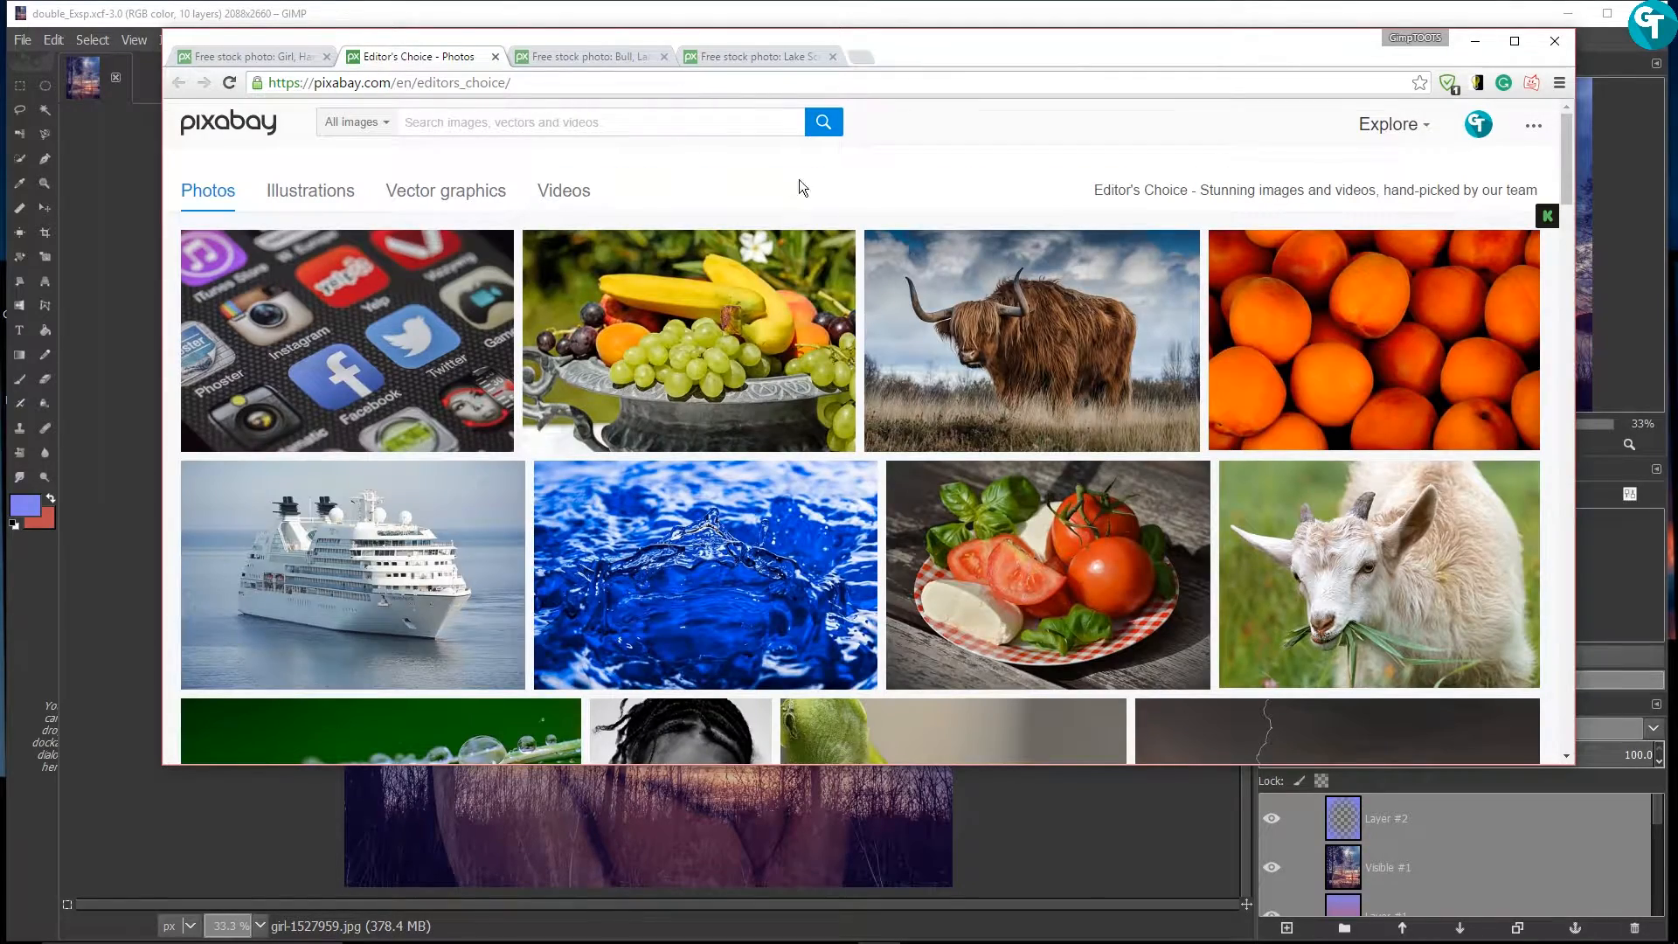
pyautogui.scroll(-2, 904, 479)
pyautogui.scroll(-5, 904, 479)
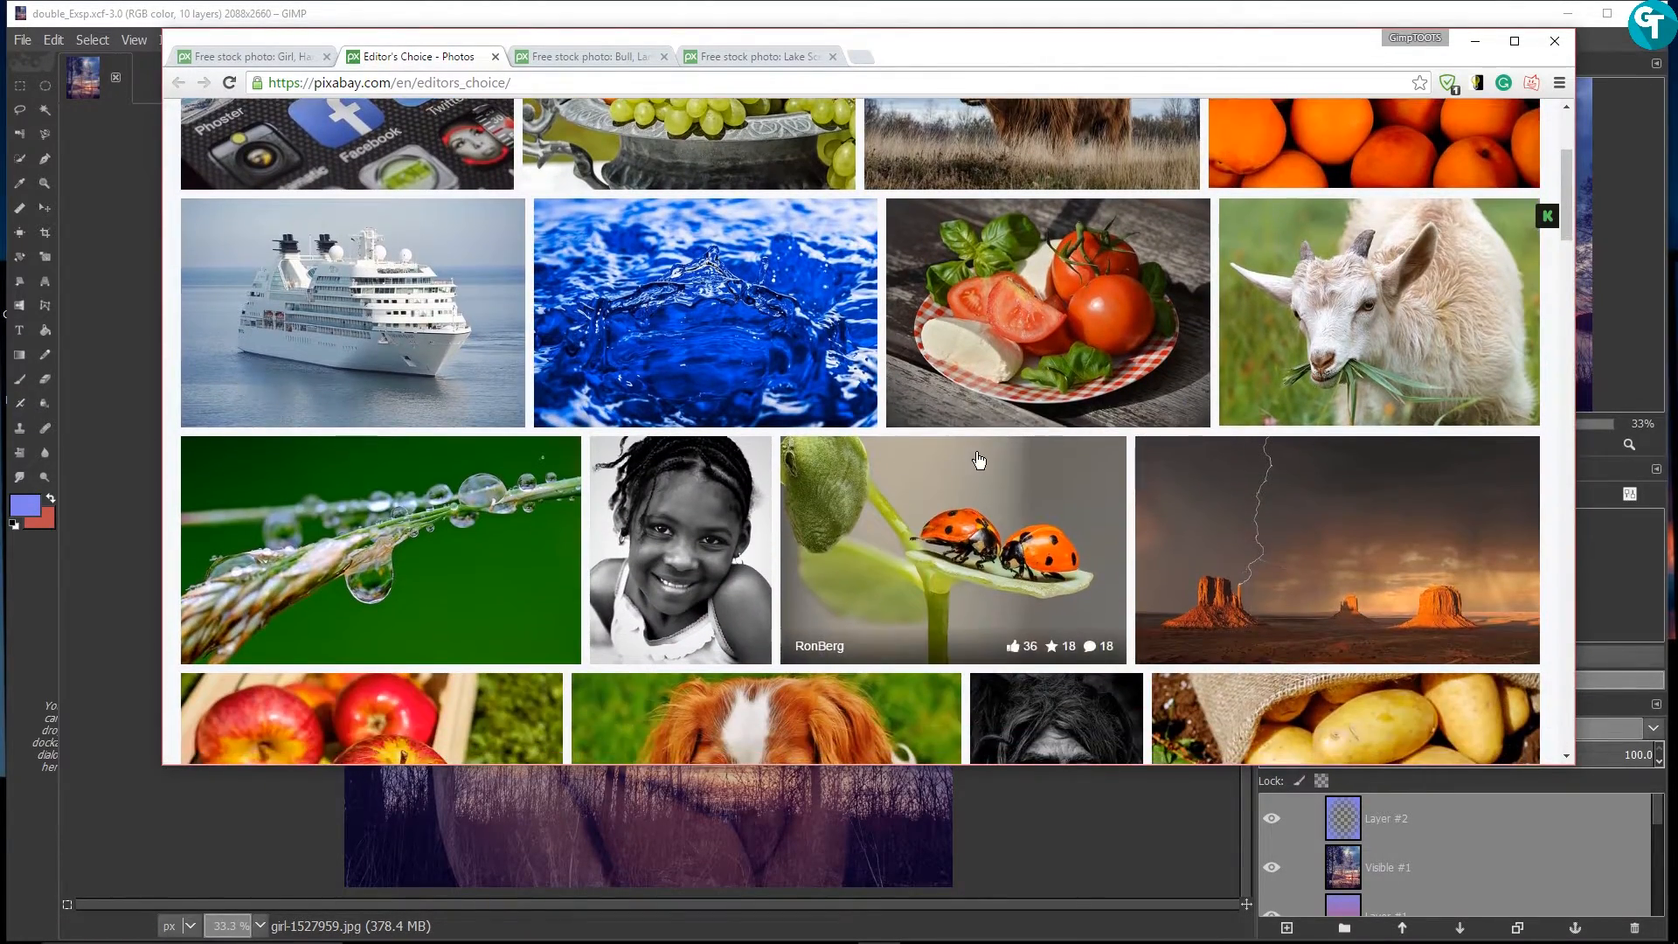
pyautogui.scroll(-3, 978, 460)
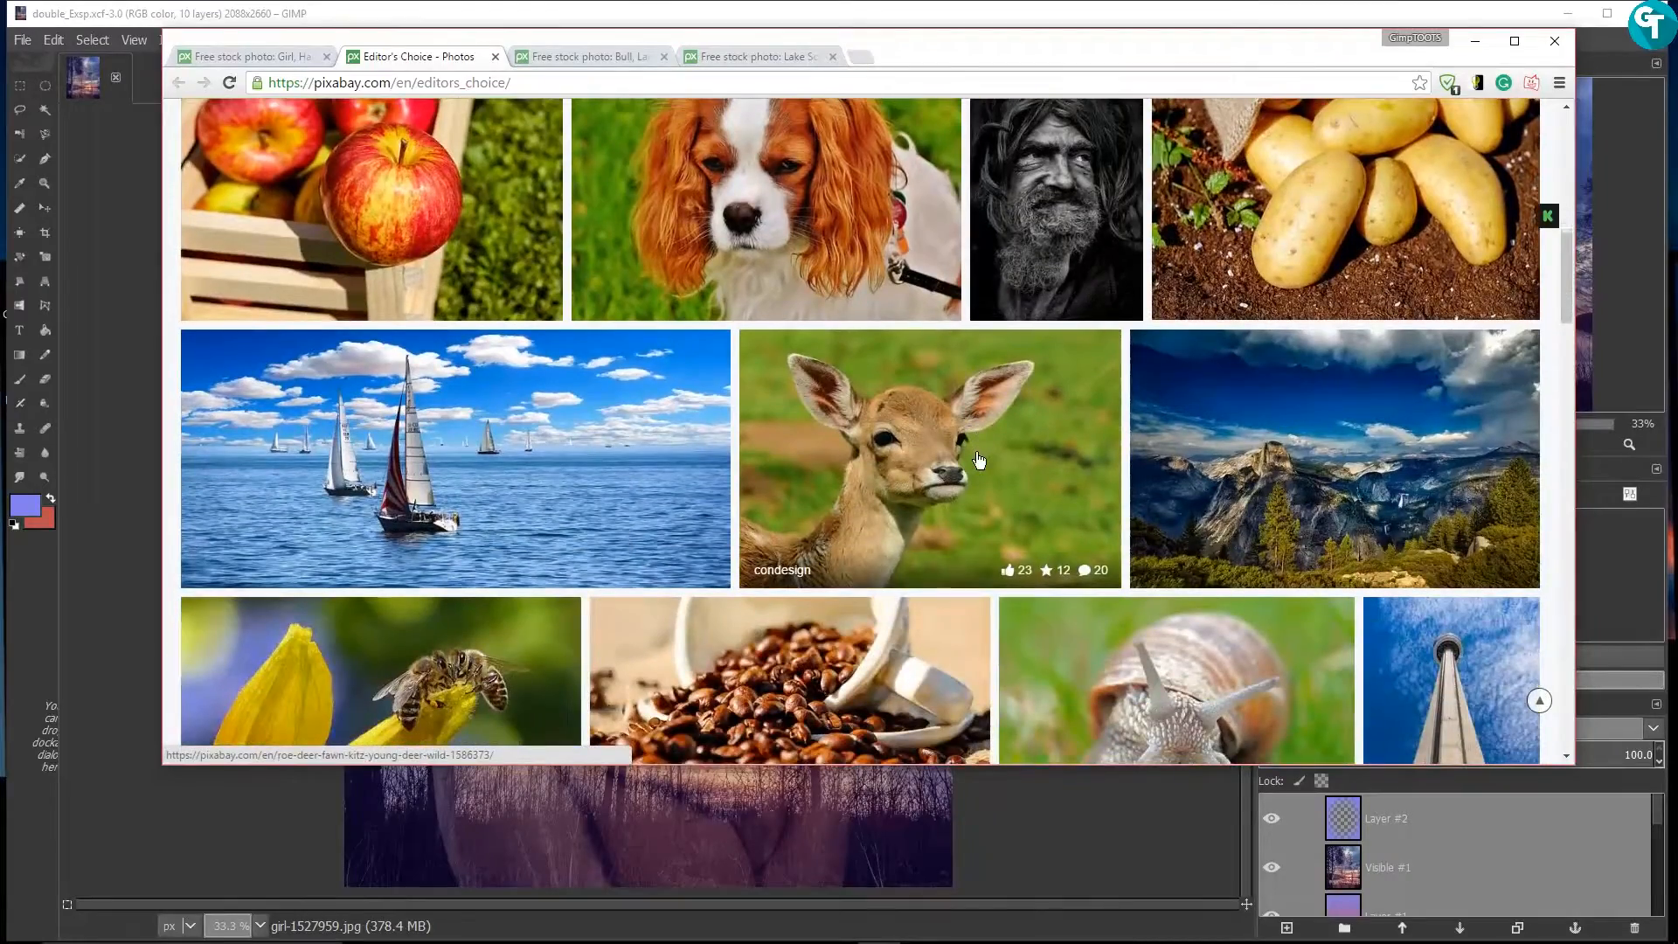
pyautogui.scroll(4, 979, 461)
pyautogui.scroll(2, 1139, 356)
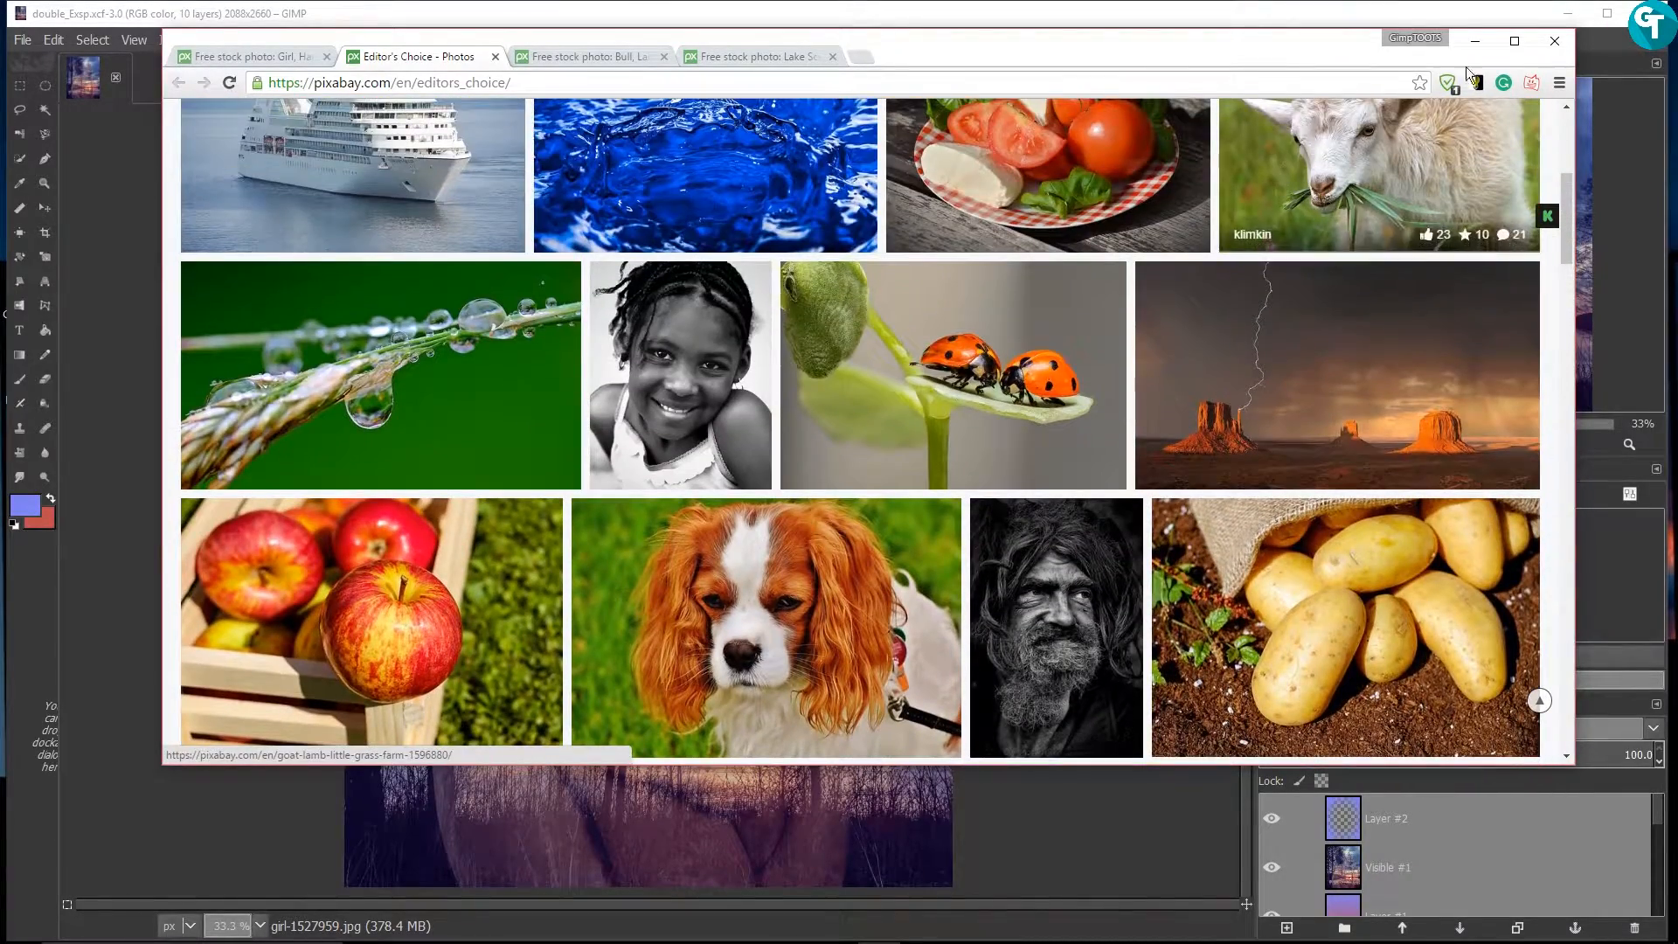
pyautogui.click(1475, 40)
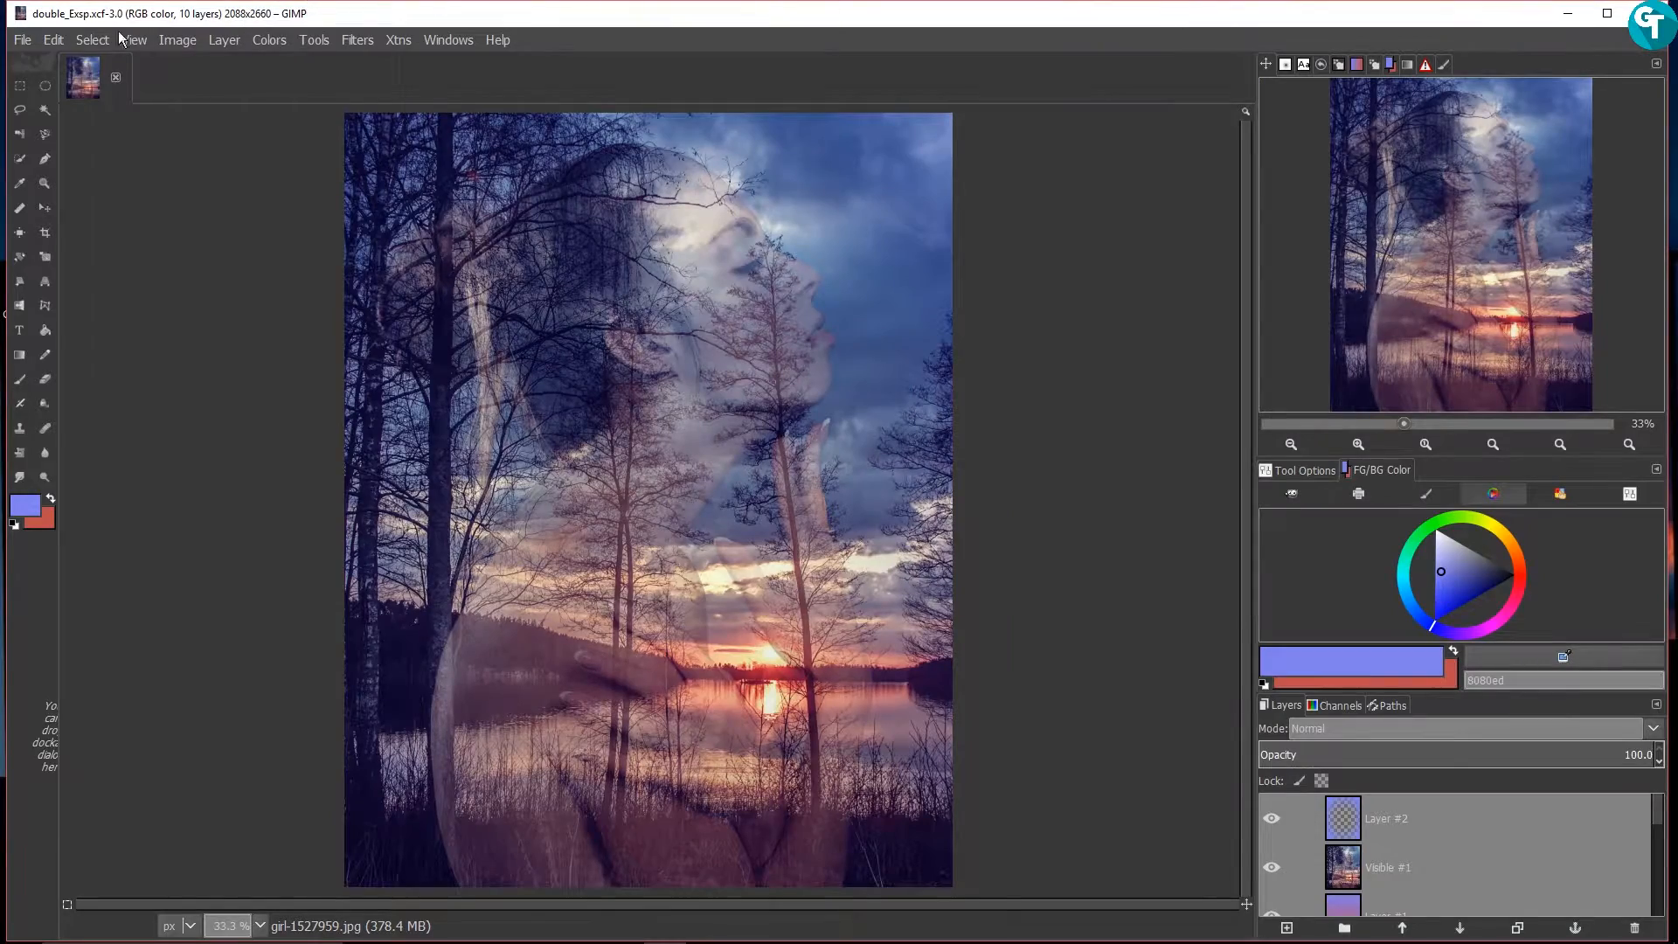
# Open girl_Mask.xcf from the Double_Expos_Tutorial folder as a separate image
pyautogui.click(26, 44)
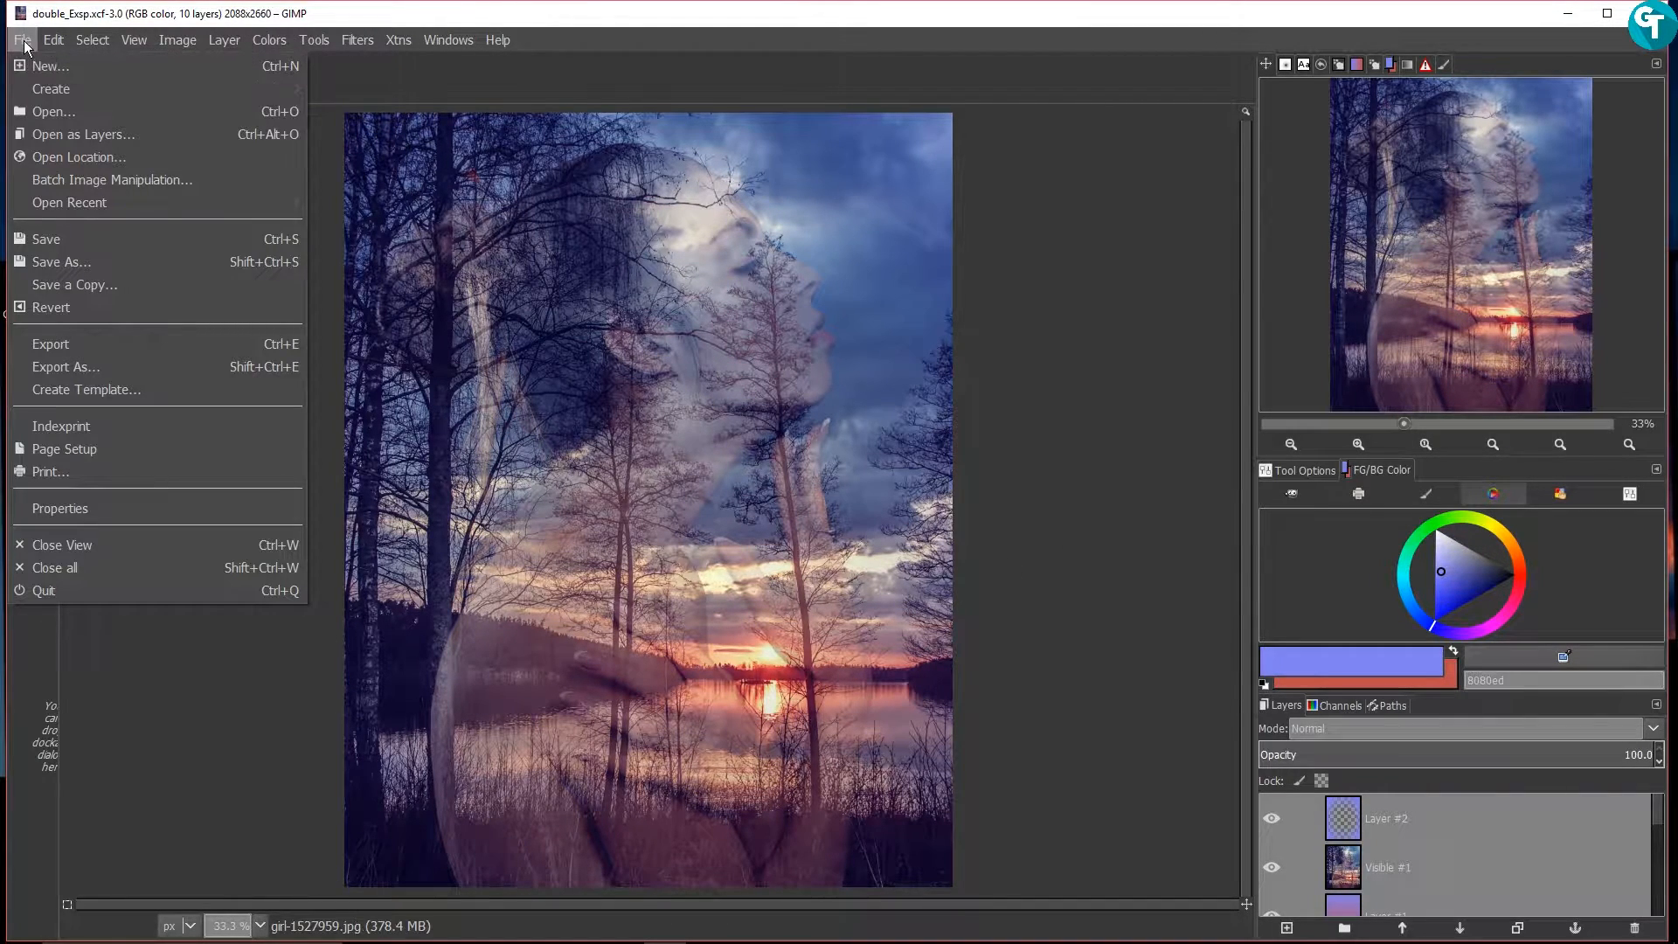
pyautogui.click(38, 105)
pyautogui.doubleClick(440, 291)
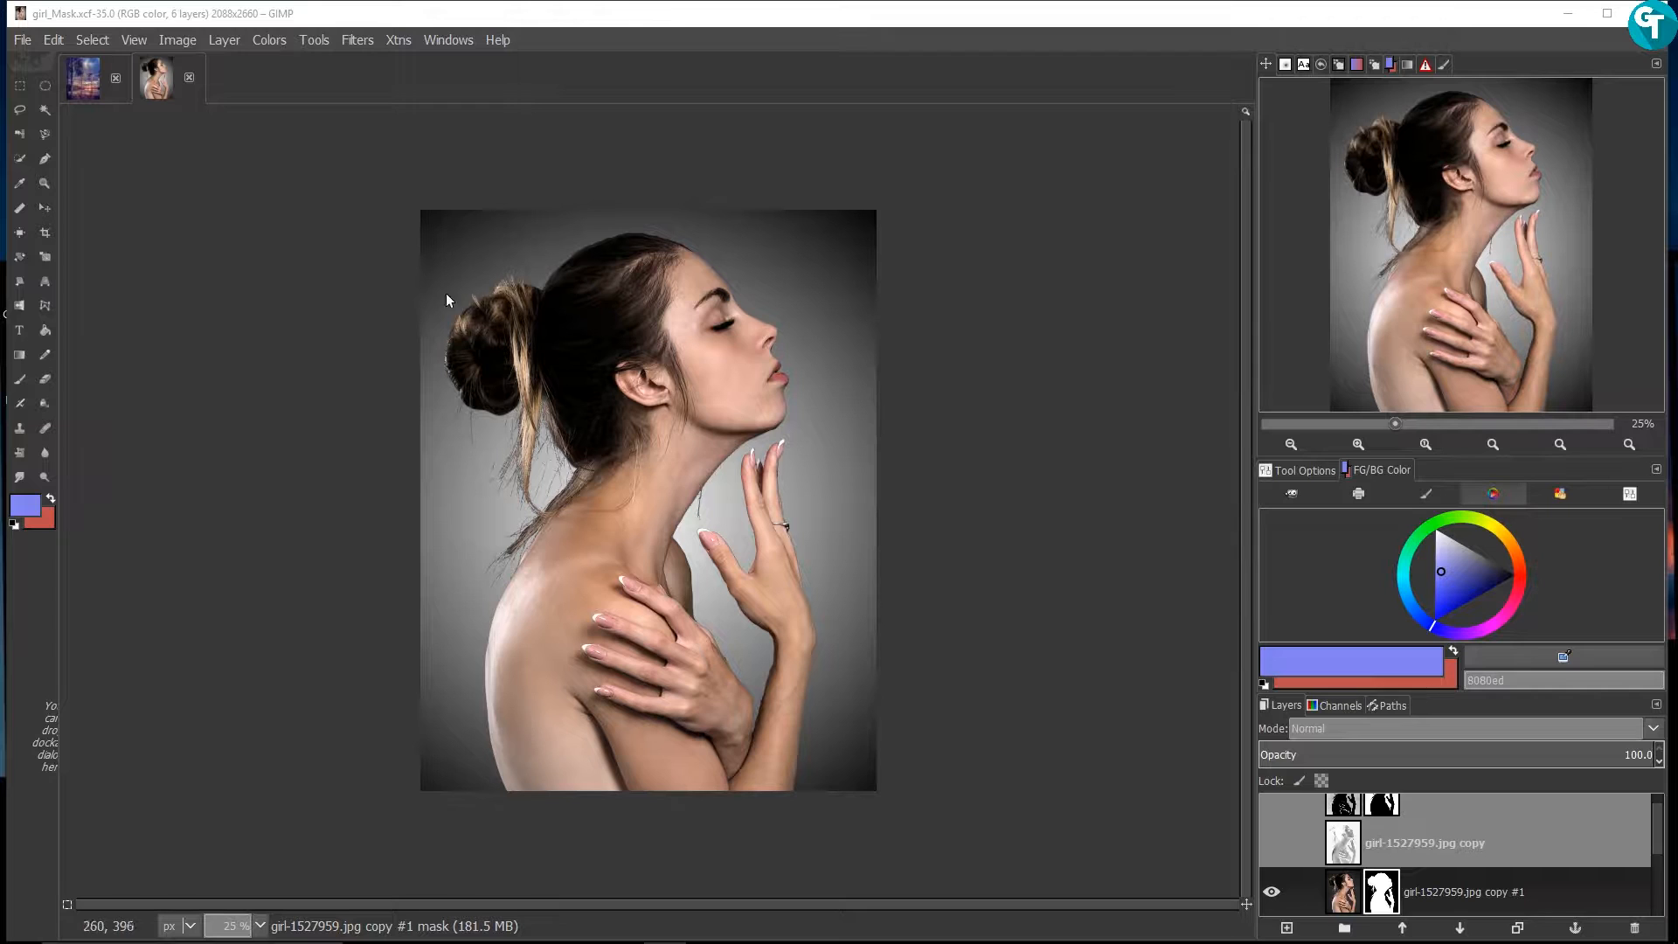
# Examine the masked portrait up close along the face, hair, neck and hands to judge the cut-out edges
pyautogui.scroll(5, 852, 268)
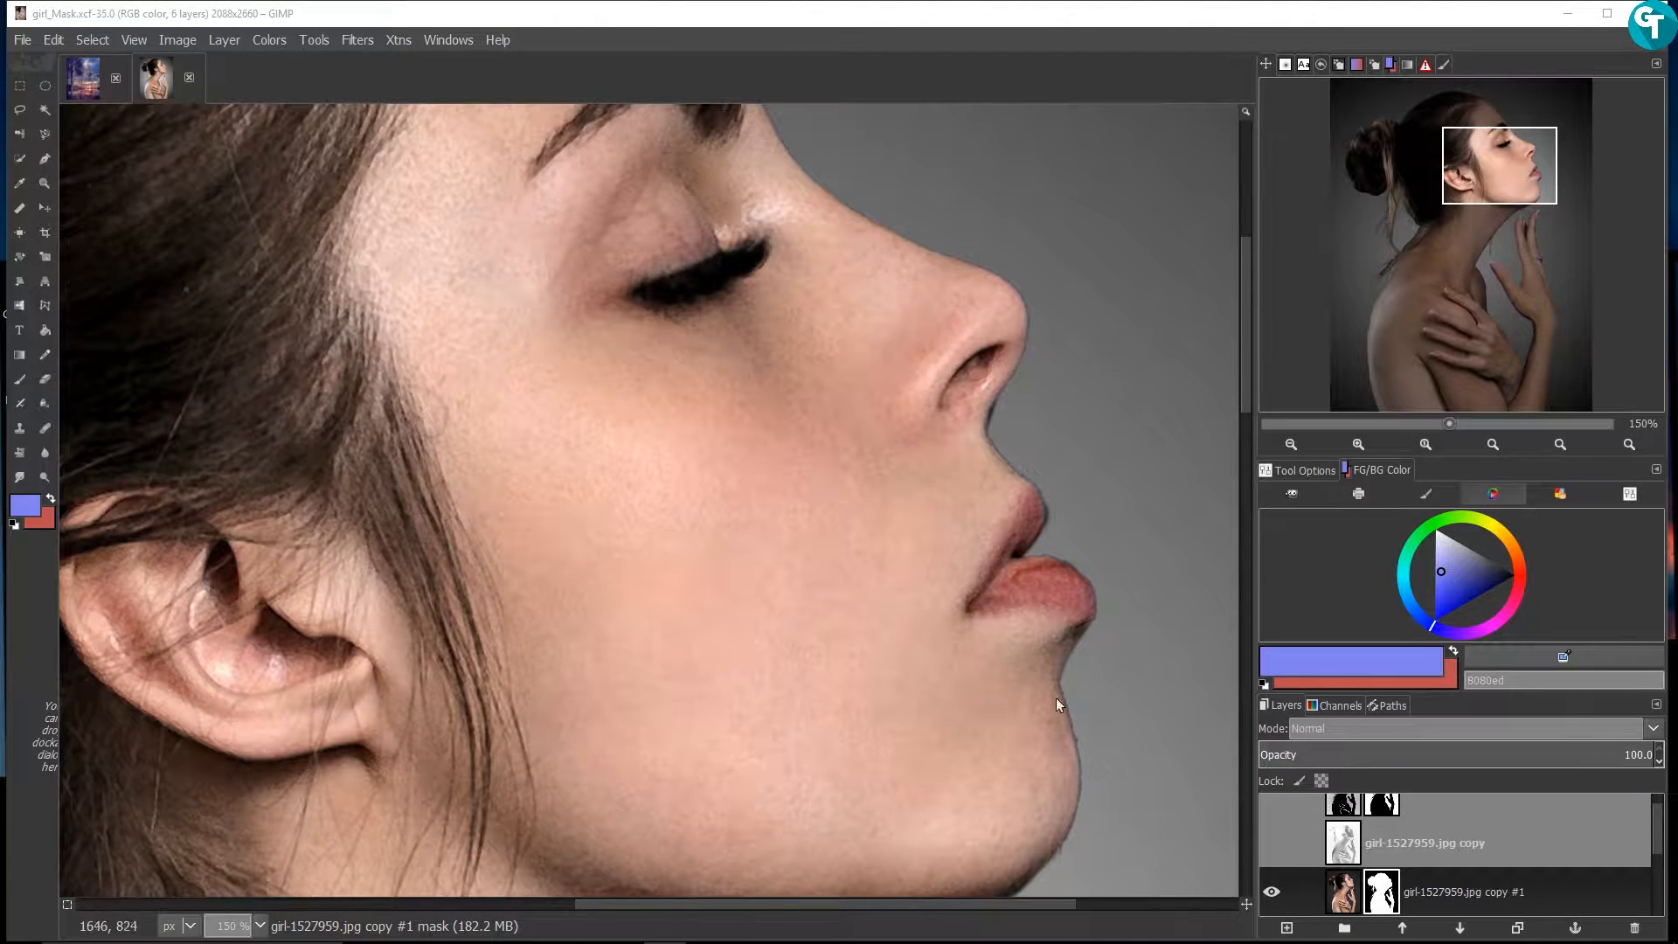
pyautogui.click(745, 372)
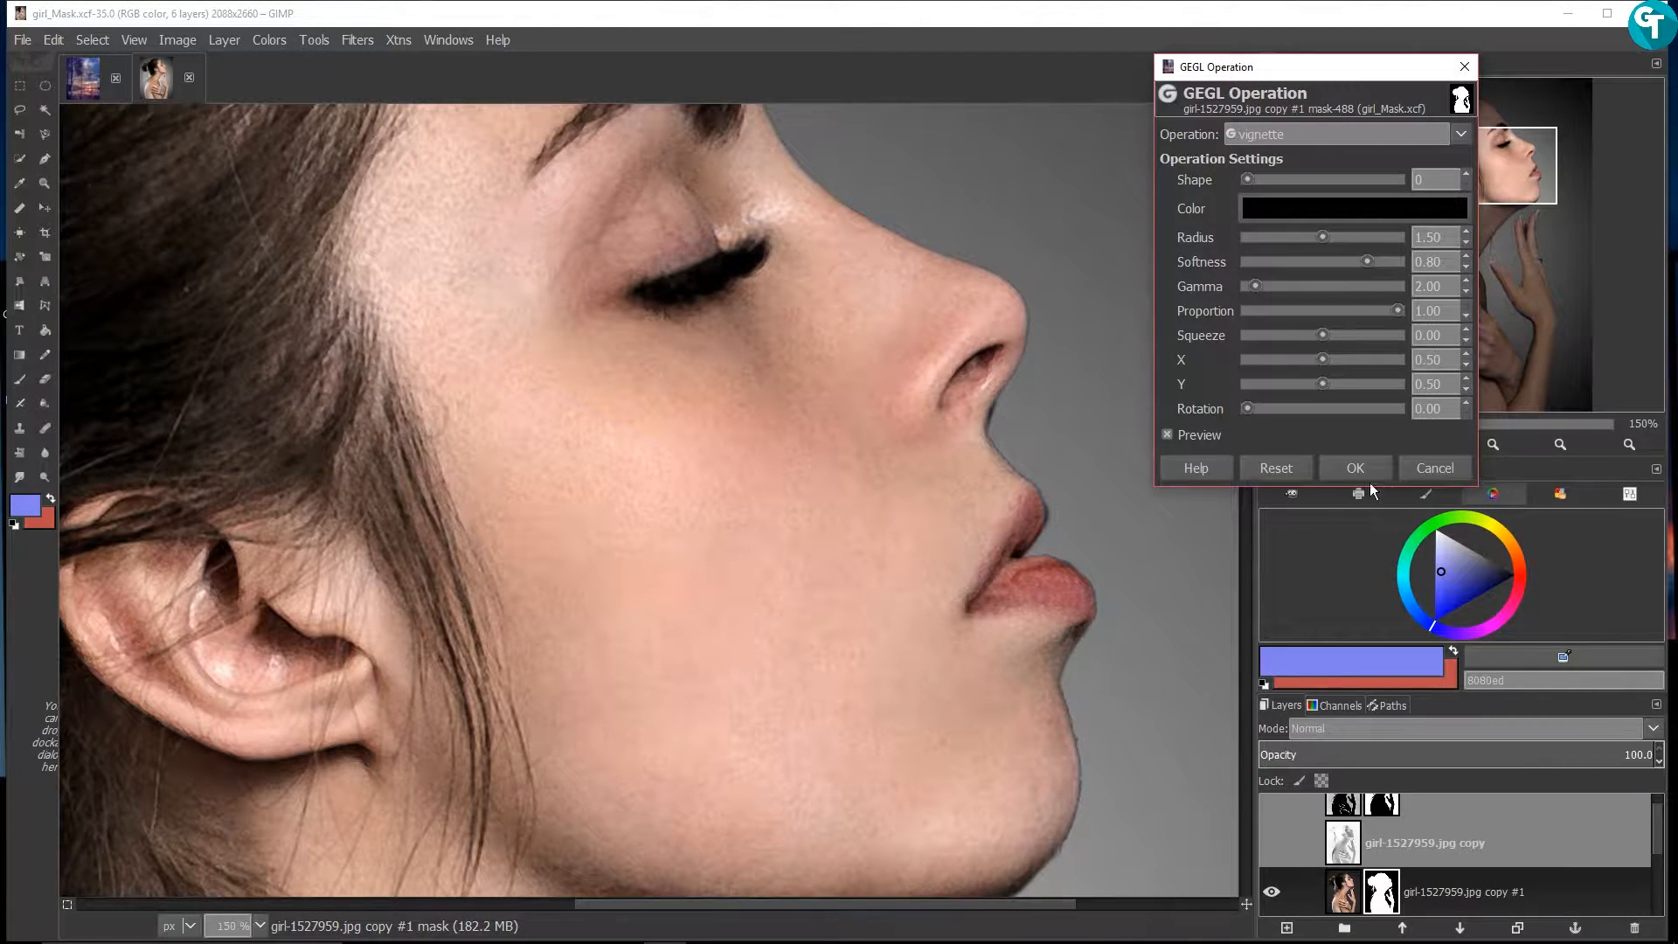
pyautogui.click(1433, 469)
pyautogui.scroll(1, 586, 281)
pyautogui.scroll(4, 654, 510)
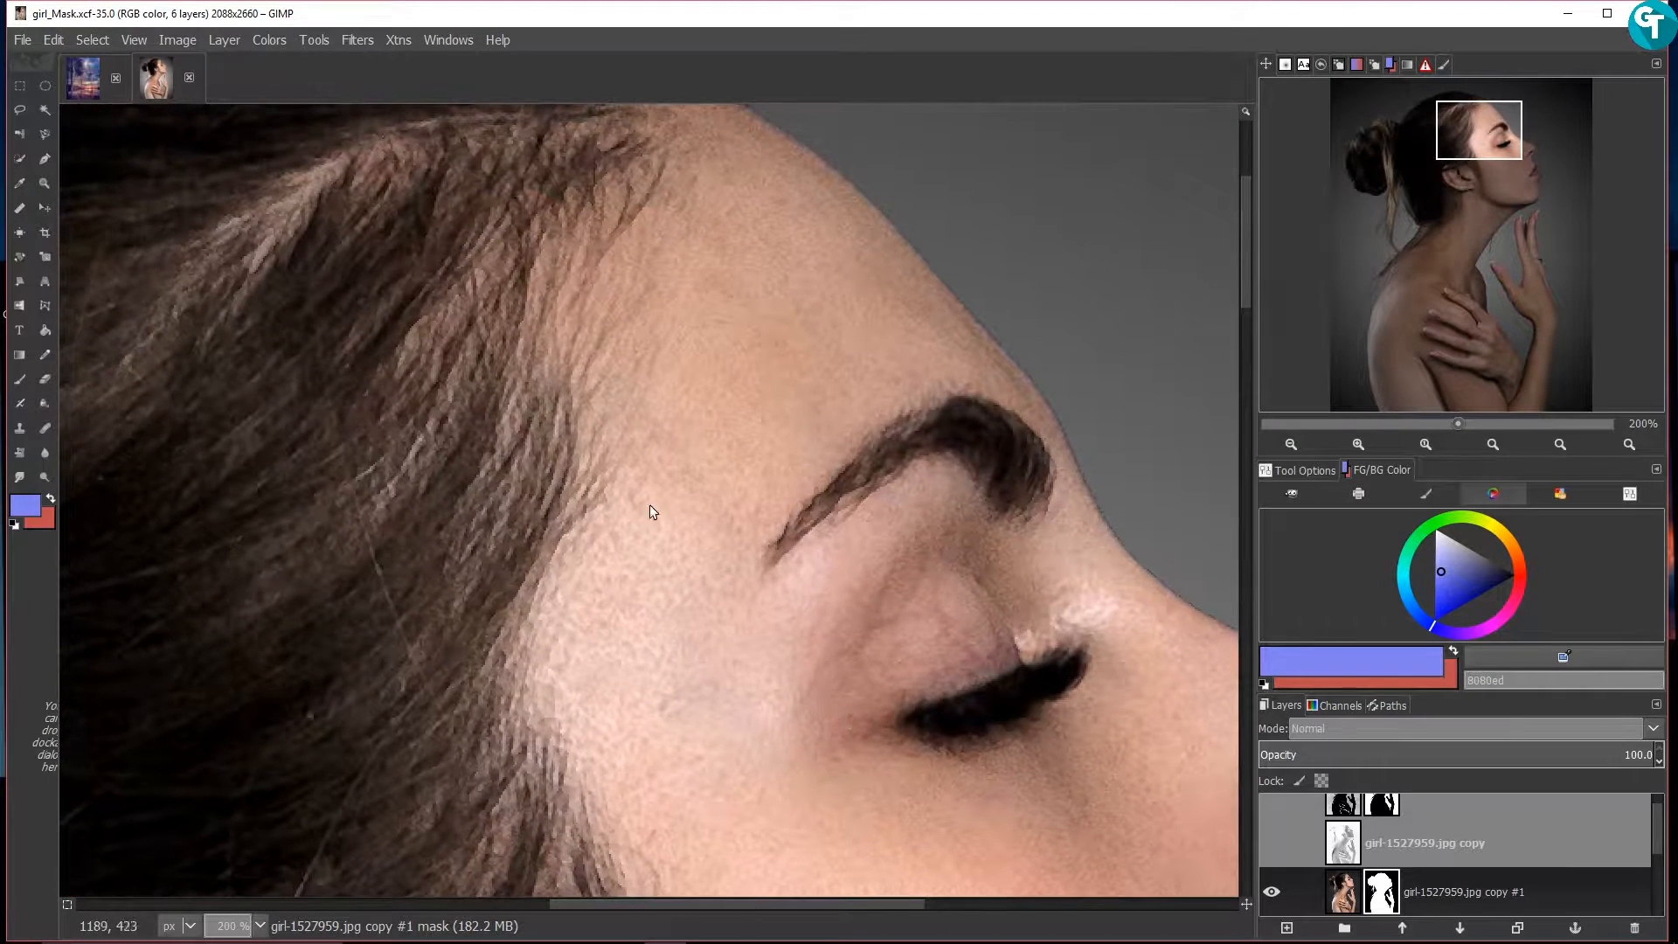
pyautogui.scroll(-3, 625, 385)
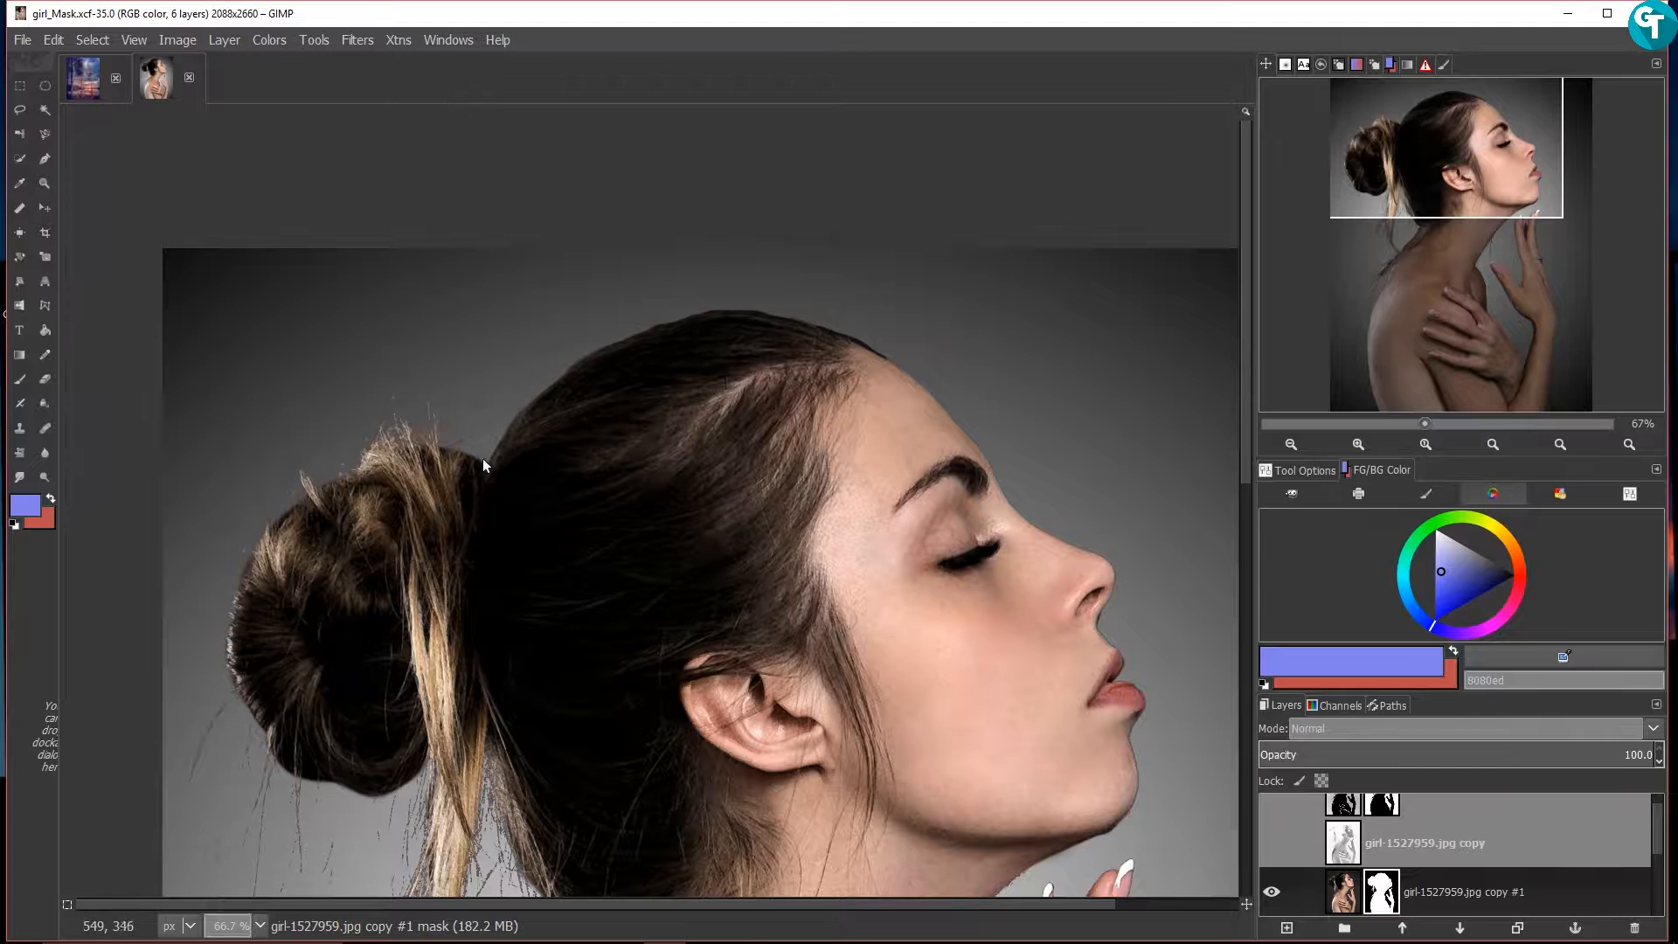
pyautogui.moveTo(776, 668); pyautogui.dragTo(811, 559)
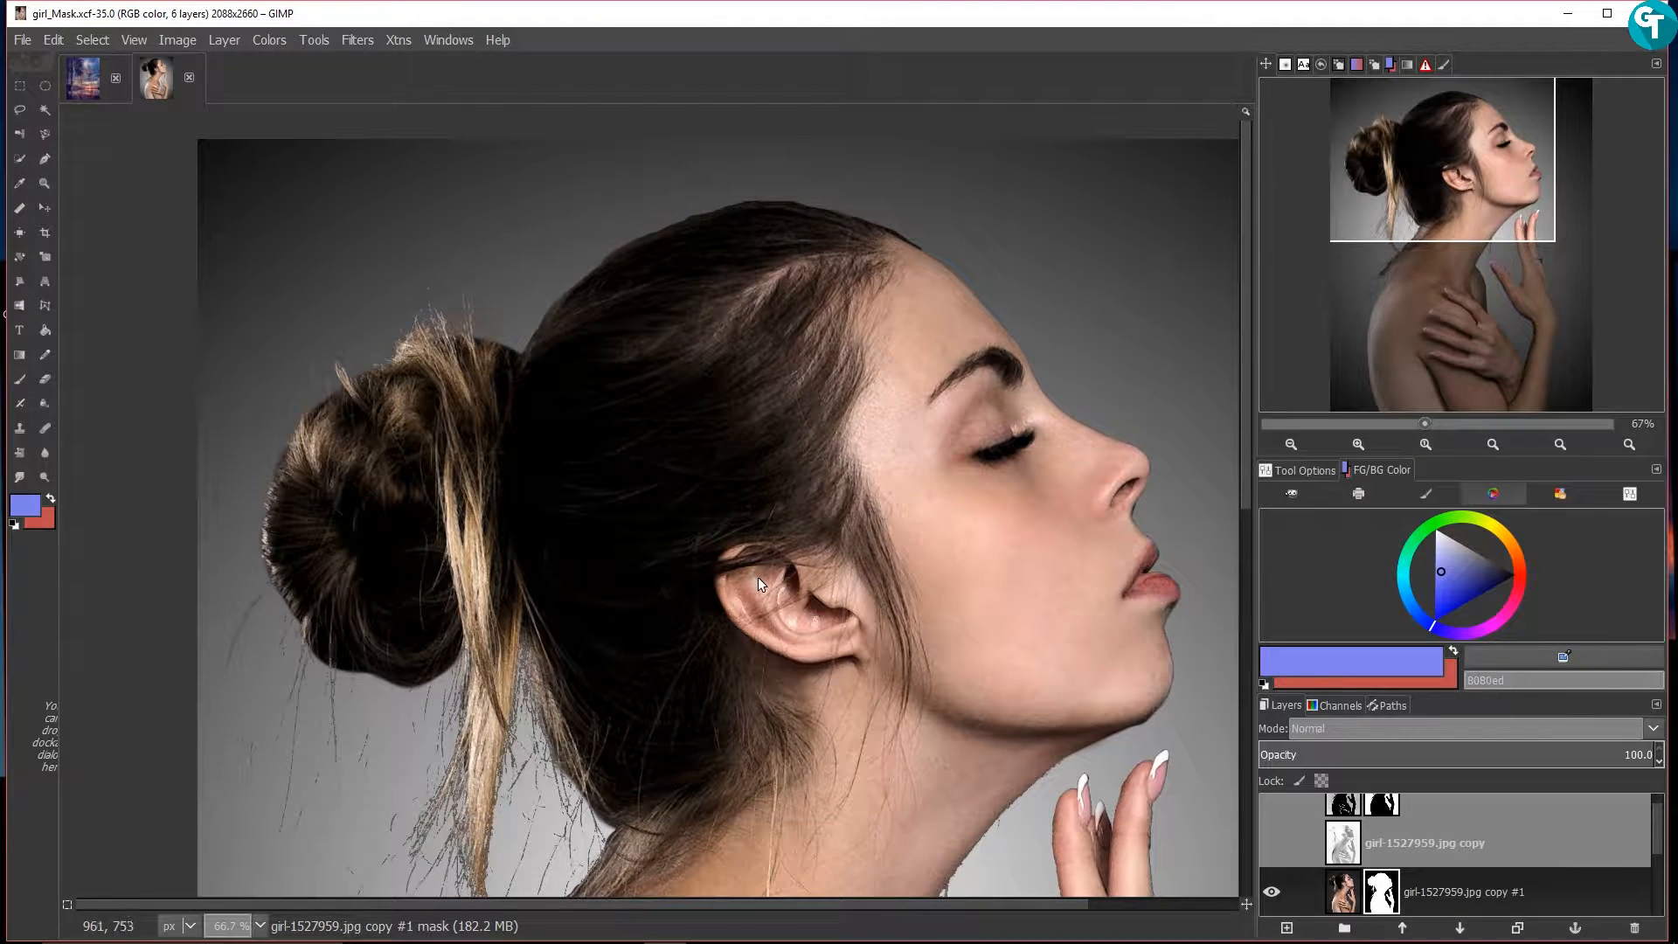
pyautogui.moveTo(750, 621); pyautogui.dragTo(817, 408)
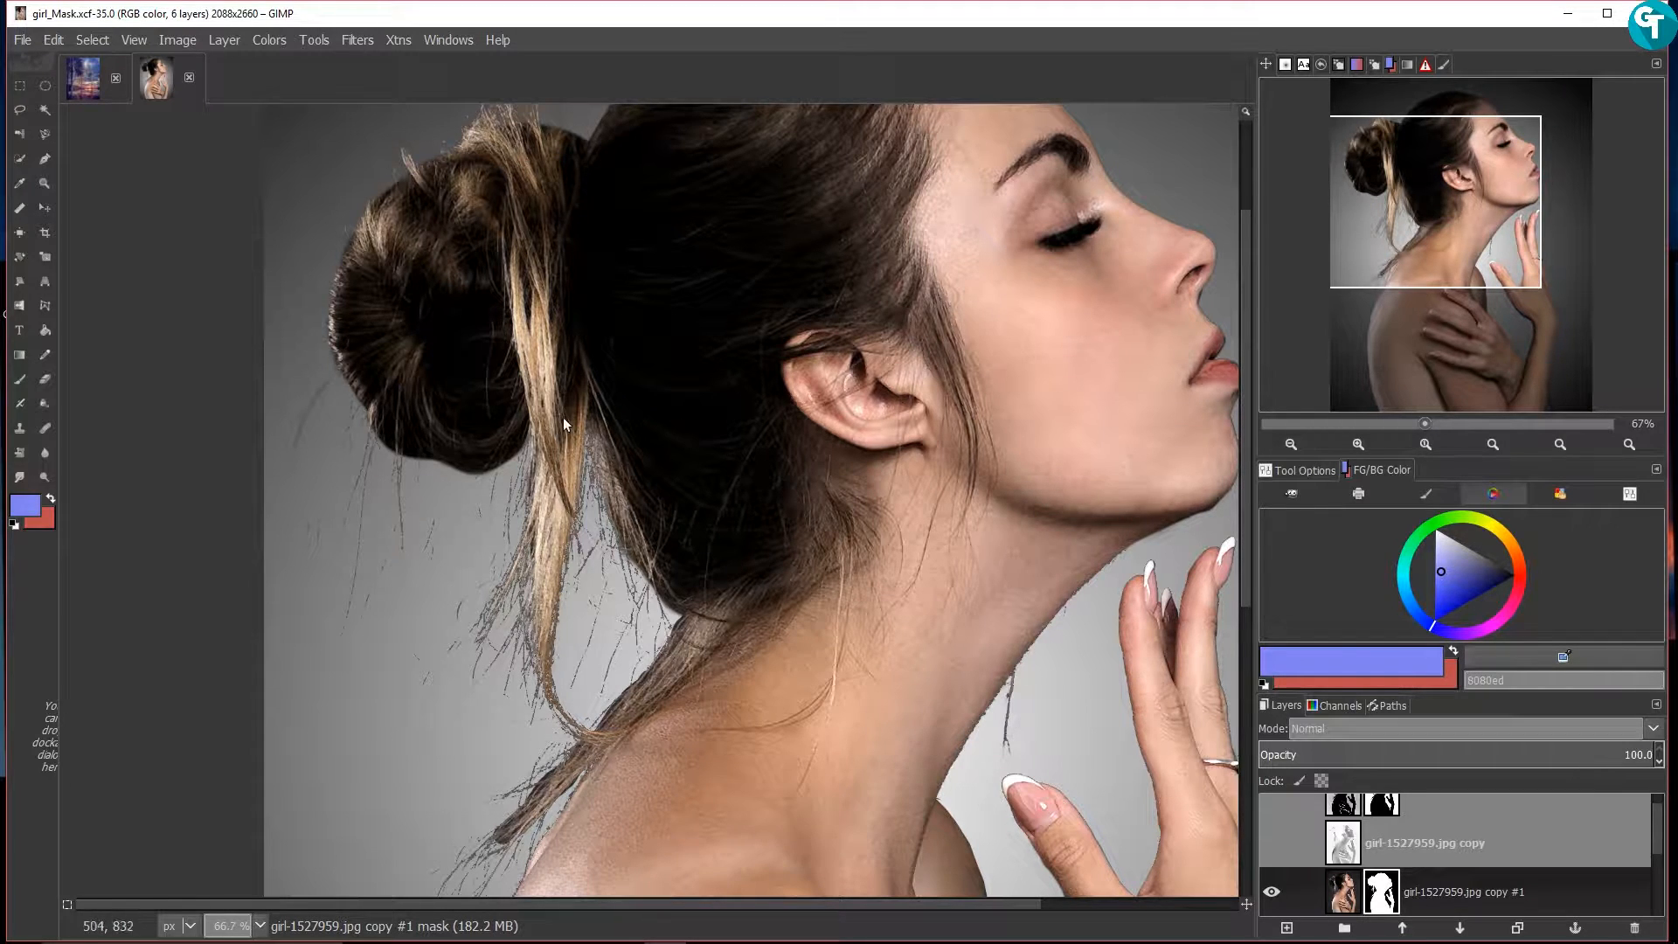
pyautogui.scroll(-1, 621, 512)
pyautogui.moveTo(679, 663); pyautogui.dragTo(687, 459)
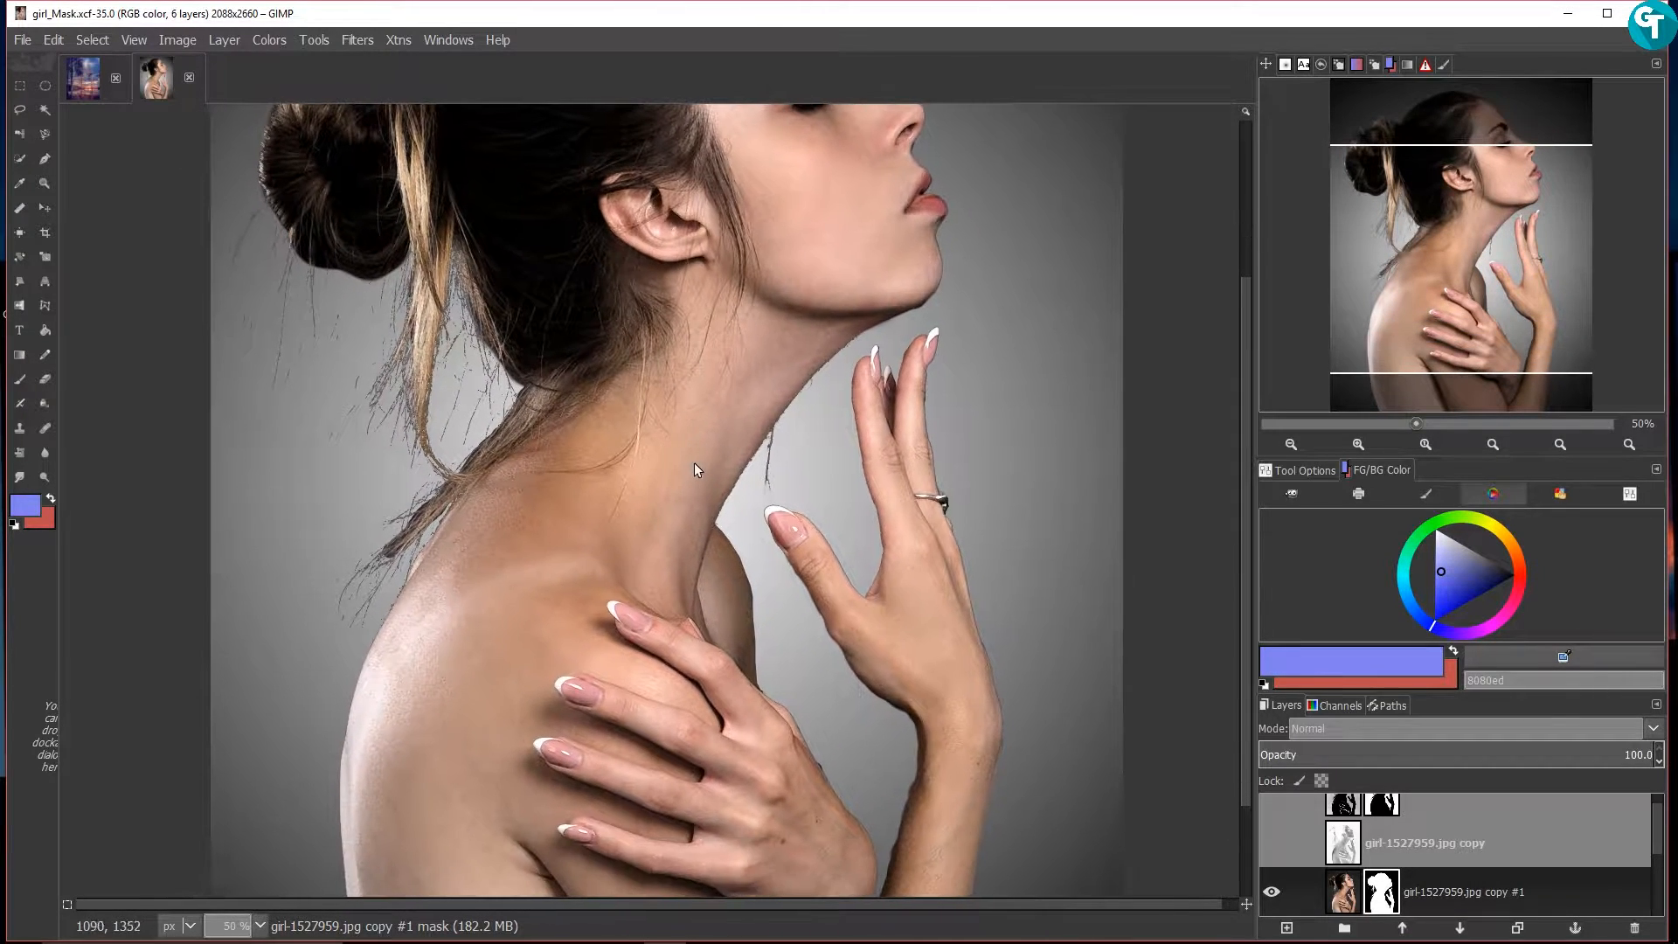
# Open girl-1527959.jpg from the Double_Expos_Tutorial folder as a separate image and select its layer
pyautogui.click(27, 45)
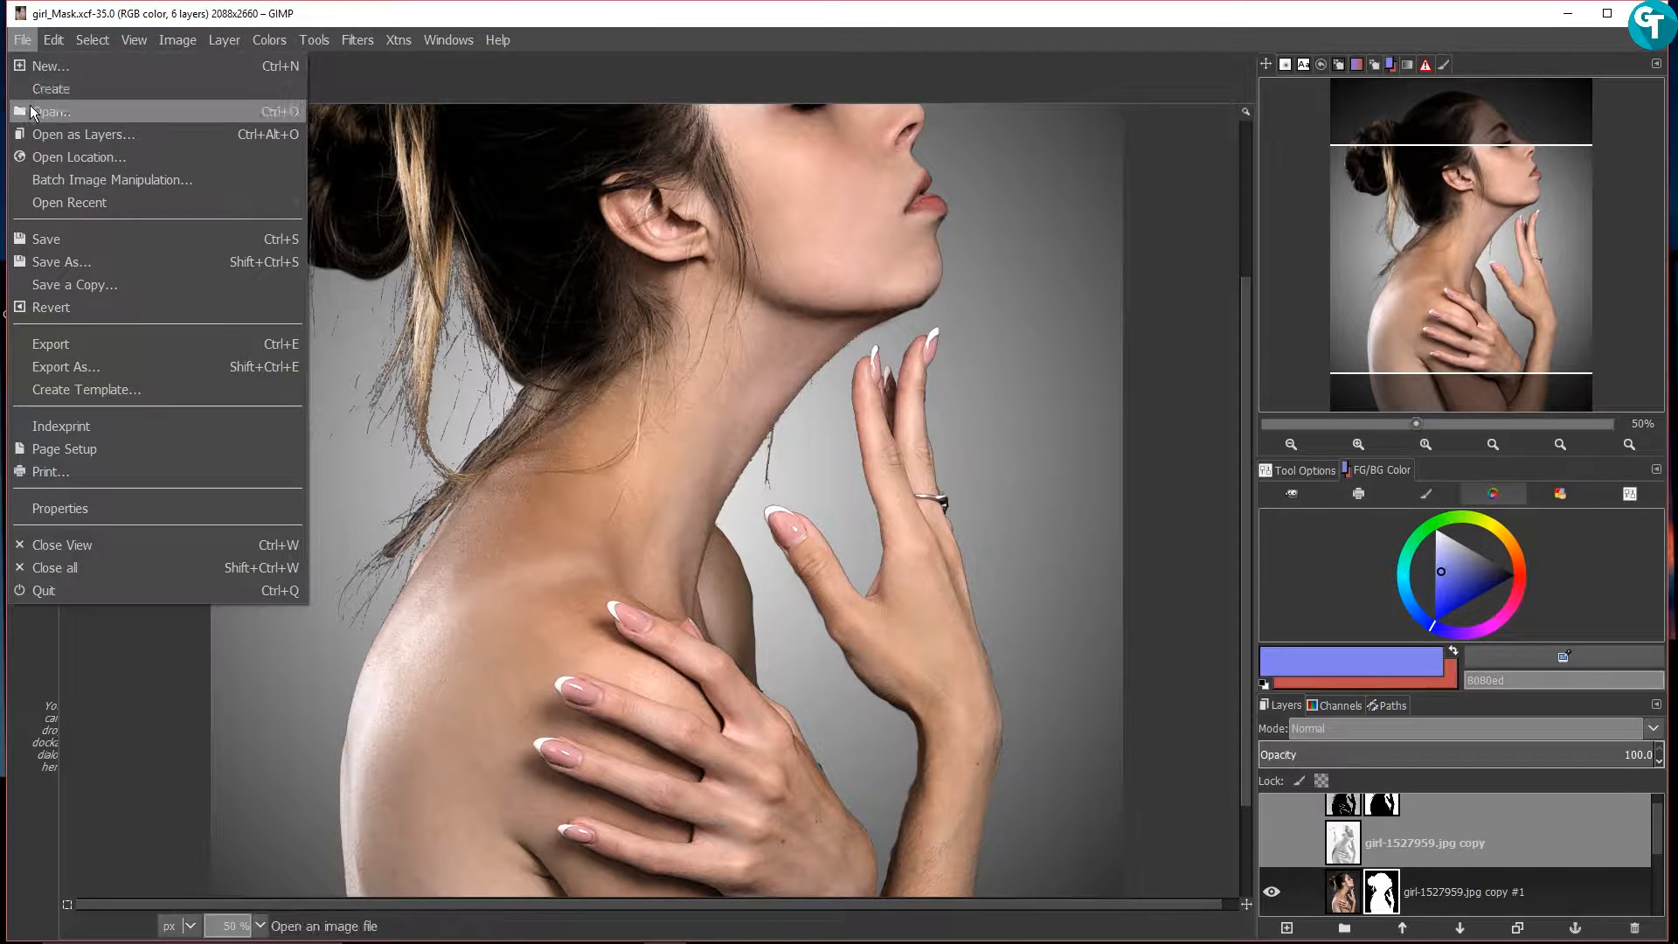
pyautogui.click(30, 111)
pyautogui.click(436, 270)
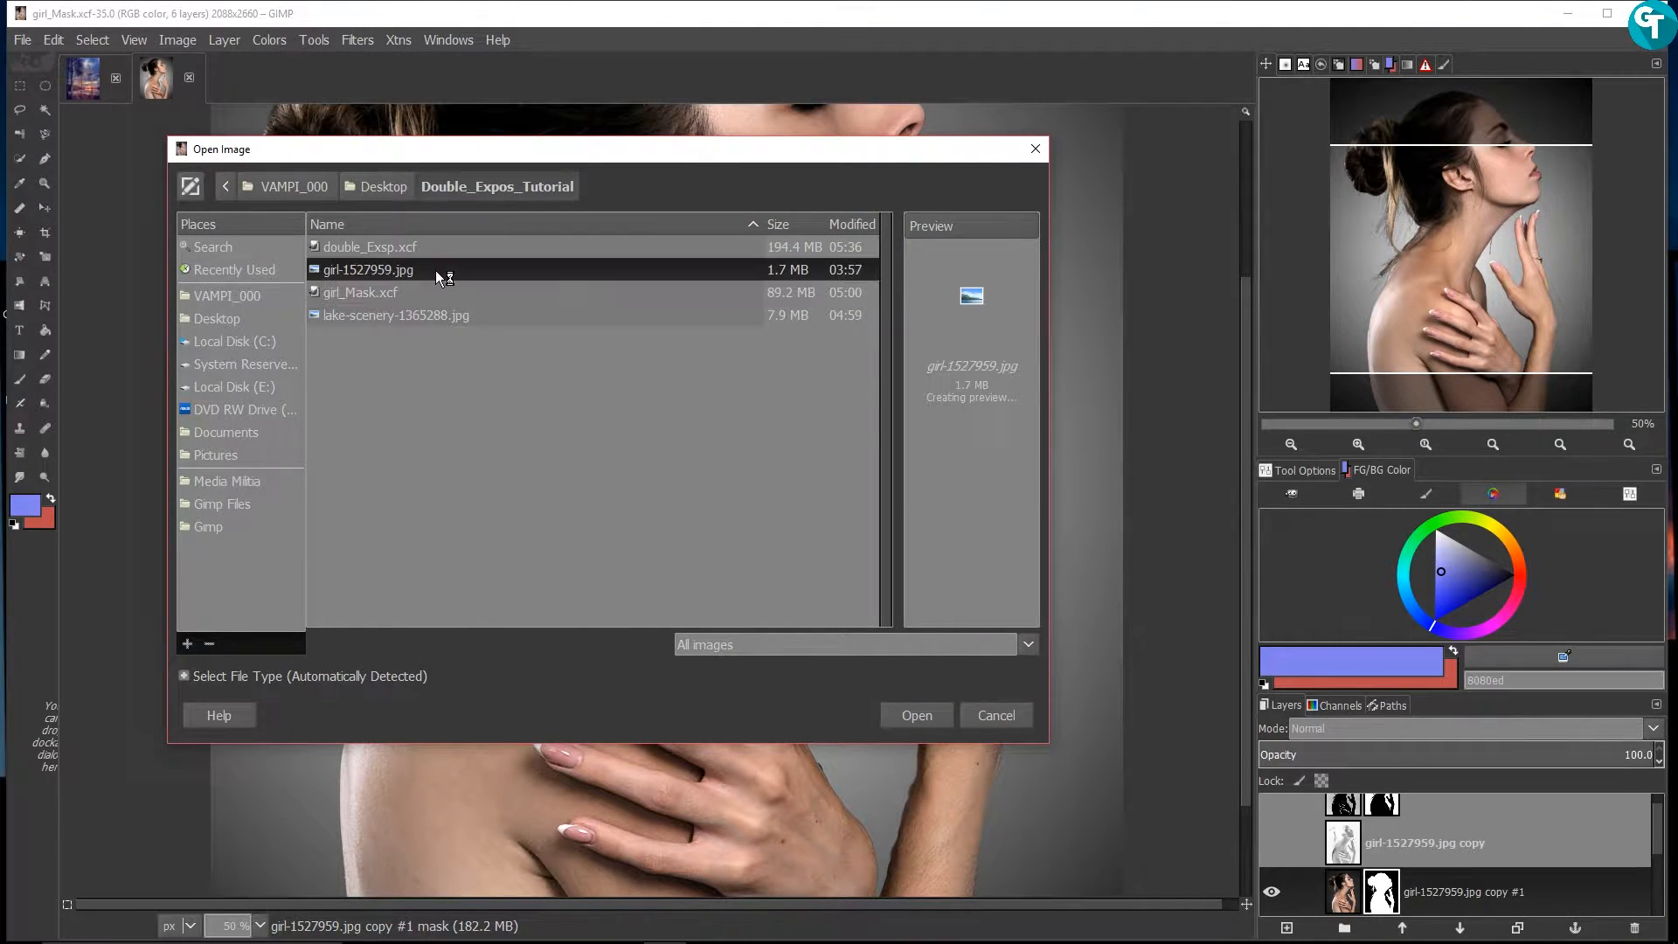
pyautogui.click(931, 712)
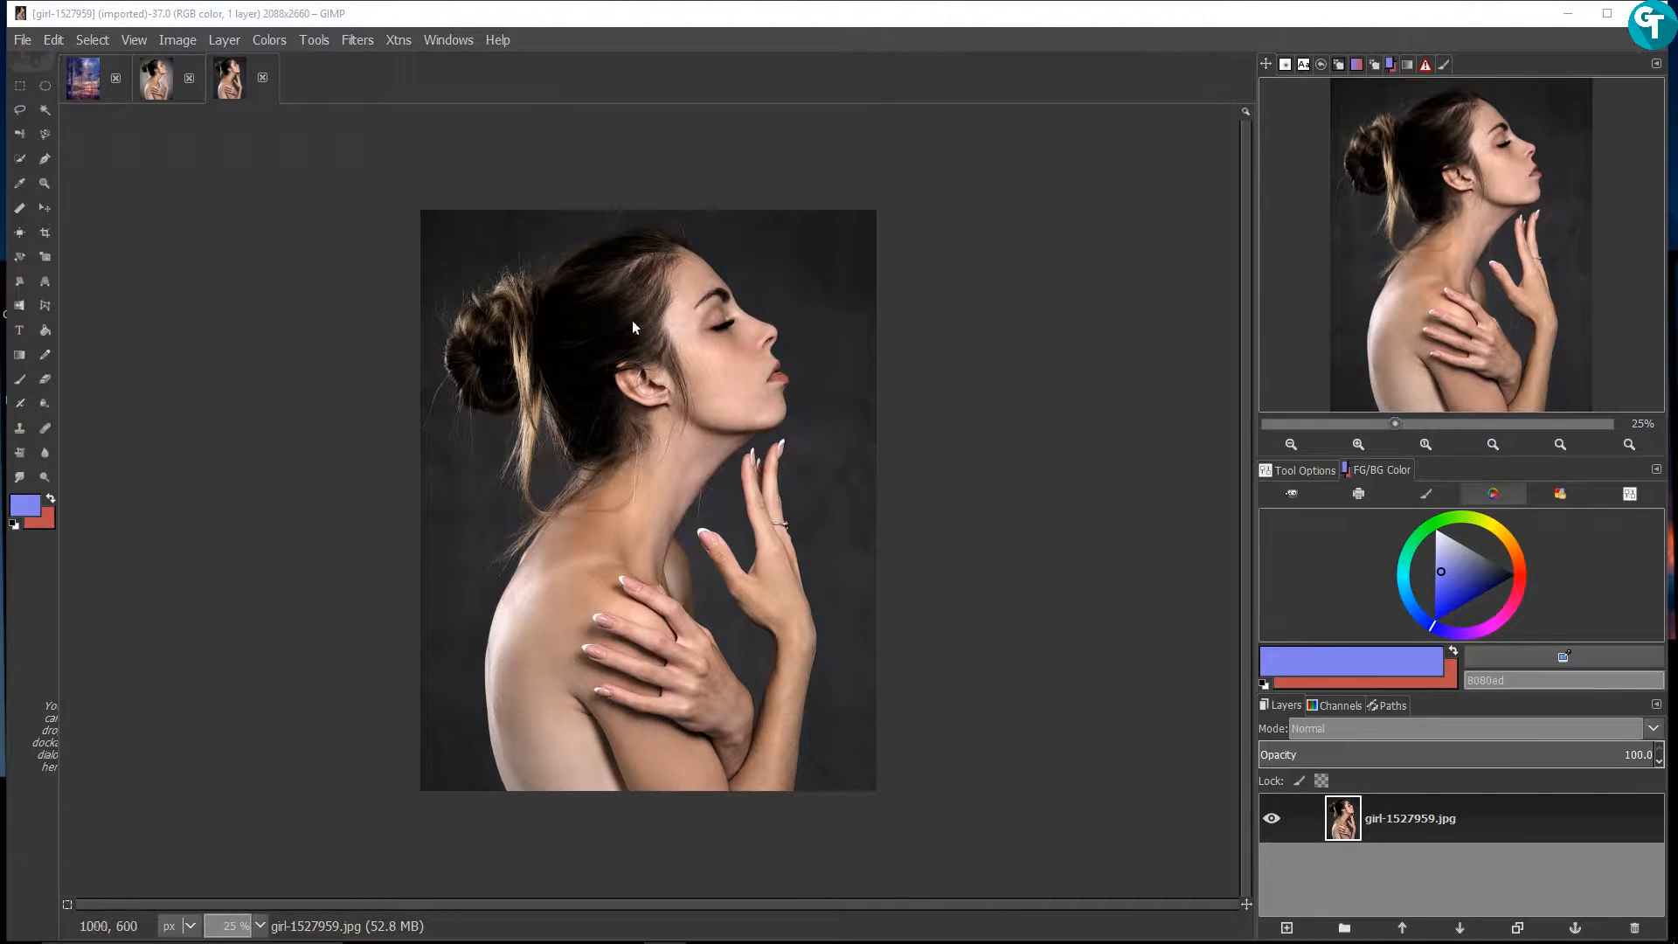
pyautogui.click(1496, 819)
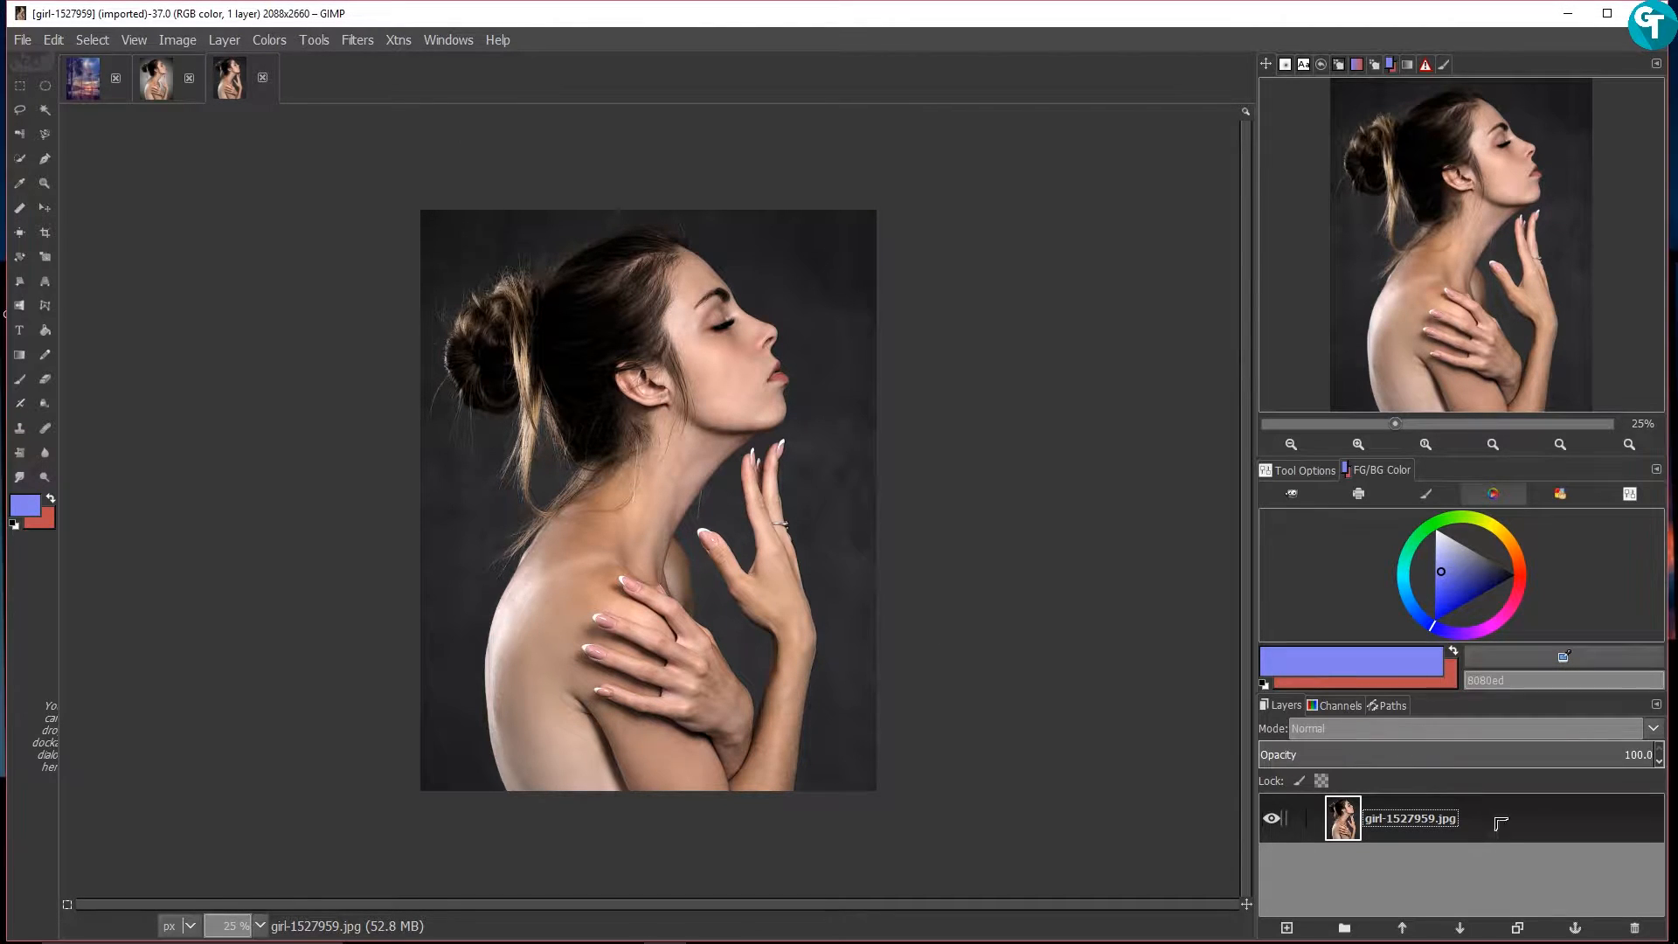
# Duplicate the girl-1527959.jpg layer and hide the original below it
pyautogui.click(1517, 927)
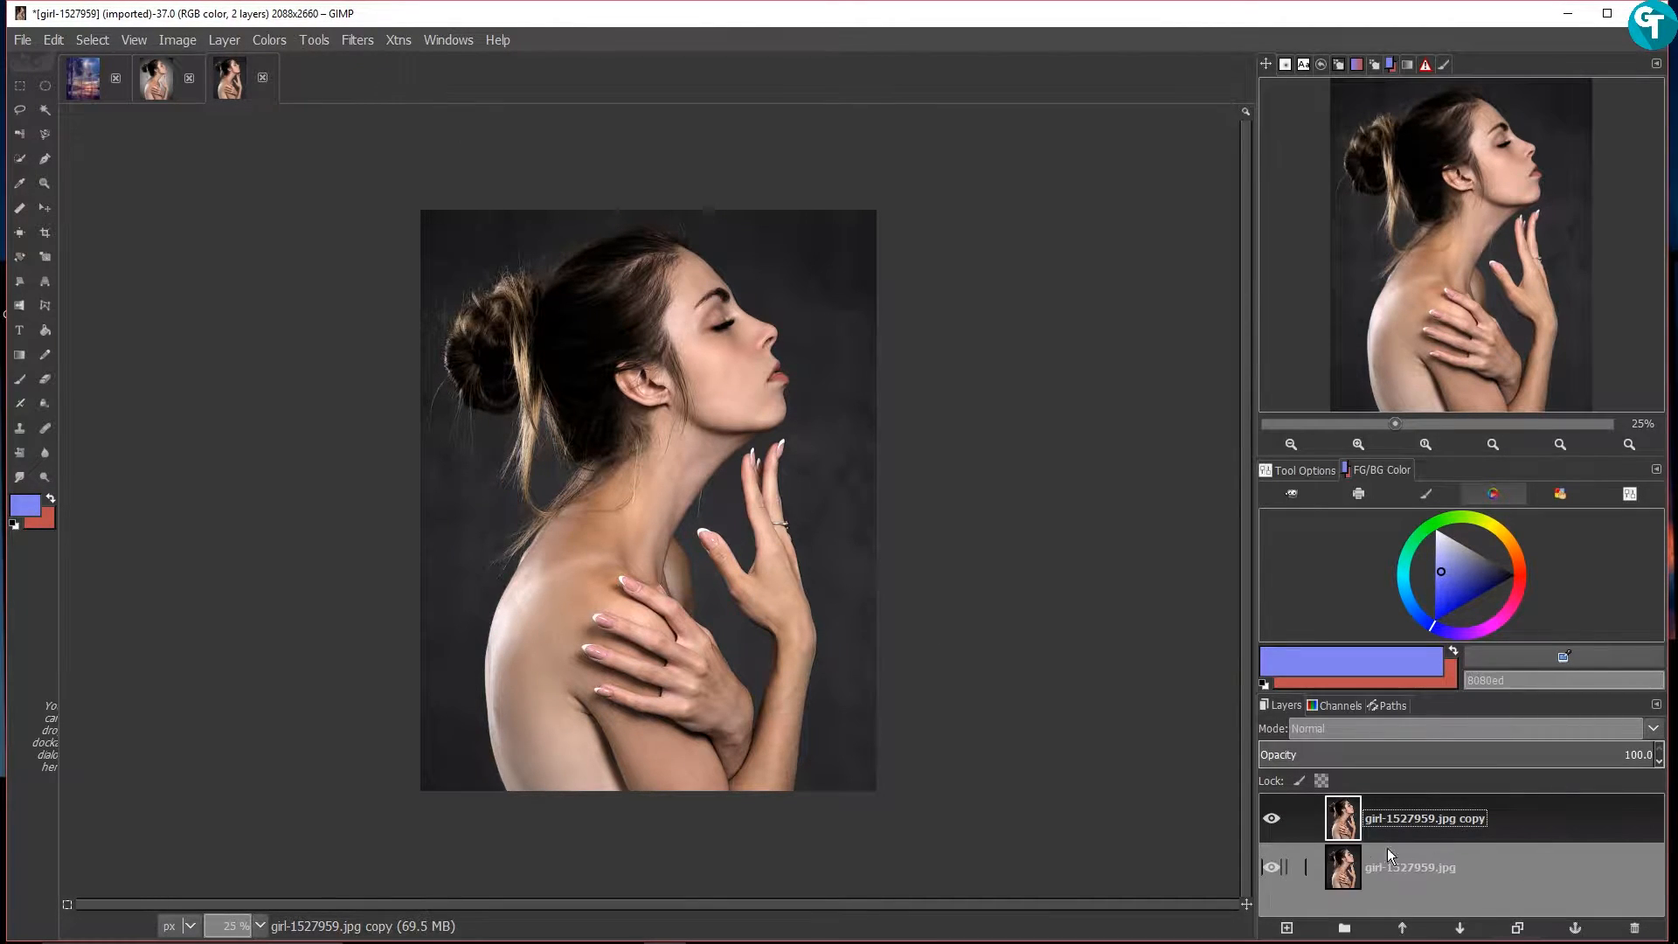
pyautogui.click(1271, 867)
pyautogui.click(262, 40)
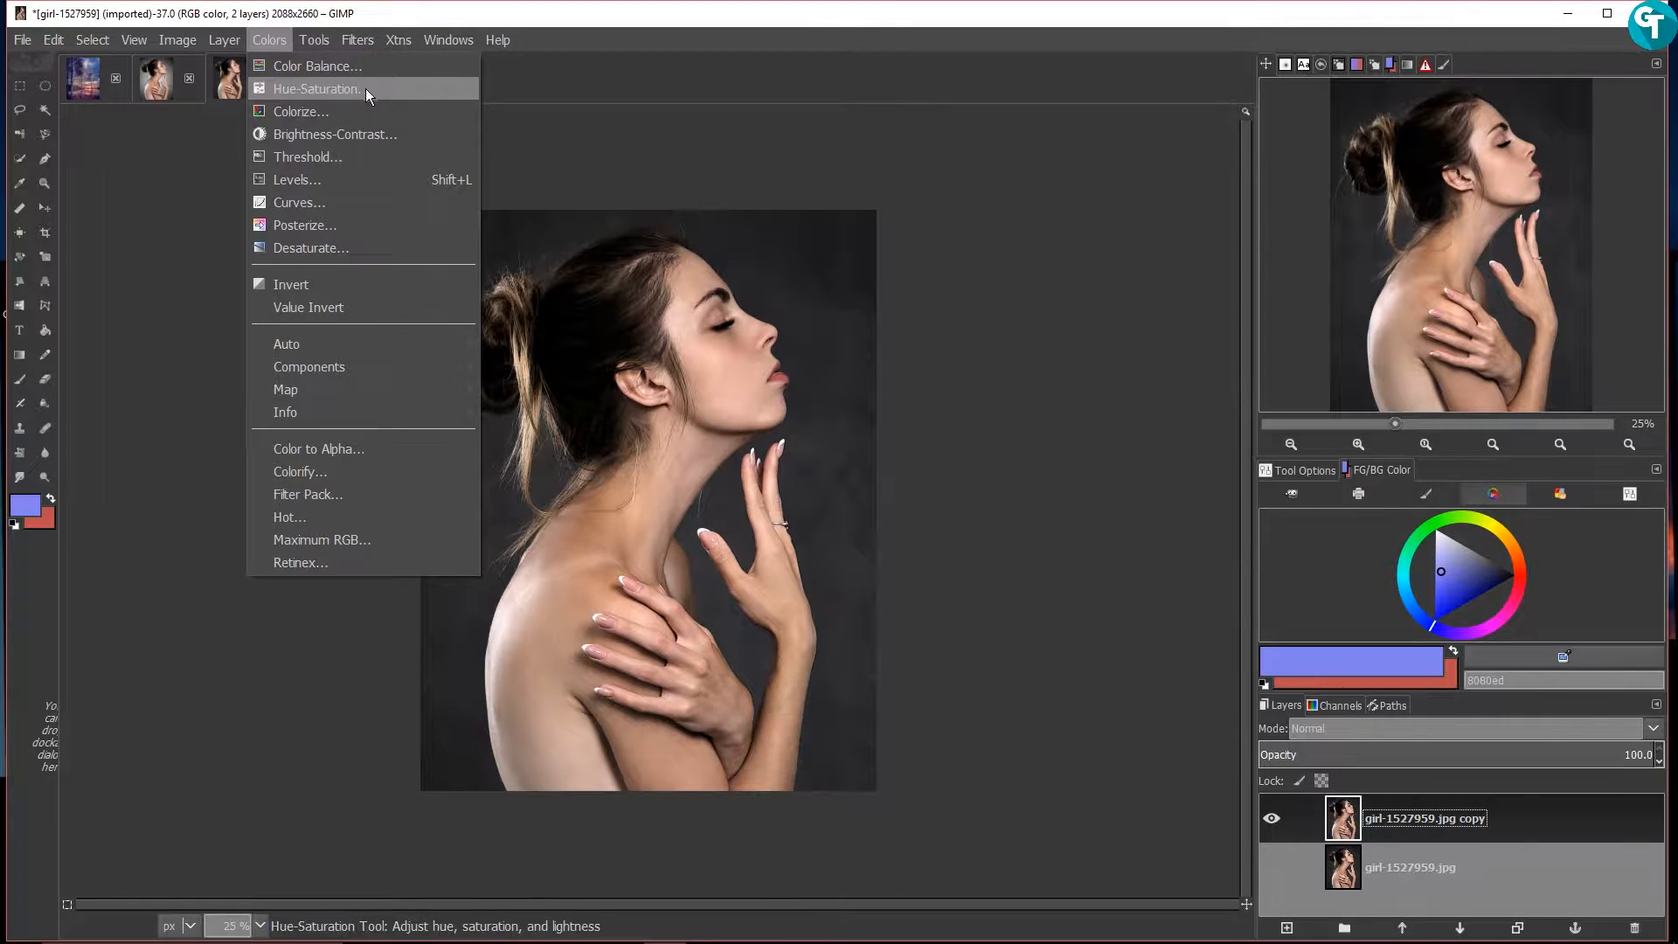
pyautogui.click(364, 201)
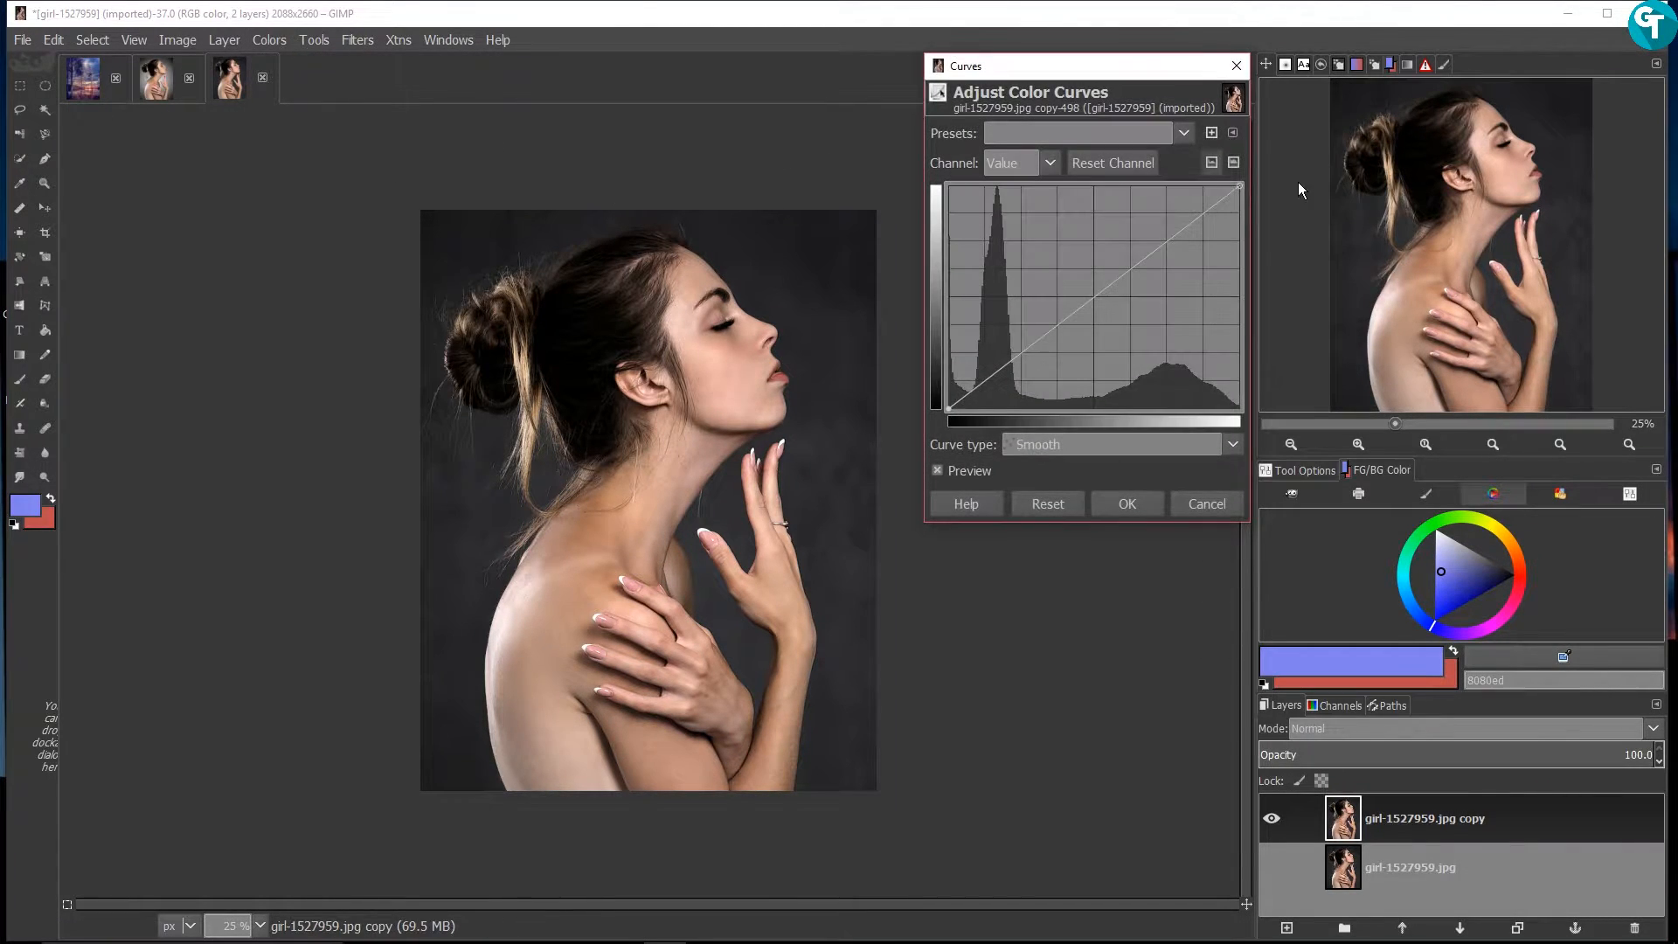
pyautogui.click(1212, 513)
# Desaturate the portrait copy with the shade of gray based on Luminosity
pyautogui.click(271, 40)
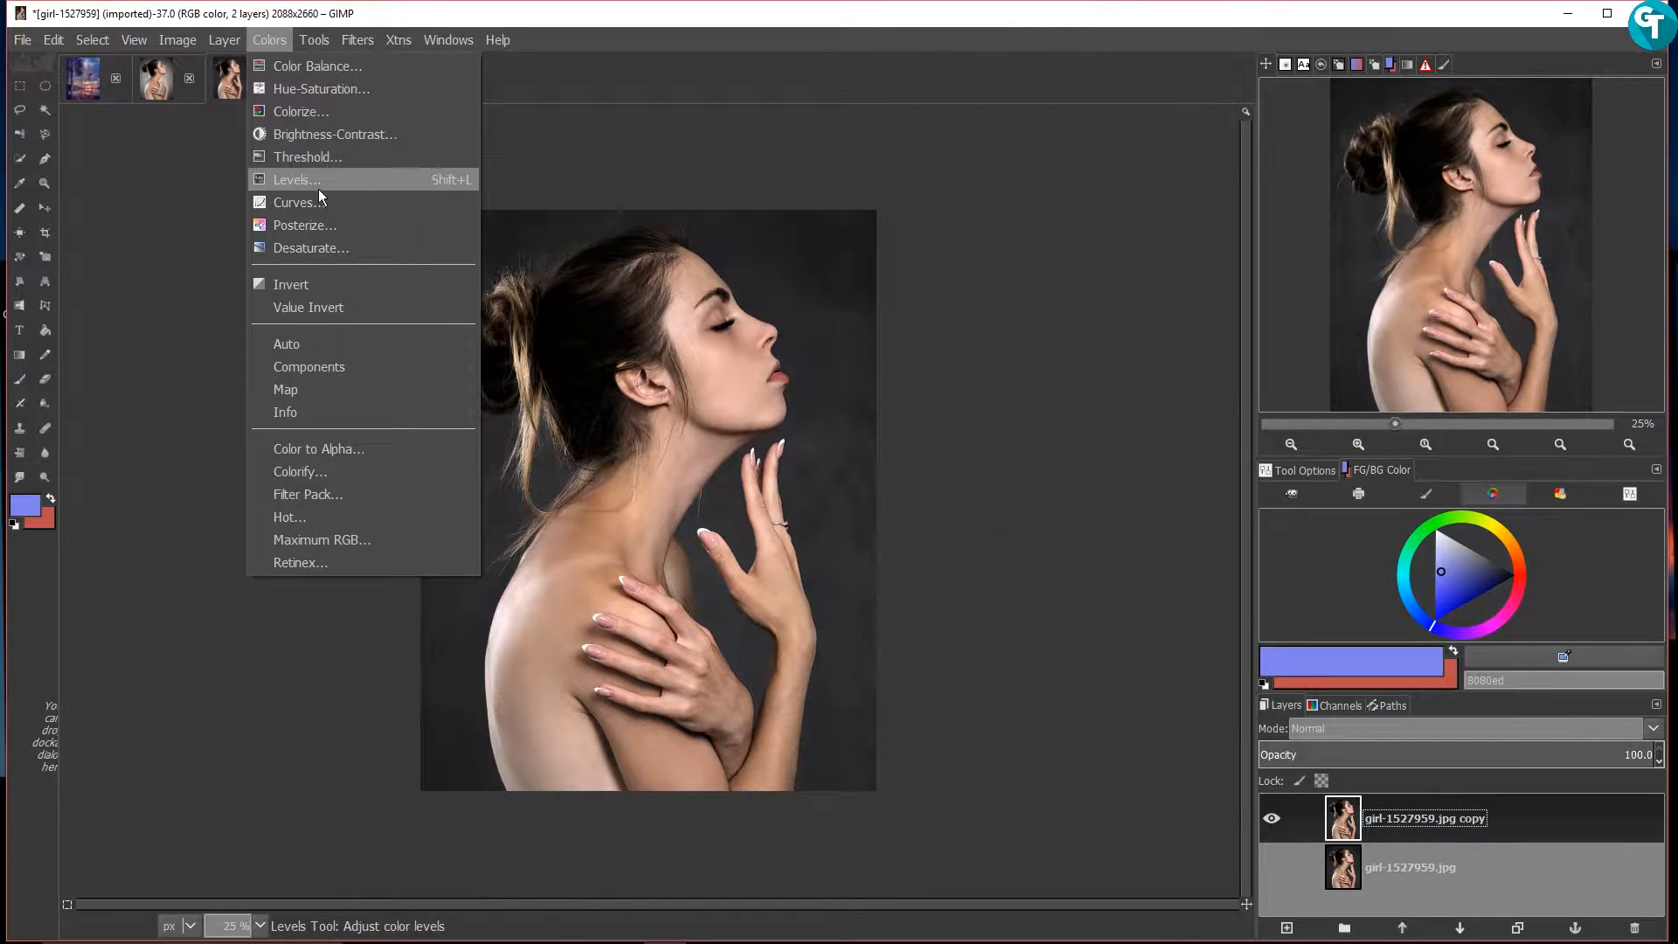
pyautogui.click(322, 249)
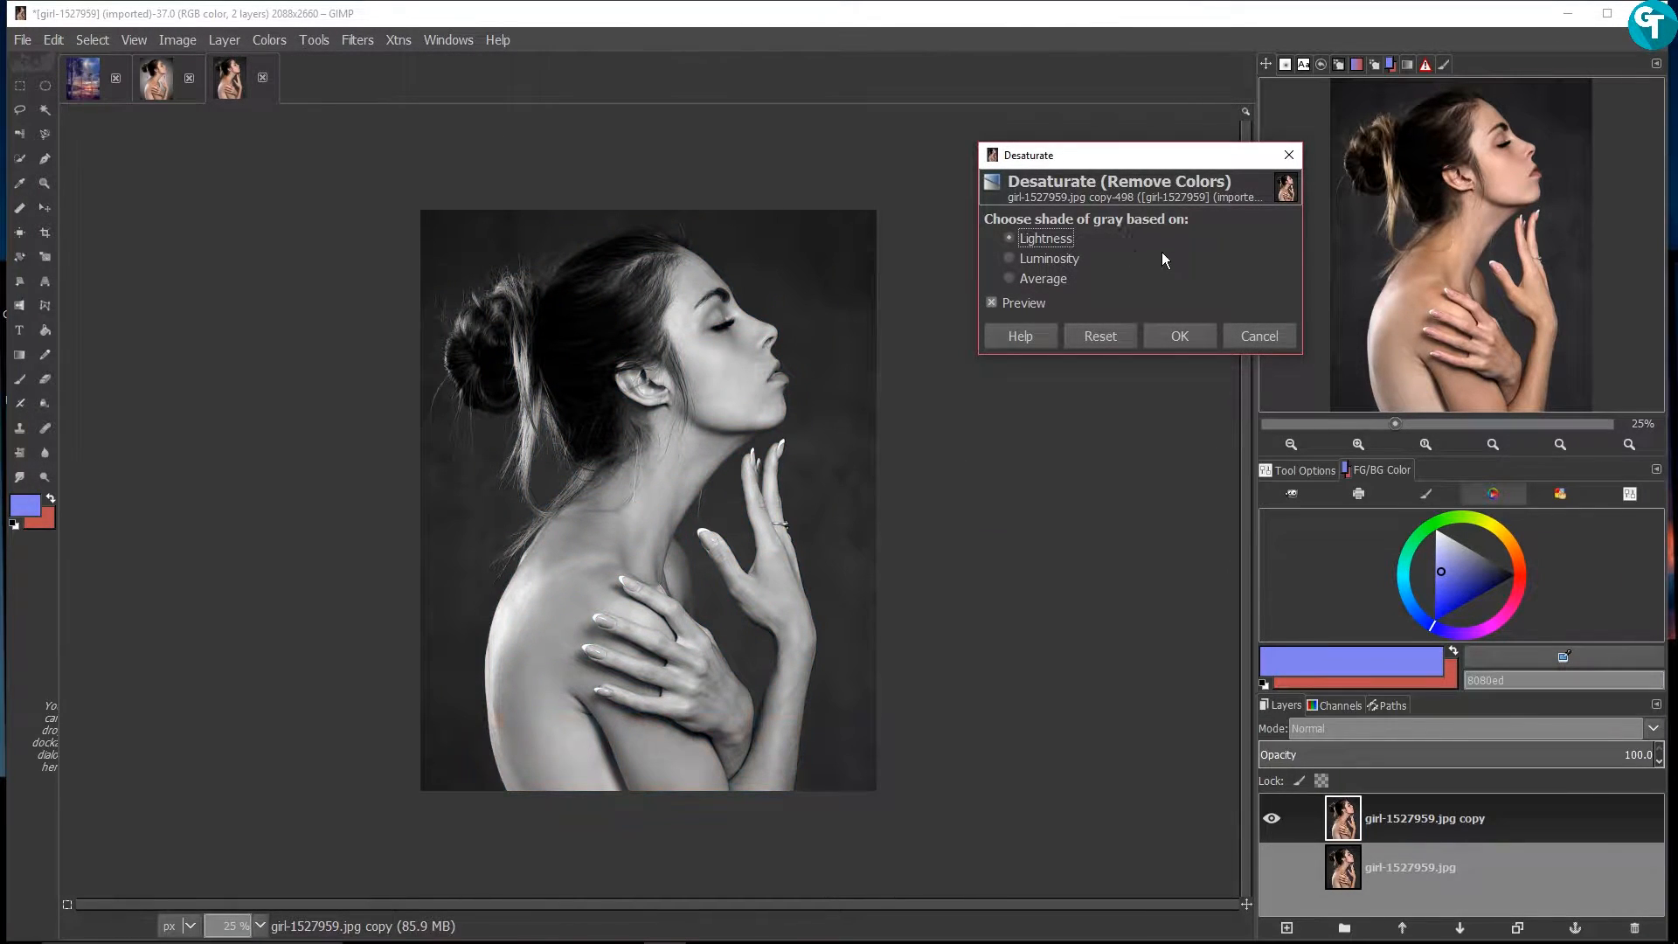
pyautogui.click(1068, 261)
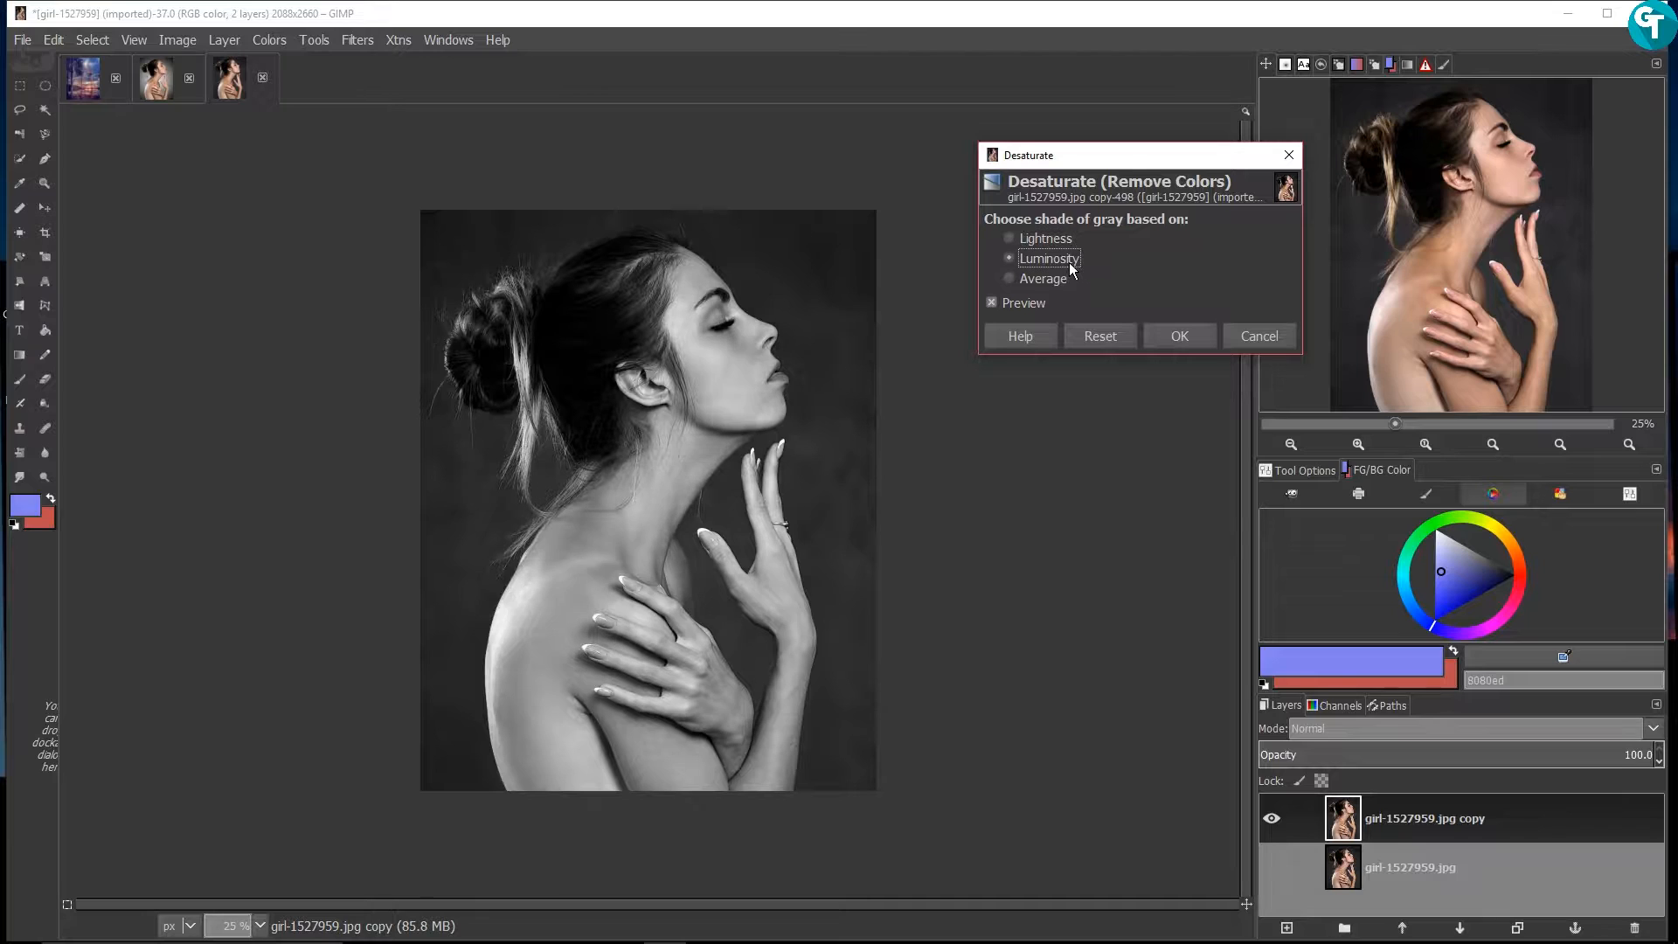
pyautogui.click(1180, 337)
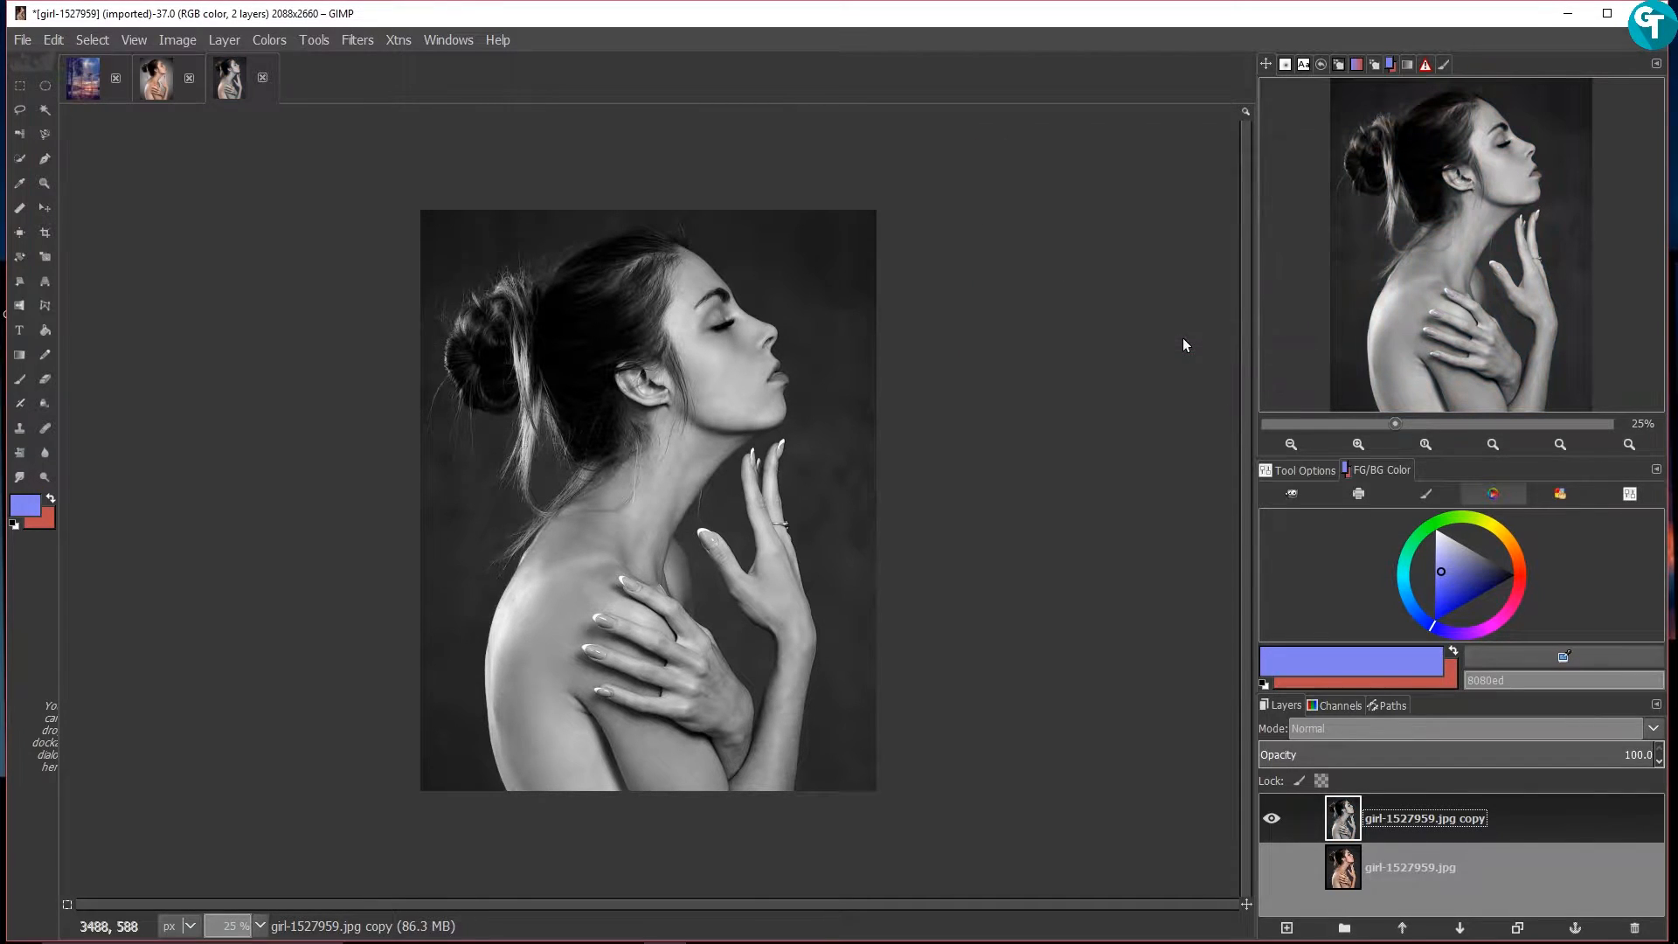
# Darken the gray portrait copy with a Curves adjustment, pulling the Value curve's upper midtones well down and anchoring a point in the shadows
pyautogui.click(310, 39)
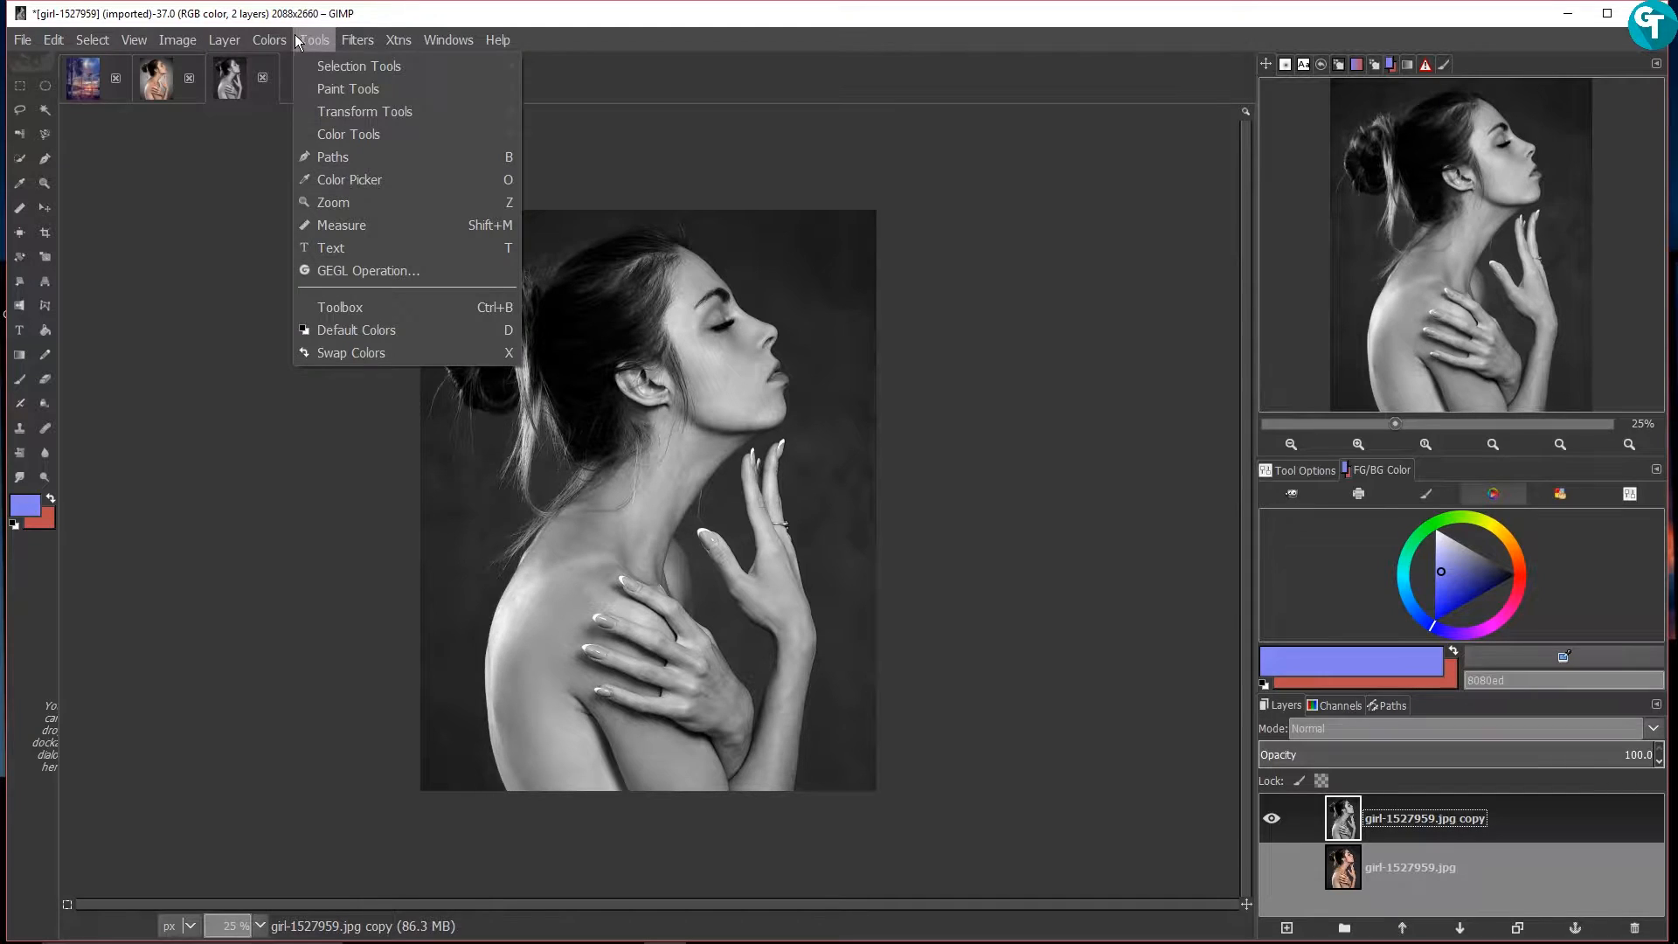
pyautogui.moveTo(269, 40)
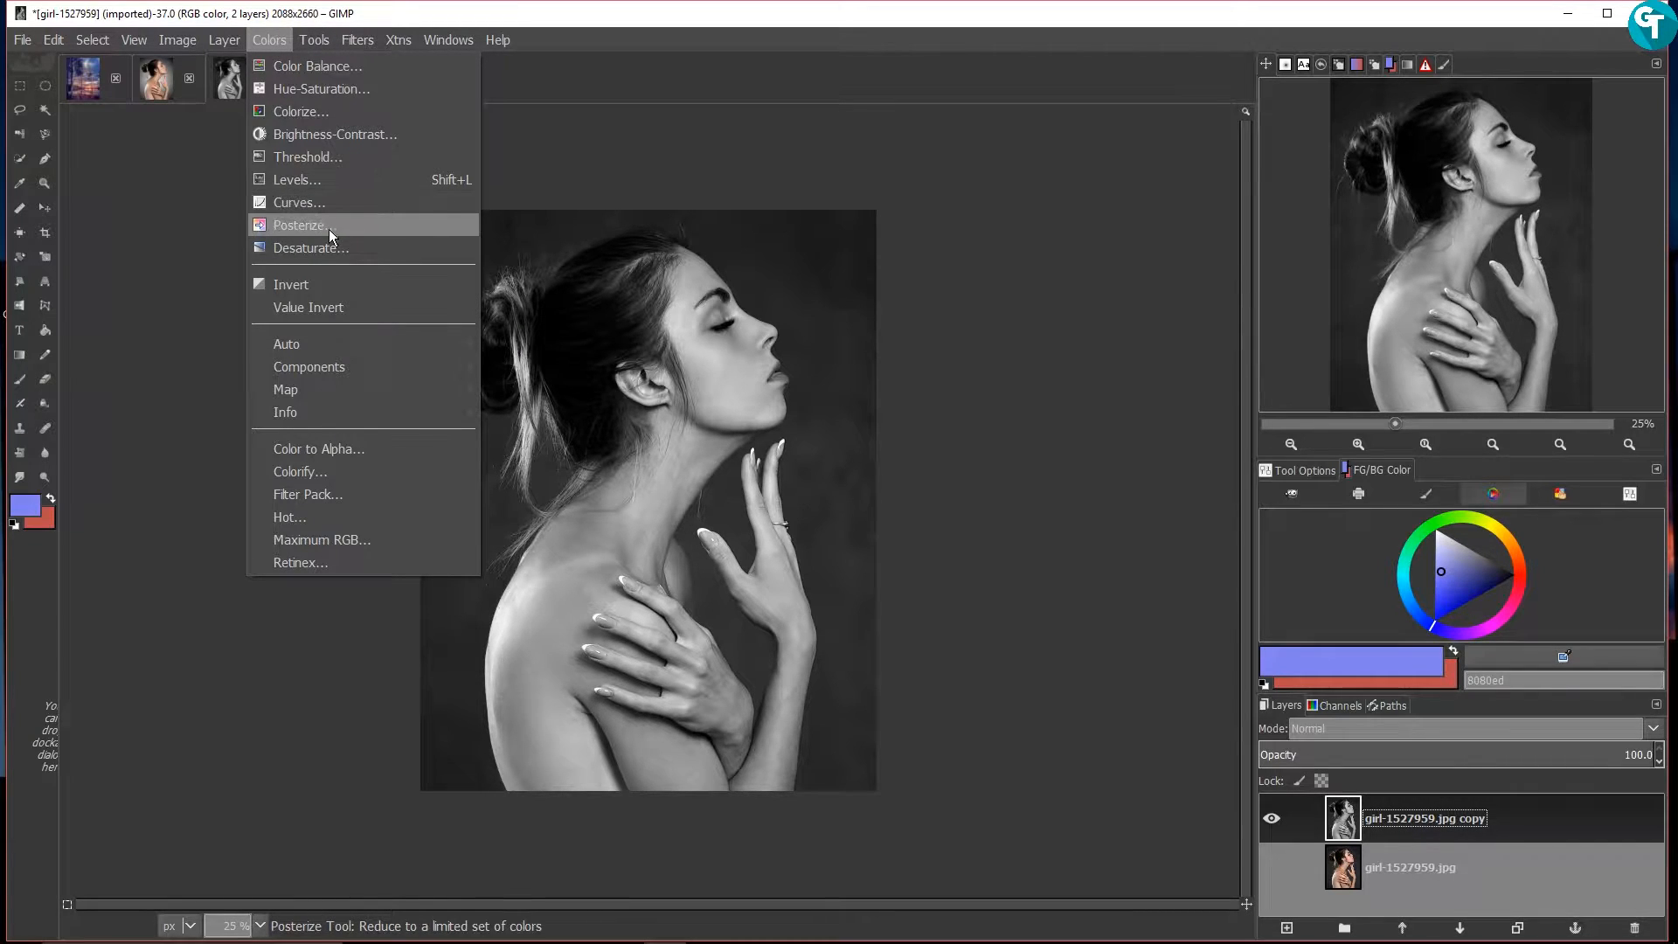
pyautogui.click(312, 205)
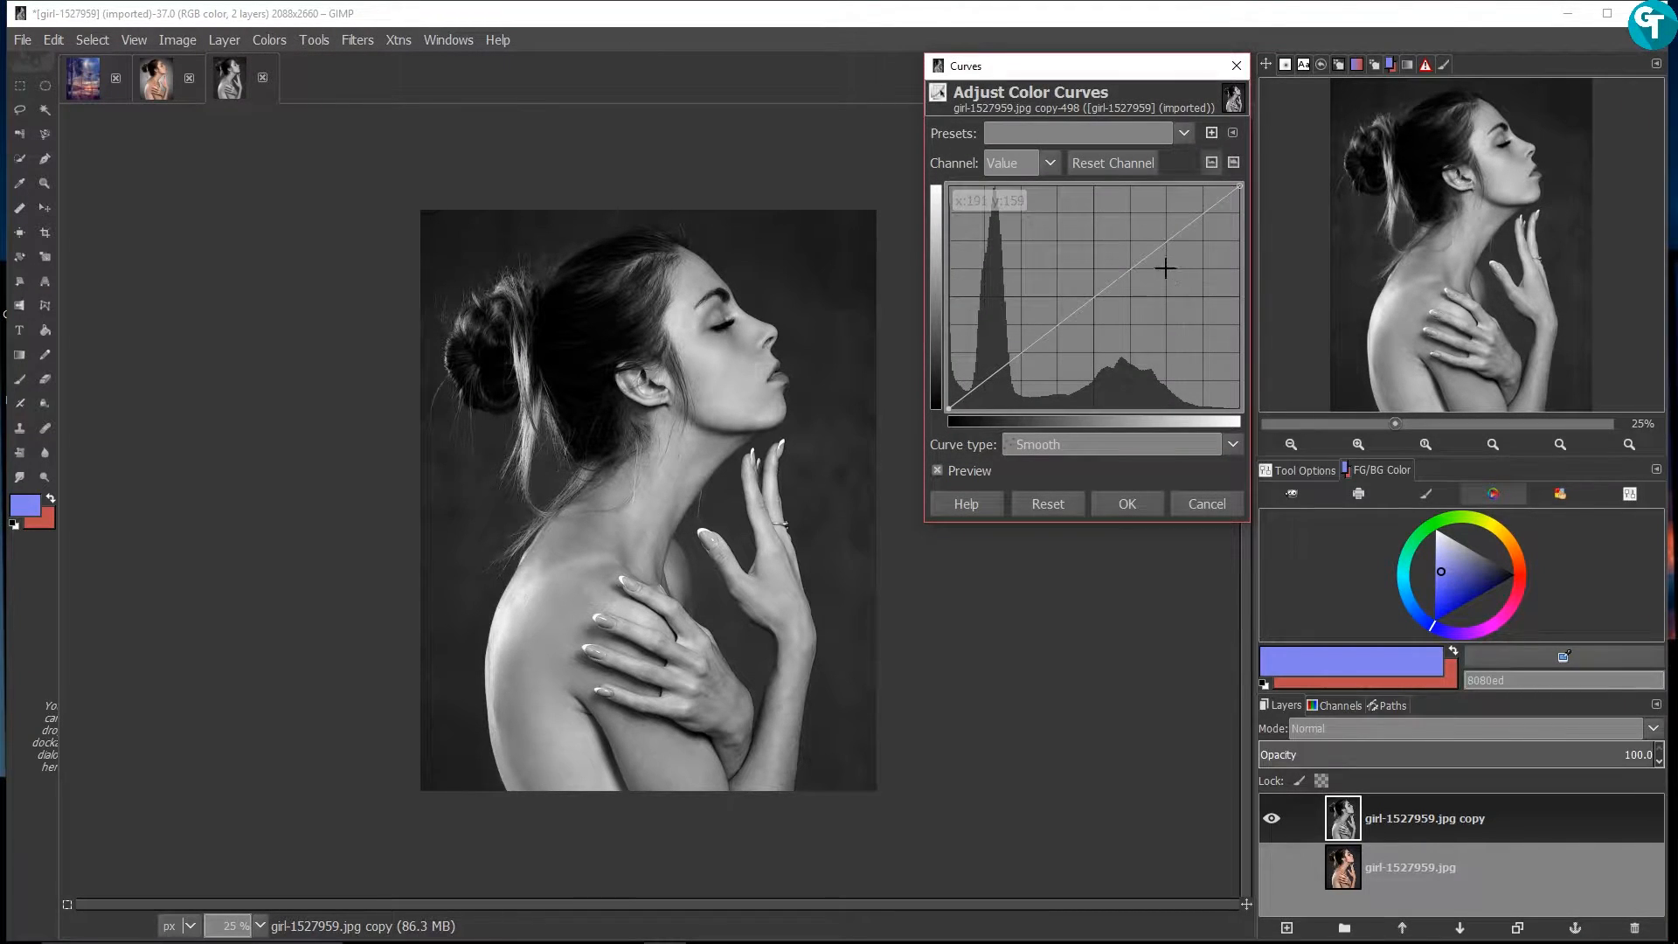
pyautogui.moveTo(1139, 259); pyautogui.dragTo(1165, 293)
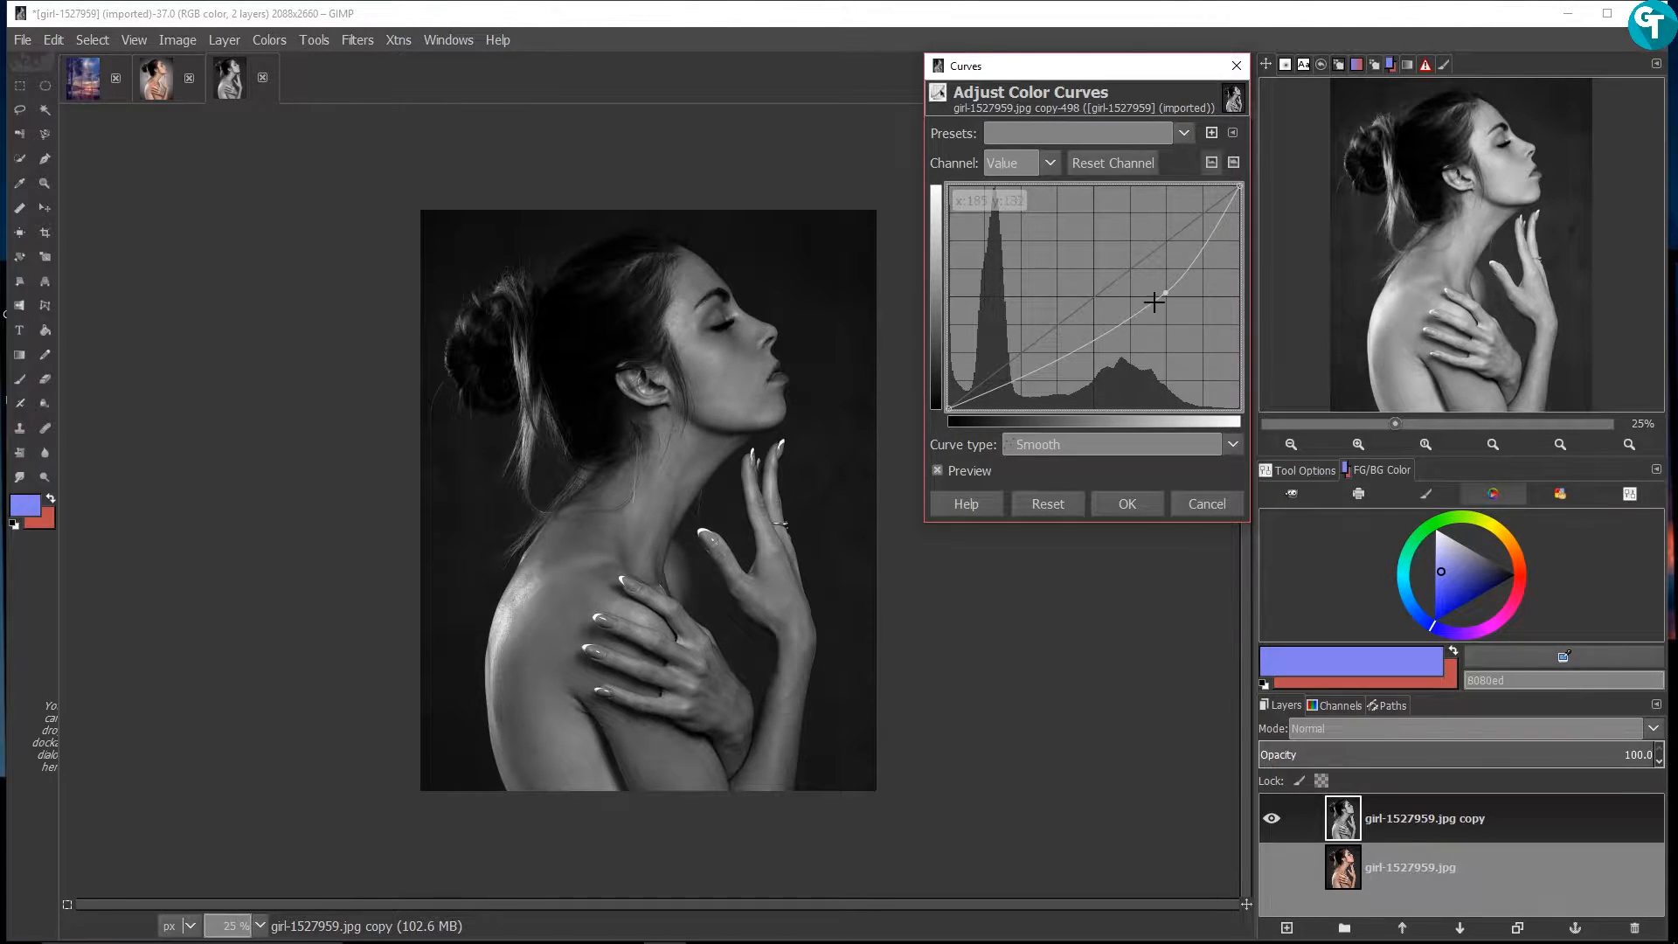
pyautogui.moveTo(1165, 293); pyautogui.dragTo(1167, 313)
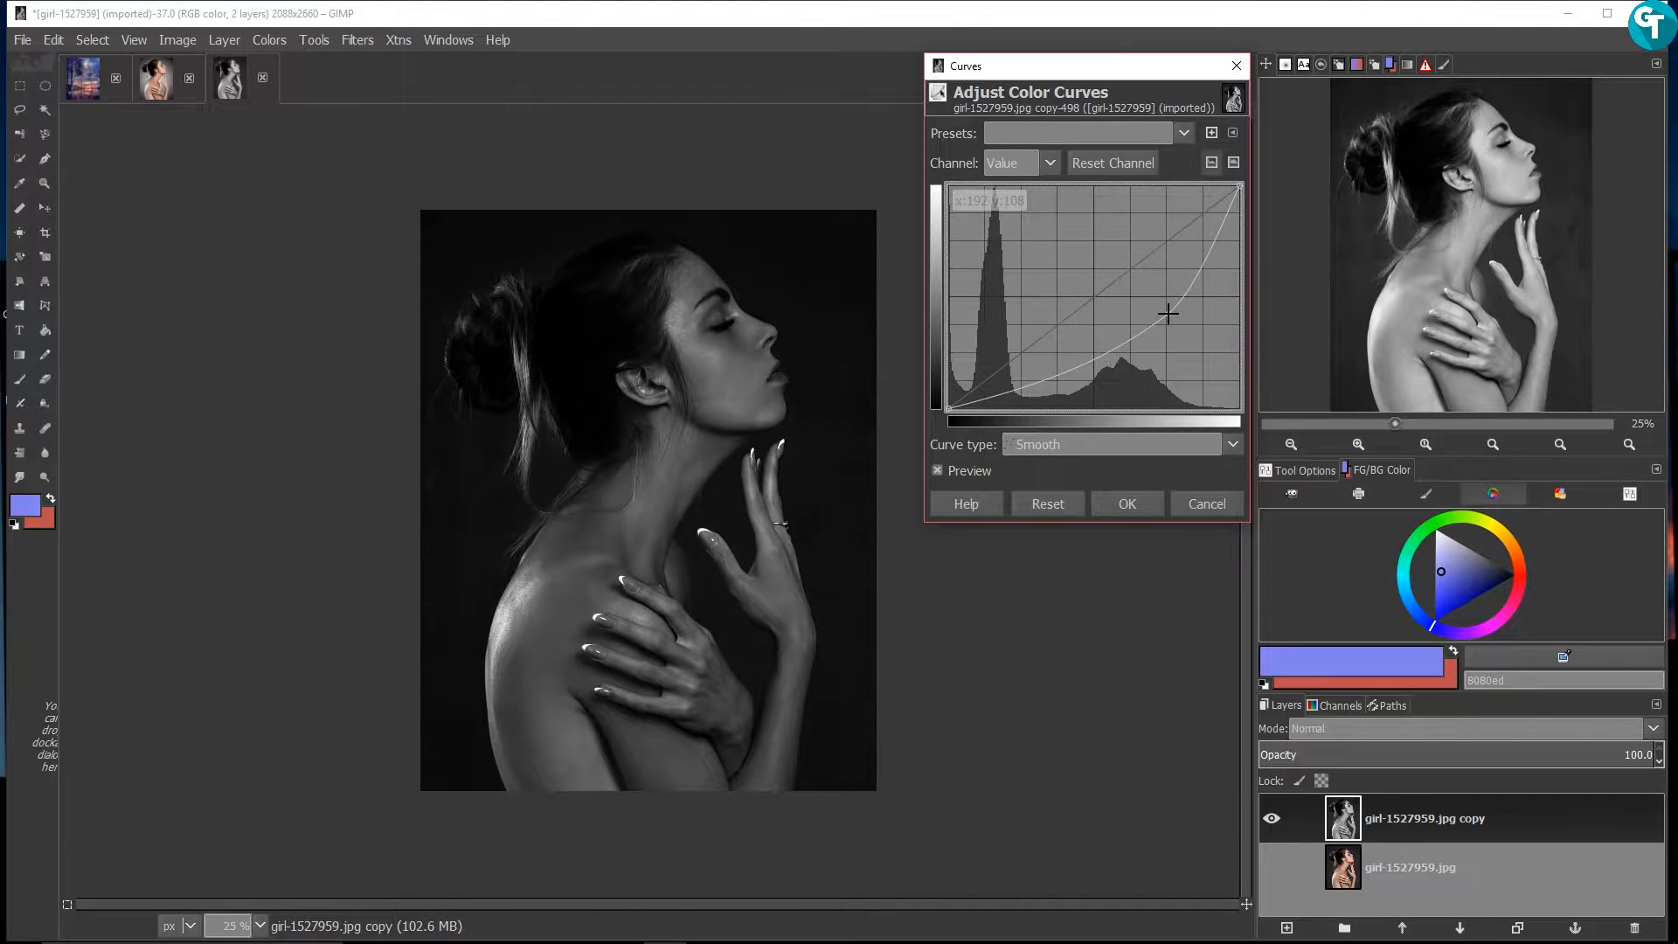
pyautogui.moveTo(1043, 381); pyautogui.dragTo(1026, 380)
pyautogui.moveTo(1168, 315); pyautogui.dragTo(1173, 316)
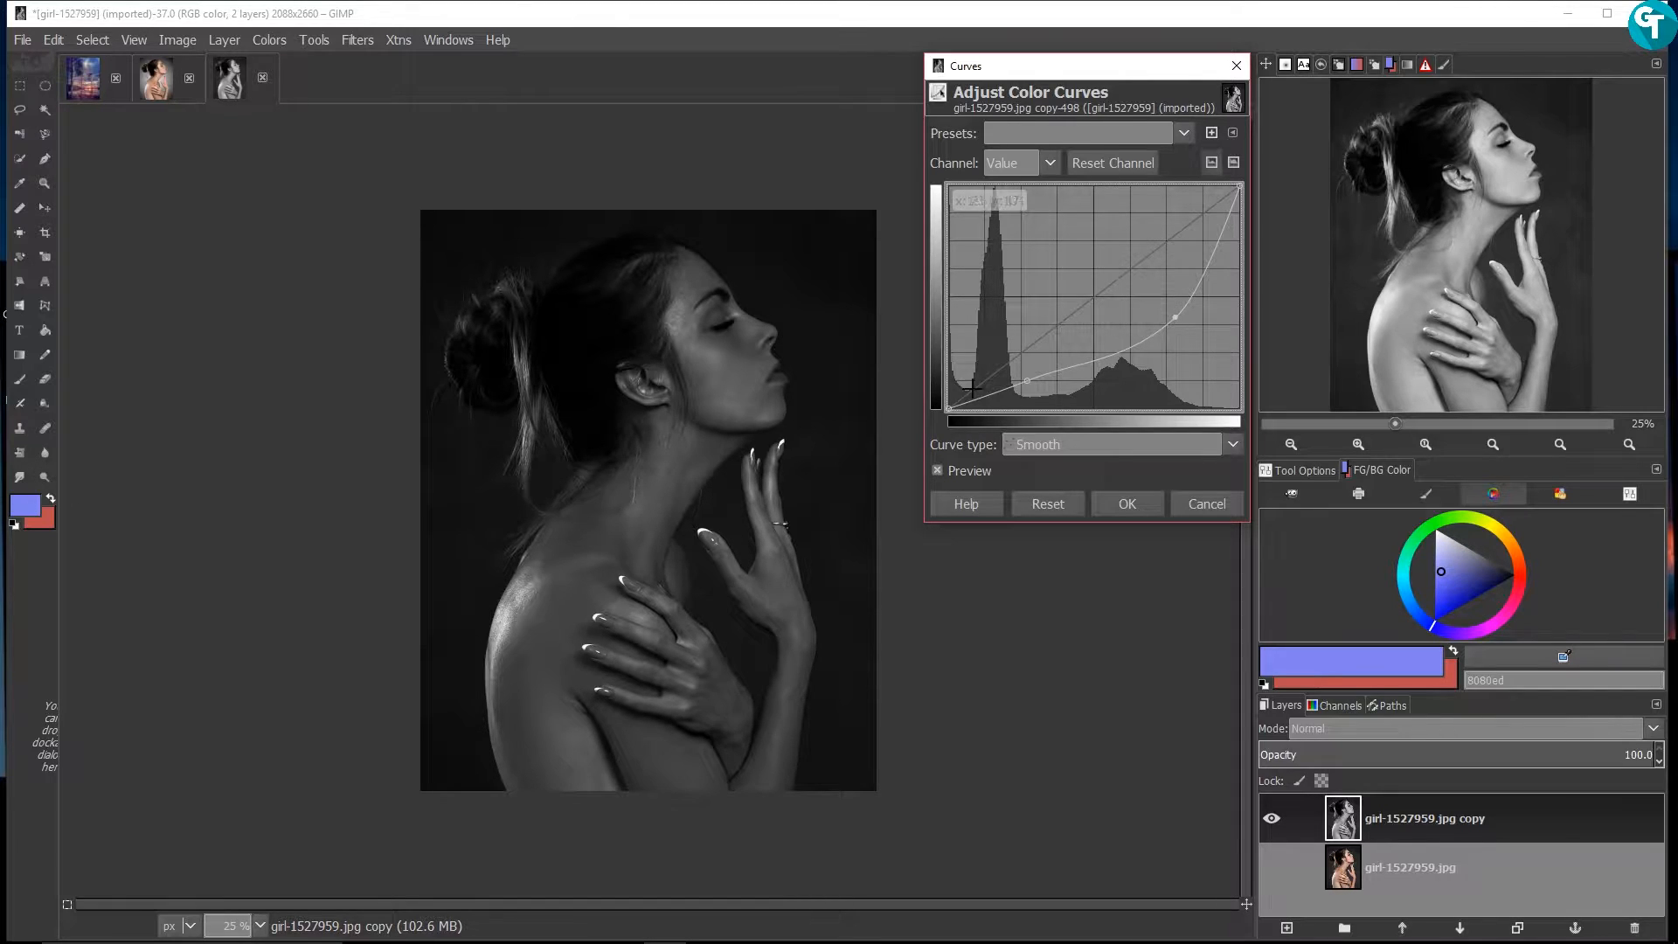
pyautogui.click(1124, 508)
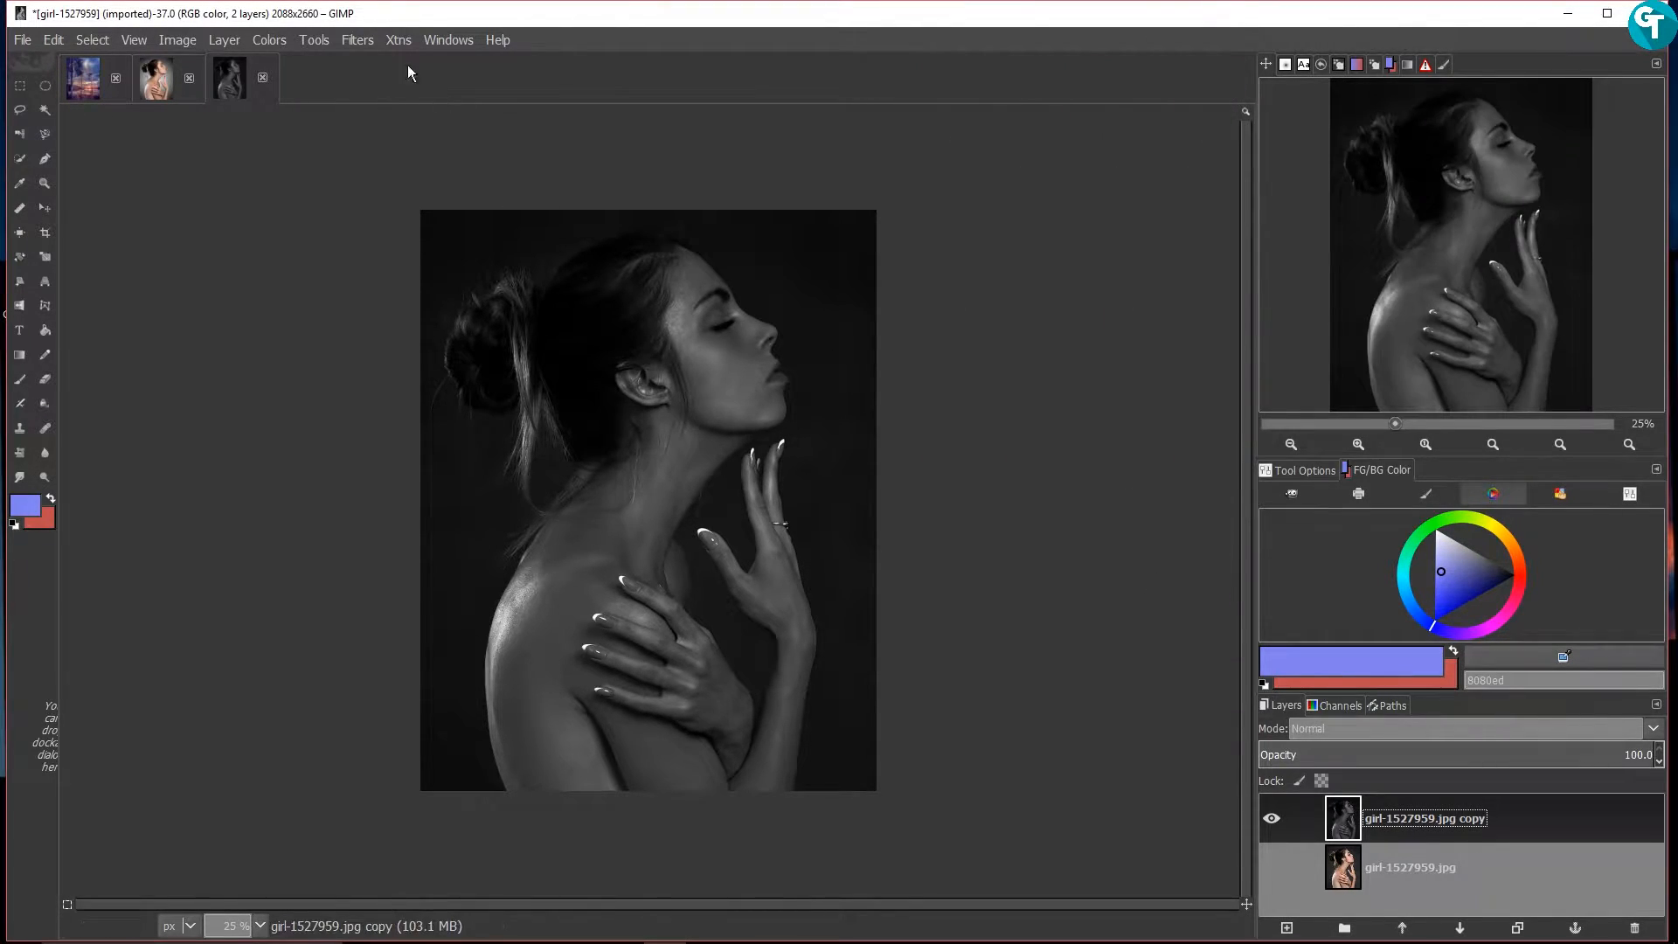
# Invert the portrait copy's colors and apply a Threshold with the range 127 to 225
pyautogui.click(271, 41)
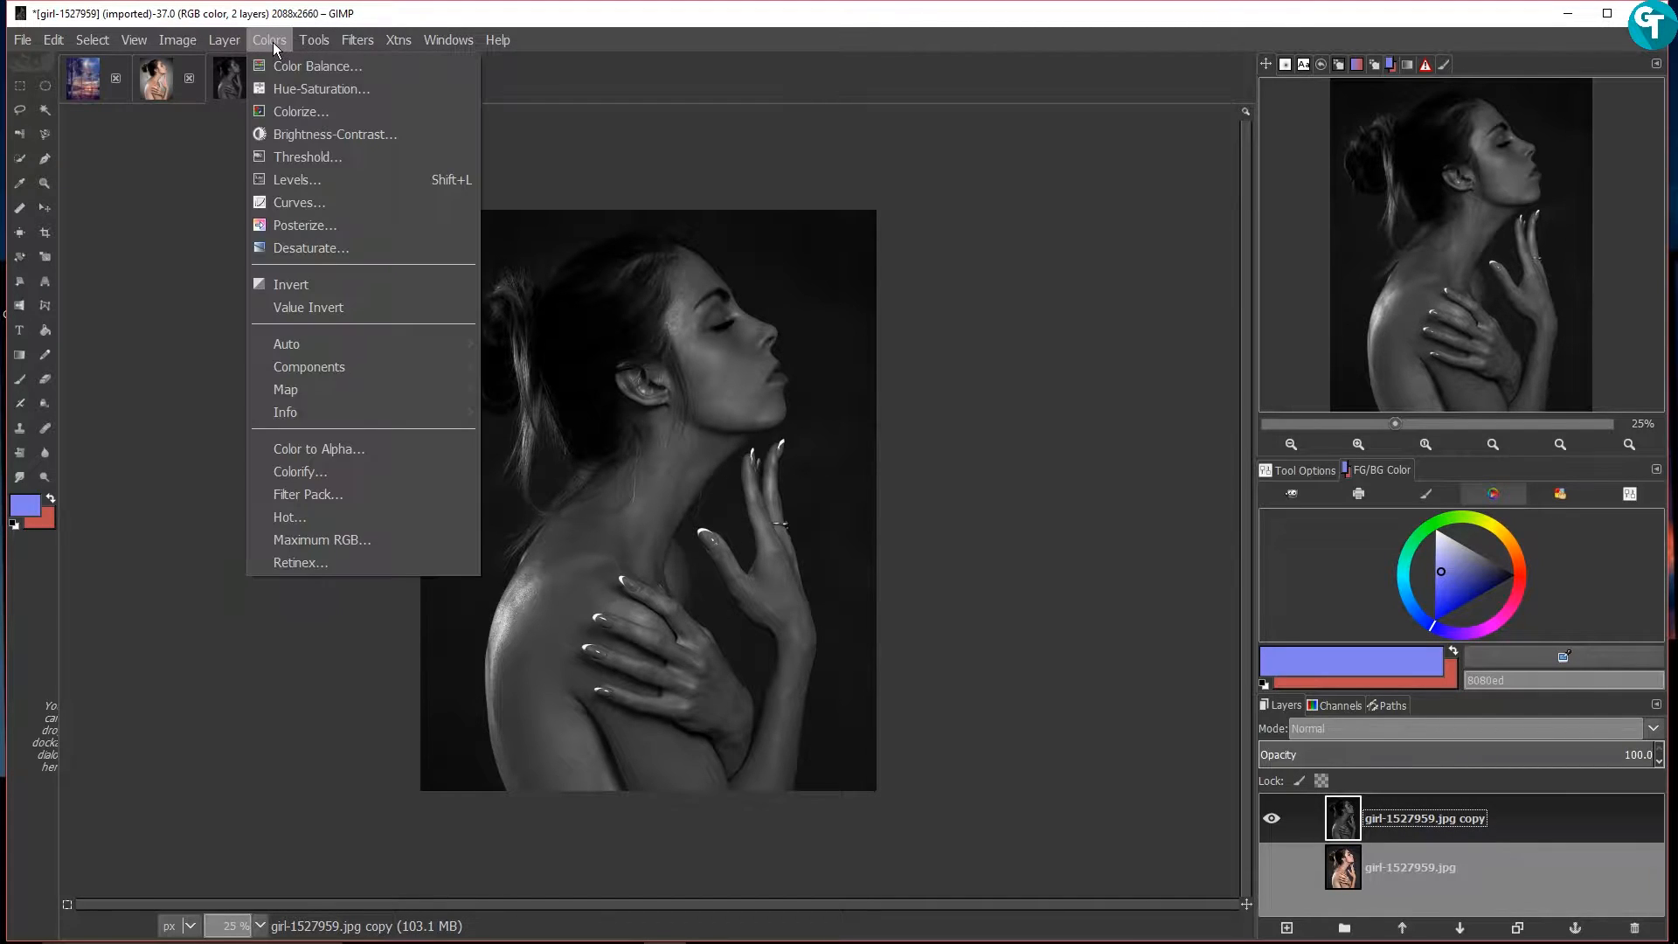
pyautogui.click(320, 284)
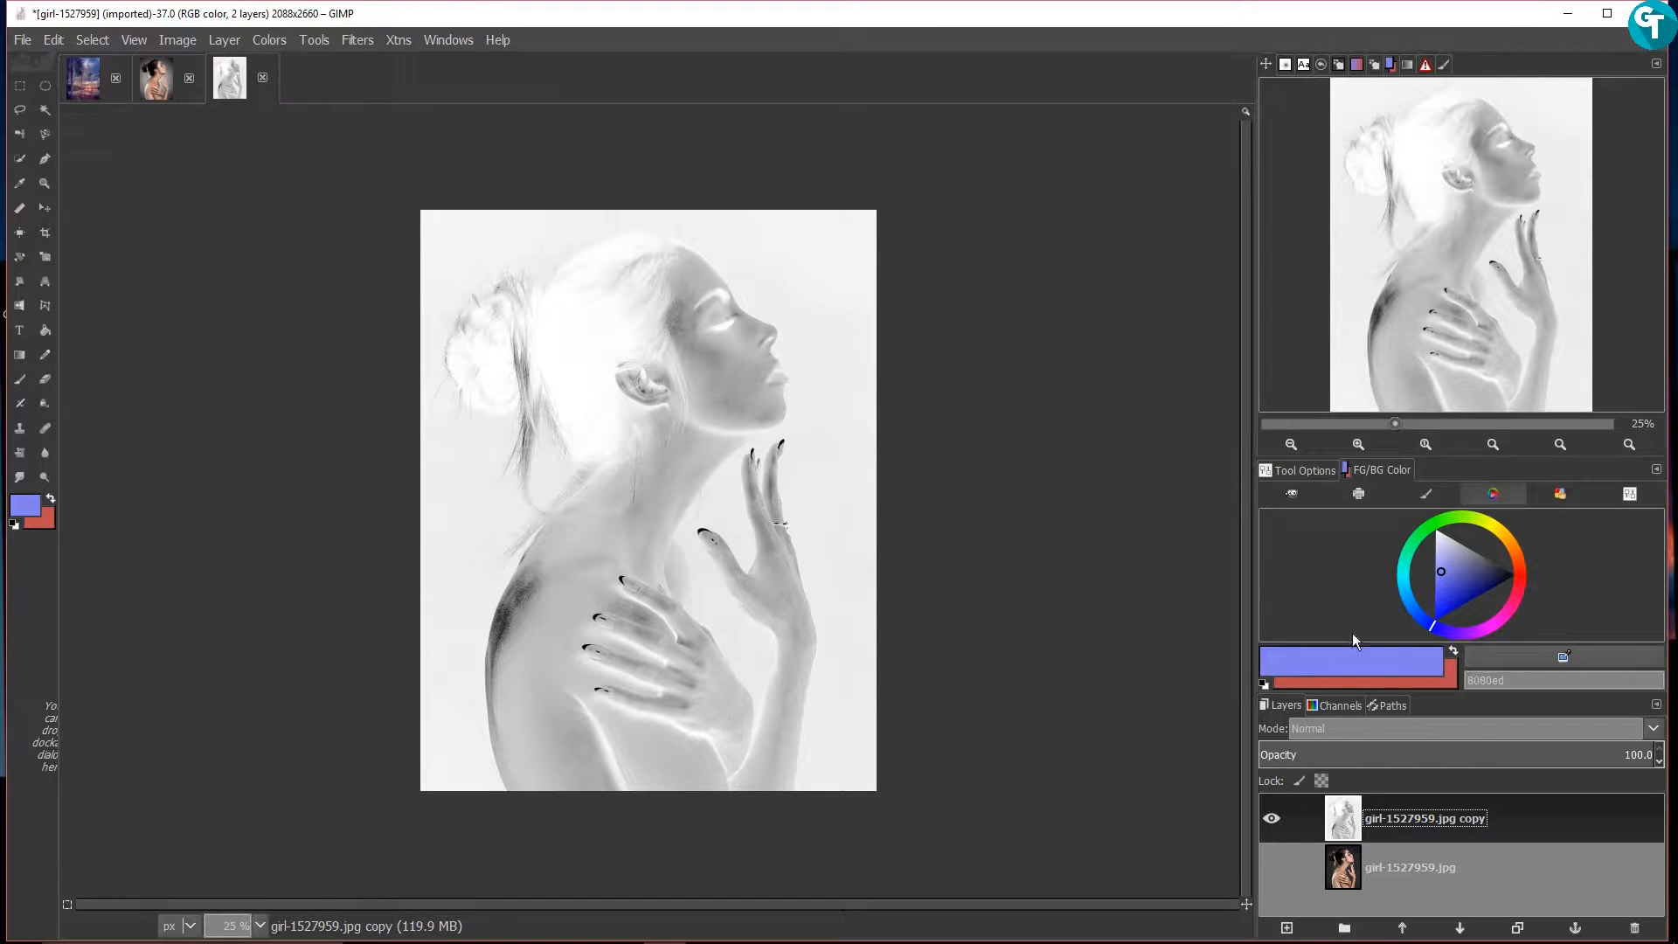
pyautogui.click(268, 39)
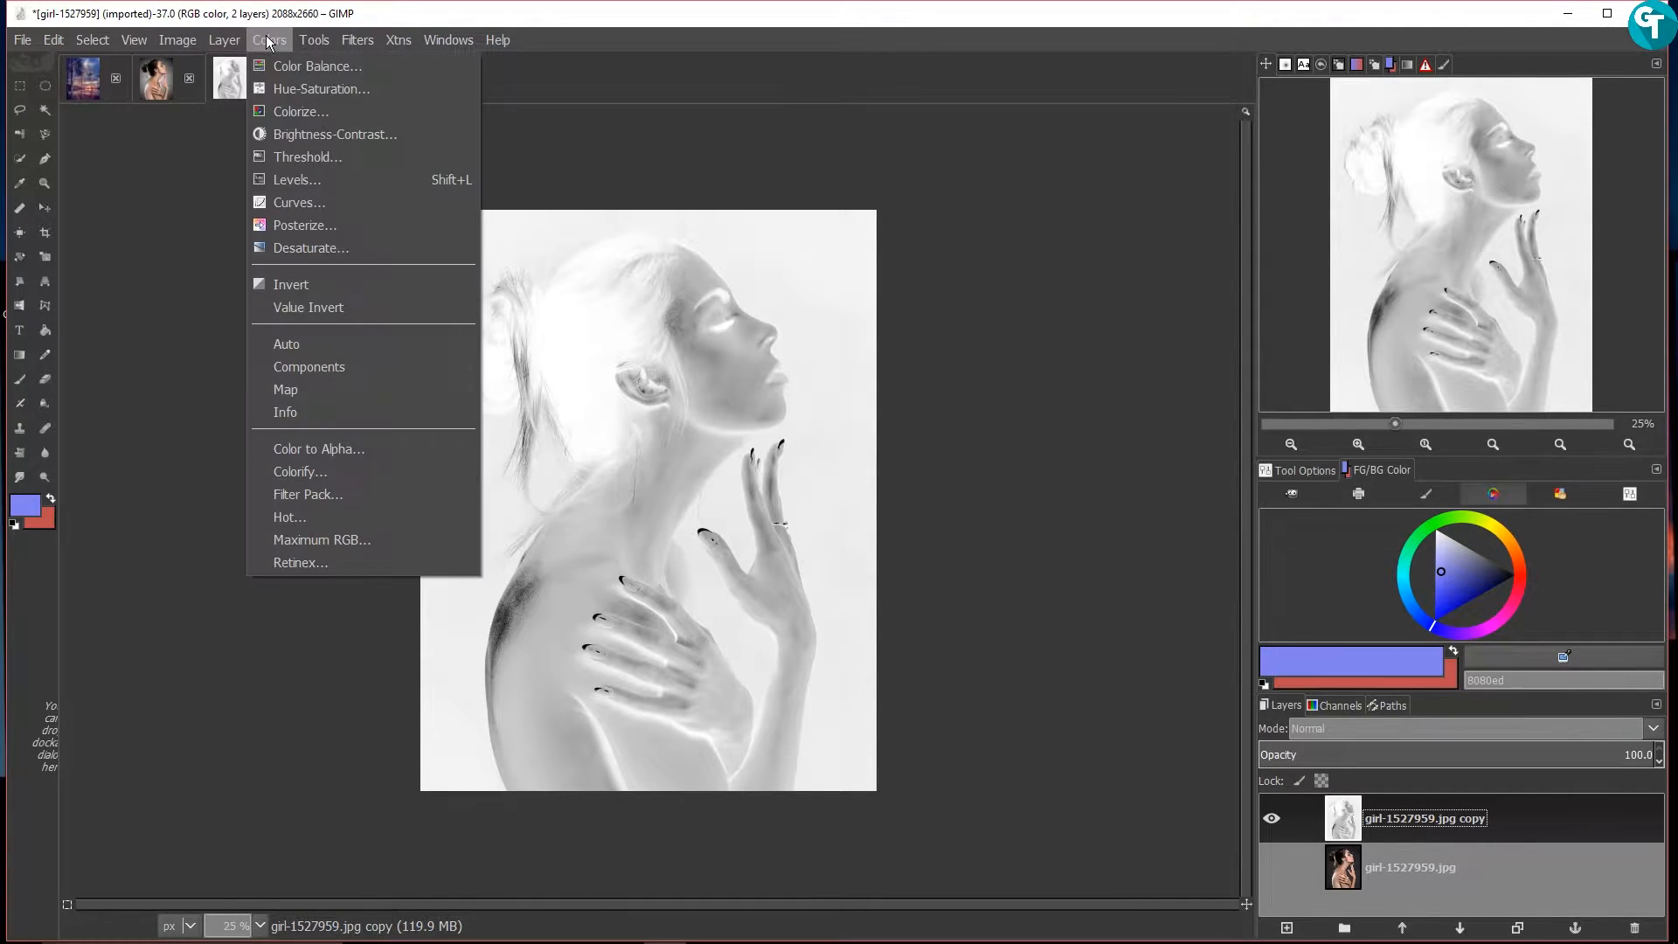
pyautogui.click(381, 157)
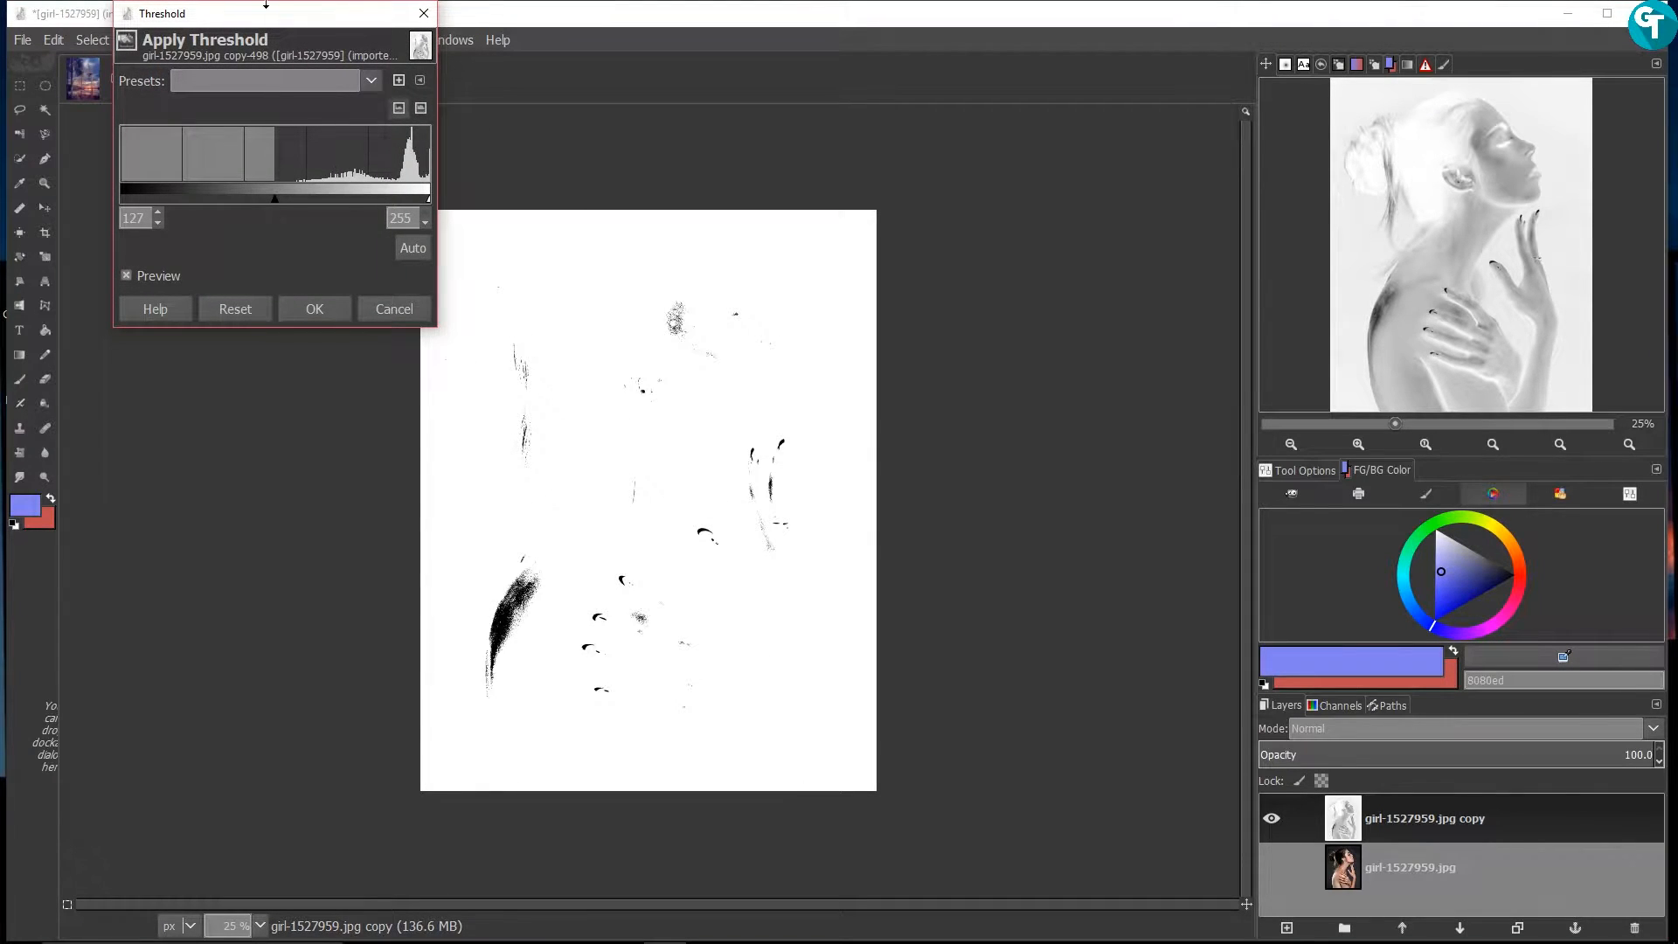
pyautogui.moveTo(291, 20); pyautogui.dragTo(696, 147)
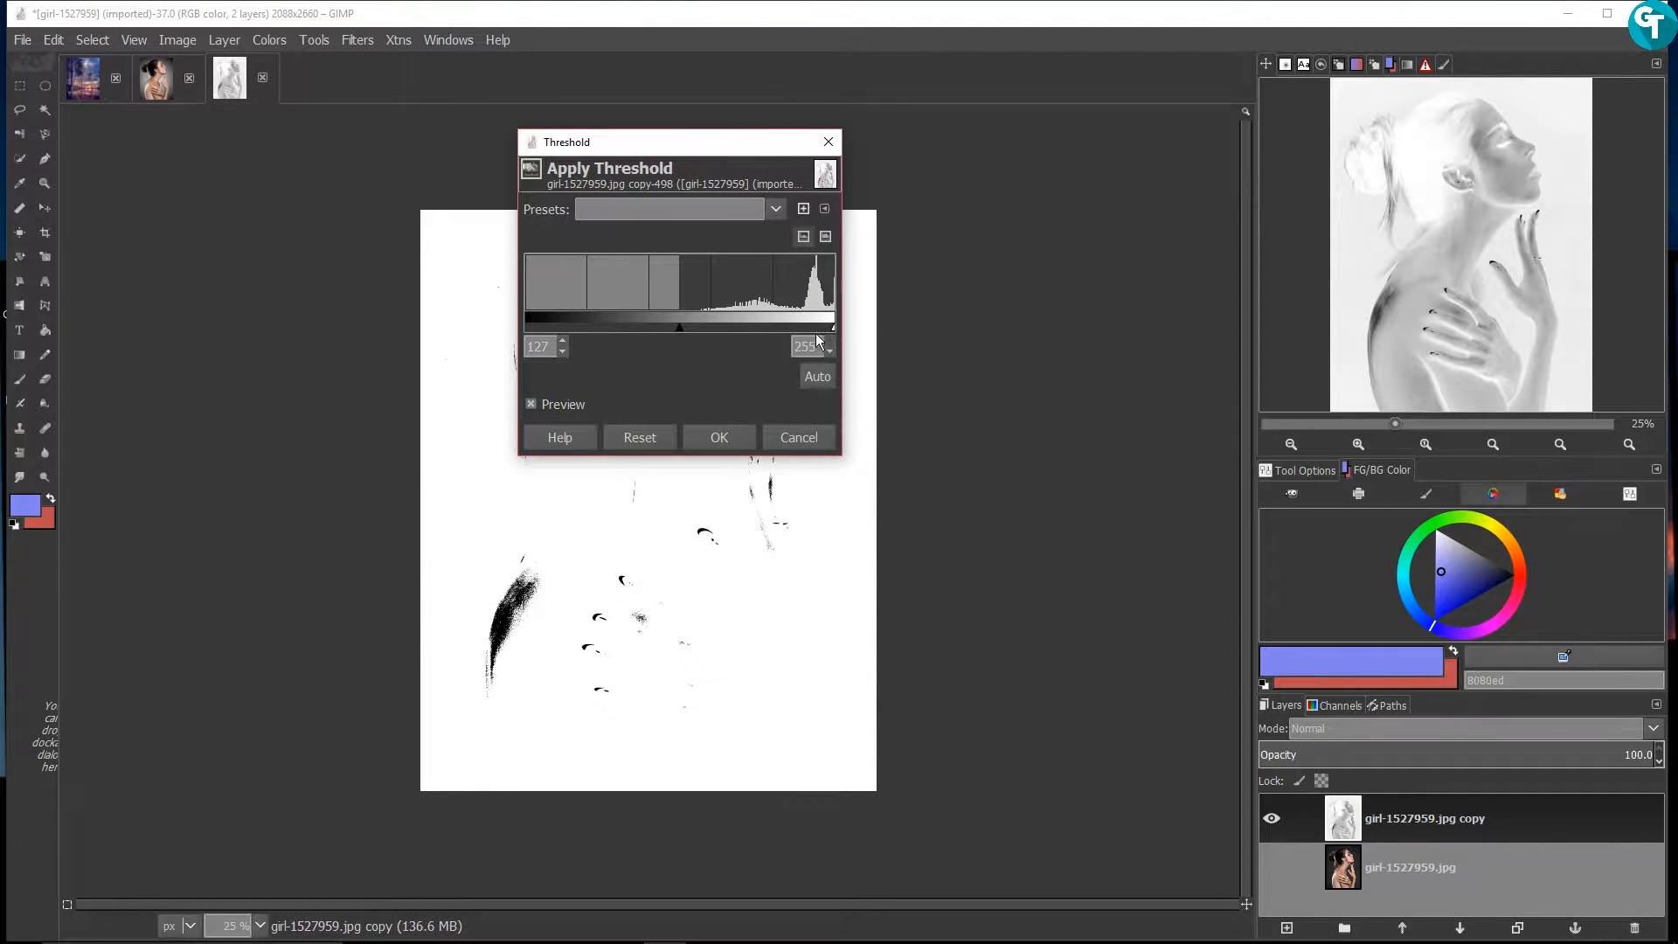
pyautogui.moveTo(832, 327); pyautogui.dragTo(791, 332)
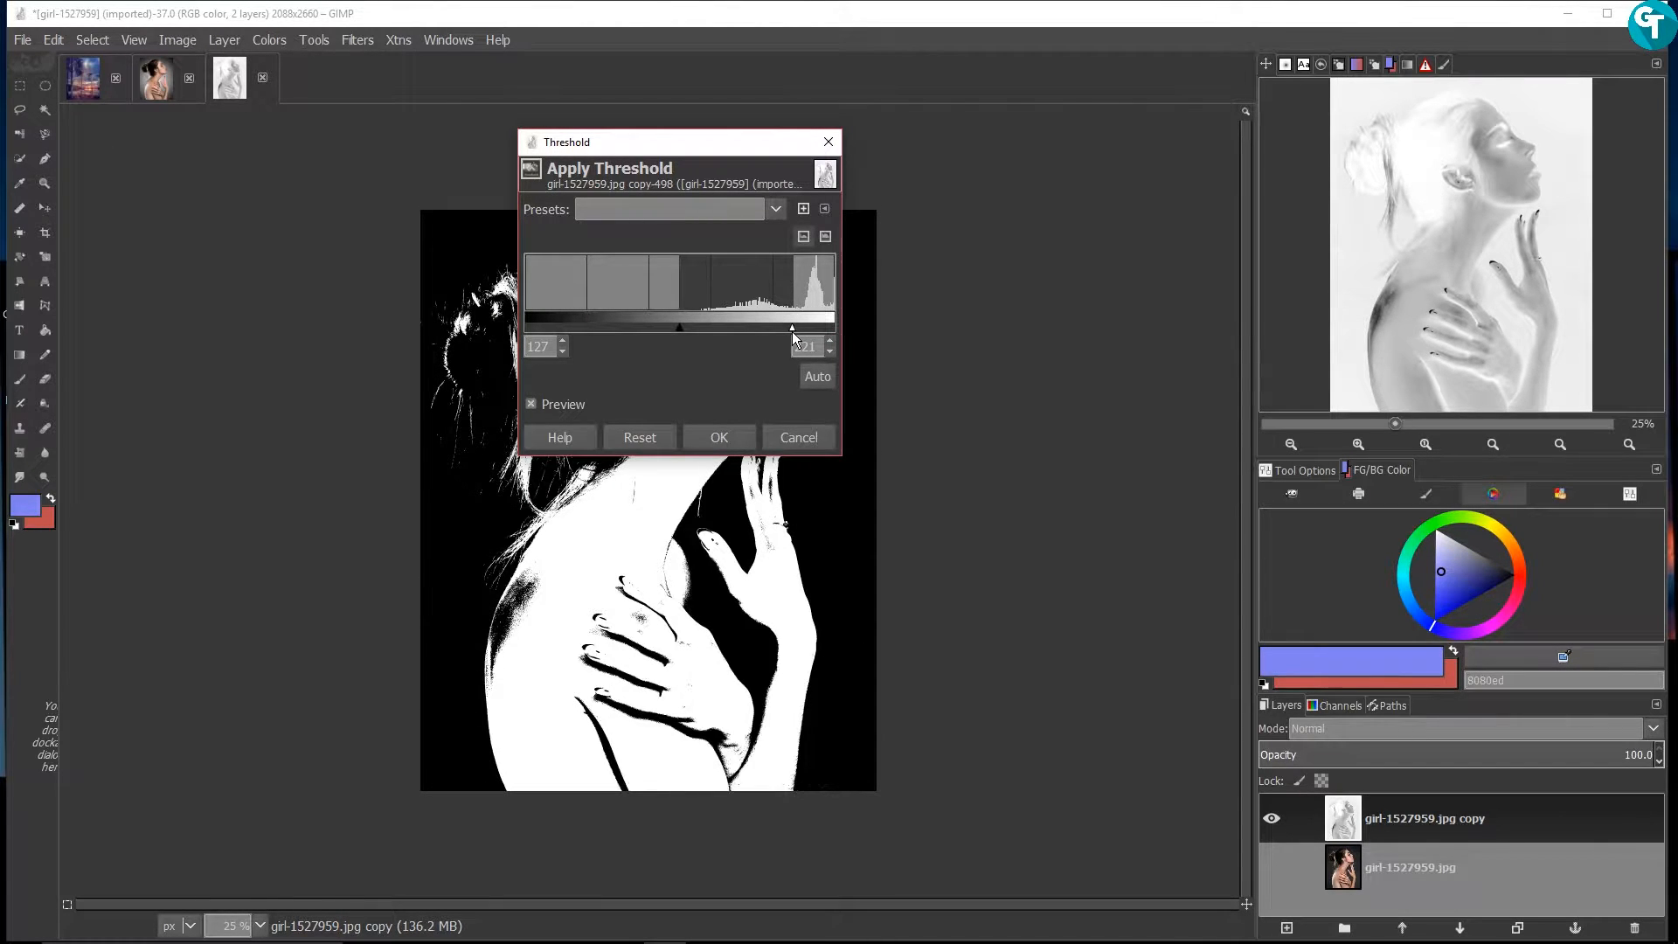
pyautogui.moveTo(721, 151); pyautogui.dragTo(1290, 139)
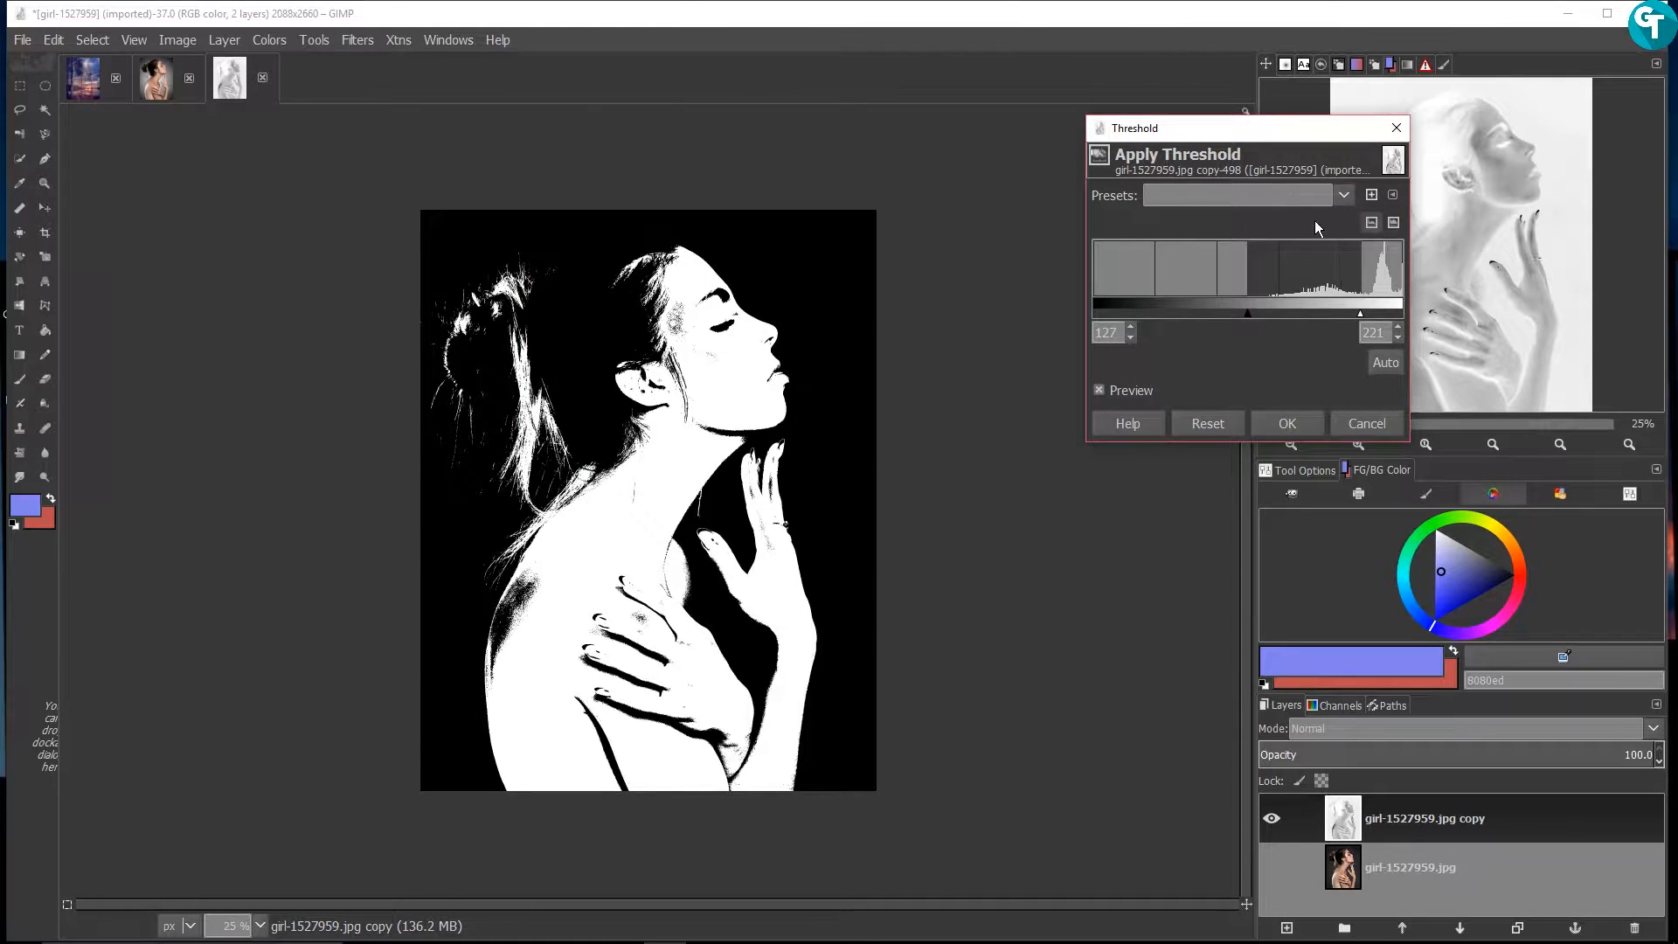
pyautogui.moveTo(1359, 313)
pyautogui.mouseDown()
pyautogui.moveTo(1337, 311)
pyautogui.moveTo(1370, 316)
pyautogui.mouseUp()
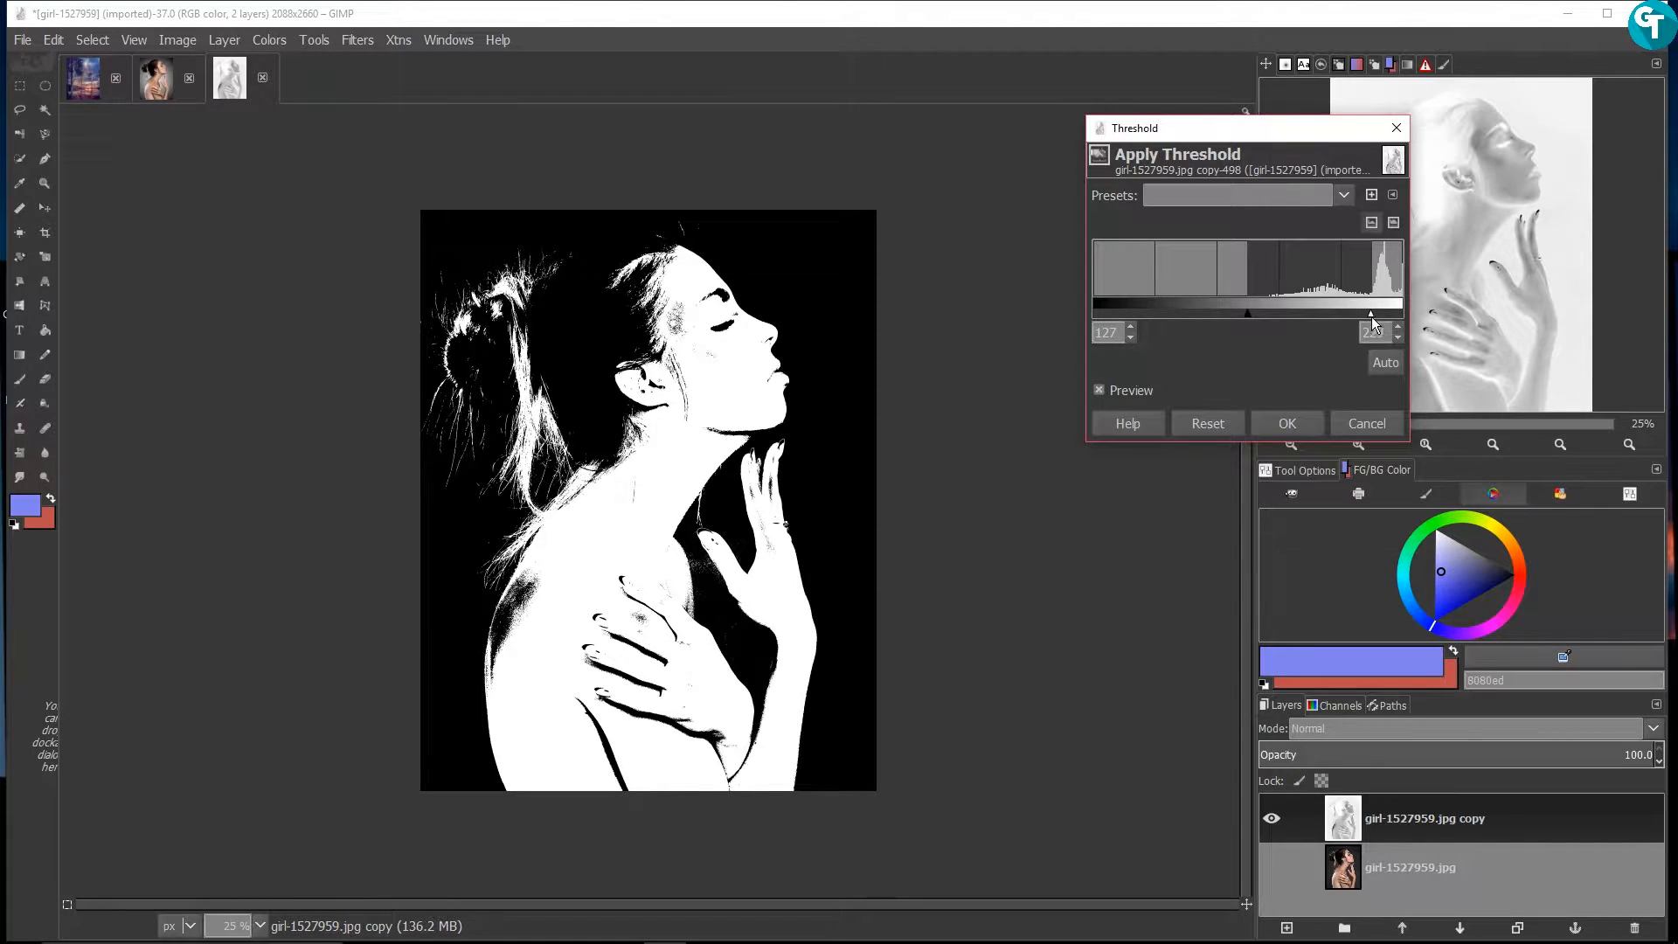
pyautogui.moveTo(1370, 313); pyautogui.dragTo(1365, 312)
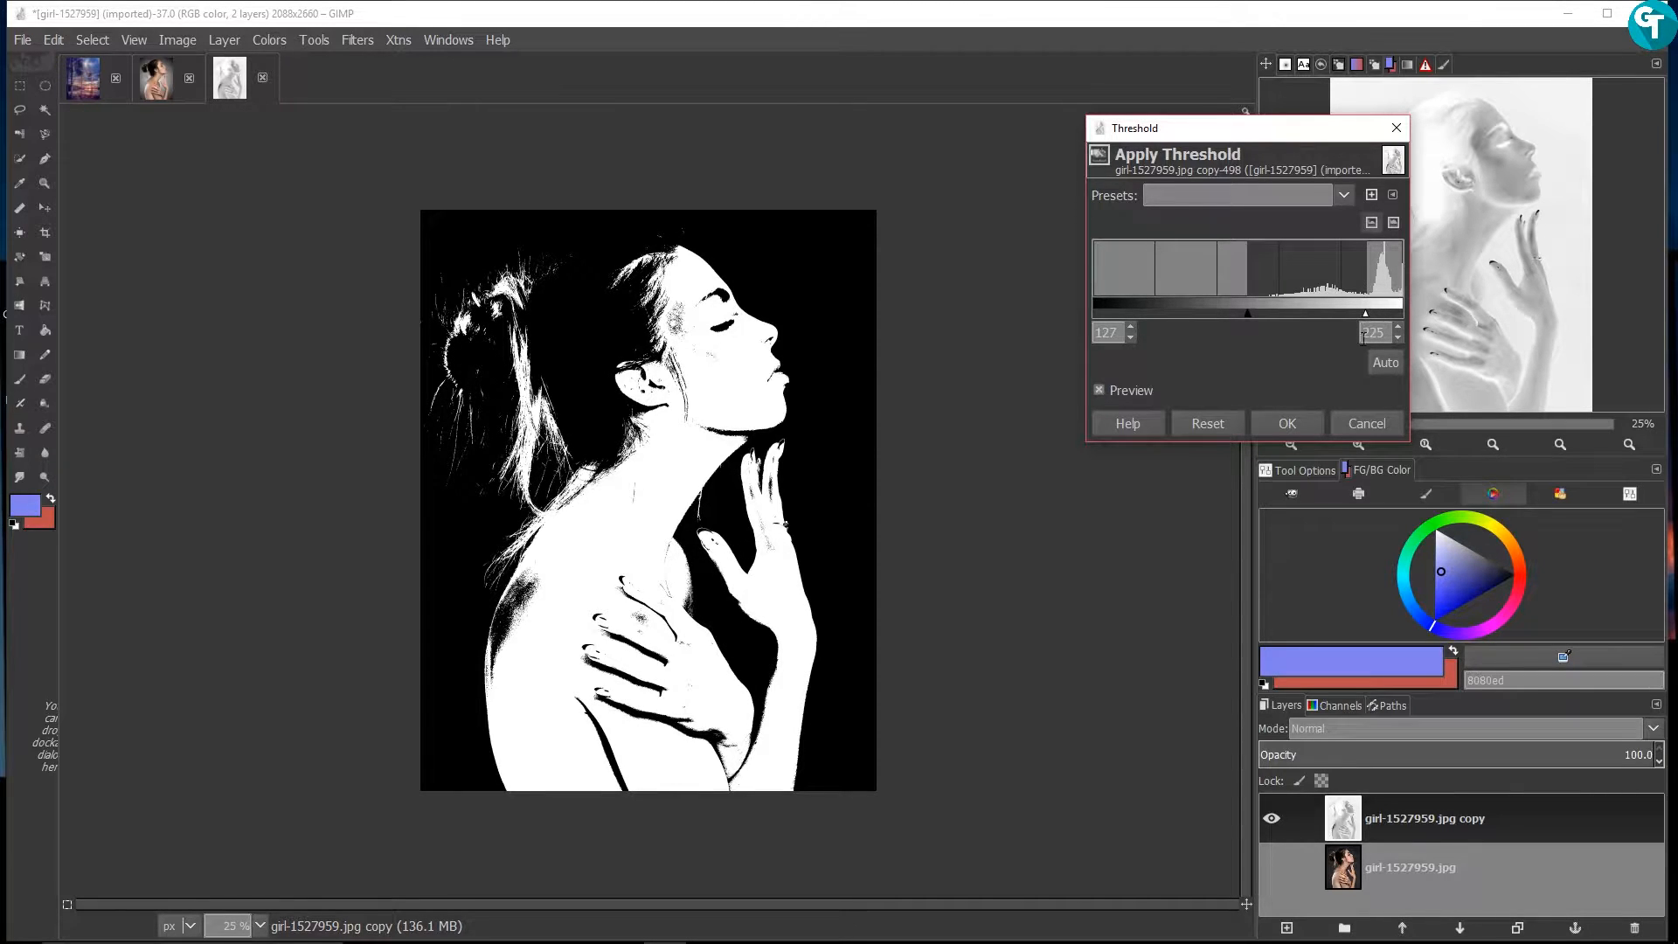
pyautogui.click(1291, 417)
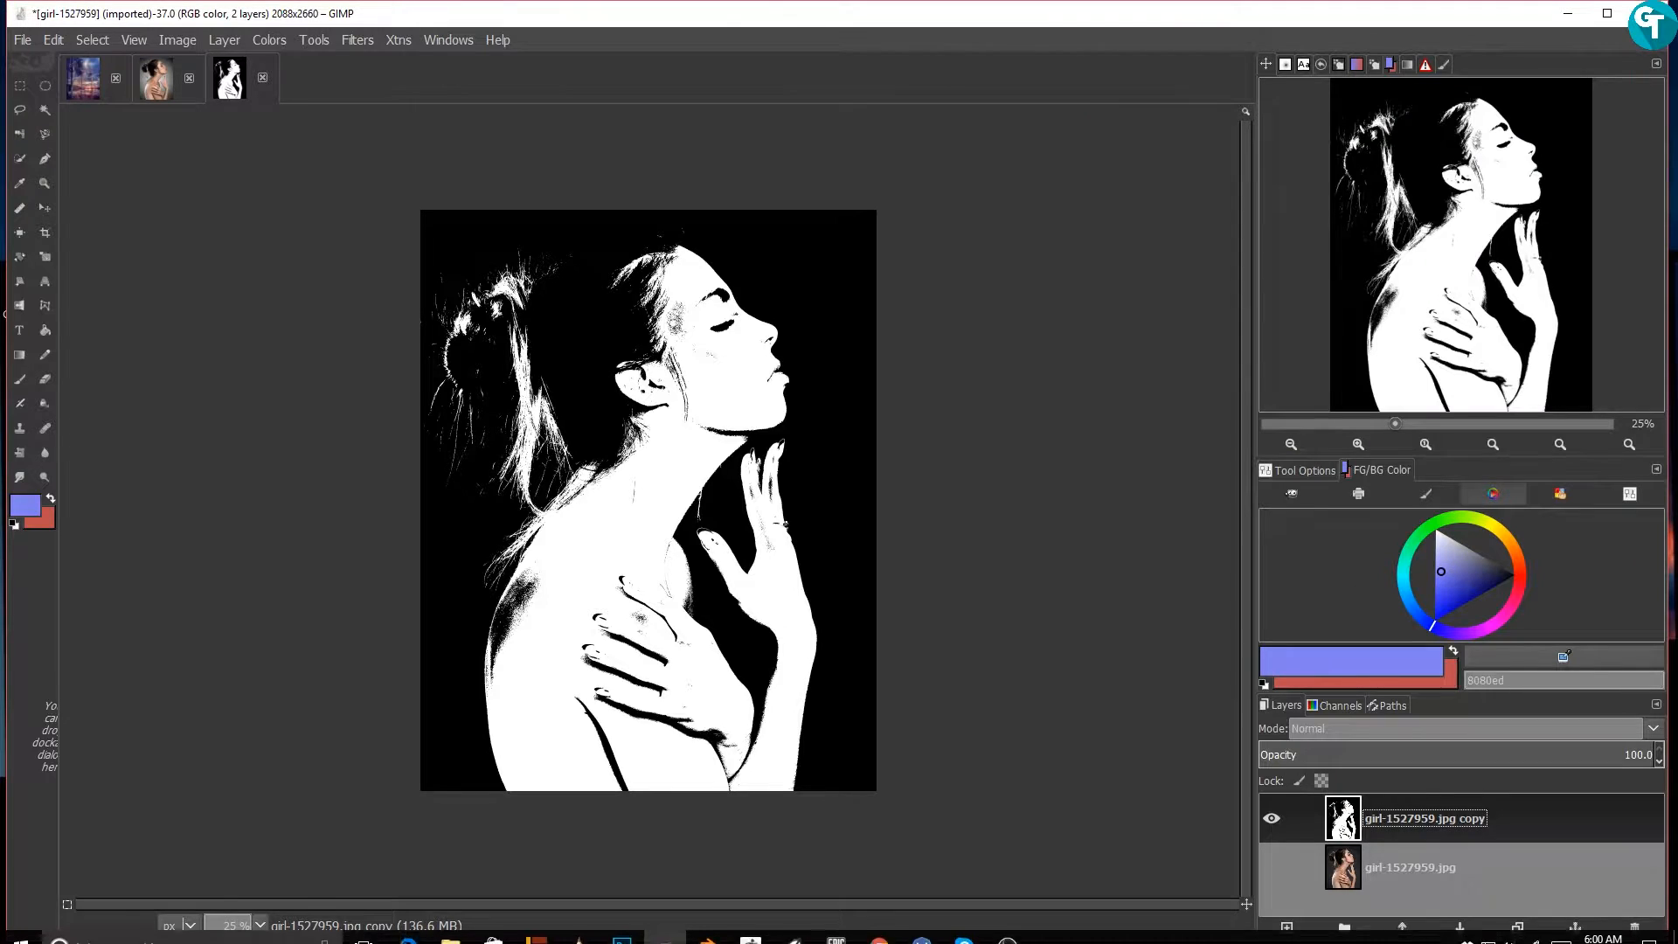
# Try to create a layer mask on the thresholded copy from the double_Ex... source as a white mask, replacing any existing mask
pyautogui.scroll(-2, 736, 441)
pyautogui.scroll(1, 736, 441)
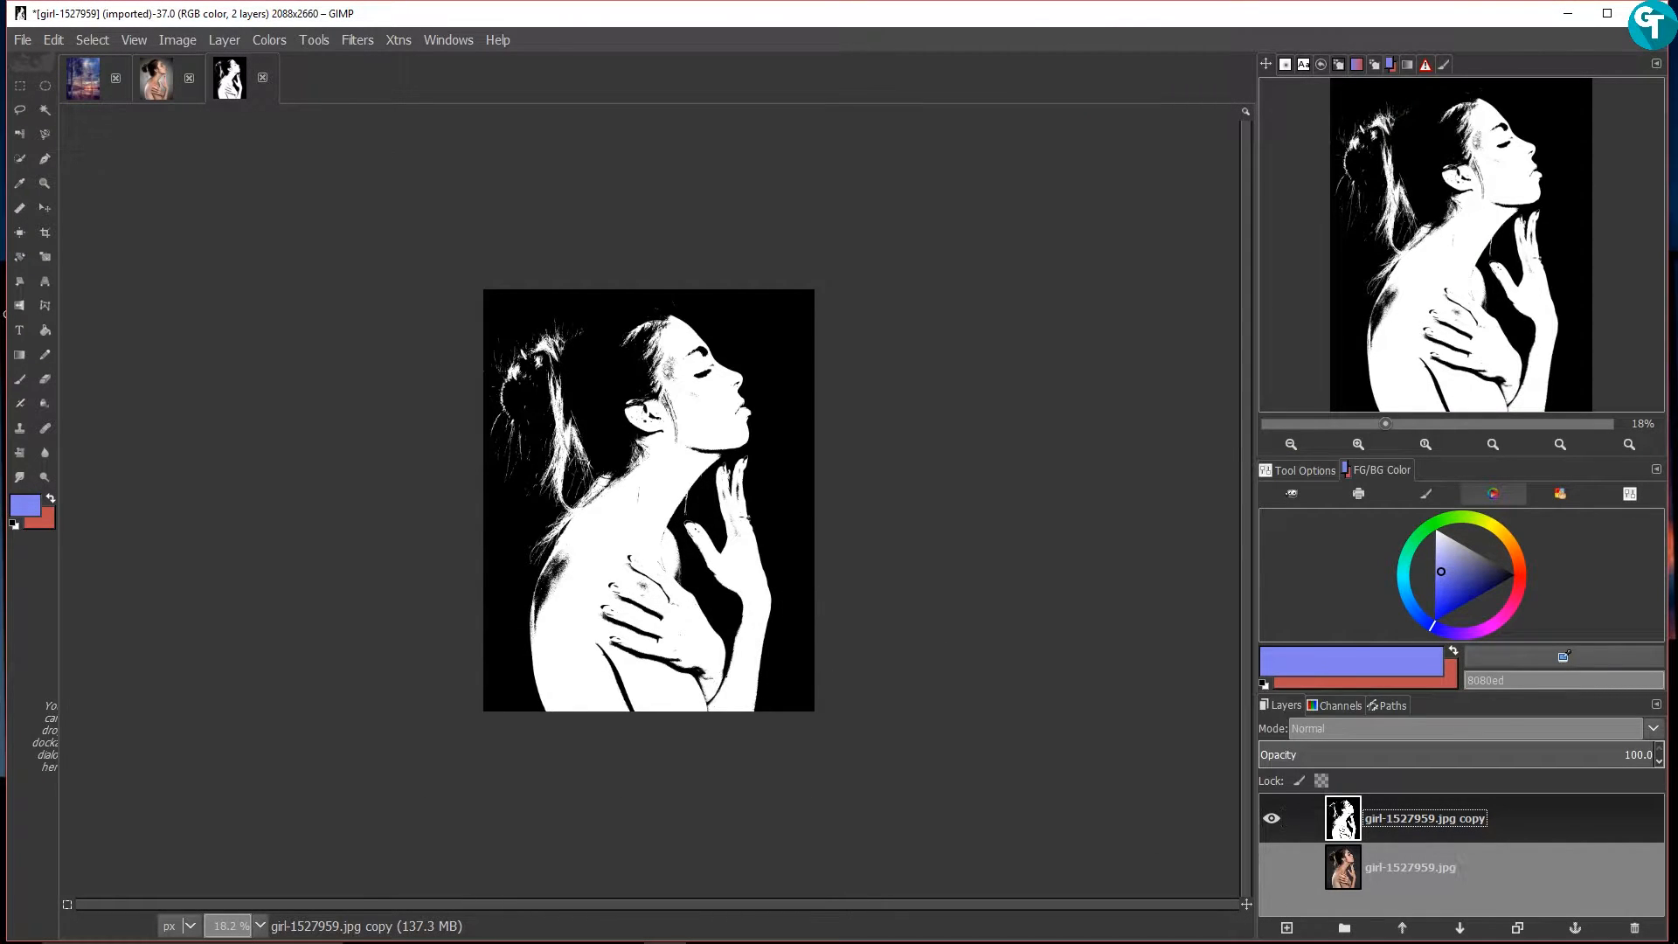
pyautogui.rightClick(1412, 824)
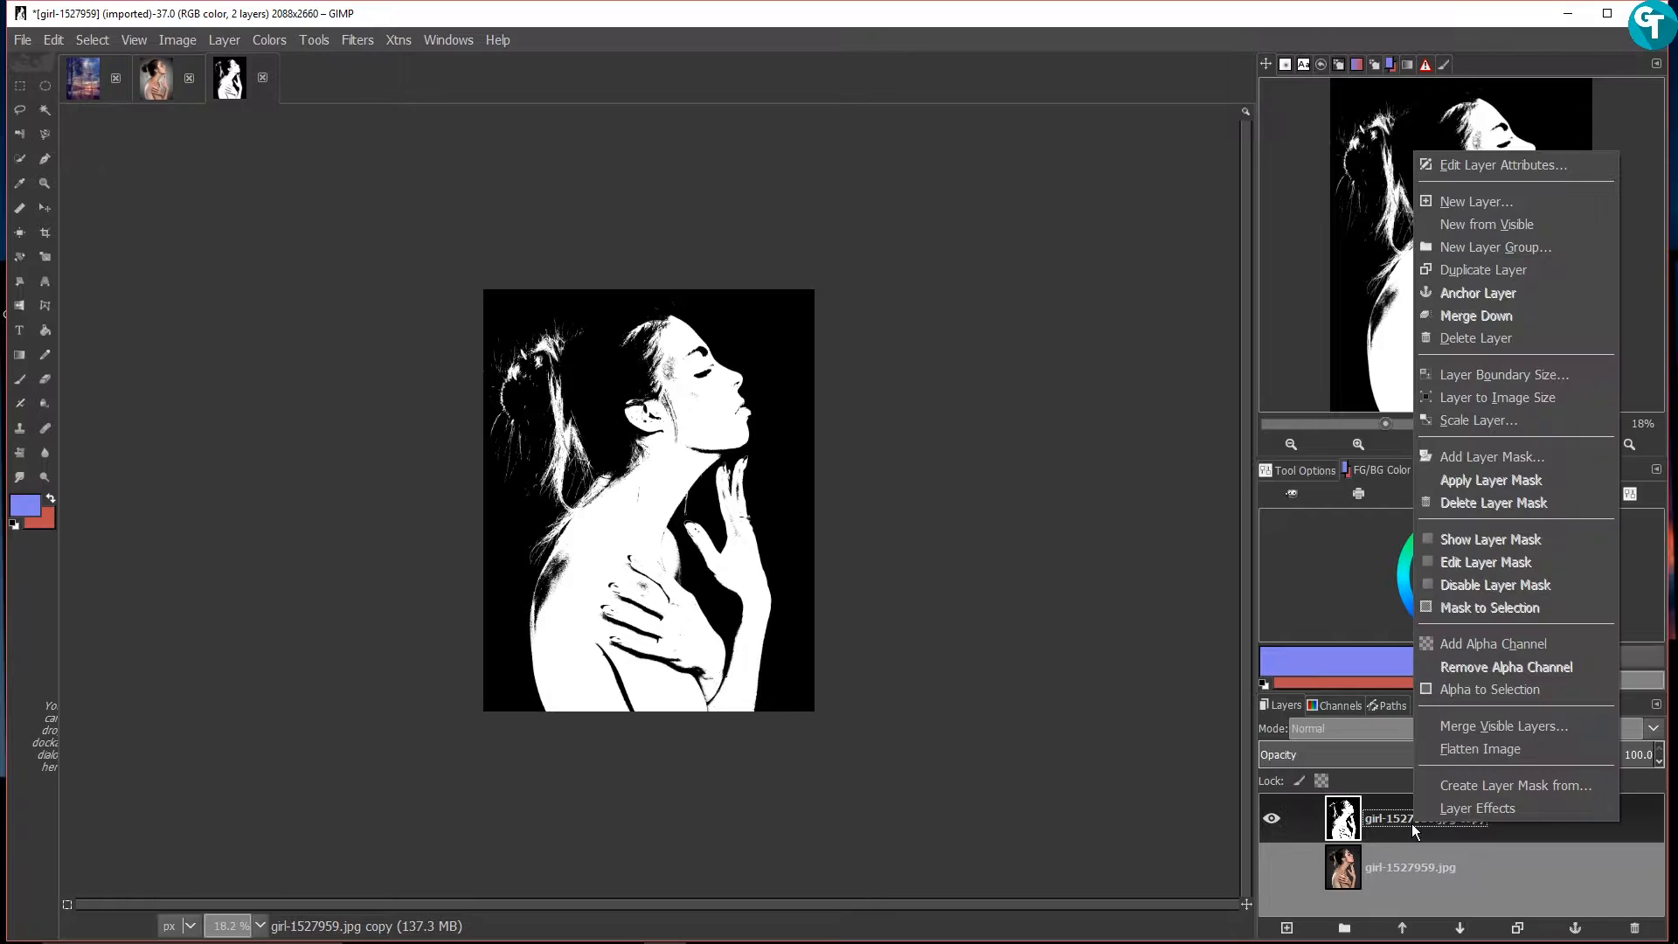
pyautogui.click(1483, 789)
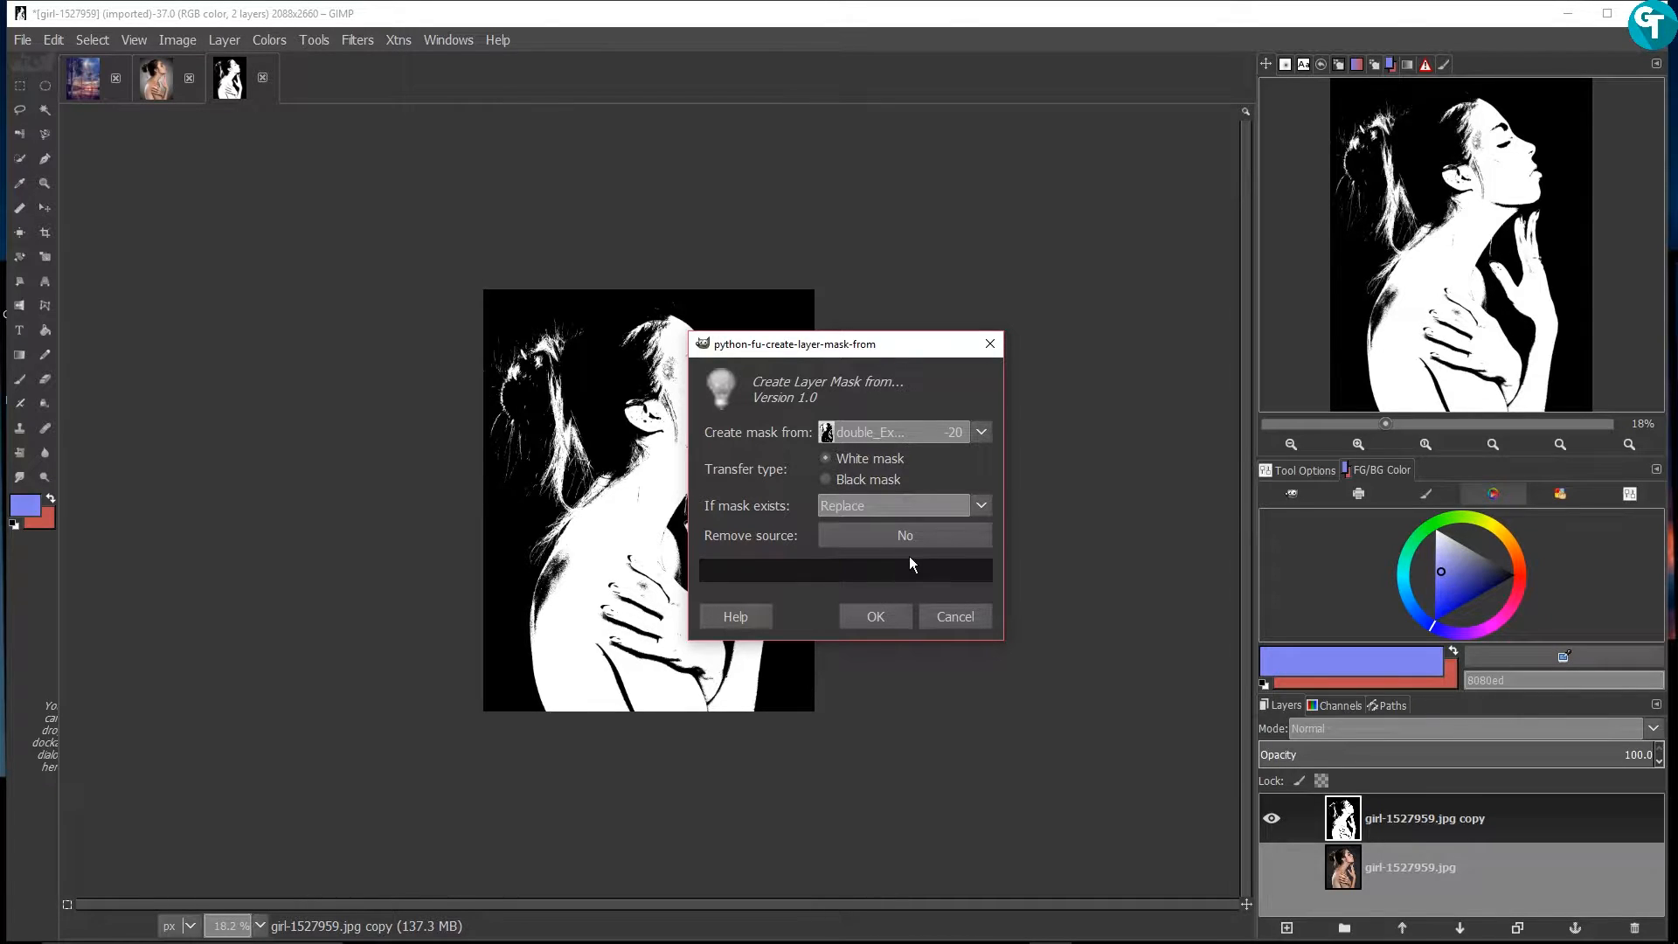
pyautogui.click(876, 616)
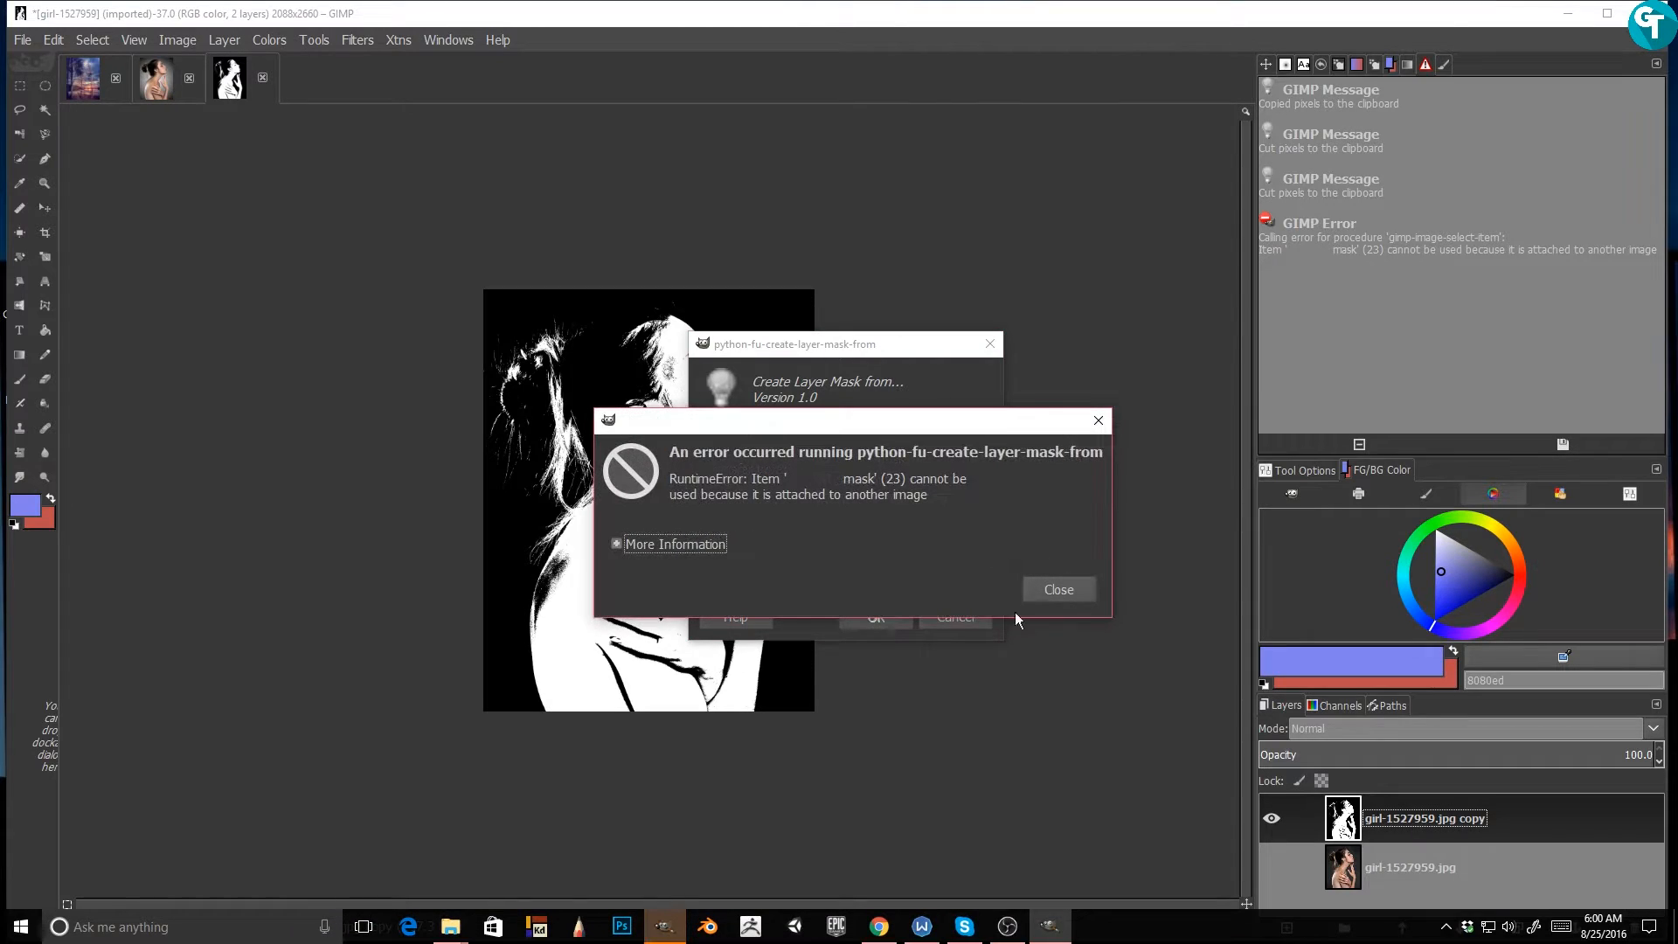
pyautogui.click(1064, 580)
pyautogui.click(844, 478)
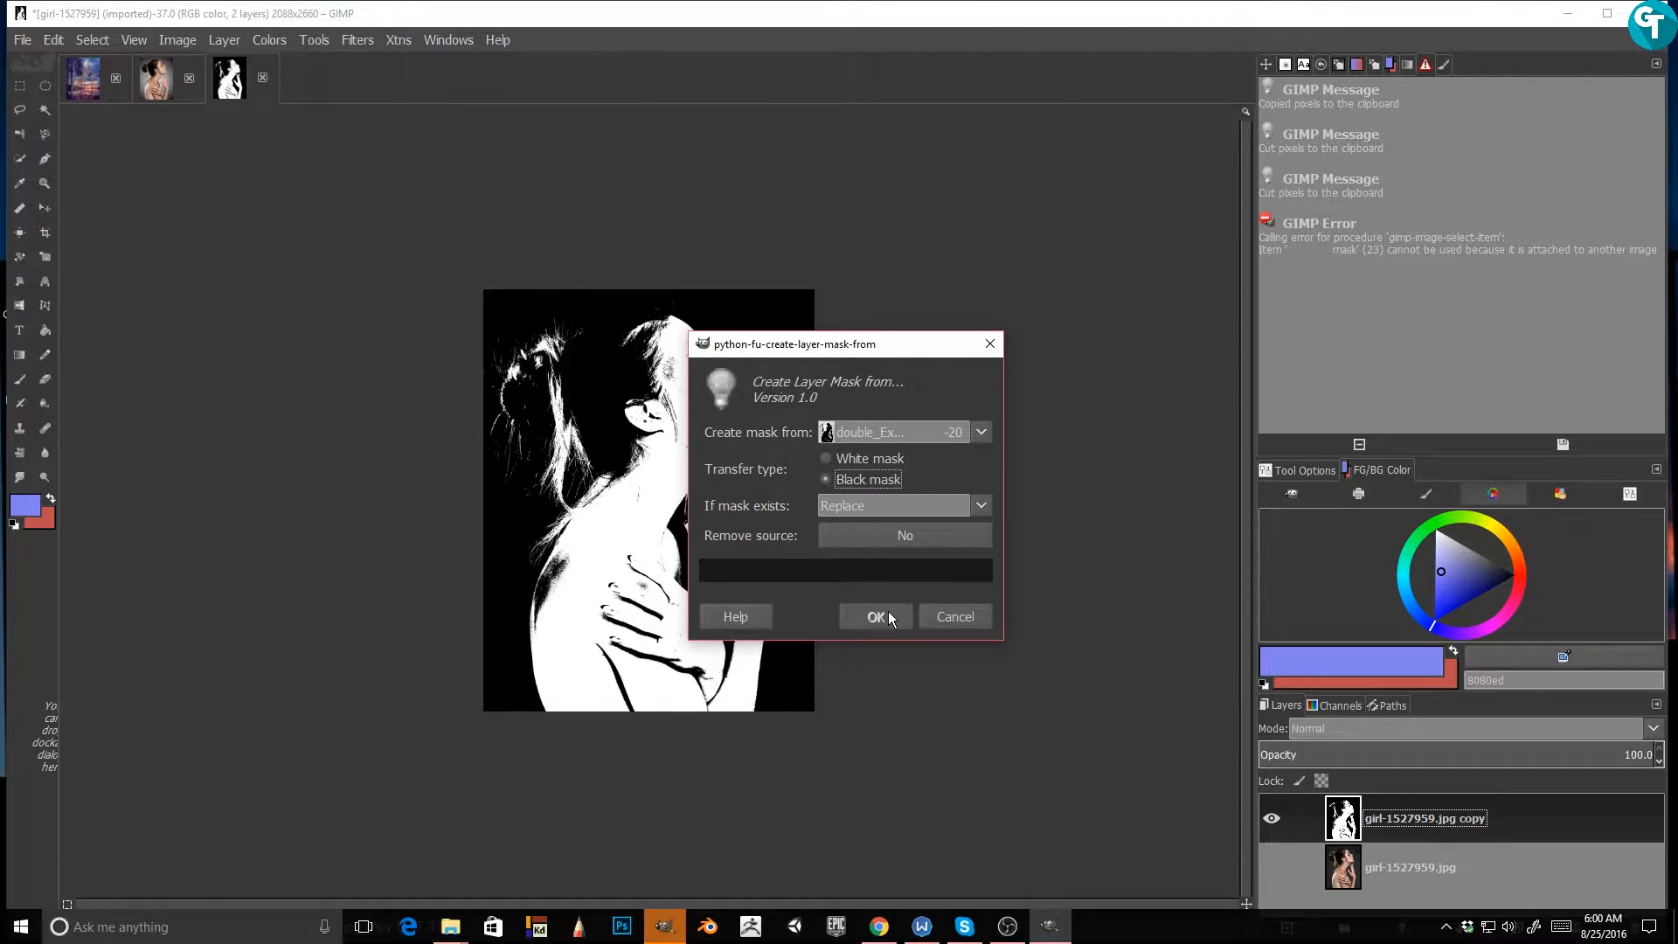
pyautogui.click(957, 616)
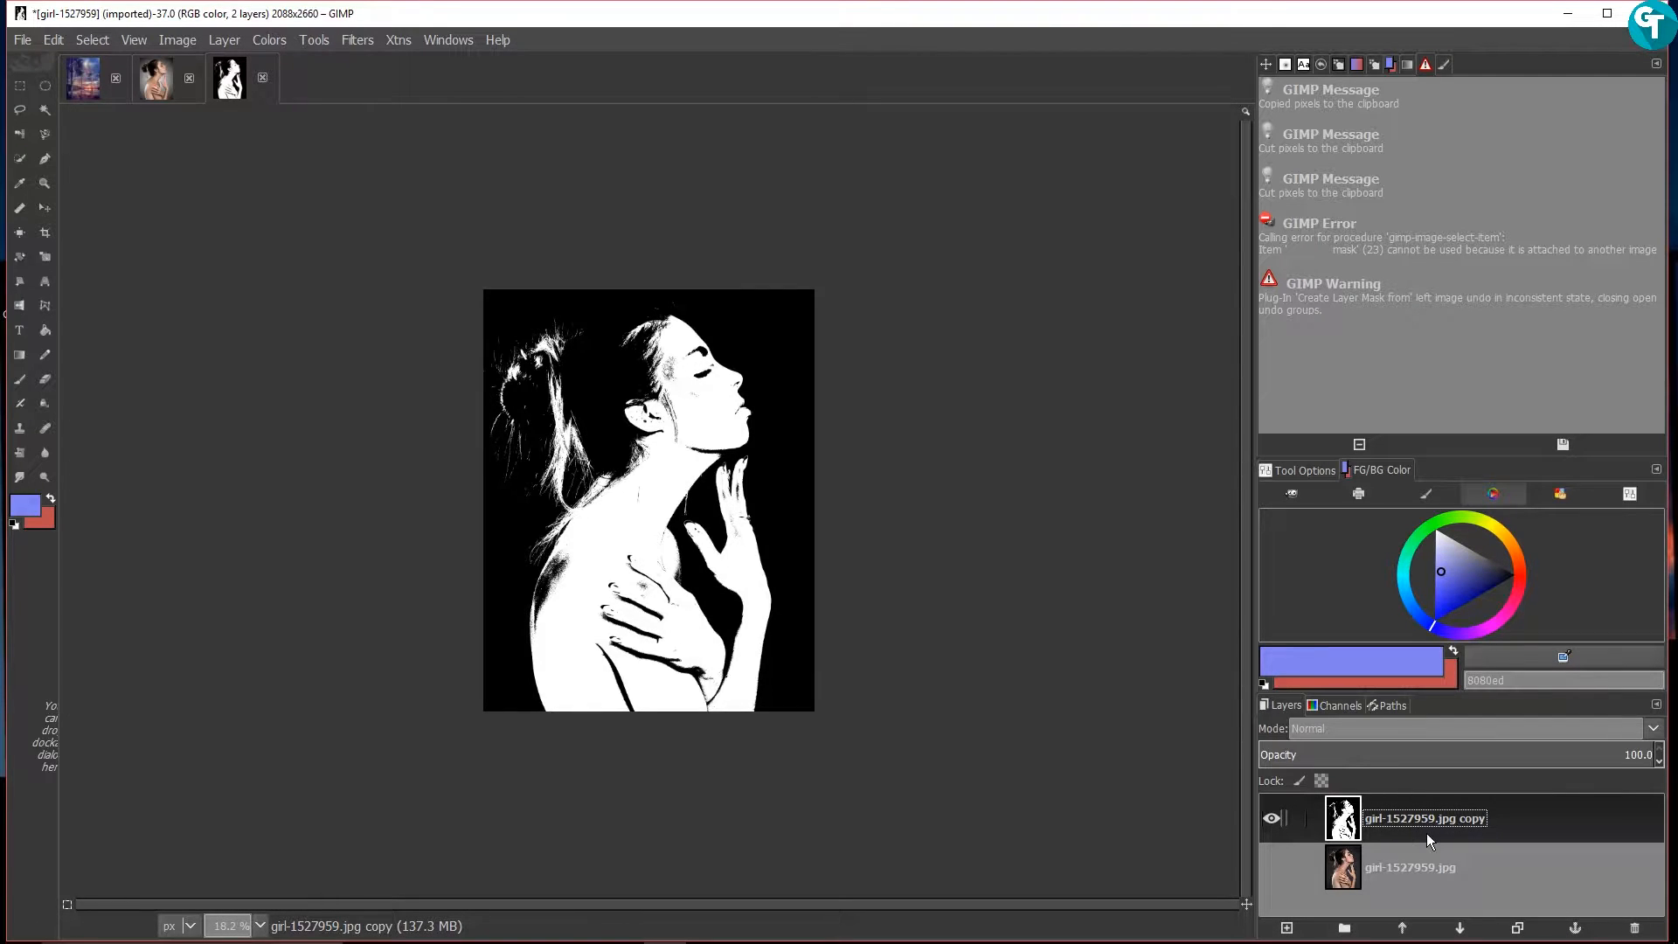
# Duplicate the original color portrait layer and move the duplicate above the thresholded copy
pyautogui.moveTo(1418, 860); pyautogui.dragTo(1529, 929)
pyautogui.moveTo(1450, 867); pyautogui.dragTo(1438, 805)
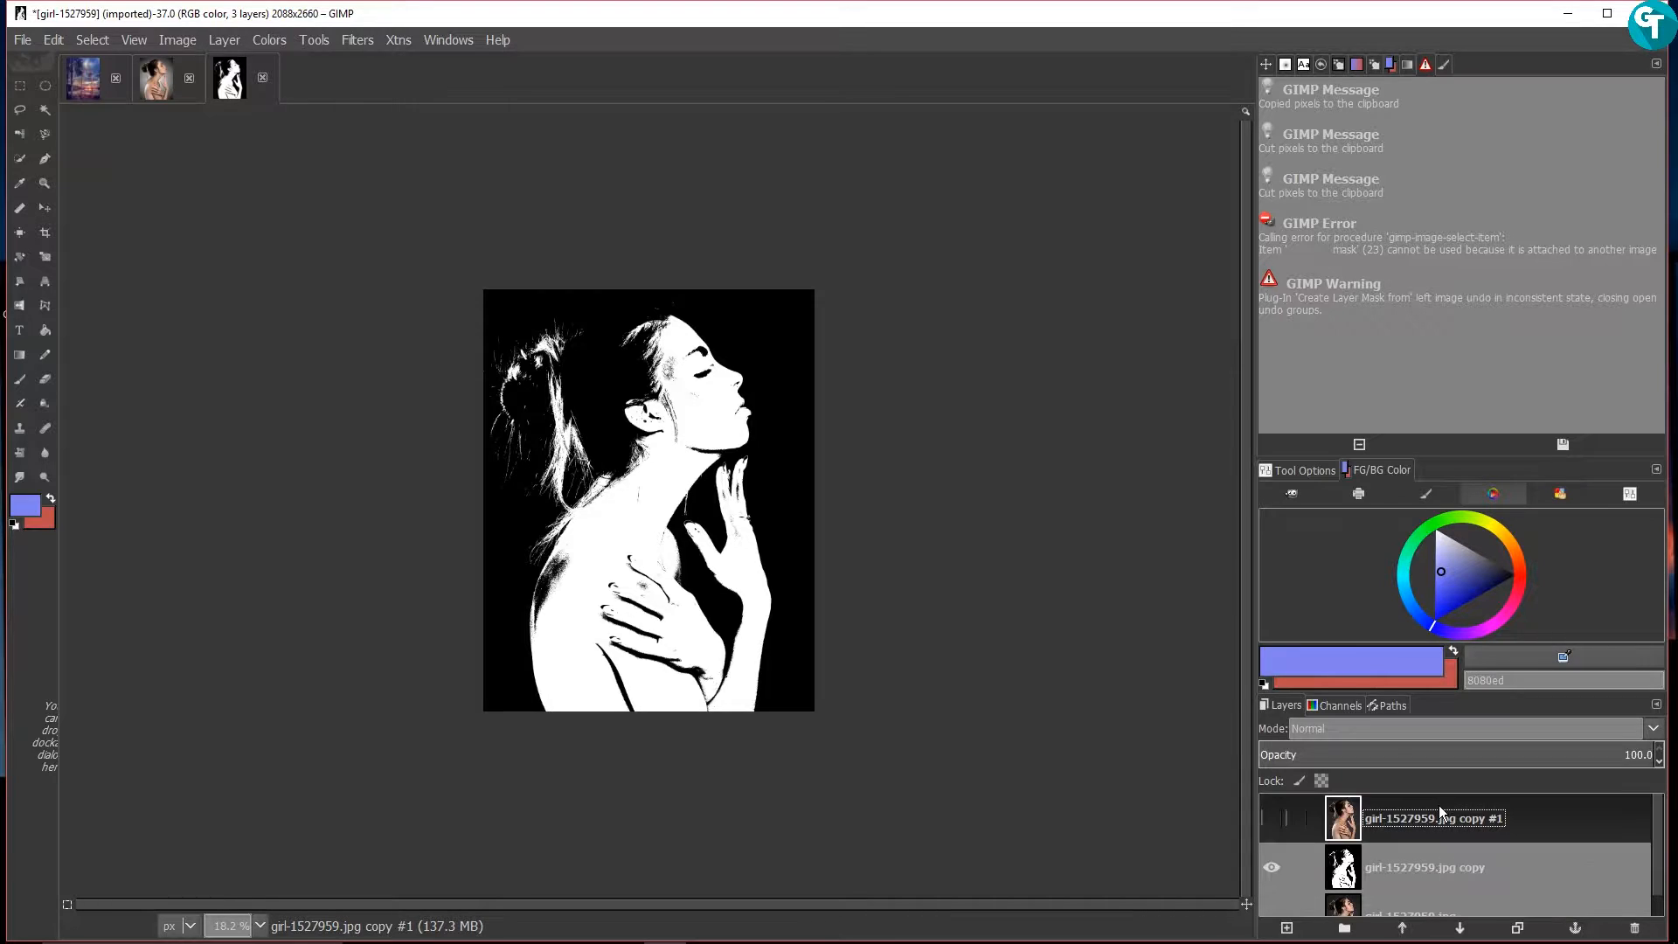
pyautogui.click(1402, 867)
pyautogui.rightClick(1402, 867)
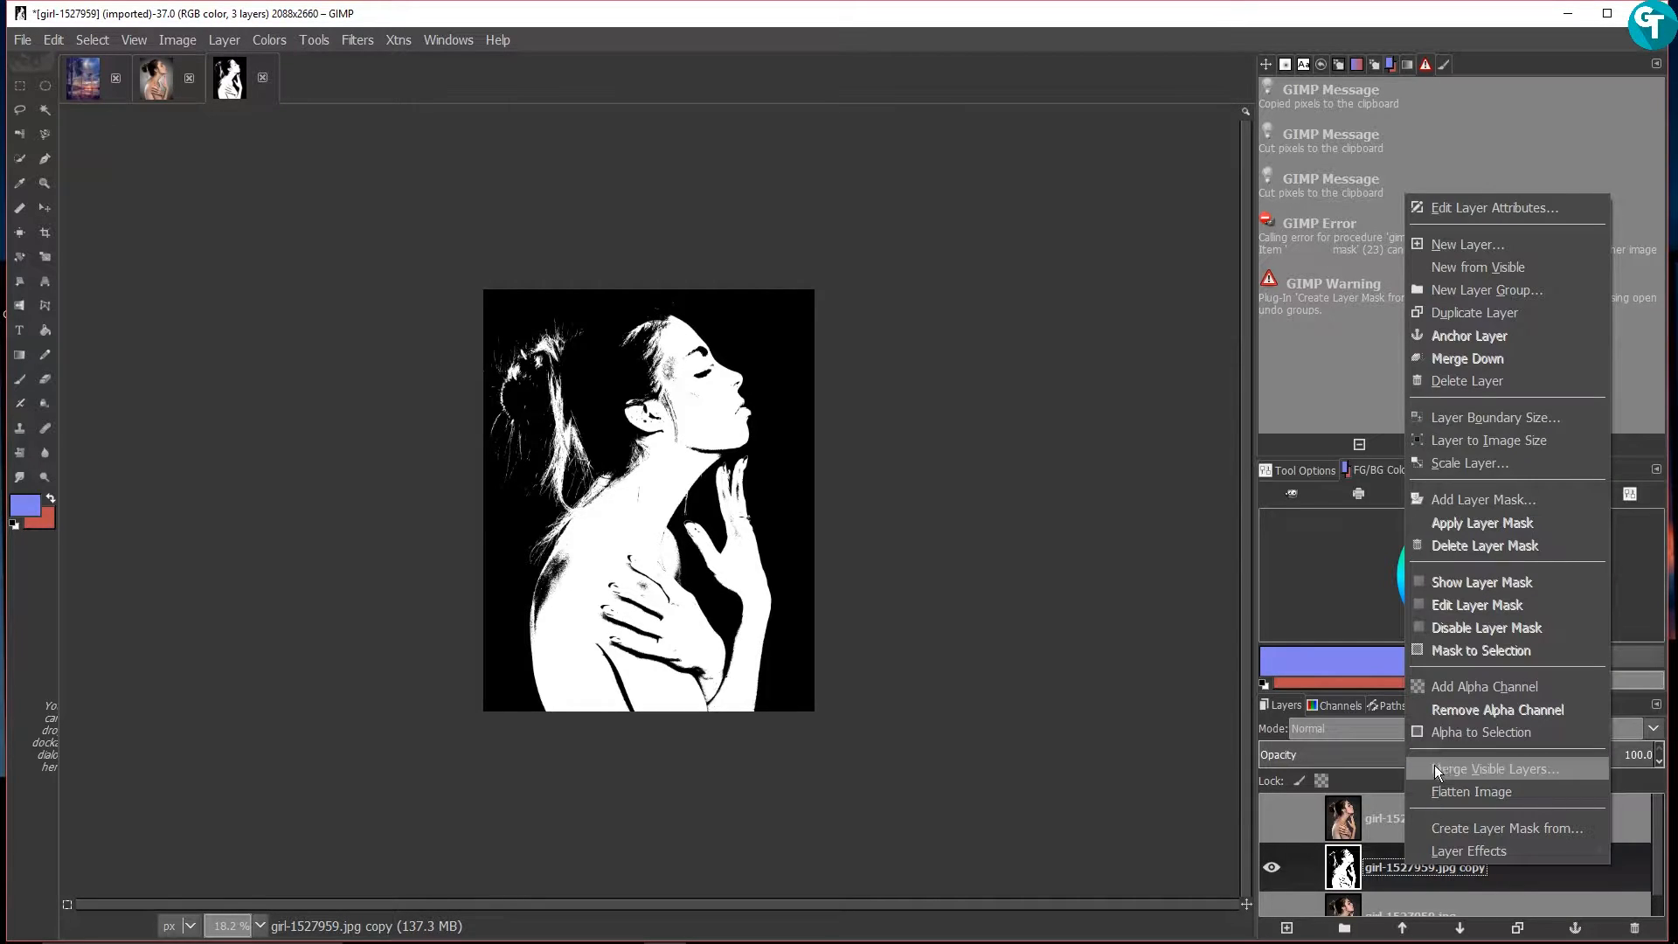
pyautogui.click(1403, 825)
pyautogui.click(1398, 825)
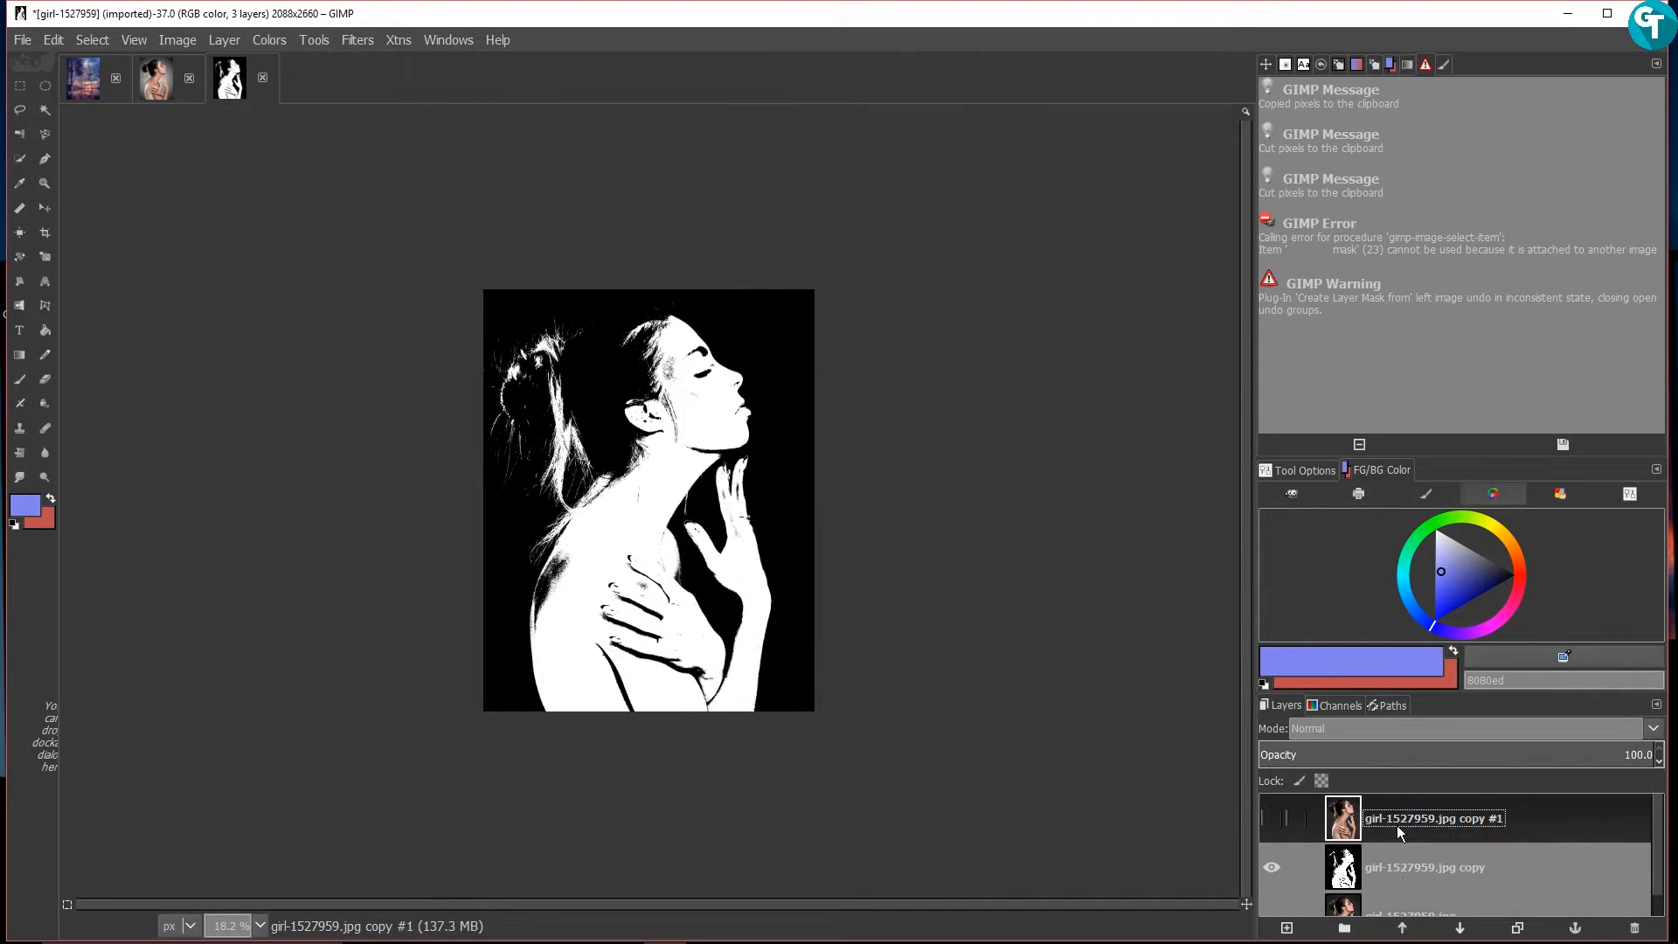
pyautogui.click(1059, 929)
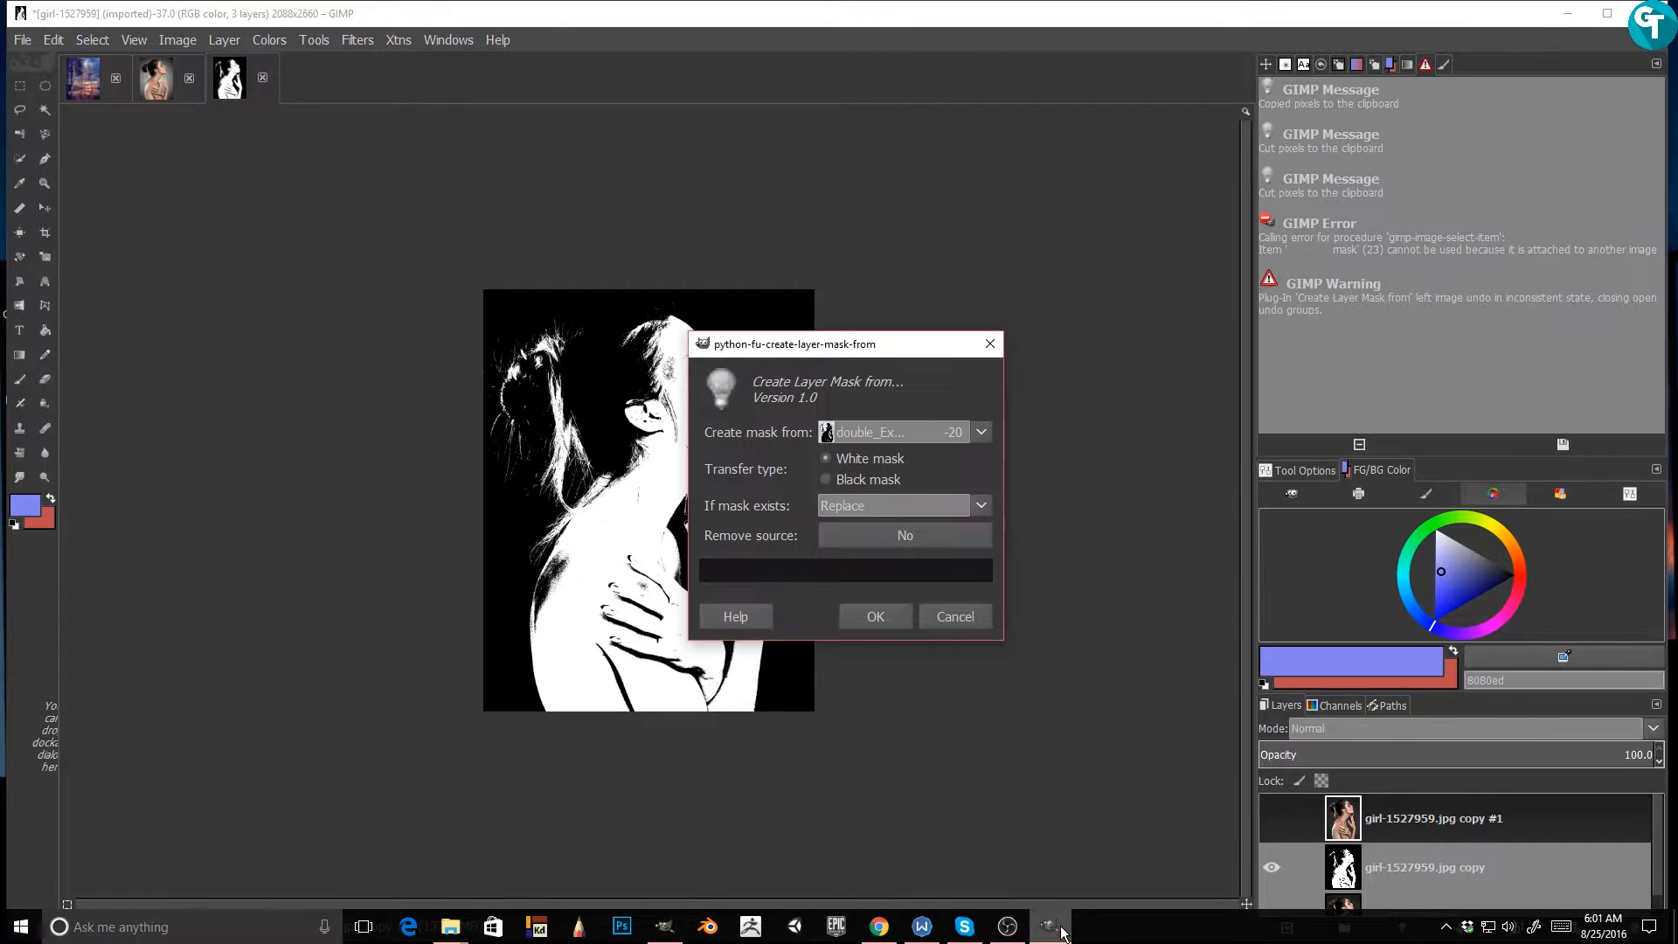
pyautogui.click(961, 617)
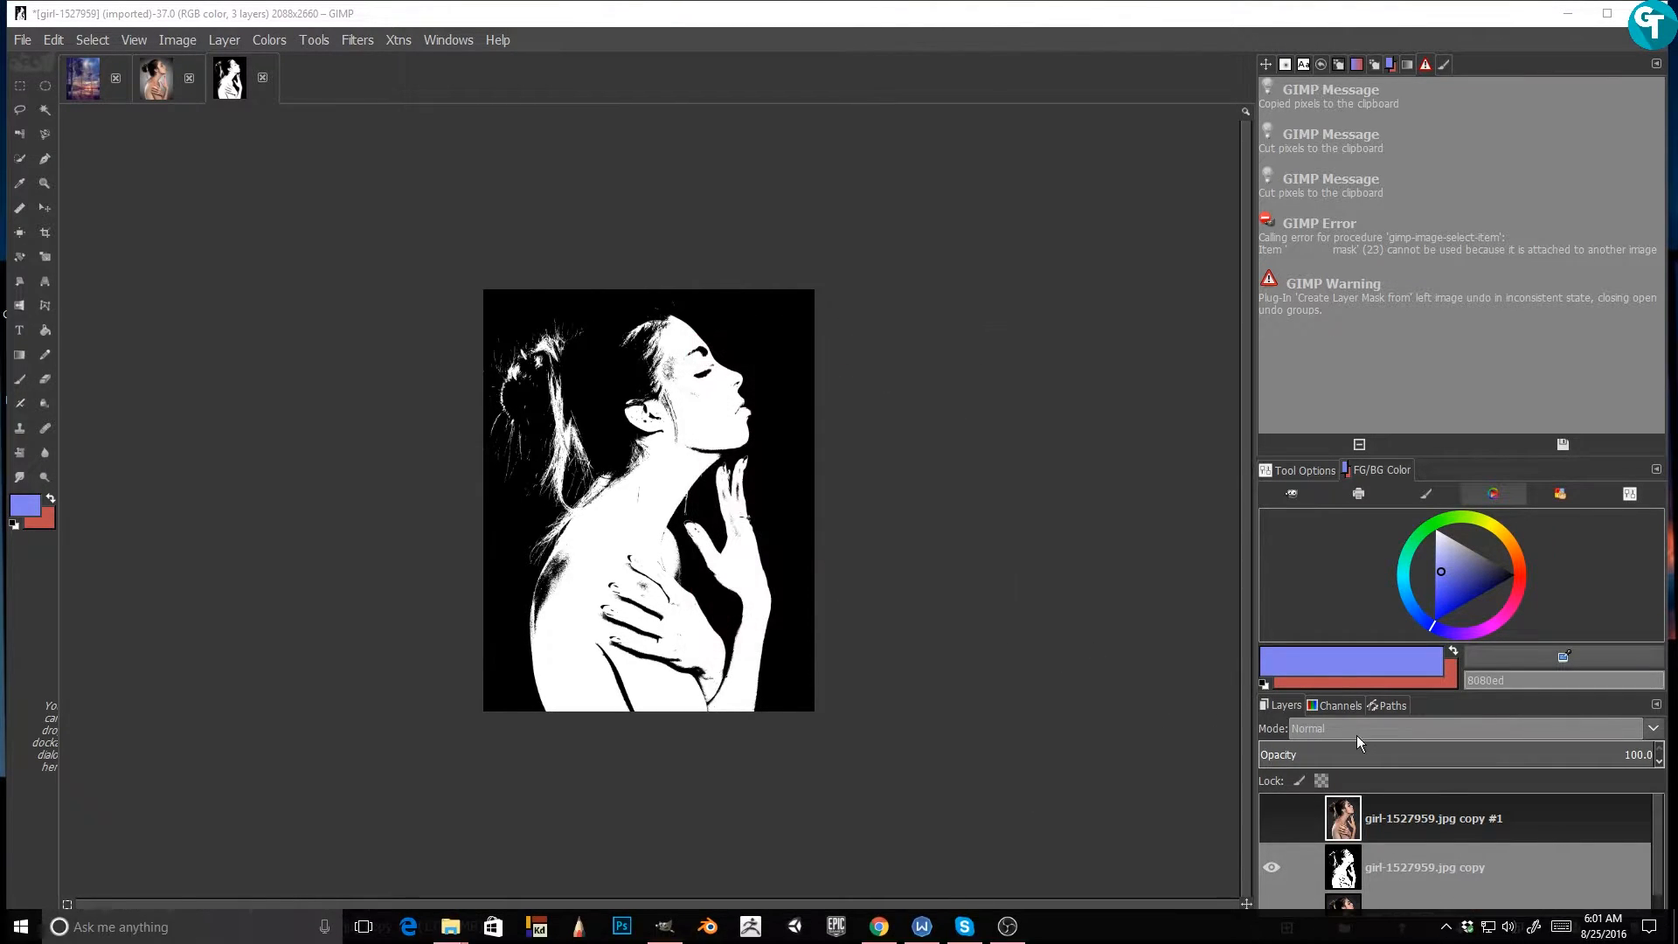
# Create a layer mask on the duplicated color layer from the thresholded copy, as a white mask set to replace any existing one
pyautogui.rightClick(1461, 832)
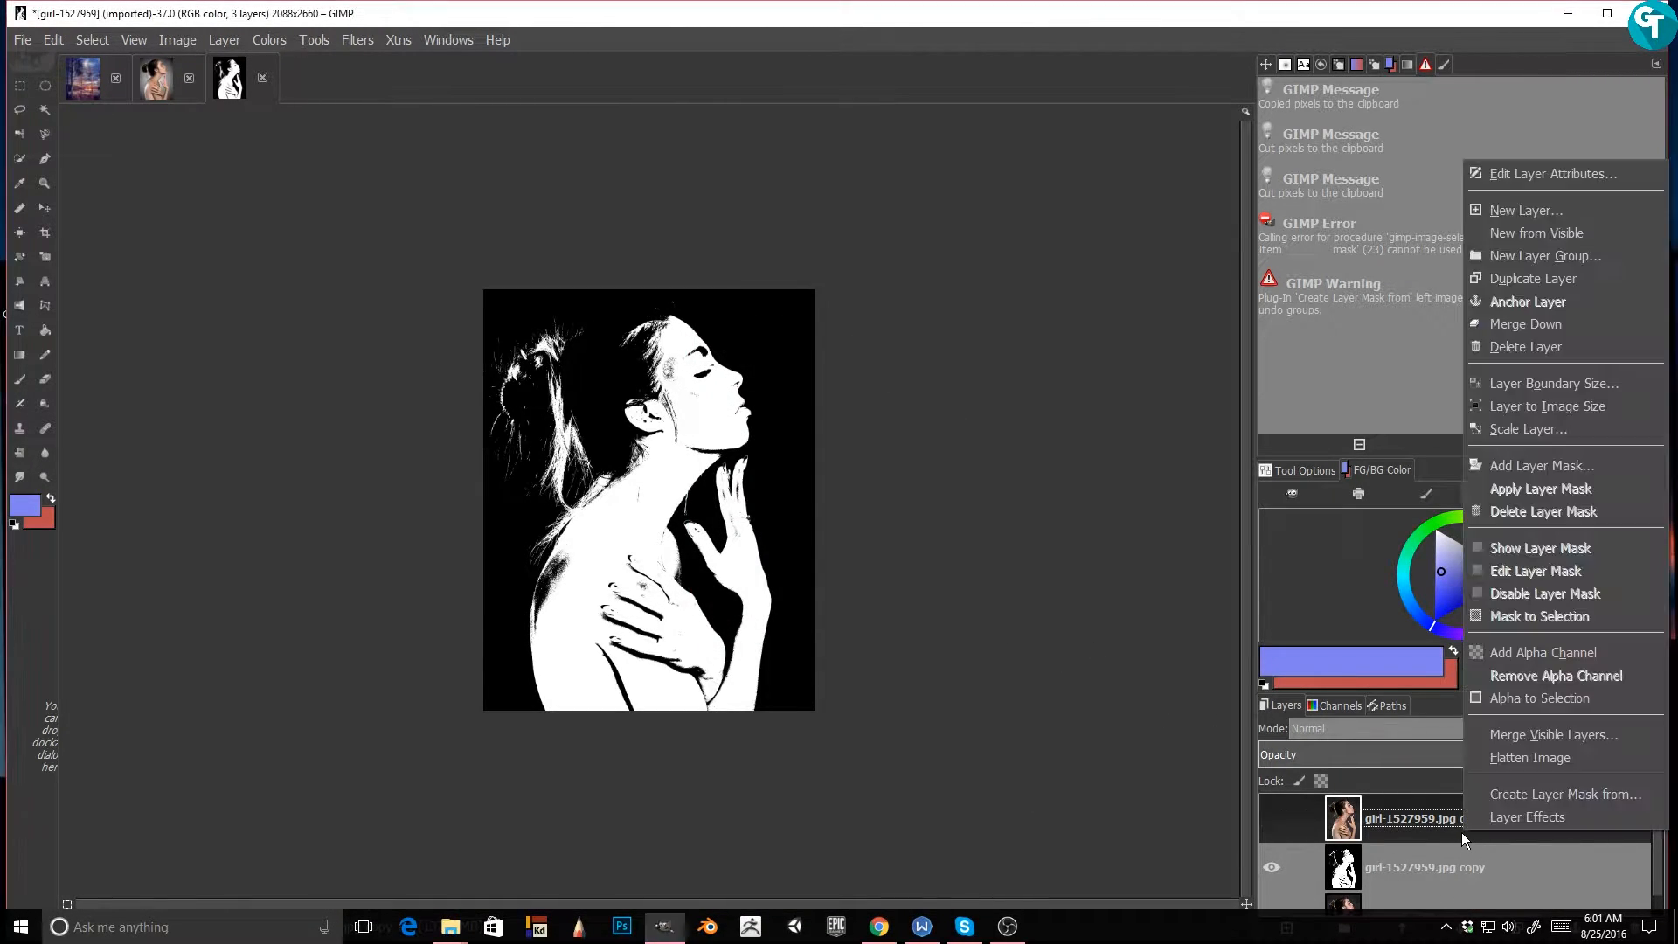
pyautogui.click(1571, 790)
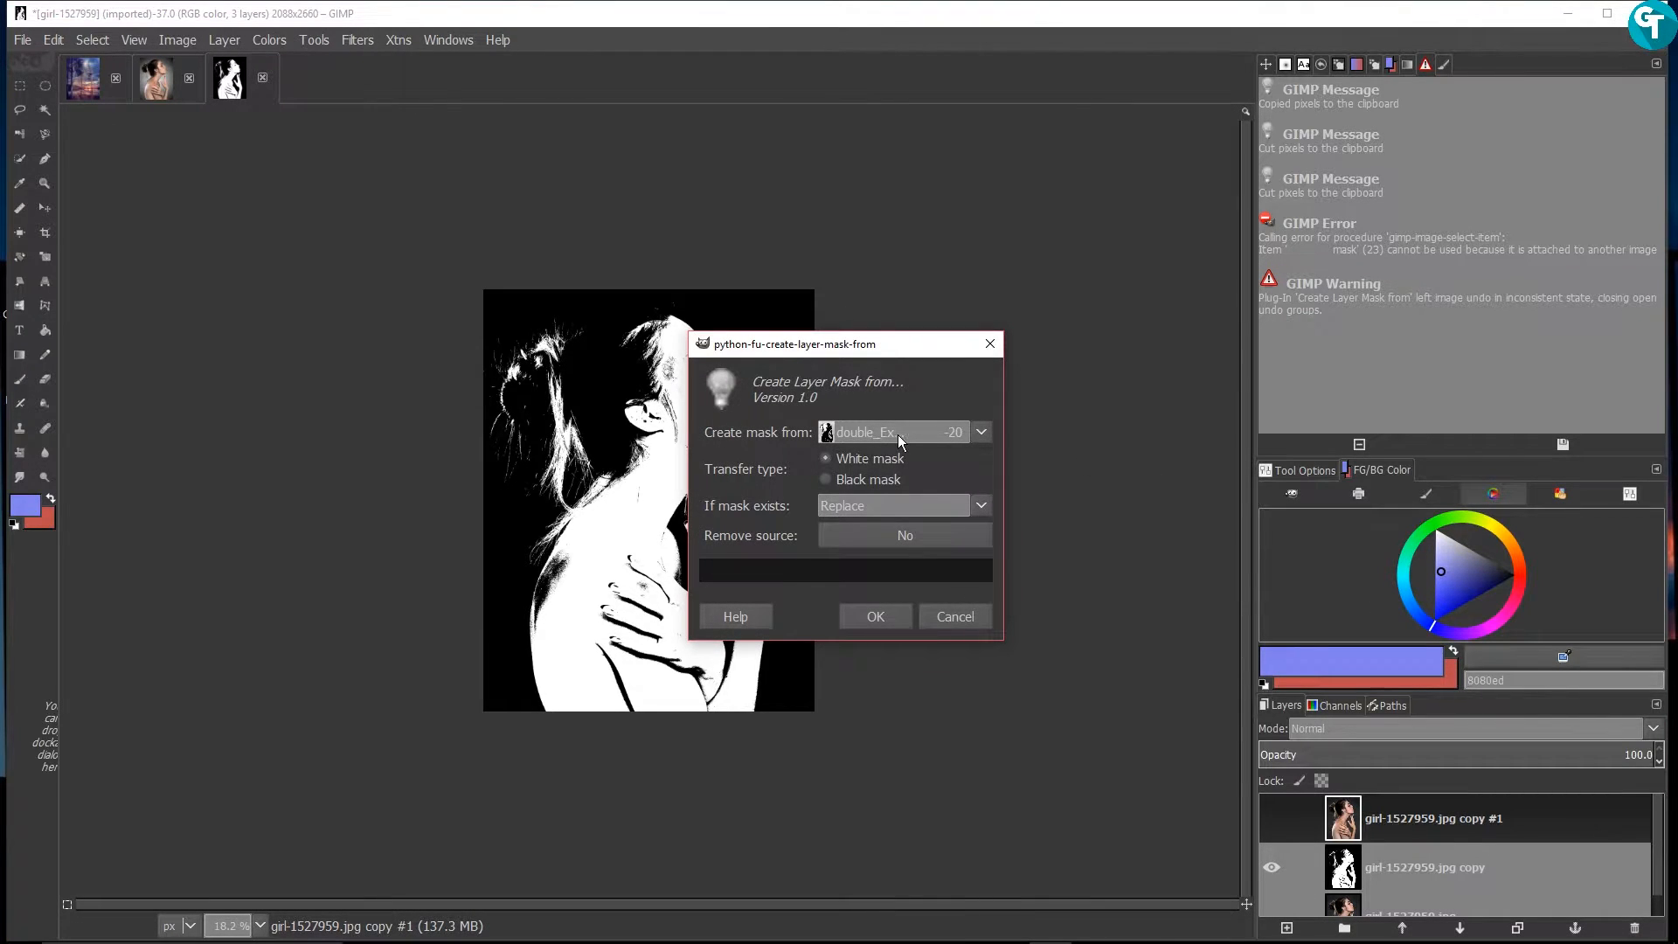
pyautogui.click(898, 432)
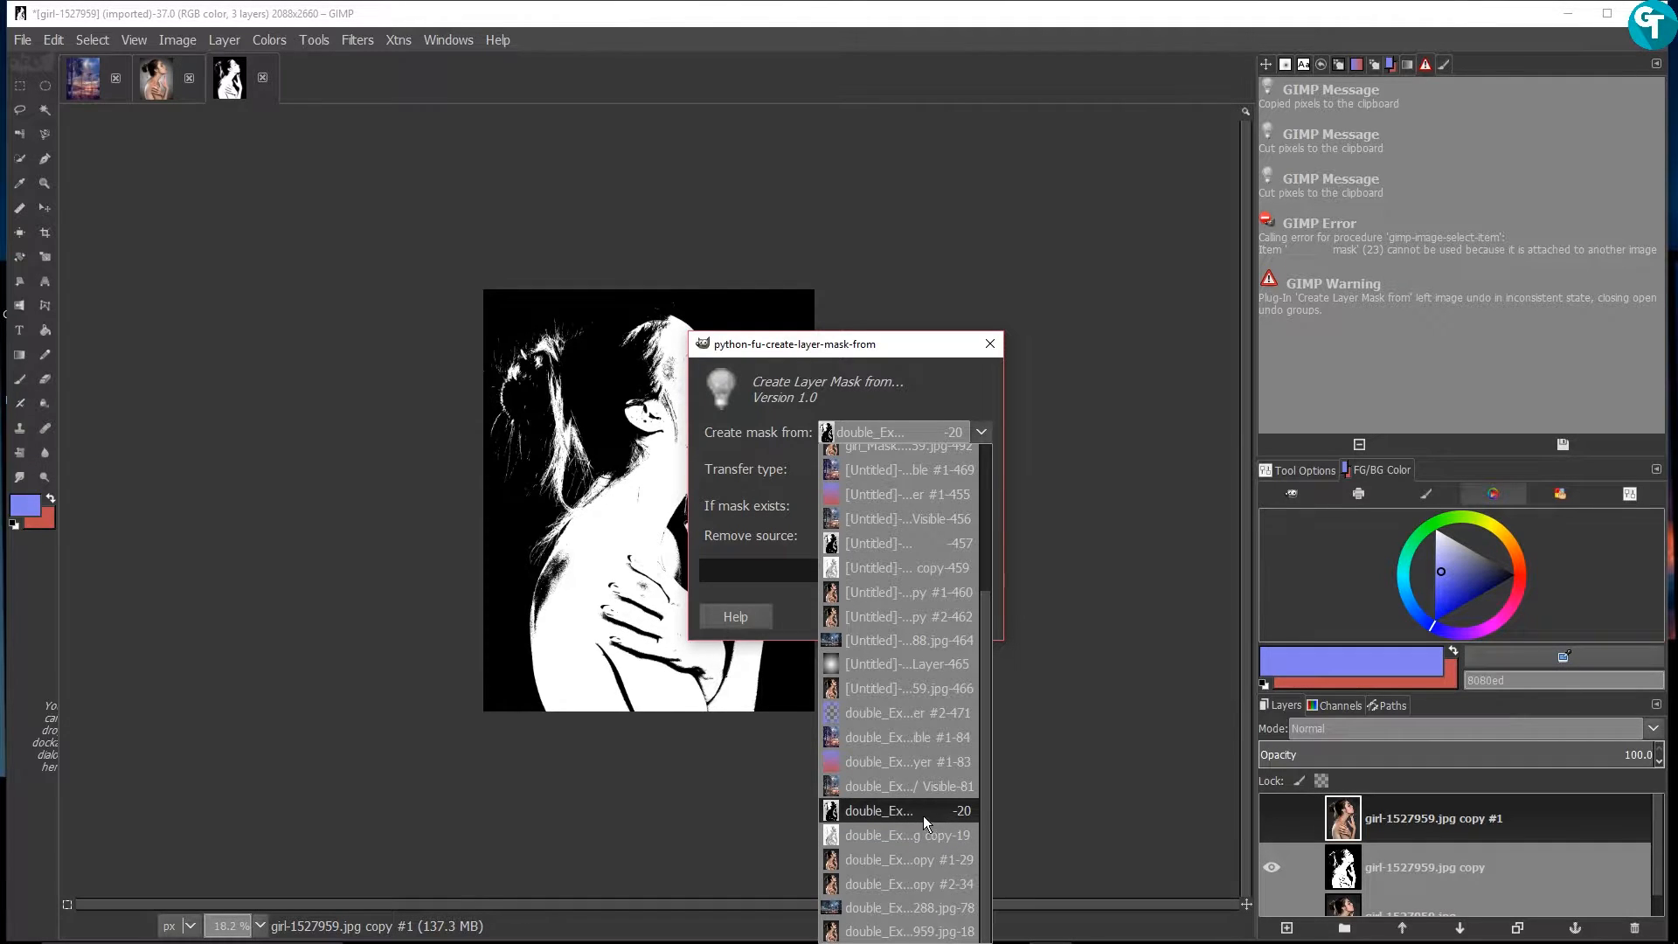
pyautogui.scroll(2, 886, 551)
pyautogui.scroll(2, 889, 530)
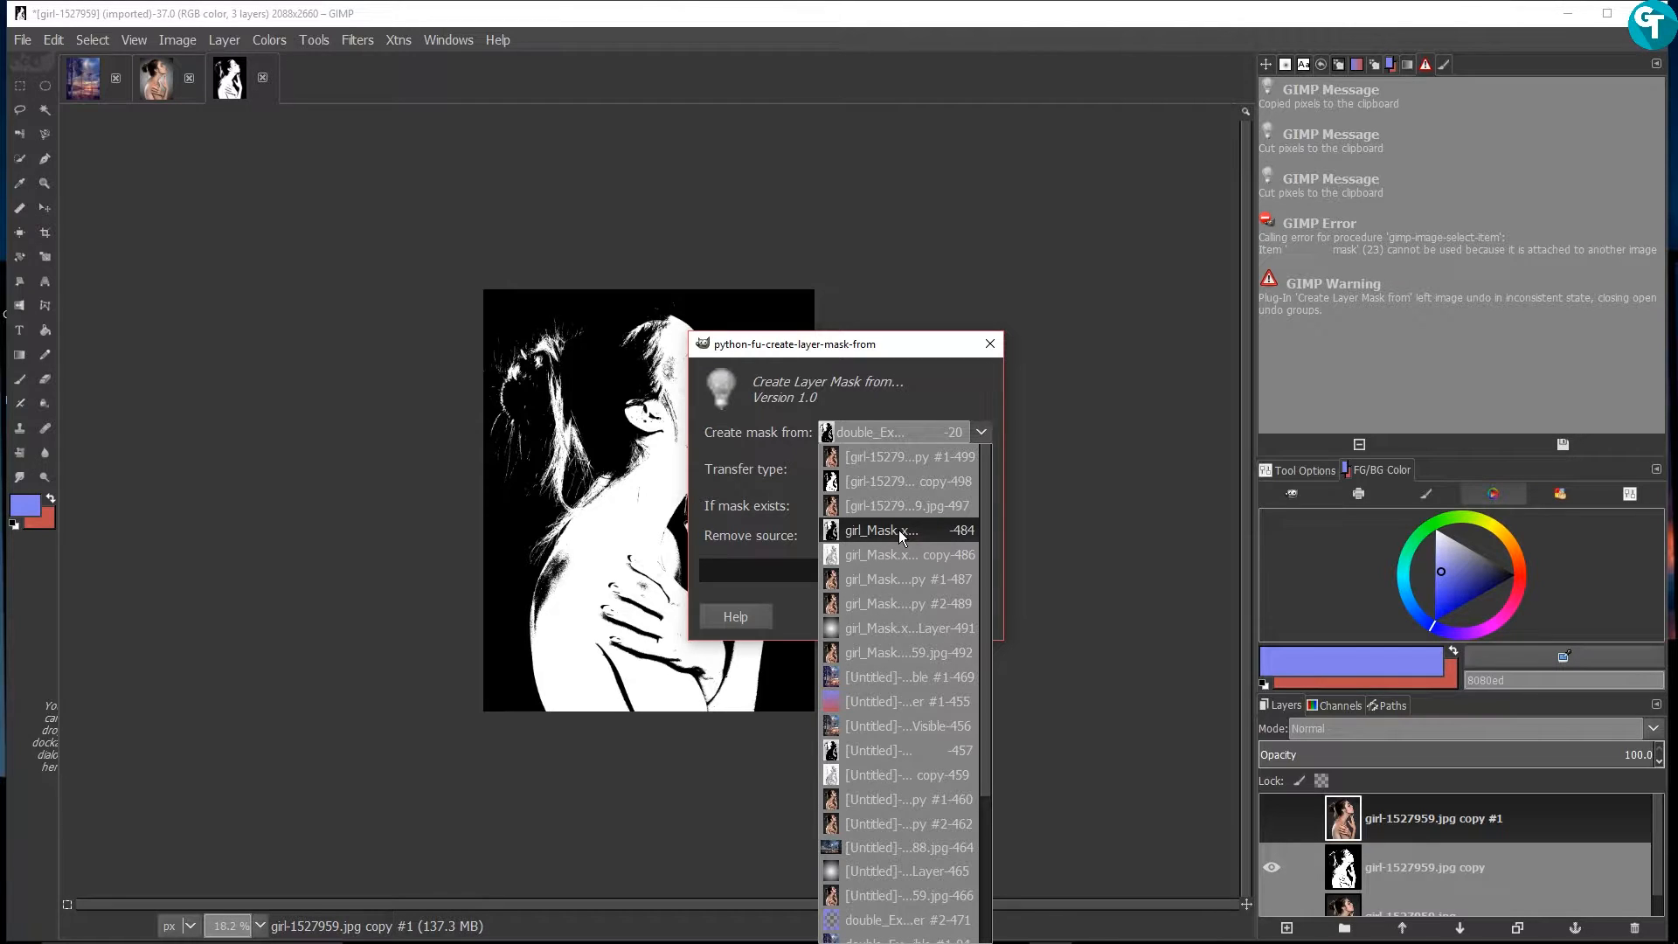
pyautogui.click(855, 481)
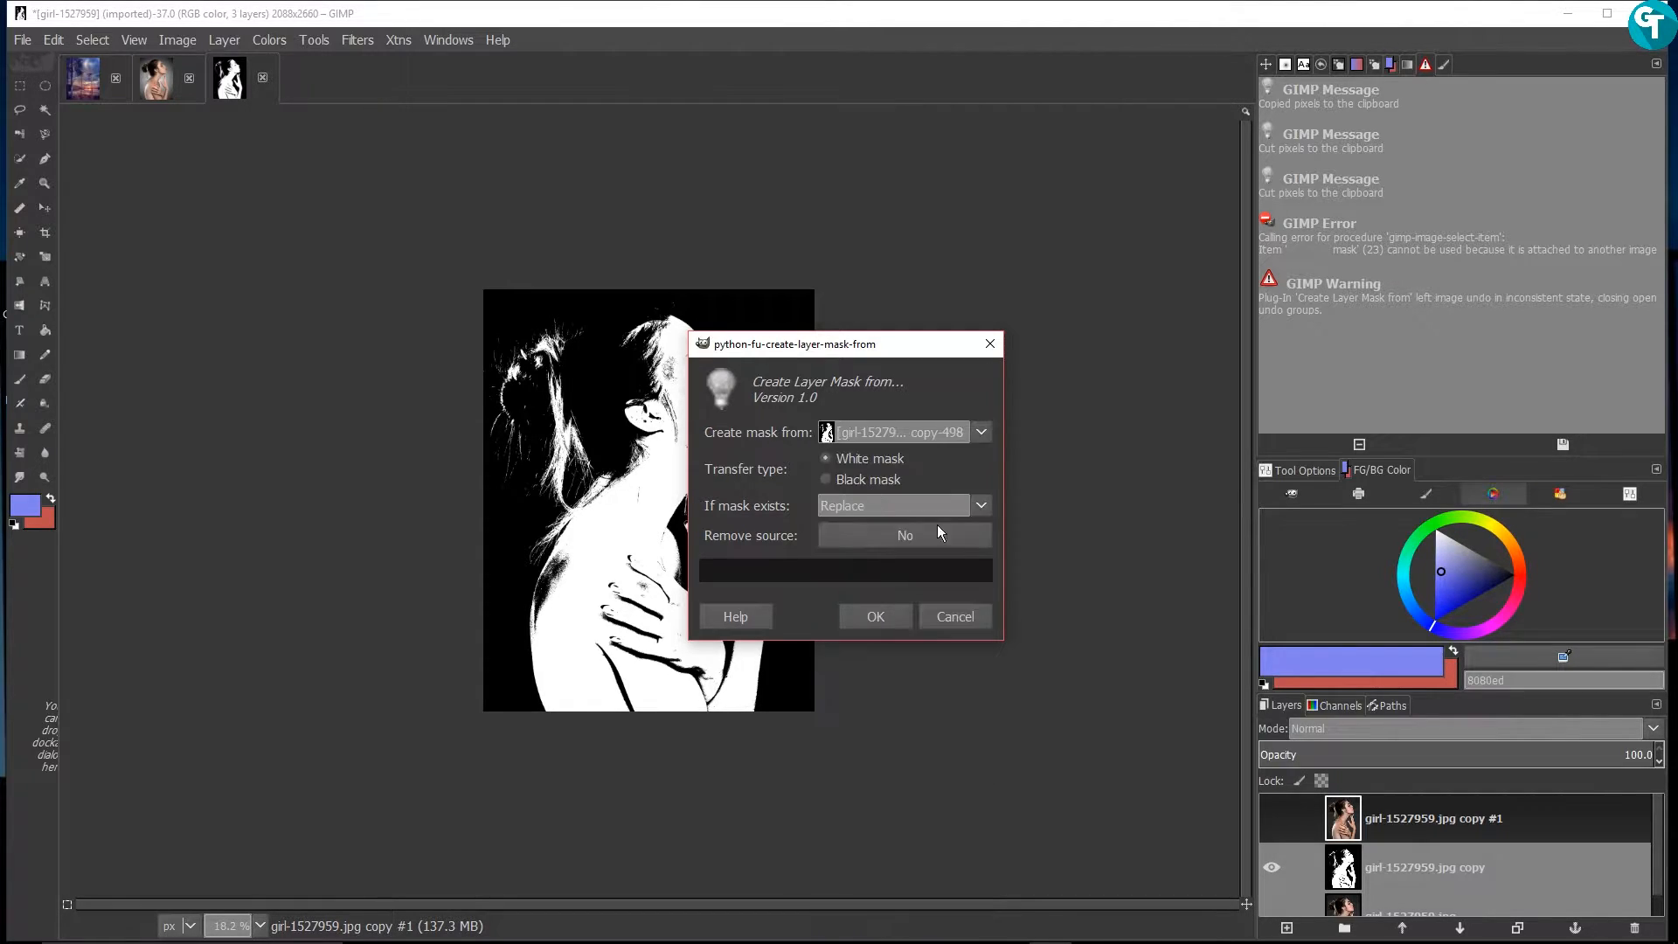
pyautogui.click(870, 622)
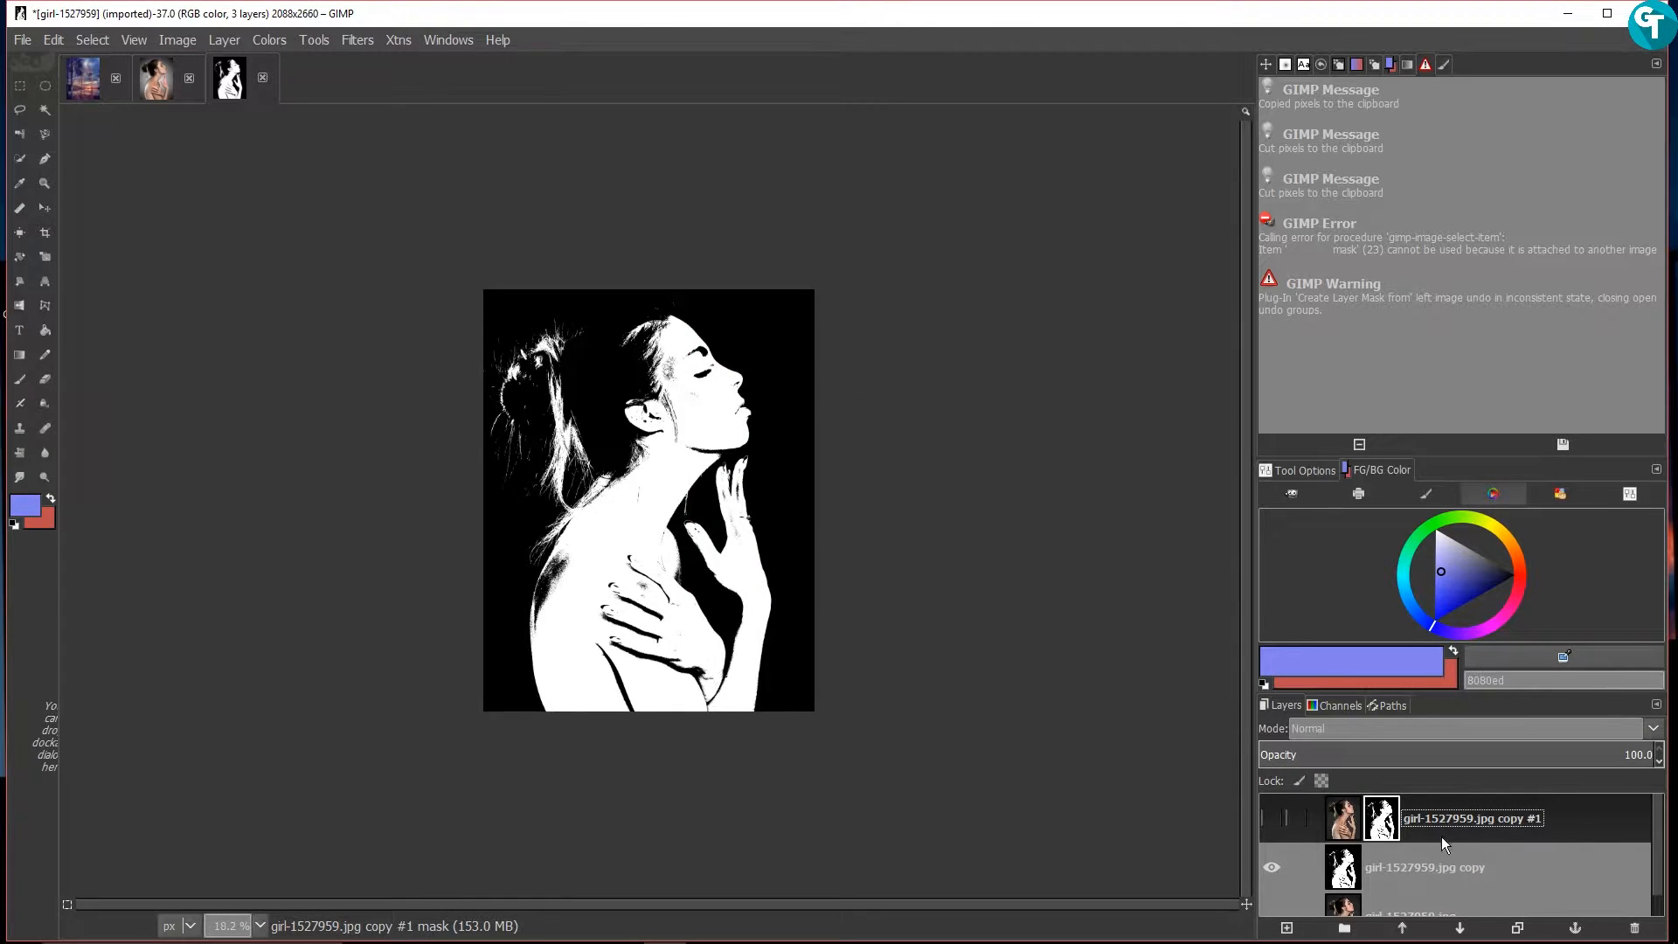
# Make the masked color copy visible, clear the selection and inspect its layer mask on its own
pyautogui.keyDown('alt'); pyautogui.click(1379, 828); pyautogui.keyUp('alt')
pyautogui.keyDown('alt'); pyautogui.click(1354, 826); pyautogui.keyUp('alt')
pyautogui.click(1352, 825)
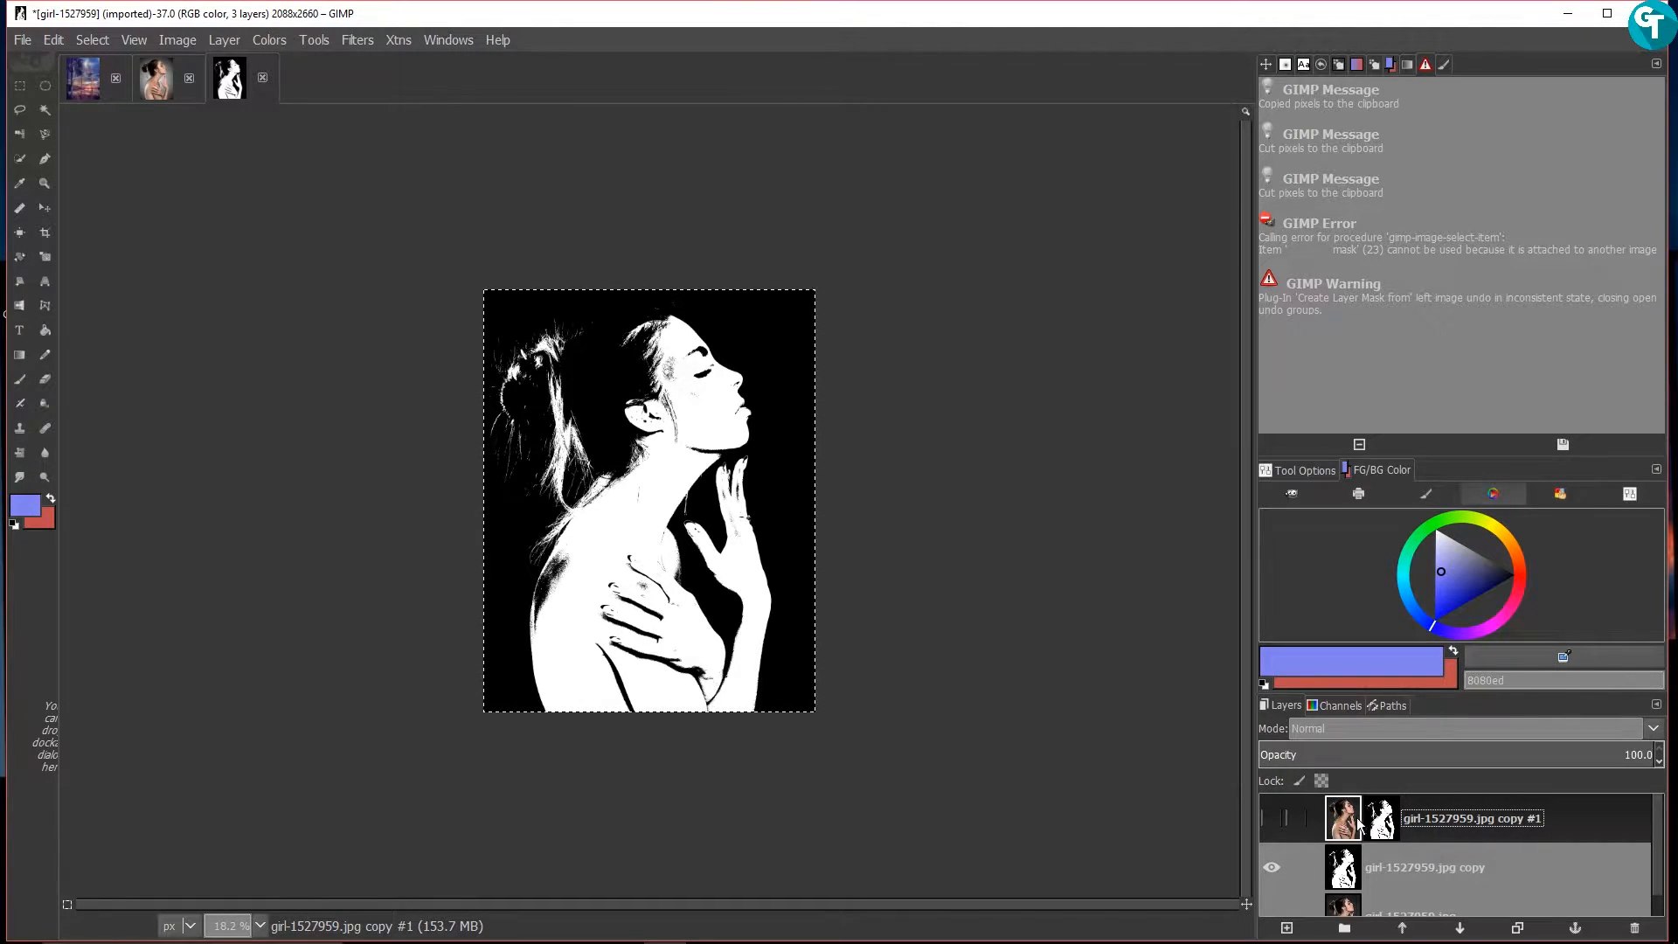
pyautogui.click(1278, 821)
pyautogui.keyDown('alt'); pyautogui.click(1382, 826); pyautogui.keyUp('alt')
pyautogui.scroll(1, 615, 572)
pyautogui.hotkey('ctrl', 'shift', 'a')
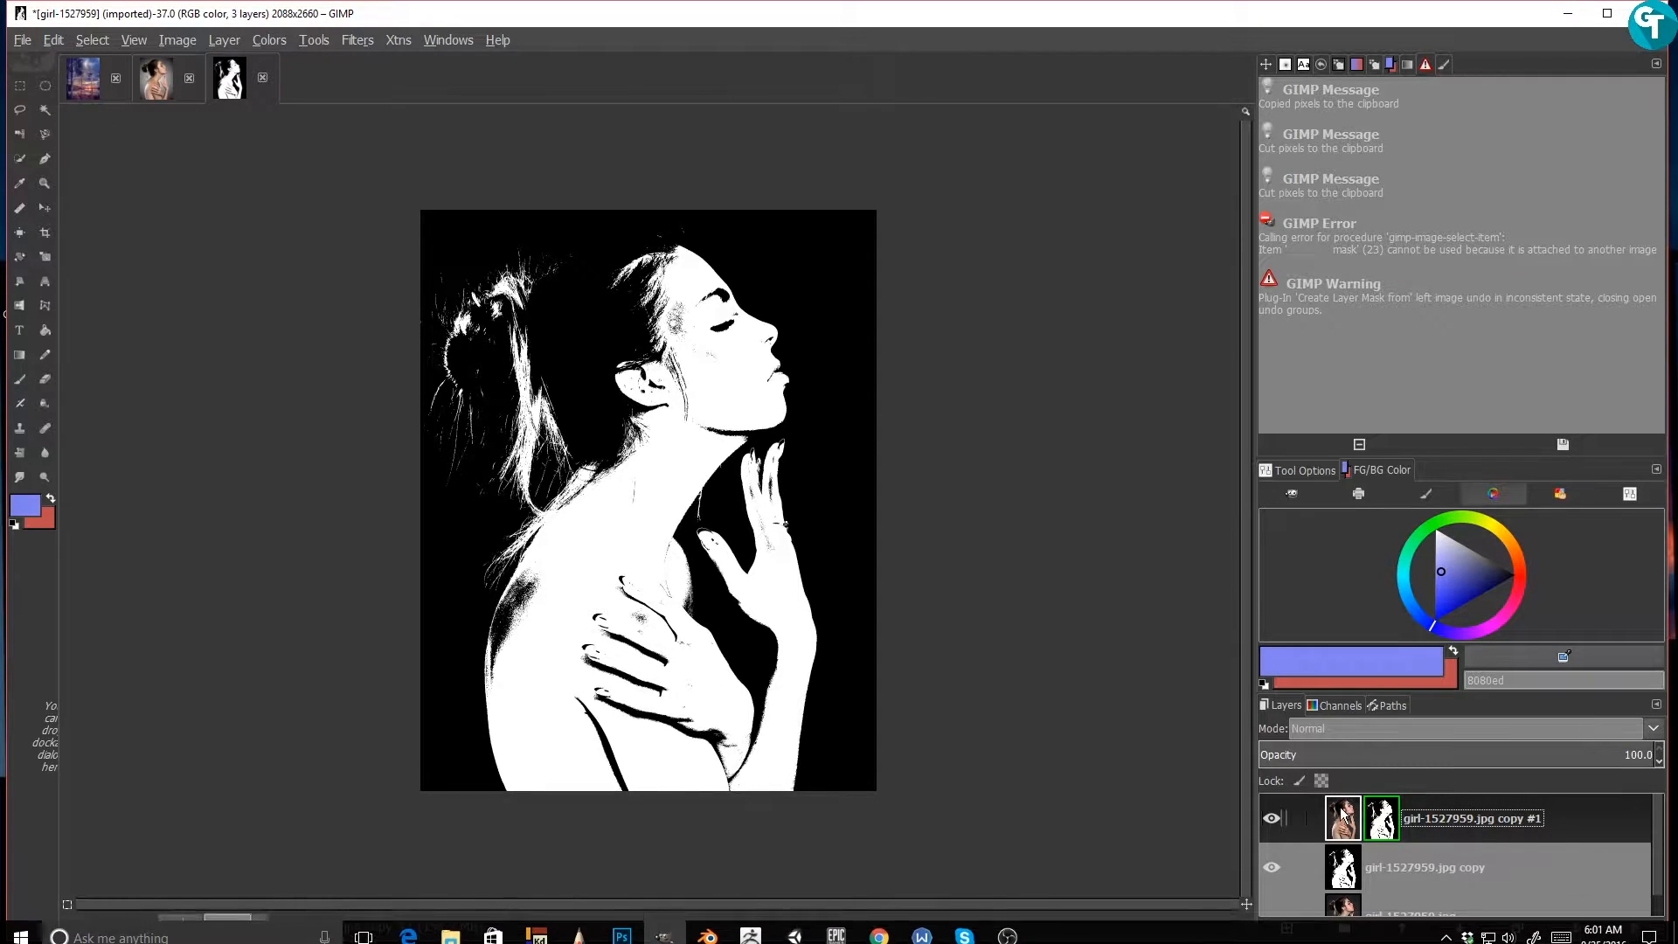
pyautogui.keyDown('alt'); pyautogui.click(1382, 822); pyautogui.keyUp('alt')
pyautogui.scroll(1, 600, 515)
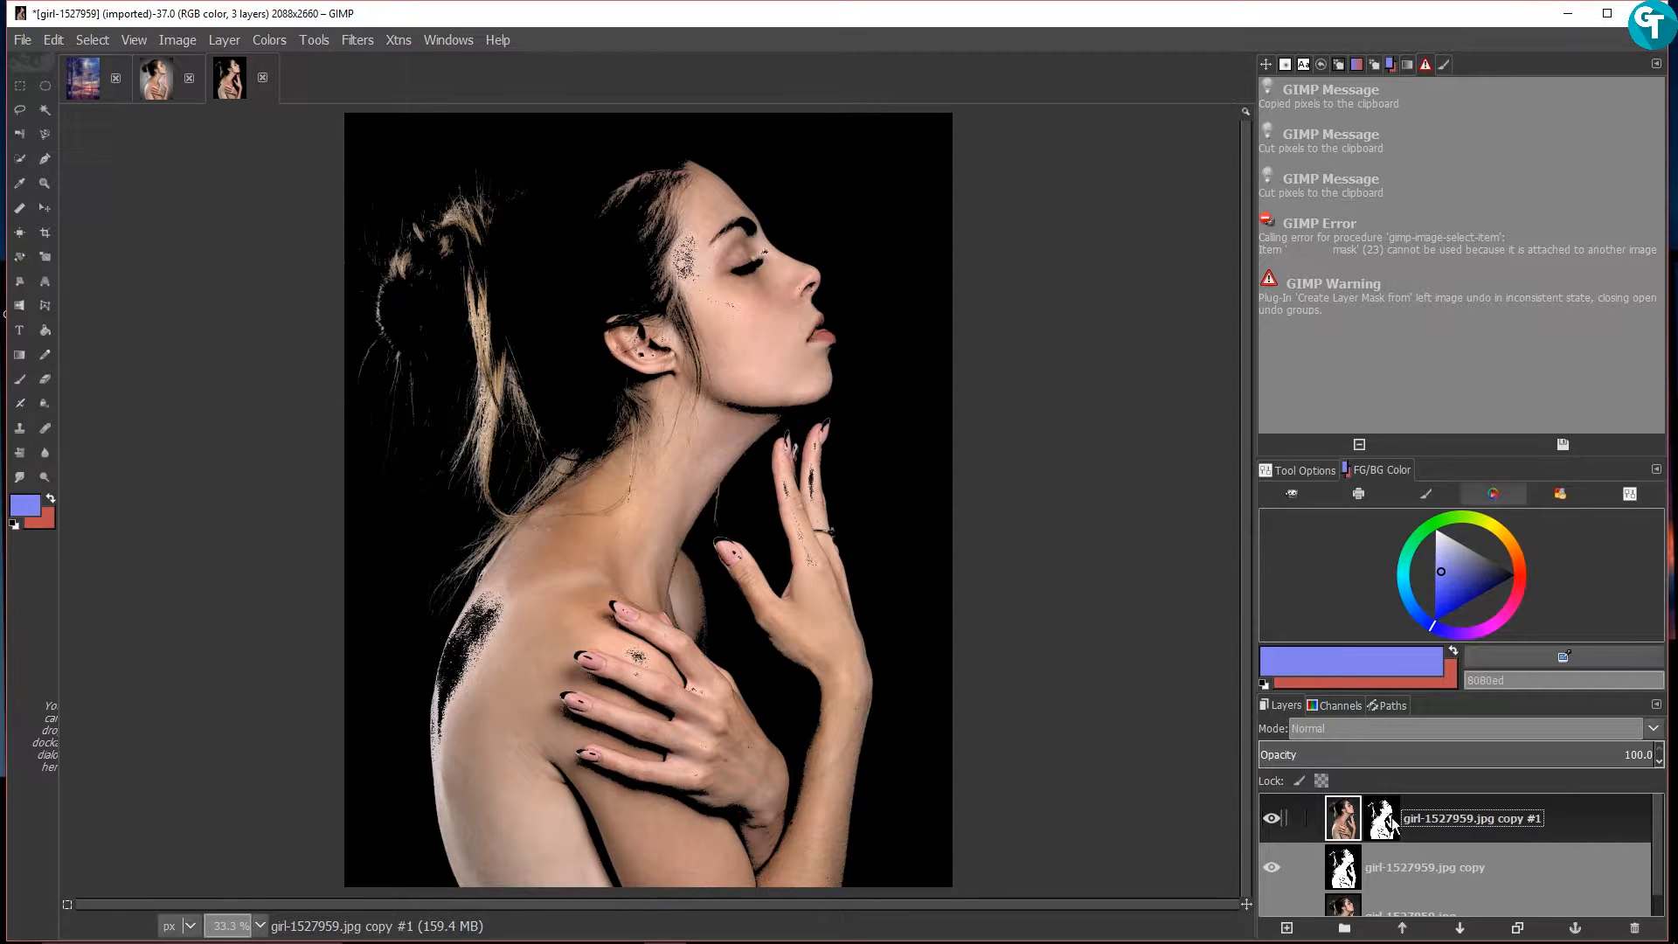
# Target the color copy's layer mask and set up the Paintbrush with the hard round 11 × 11 Untitled brush
pyautogui.click(1382, 819)
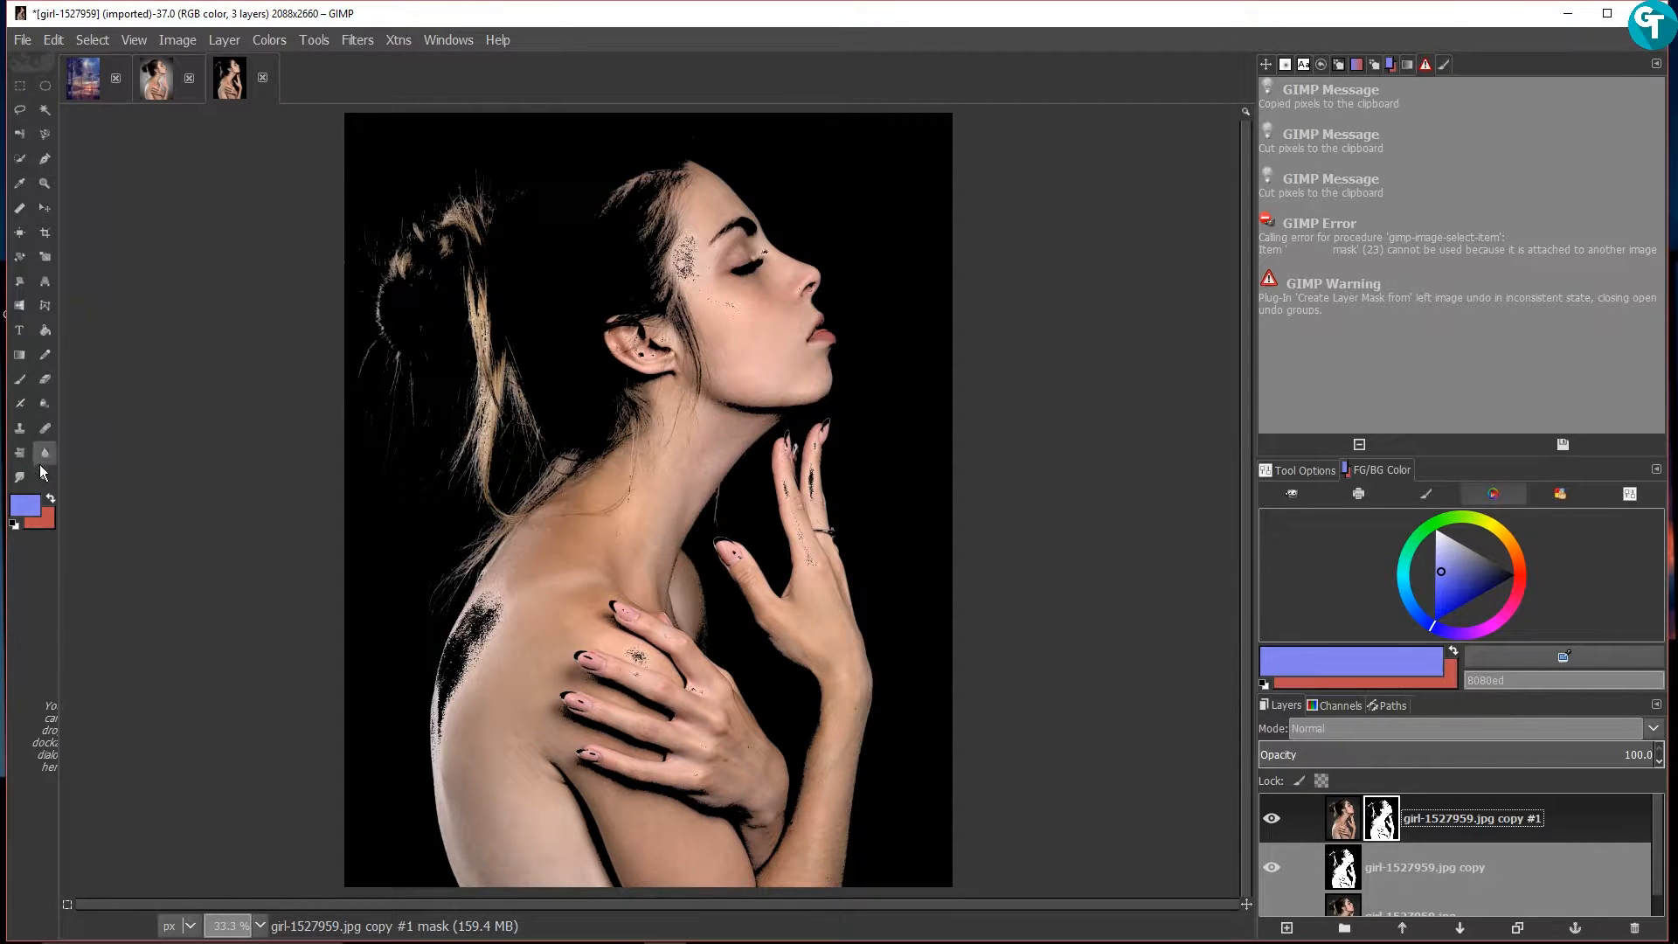
pyautogui.click(30, 378)
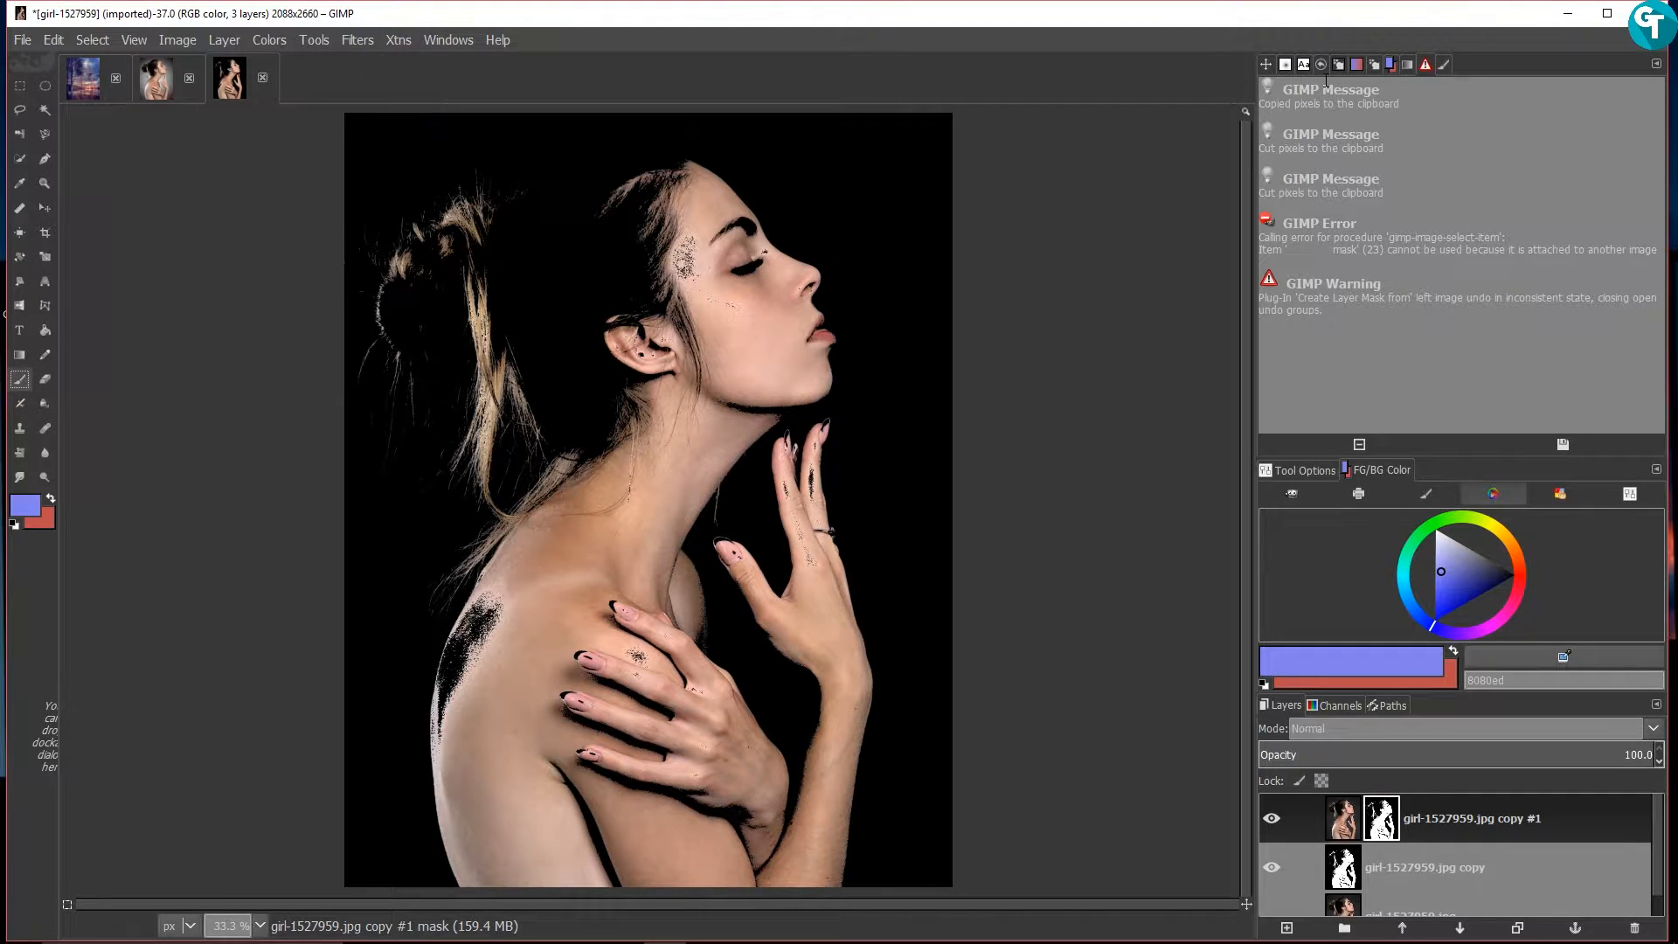
pyautogui.click(1288, 65)
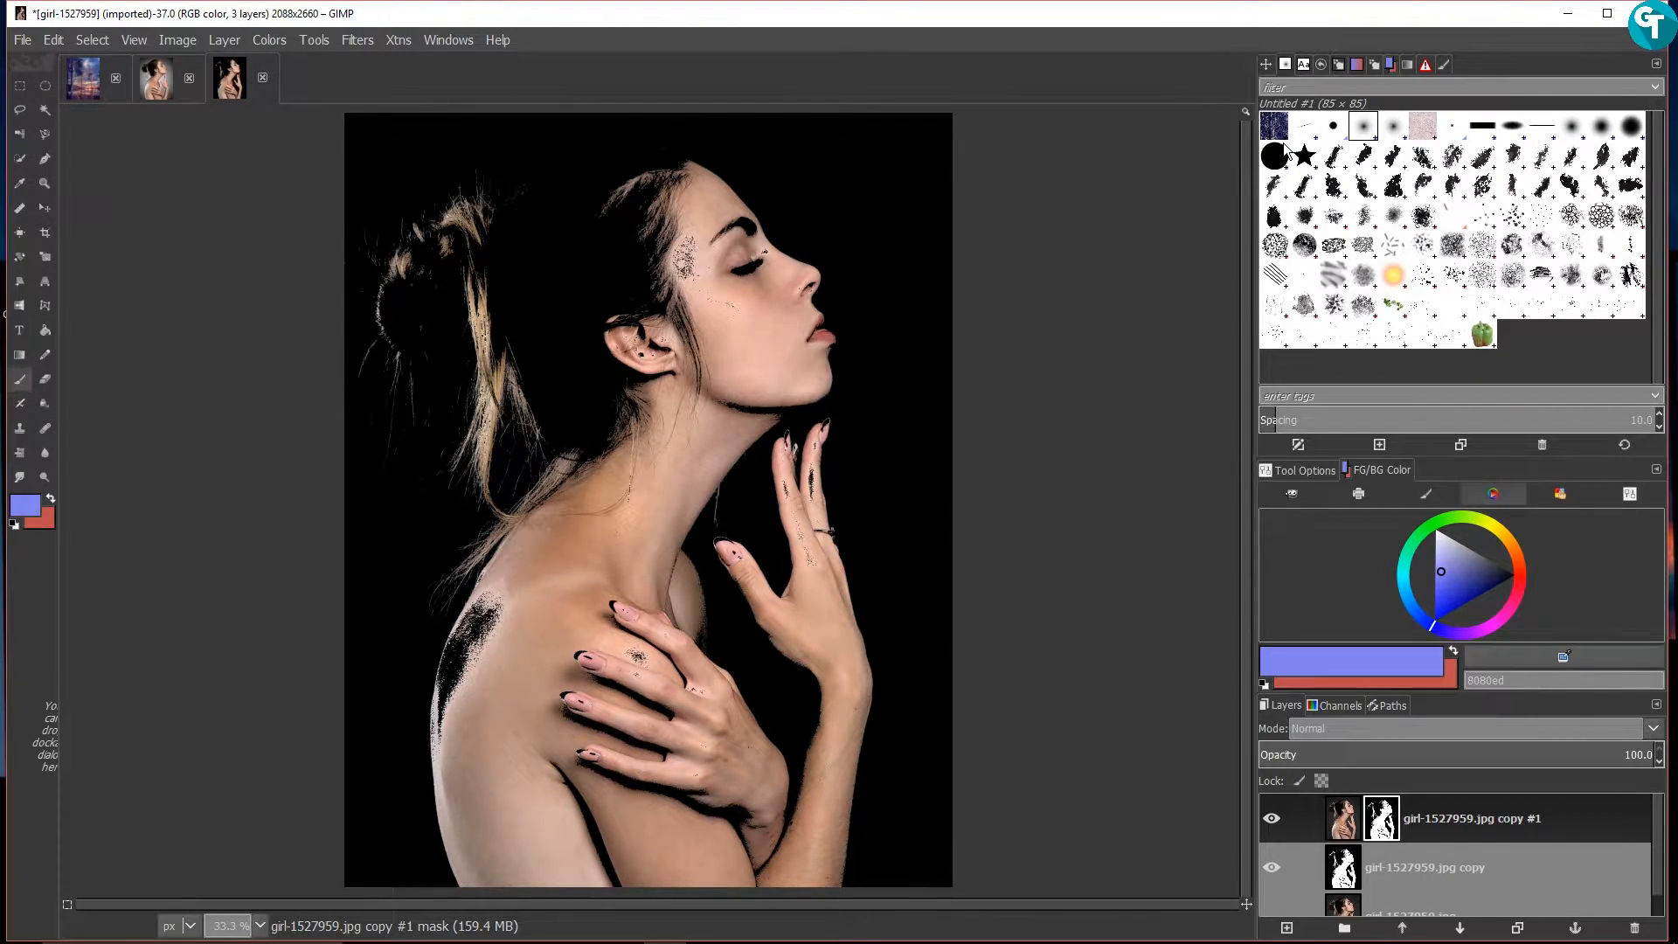
pyautogui.click(1334, 126)
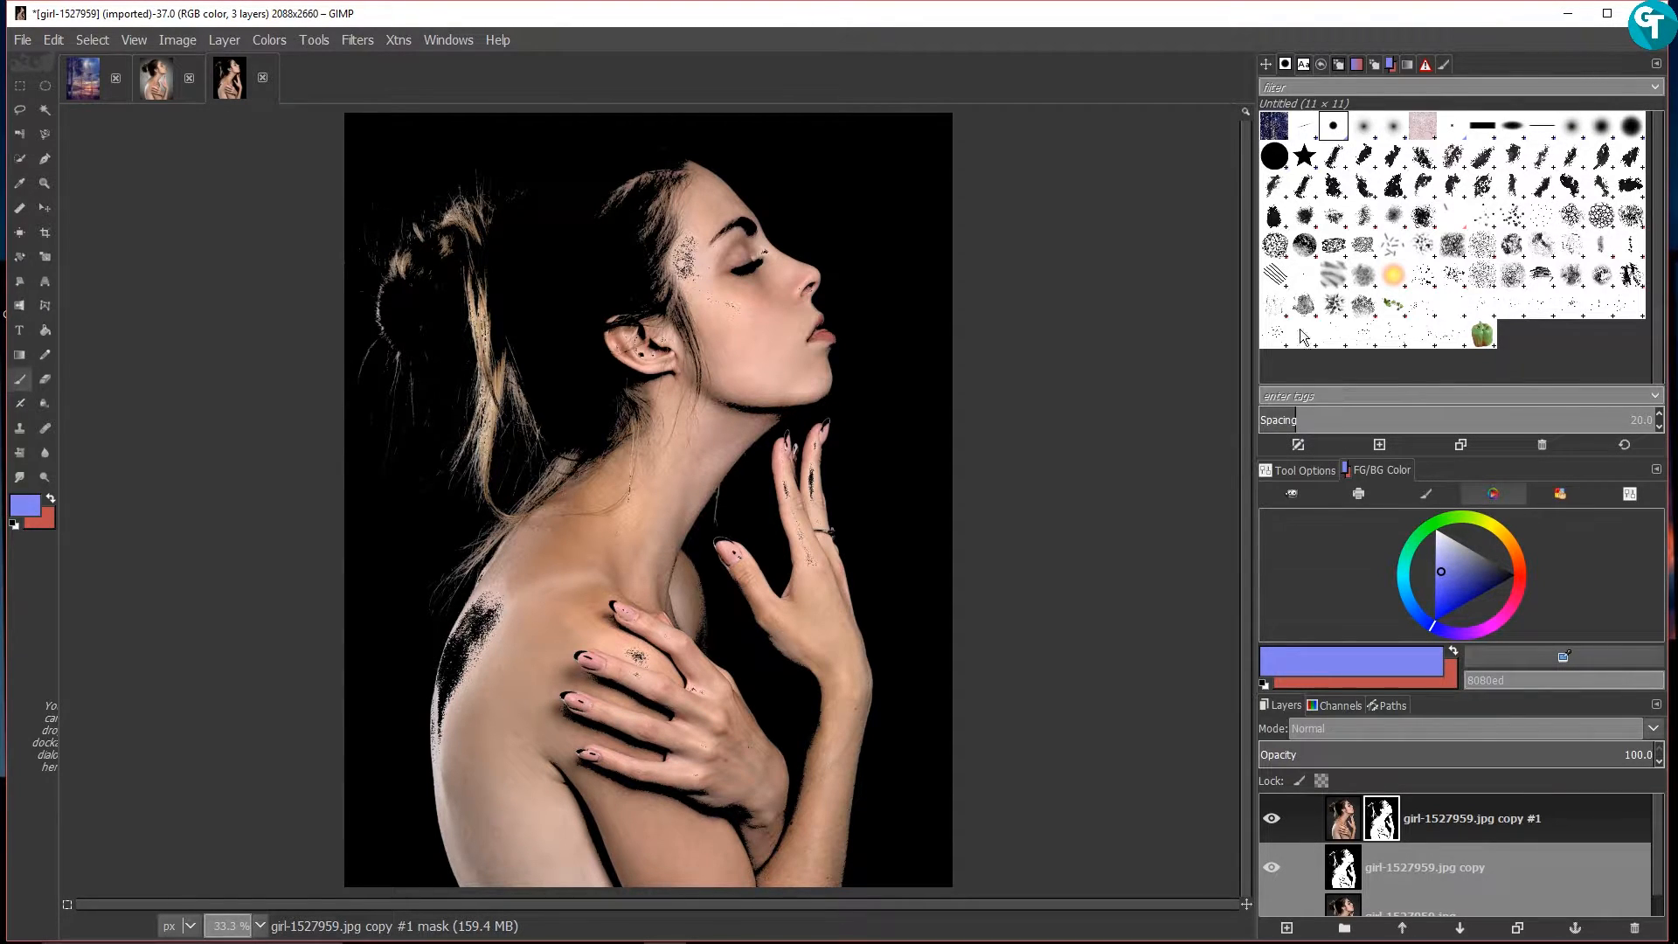
pyautogui.click(1297, 446)
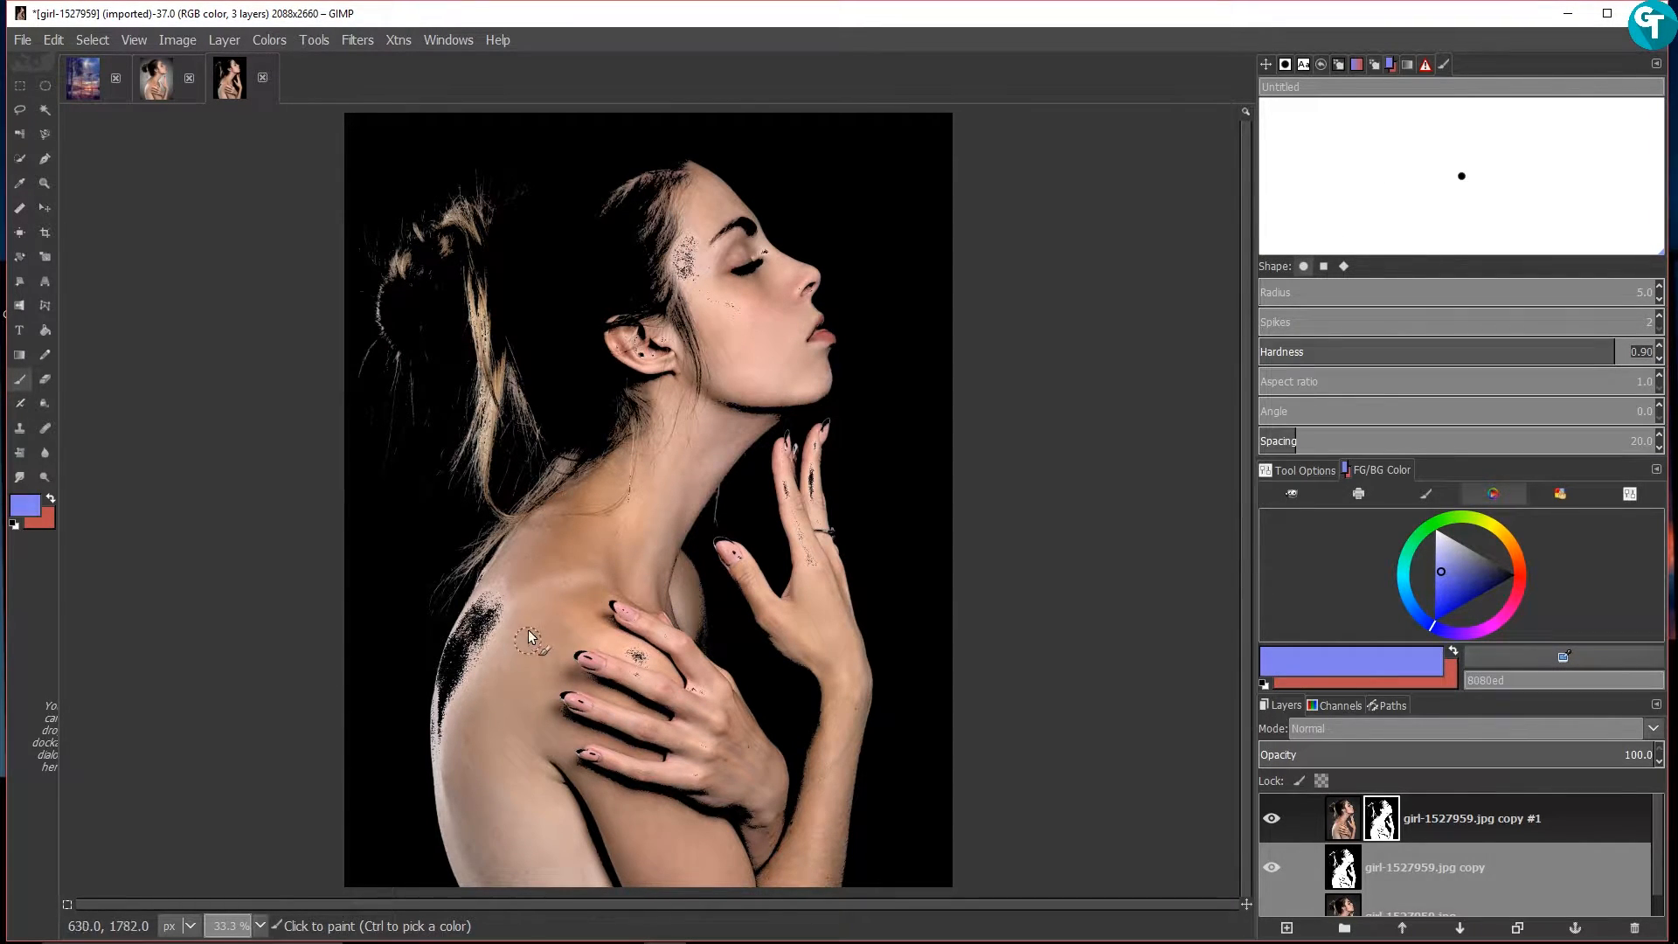
# Paint the mask white over the shoulder patch, fingertips and ear, using the default colors swapped so white is the foreground
pyautogui.click(516, 597)
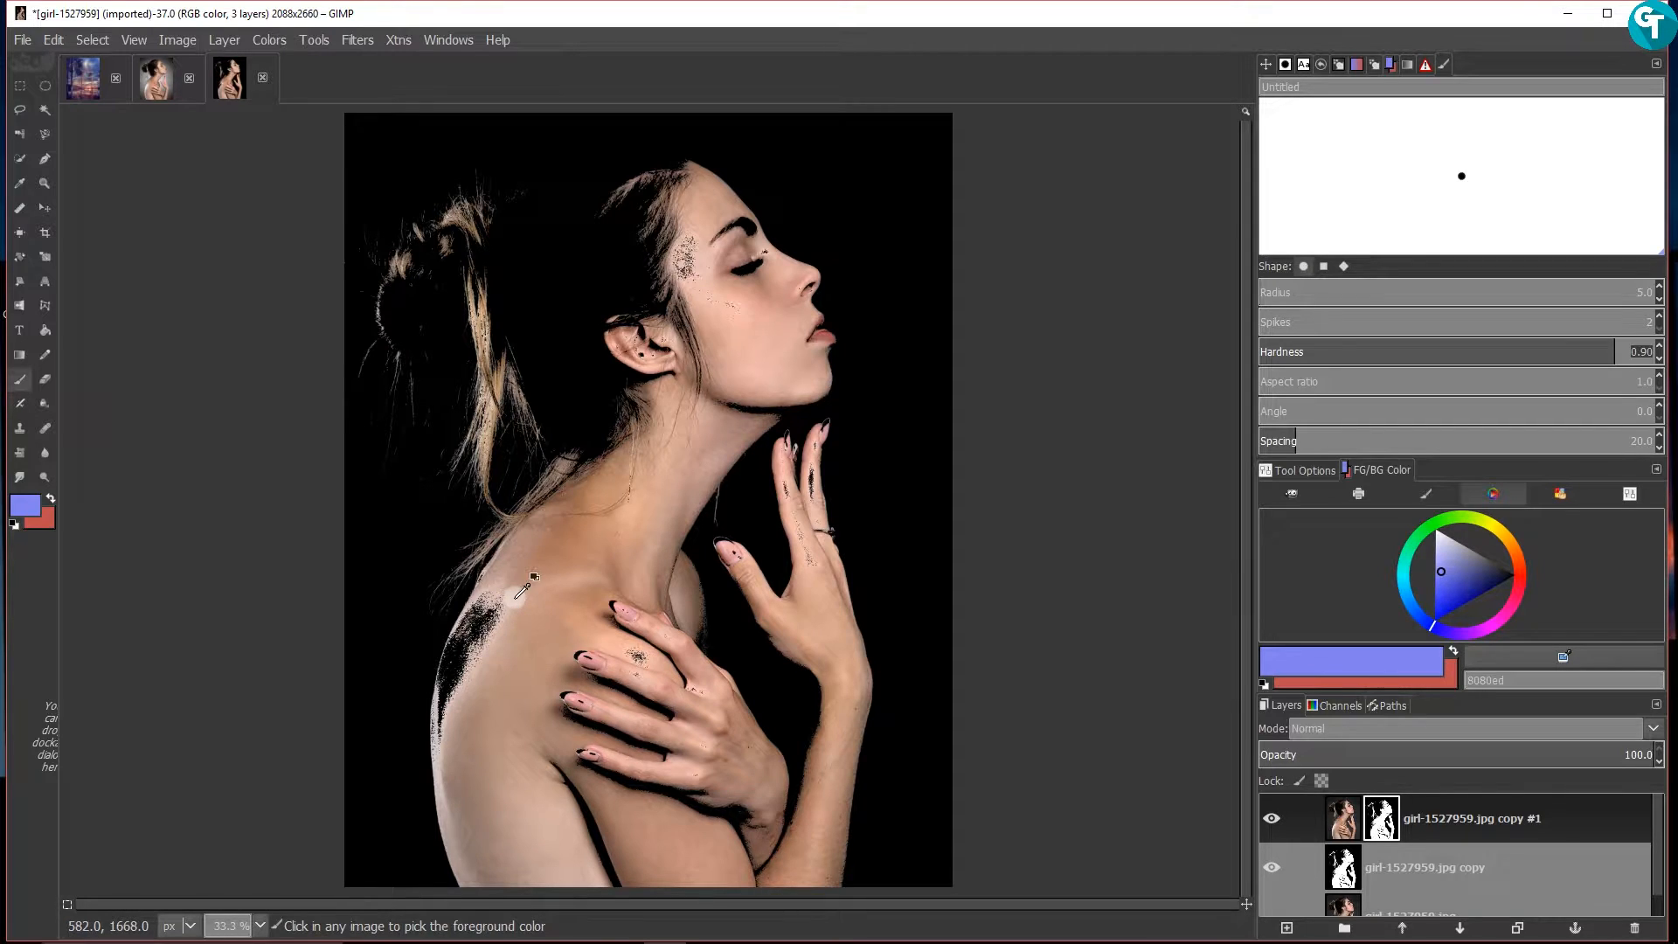
pyautogui.hotkey('ctrl', 'z')
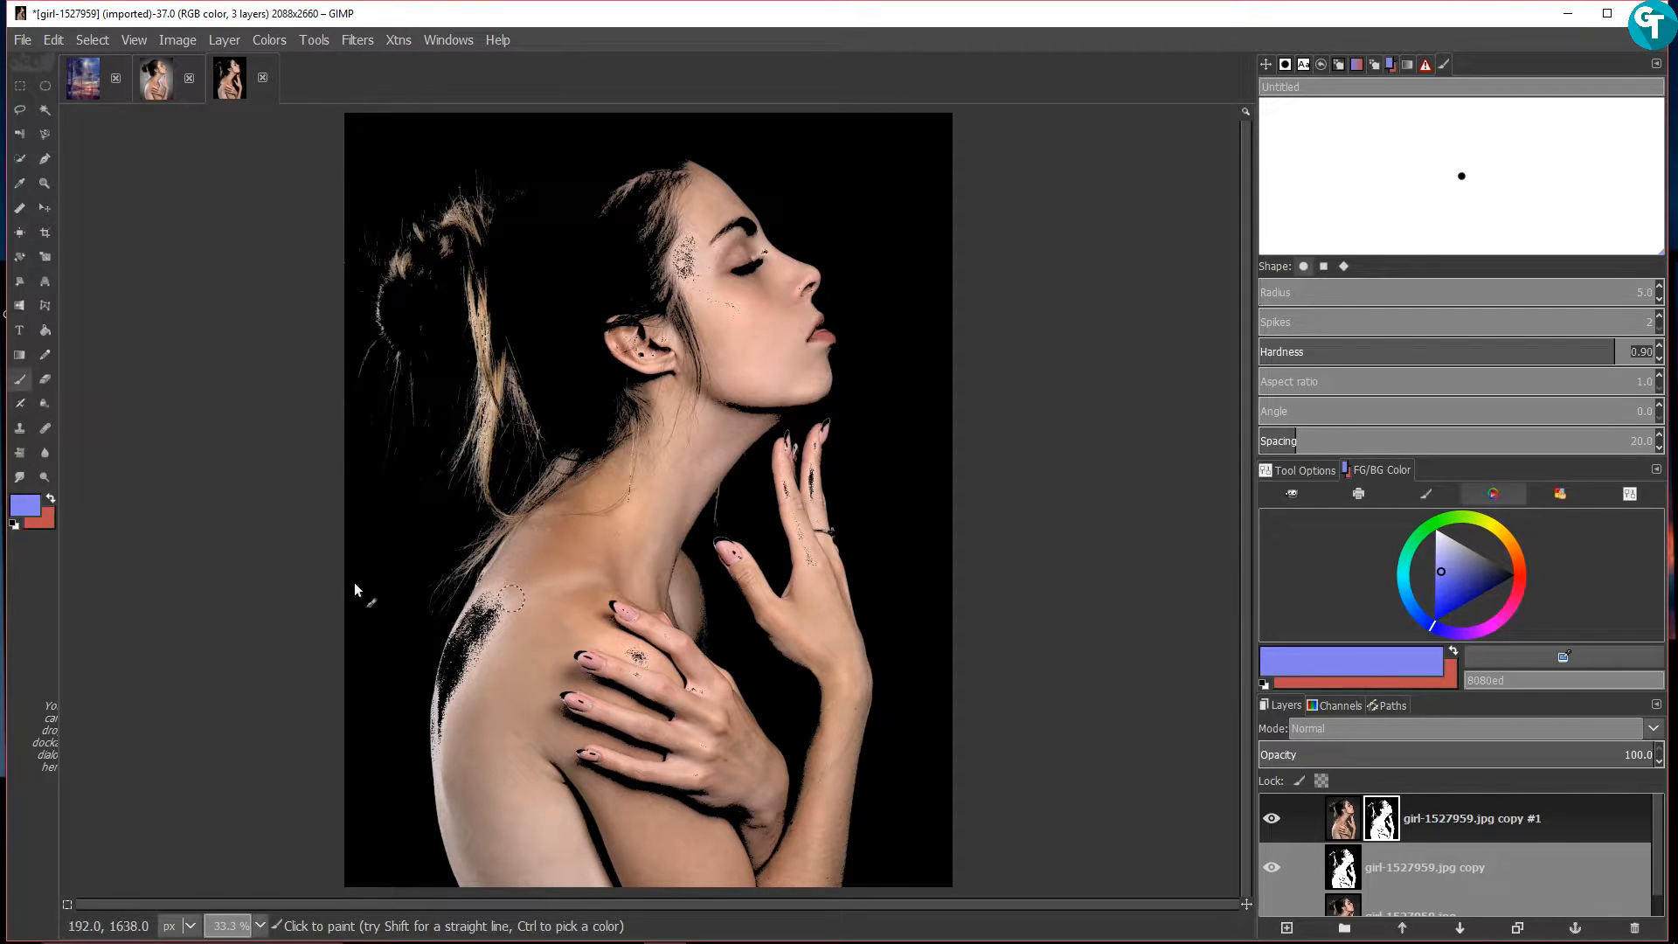
pyautogui.click(14, 525)
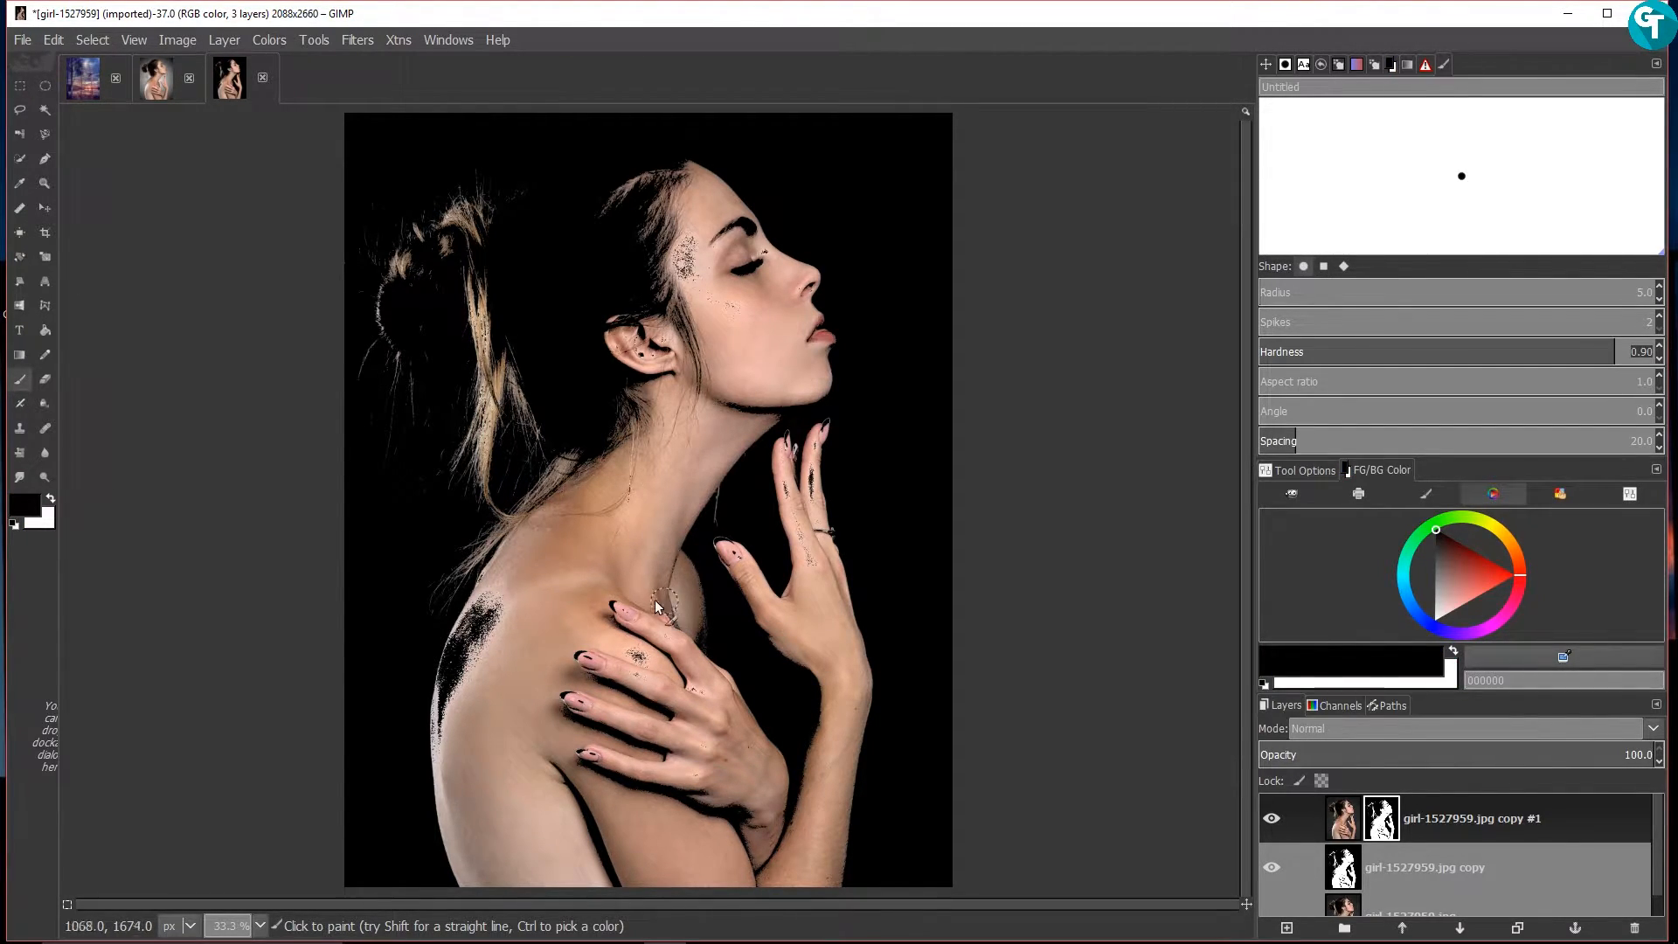
pyautogui.press('x')
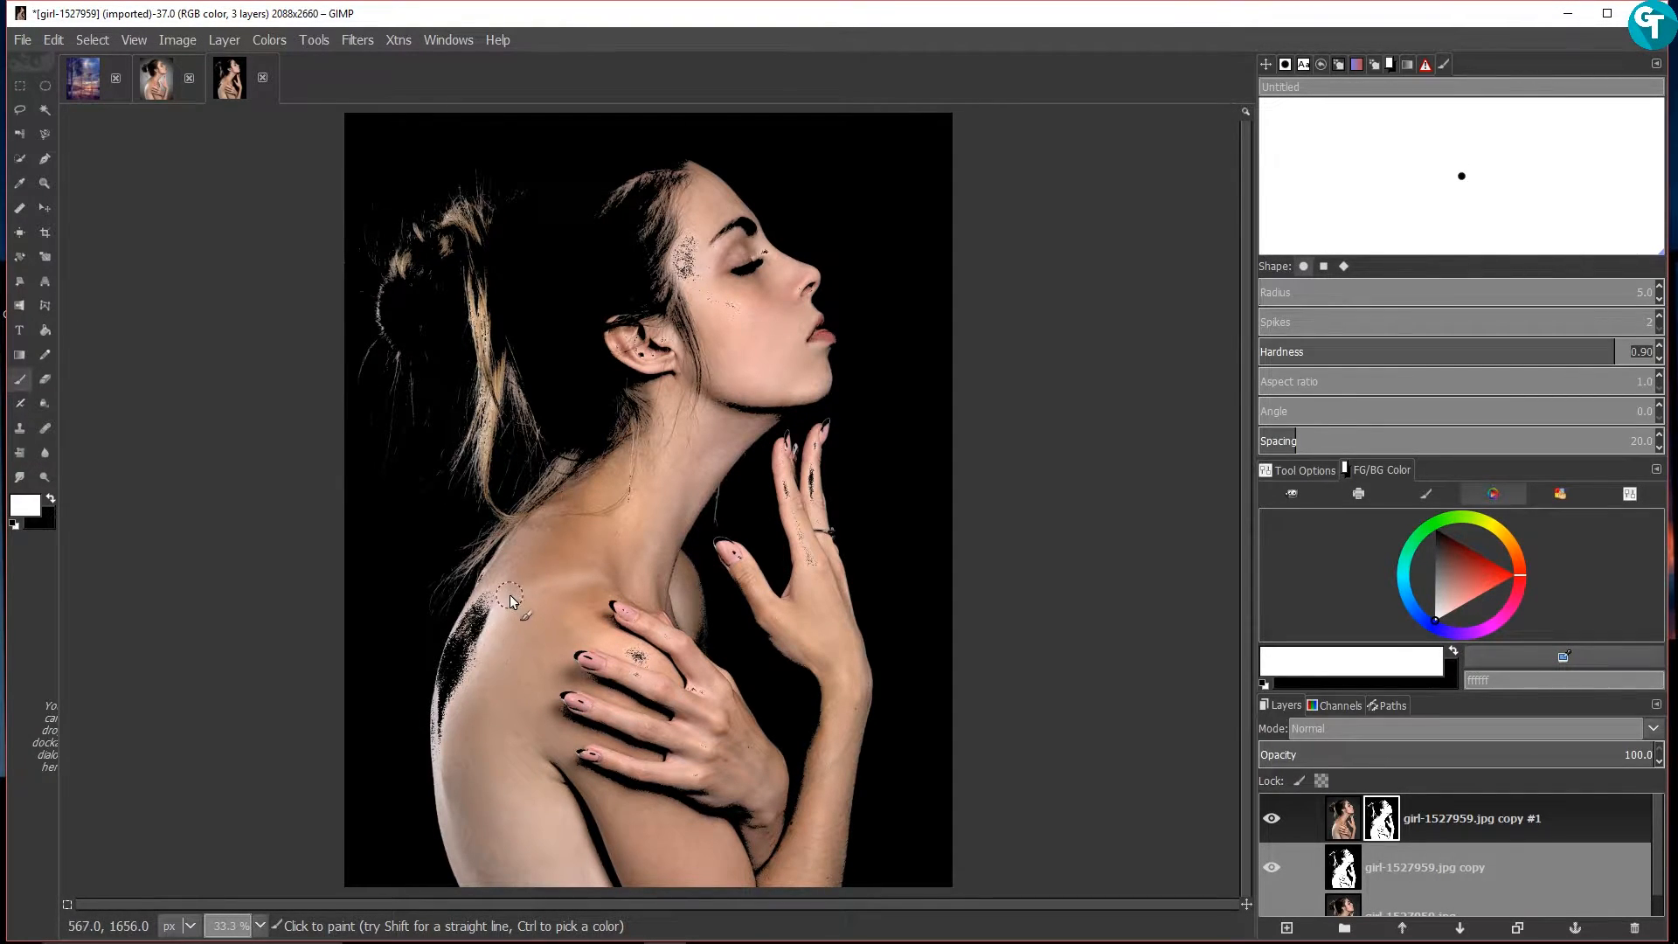
pyautogui.moveTo(495, 600)
pyautogui.mouseDown()
pyautogui.moveTo(468, 697)
pyautogui.moveTo(481, 601)
pyautogui.mouseUp()
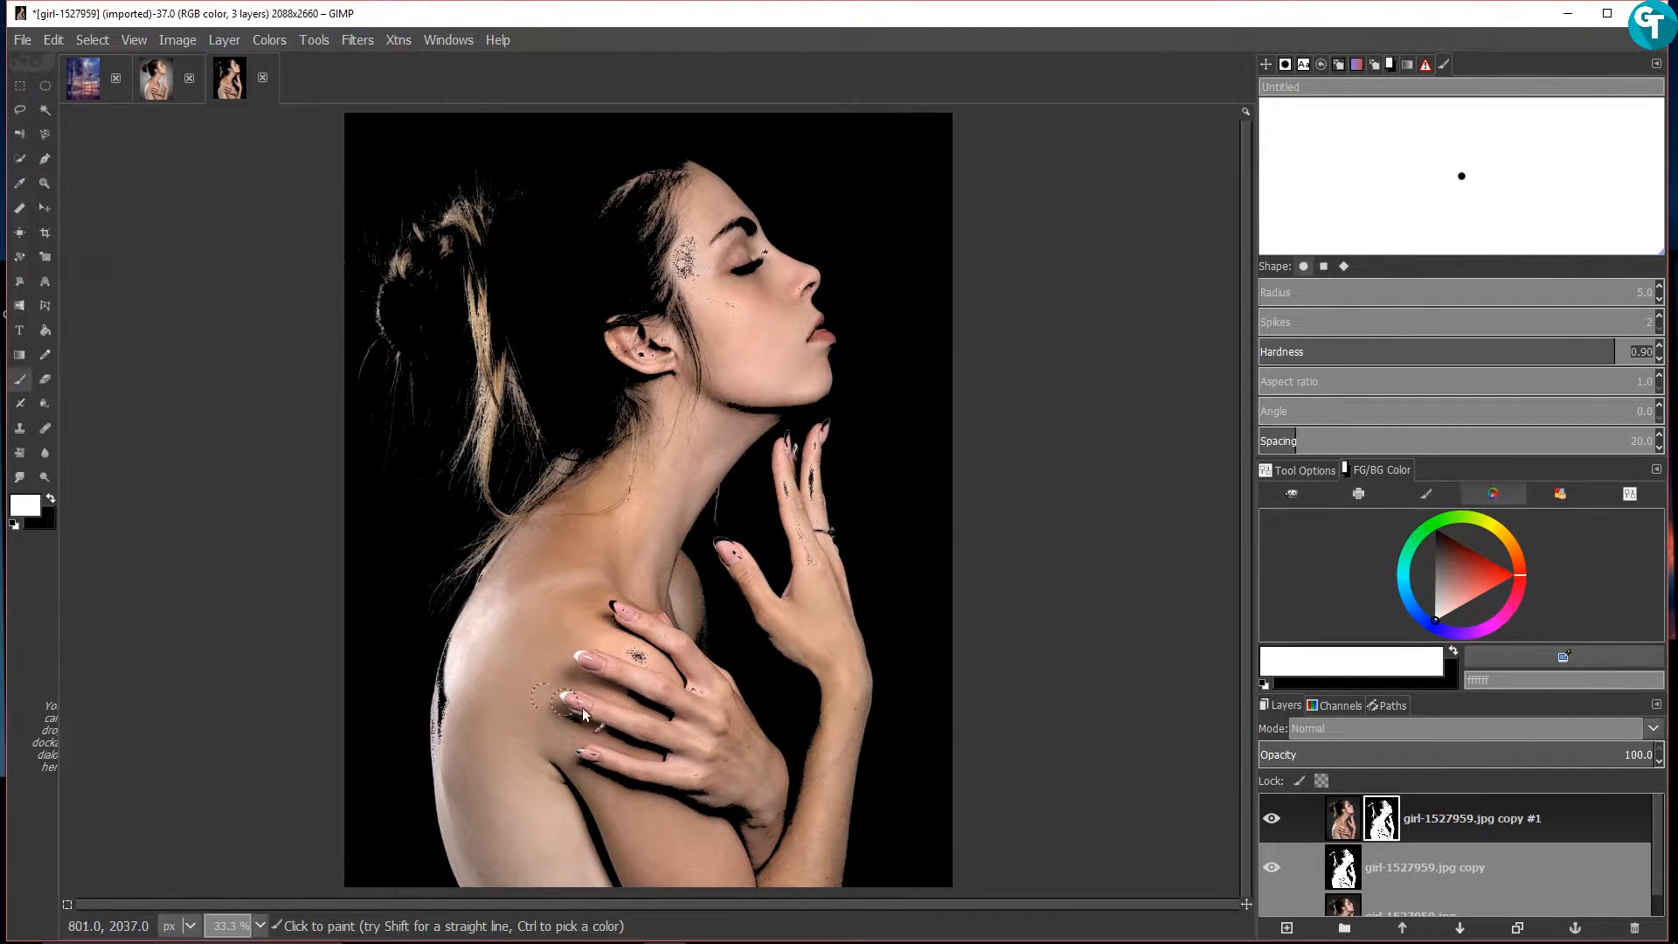
pyautogui.moveTo(519, 719)
pyautogui.mouseDown()
pyautogui.moveTo(601, 835)
pyautogui.moveTo(595, 869)
pyautogui.moveTo(595, 846)
pyautogui.mouseUp()
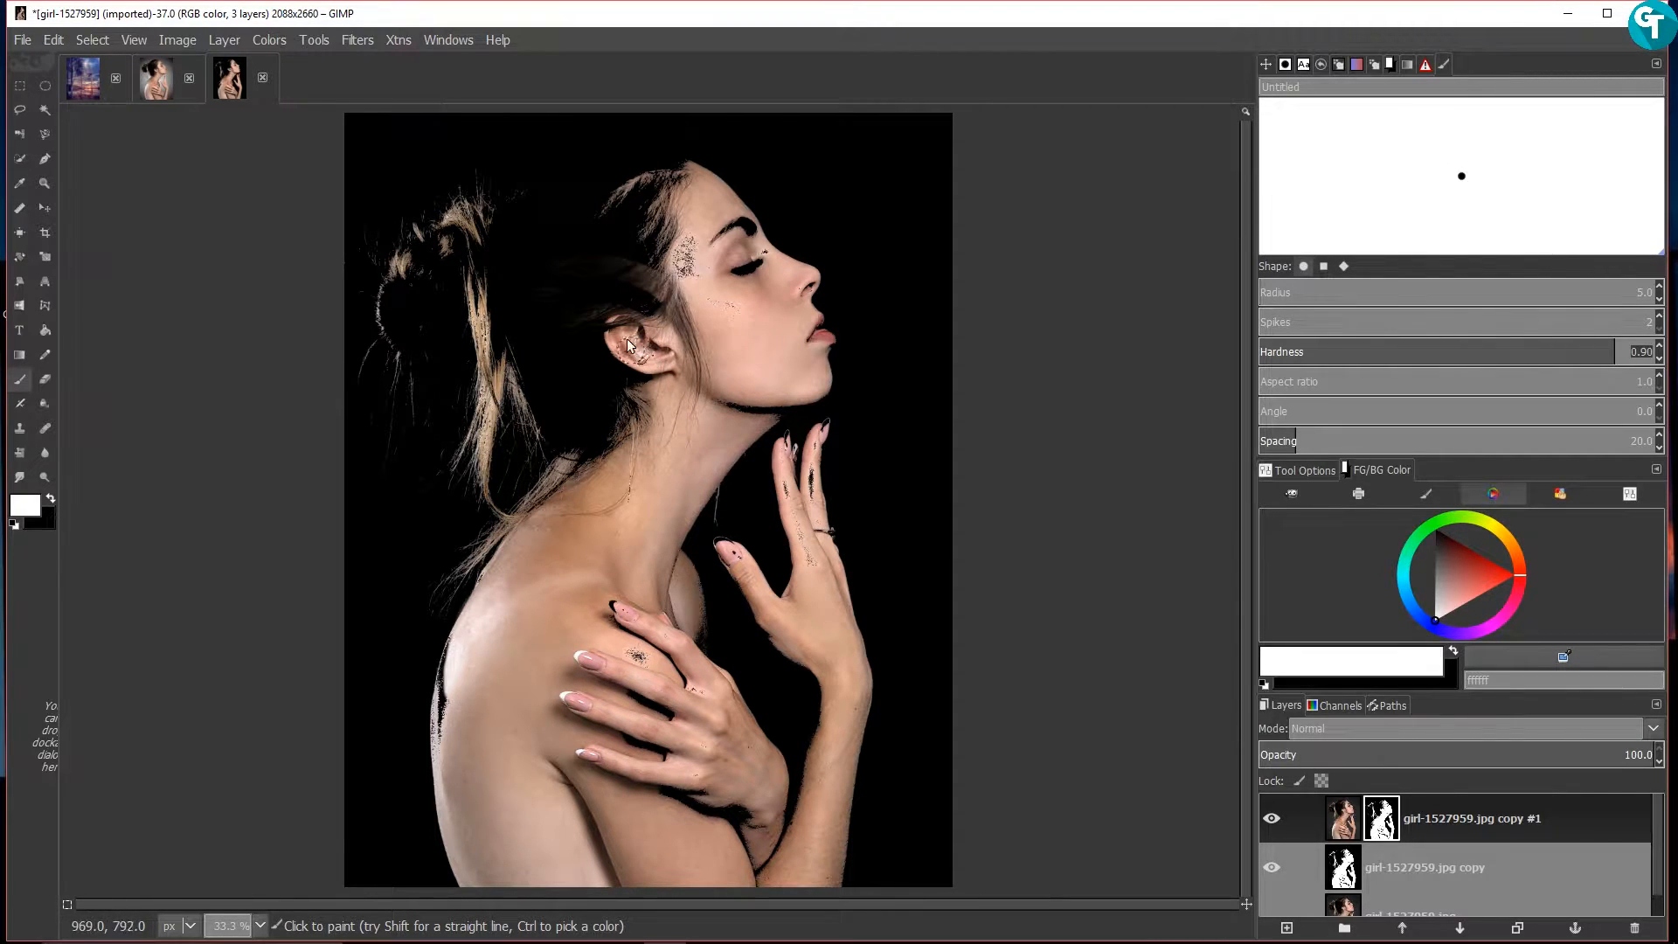
# Try to restore the temple, eye area, nose and jawline by painting white on the mask
pyautogui.scroll(2, 651, 349)
pyautogui.moveTo(672, 236)
pyautogui.mouseDown()
pyautogui.moveTo(782, 215)
pyautogui.moveTo(668, 399)
pyautogui.moveTo(659, 462)
pyautogui.mouseUp()
pyautogui.moveTo(685, 381)
pyautogui.mouseDown()
pyautogui.moveTo(691, 449)
pyautogui.moveTo(720, 418)
pyautogui.moveTo(714, 463)
pyautogui.moveTo(780, 439)
pyautogui.moveTo(747, 506)
pyautogui.mouseUp()
pyautogui.moveTo(799, 376)
pyautogui.mouseDown()
pyautogui.moveTo(826, 358)
pyautogui.moveTo(873, 455)
pyautogui.mouseUp()
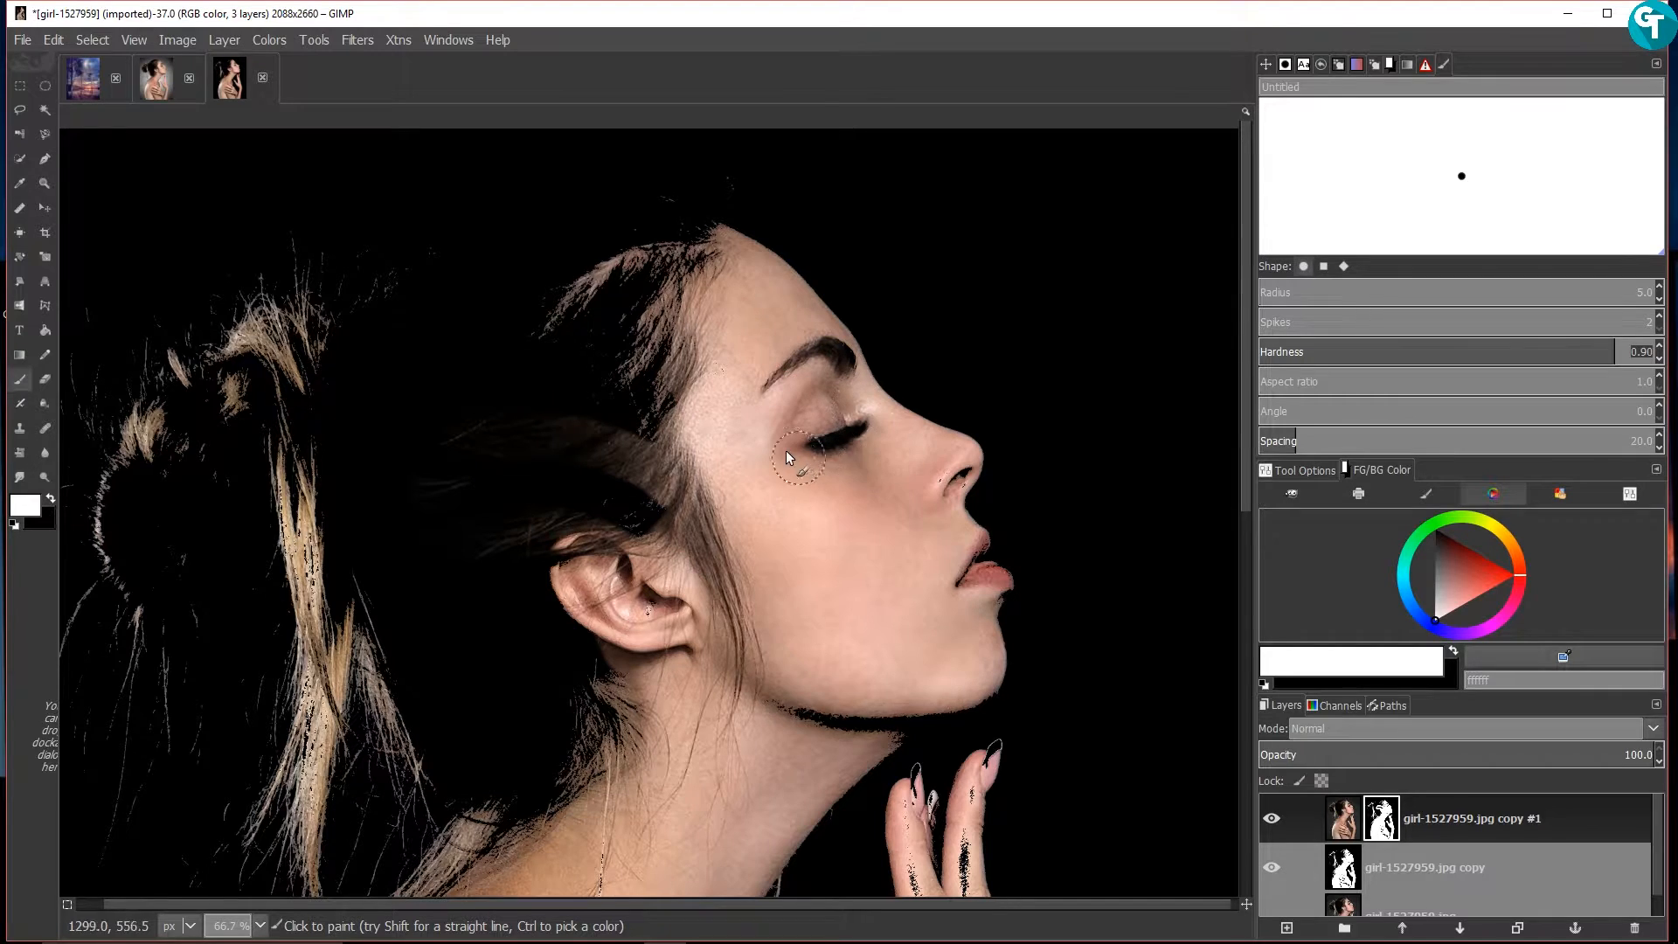
pyautogui.click(944, 500)
pyautogui.moveTo(762, 709); pyautogui.dragTo(956, 718)
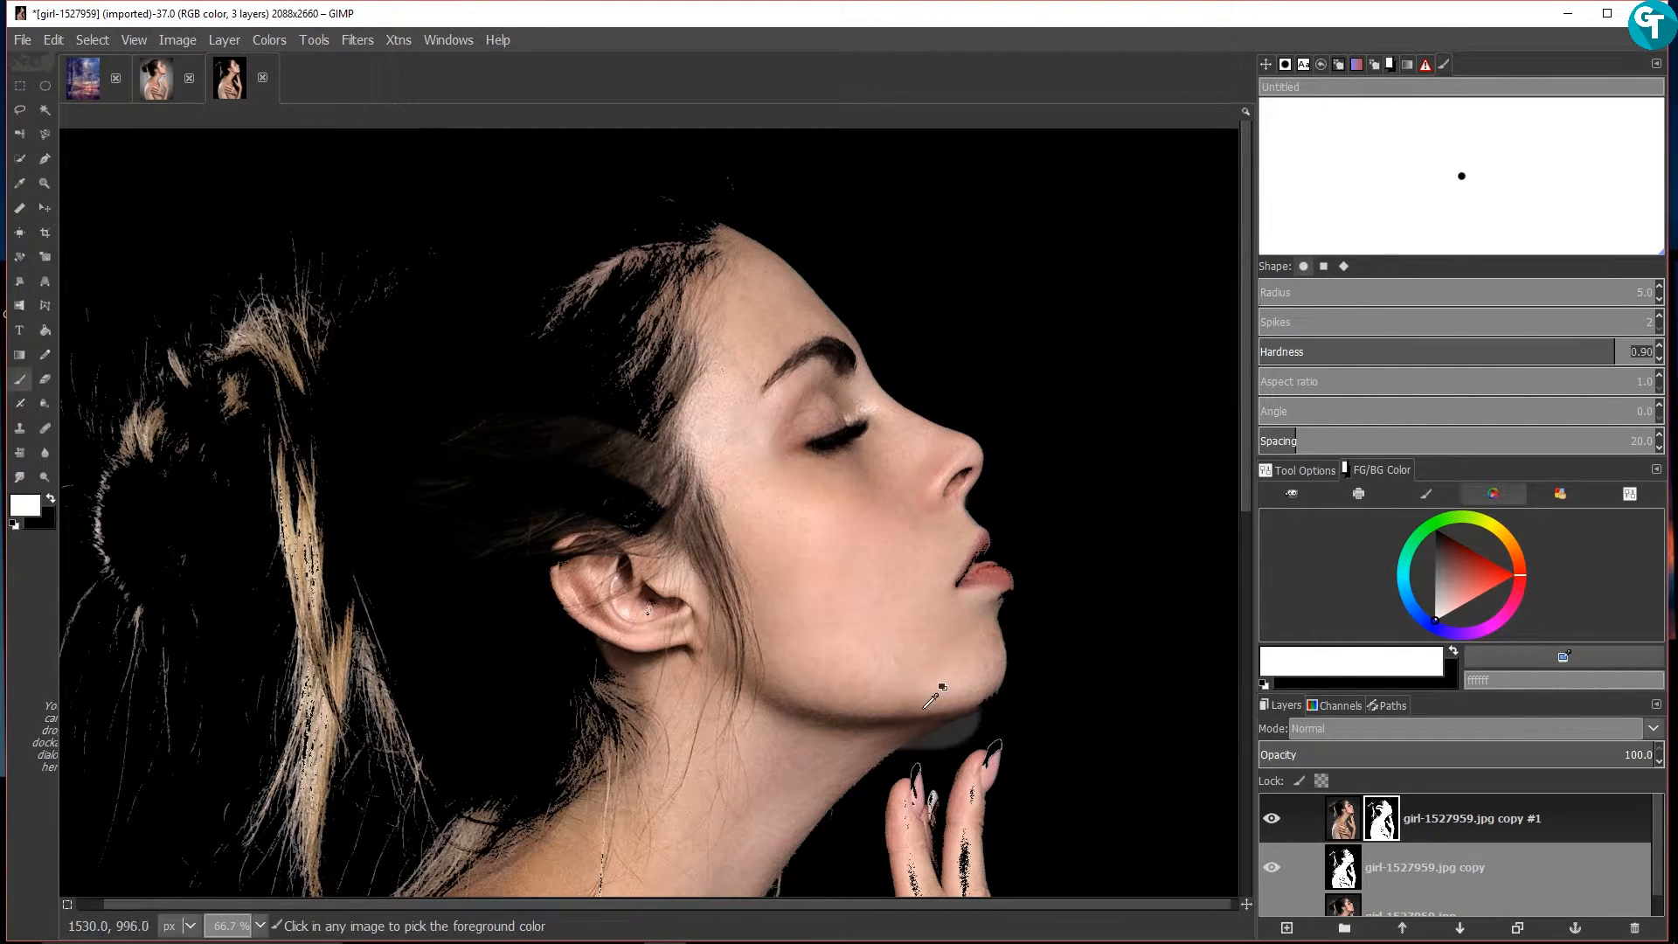
pyautogui.hotkey('ctrl', 'z')
# Paint the mask white along the jawline, the speckled cheek and temple, and the hair above the forehead
pyautogui.moveTo(866, 707); pyautogui.dragTo(851, 703)
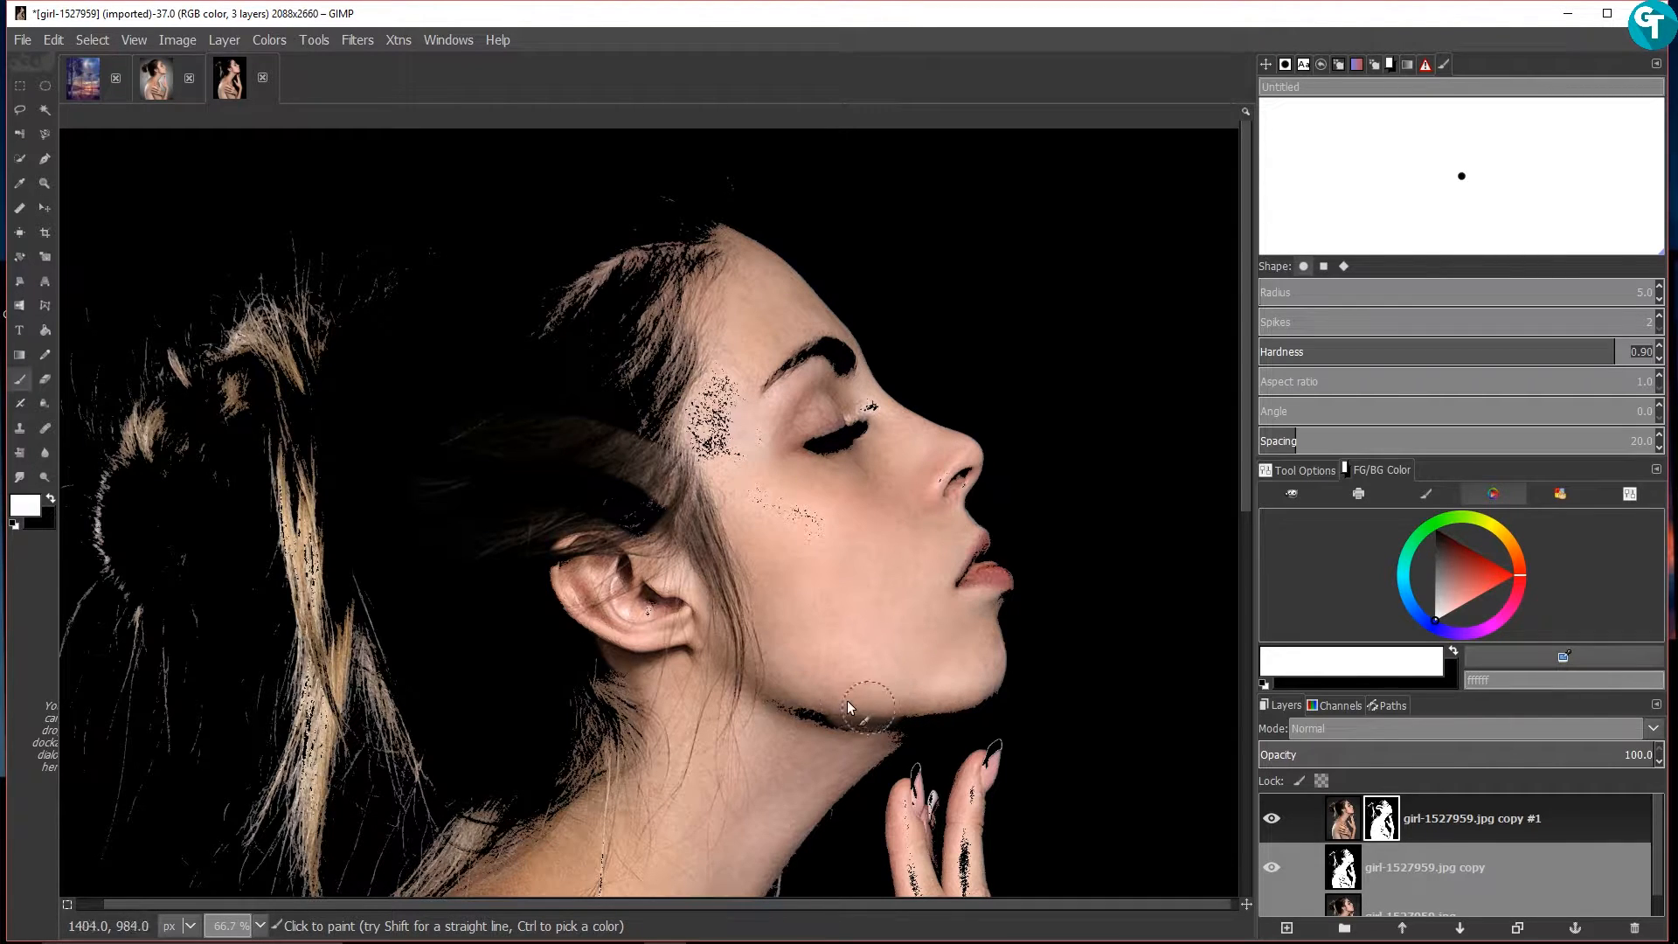
pyautogui.moveTo(814, 515)
pyautogui.mouseDown()
pyautogui.moveTo(749, 470)
pyautogui.moveTo(758, 403)
pyautogui.moveTo(691, 431)
pyautogui.mouseUp()
pyautogui.press('[')
pyautogui.moveTo(673, 344)
pyautogui.mouseDown()
pyautogui.moveTo(670, 397)
pyautogui.moveTo(640, 357)
pyautogui.moveTo(628, 407)
pyautogui.moveTo(668, 400)
pyautogui.moveTo(626, 424)
pyautogui.moveTo(672, 443)
pyautogui.moveTo(620, 370)
pyautogui.moveTo(692, 257)
pyautogui.mouseUp()
pyautogui.moveTo(595, 308); pyautogui.dragTo(464, 344)
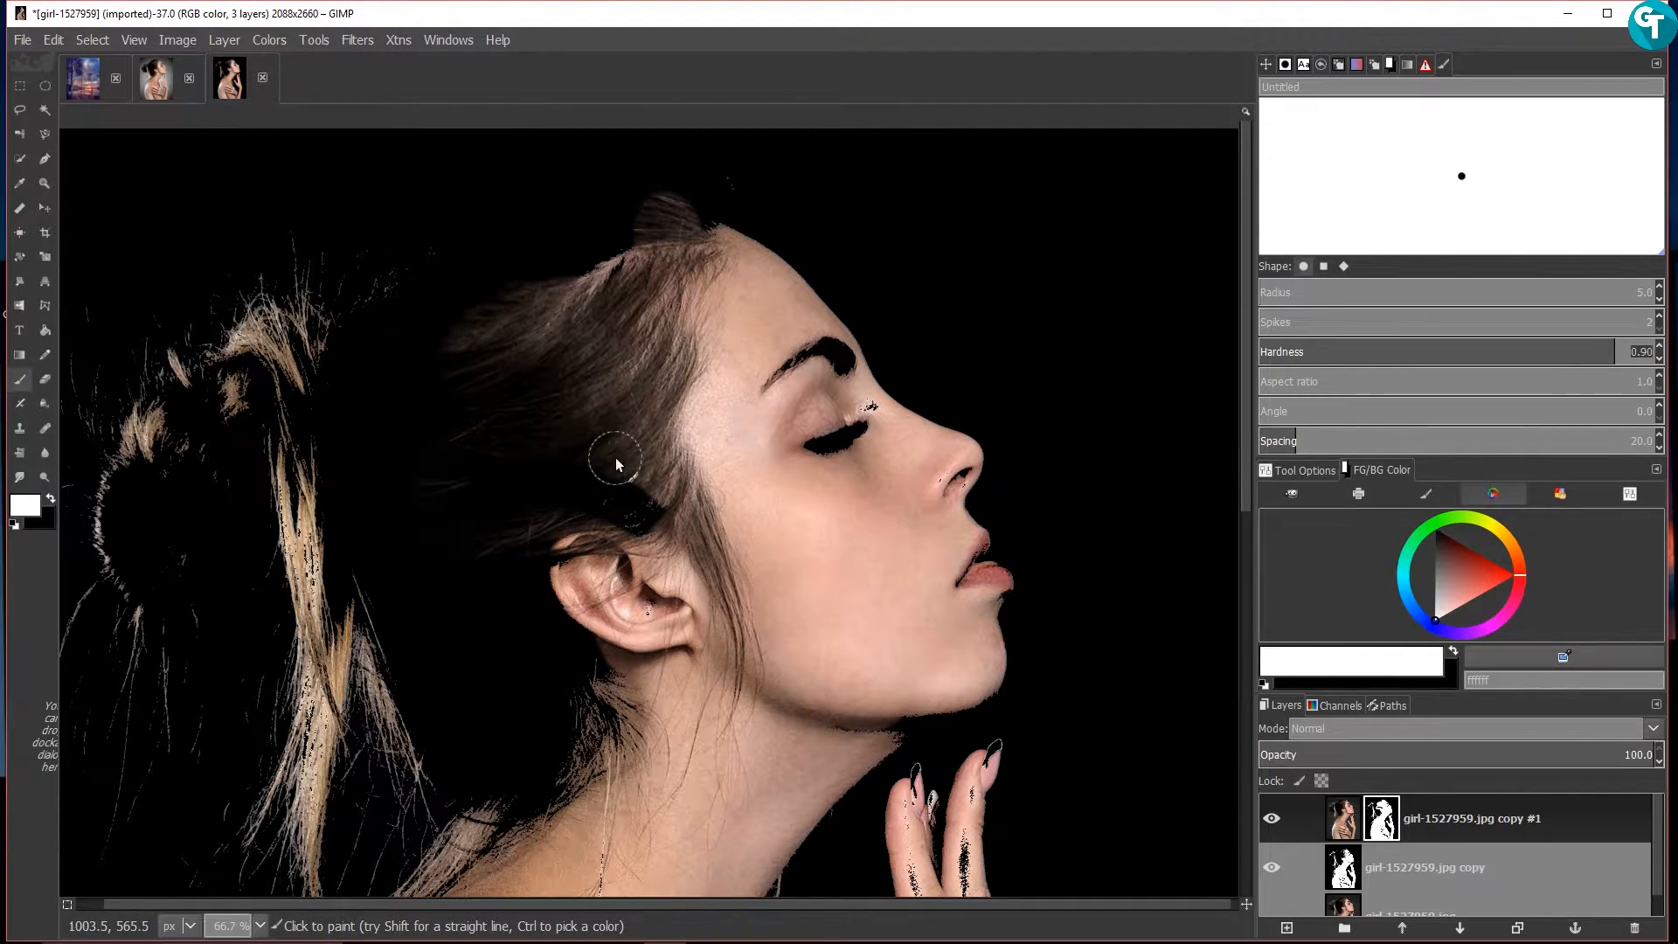
# Paint the mask white over the dark hair above and behind the ear and down to the nape
pyautogui.moveTo(663, 526)
pyautogui.mouseDown()
pyautogui.moveTo(547, 481)
pyautogui.moveTo(531, 547)
pyautogui.moveTo(416, 506)
pyautogui.mouseUp()
pyautogui.moveTo(391, 401)
pyautogui.mouseDown()
pyautogui.moveTo(364, 464)
pyautogui.moveTo(372, 565)
pyautogui.moveTo(329, 525)
pyautogui.moveTo(326, 412)
pyautogui.moveTo(367, 631)
pyautogui.moveTo(333, 539)
pyautogui.moveTo(412, 700)
pyautogui.mouseUp()
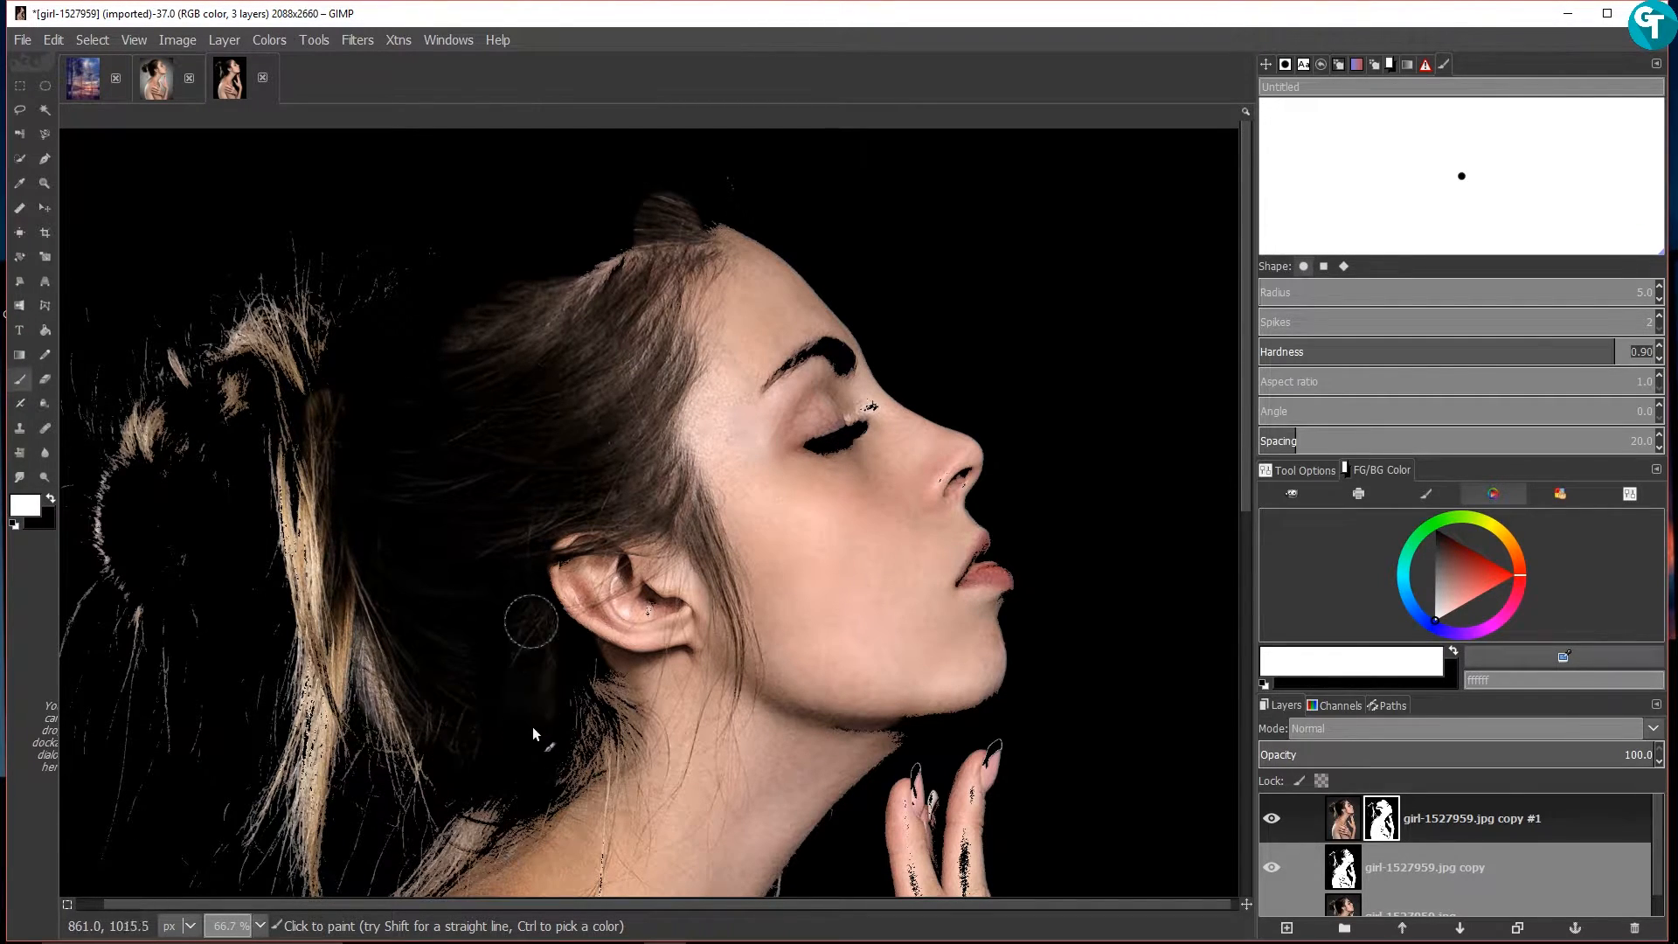
pyautogui.moveTo(575, 711); pyautogui.dragTo(528, 795)
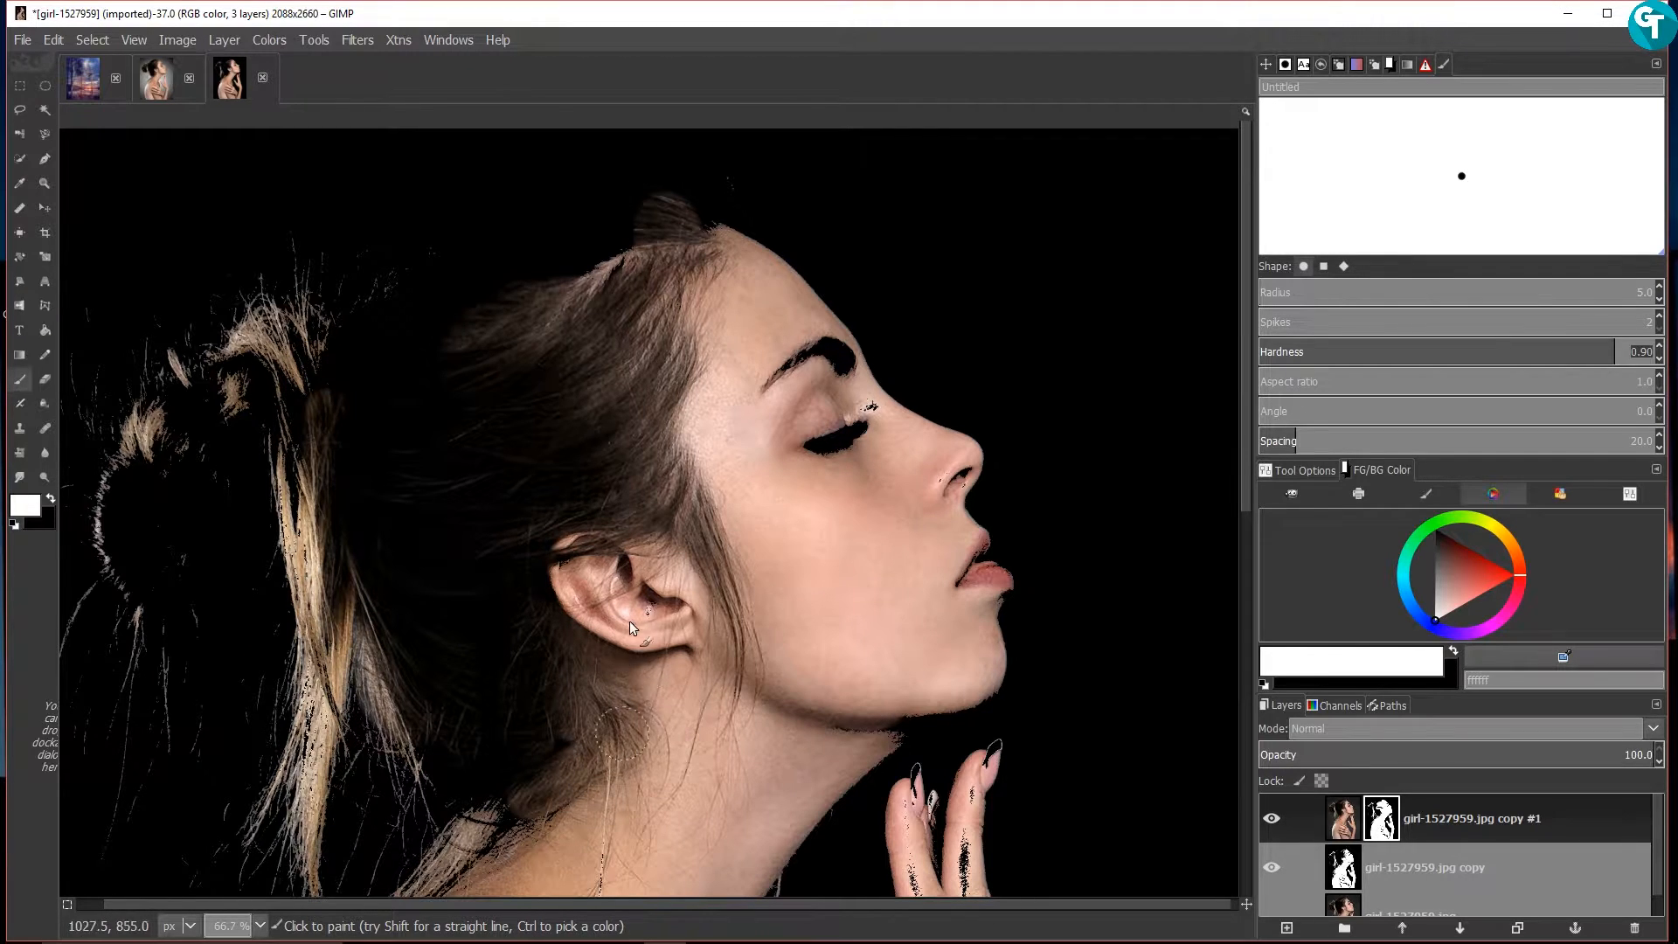
pyautogui.moveTo(526, 540); pyautogui.dragTo(572, 557)
# Paint the mask white over the hair bun and the strands around it at the back of the head
pyautogui.moveTo(808, 415); pyautogui.dragTo(860, 343)
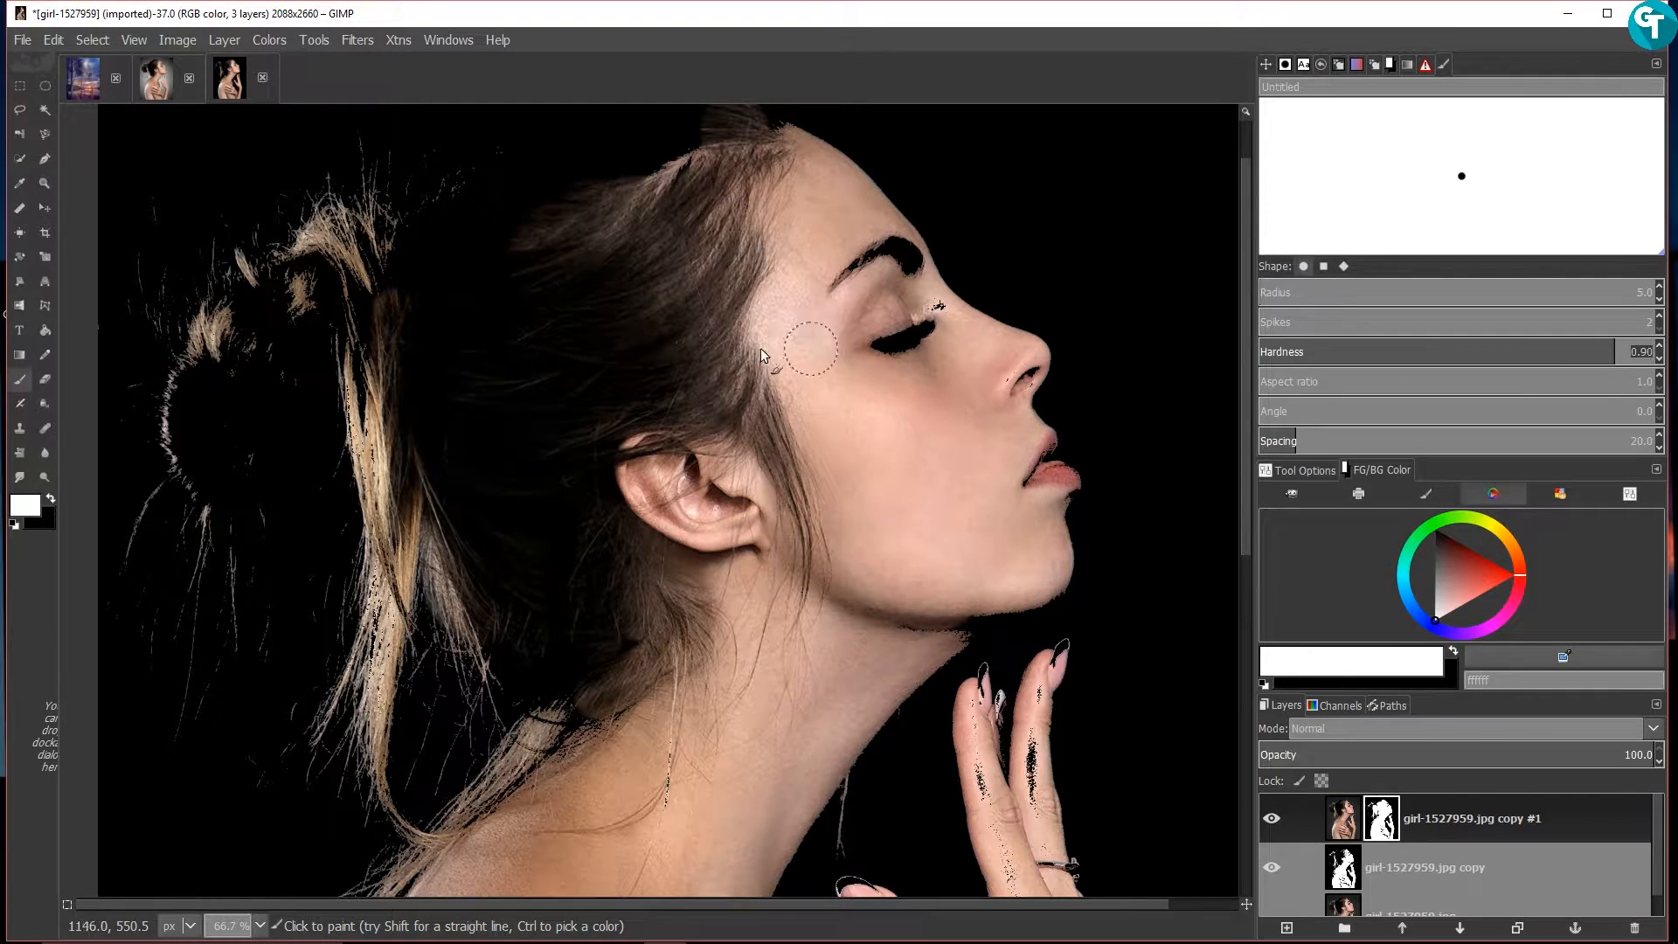
pyautogui.moveTo(503, 334); pyautogui.dragTo(624, 412)
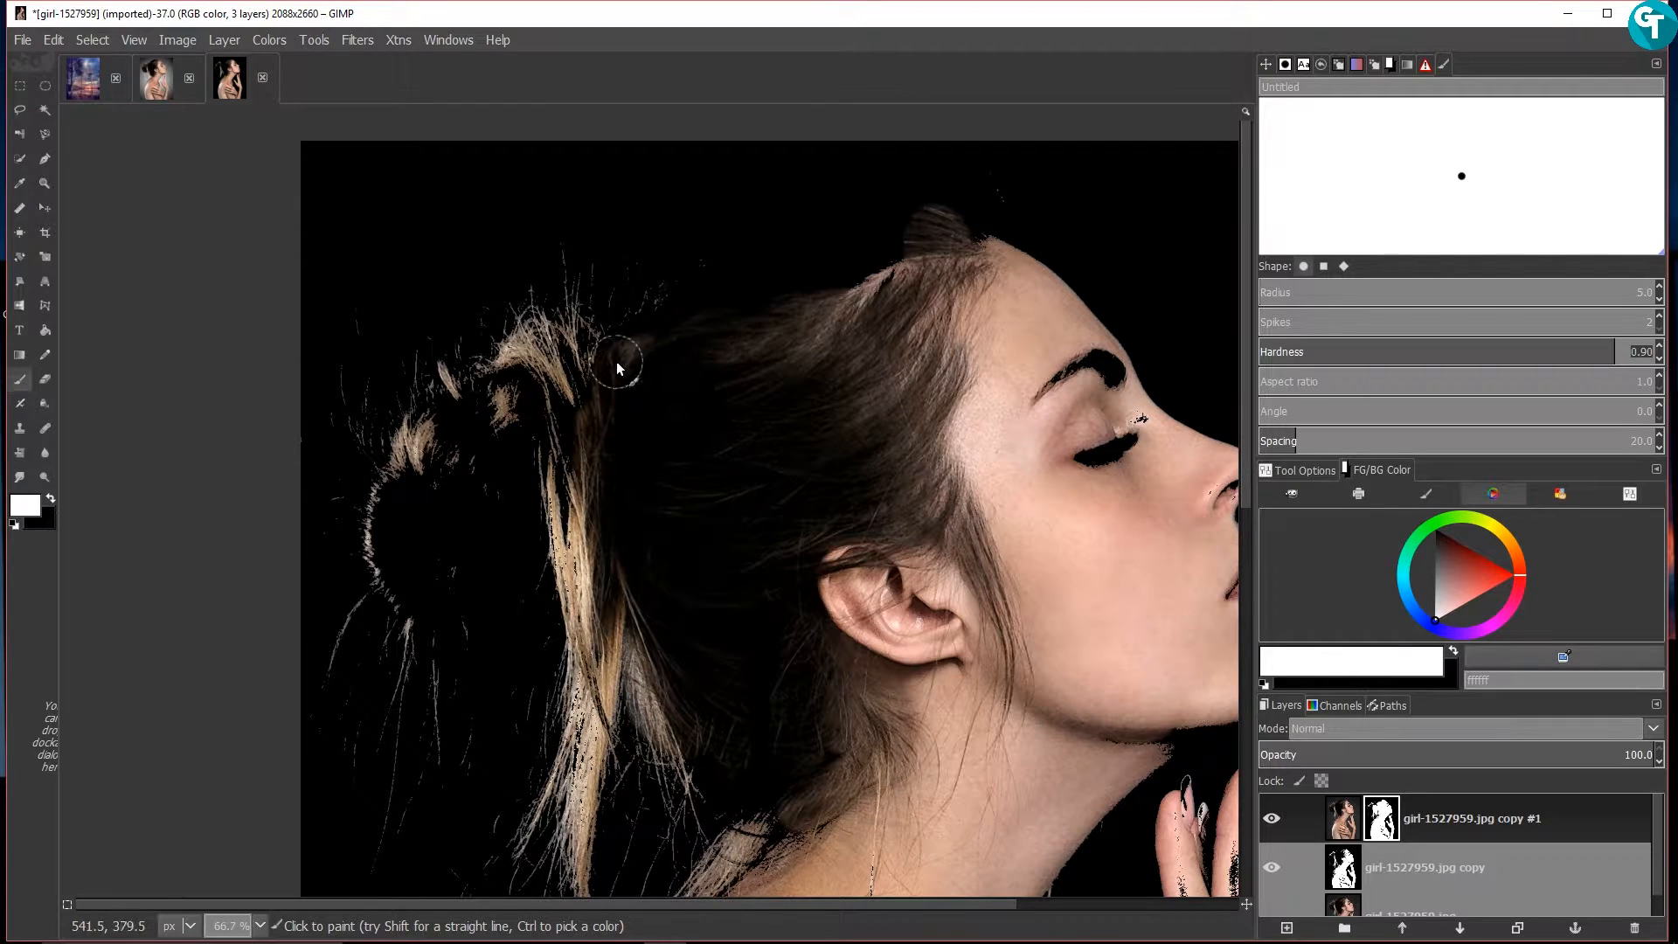
pyautogui.moveTo(577, 386)
pyautogui.mouseDown()
pyautogui.moveTo(439, 446)
pyautogui.moveTo(534, 430)
pyautogui.moveTo(566, 507)
pyautogui.mouseUp()
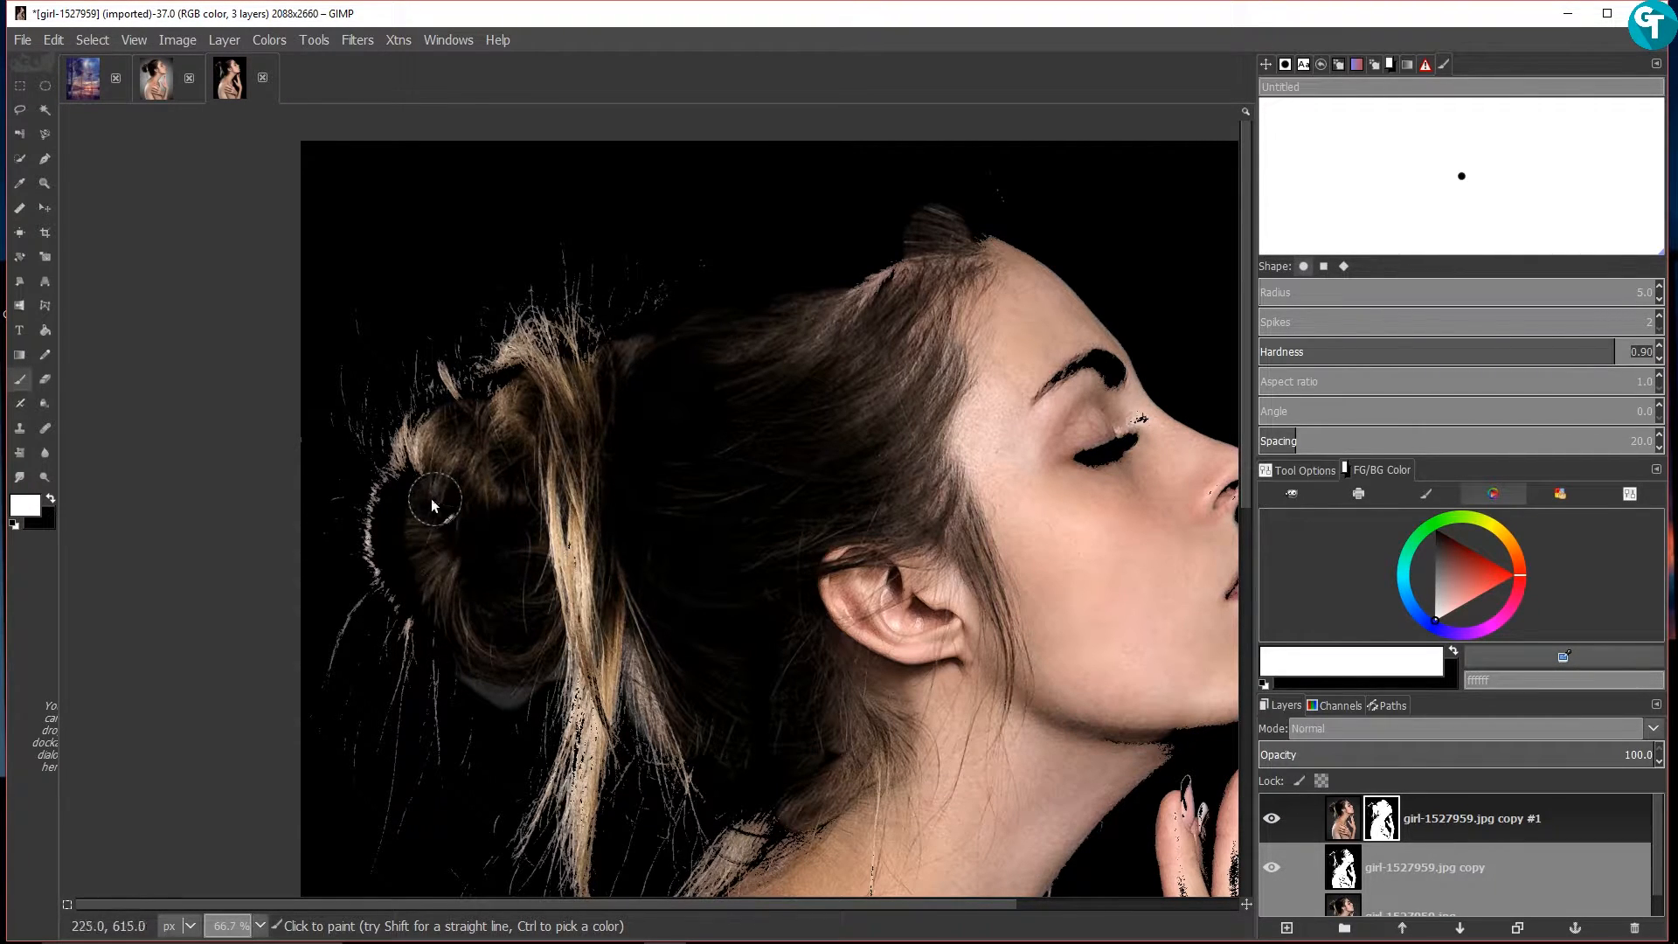
pyautogui.moveTo(404, 546)
pyautogui.mouseDown()
pyautogui.moveTo(464, 436)
pyautogui.moveTo(598, 374)
pyautogui.mouseUp()
# Paint the mask white along the crown hair up to the hairline and over the eyebrow and eyelashes
pyautogui.moveTo(864, 279); pyautogui.dragTo(548, 382)
pyautogui.click(156, 78)
pyautogui.click(230, 79)
pyautogui.moveTo(548, 383); pyautogui.dragTo(848, 312)
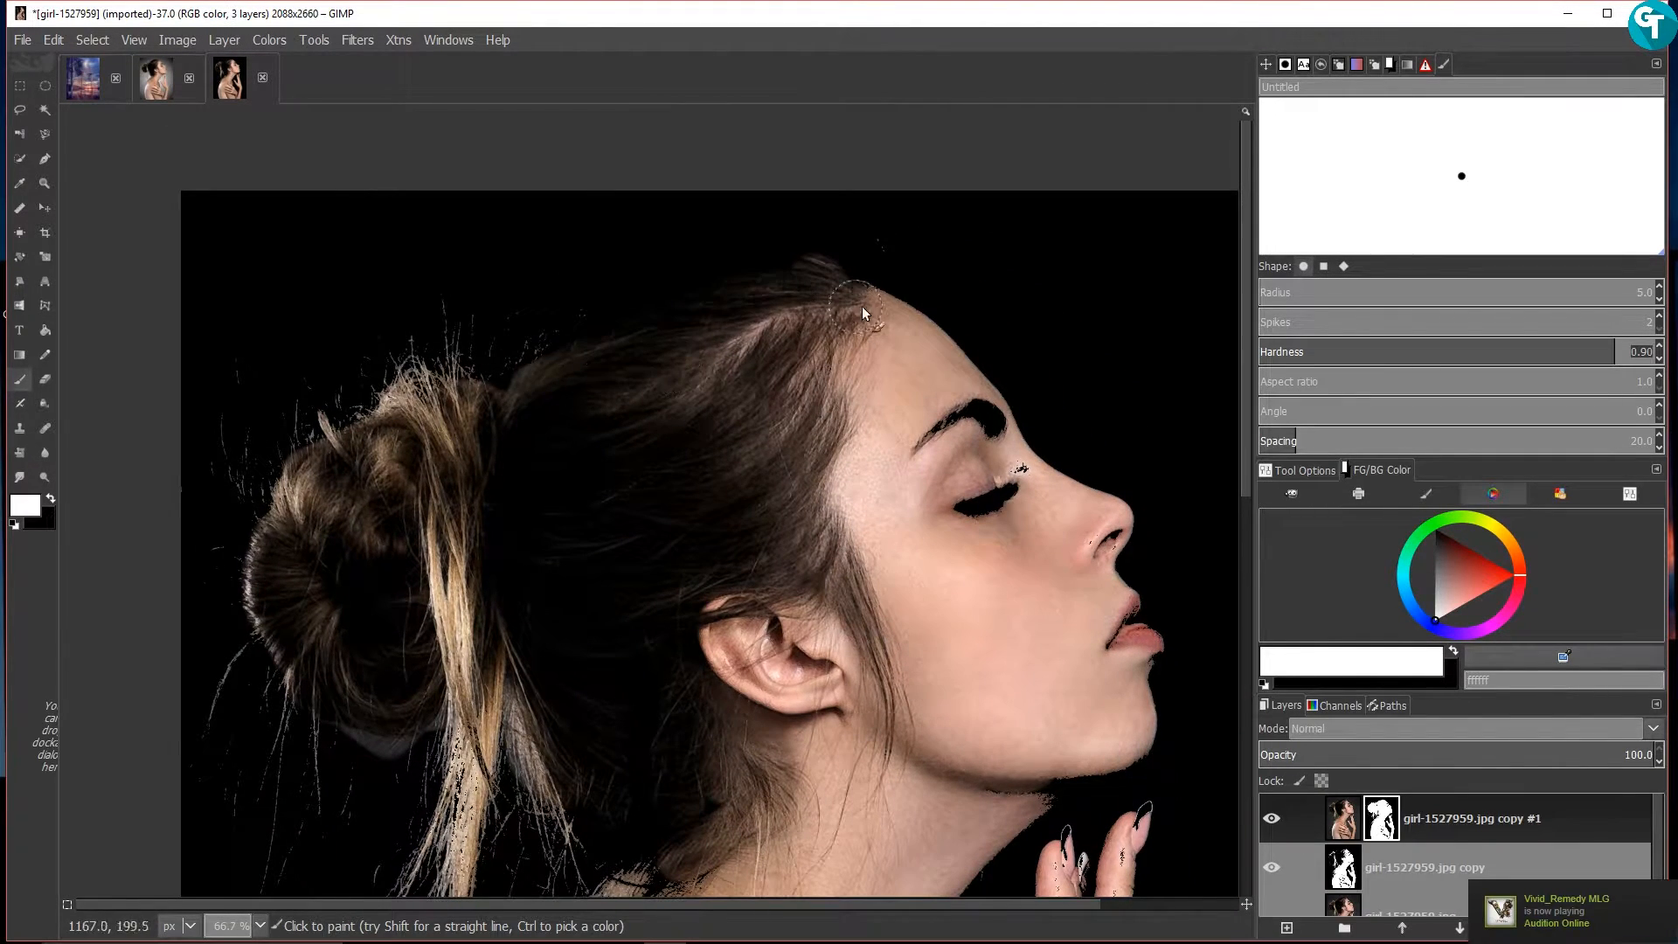
pyautogui.moveTo(931, 418); pyautogui.dragTo(1003, 509)
# Paint the mask white over the gaps between the fingers, below the neck, along the shoulder's outer edge and at the wrist
pyautogui.scroll(-10, 1096, 561)
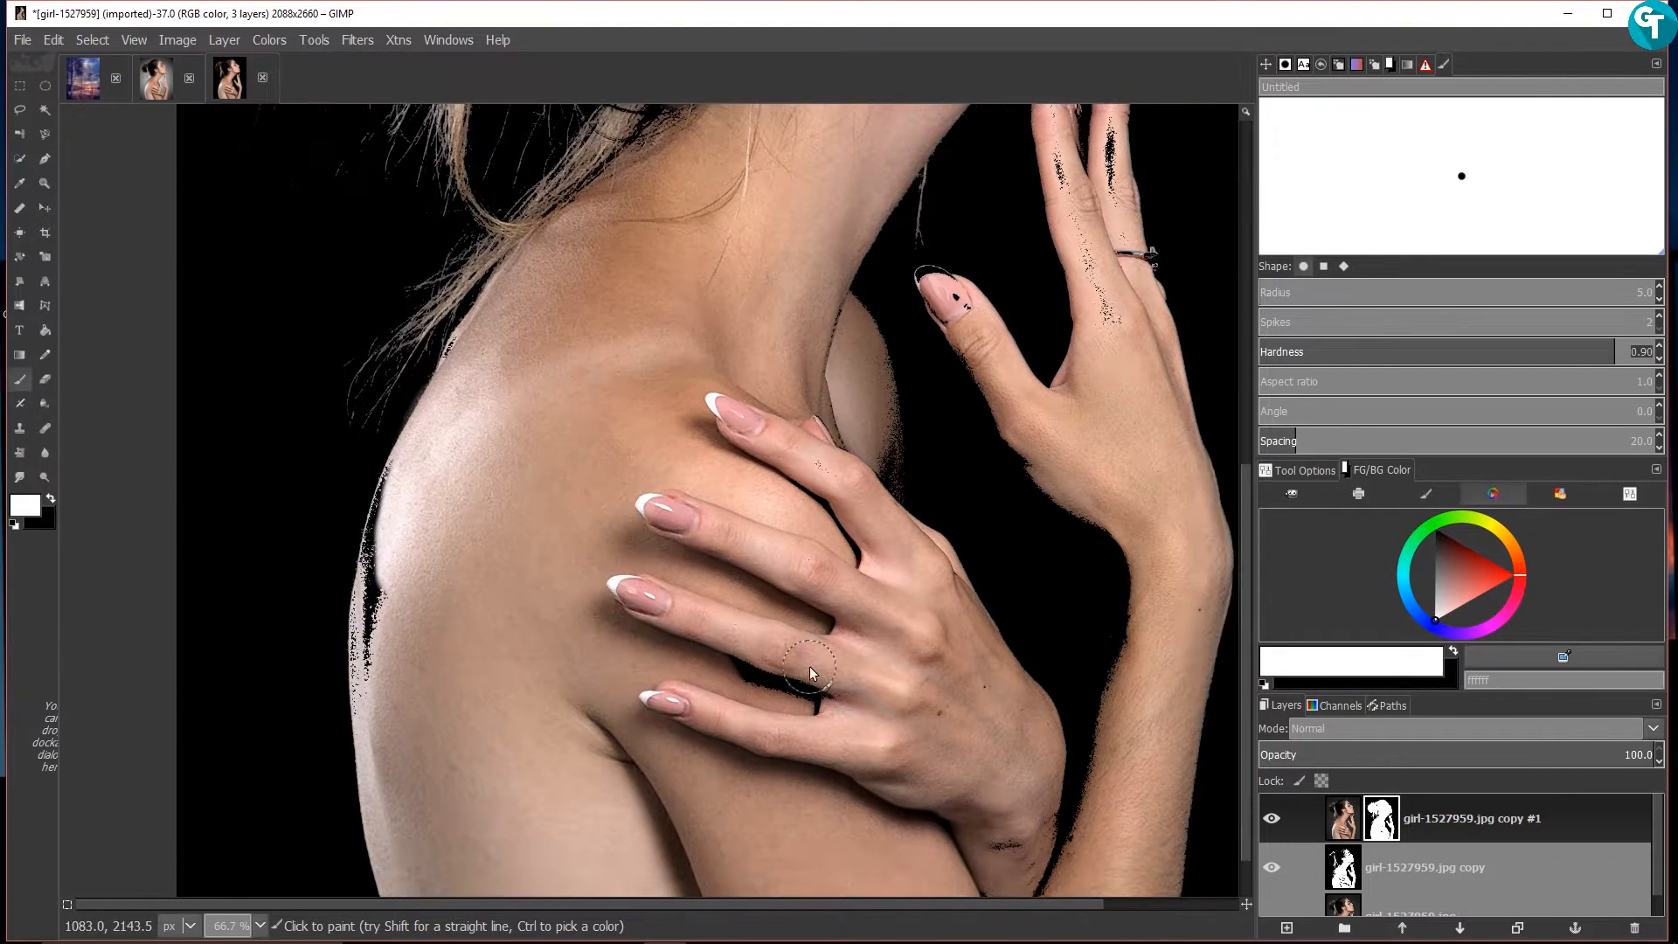
pyautogui.moveTo(809, 673); pyautogui.dragTo(753, 675)
pyautogui.moveTo(880, 479)
pyautogui.mouseDown()
pyautogui.moveTo(857, 439)
pyautogui.moveTo(853, 284)
pyautogui.mouseUp()
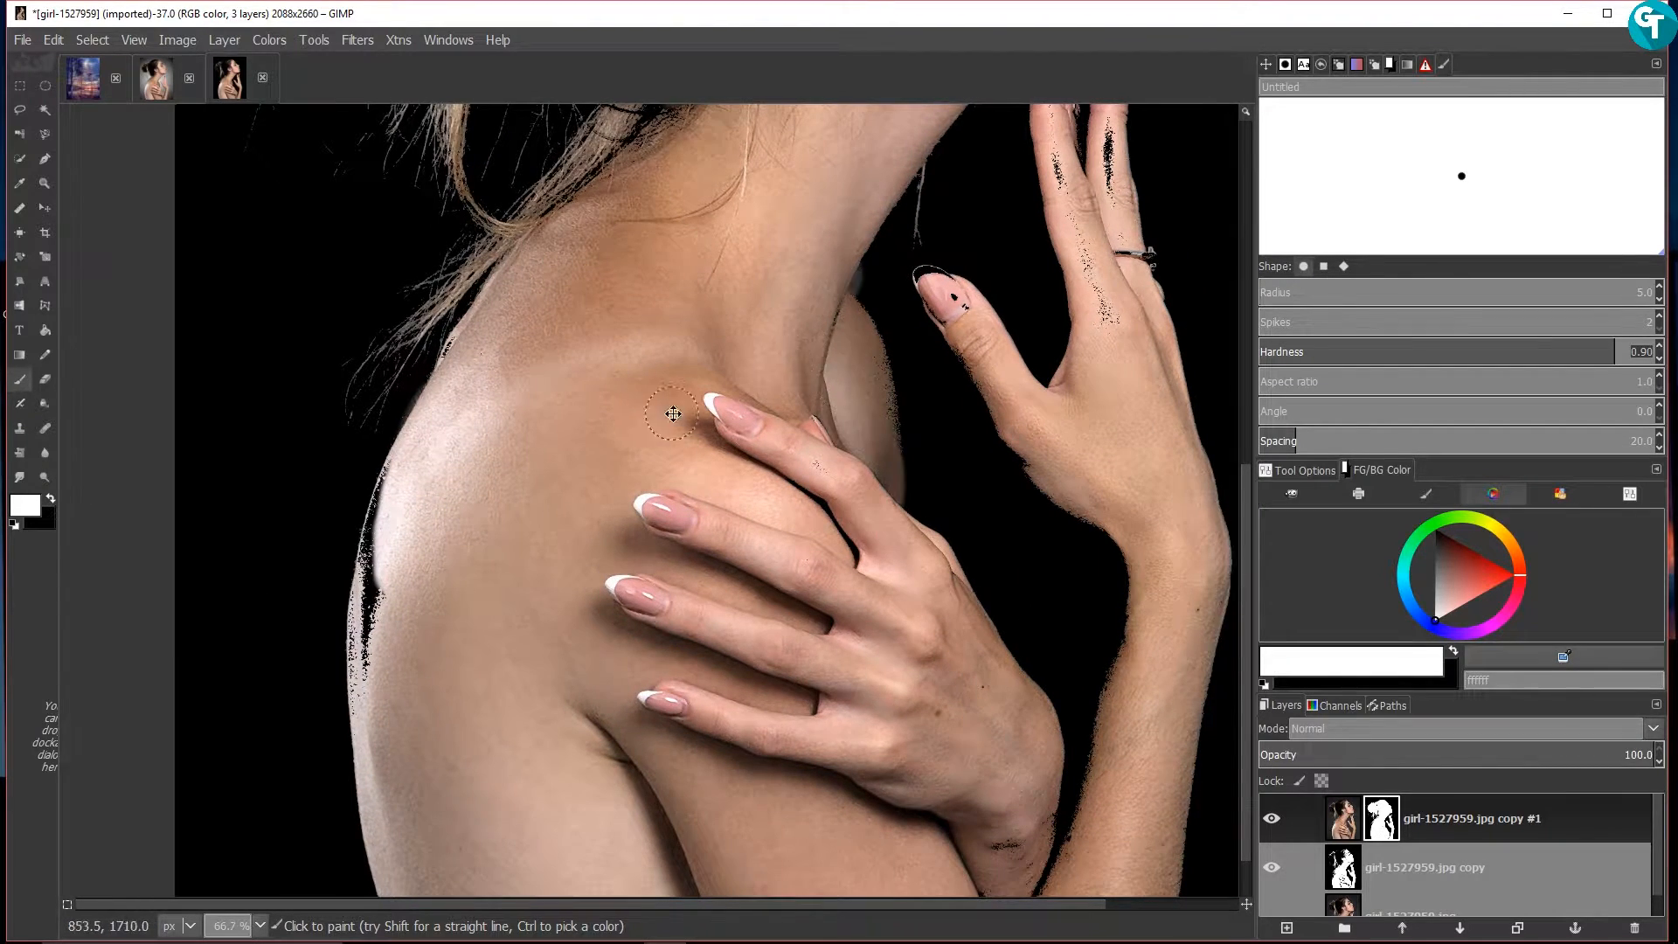
pyautogui.moveTo(685, 420); pyautogui.dragTo(859, 304)
pyautogui.moveTo(561, 371); pyautogui.dragTo(572, 524)
pyautogui.moveTo(955, 639); pyautogui.dragTo(705, 424)
pyautogui.moveTo(935, 608); pyautogui.dragTo(882, 557)
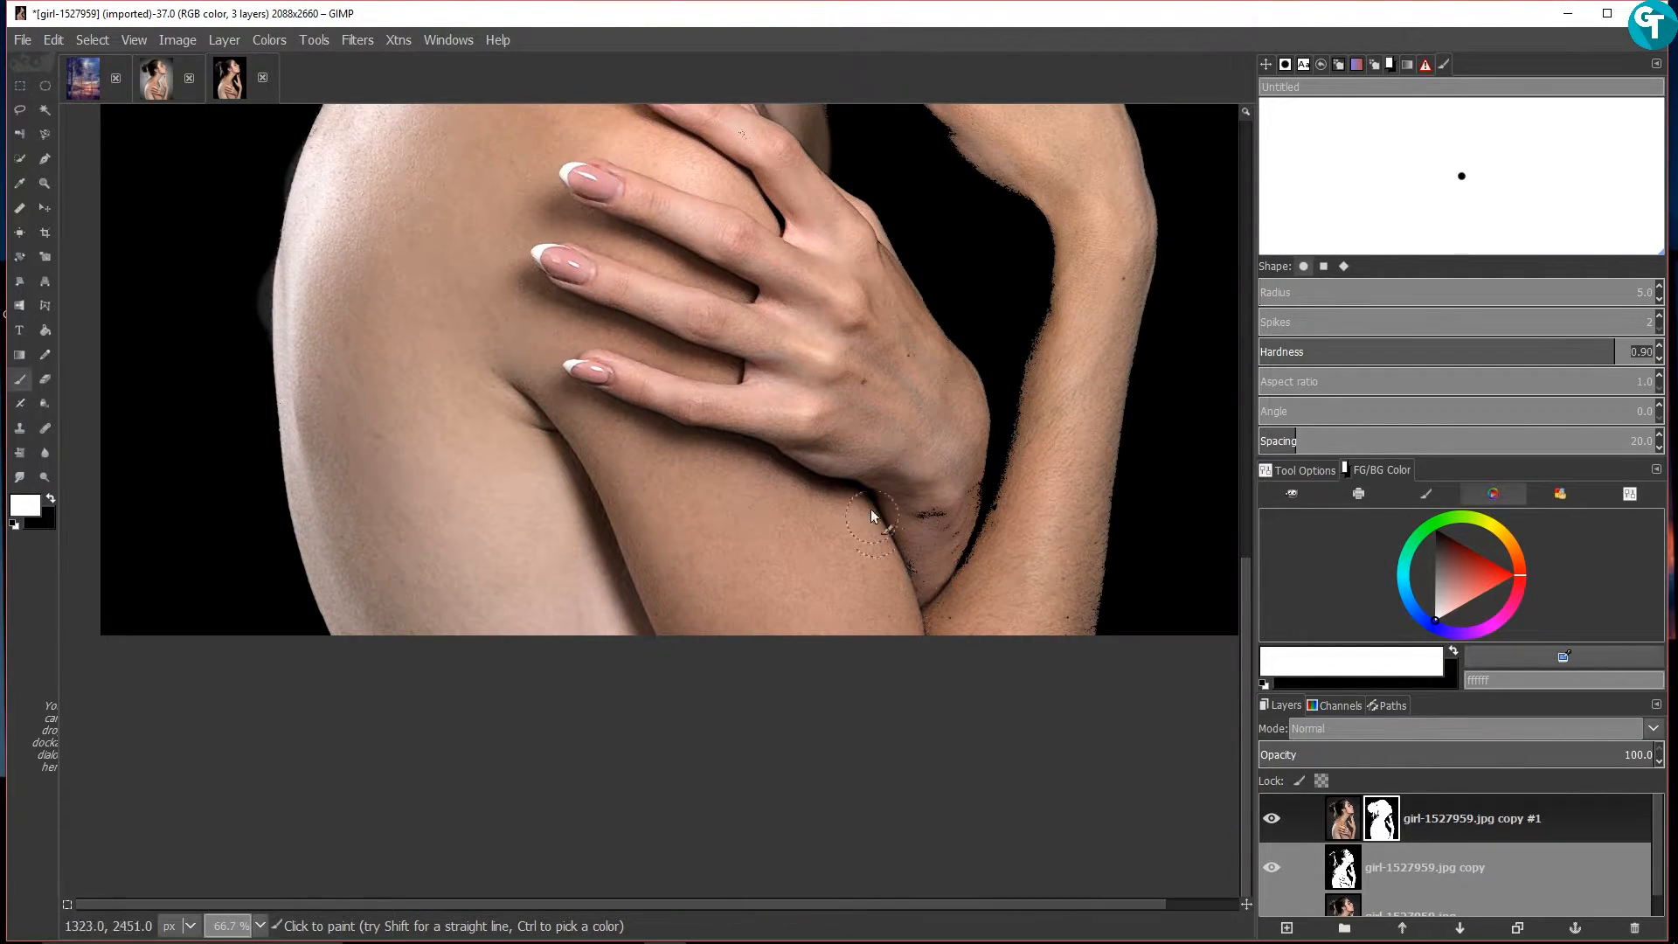
pyautogui.moveTo(852, 396); pyautogui.dragTo(658, 743)
# Hide the black-and-white layer copy and paint the mask white over the remaining gaps in the hair behind the ear and at the nape
pyautogui.click(1378, 817)
pyautogui.click(1272, 867)
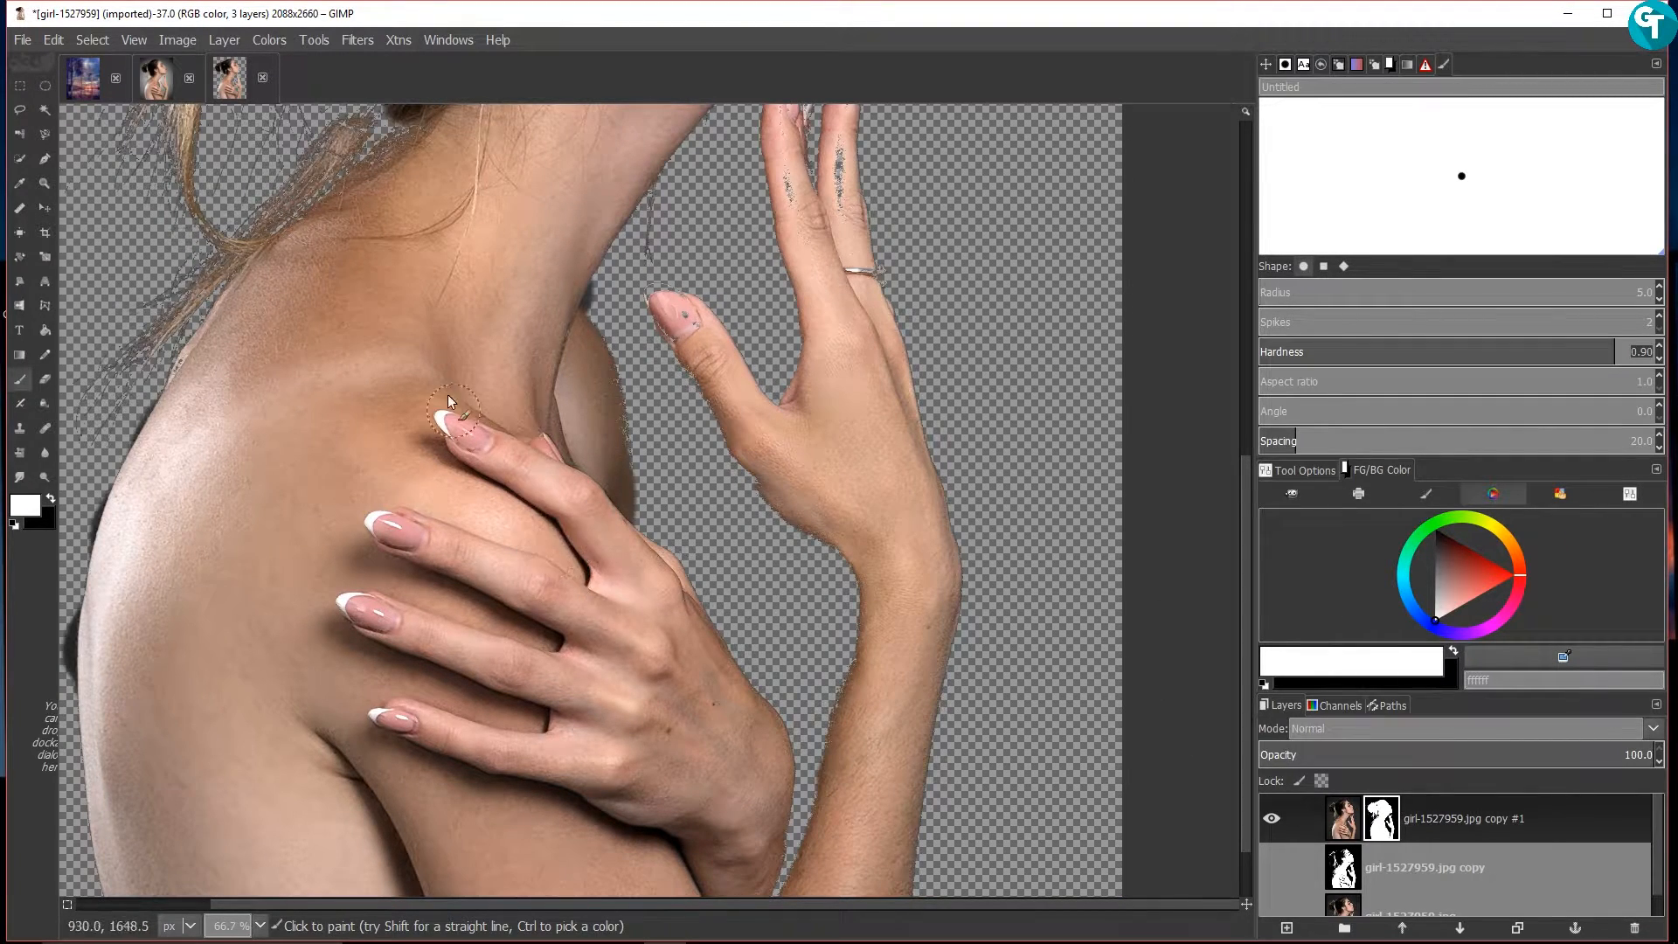
pyautogui.scroll(5, 447, 262)
pyautogui.scroll(3, 448, 262)
pyautogui.moveTo(464, 202); pyautogui.dragTo(306, 376)
pyautogui.moveTo(173, 350)
pyautogui.mouseDown()
pyautogui.moveTo(562, 389)
pyautogui.moveTo(497, 328)
pyautogui.moveTo(442, 327)
pyautogui.moveTo(648, 271)
pyautogui.moveTo(397, 357)
pyautogui.moveTo(624, 263)
pyautogui.moveTo(476, 300)
pyautogui.moveTo(619, 261)
pyautogui.moveTo(735, 318)
pyautogui.moveTo(644, 270)
pyautogui.mouseUp()
pyautogui.scroll(-5, 363, 255)
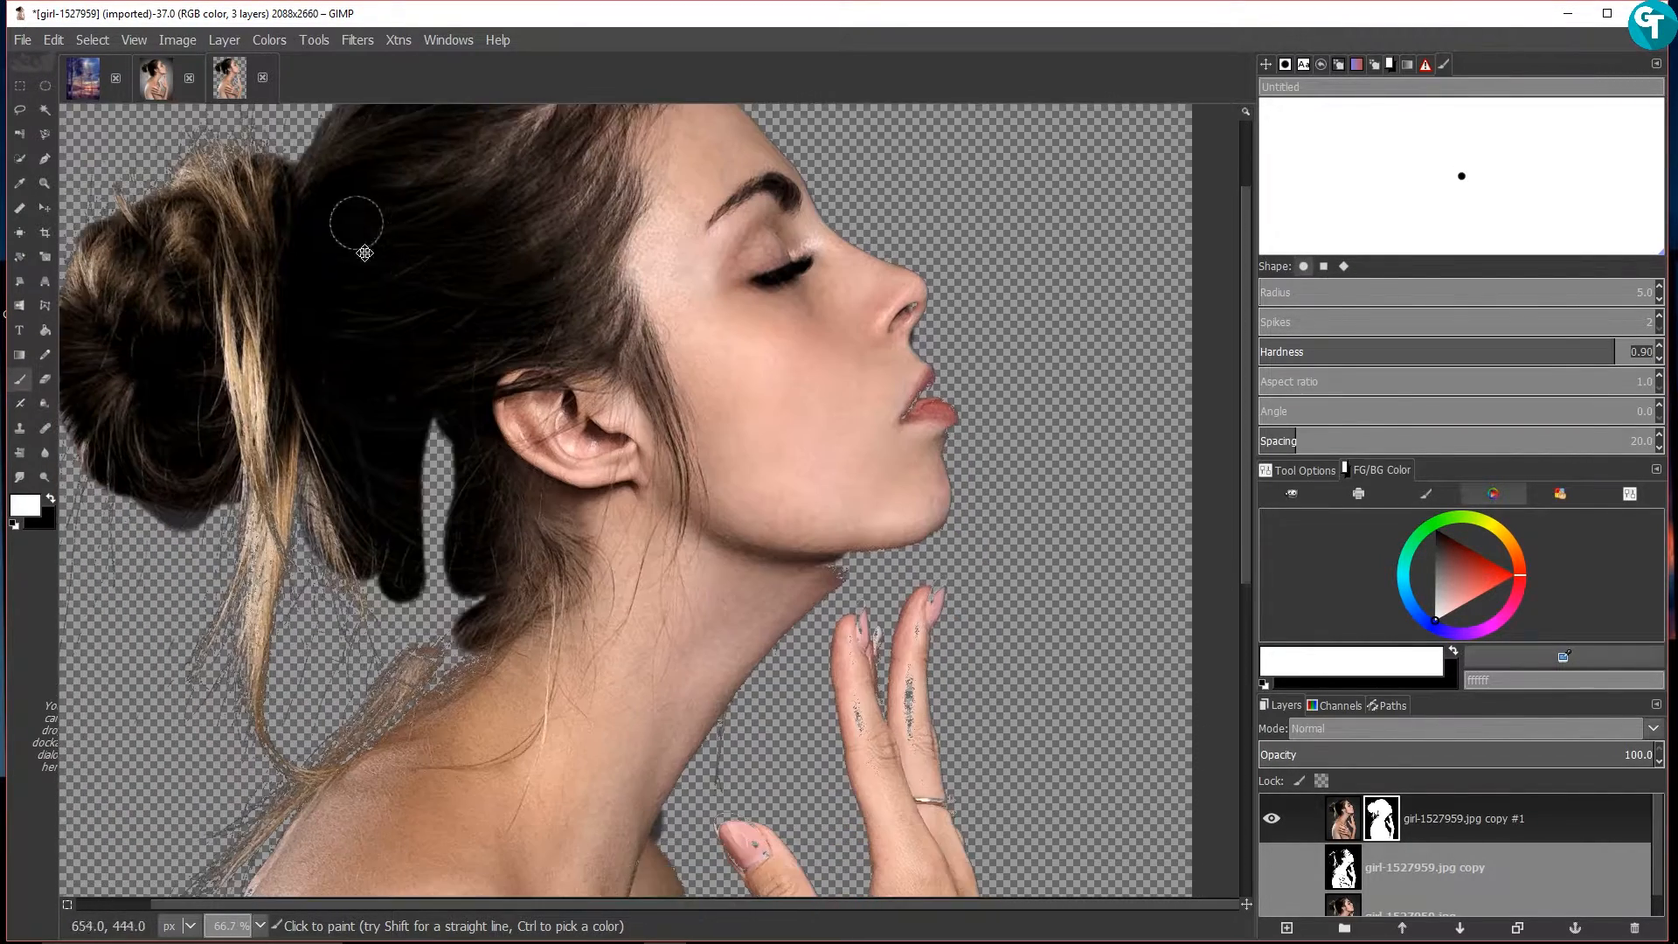
pyautogui.moveTo(405, 548)
pyautogui.mouseDown()
pyautogui.moveTo(417, 644)
pyautogui.moveTo(368, 721)
pyautogui.mouseUp()
pyautogui.moveTo(445, 682)
pyautogui.mouseDown()
pyautogui.moveTo(611, 580)
pyautogui.moveTo(477, 628)
pyautogui.mouseUp()
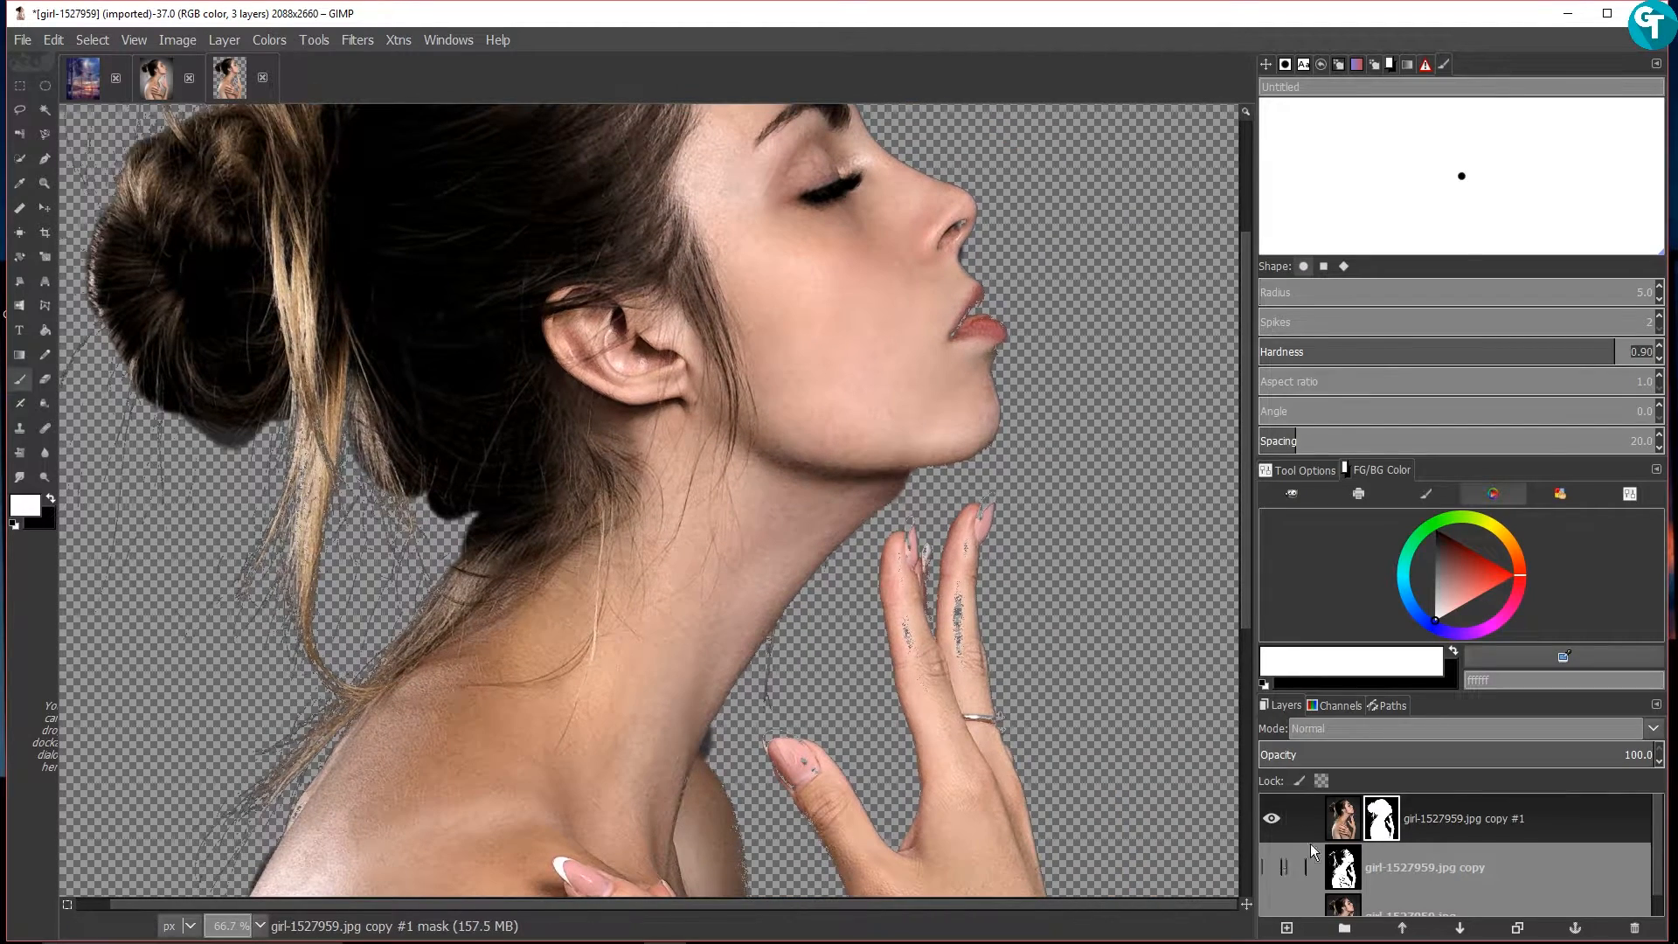
# Paint the mask white over the far shoulder below the neck, showing the original portrait for reference and hiding it again
pyautogui.click(1271, 912)
pyautogui.scroll(5, 955, 375)
pyautogui.hscroll(-2, 955, 375)
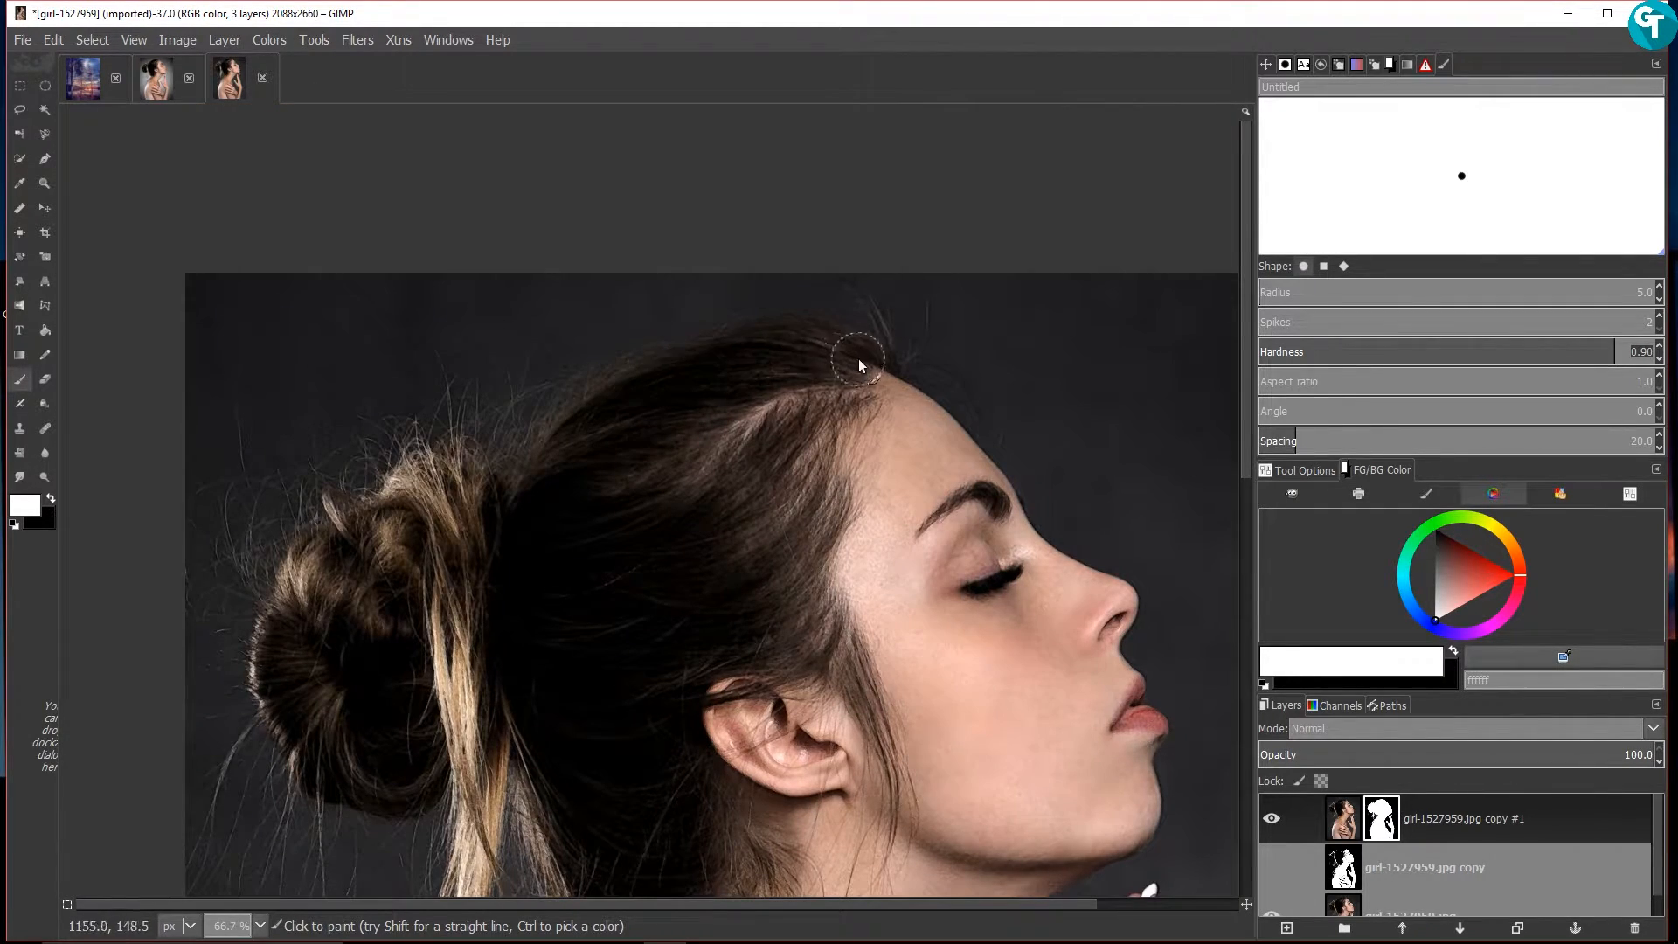
pyautogui.click(1272, 905)
pyautogui.click(1272, 900)
pyautogui.moveTo(784, 854); pyautogui.dragTo(304, 5)
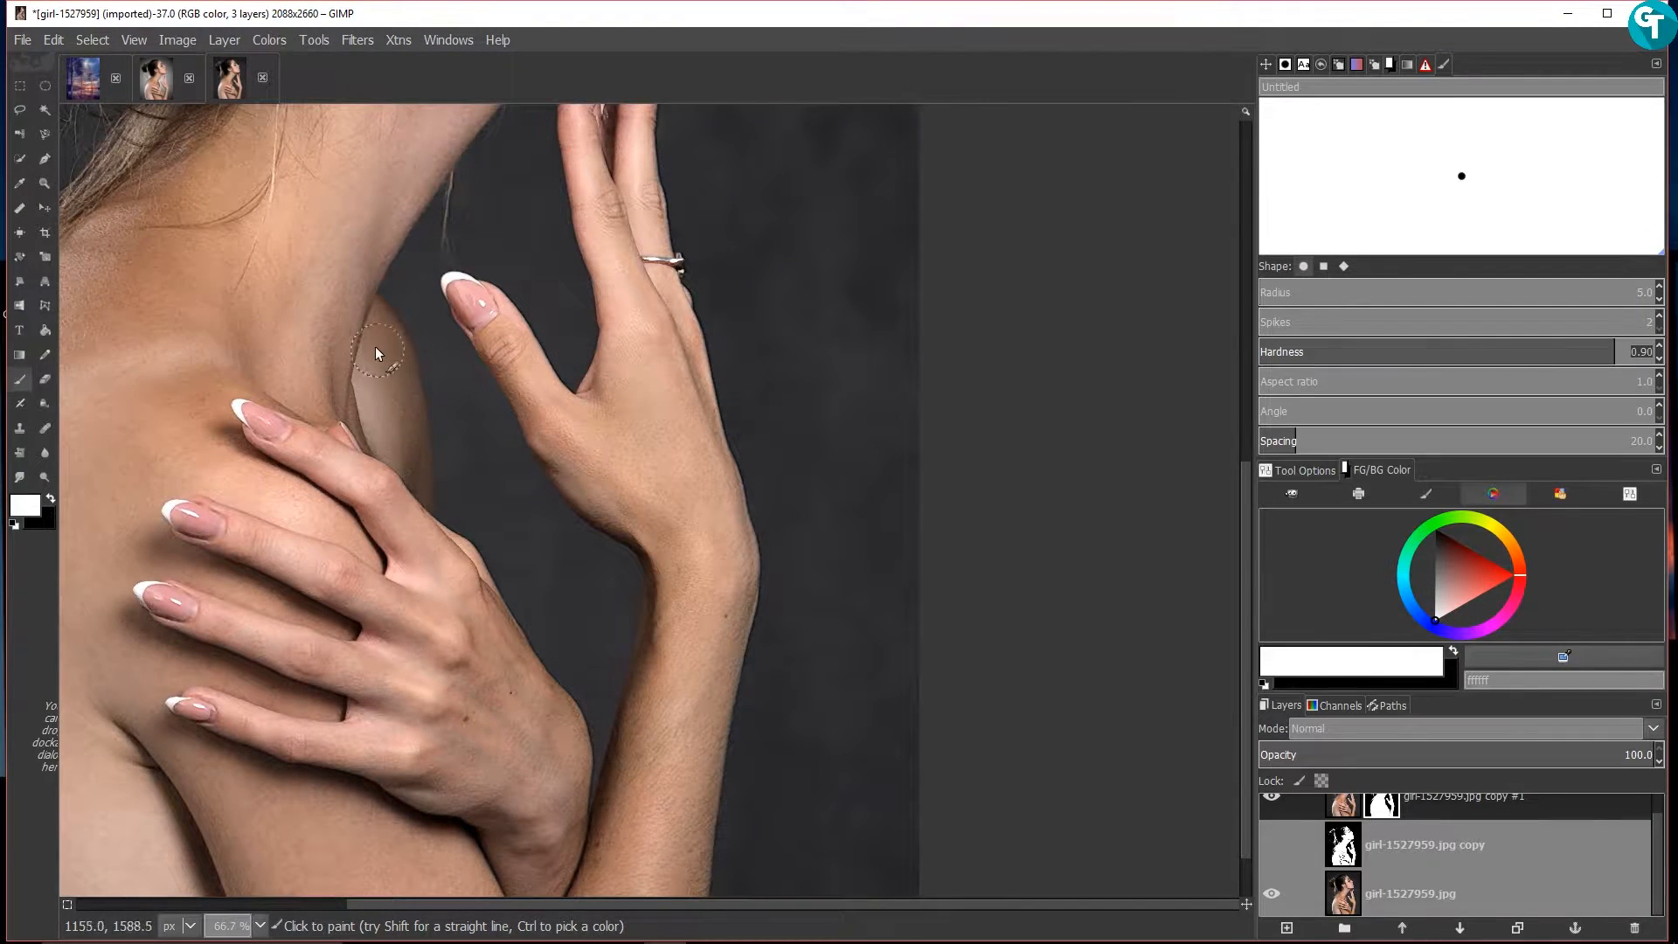
pyautogui.moveTo(379, 358); pyautogui.dragTo(332, 489)
pyautogui.click(1271, 893)
# Reduce the brush size to about 47, display the brush collection and rename the masked portrait layer as mask
pyautogui.doubleClick(1468, 799)
pyautogui.scroll(3, 535, 343)
pyautogui.write('[[[[[[[[[[[[[[[[[[[[[[[[')
pyautogui.click(1284, 65)
pyautogui.doubleClick(1509, 819)
pyautogui.write('mask')
pyautogui.press('Return')
# Paint the mask white over the speckled gaps in the raised fingers and their nails, checking against the original portrait
pyautogui.click(1293, 472)
pyautogui.moveTo(715, 149); pyautogui.dragTo(745, 367)
pyautogui.moveTo(587, 262); pyautogui.dragTo(614, 463)
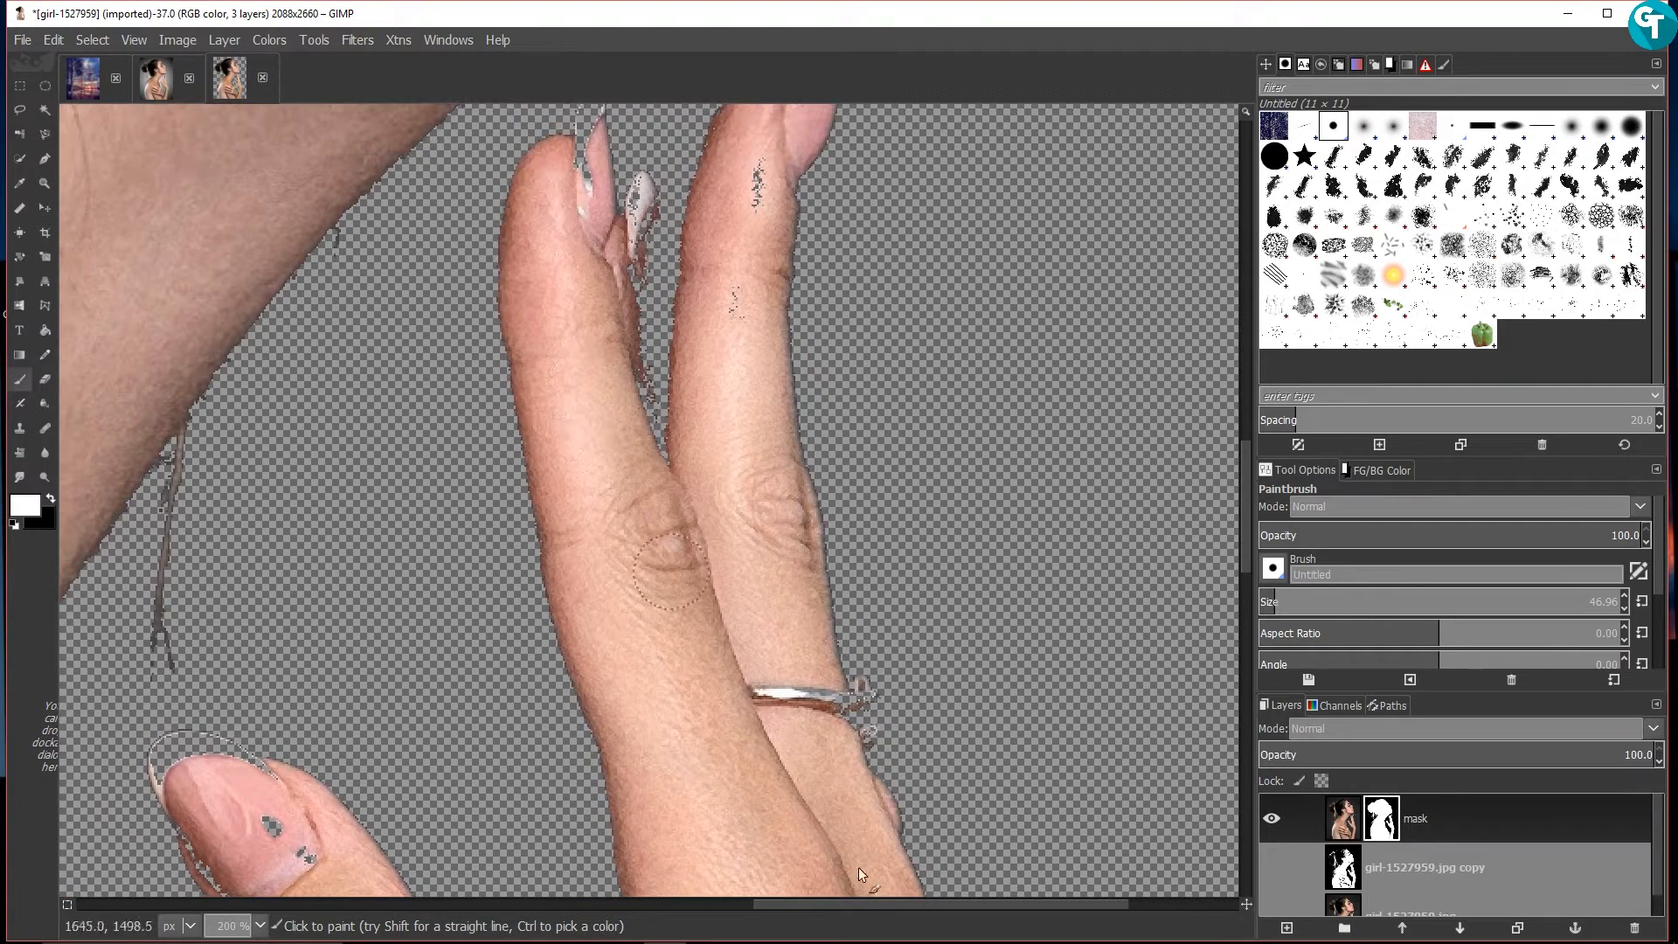
pyautogui.scroll(-1, 1272, 890)
pyautogui.click(1272, 891)
pyautogui.moveTo(569, 242); pyautogui.dragTo(534, 349)
pyautogui.moveTo(797, 758); pyautogui.dragTo(774, 437)
pyautogui.moveTo(750, 182); pyautogui.dragTo(682, 339)
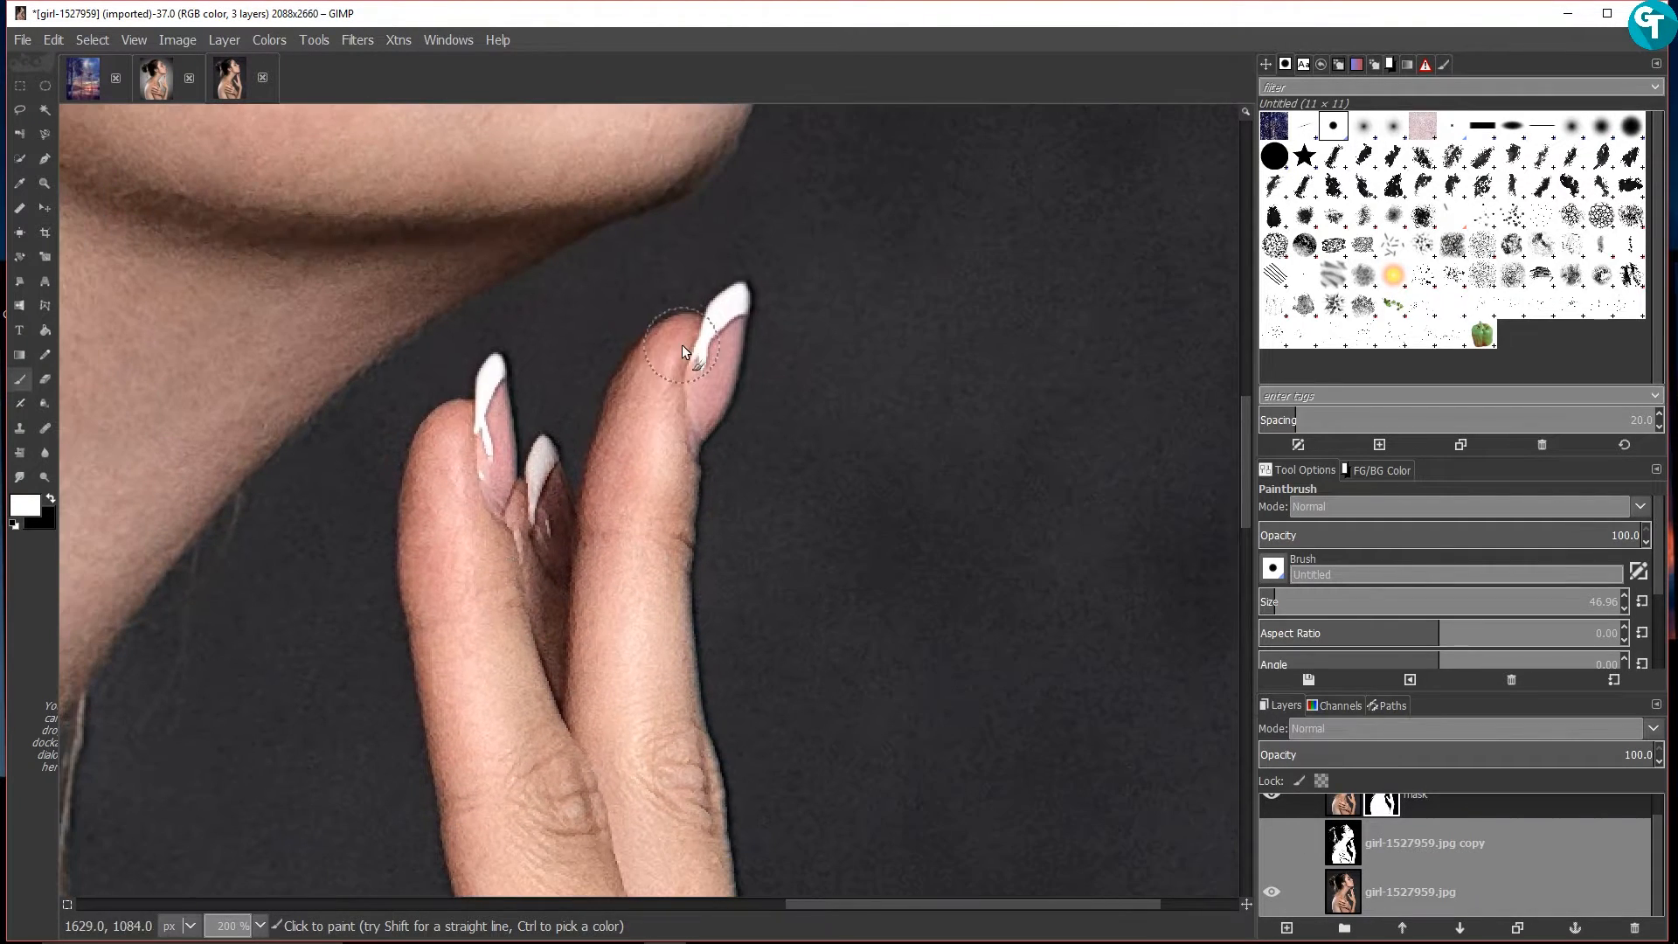
# Hide the original portrait and fill in the raised hand's fingernail tips on the mask in white, with the brush size reduced to 1
pyautogui.press('[')
pyautogui.press('[')
pyautogui.press('[')
pyautogui.press('[')
pyautogui.press('[')
pyautogui.press('[')
pyautogui.press('[')
pyautogui.press('[')
pyautogui.press('[')
pyautogui.press('[')
pyautogui.press('[')
pyautogui.press('[')
pyautogui.press('[')
pyautogui.press('[')
pyautogui.press('[')
pyautogui.press('[')
pyautogui.press('[')
pyautogui.press('[')
pyautogui.press('[')
pyautogui.press('[')
pyautogui.click(1271, 892)
pyautogui.scroll(5, 723, 311)
pyautogui.press('c')
pyautogui.press('[')
pyautogui.press('[')
pyautogui.press('[')
pyautogui.press('[')
pyautogui.press('[')
pyautogui.press('[')
pyautogui.press('[')
pyautogui.press('[')
pyautogui.press('[')
pyautogui.press('[')
pyautogui.press('[')
pyautogui.press('[')
pyautogui.press('[')
pyautogui.press('[')
pyautogui.press('[')
pyautogui.press('[')
pyautogui.press('[')
pyautogui.press('[')
pyautogui.press('[')
pyautogui.press('[')
pyautogui.press('[')
pyautogui.press('p')
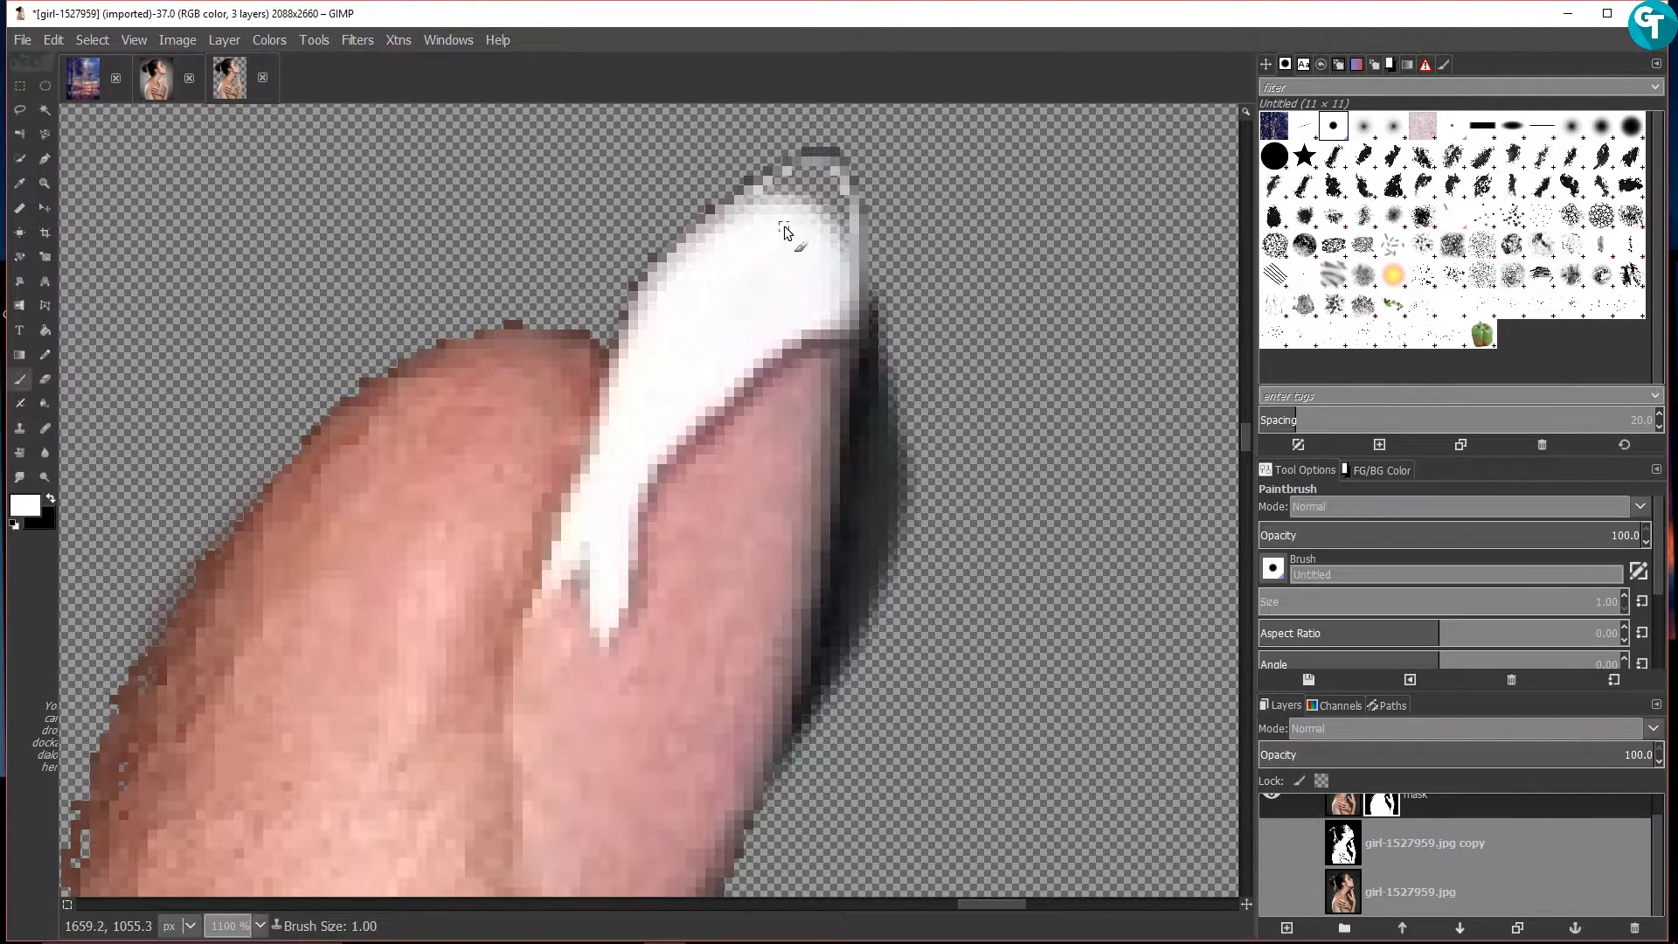
pyautogui.scroll(-3, 631, 446)
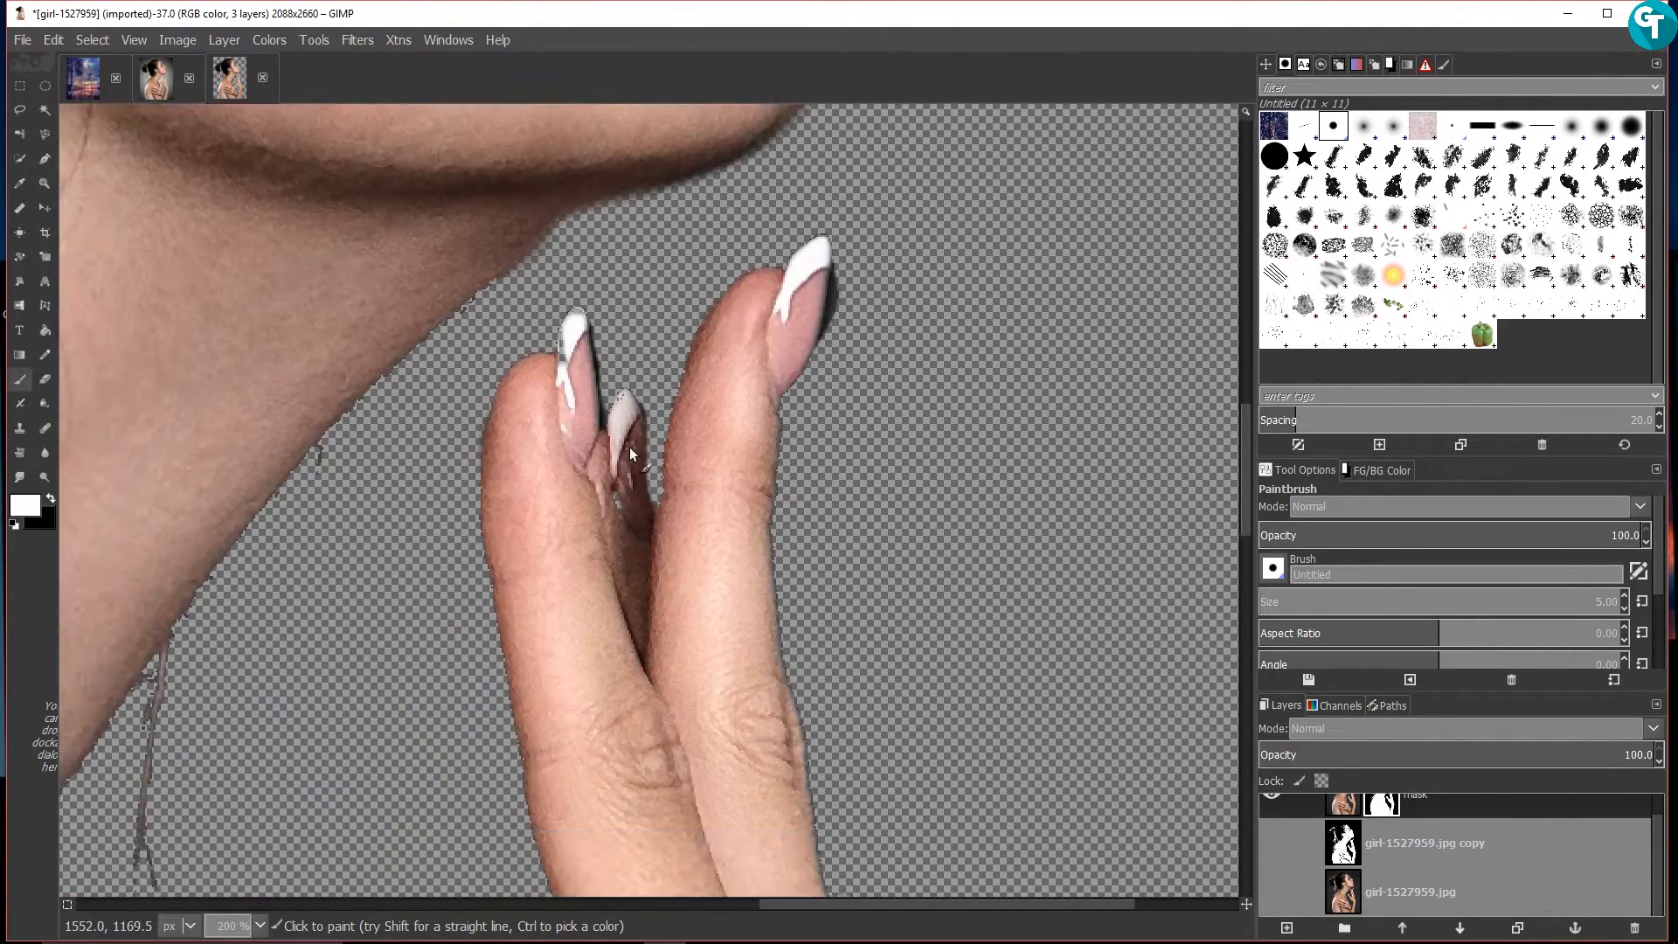
# Paint the mask black over the stray background beside the raised fingers, enlarging the brush, and return the painting colour to white
pyautogui.scroll(-5, 644, 642)
pyautogui.scroll(4, 429, 839)
pyautogui.press('x')
pyautogui.moveTo(426, 606)
pyautogui.mouseDown()
pyautogui.moveTo(464, 566)
pyautogui.moveTo(458, 634)
pyautogui.mouseUp()
pyautogui.hotkey('shift', ']')
pyautogui.hotkey('shift', ']')
pyautogui.scroll(-5, 458, 635)
pyautogui.scroll(6, 466, 675)
pyautogui.press('c')
pyautogui.press('p')
pyautogui.press('x')
# Paint the mask white along the rough edges of the thumb and the raised hand with a size 25 brush
pyautogui.moveTo(1000, 427)
pyautogui.mouseDown()
pyautogui.moveTo(867, 479)
pyautogui.moveTo(742, 264)
pyautogui.moveTo(939, 306)
pyautogui.mouseUp()
pyautogui.moveTo(888, 575)
pyautogui.mouseDown()
pyautogui.moveTo(507, 287)
pyautogui.moveTo(804, 713)
pyautogui.mouseUp()
pyautogui.click(622, 442)
pyautogui.scroll(-2, 748, 426)
pyautogui.moveTo(858, 647); pyautogui.dragTo(603, 414)
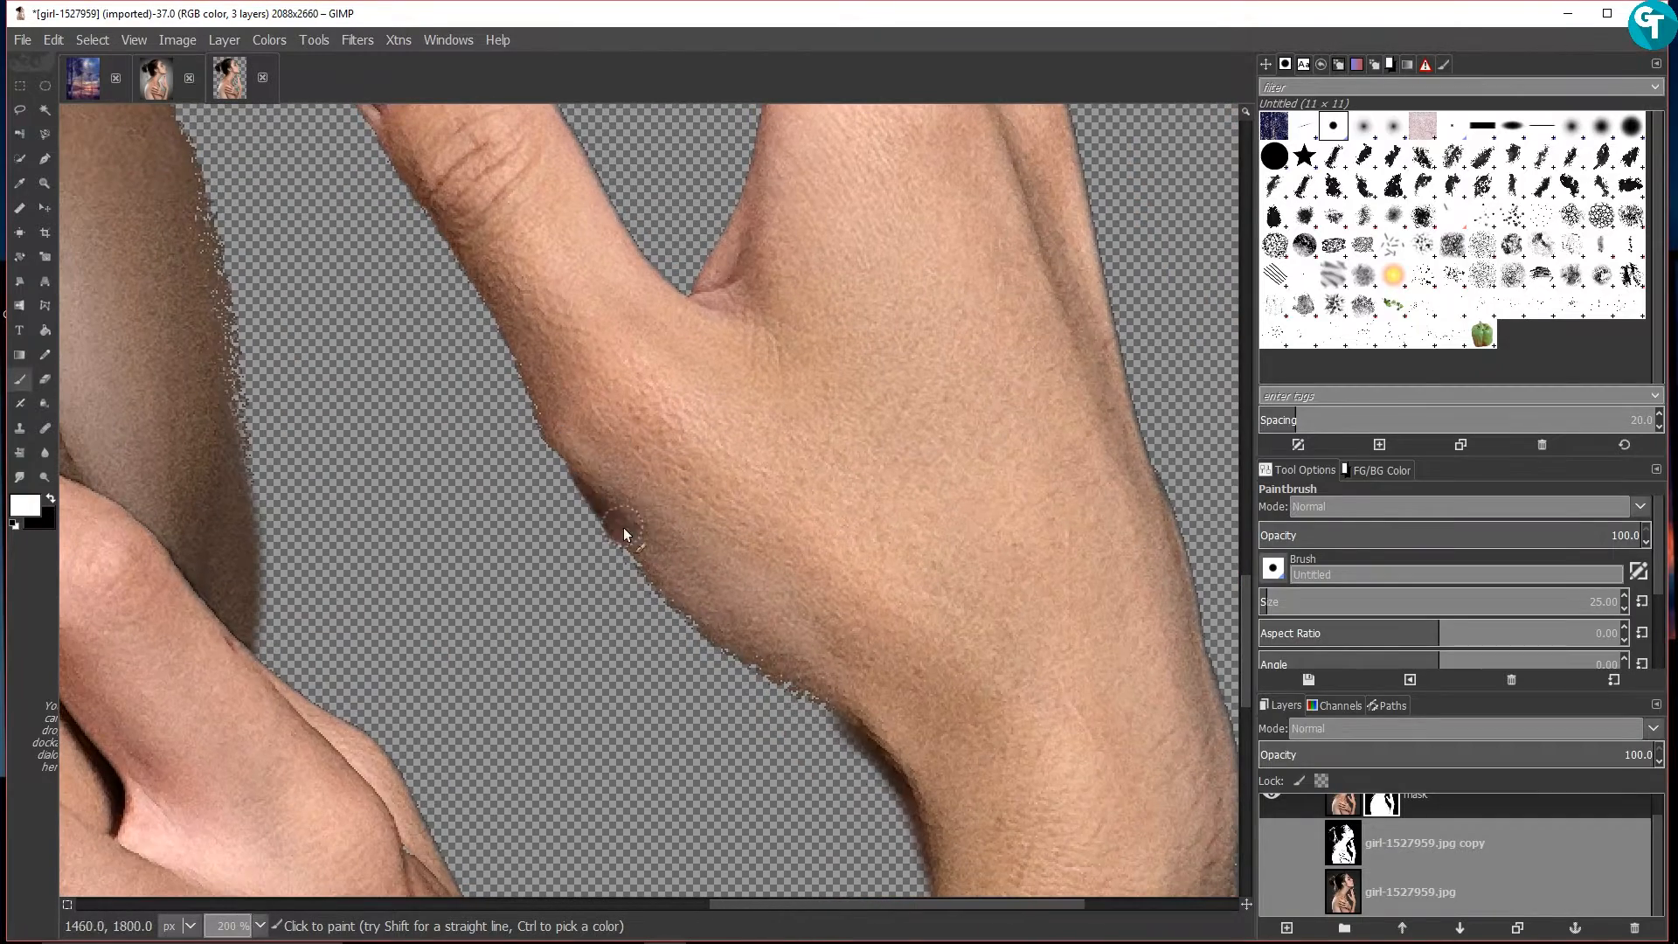
# Compare the masked edges of the hand, wrist and forearm with the original portrait layer
pyautogui.click(1272, 891)
pyautogui.click(1272, 891)
pyautogui.click(1272, 892)
pyautogui.scroll(-2, 647, 570)
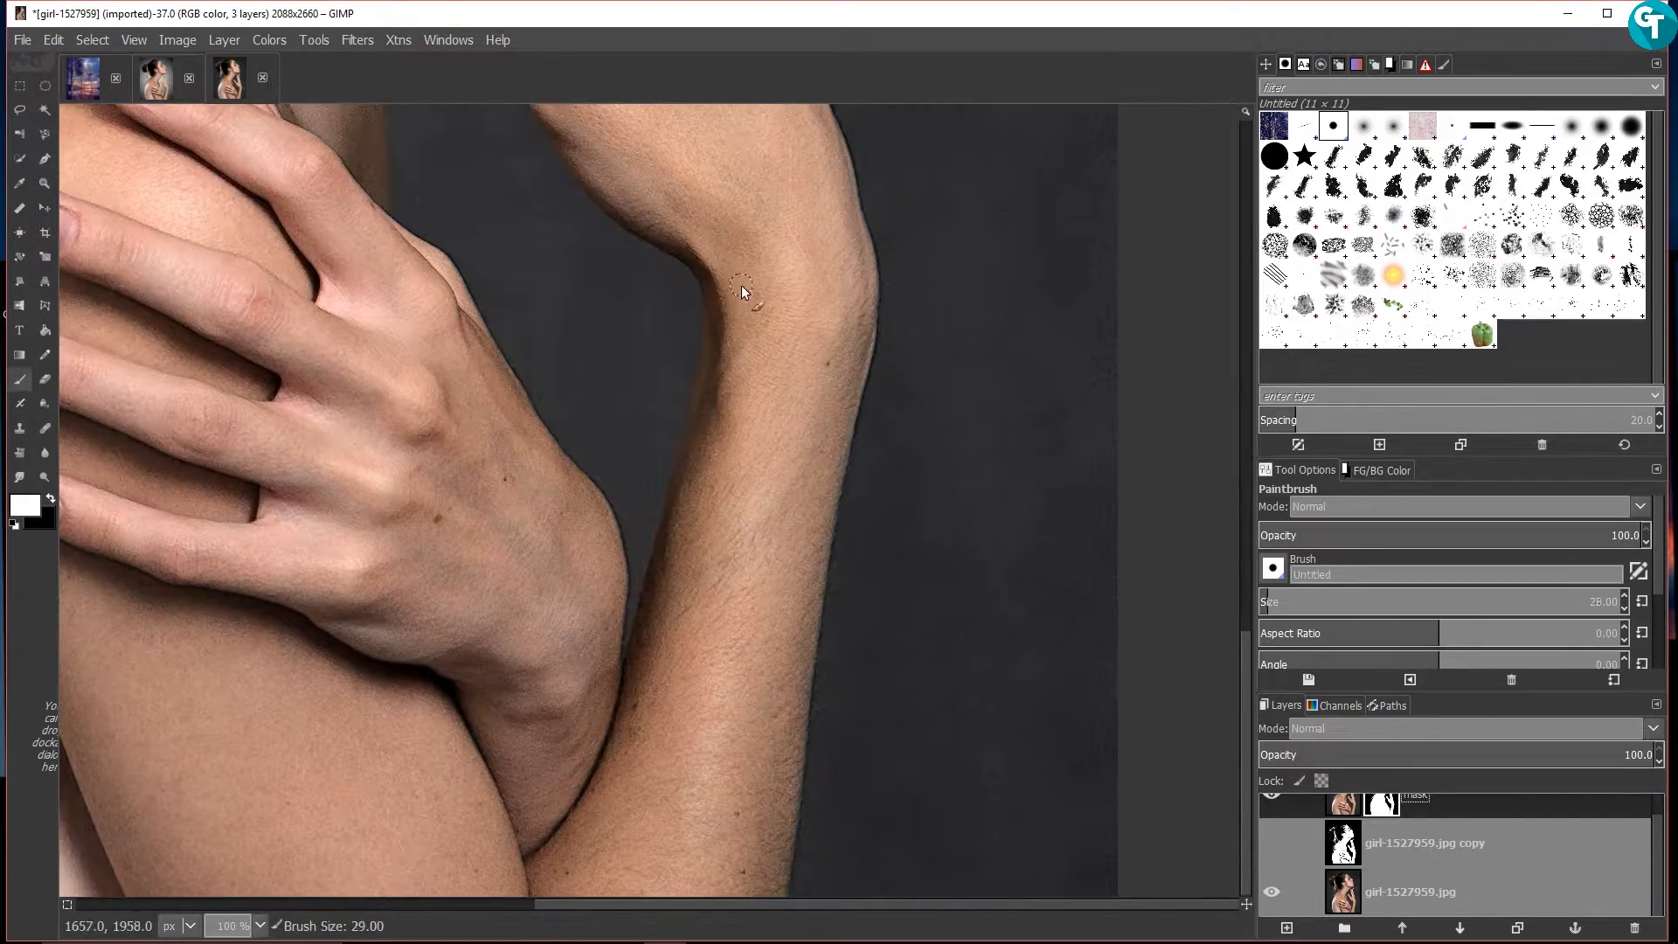
pyautogui.click(1272, 891)
pyautogui.click(1273, 891)
pyautogui.click(1269, 887)
pyautogui.click(1268, 887)
# Start a Free Select outline along the inner edge of the raised forearm, up around the bend of the wrist
pyautogui.click(19, 110)
pyautogui.scroll(3, 715, 643)
pyautogui.click(444, 693)
pyautogui.click(511, 352)
pyautogui.scroll(5, 612, 393)
pyautogui.click(699, 360)
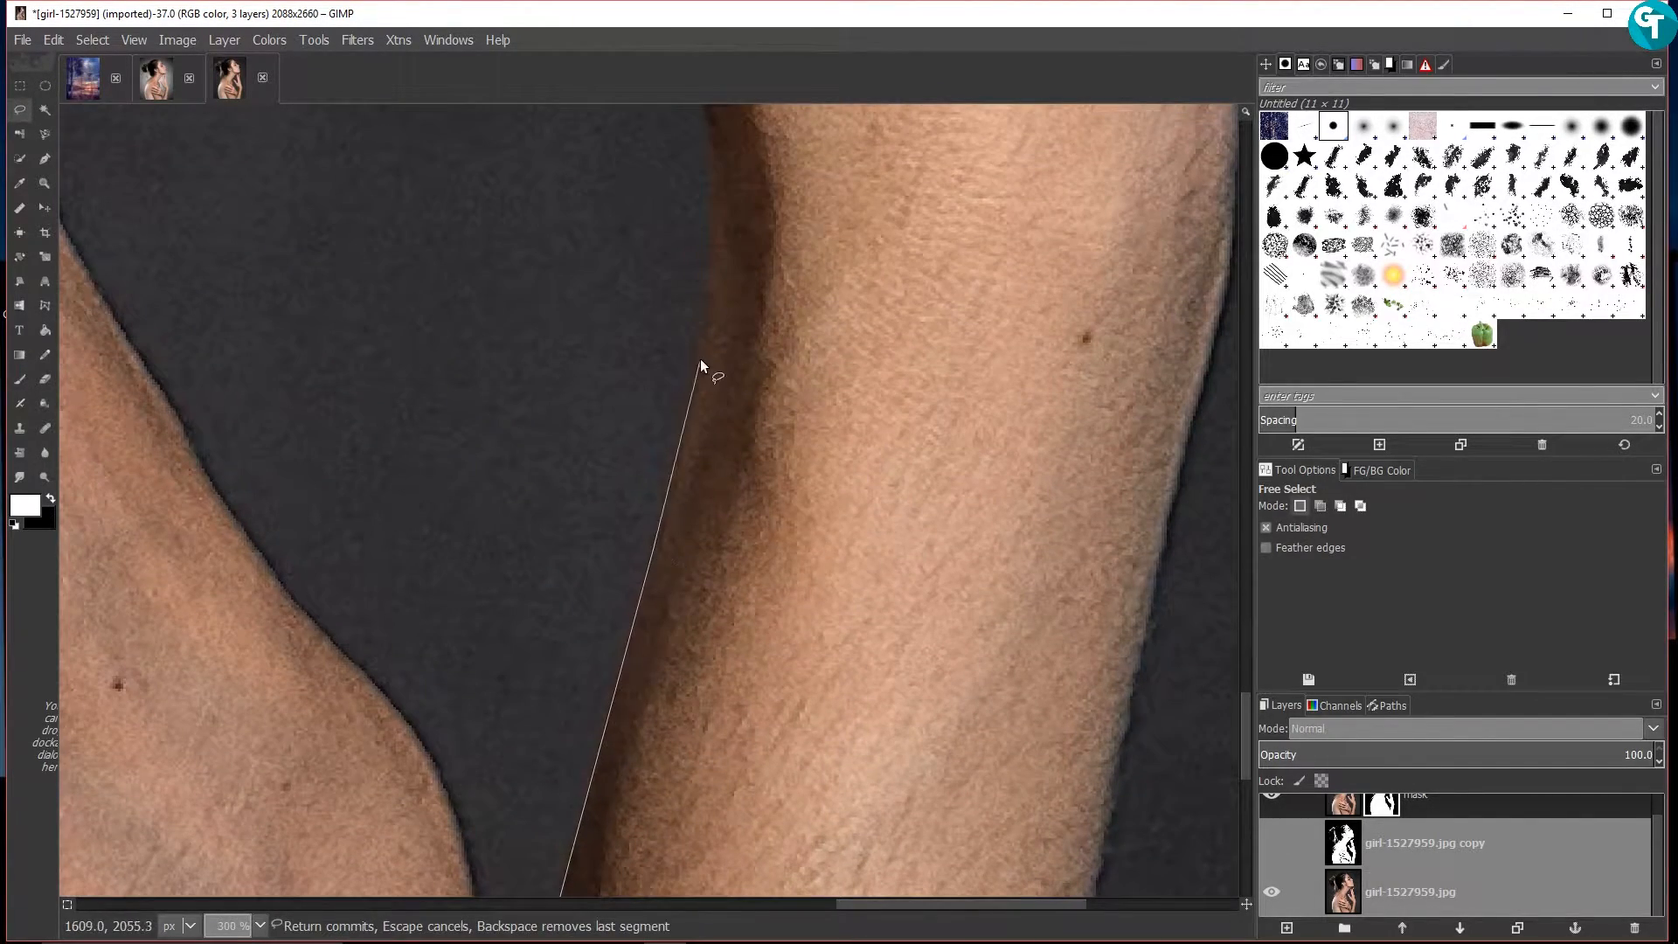
pyautogui.click(736, 592)
pyautogui.click(737, 482)
pyautogui.click(727, 437)
pyautogui.click(708, 405)
pyautogui.click(679, 379)
pyautogui.click(624, 340)
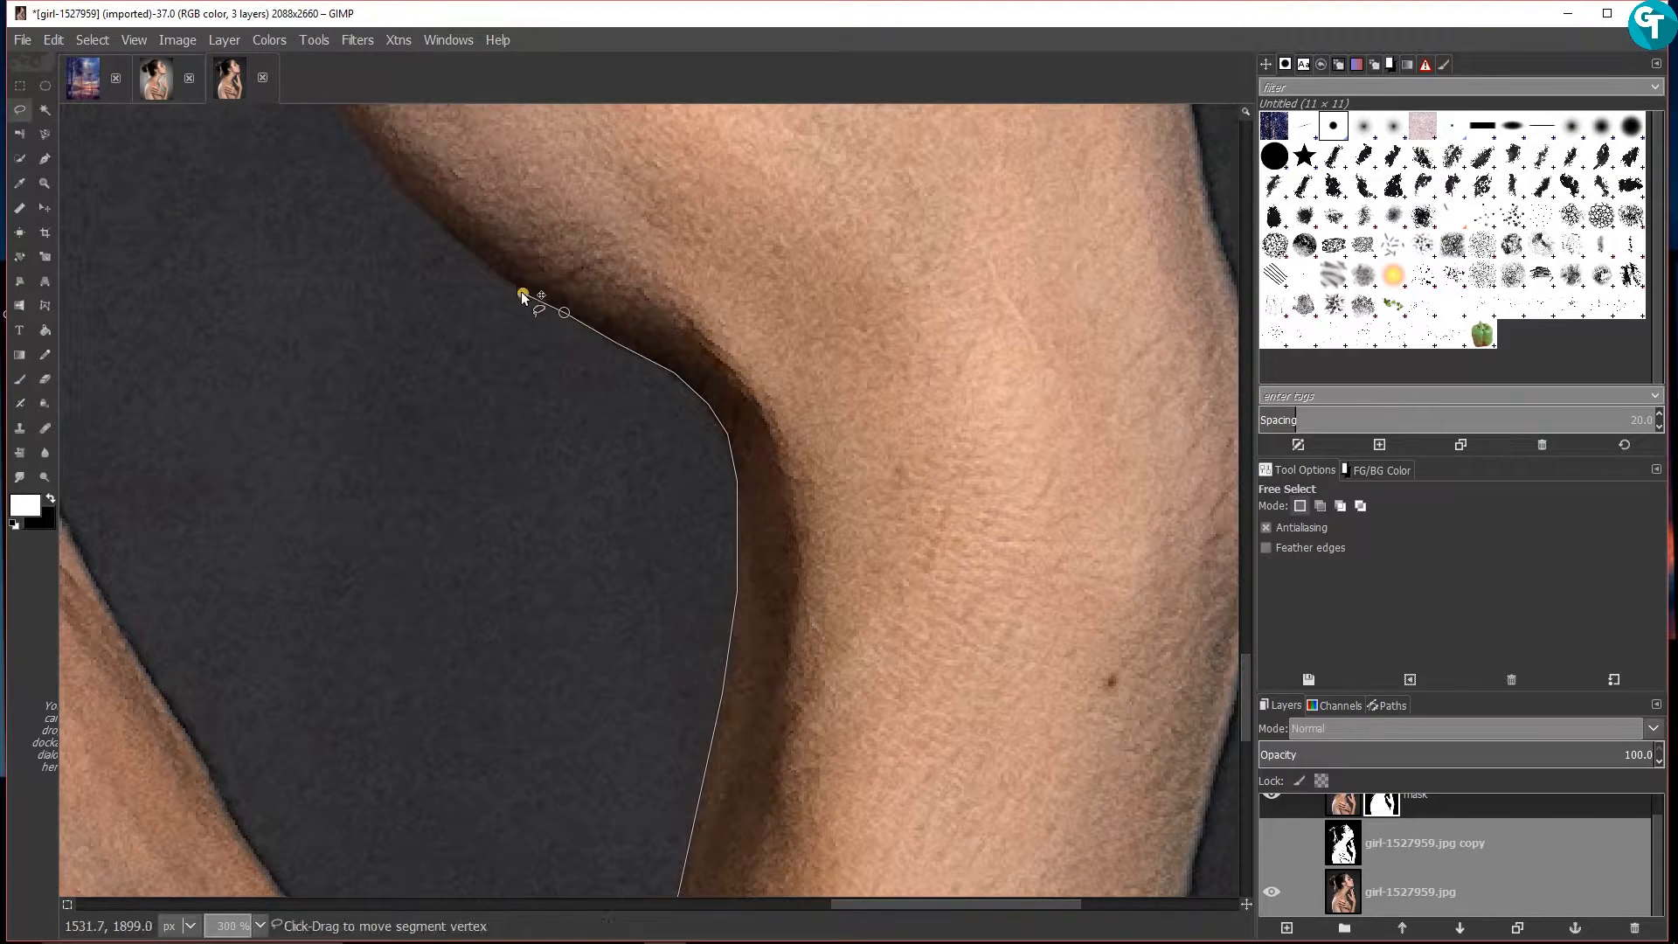
# Continue the outline across to the lower hand, follow its outer edge down and close the selection around the background gap
pyautogui.click(521, 298)
pyautogui.moveTo(151, 675); pyautogui.dragTo(483, 288)
pyautogui.click(483, 287)
pyautogui.click(533, 363)
pyautogui.click(733, 639)
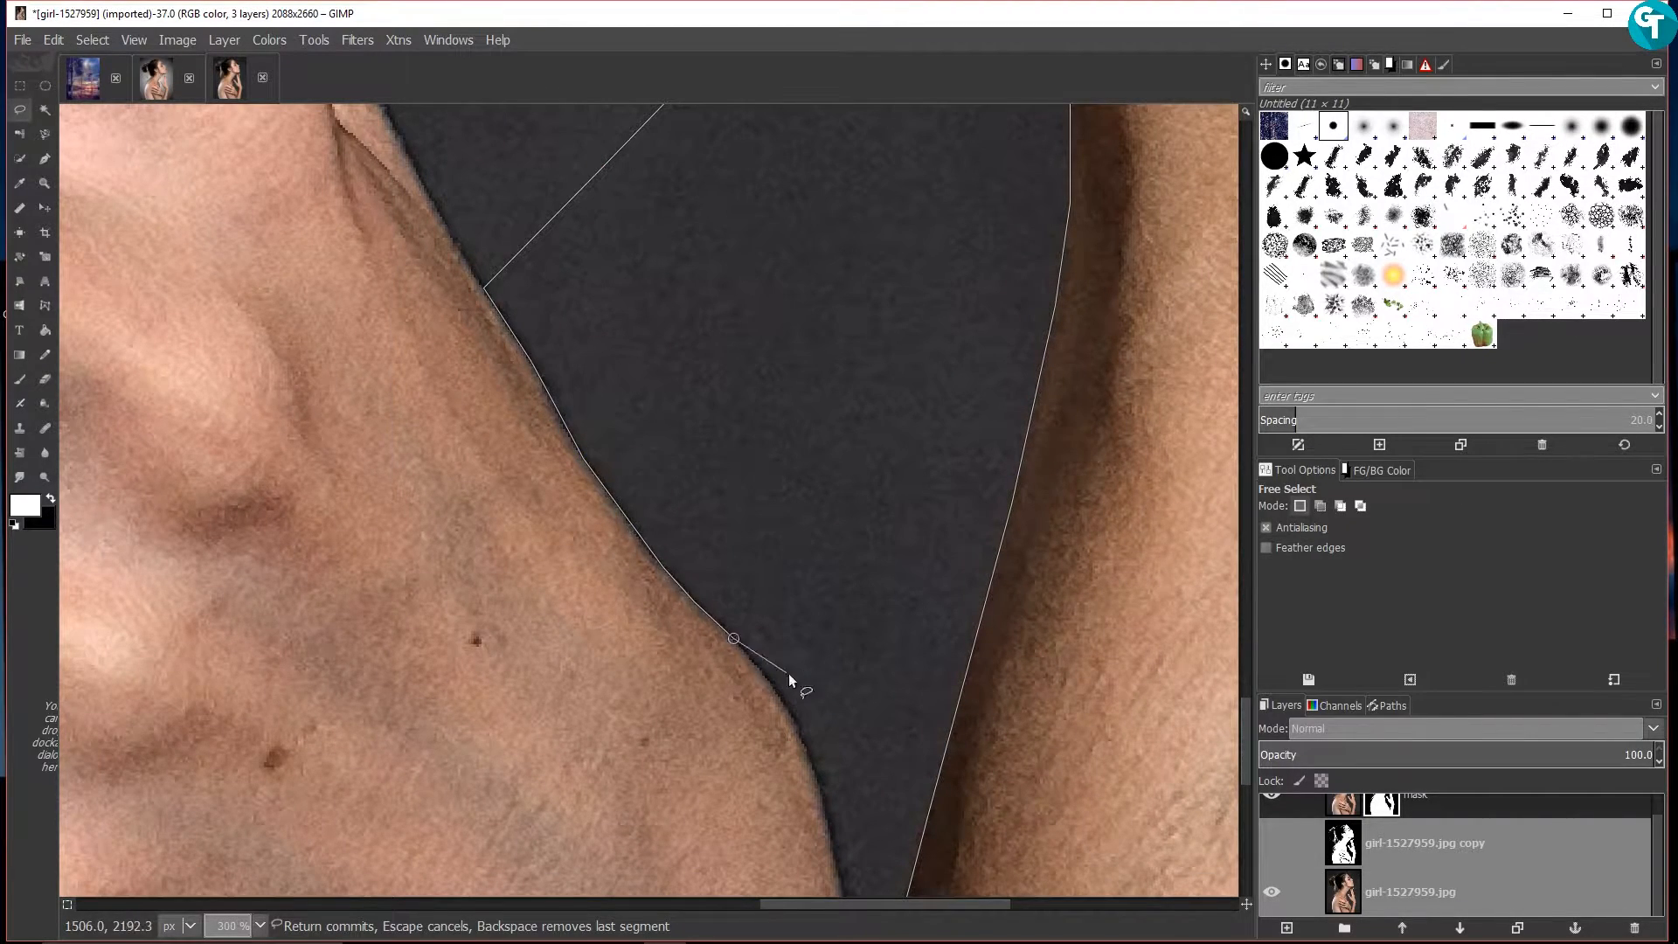
pyautogui.click(790, 705)
pyautogui.click(812, 756)
pyautogui.moveTo(812, 757); pyautogui.dragTo(693, 376)
pyautogui.click(713, 444)
pyautogui.click(727, 522)
pyautogui.click(724, 651)
pyautogui.click(704, 785)
pyautogui.click(710, 806)
# Fill the selected gap between hand and forearm with black on the mask, invert the selection and set the painting colour to white
pyautogui.scroll(-3, 857, 485)
pyautogui.click(50, 498)
pyautogui.moveTo(25, 505); pyautogui.dragTo(793, 259)
pyautogui.scroll(-1, 906, 264)
pyautogui.scroll(2, 909, 366)
pyautogui.scroll(-1, 910, 365)
pyautogui.press('p')
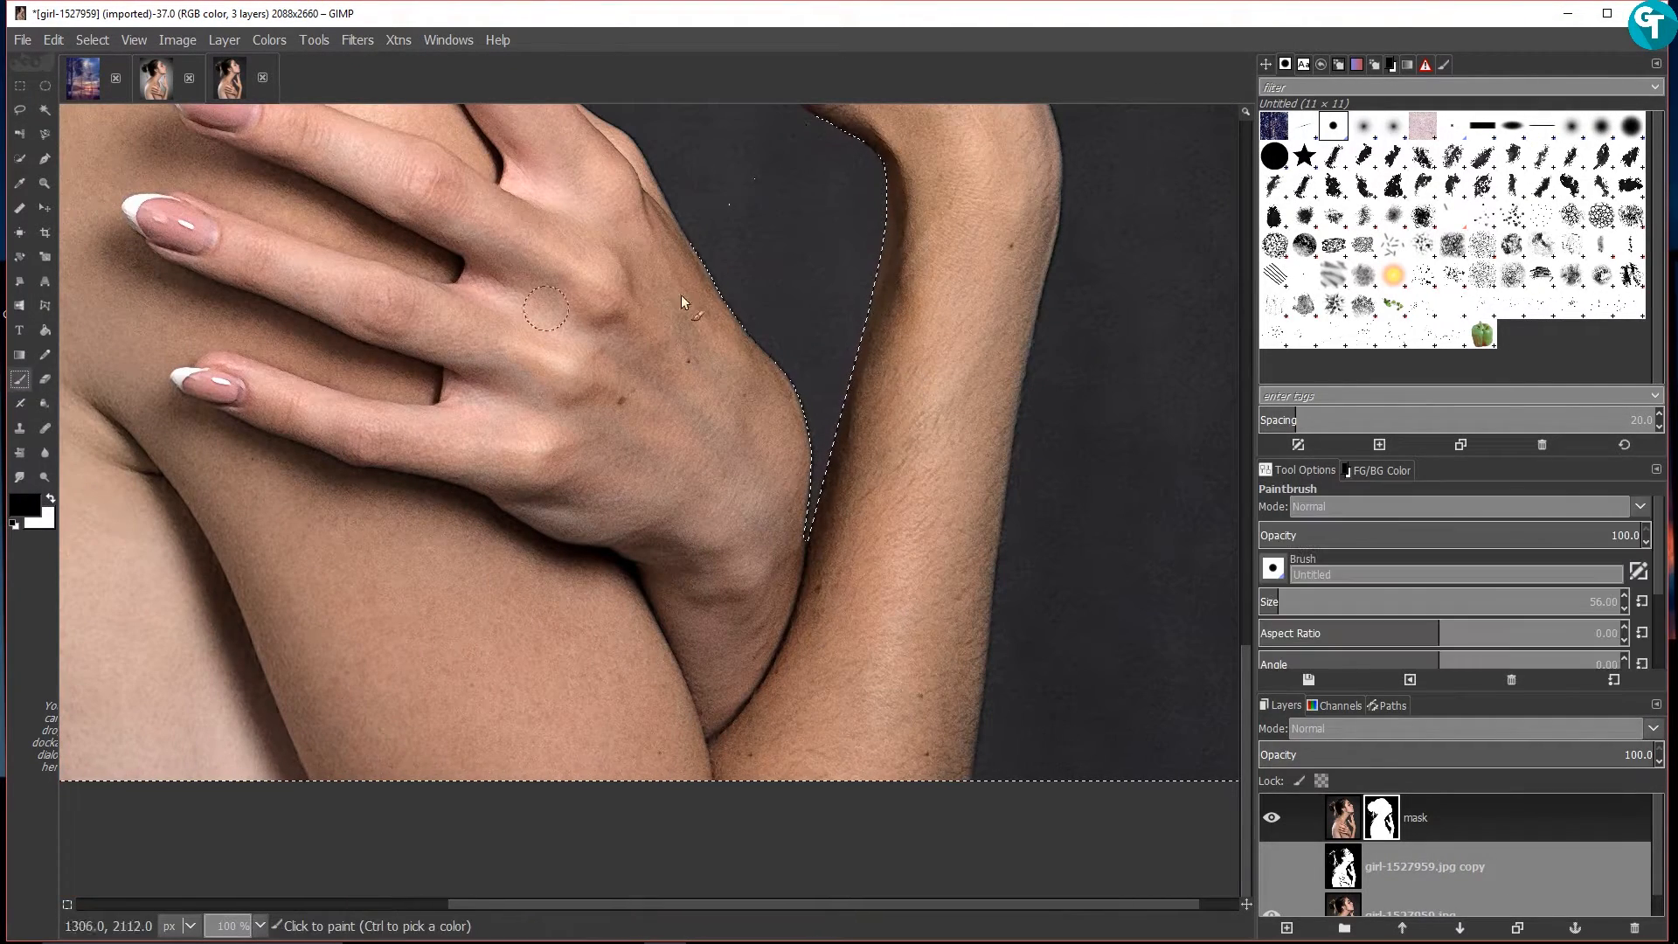
pyautogui.scroll(-2, 737, 341)
pyautogui.scroll(-1, 1401, 837)
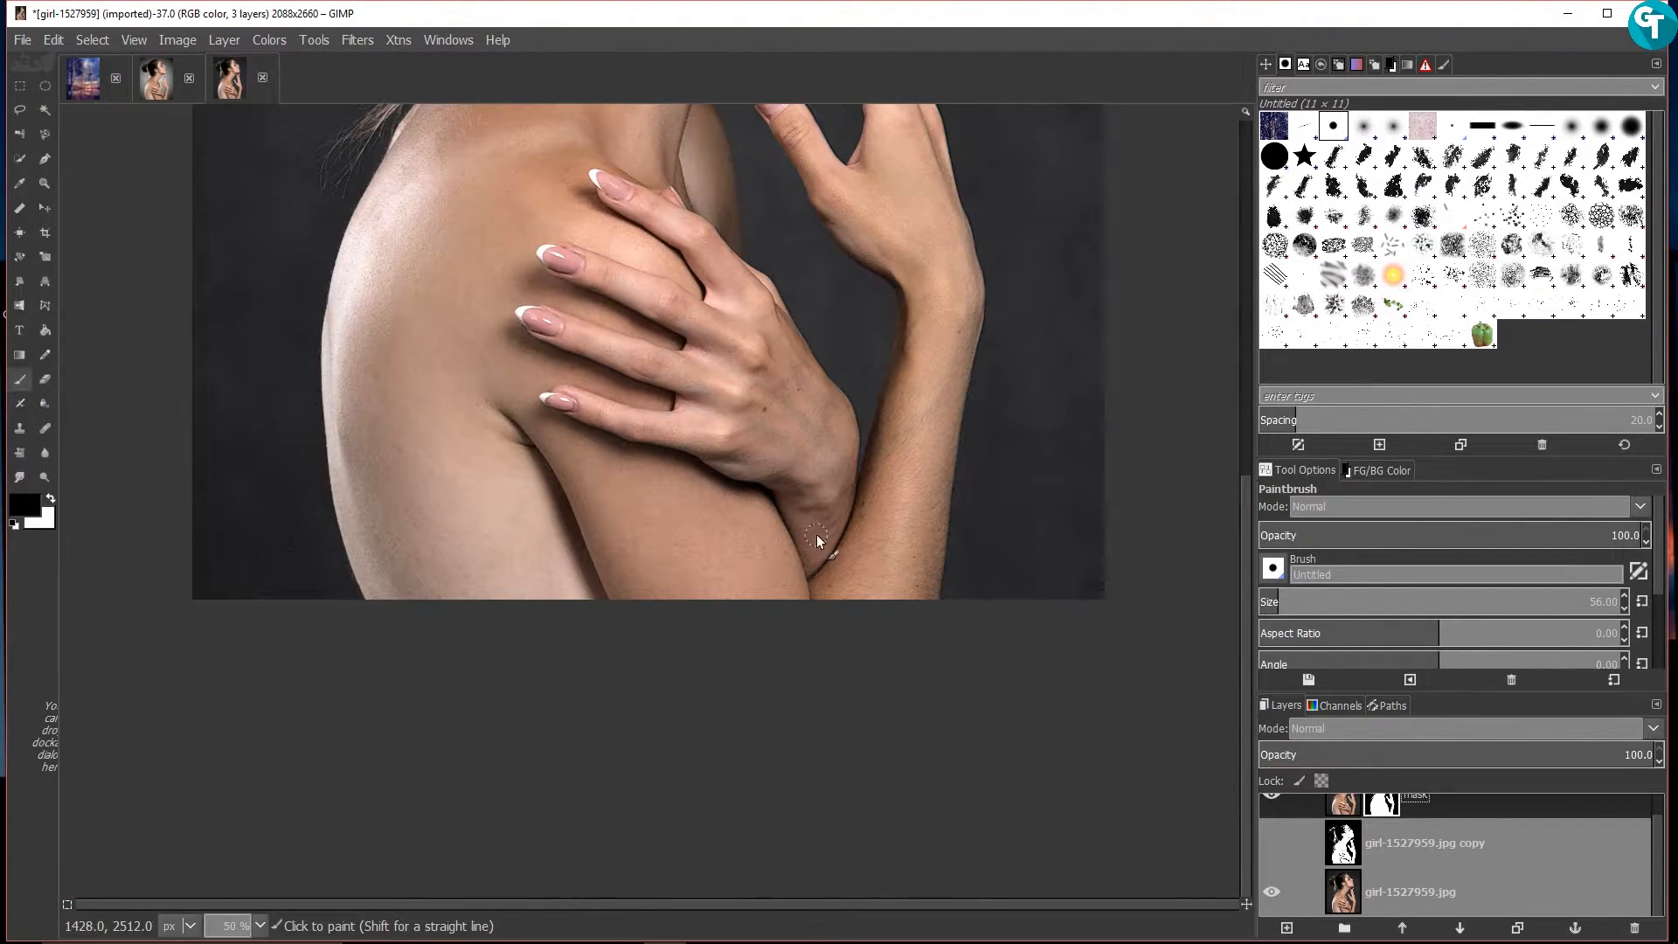
pyautogui.click(1267, 892)
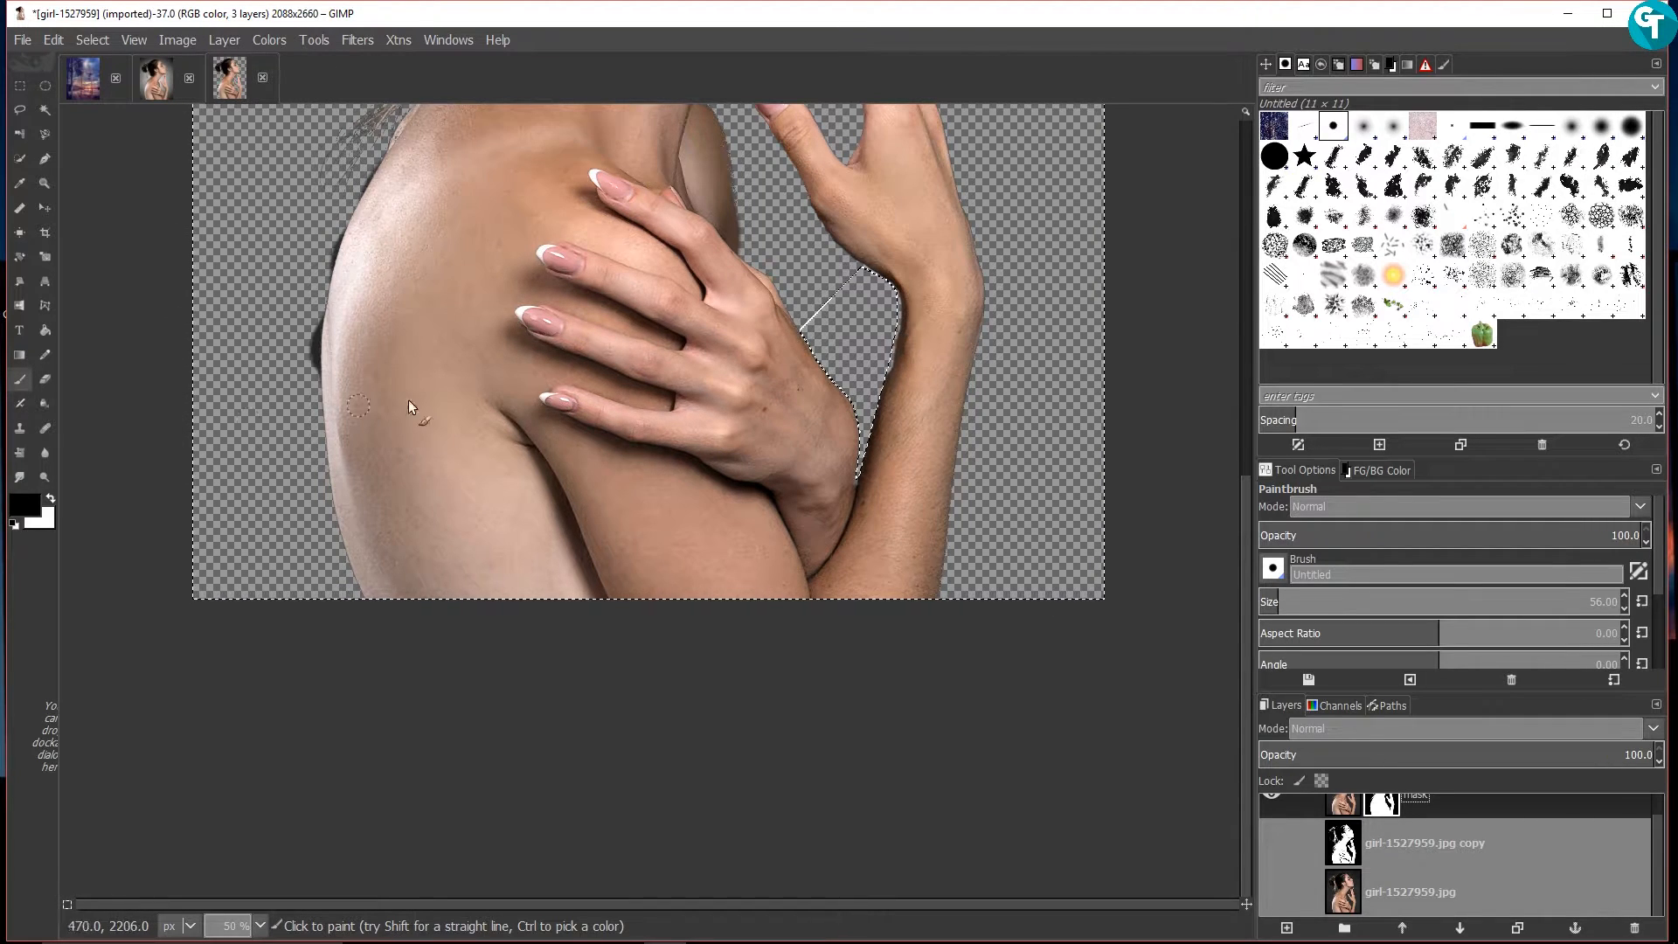
pyautogui.press('x')
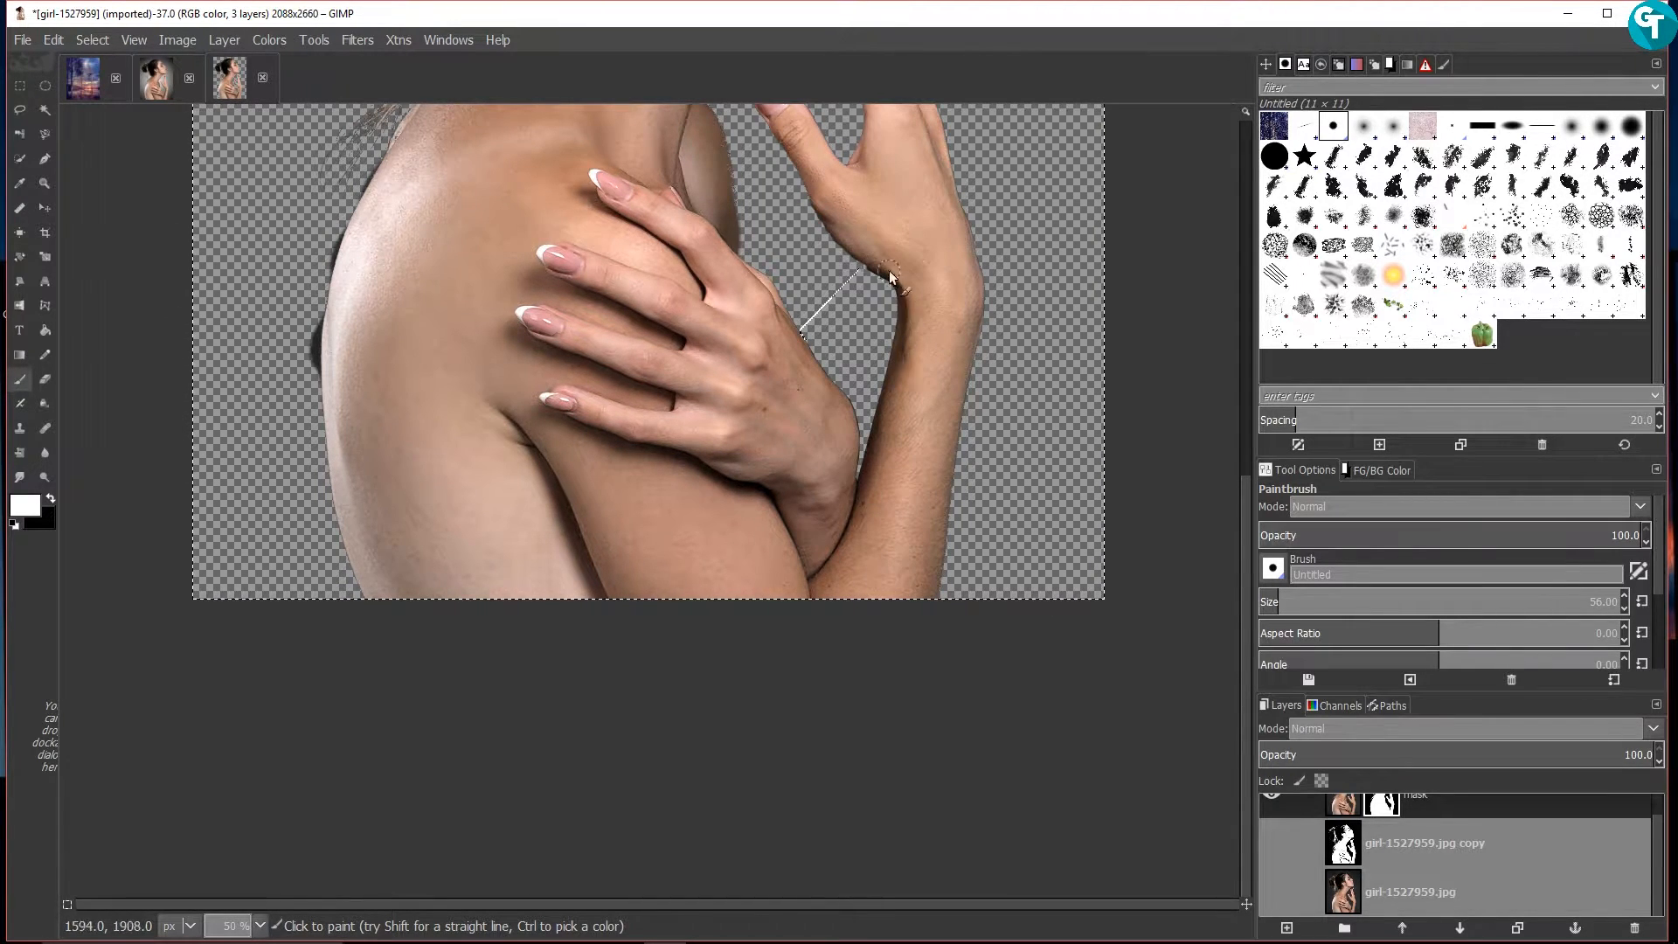
# Show the original portrait layer and start a Free Select outline from the raised wrist along the lower edge of the palm
pyautogui.scroll(2, 874, 266)
pyautogui.click(1271, 892)
pyautogui.scroll(3, 830, 214)
pyautogui.press('f')
pyautogui.click(1009, 451)
pyautogui.click(880, 370)
pyautogui.click(834, 333)
pyautogui.click(805, 305)
pyautogui.click(770, 272)
pyautogui.click(745, 239)
pyautogui.click(710, 191)
pyautogui.moveTo(711, 190); pyautogui.dragTo(753, 531)
pyautogui.click(707, 455)
pyautogui.click(650, 371)
pyautogui.click(626, 316)
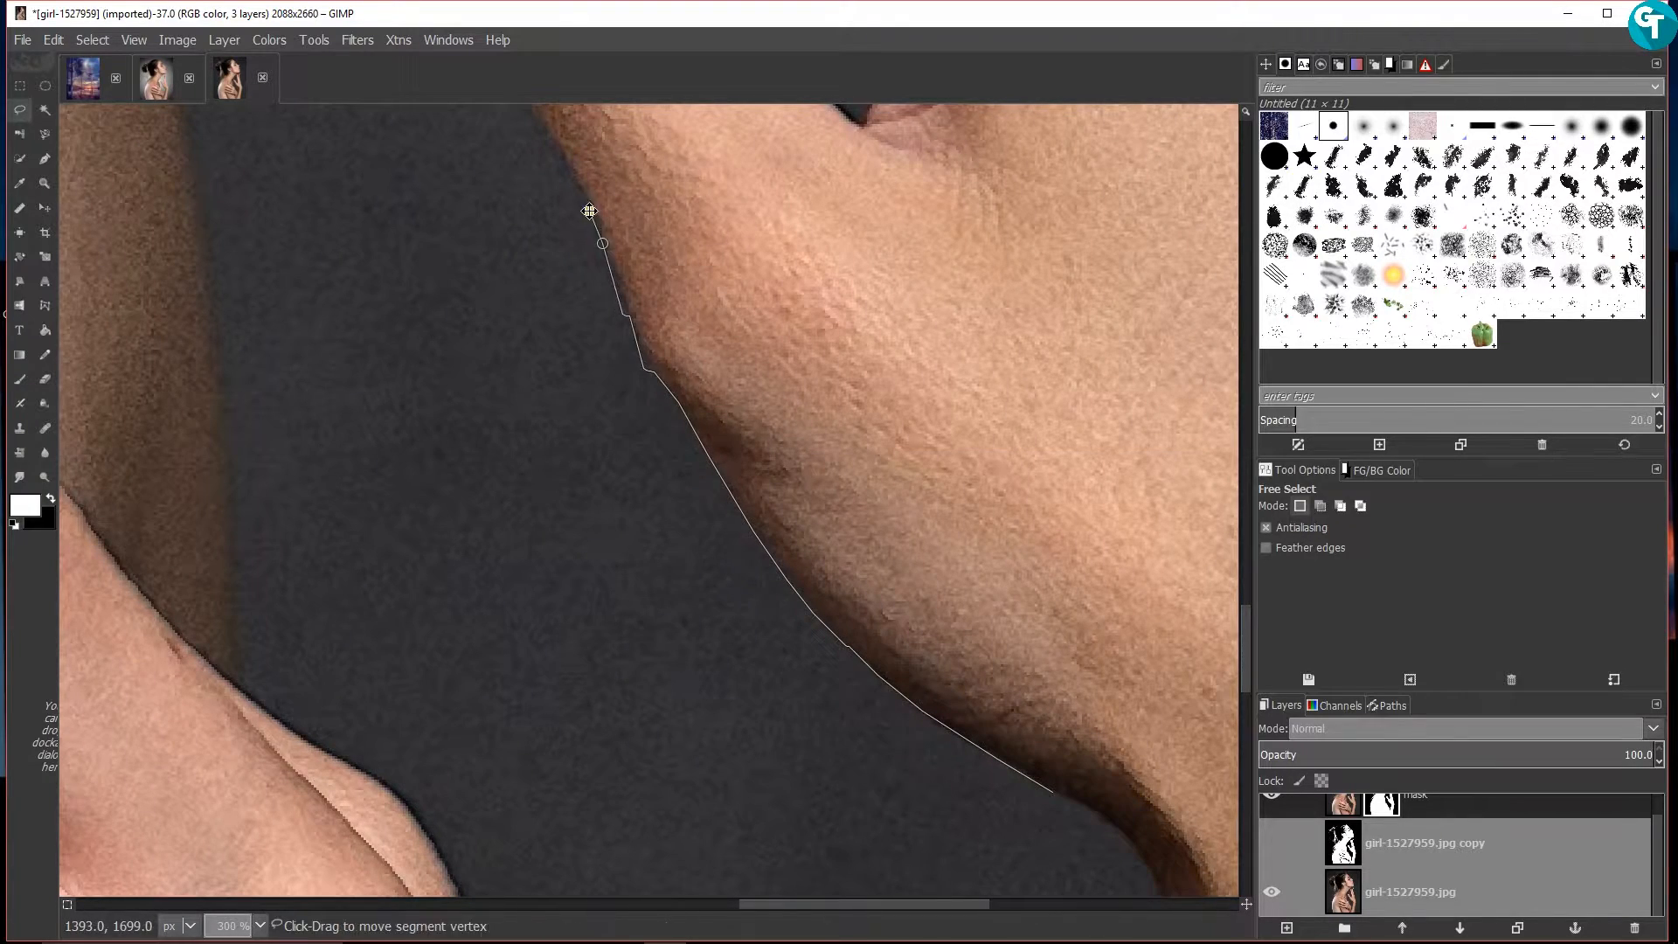
# Continue the outline up the hand's edge toward the thumb and close it through the background gap
pyautogui.moveTo(589, 215); pyautogui.dragTo(662, 494)
pyautogui.click(626, 412)
pyautogui.click(563, 326)
pyautogui.moveTo(465, 172); pyautogui.dragTo(534, 392)
pyautogui.click(472, 309)
pyautogui.click(444, 266)
pyautogui.click(323, 358)
pyautogui.moveTo(699, 743); pyautogui.dragTo(658, 215)
pyautogui.click(730, 798)
pyautogui.click(1182, 866)
pyautogui.click(1156, 761)
# Fill the selected gap with black on the mask, hide the original layer and paint along the thumb's edge in white
pyautogui.click(50, 498)
pyautogui.scroll(-3, 827, 538)
pyautogui.click(1270, 892)
pyautogui.press('x')
pyautogui.press('p')
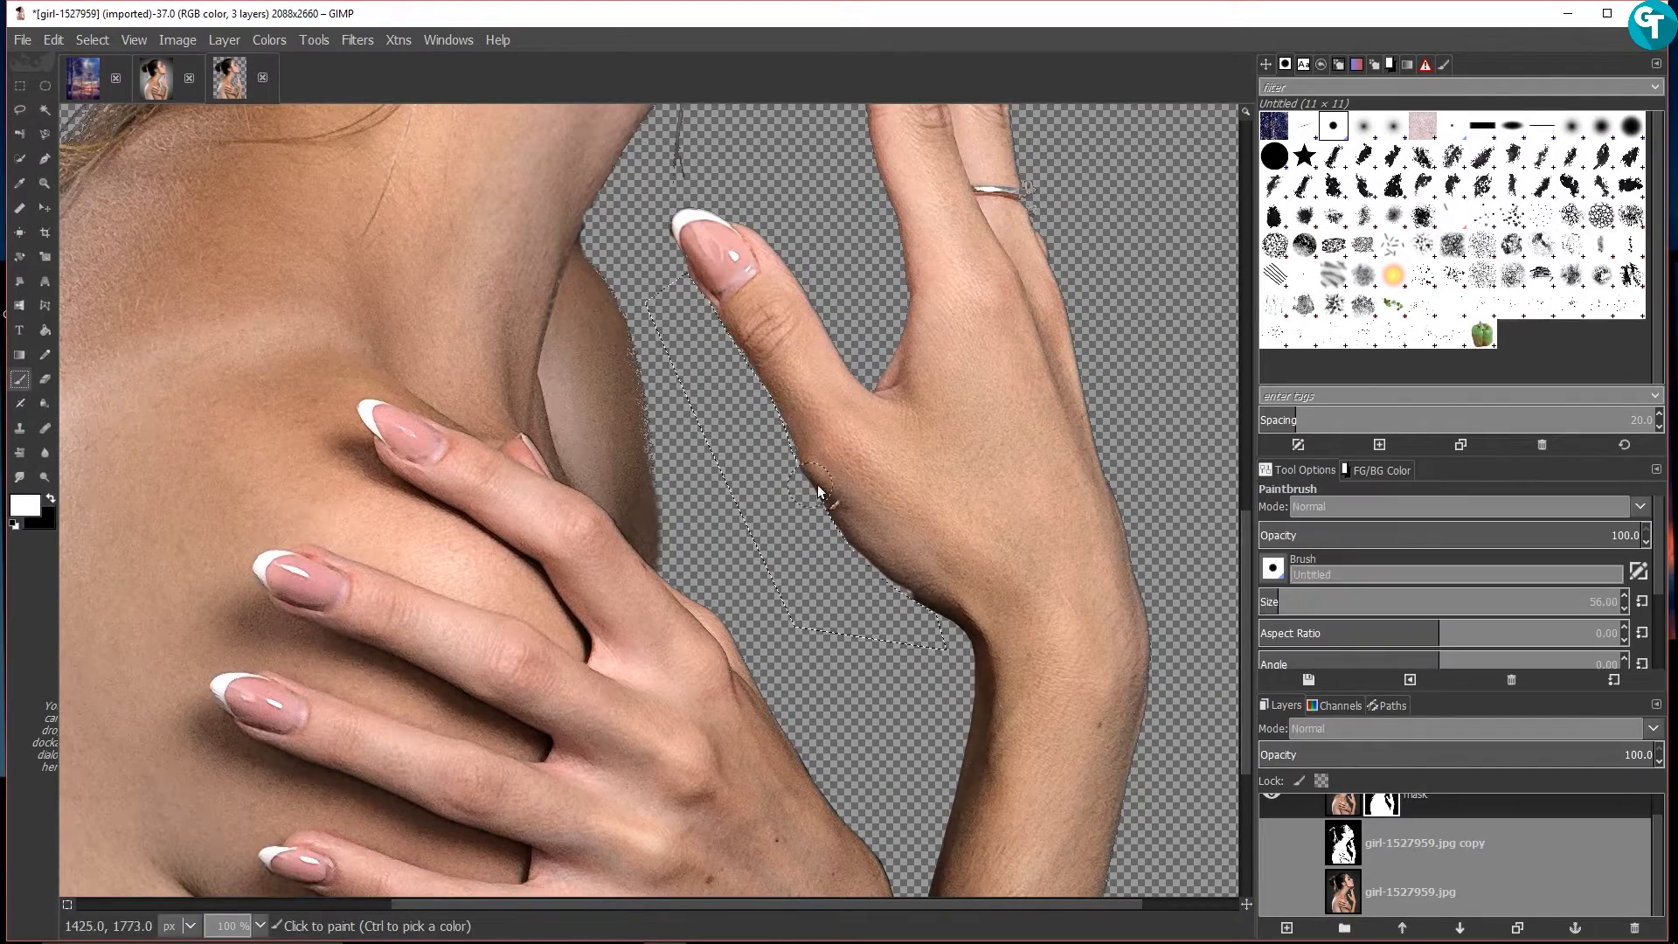
pyautogui.moveTo(709, 282); pyautogui.dragTo(815, 464)
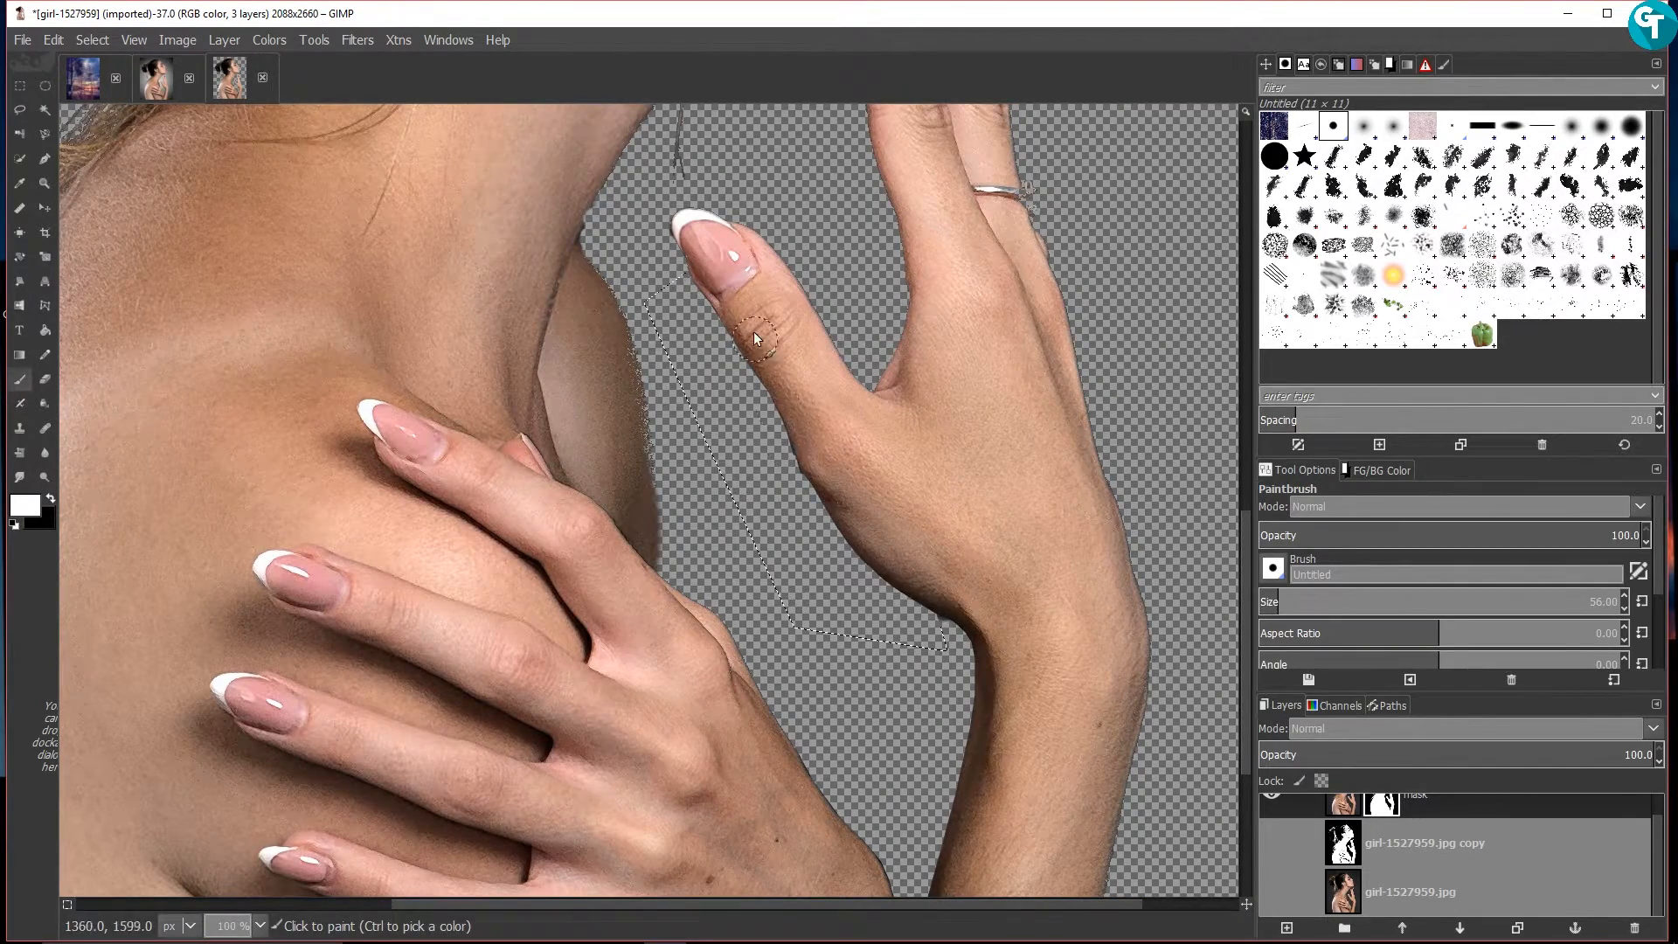
# Start a Free Select outline along the outer edge of the upper arm and up the curve of the shoulder
pyautogui.scroll(4, 690, 239)
pyautogui.scroll(-7, 679, 222)
pyautogui.scroll(2, 842, 506)
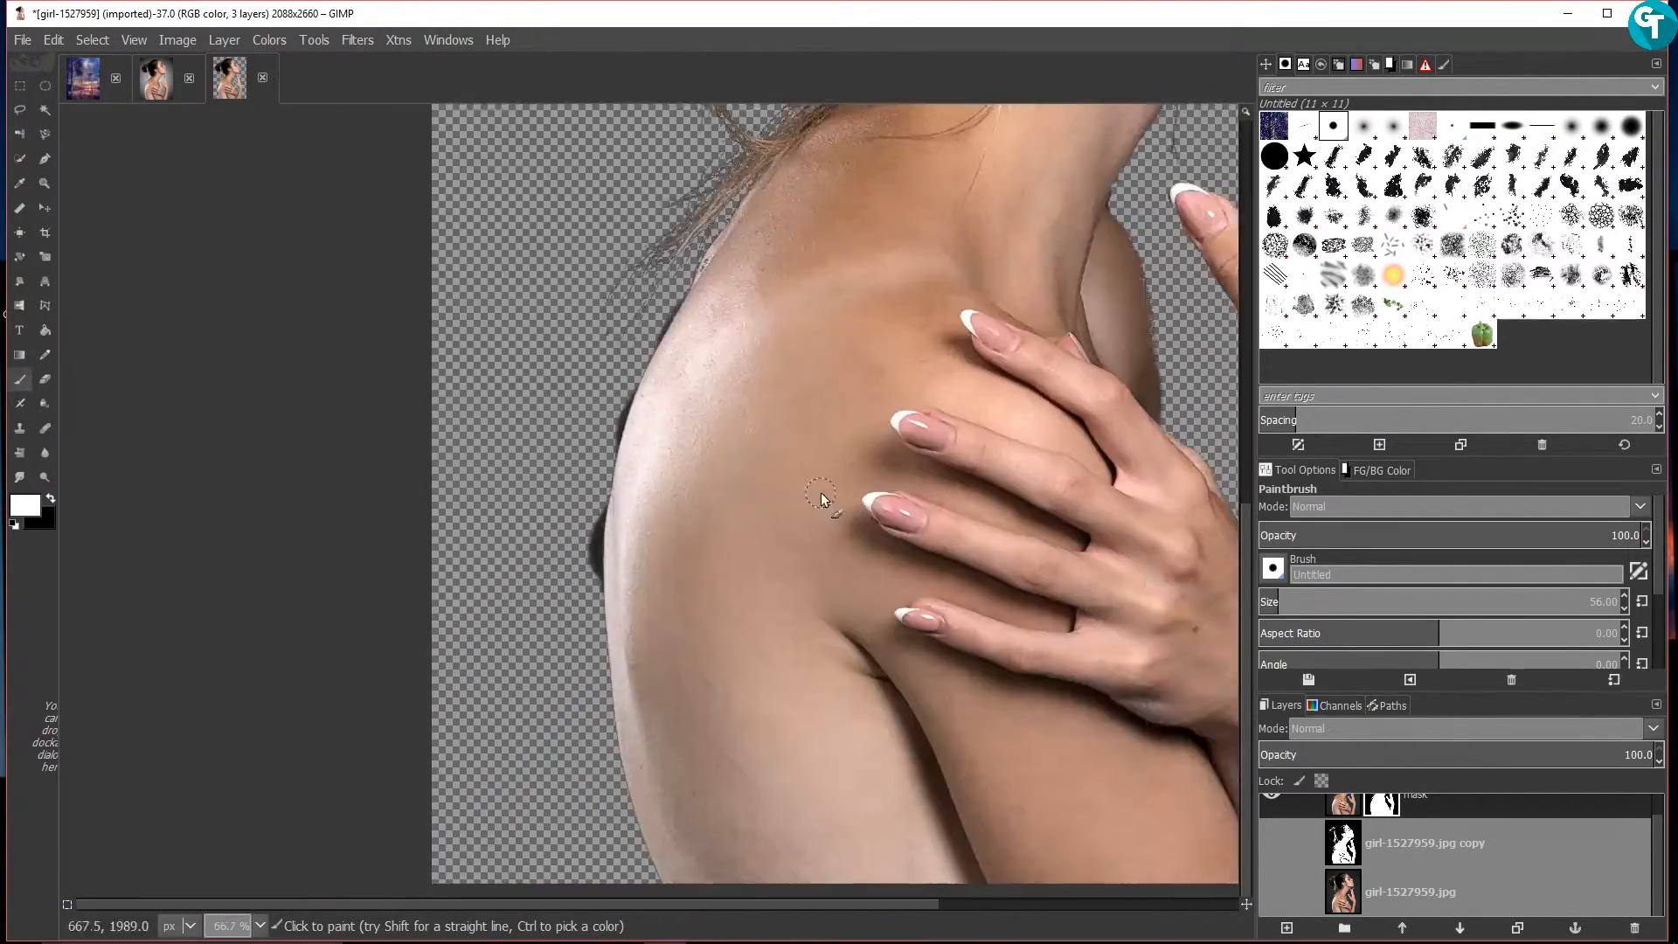
pyautogui.scroll(1, 842, 507)
pyautogui.press('f')
pyautogui.scroll(2, 684, 559)
pyautogui.moveTo(586, 778); pyautogui.dragTo(596, 469)
pyautogui.click(648, 211)
pyautogui.moveTo(648, 211); pyautogui.dragTo(533, 431)
pyautogui.click(570, 327)
pyautogui.click(595, 272)
pyautogui.moveTo(595, 272); pyautogui.dragTo(532, 498)
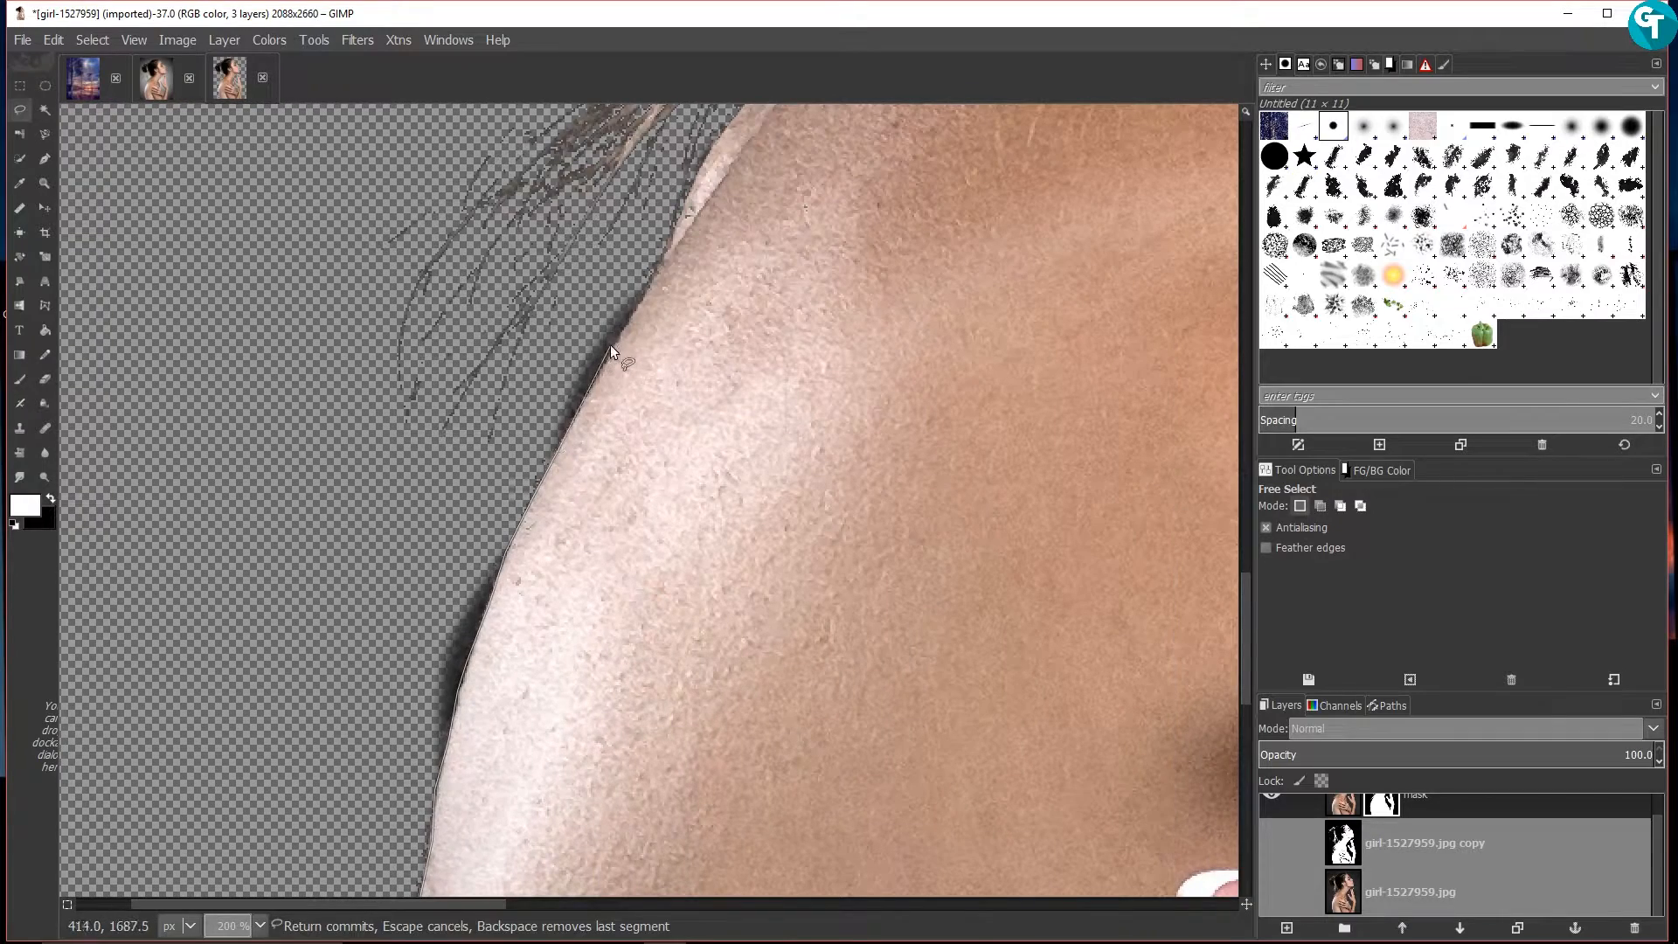
# Bring the outline back down outside the dark fringe and close the selection at the upper arm
pyautogui.click(402, 579)
pyautogui.click(335, 788)
pyautogui.moveTo(334, 788); pyautogui.dragTo(433, 376)
pyautogui.click(423, 750)
pyautogui.click(497, 811)
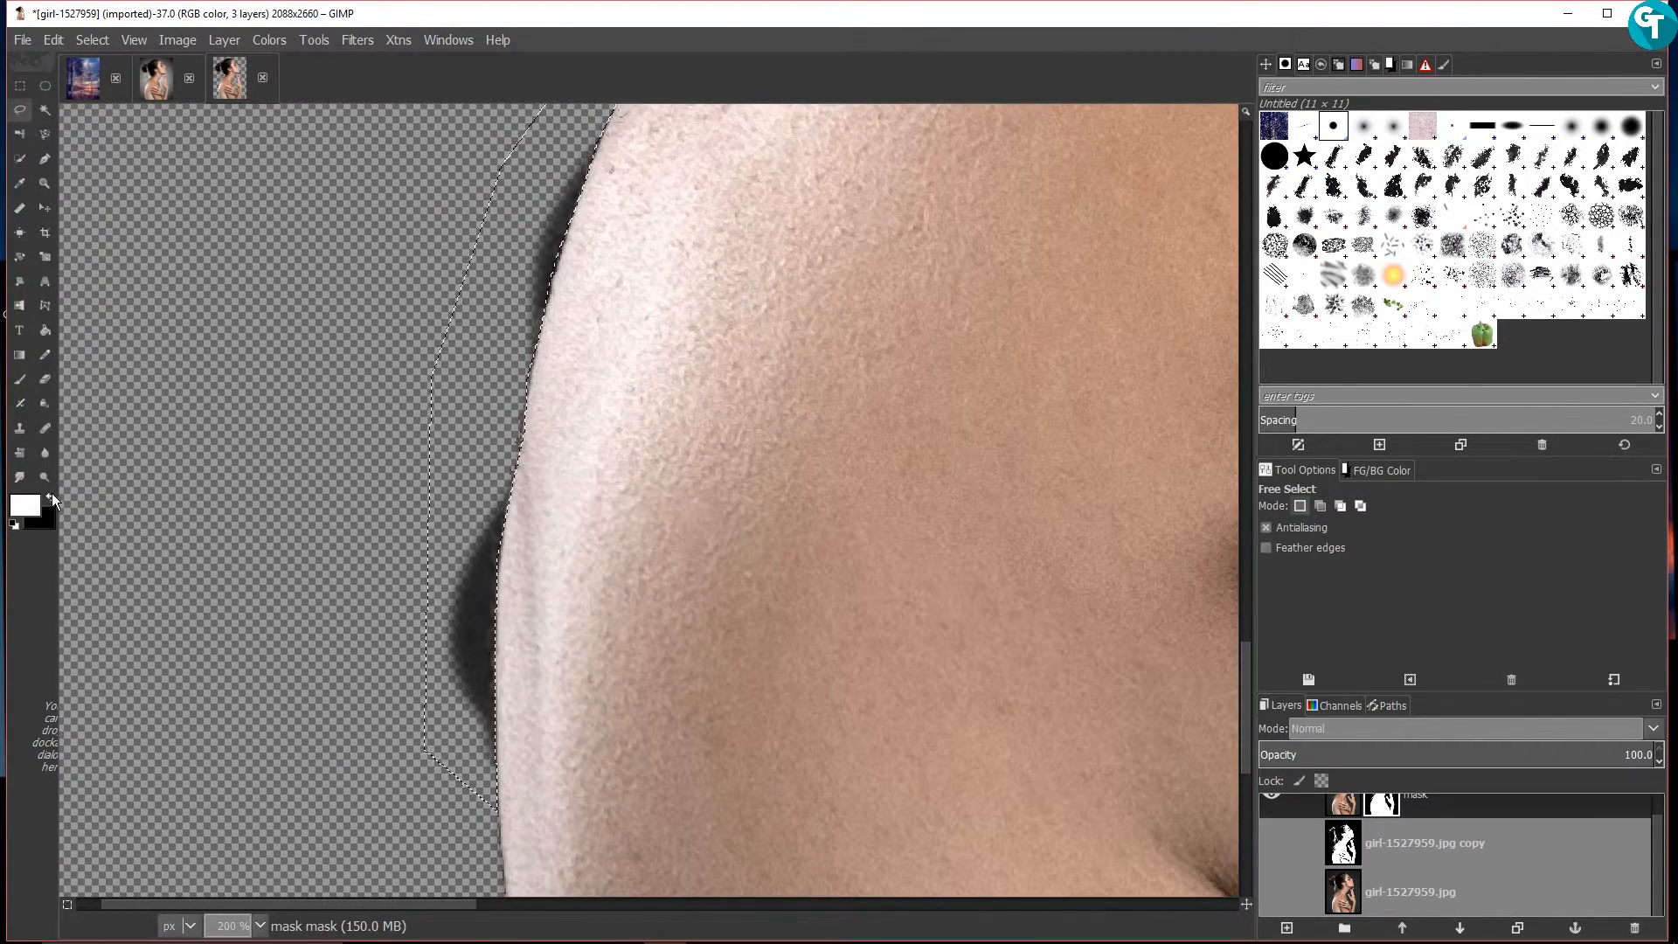
# Fill the selected fringe beside the shoulder with black on the mask, reset the painting colour to white and deselect
pyautogui.click(50, 498)
pyautogui.click(19, 379)
pyautogui.moveTo(24, 505); pyautogui.dragTo(485, 345)
pyautogui.press('x')
pyautogui.moveTo(616, 262); pyautogui.dragTo(587, 476)
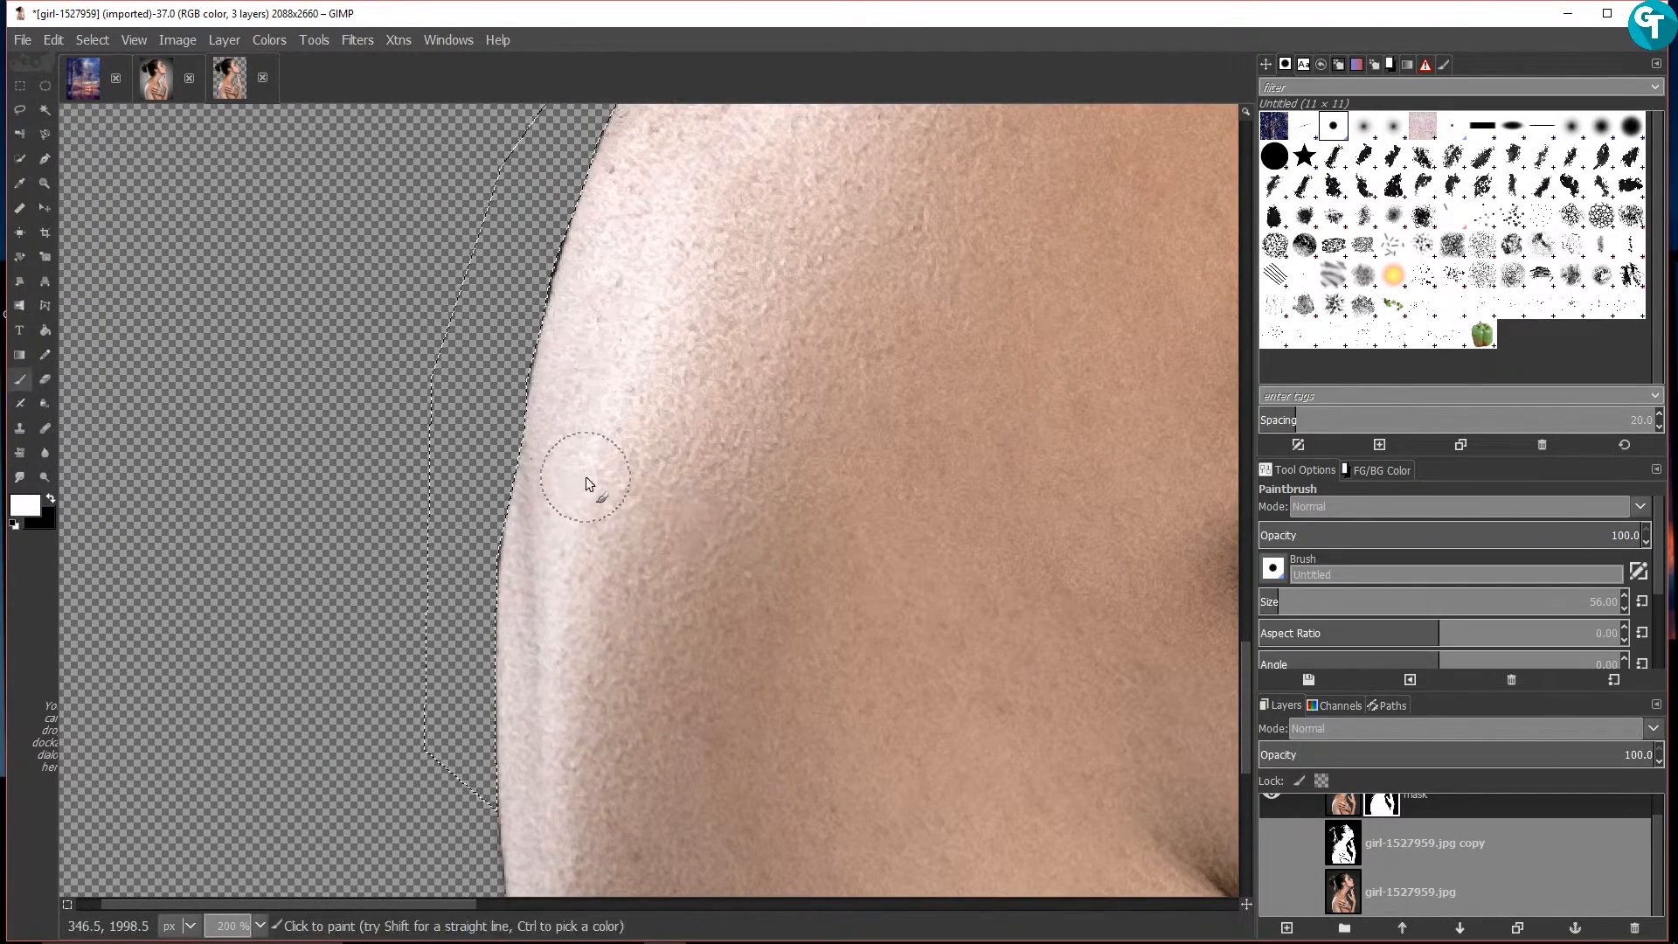
pyautogui.hotkey('ctrl', 'shift', 'a')
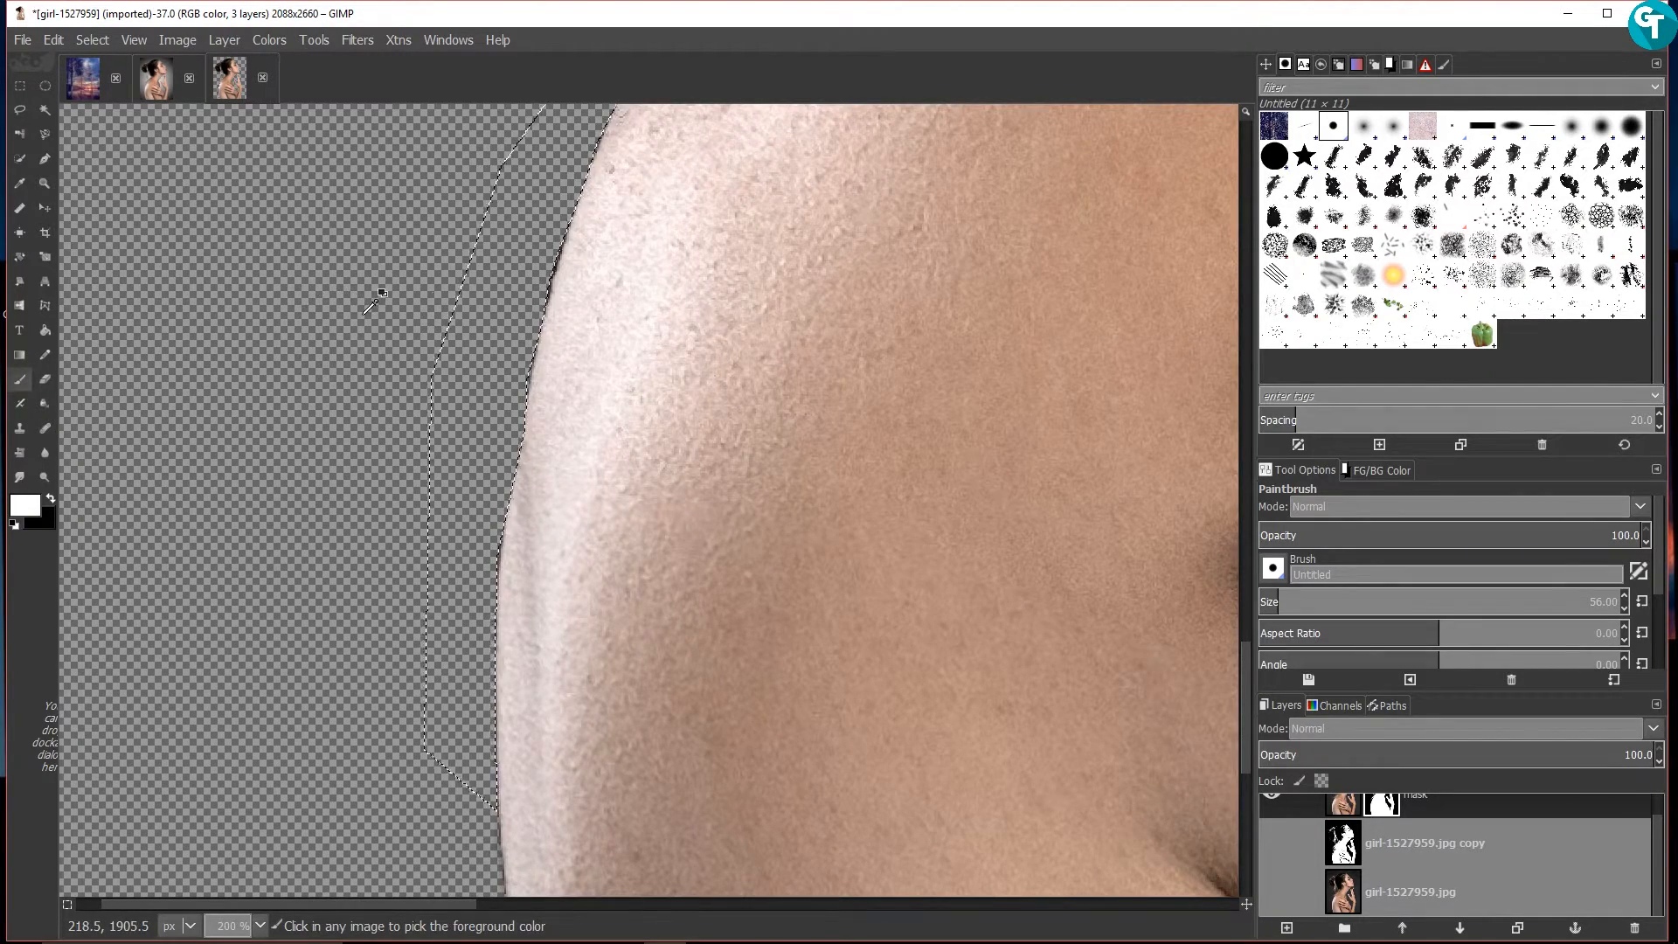
# Compare the cutout with the original portrait layer and set the brush to black at size 41
pyautogui.scroll(-5, 375, 293)
pyautogui.scroll(1, 376, 262)
pyautogui.click(1271, 892)
pyautogui.press(']')
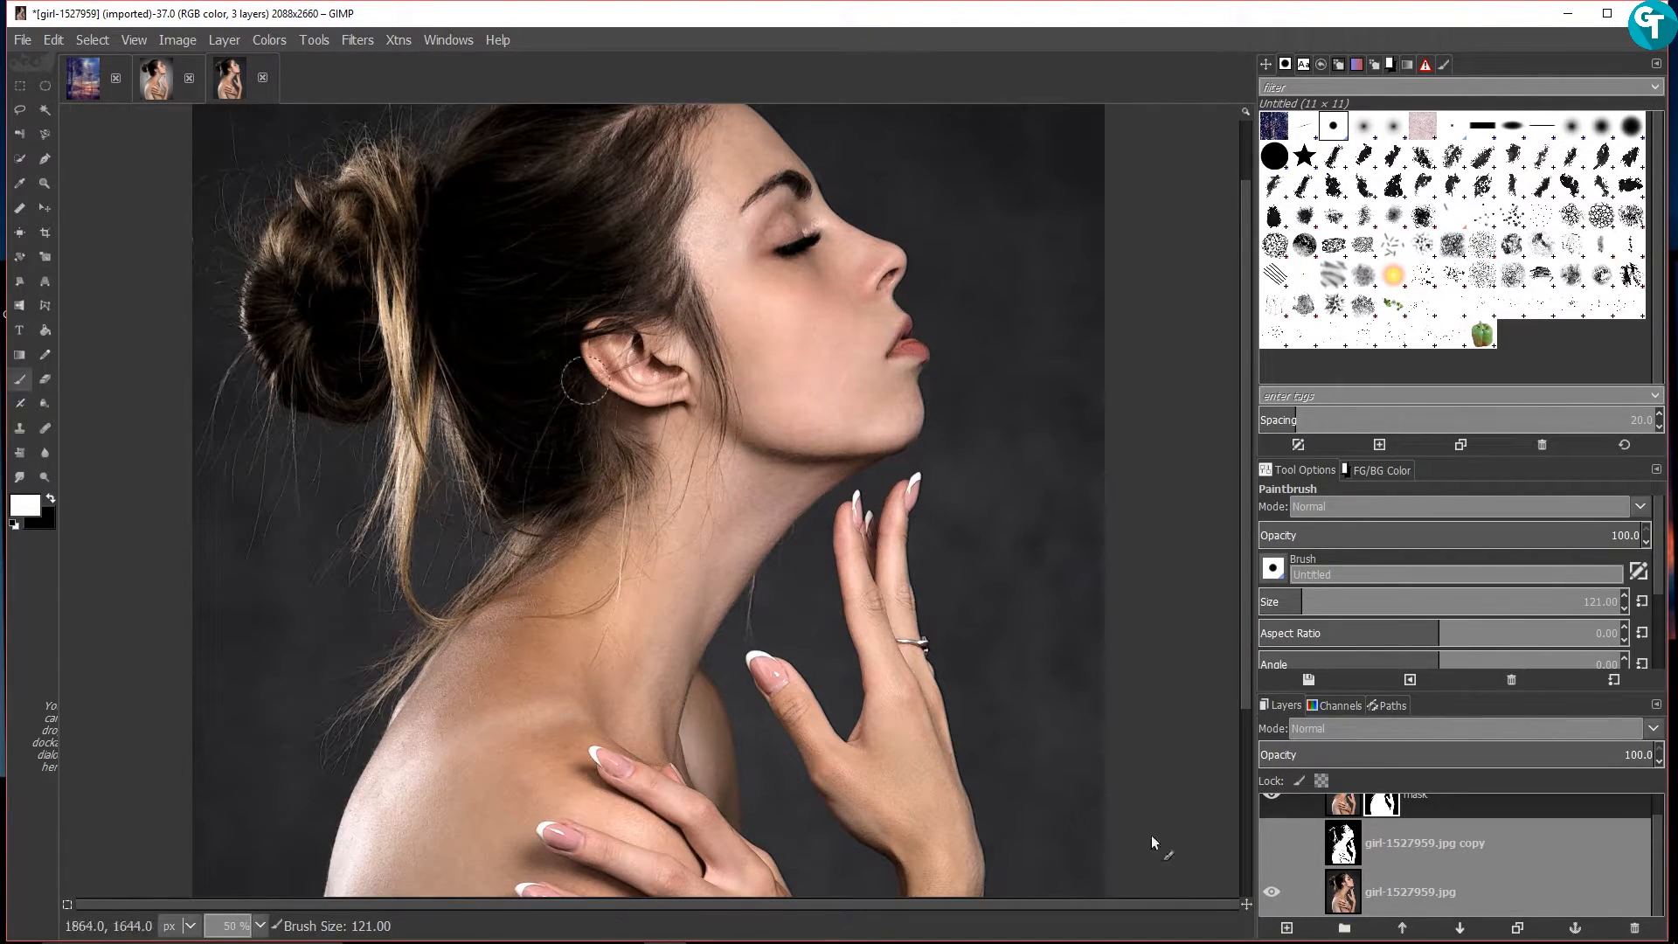
pyautogui.scroll(3, 465, 271)
pyautogui.press('x')
pyautogui.press('[')
pyautogui.press('[')
pyautogui.click(1272, 891)
pyautogui.scroll(-3, 449, 334)
pyautogui.scroll(1, 686, 477)
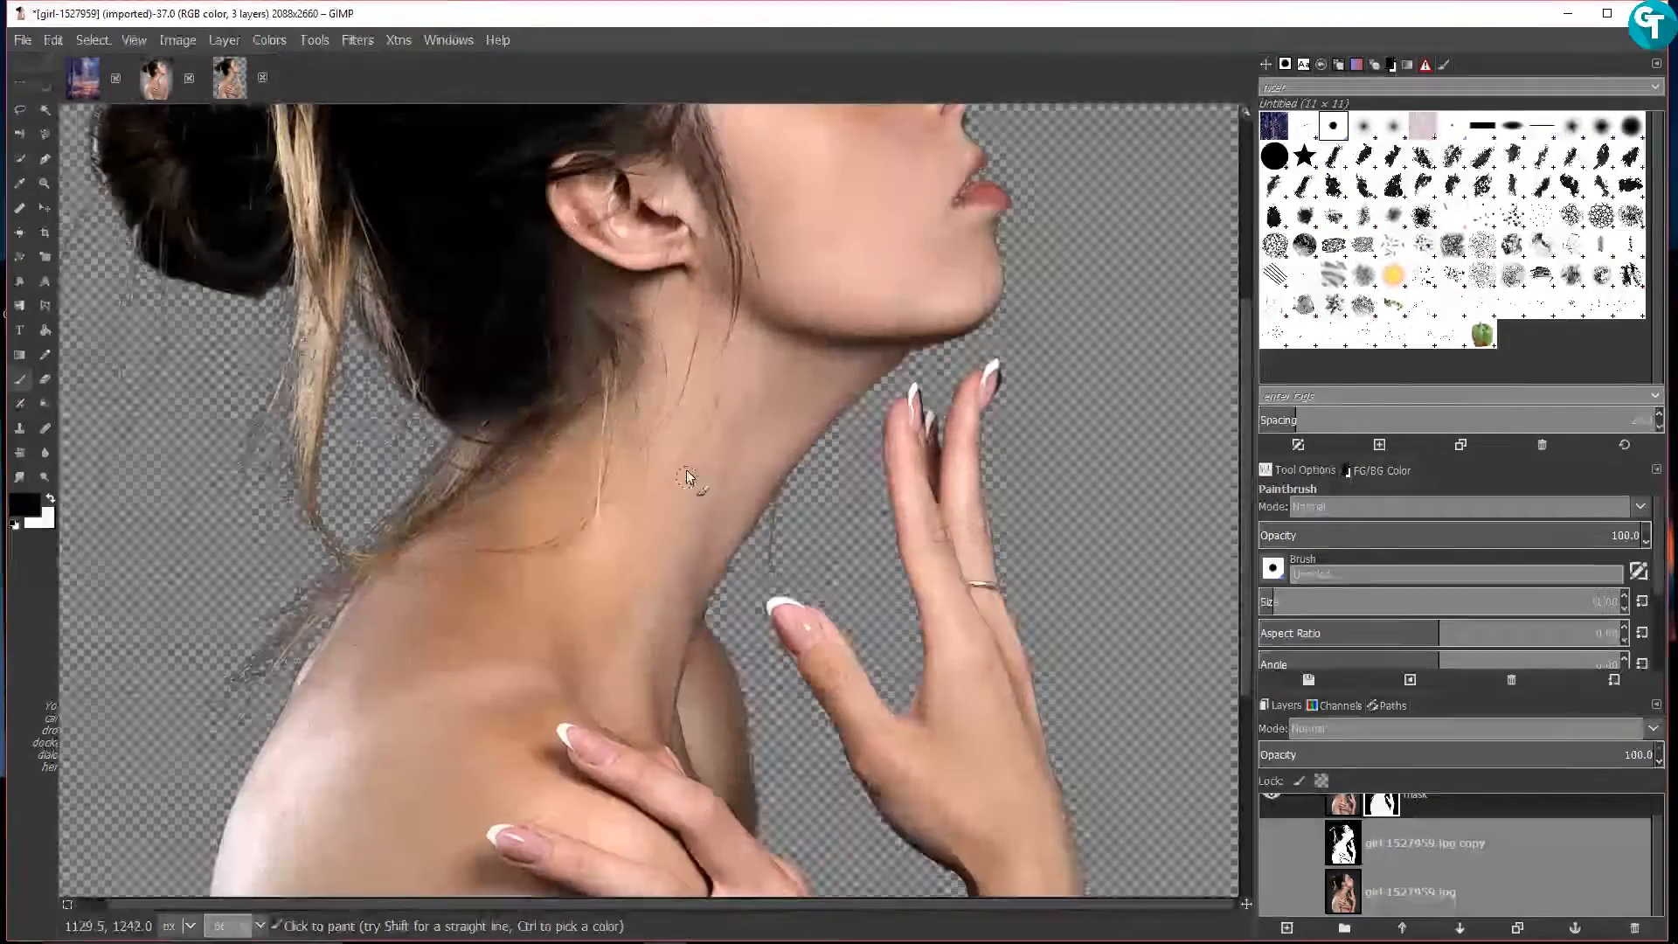
# Check the masked hair, neck and face edges against the original portrait layer
pyautogui.click(1272, 892)
pyautogui.scroll(1, 1271, 882)
pyautogui.click(1380, 817)
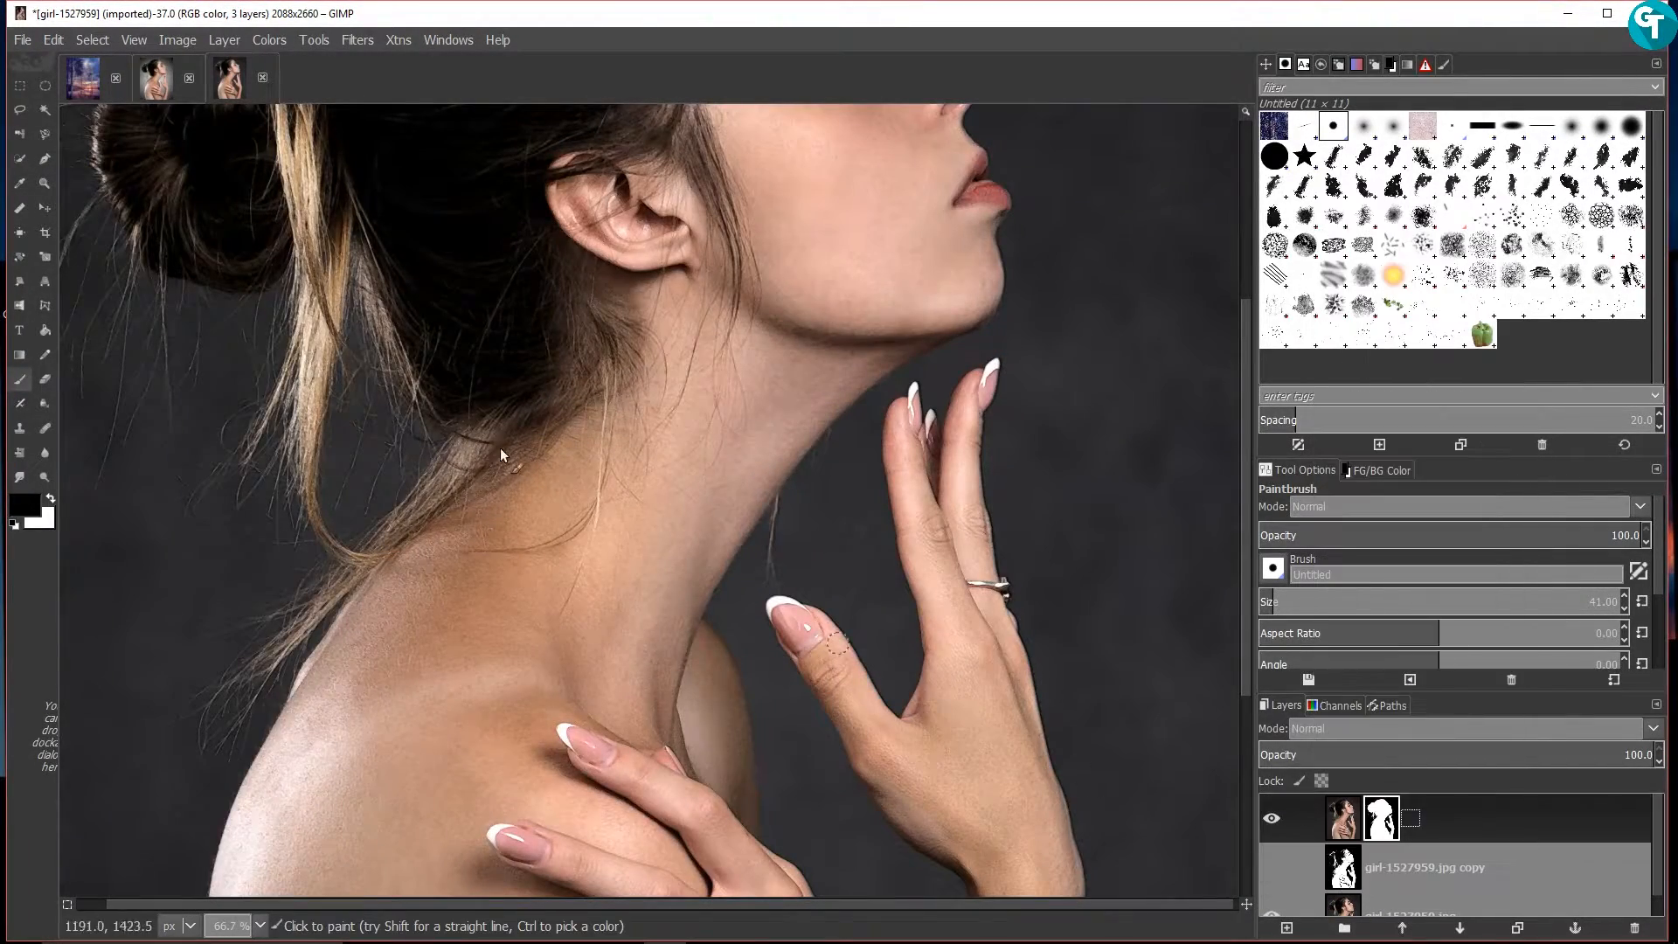
pyautogui.scroll(-3, 682, 725)
pyautogui.scroll(4, 487, 446)
pyautogui.click(1270, 911)
pyautogui.click(1270, 911)
pyautogui.scroll(-3, 490, 463)
pyautogui.scroll(1, 895, 554)
pyautogui.click(1275, 910)
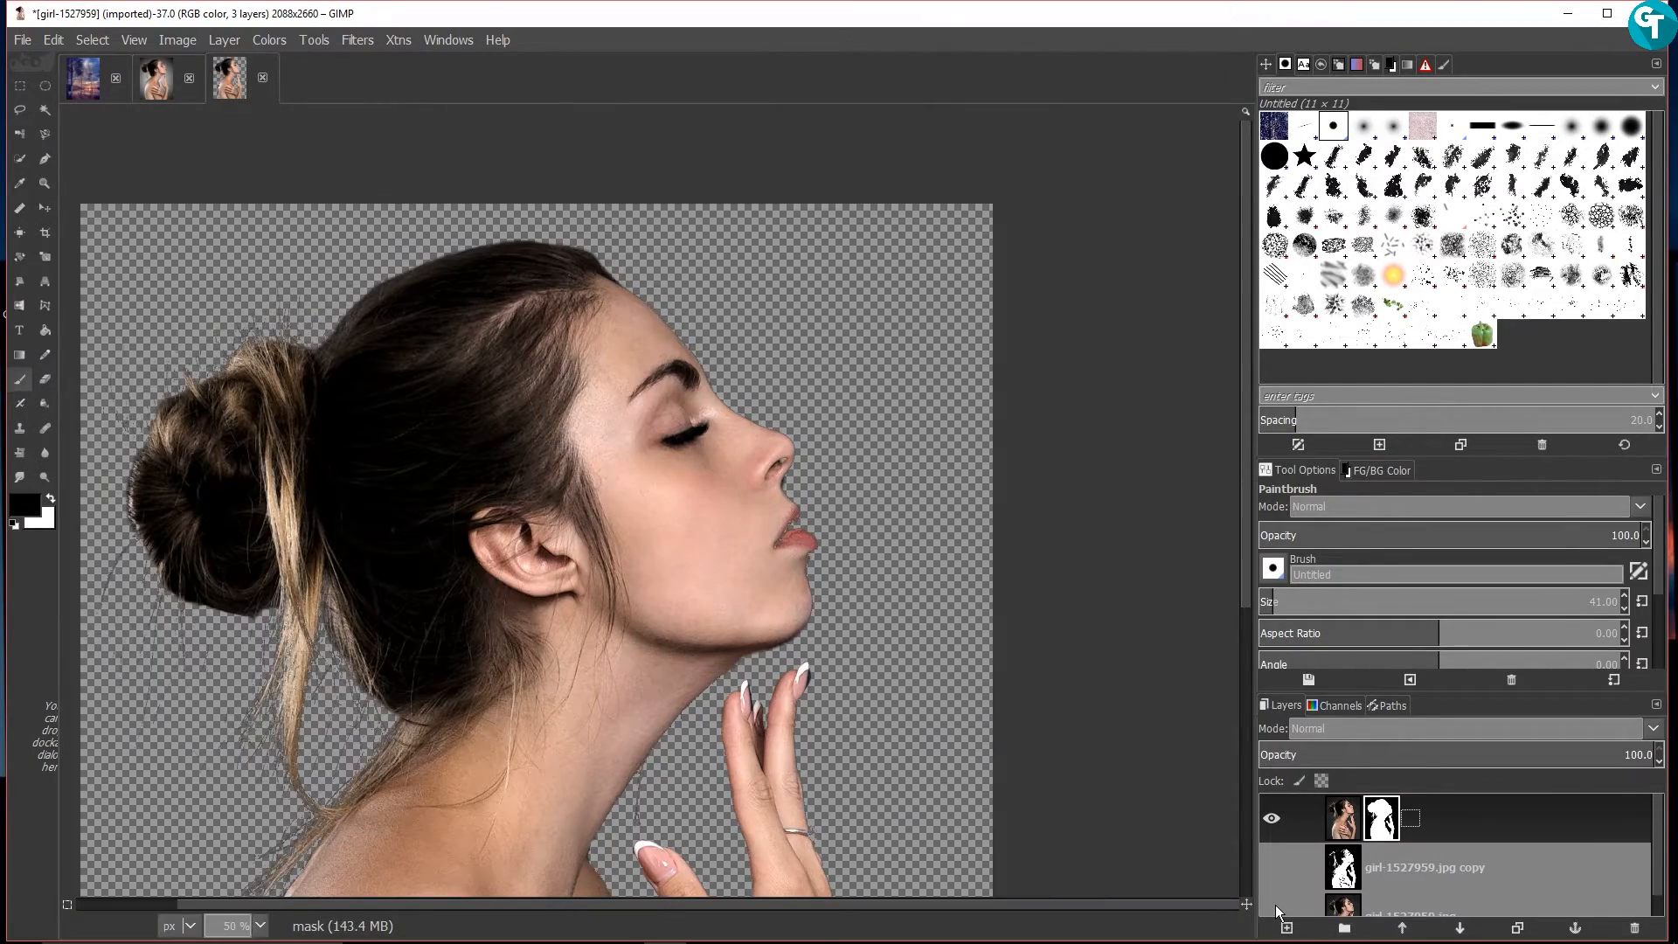
# Start a Free Select outline around a small leftover background area at the front of the portrait
pyautogui.scroll(5, 898, 643)
pyautogui.press('f')
pyautogui.scroll(1, 795, 701)
pyautogui.click(780, 705)
pyautogui.click(781, 638)
pyautogui.click(772, 557)
pyautogui.moveTo(772, 558); pyautogui.dragTo(816, 621)
pyautogui.click(783, 706)
# Close the outline around the leftover background area, fill it with black on the mask and deselect
pyautogui.hscroll(5, 554, 673)
pyautogui.moveTo(656, 627); pyautogui.dragTo(690, 465)
pyautogui.click(690, 427)
pyautogui.click(785, 424)
pyautogui.click(657, 629)
pyautogui.moveTo(24, 505); pyautogui.dragTo(719, 560)
pyautogui.hotkey('ctrl', 'shift', 'a')
# Restore the gap between the lips with white paint on the mask, using the original layer as reference
pyautogui.scroll(-4, 721, 559)
pyautogui.scroll(2, 918, 324)
pyautogui.moveTo(736, 740); pyautogui.dragTo(741, 915)
pyautogui.click(1271, 913)
pyautogui.click(20, 379)
pyautogui.click(51, 498)
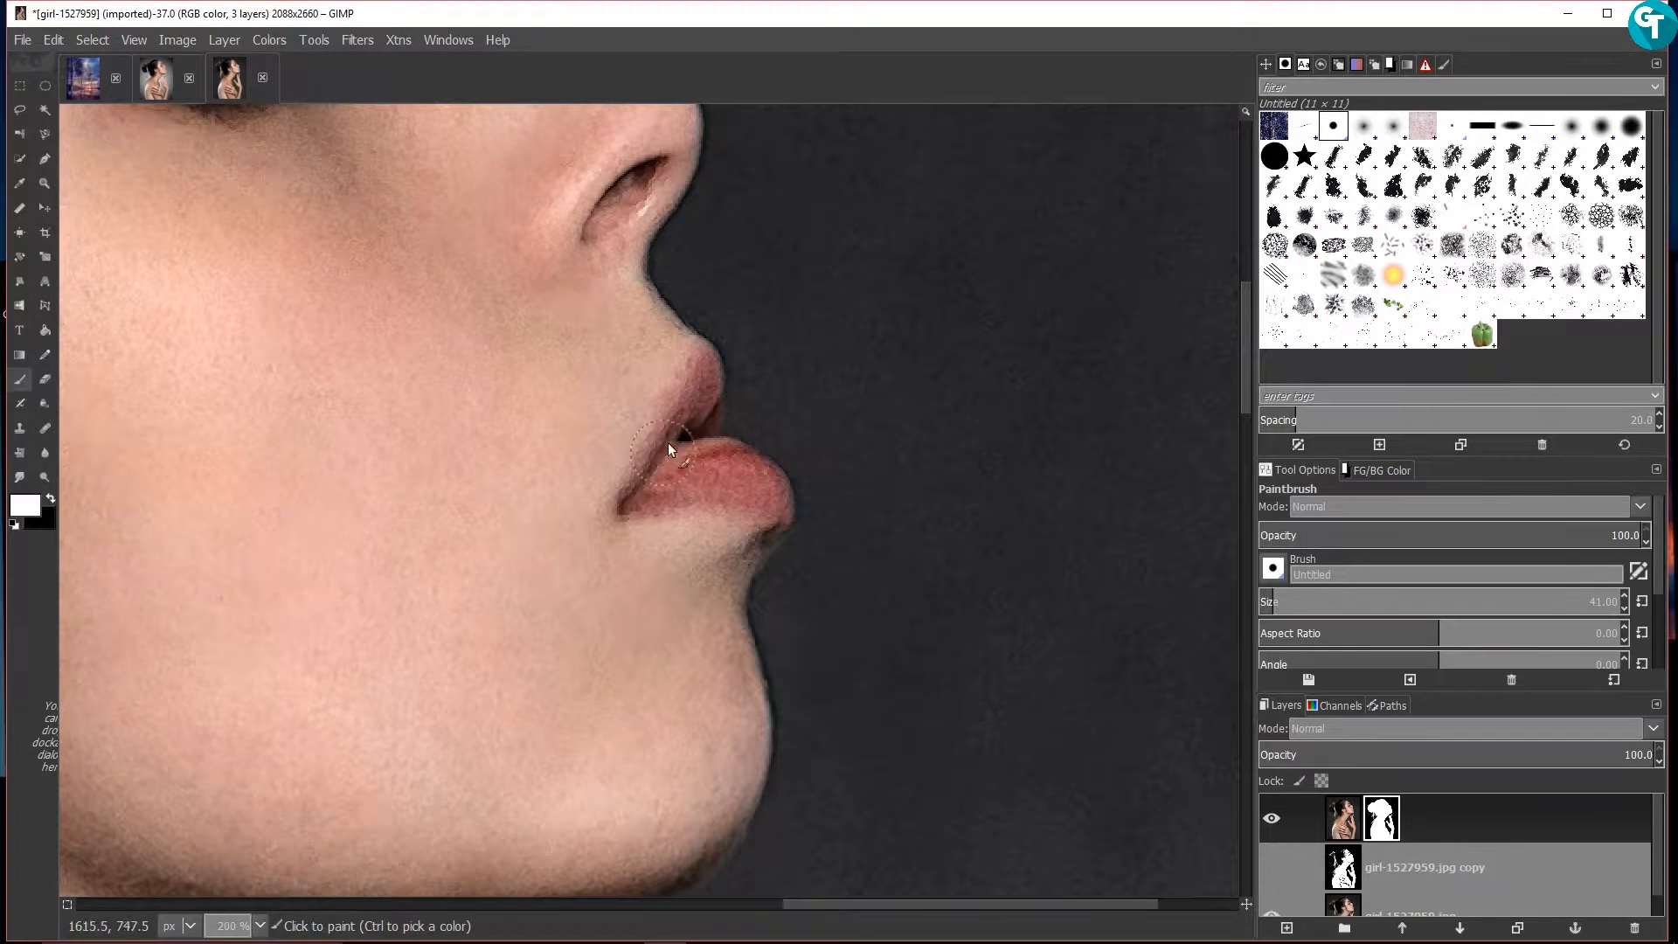
pyautogui.moveTo(674, 390); pyautogui.dragTo(687, 416)
pyautogui.click(1271, 913)
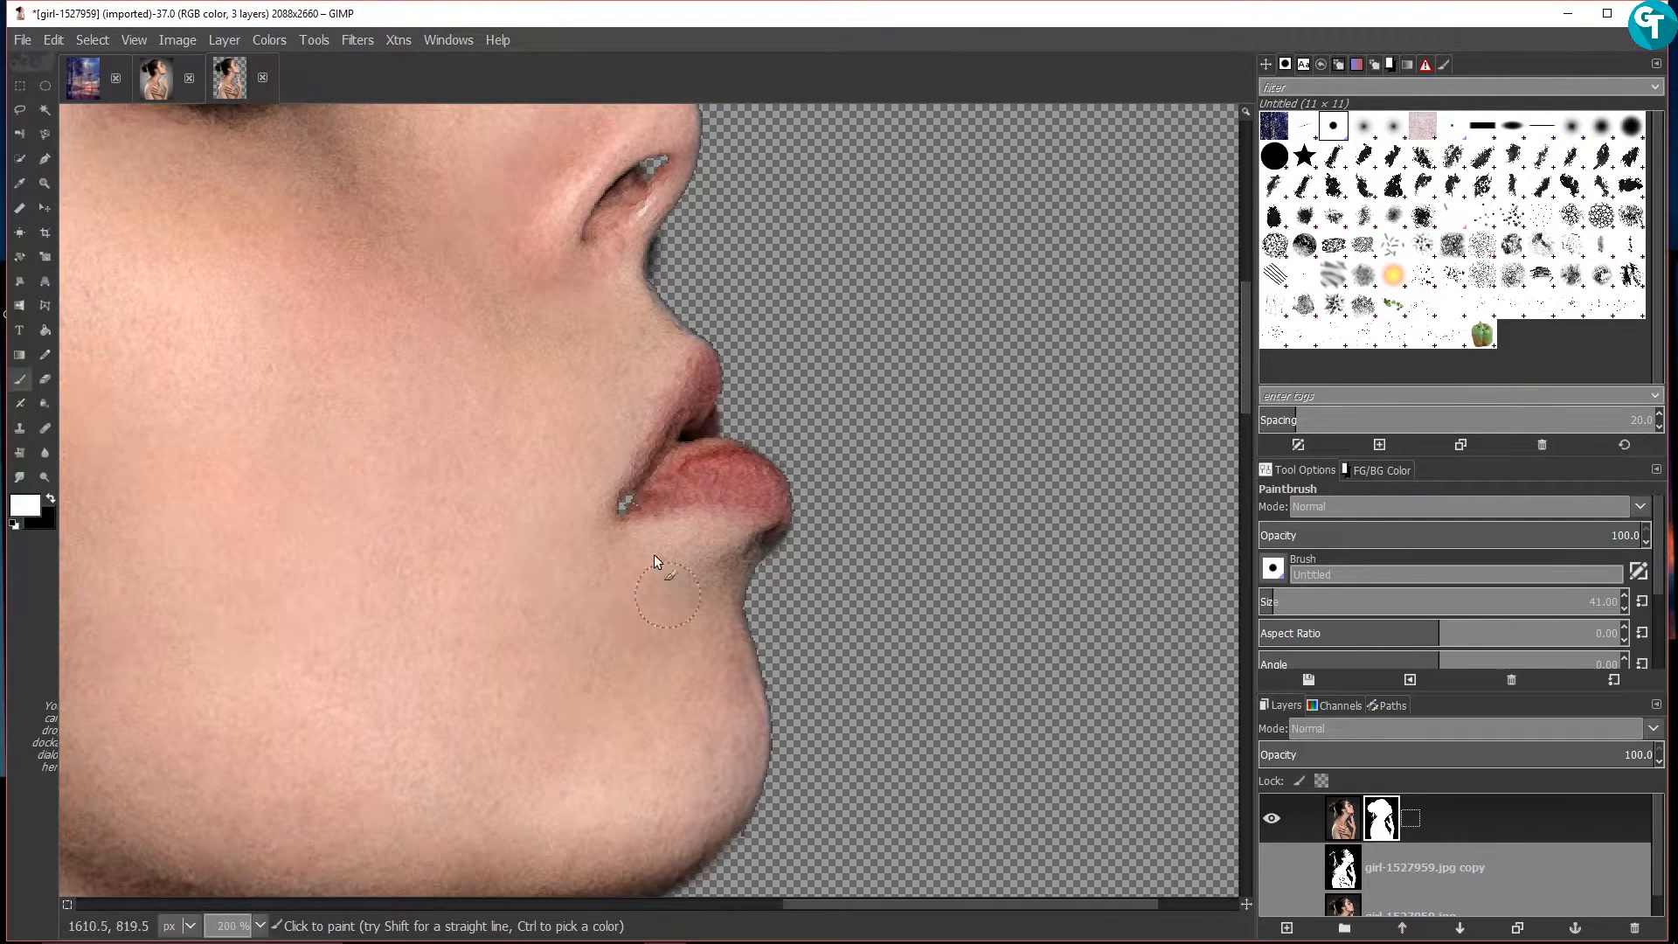
# Select the background fringe between the base of the nose and the upper lip with Free Select
pyautogui.press('x')
pyautogui.press('f')
pyautogui.press('3')
pyautogui.click(723, 194)
pyautogui.click(689, 255)
pyautogui.click(676, 283)
pyautogui.click(673, 317)
pyautogui.click(683, 352)
pyautogui.click(710, 383)
pyautogui.press('Return')
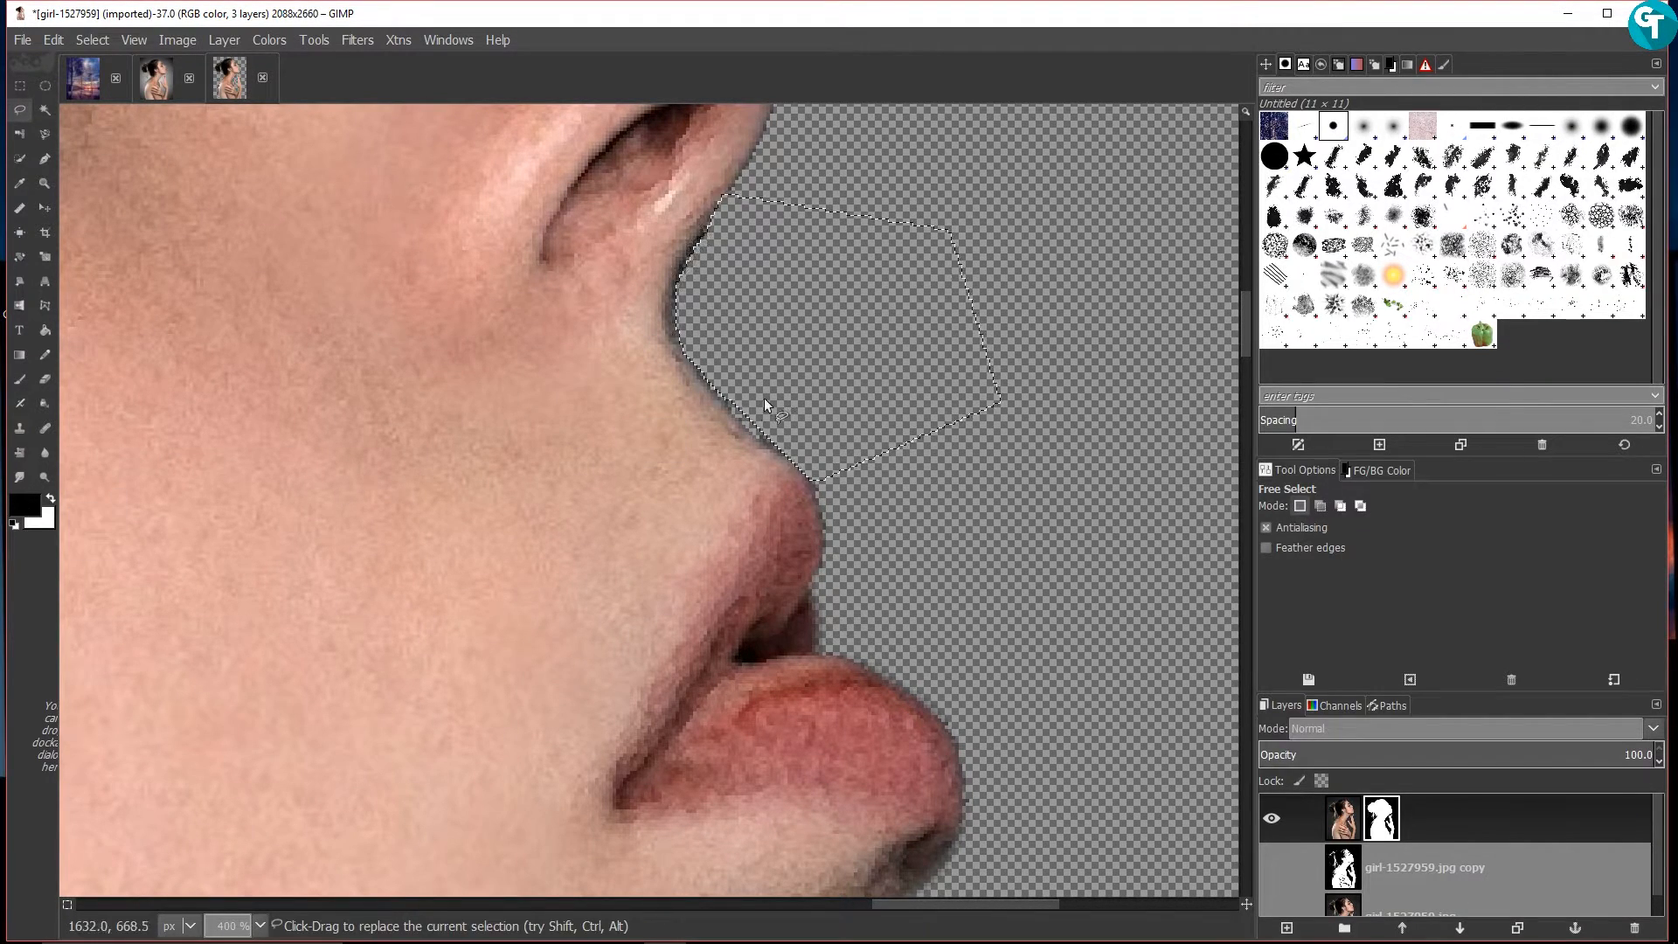
# Fill the selected fringe under the nose with black on the mask, deselect and switch to the Paintbrush with black
pyautogui.press('x')
pyautogui.press('p')
pyautogui.press('x')
pyautogui.scroll(1, 773, 215)
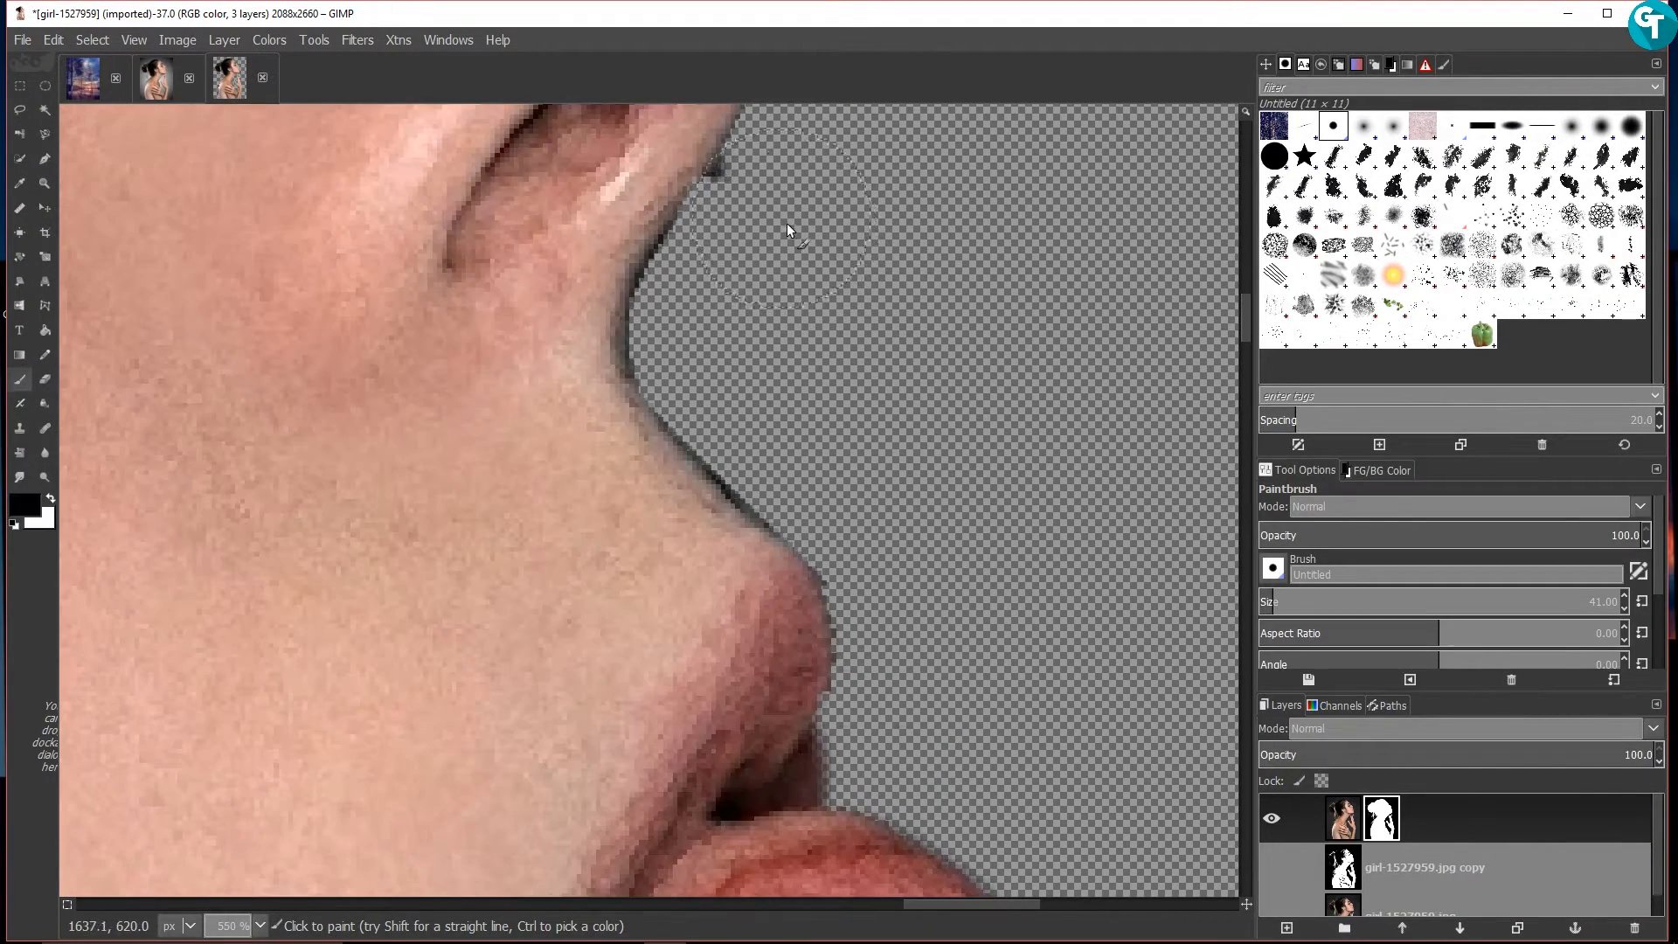
# Display the layer mask on the canvas and set the Paintbrush to white at size 235.63
pyautogui.scroll(-9, 893, 465)
pyautogui.scroll(1, 815, 500)
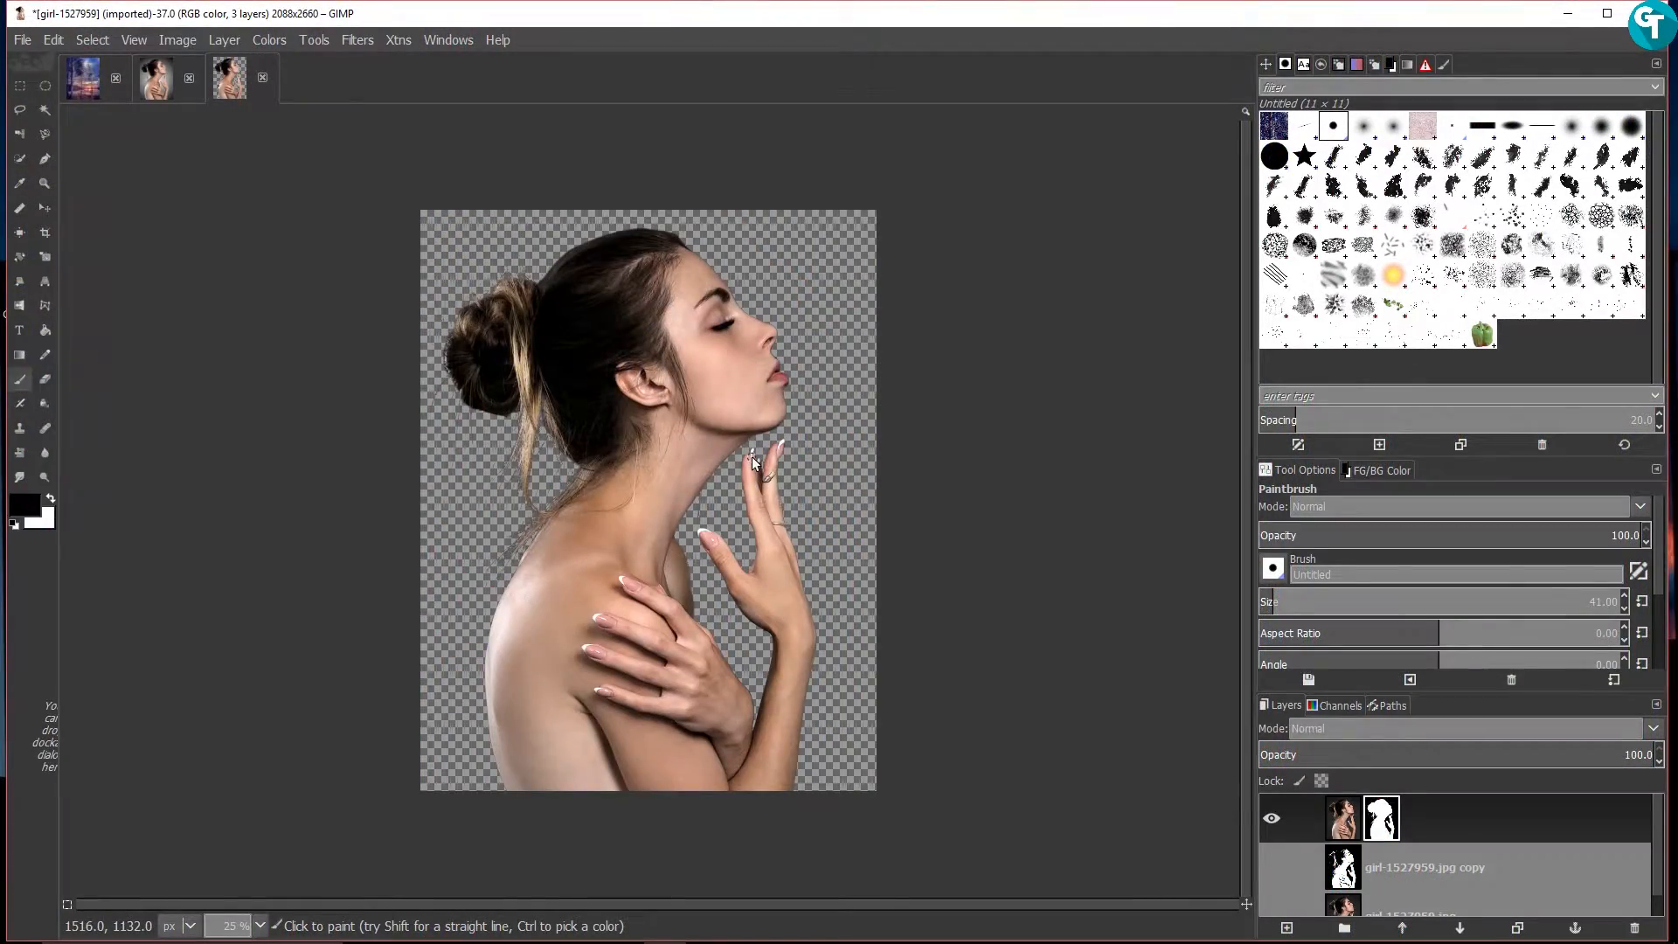
pyautogui.scroll(-2, 778, 344)
pyautogui.scroll(3, 748, 365)
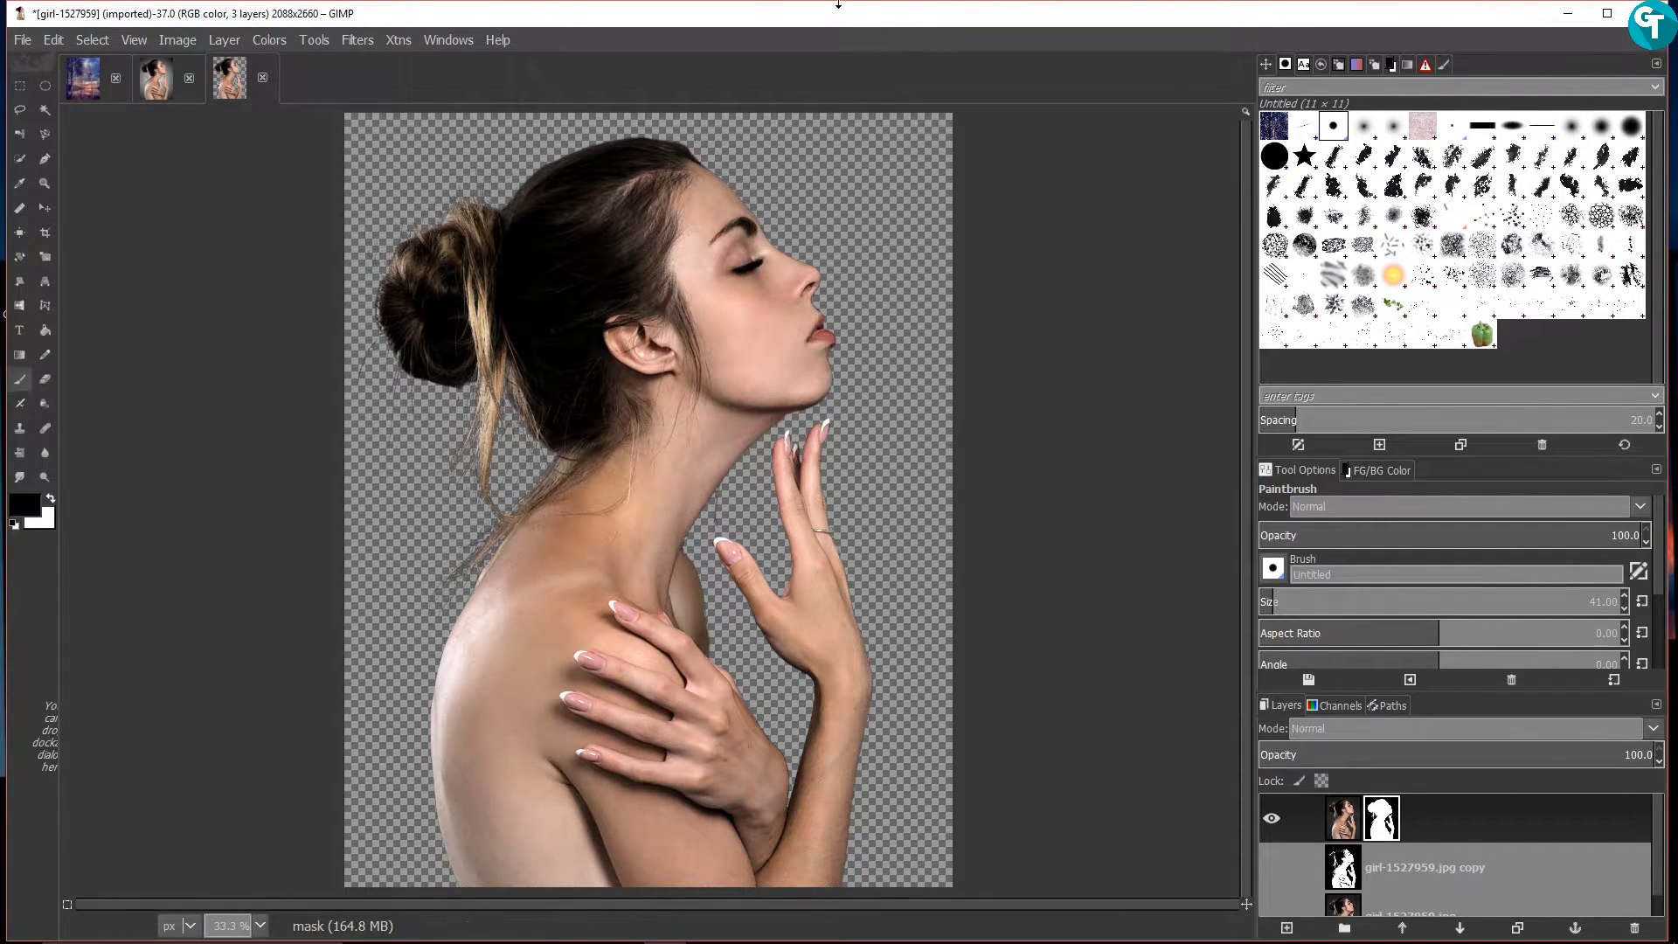
pyautogui.scroll(-2, 711, 366)
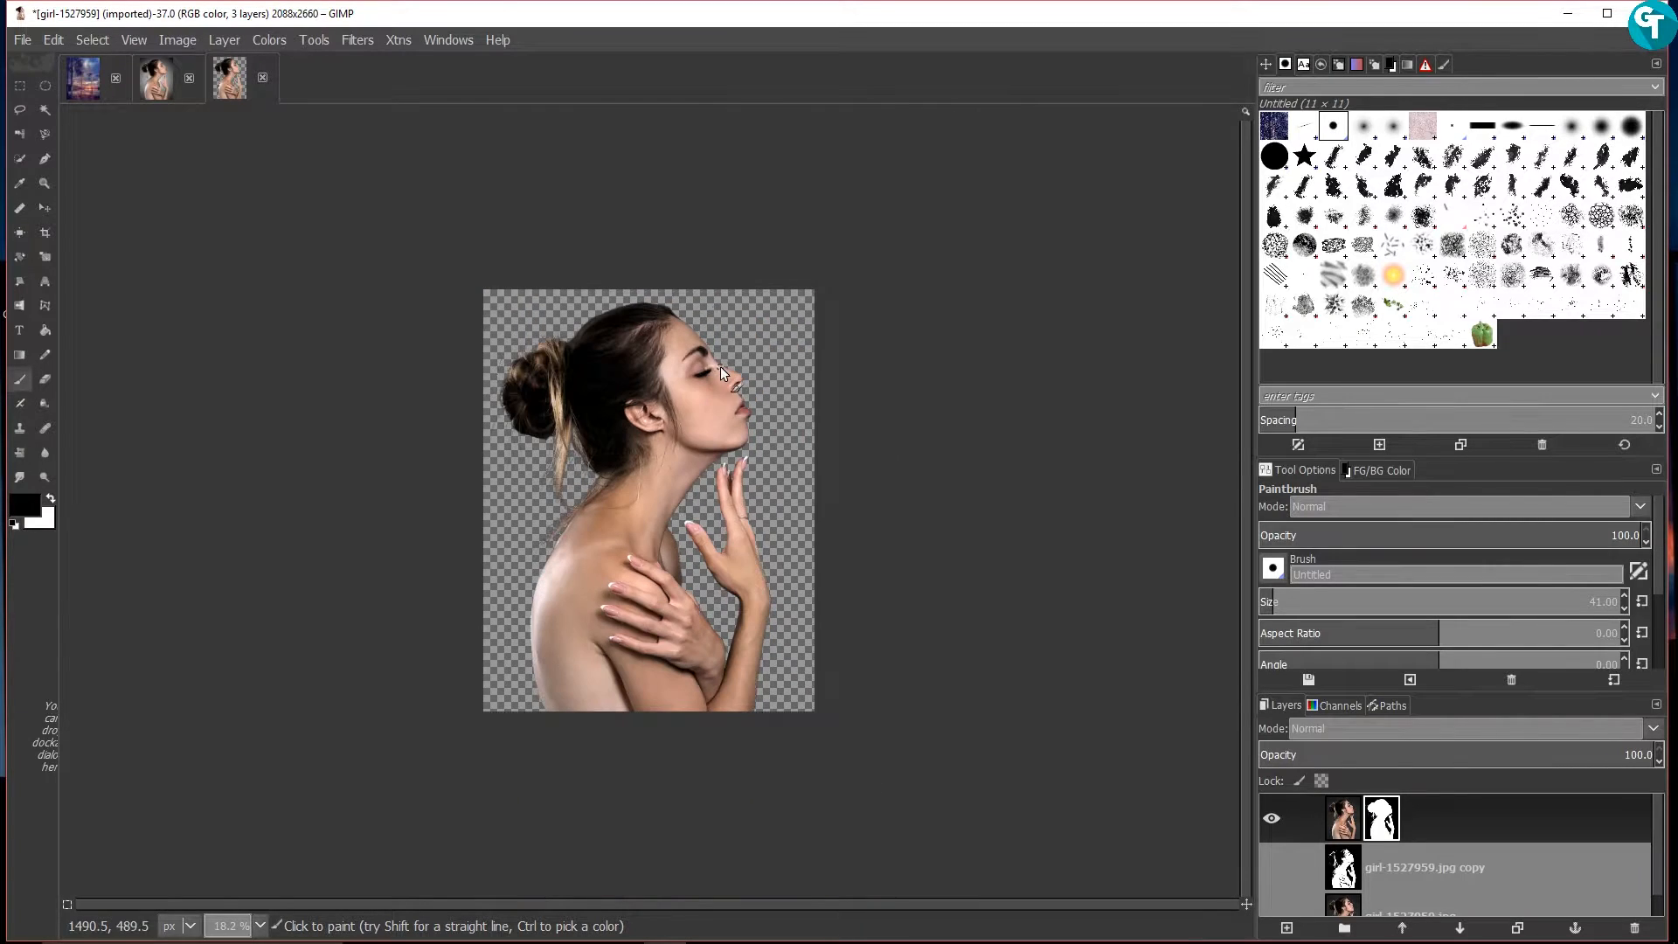
pyautogui.scroll(1, 801, 540)
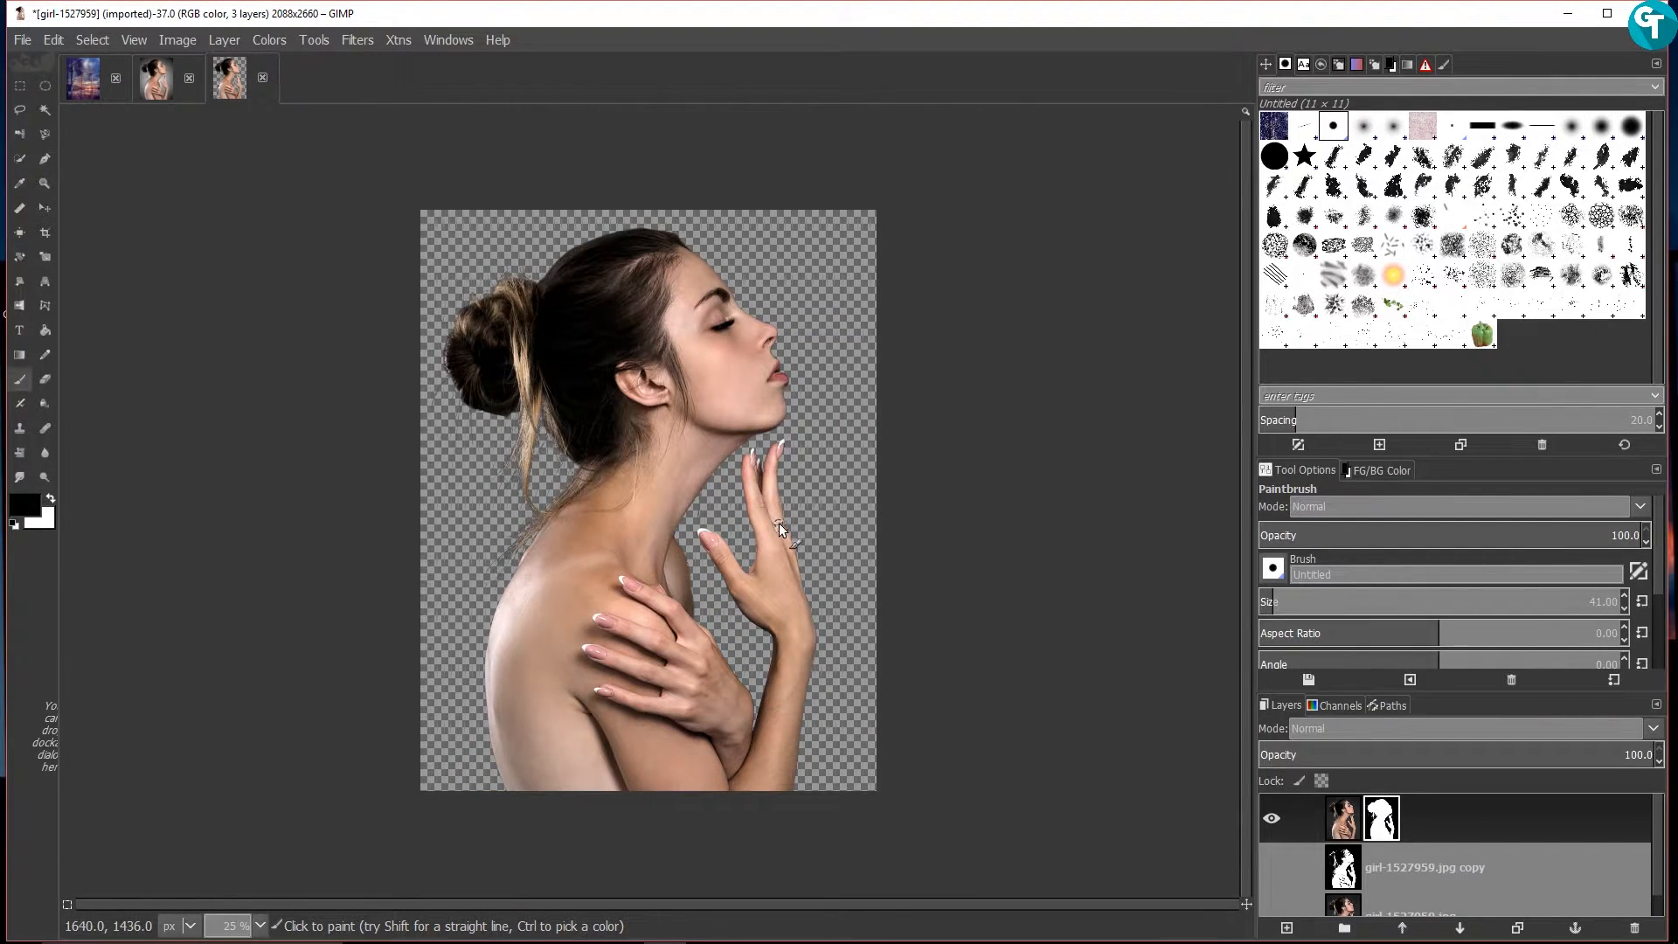
pyautogui.keyDown('alt'); pyautogui.click(1381, 822); pyautogui.keyUp('alt')
pyautogui.scroll(1, 485, 385)
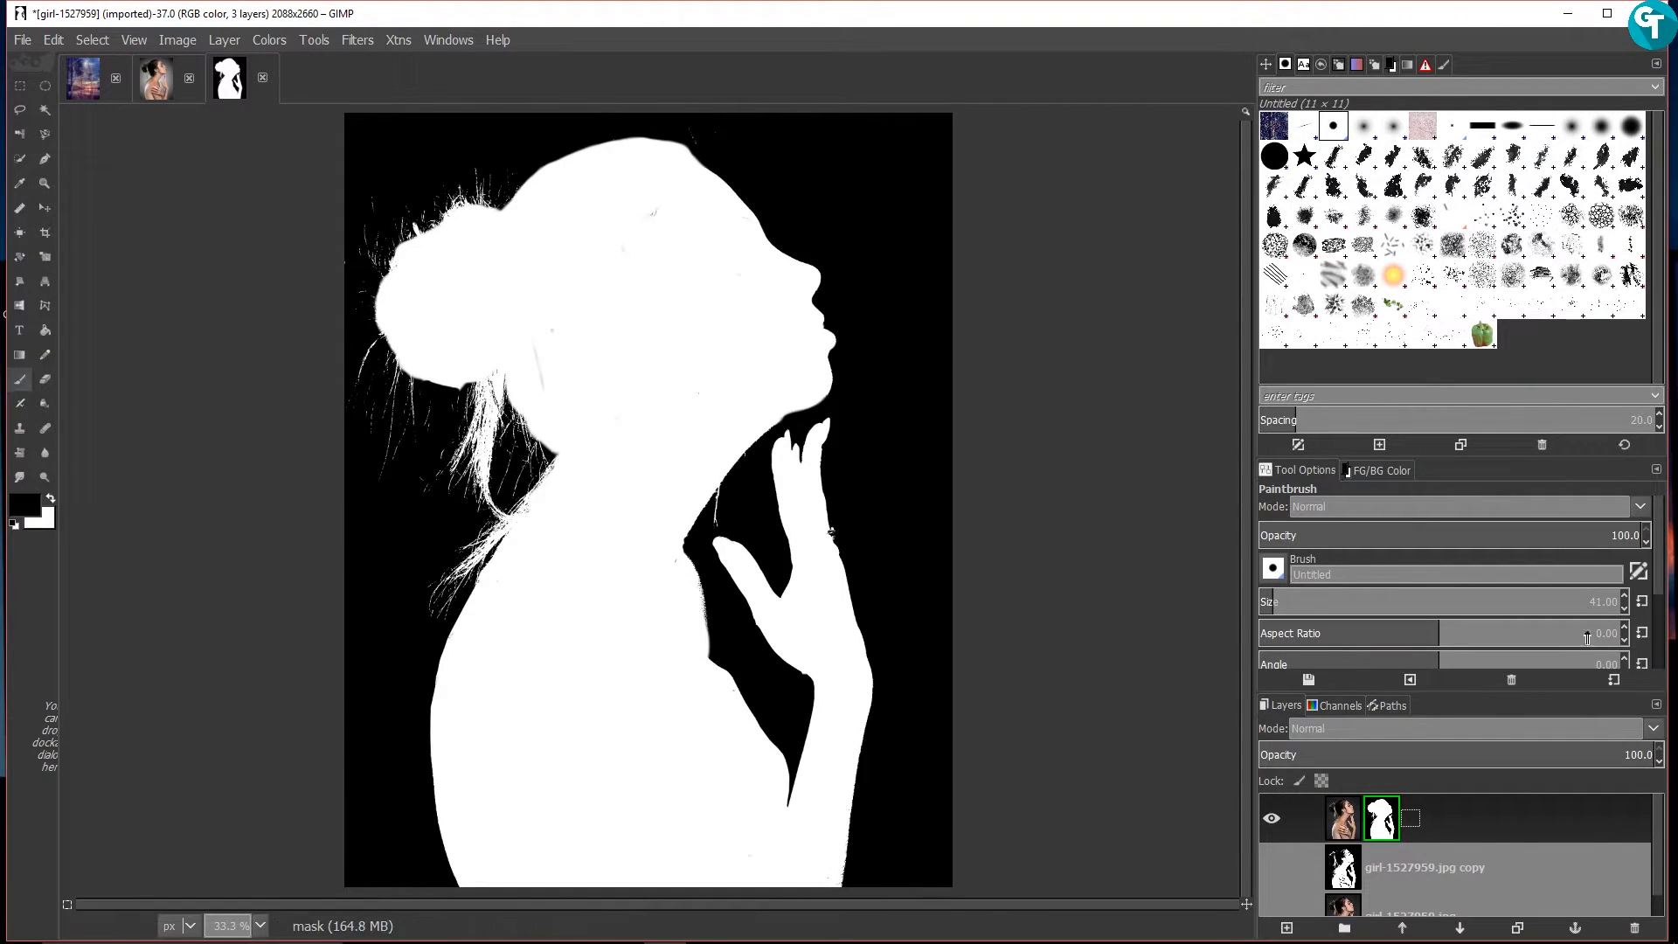
pyautogui.moveTo(1323, 602); pyautogui.dragTo(1330, 609)
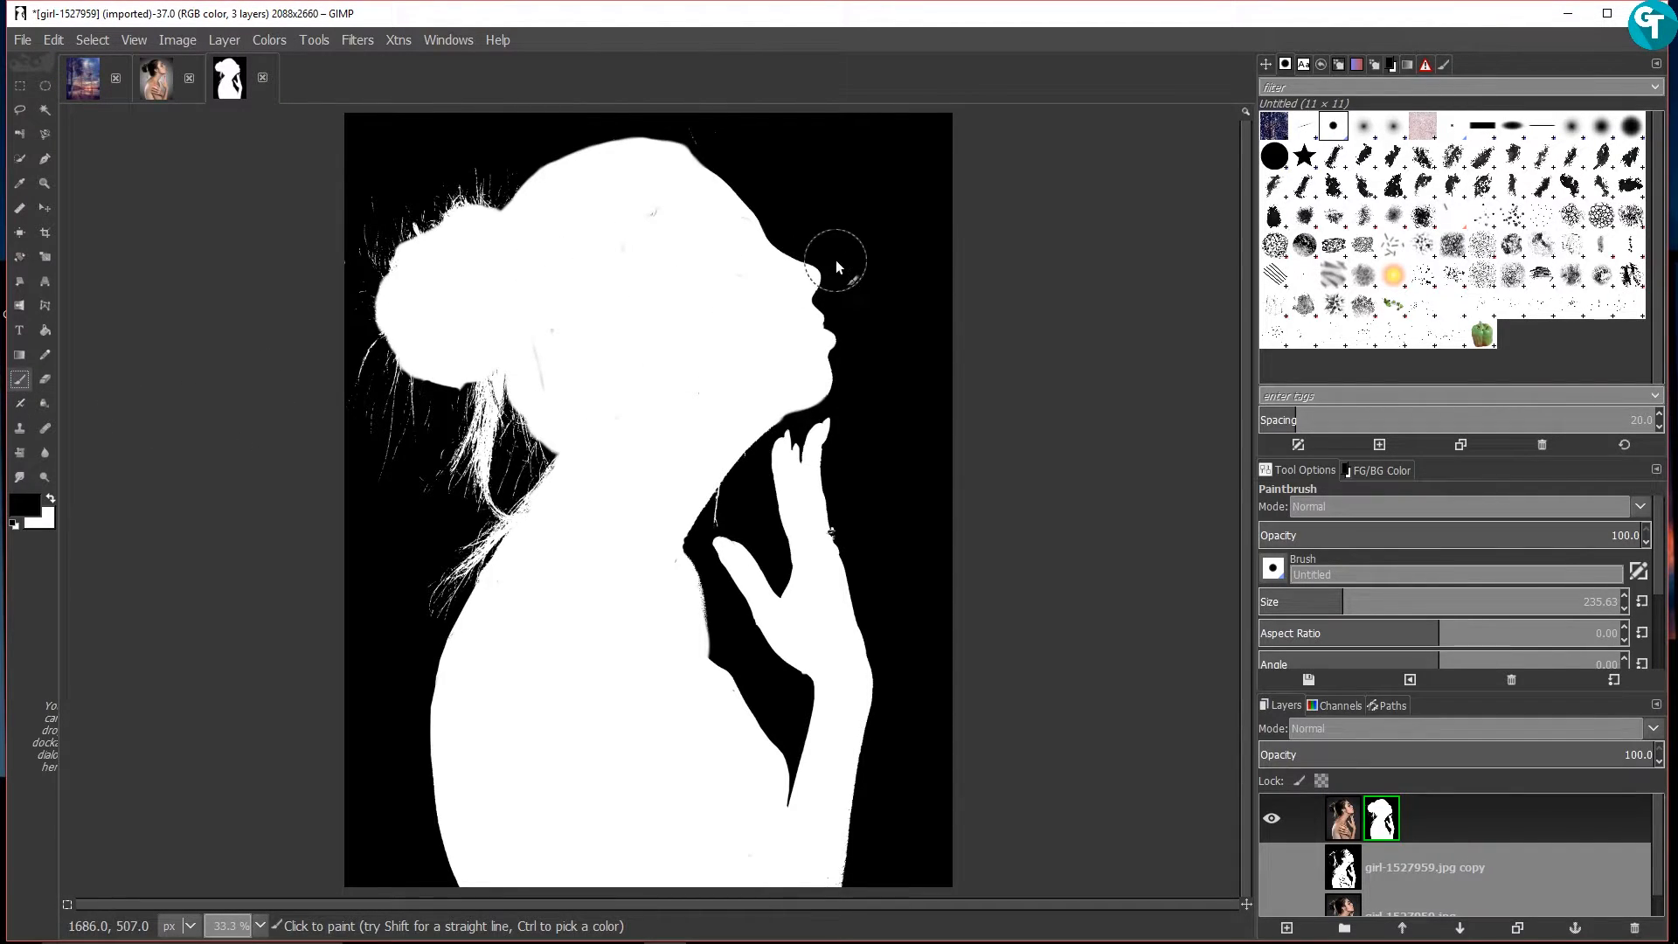
pyautogui.press('x')
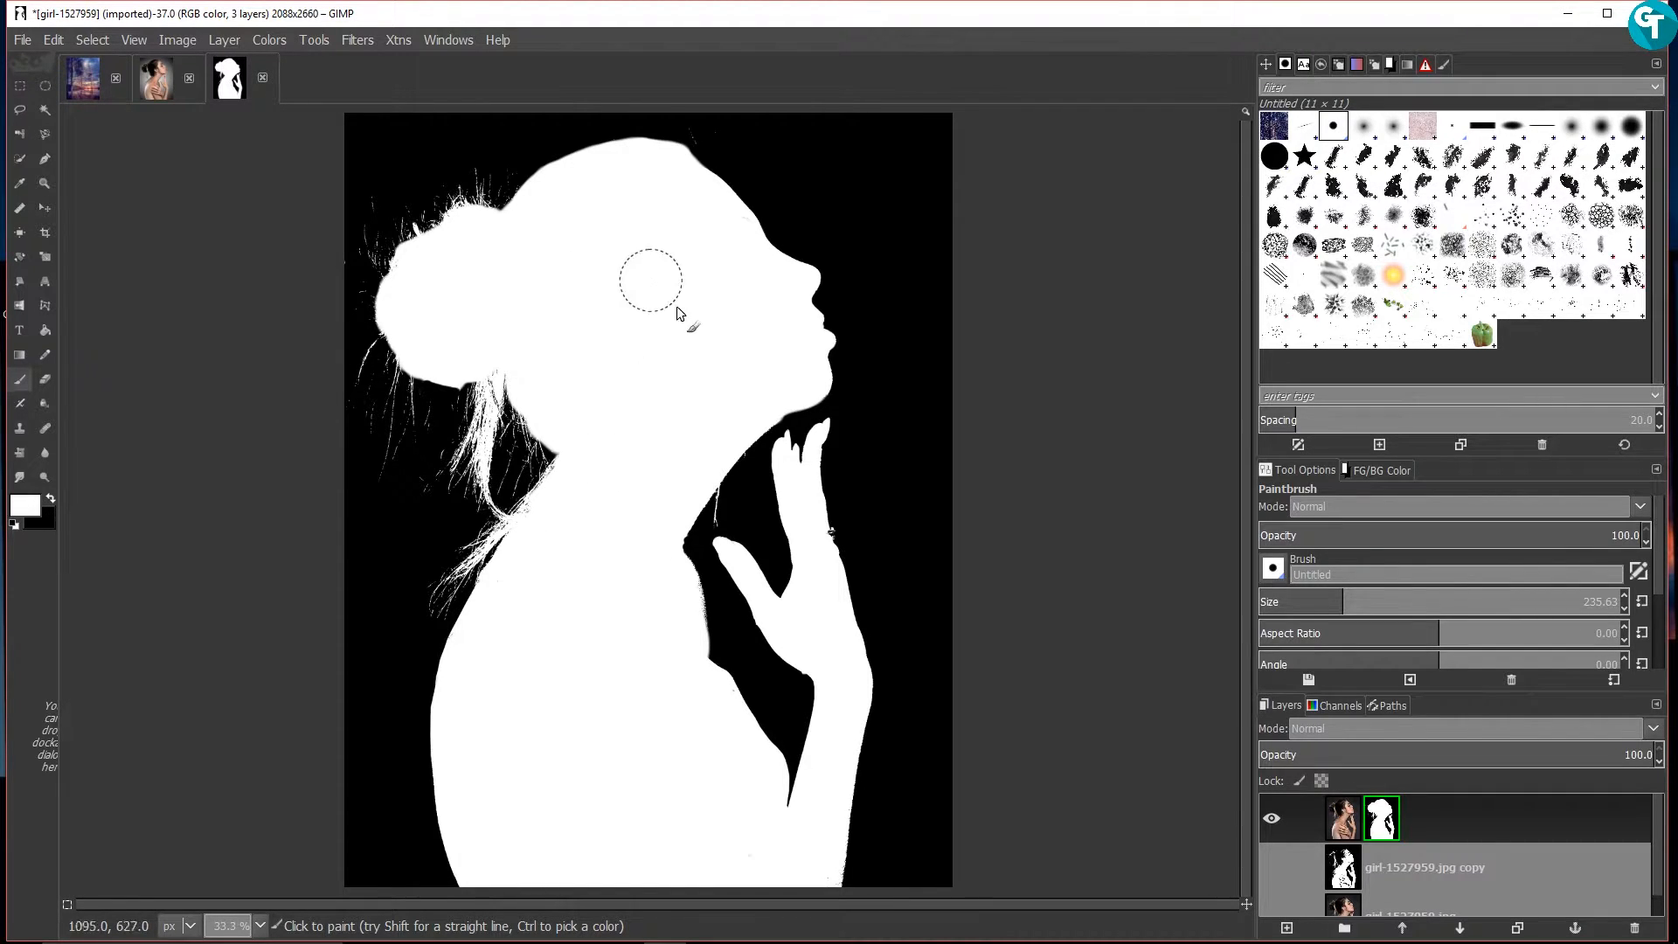
# Paint over the grey specks inside the silhouette's head and body with white and return to the normal image view
pyautogui.scroll(3, 717, 255)
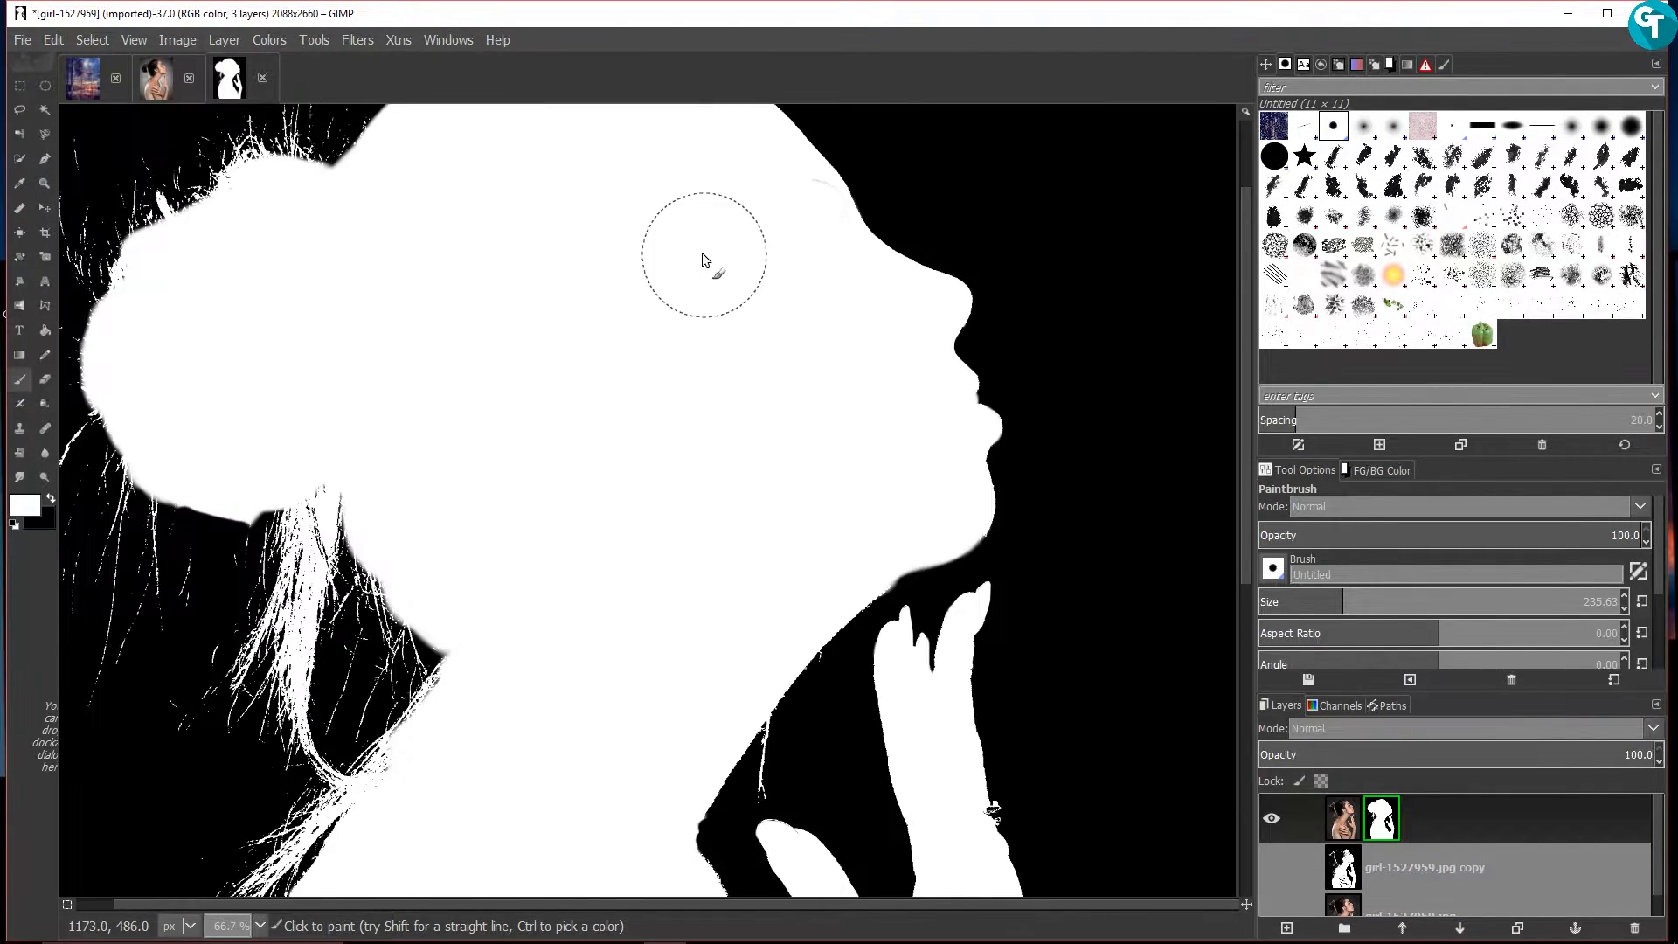
pyautogui.scroll(2, 734, 293)
pyautogui.hscroll(1, 730, 302)
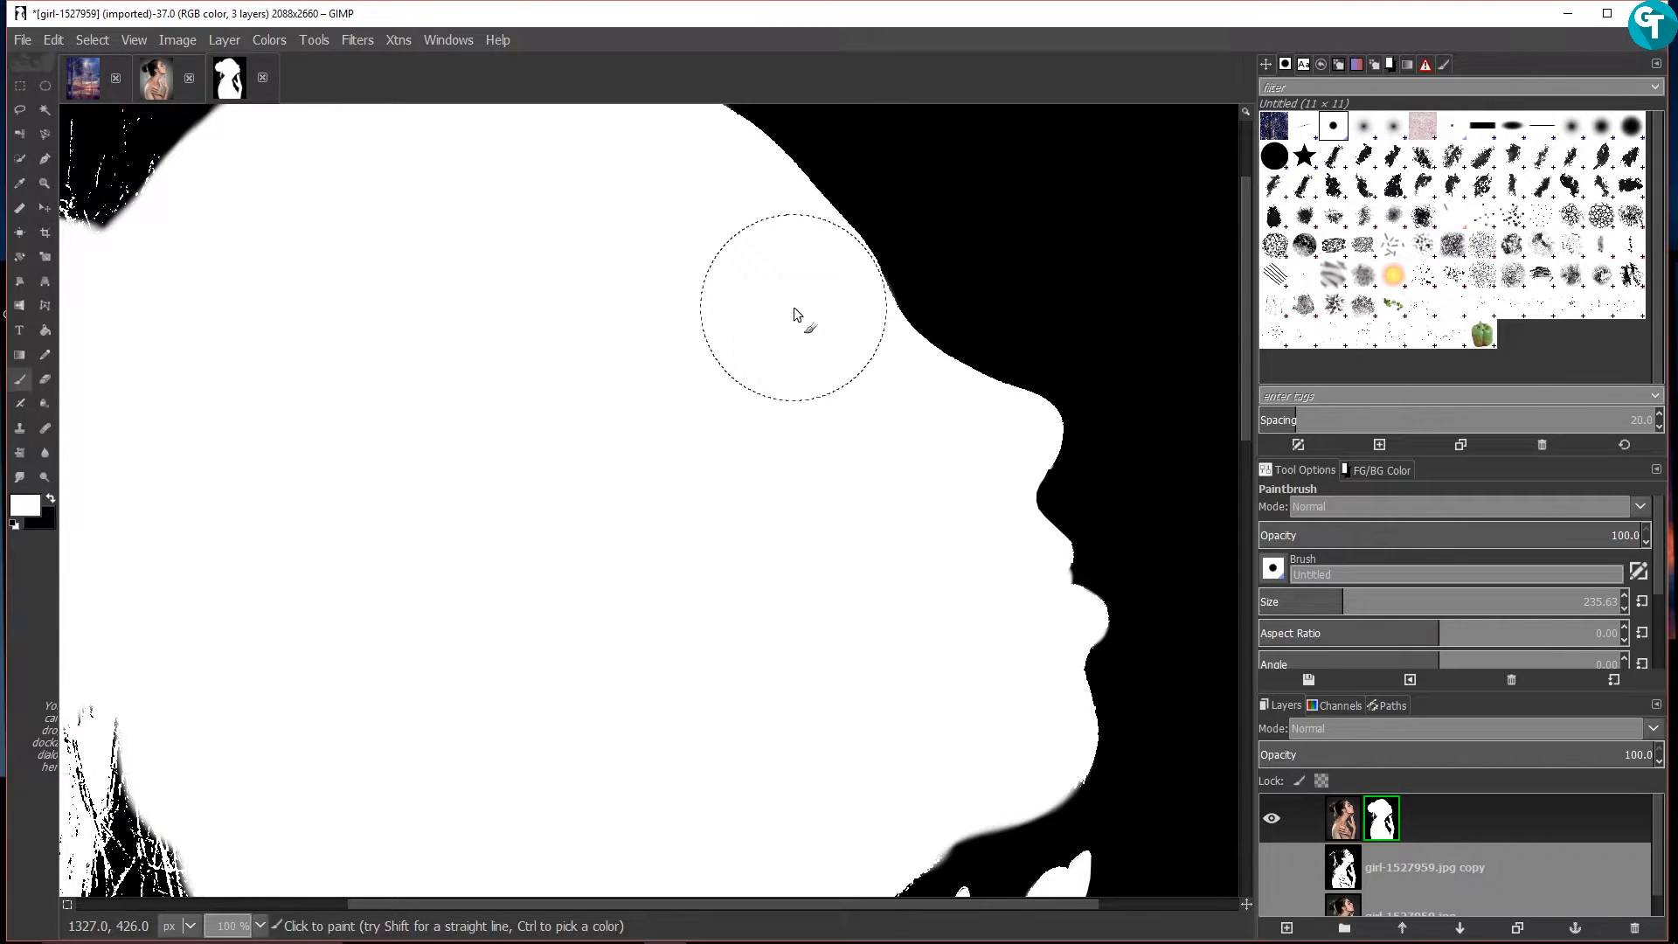
pyautogui.scroll(-3, 367, 384)
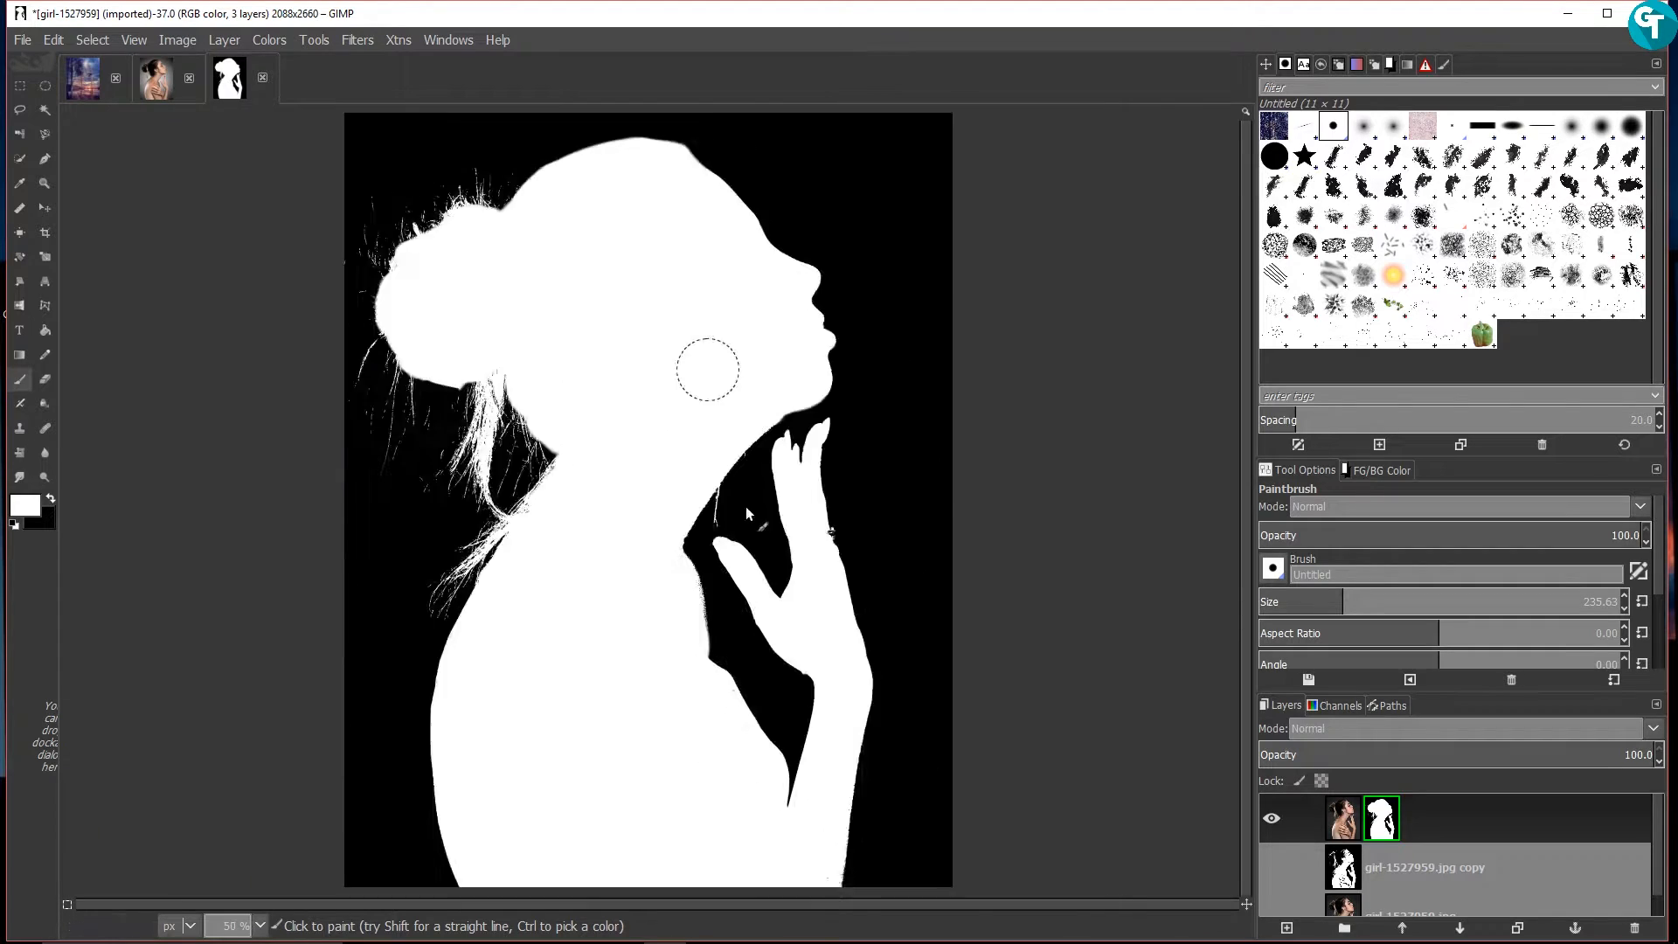
pyautogui.scroll(-2, 747, 513)
pyautogui.scroll(2, 591, 542)
pyautogui.moveTo(529, 241)
pyautogui.mouseDown()
pyautogui.moveTo(802, 364)
pyautogui.moveTo(647, 266)
pyautogui.moveTo(502, 131)
pyautogui.moveTo(545, 284)
pyautogui.mouseUp()
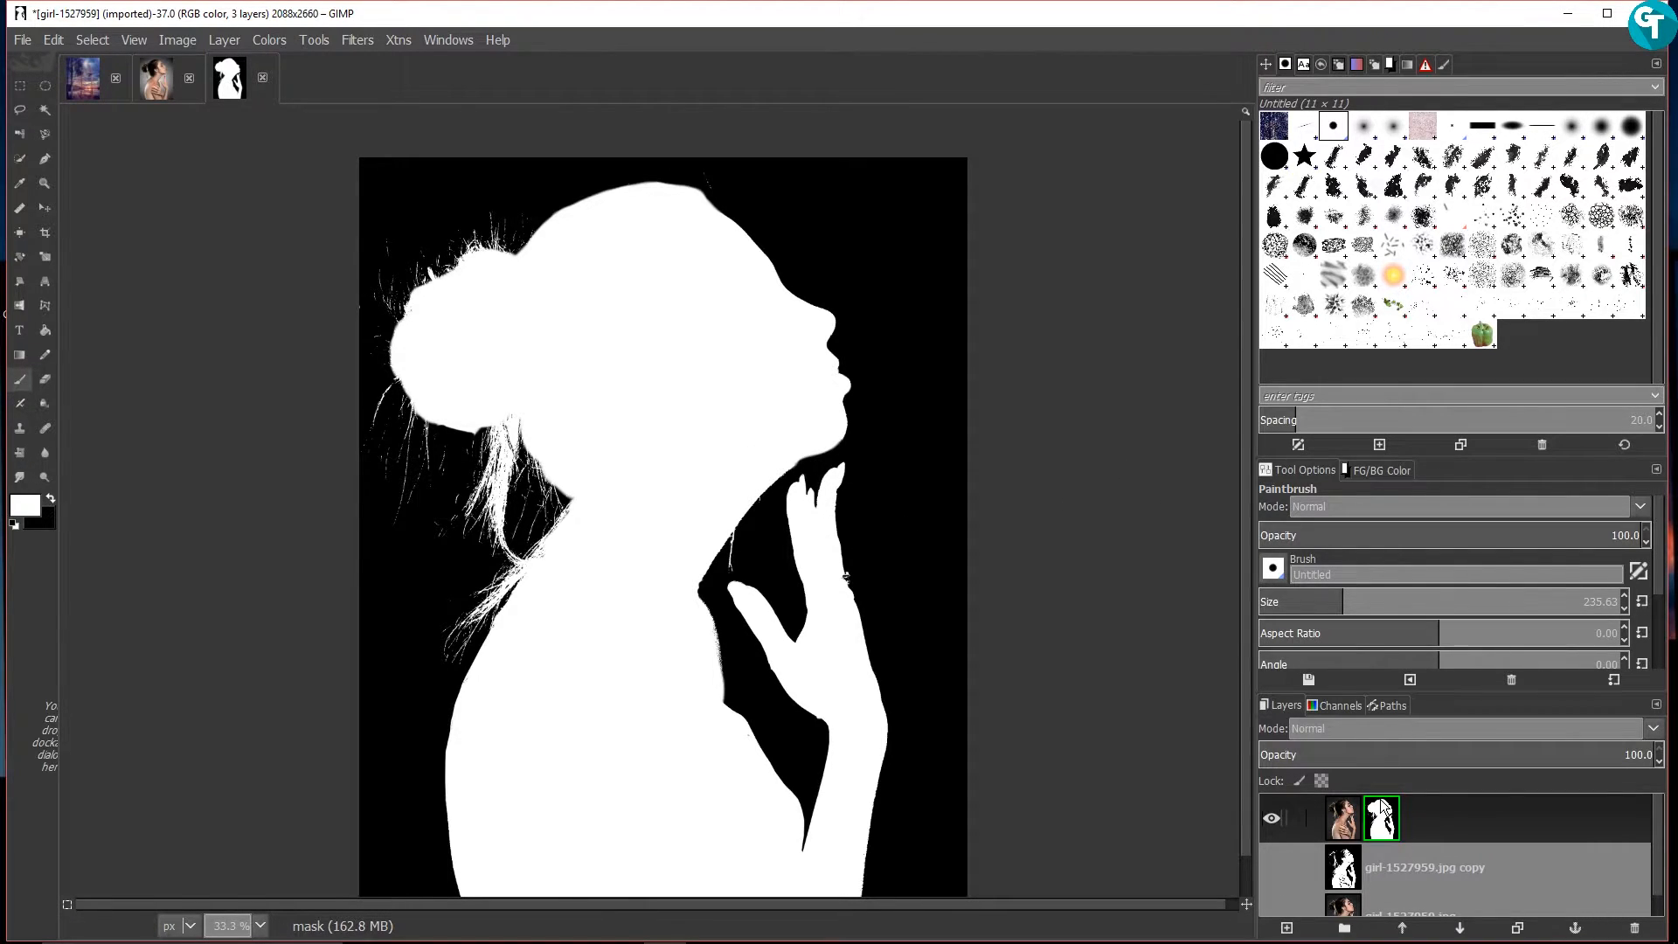
pyautogui.keyDown('alt'); pyautogui.click(1384, 811); pyautogui.keyUp('alt')
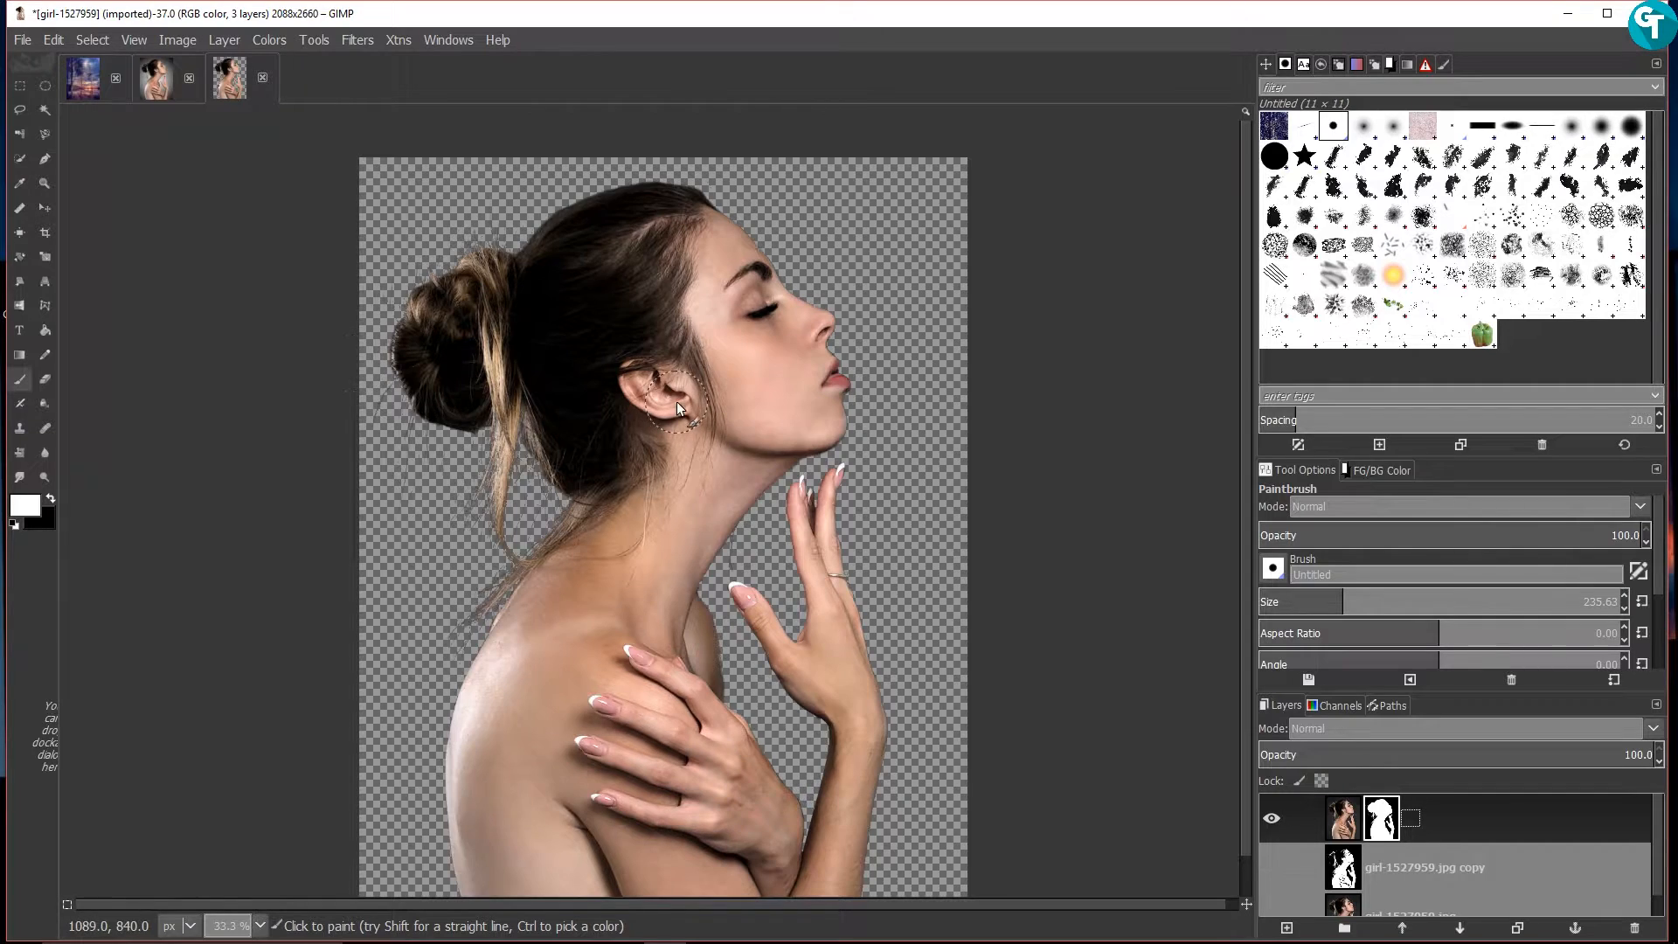
pyautogui.scroll(-1, 676, 401)
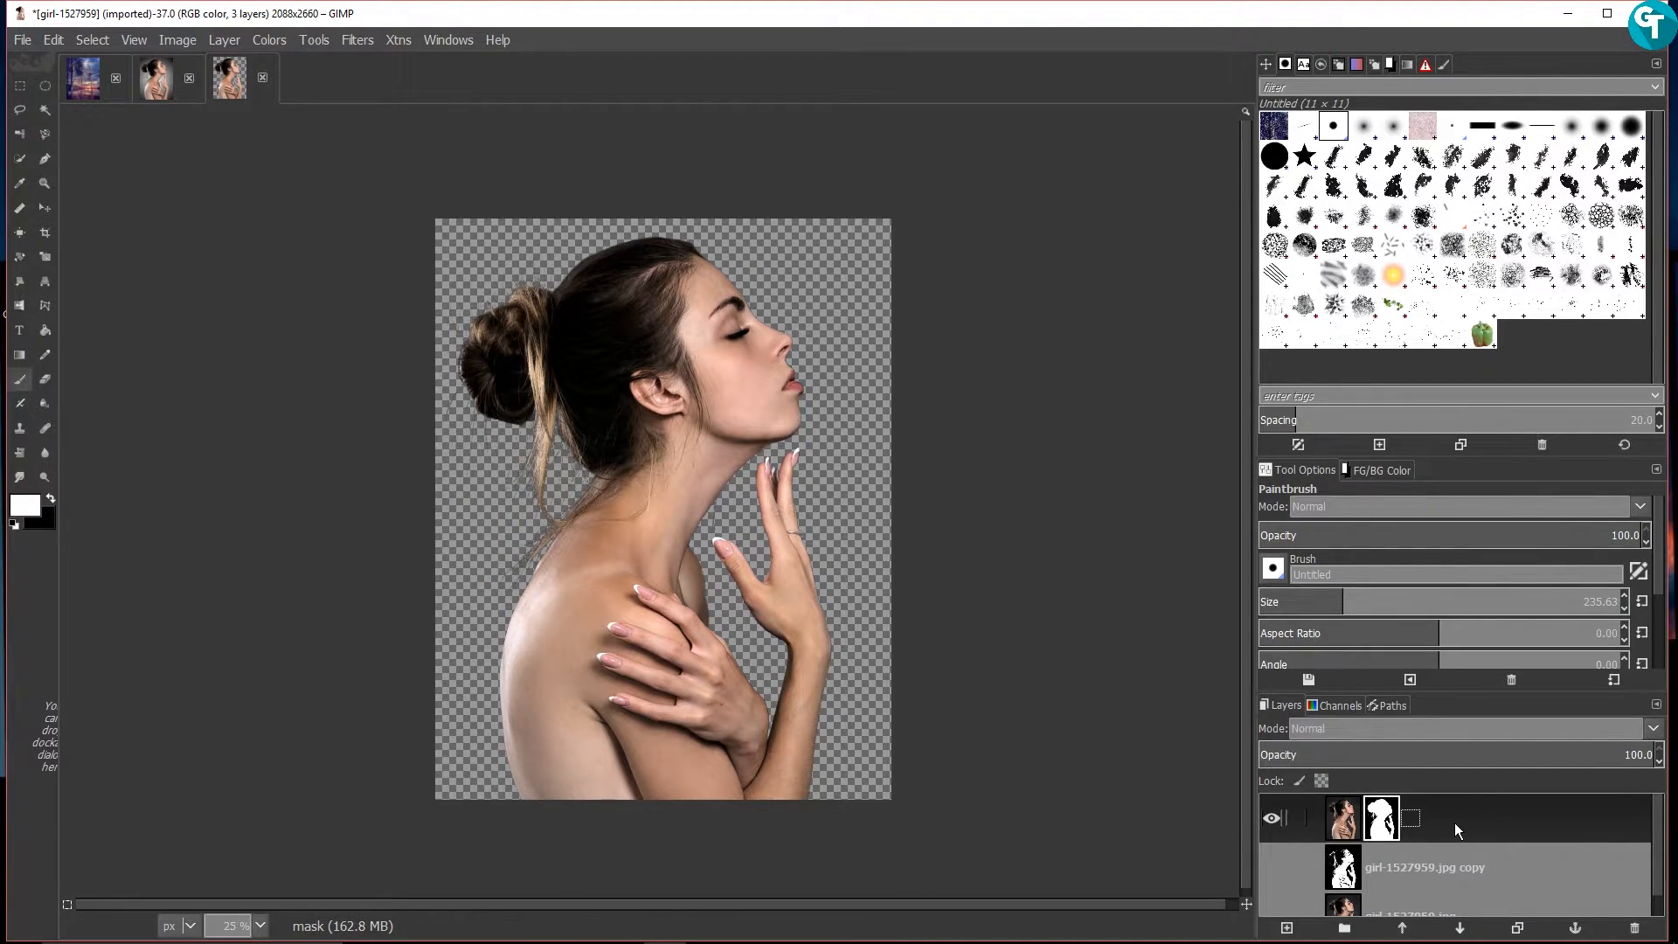
# Add lake-scenery-1365288.jpg as a new layer directly above the girl-1527959.jpg layer
pyautogui.scroll(-1, 1433, 847)
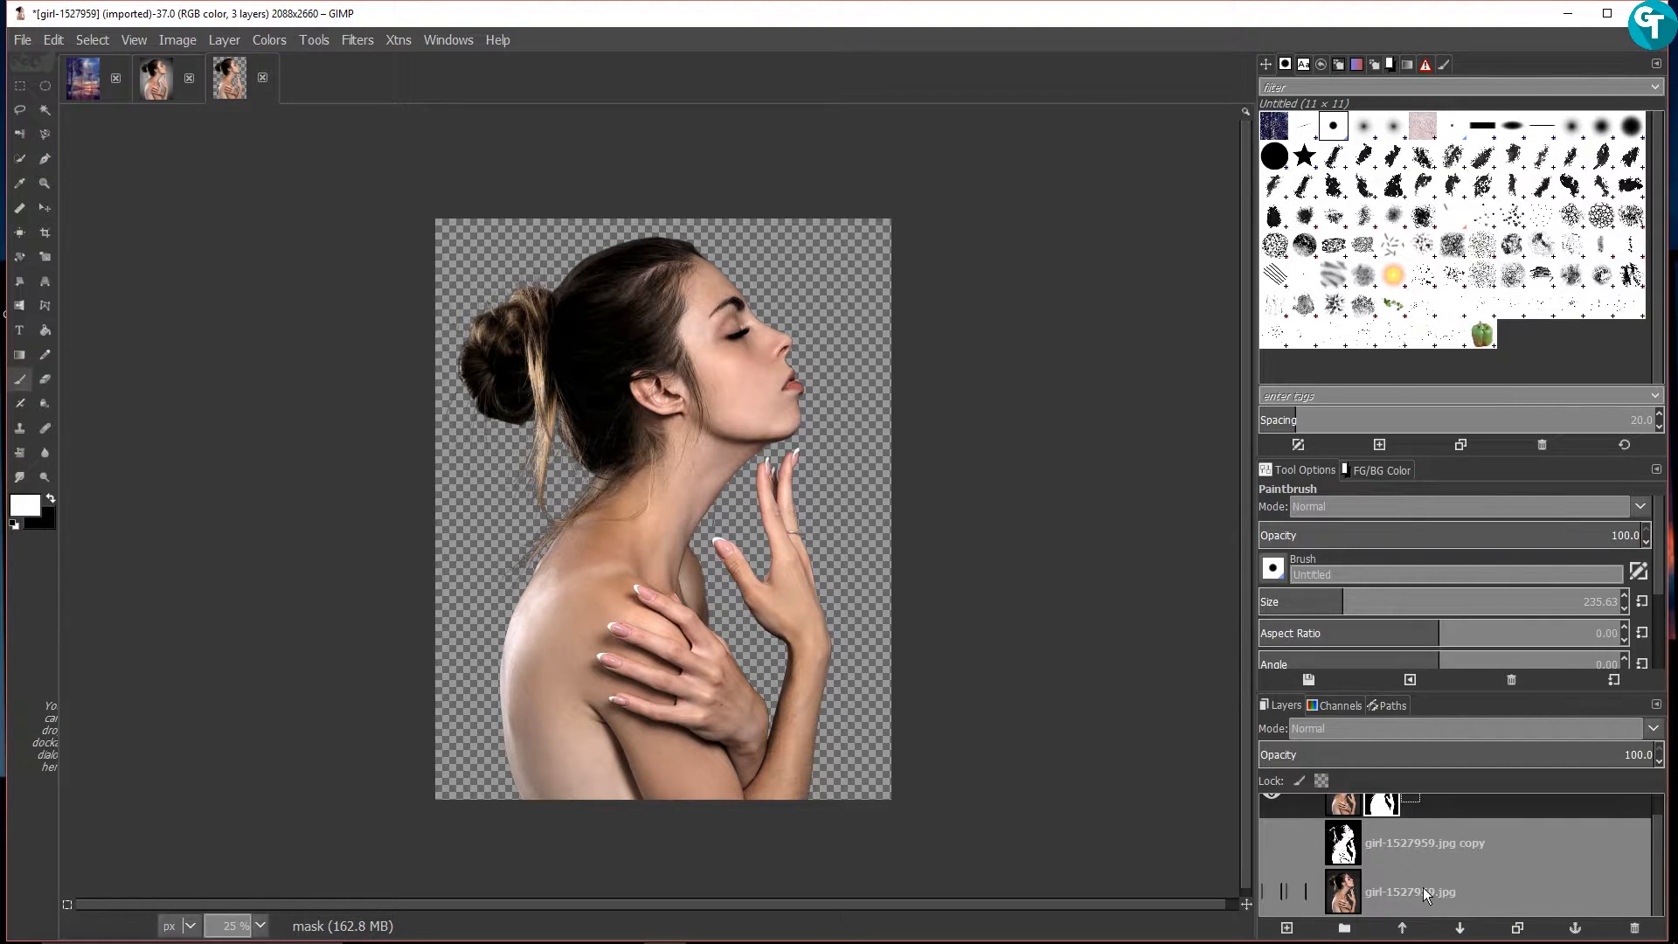
pyautogui.click(1434, 888)
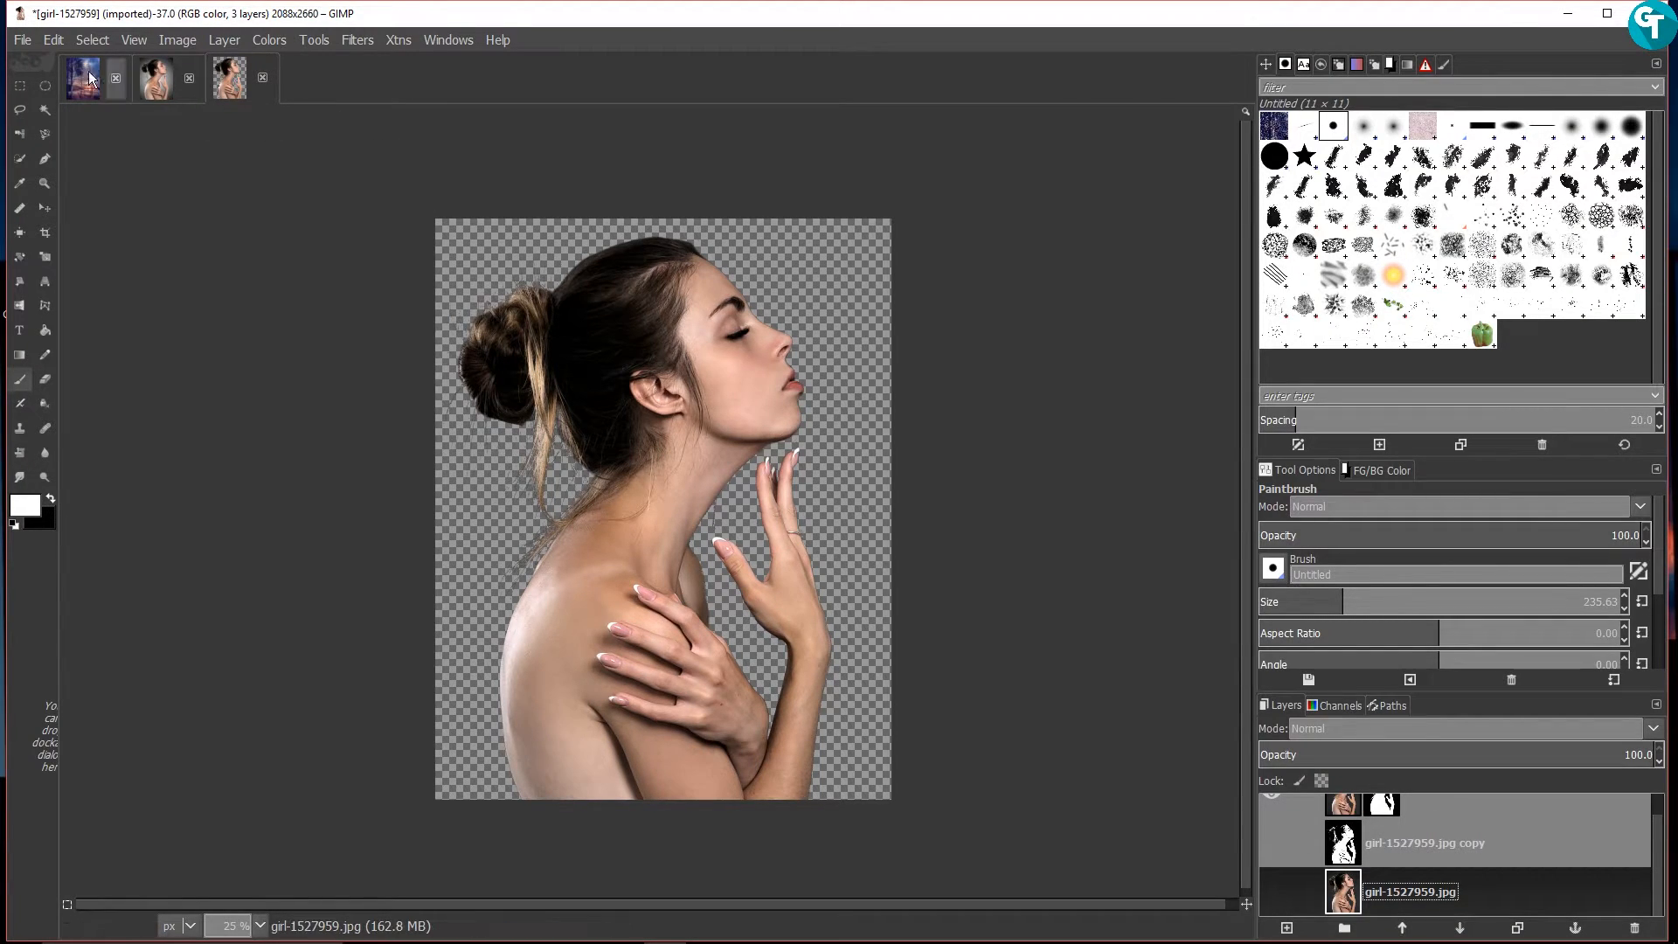
pyautogui.click(24, 41)
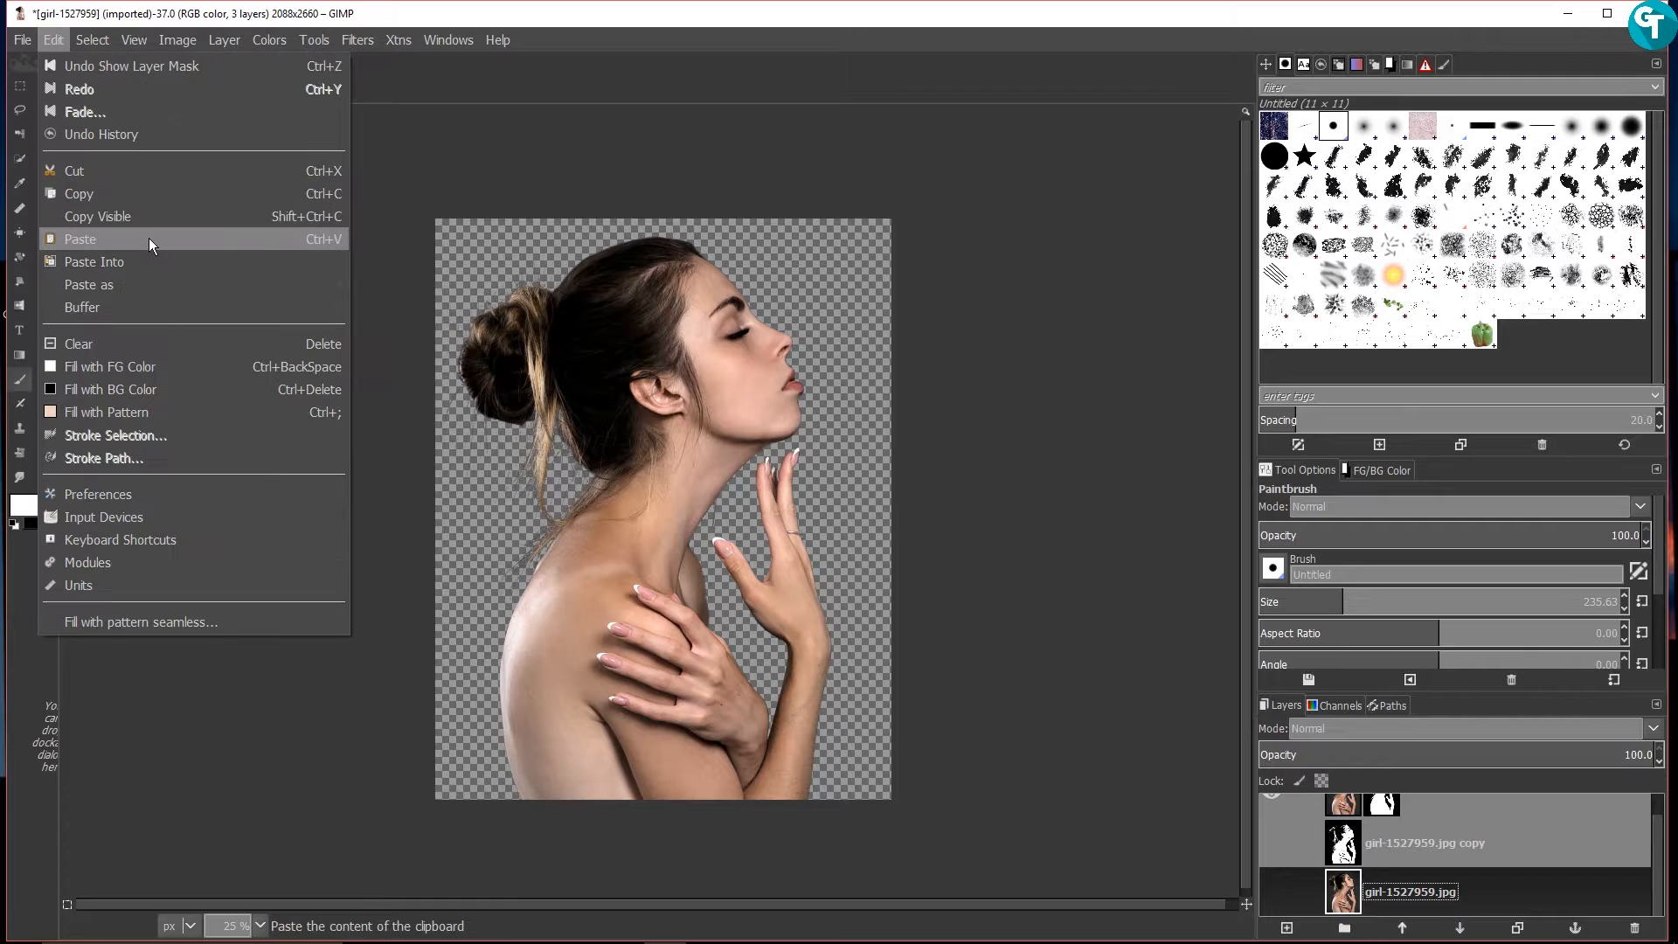
pyautogui.click(47, 143)
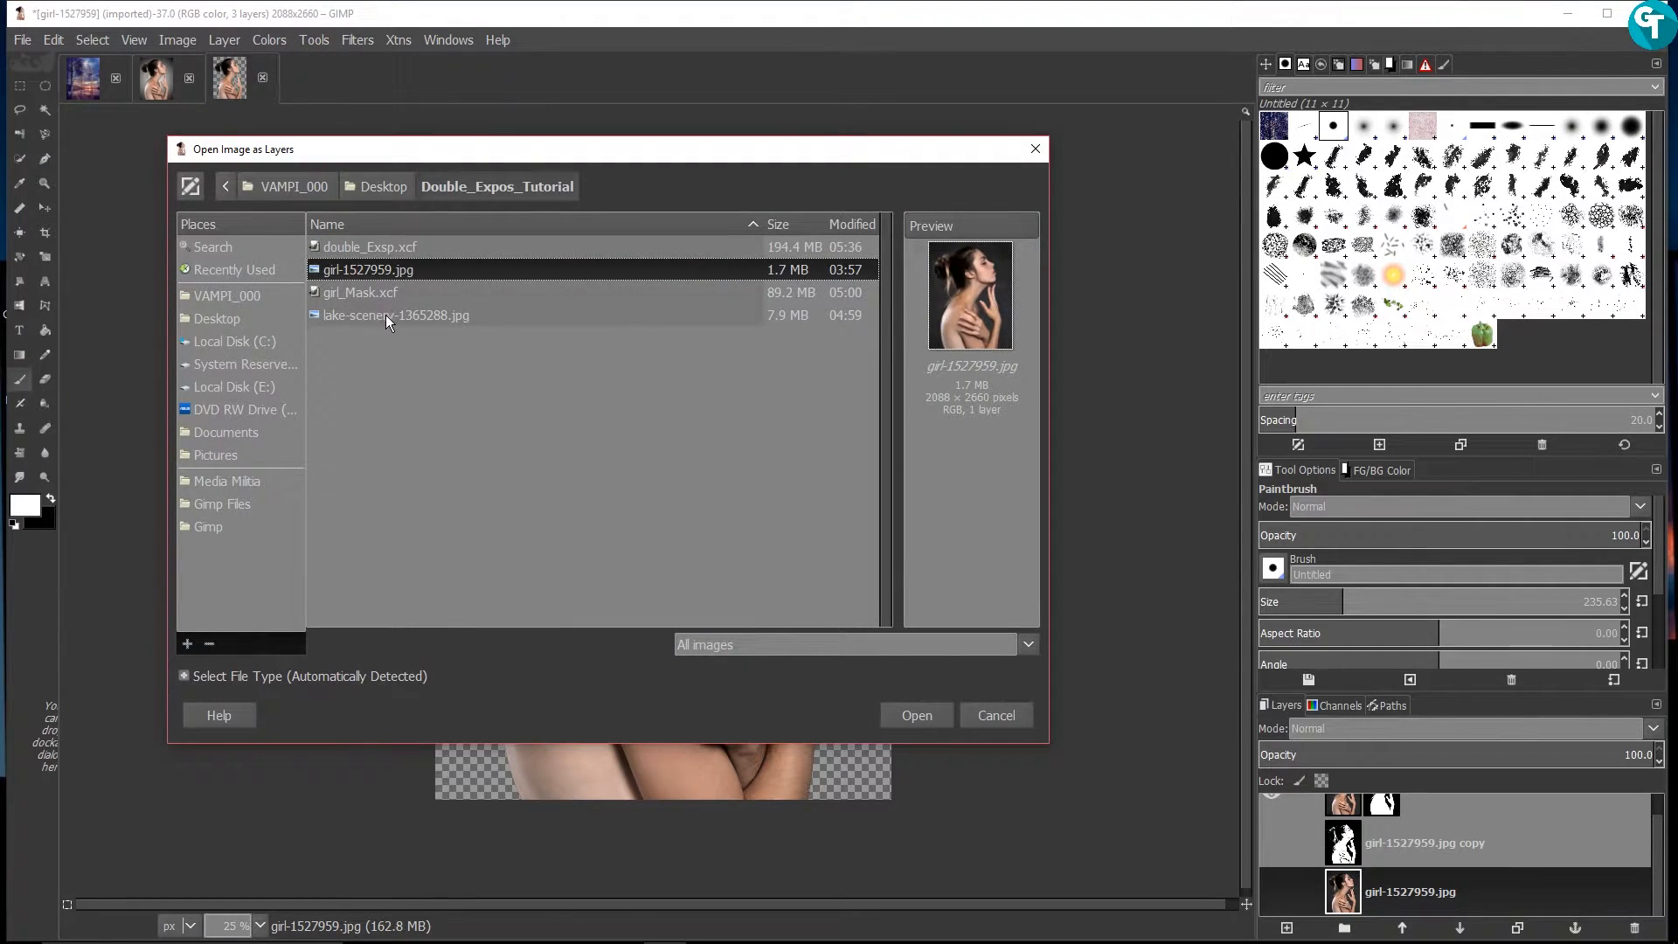
pyautogui.click(392, 316)
pyautogui.click(992, 282)
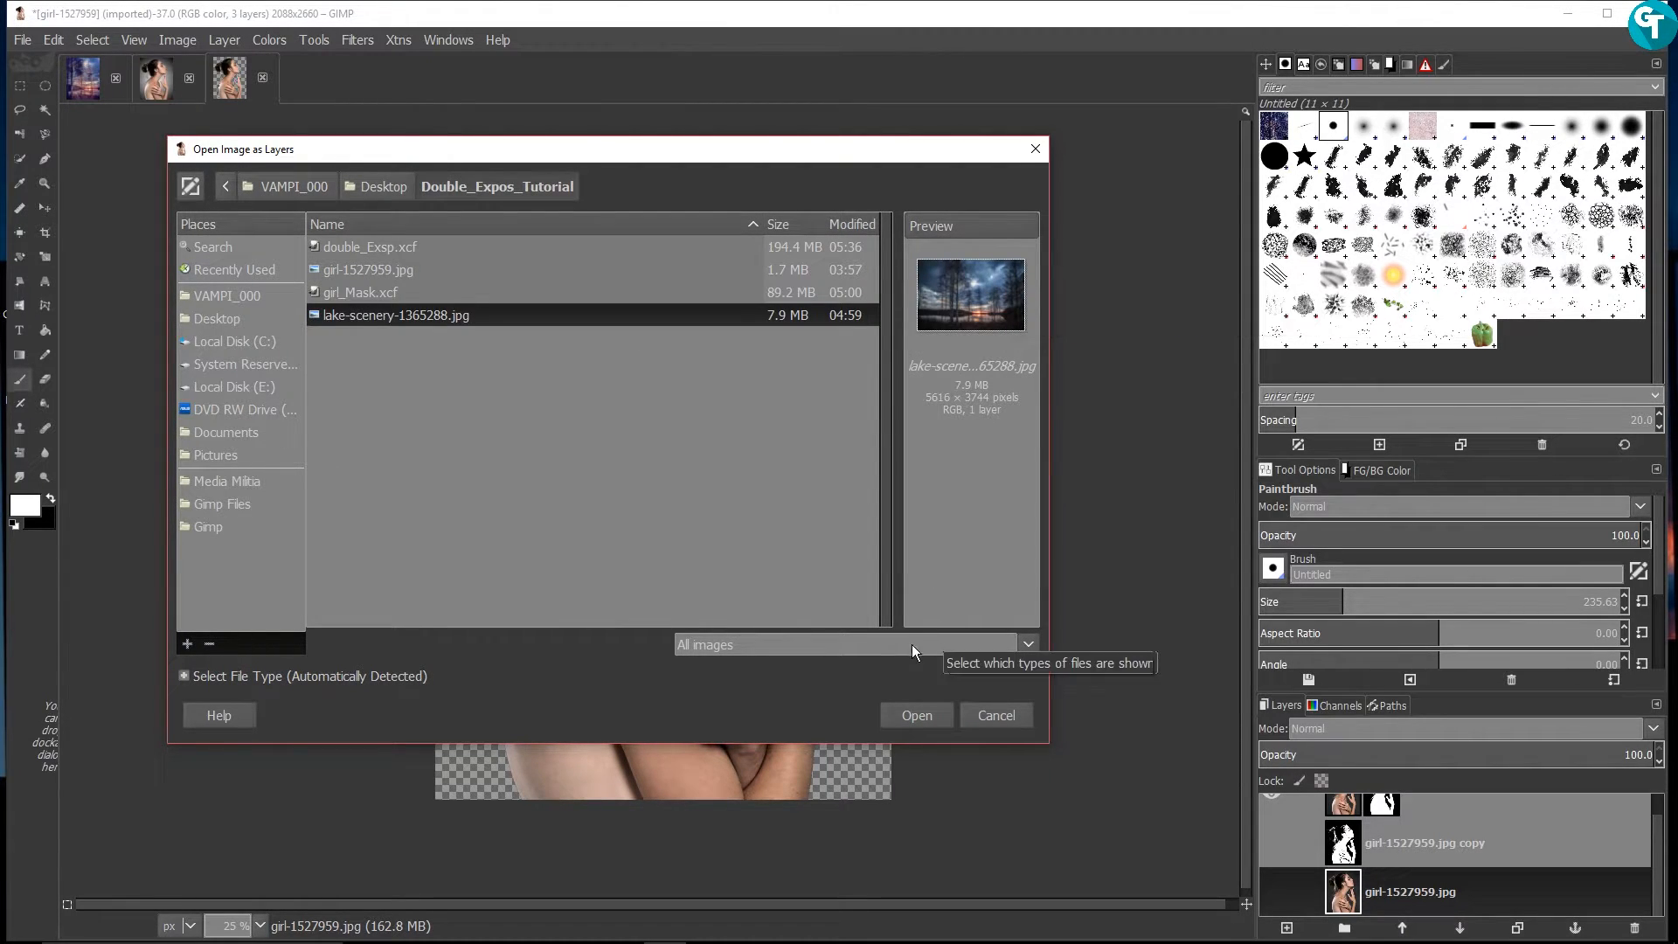
pyautogui.click(916, 714)
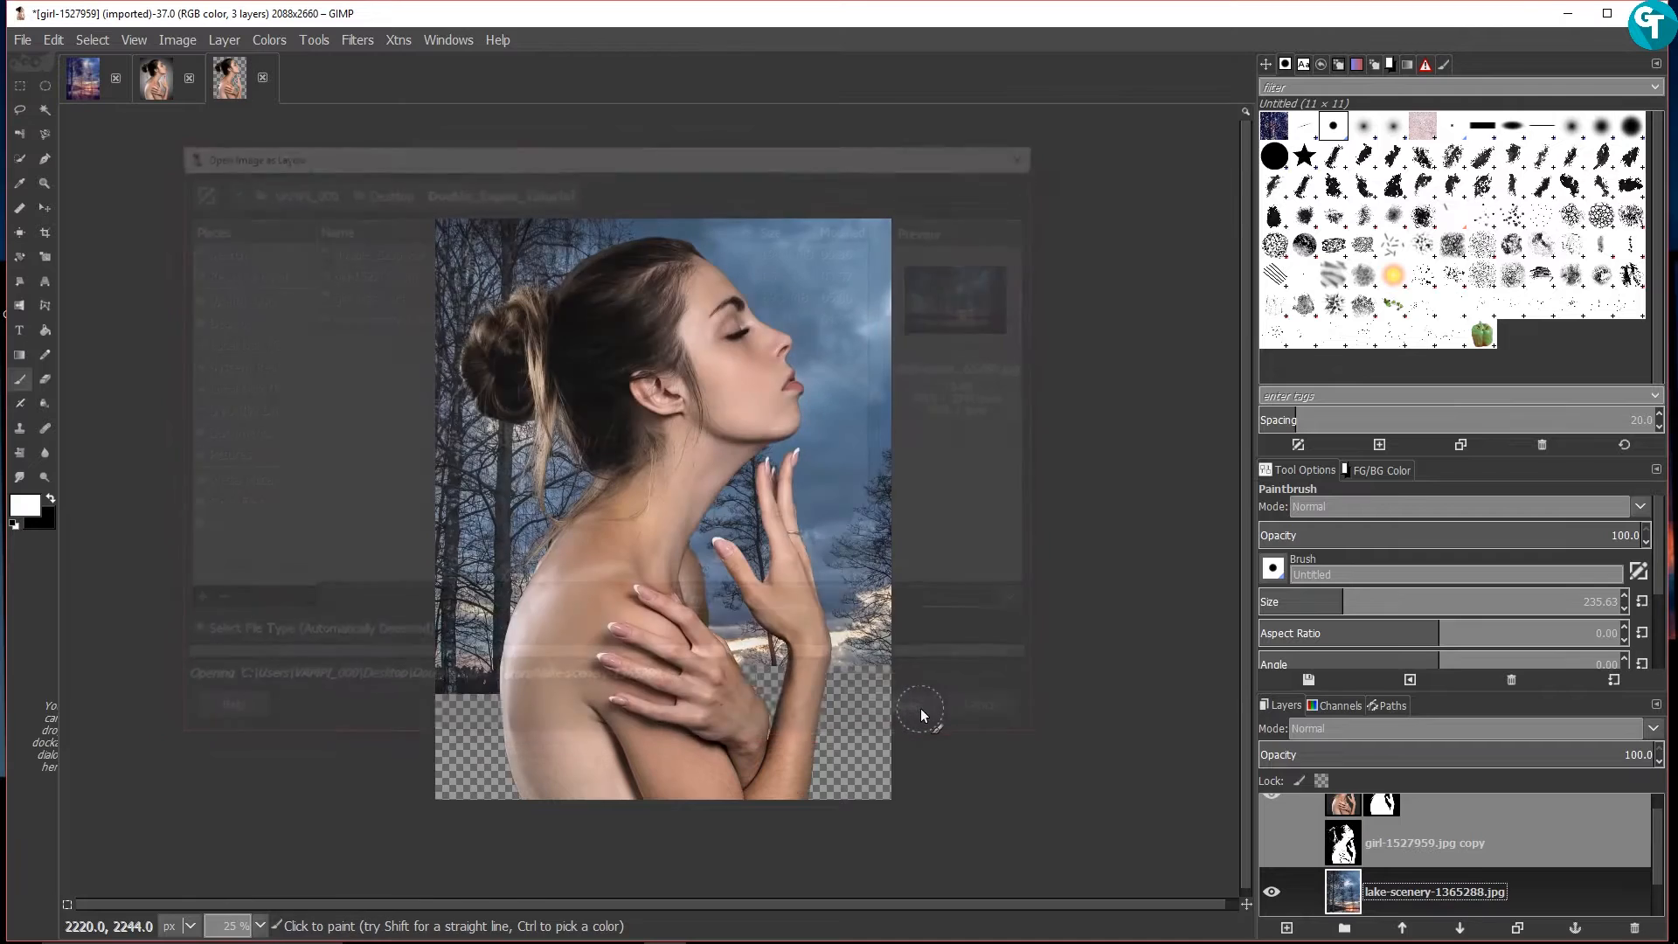
# Place the lake-scenery-1365288.jpg layer beneath girl-1527959.jpg and shift it upward until the sunset sits between the girl's hand and forearm
pyautogui.scroll(-2, 1561, 907)
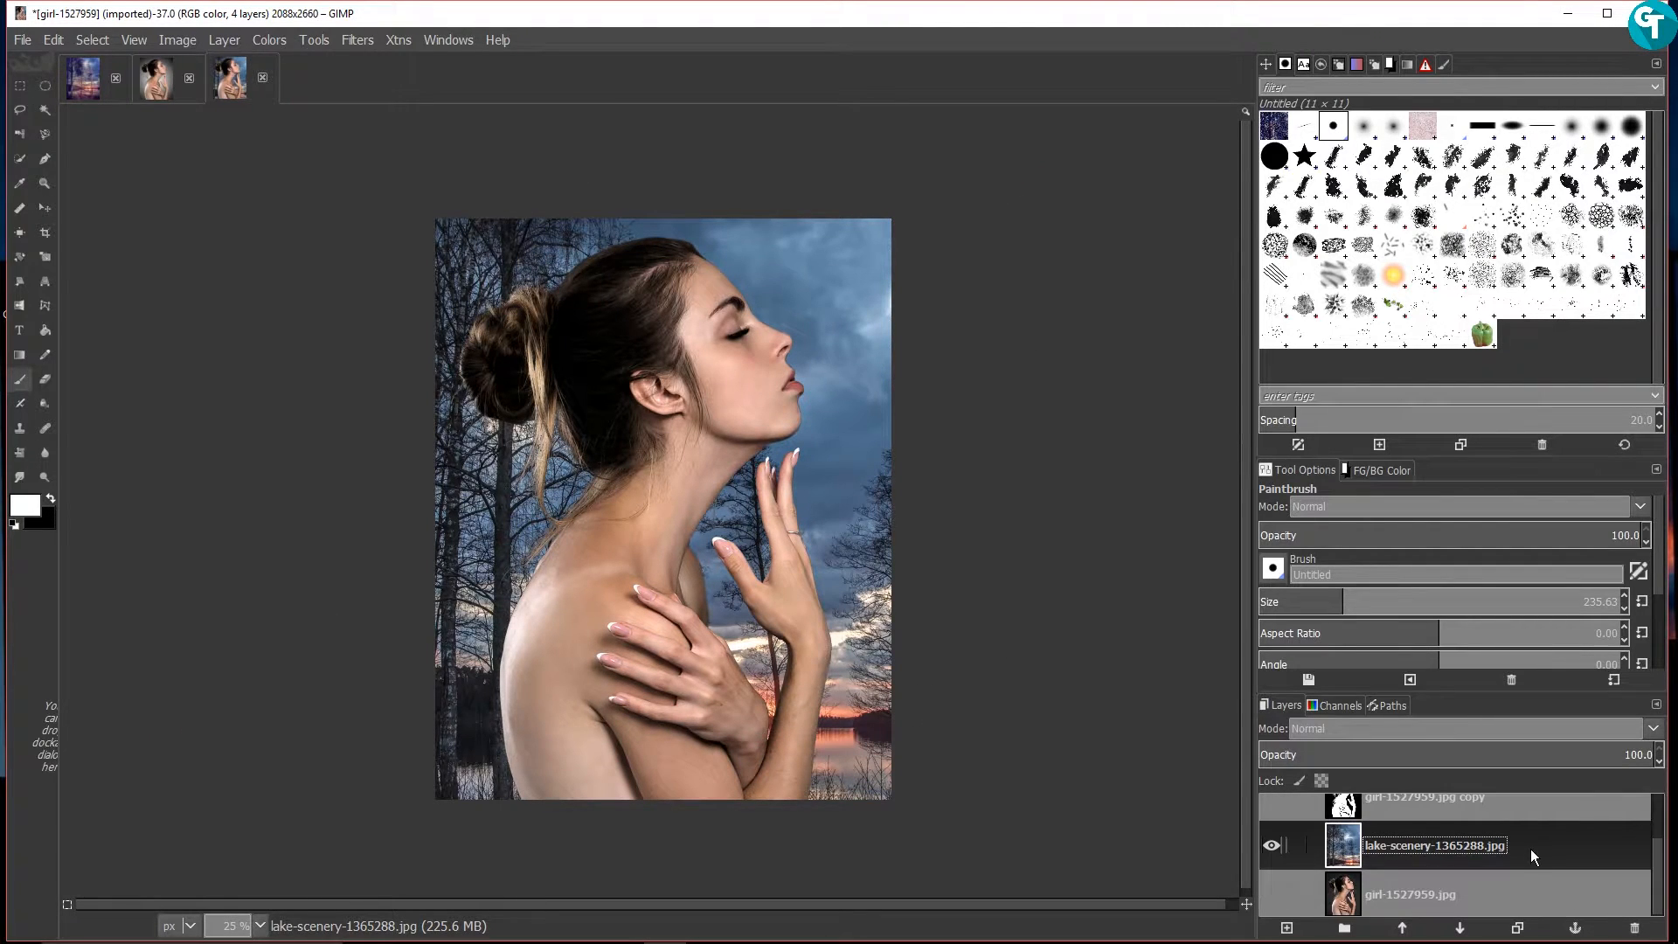
pyautogui.moveTo(1523, 844); pyautogui.dragTo(1444, 909)
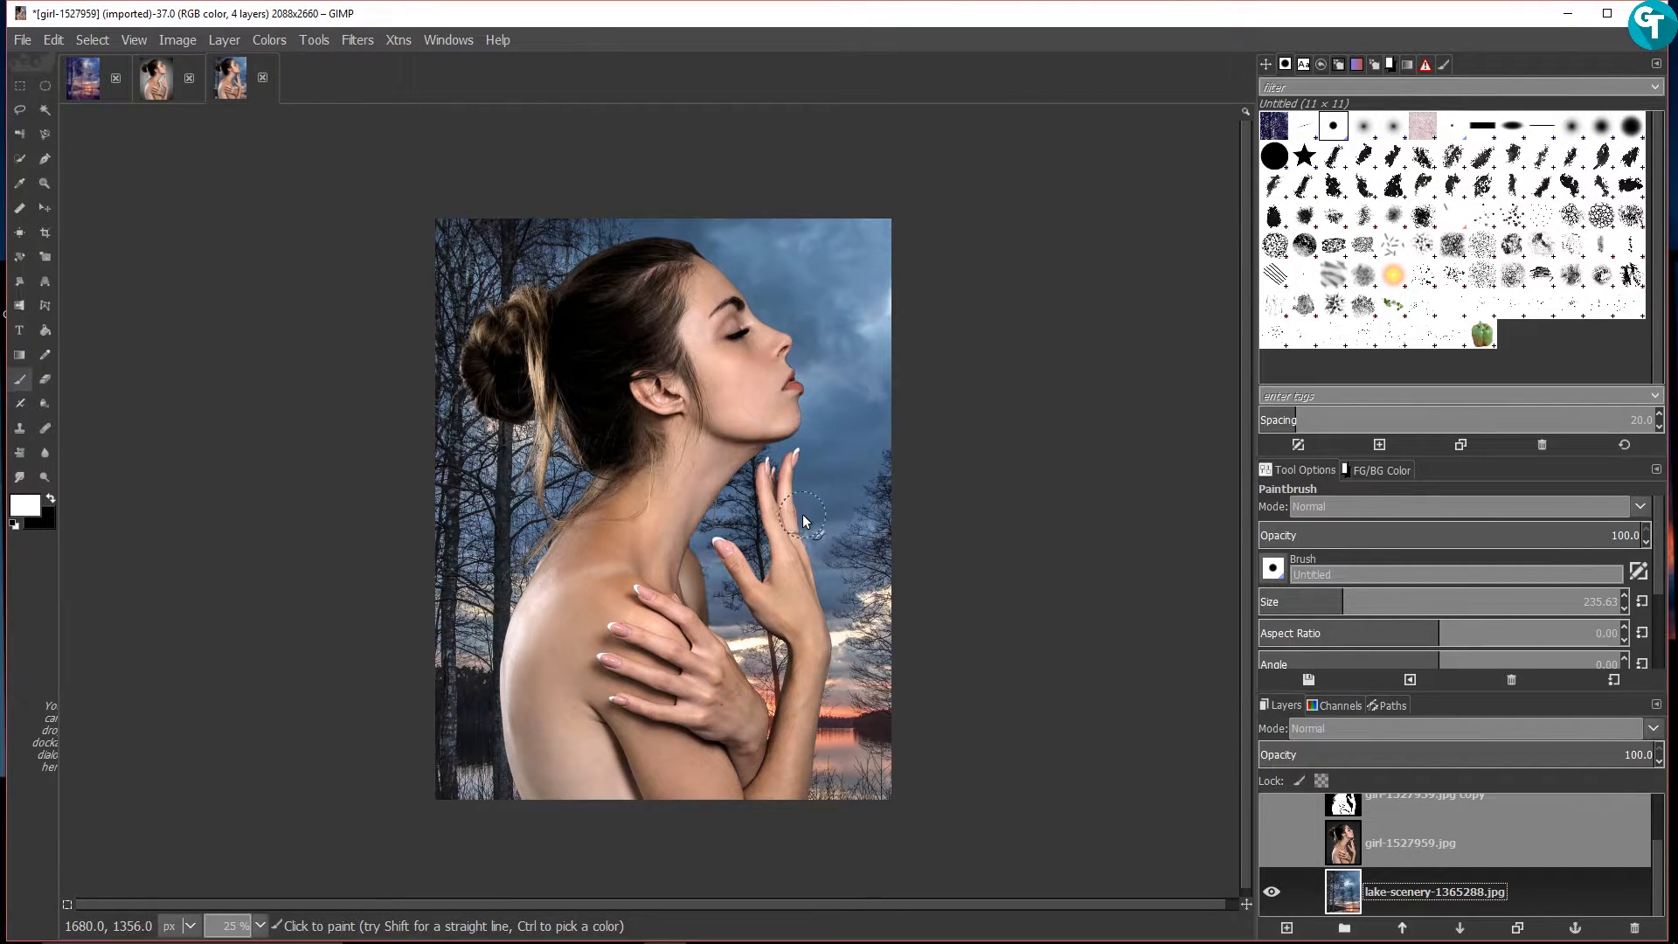
pyautogui.press('m')
pyautogui.moveTo(814, 483); pyautogui.dragTo(821, 396)
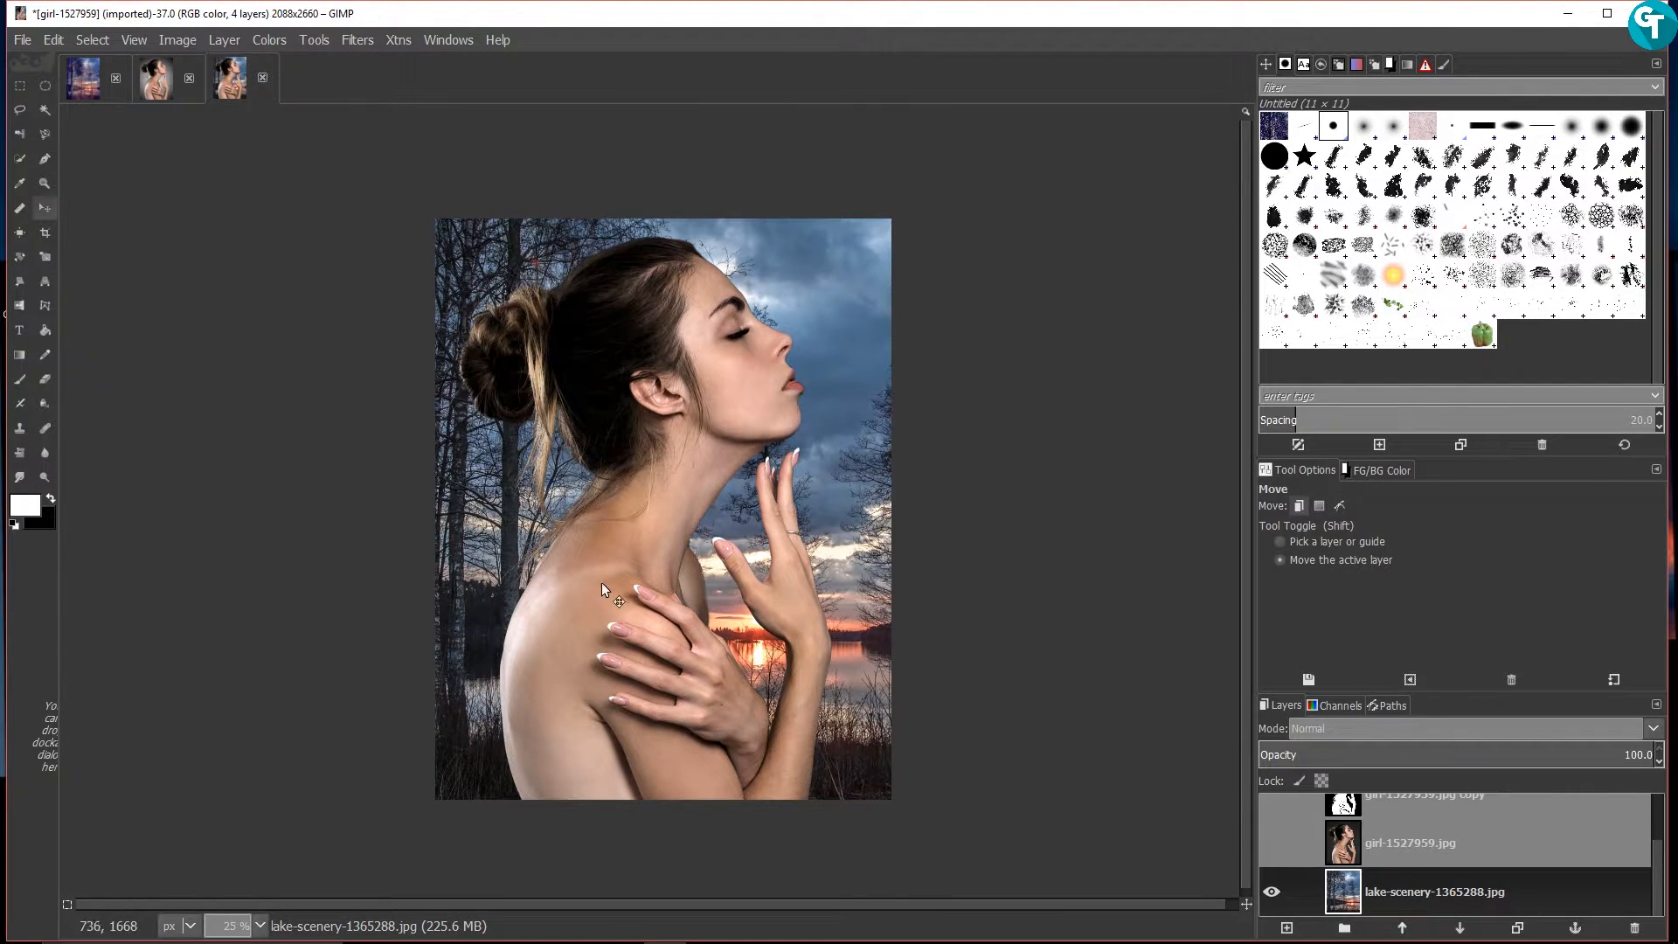
# Load the topmost masked girl layer's layer mask as a selection
pyautogui.scroll(2, 666, 522)
pyautogui.scroll(-2, 666, 523)
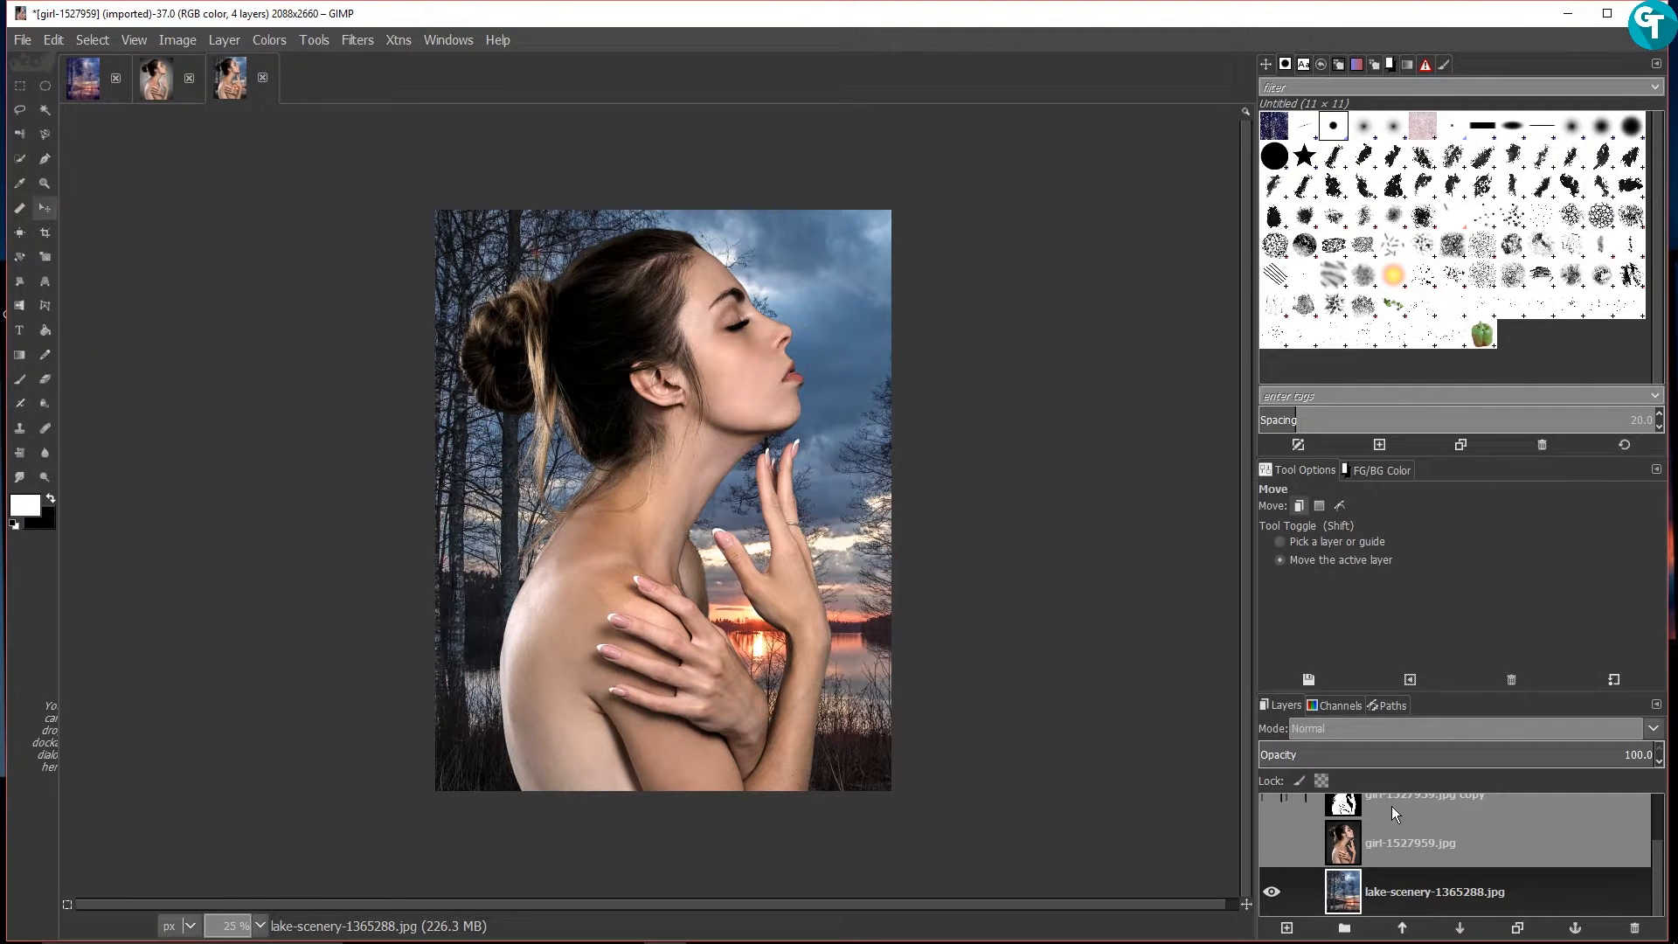
pyautogui.scroll(2, 1424, 874)
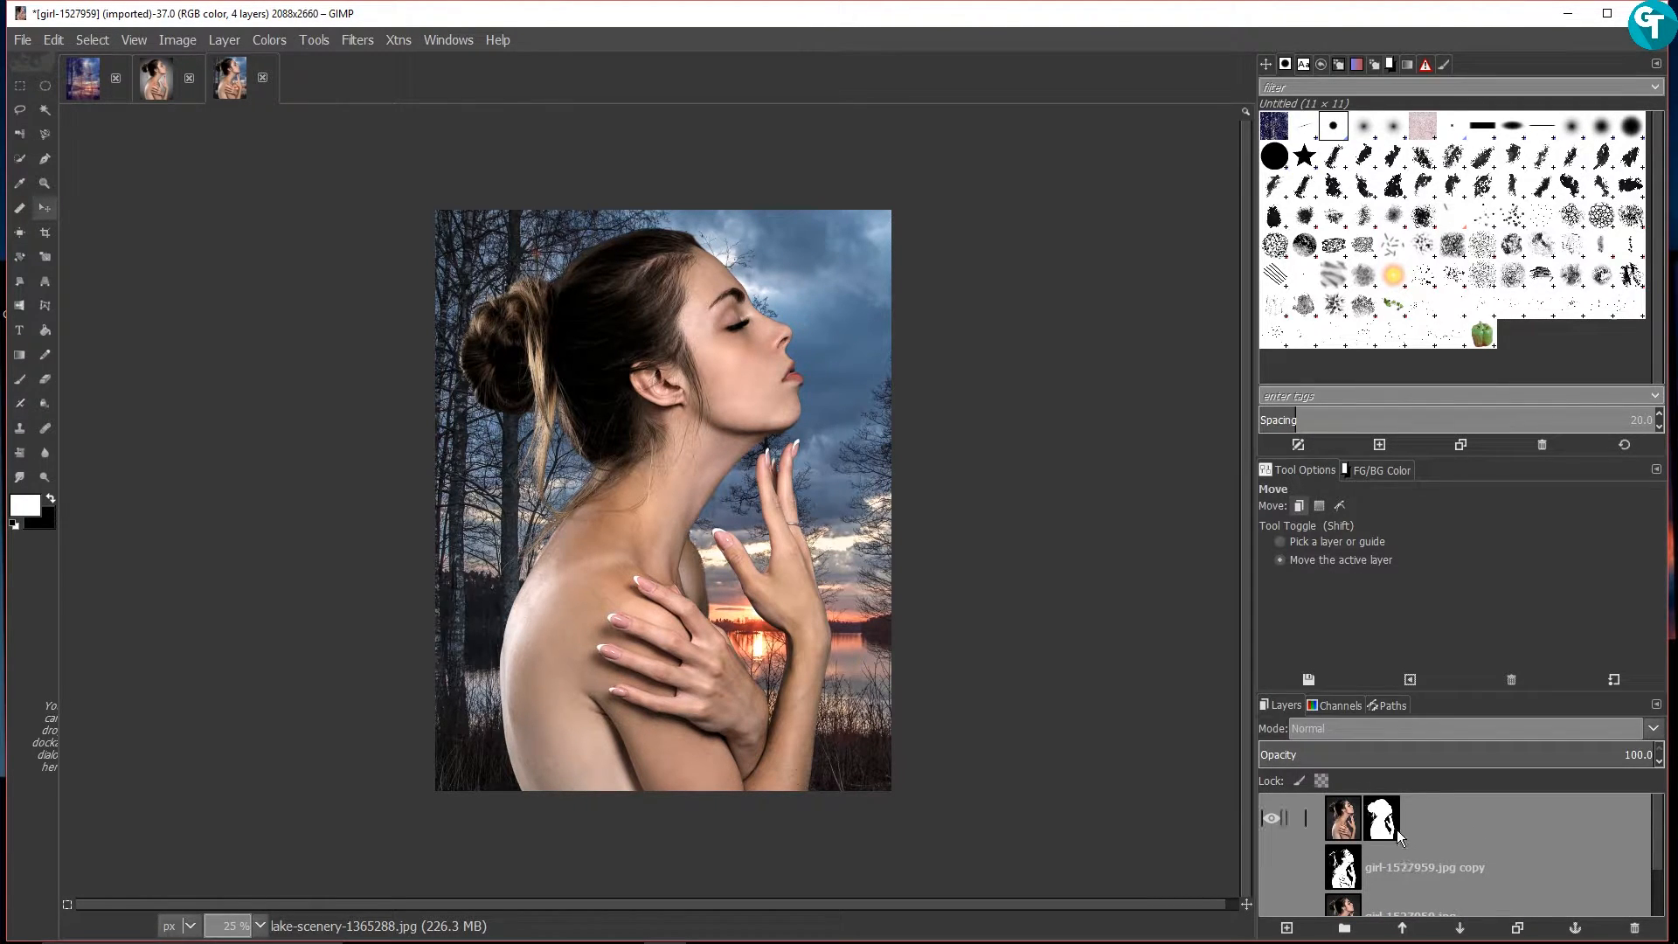
pyautogui.click(1381, 828)
pyautogui.rightClick(1380, 829)
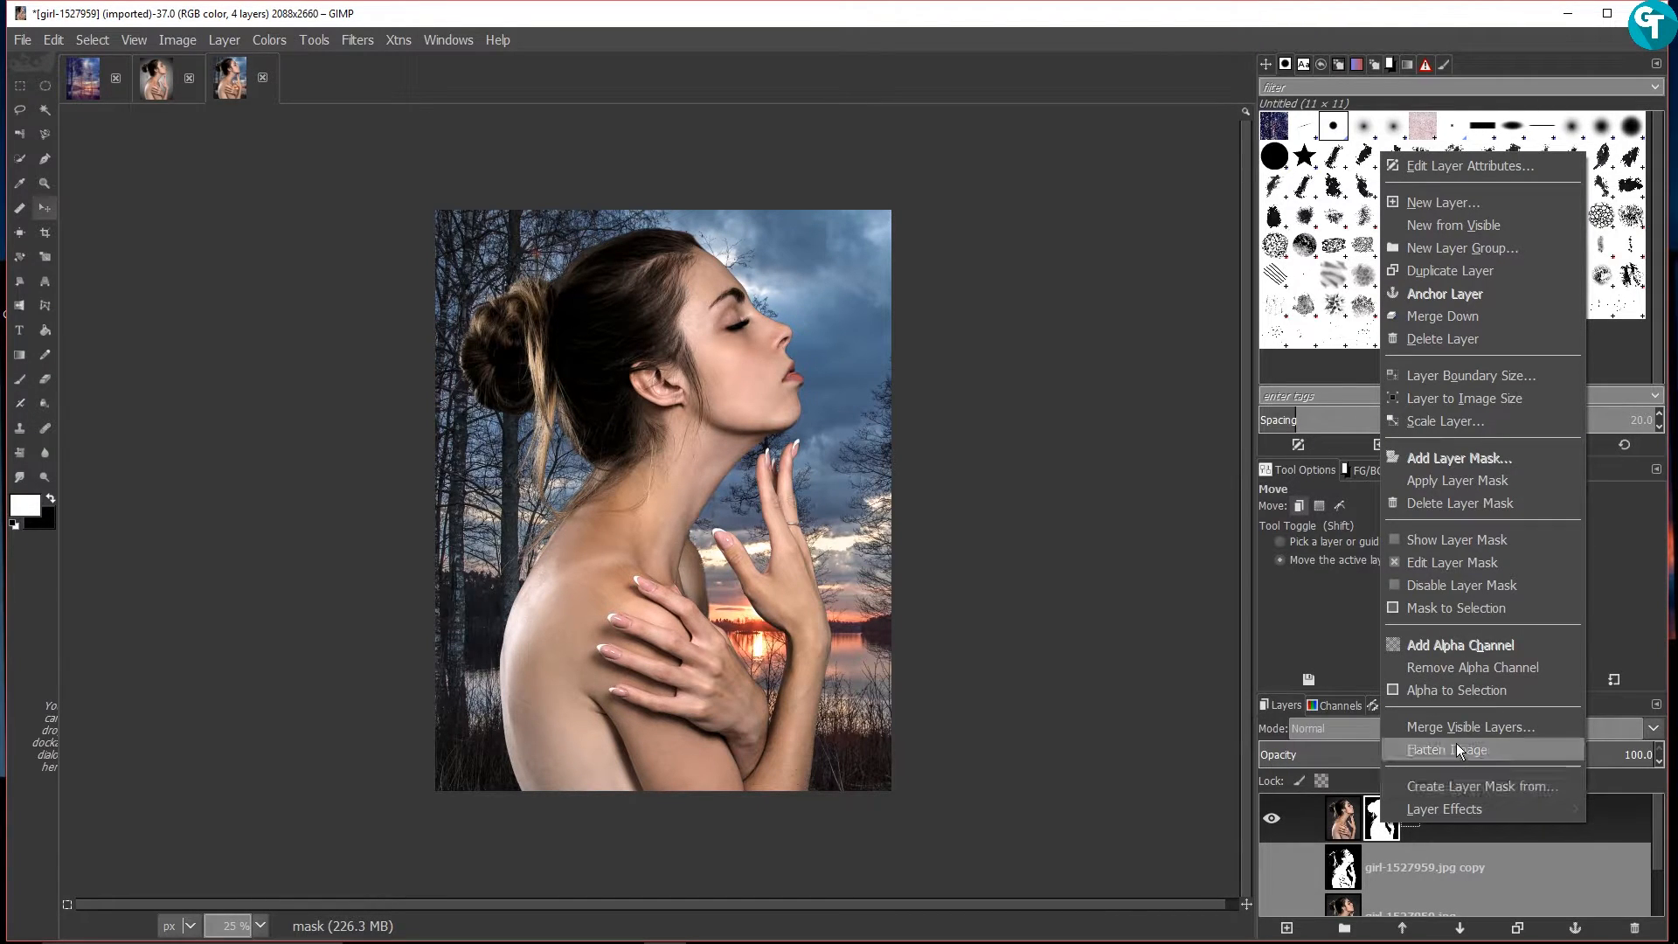
pyautogui.click(1429, 605)
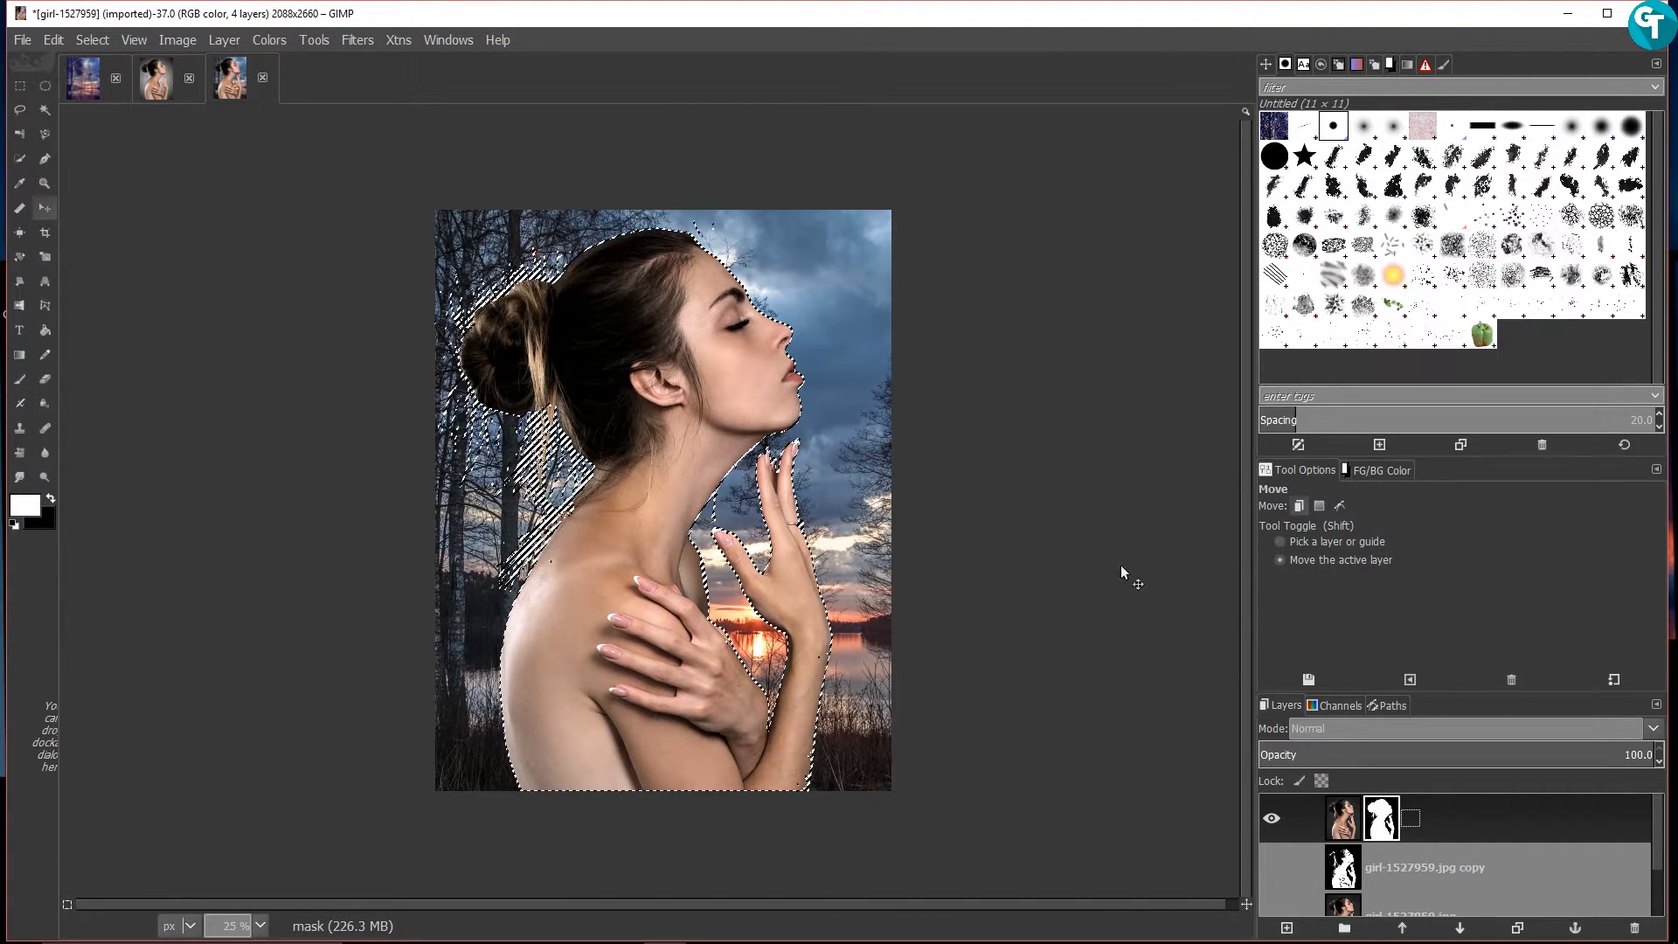
# Duplicate the original girl-1527959.jpg layer
pyautogui.scroll(-2, 820, 498)
pyautogui.scroll(4, 824, 496)
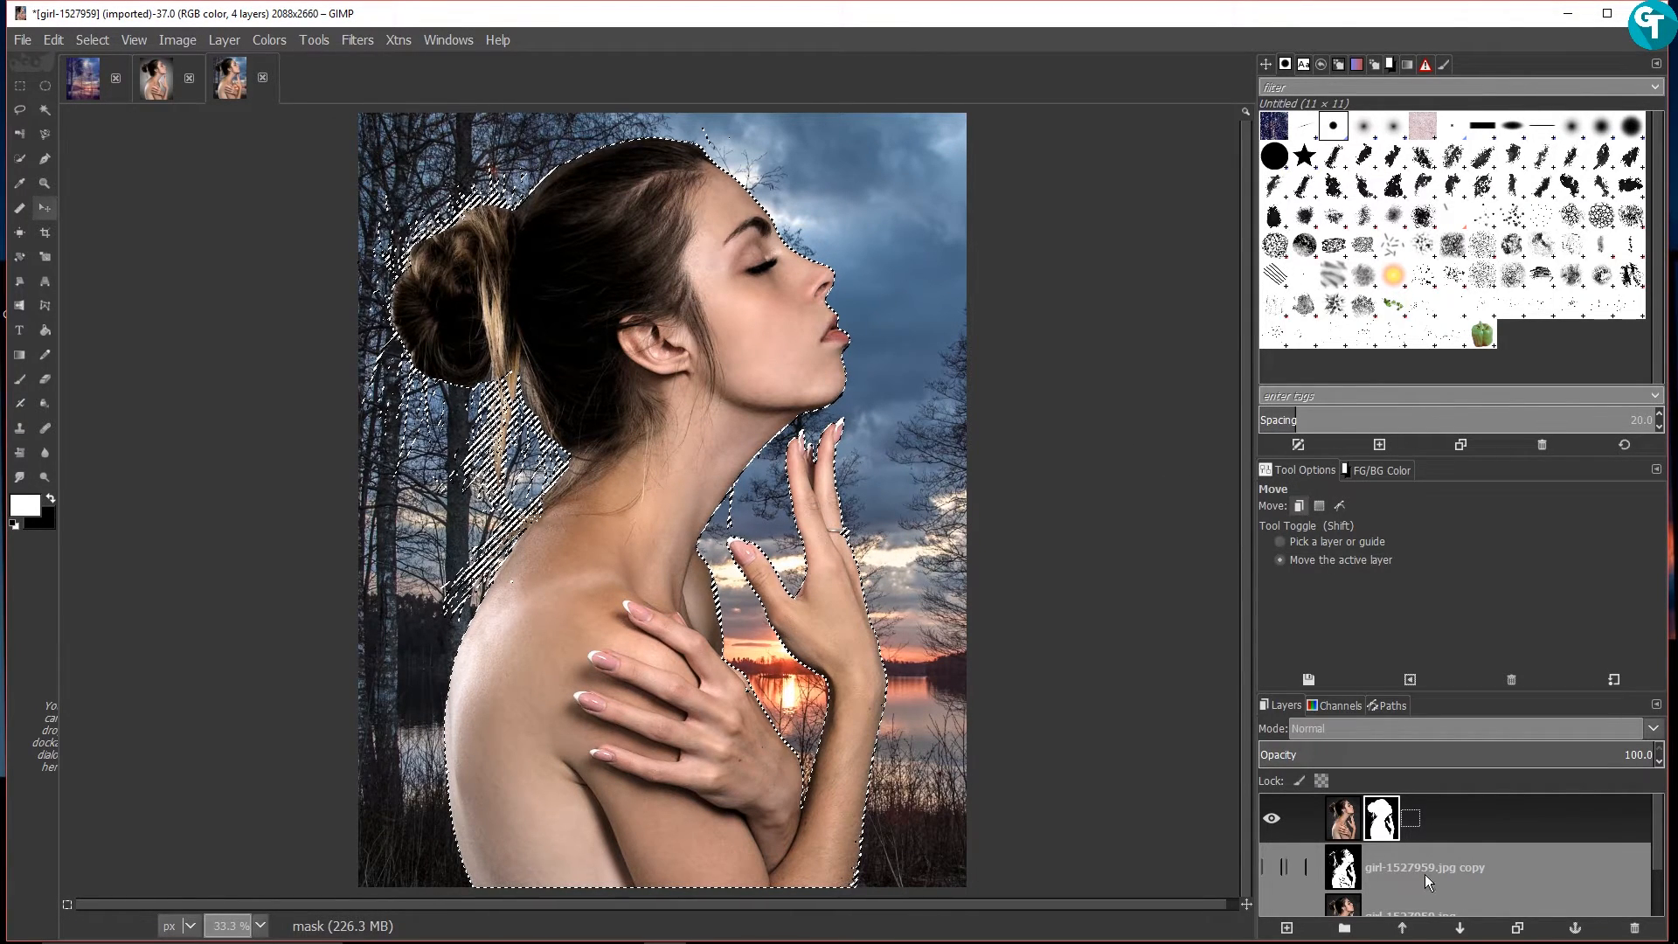
pyautogui.scroll(-1, 1411, 852)
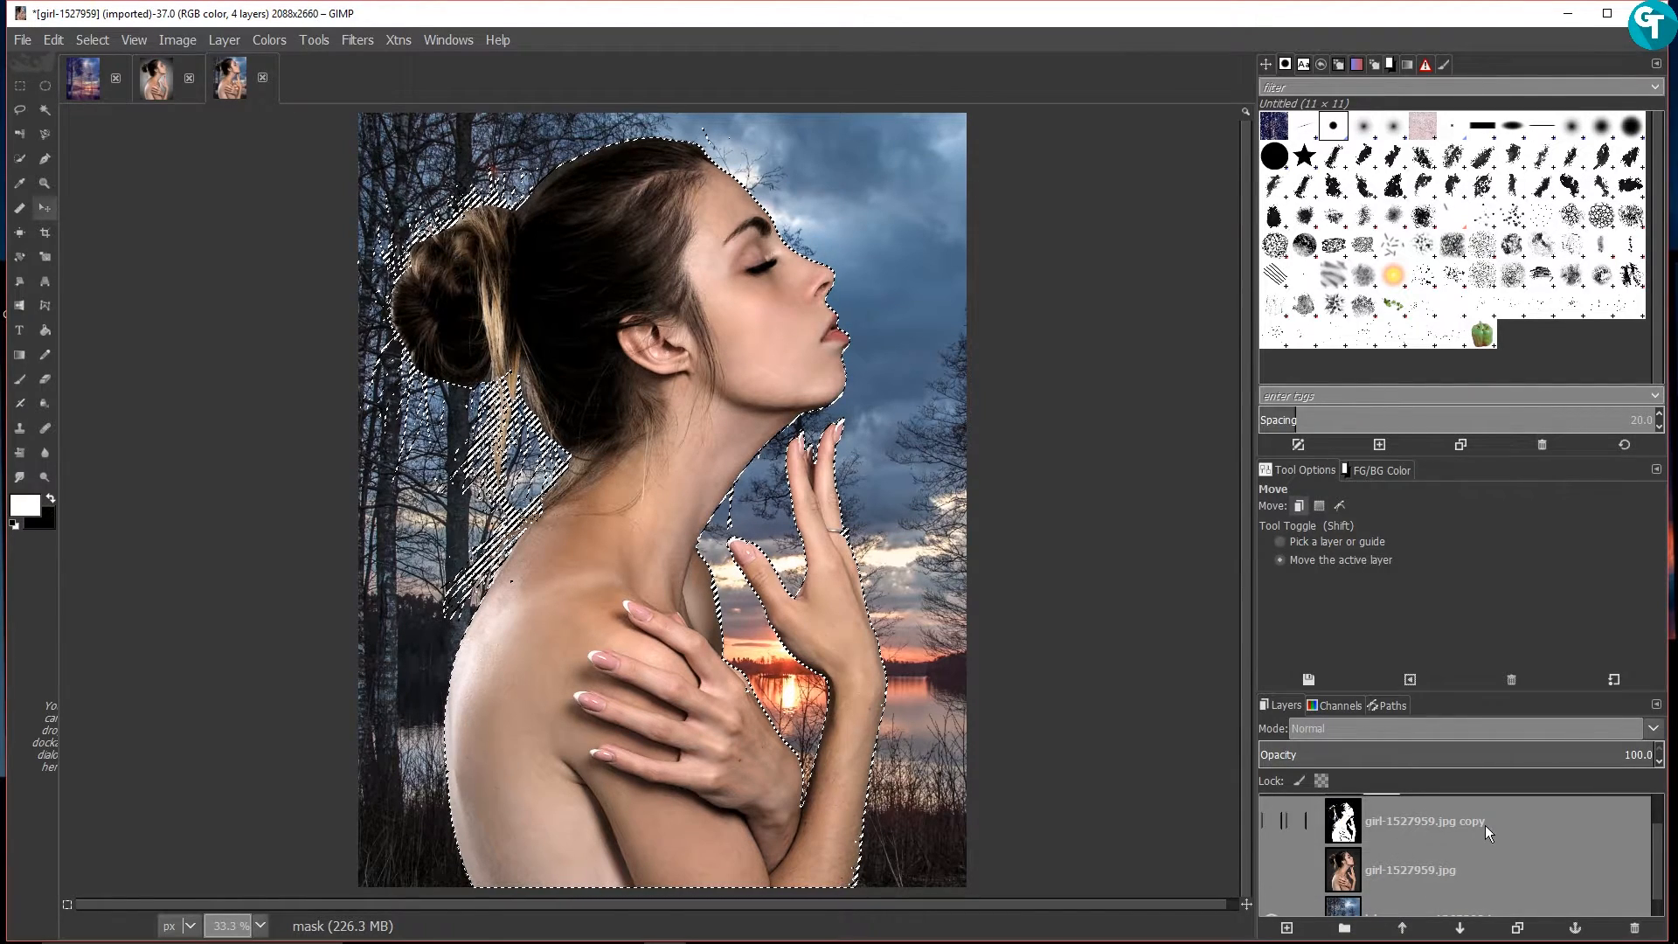
pyautogui.click(1358, 866)
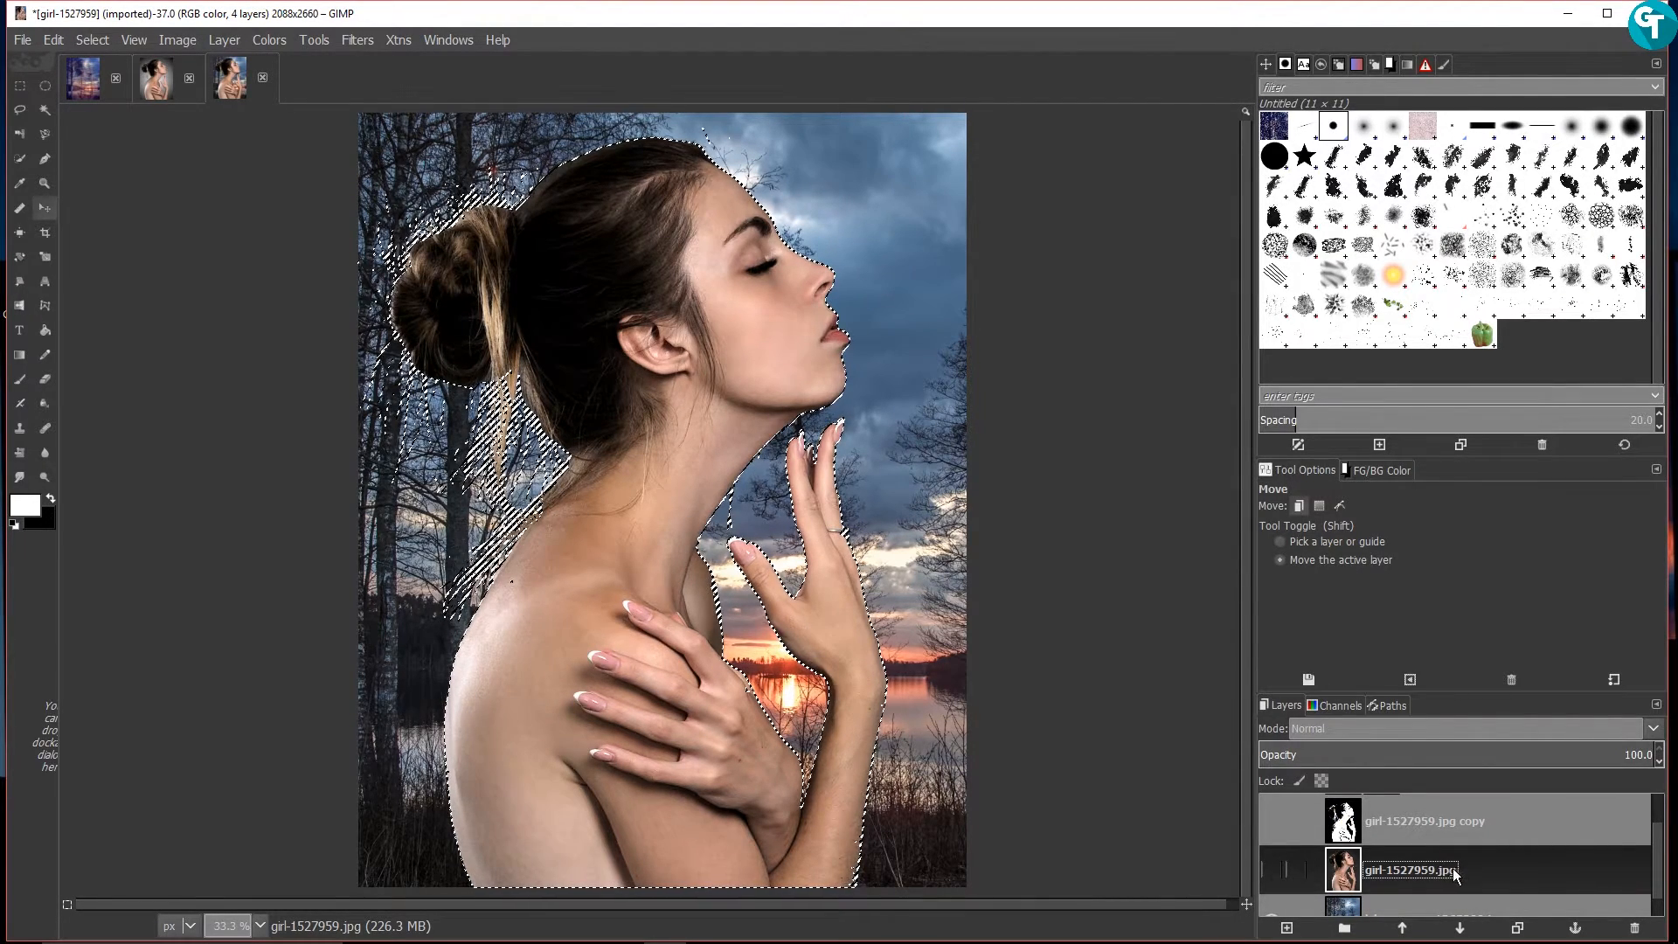
pyautogui.click(1517, 927)
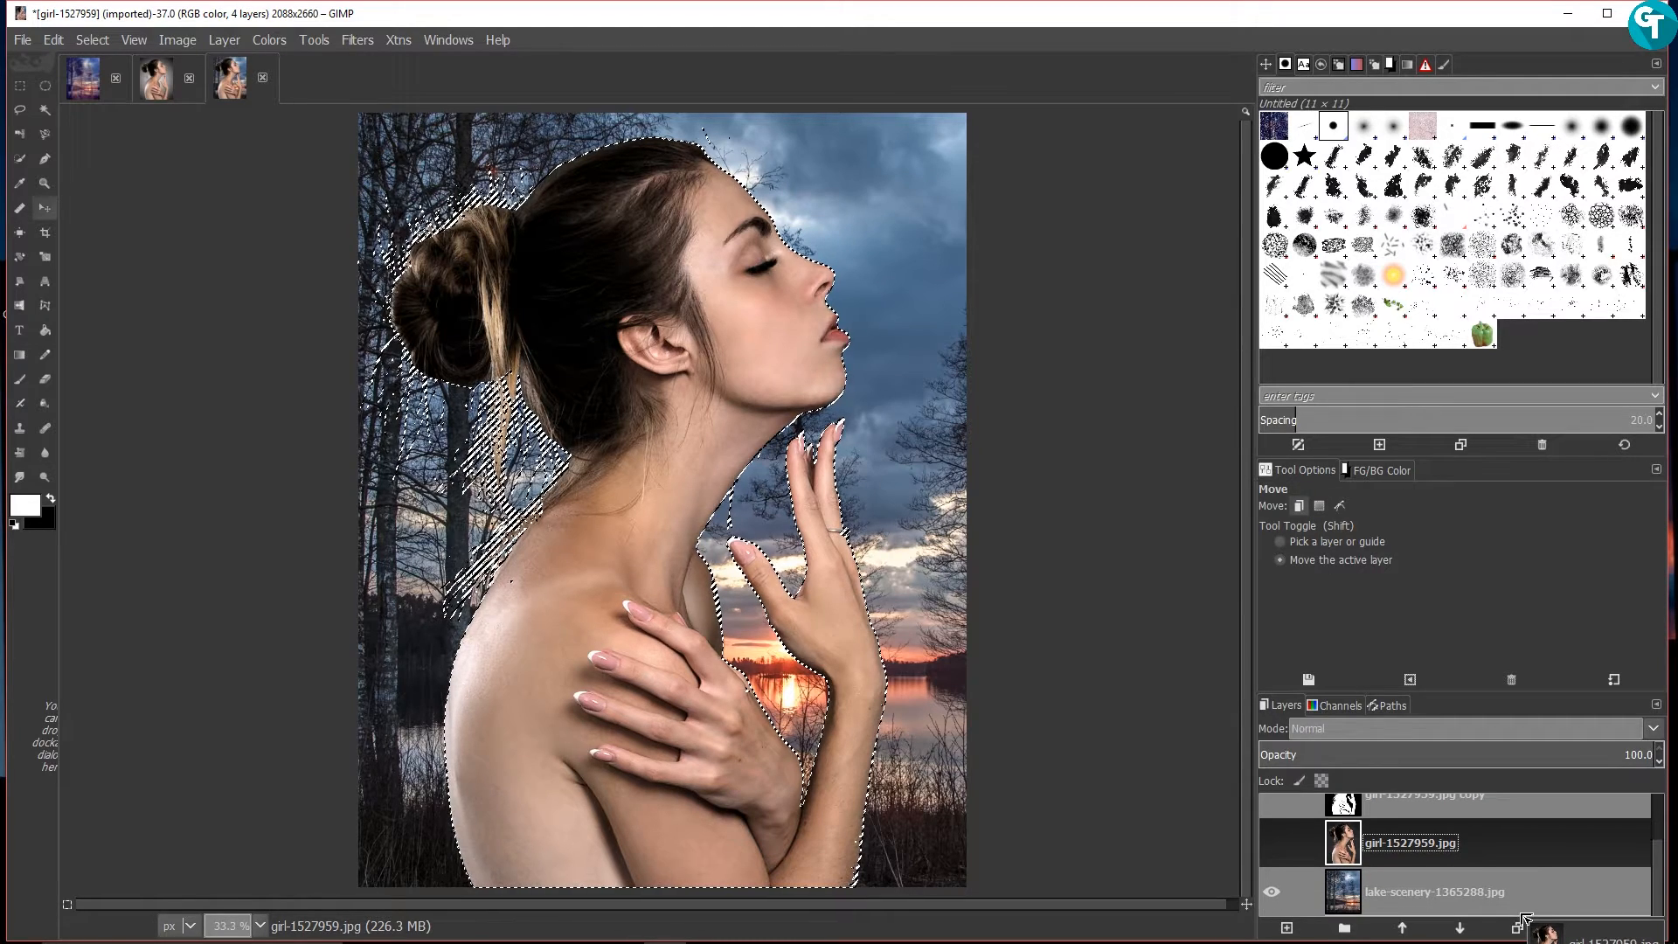
pyautogui.hotkey('ctrl', 'shift', 'a')
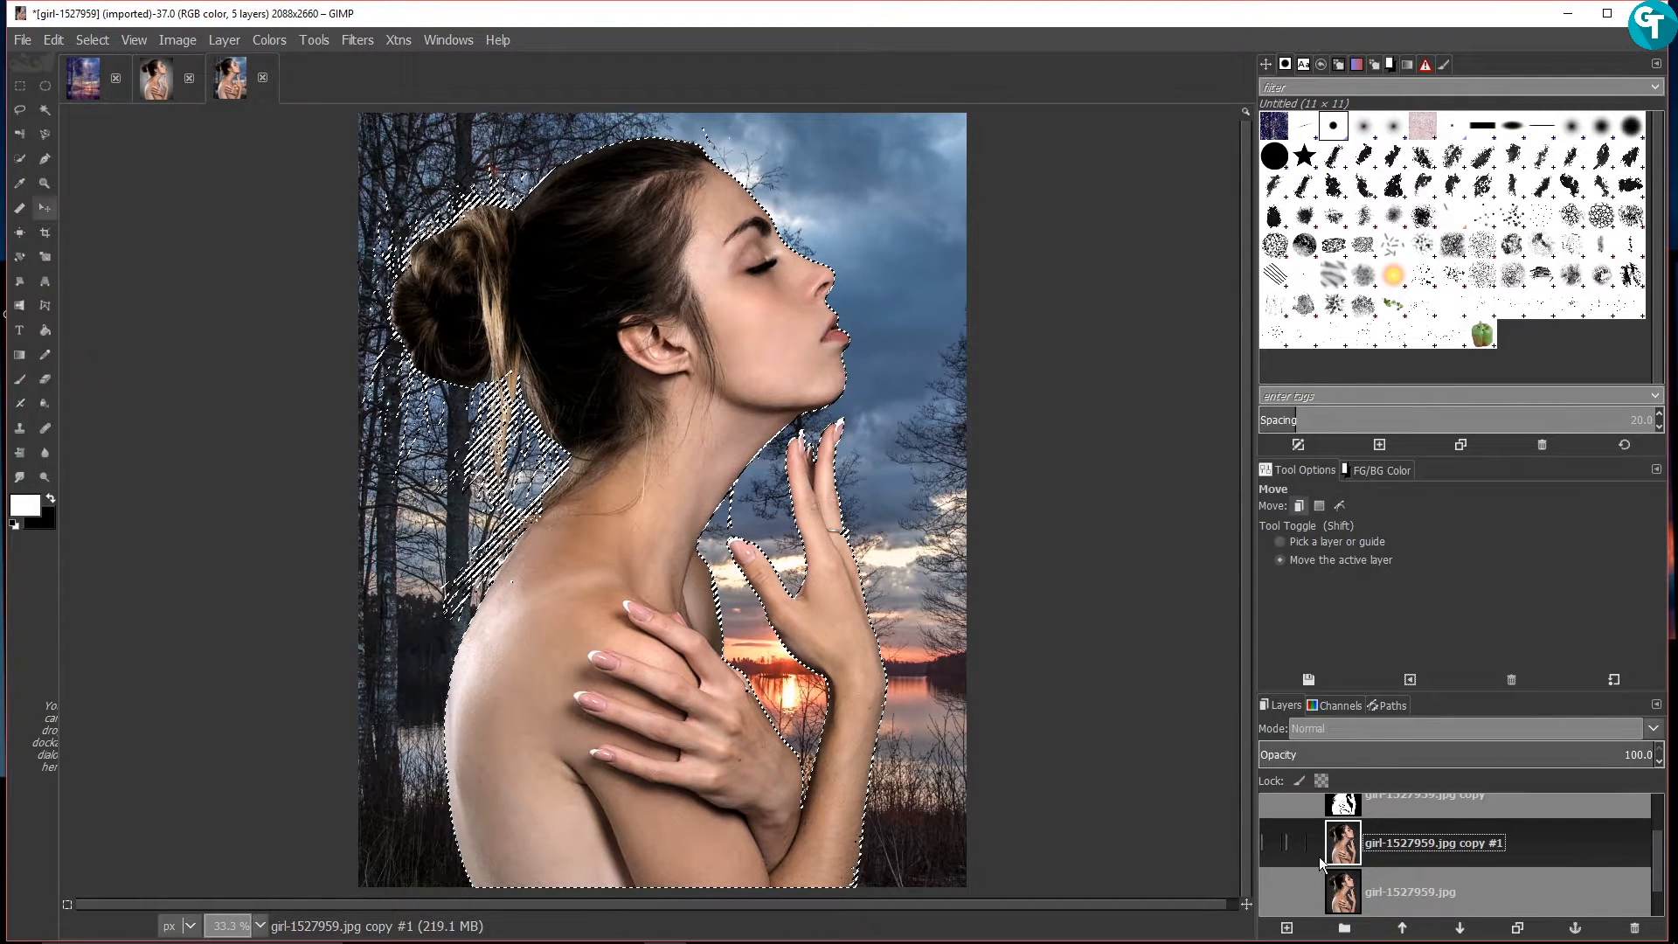
# Make the original girl-1527959.jpg layer visible and add an alpha channel to it
pyautogui.click(1269, 890)
pyautogui.click(1429, 876)
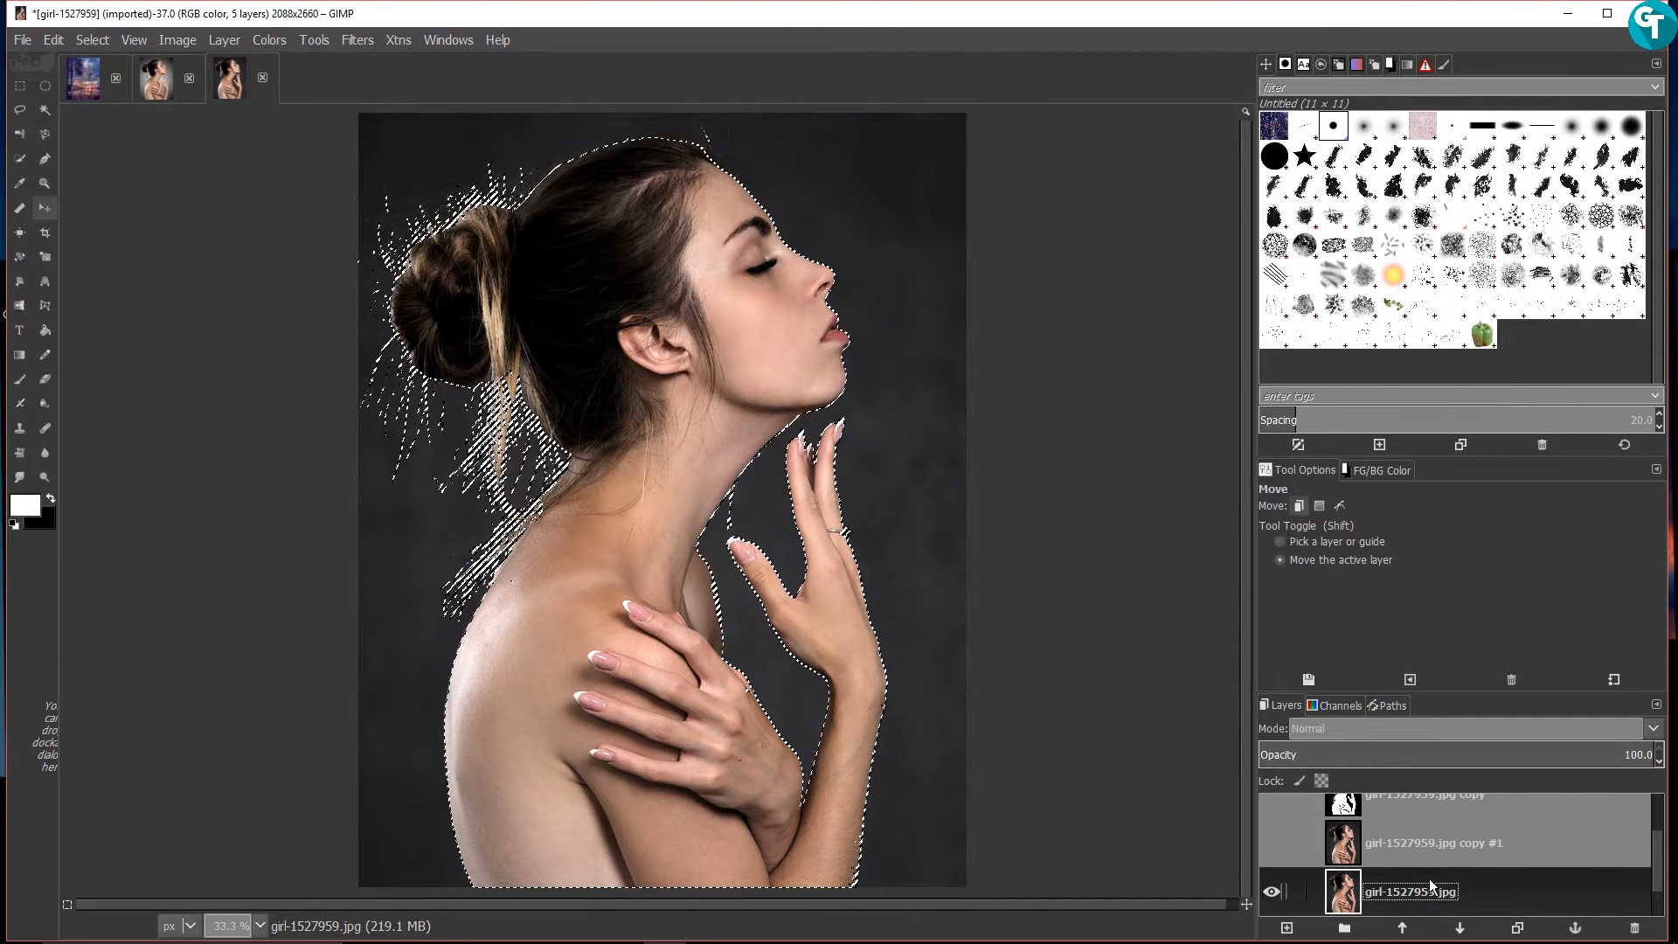
pyautogui.scroll(-1, 1428, 879)
pyautogui.rightClick(1344, 856)
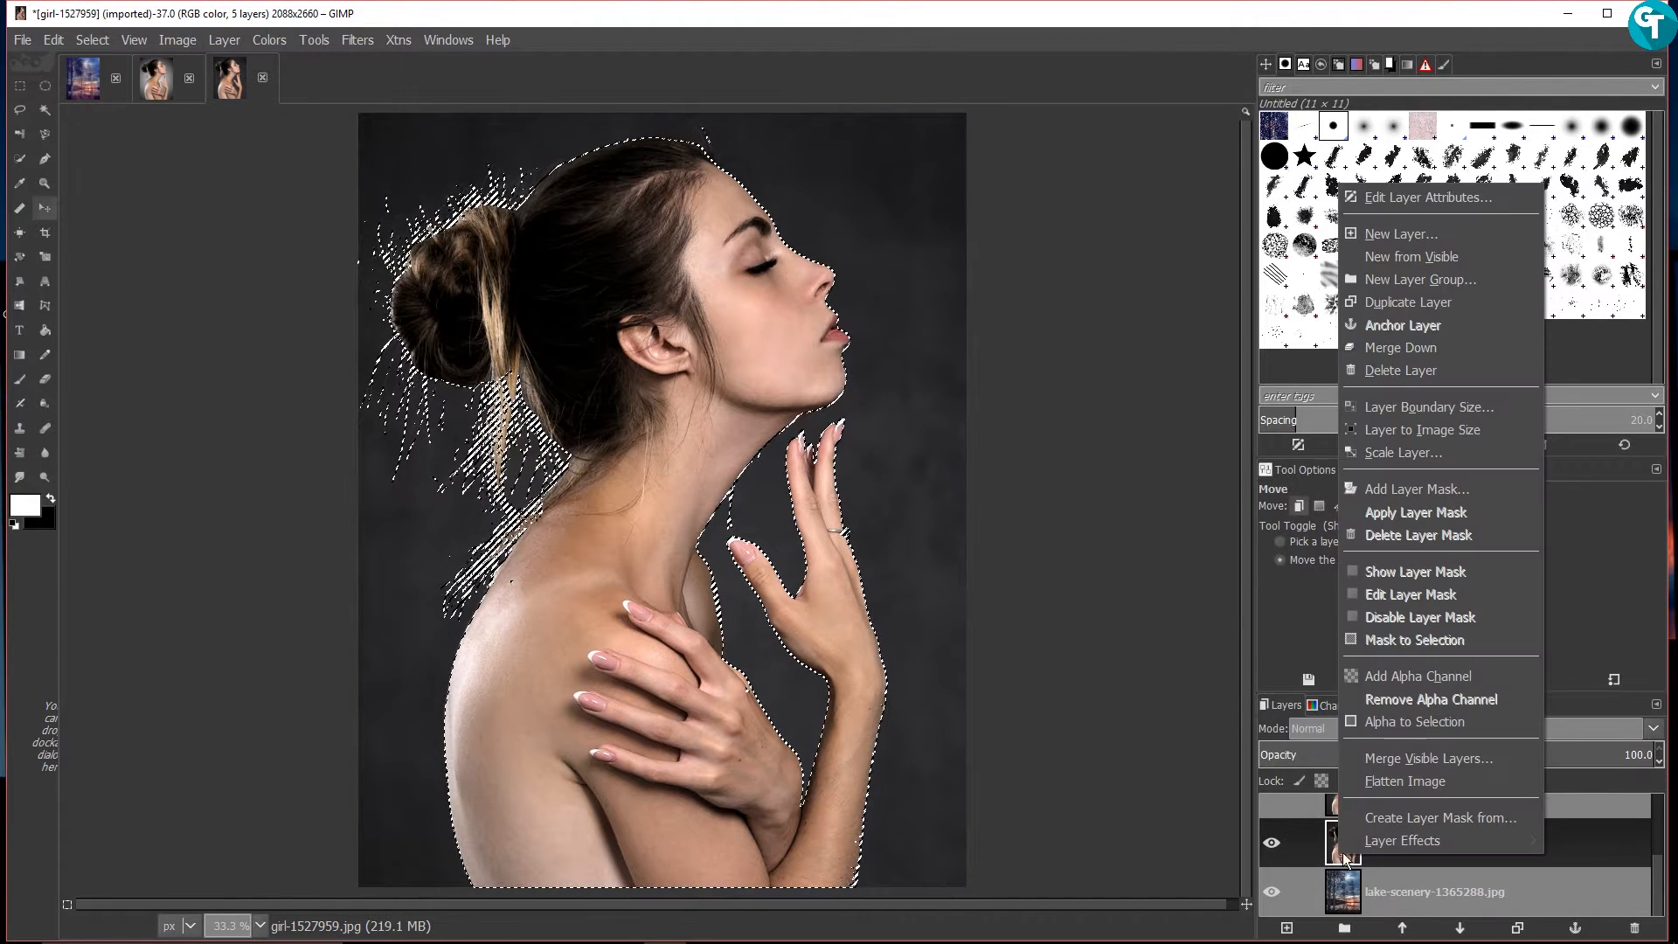
pyautogui.click(1417, 674)
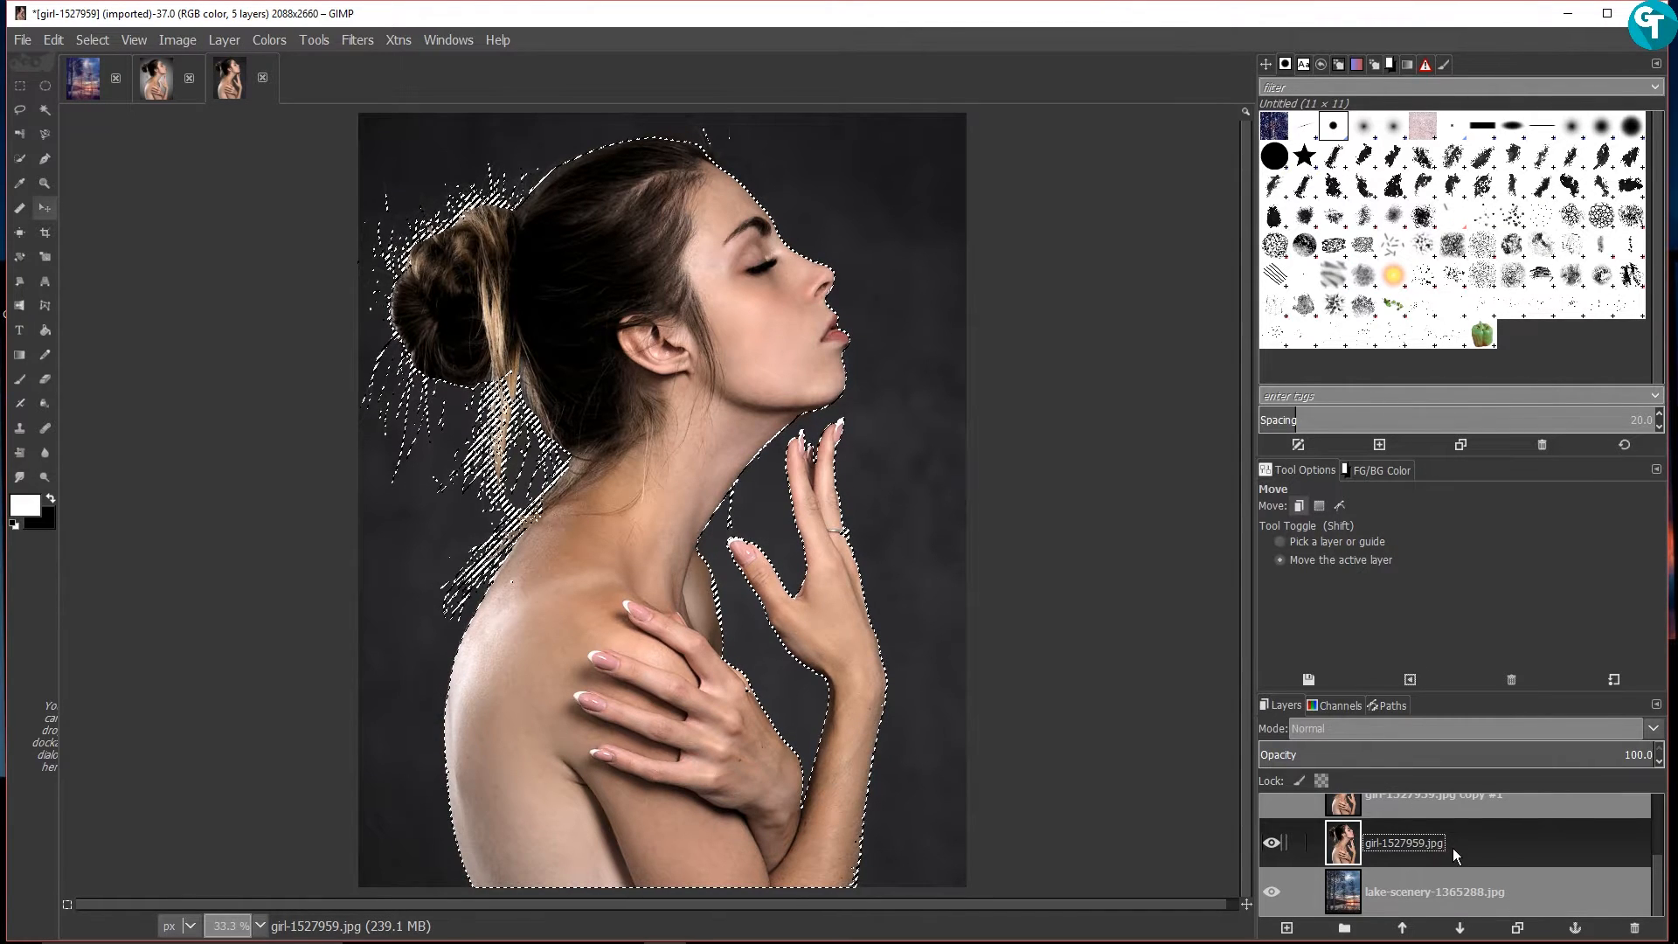
# Invert the selection to cover the background and swap the foreground colour to black
pyautogui.scroll(-1, 870, 507)
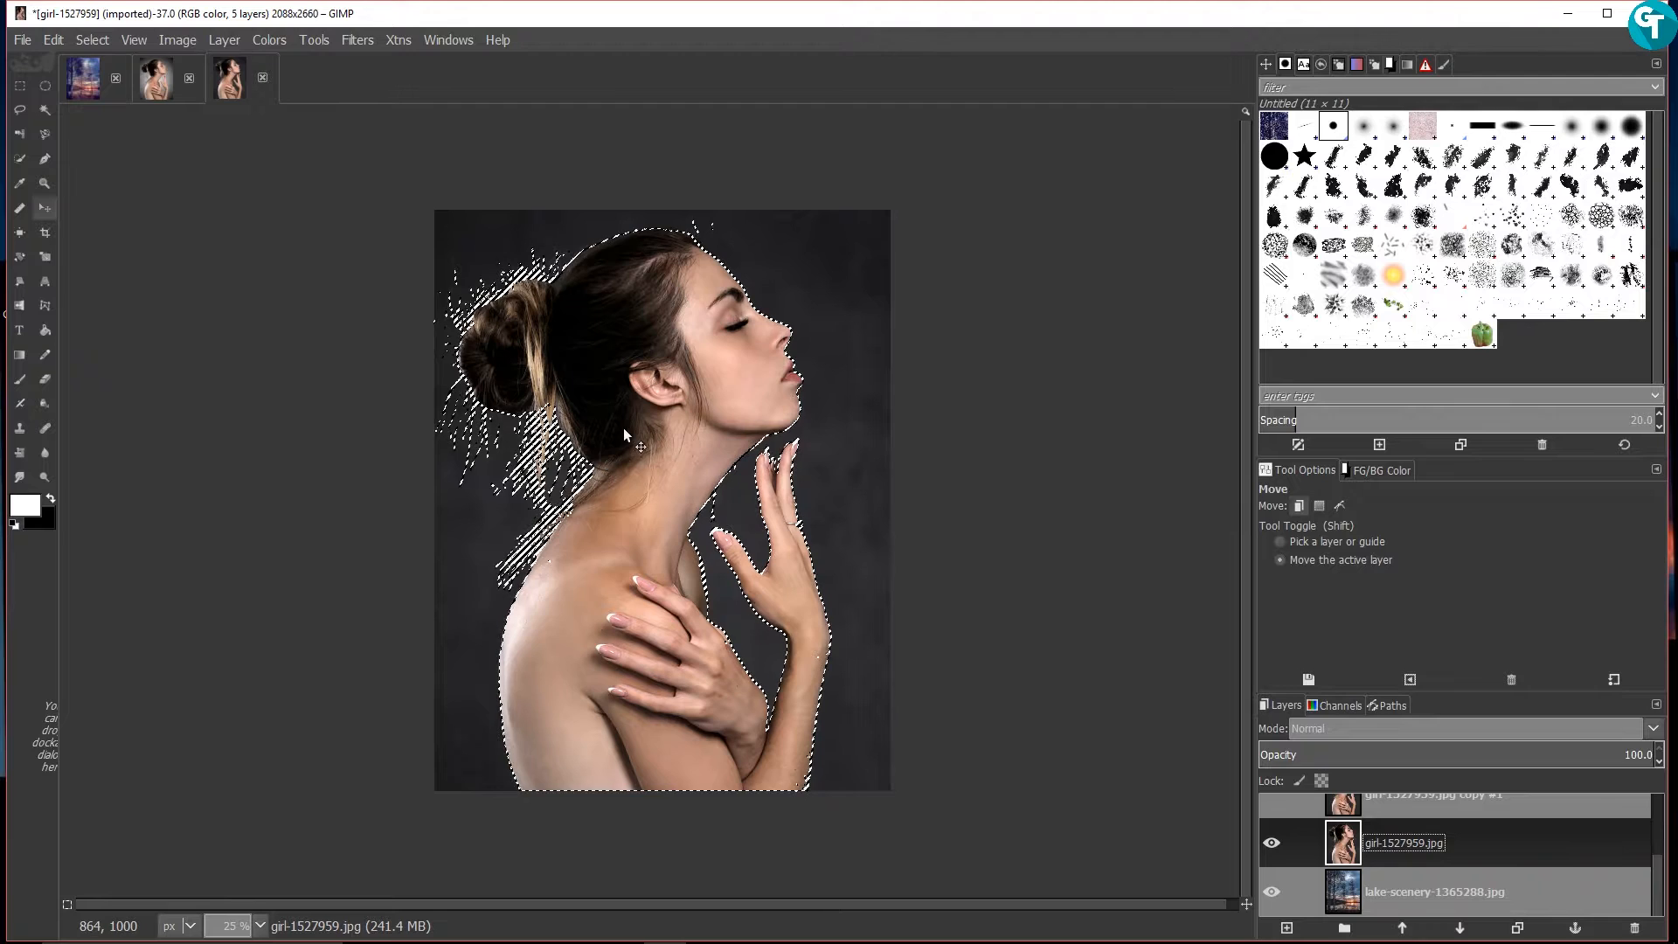
pyautogui.hotkey('ctrl', 'i')
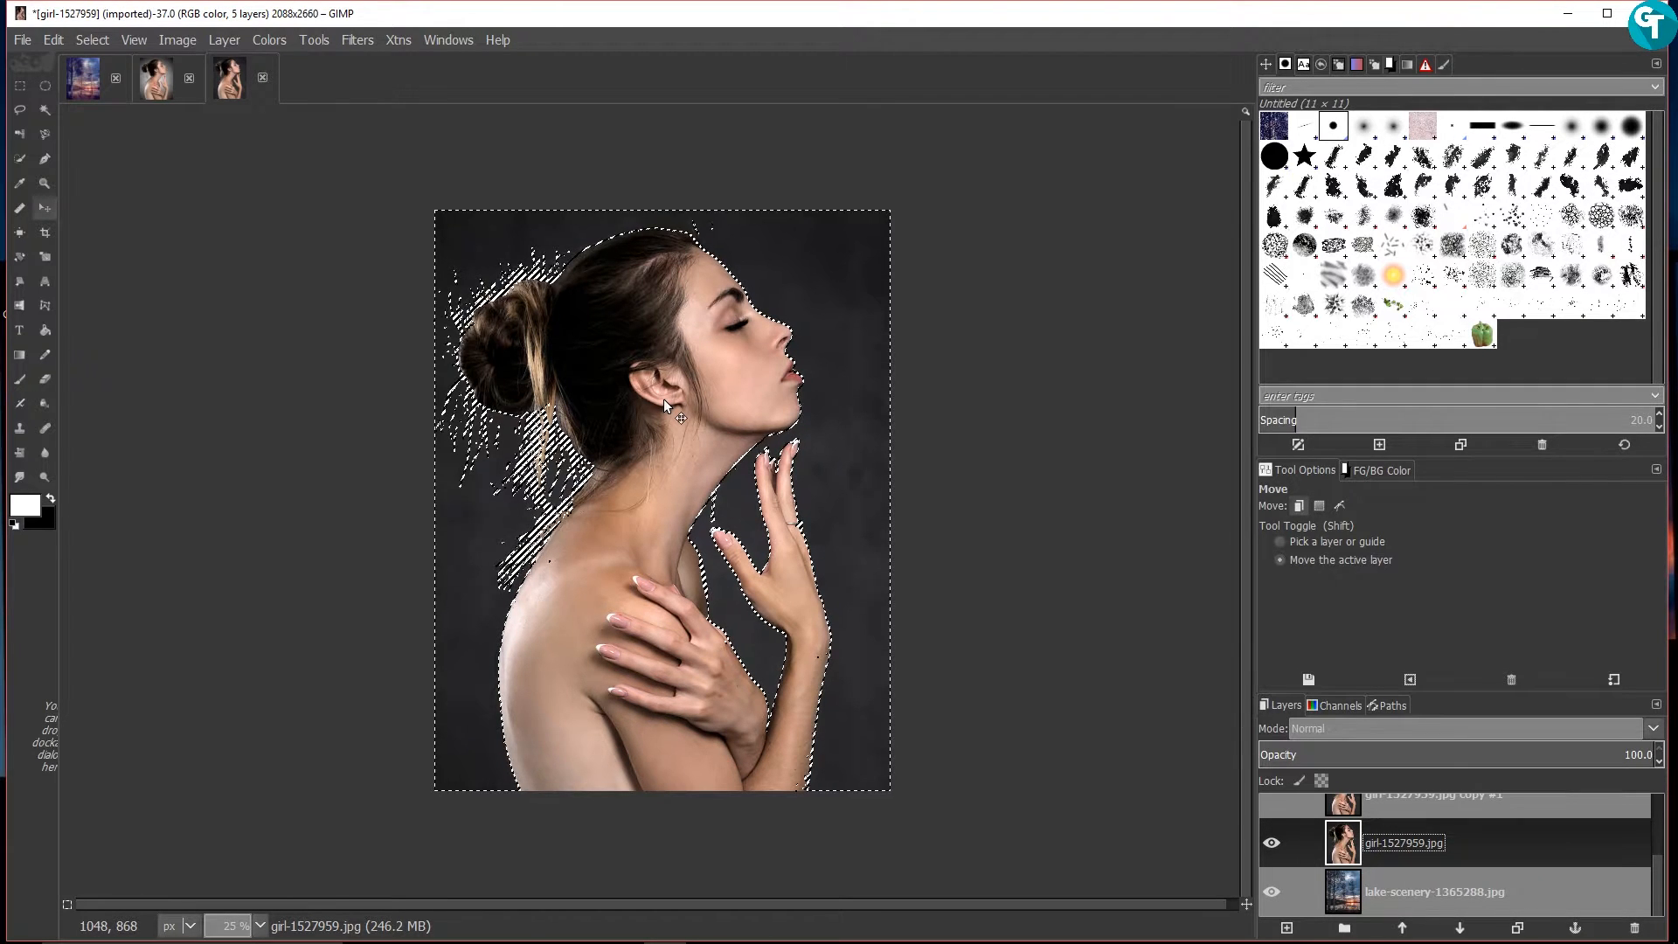
pyautogui.click(51, 498)
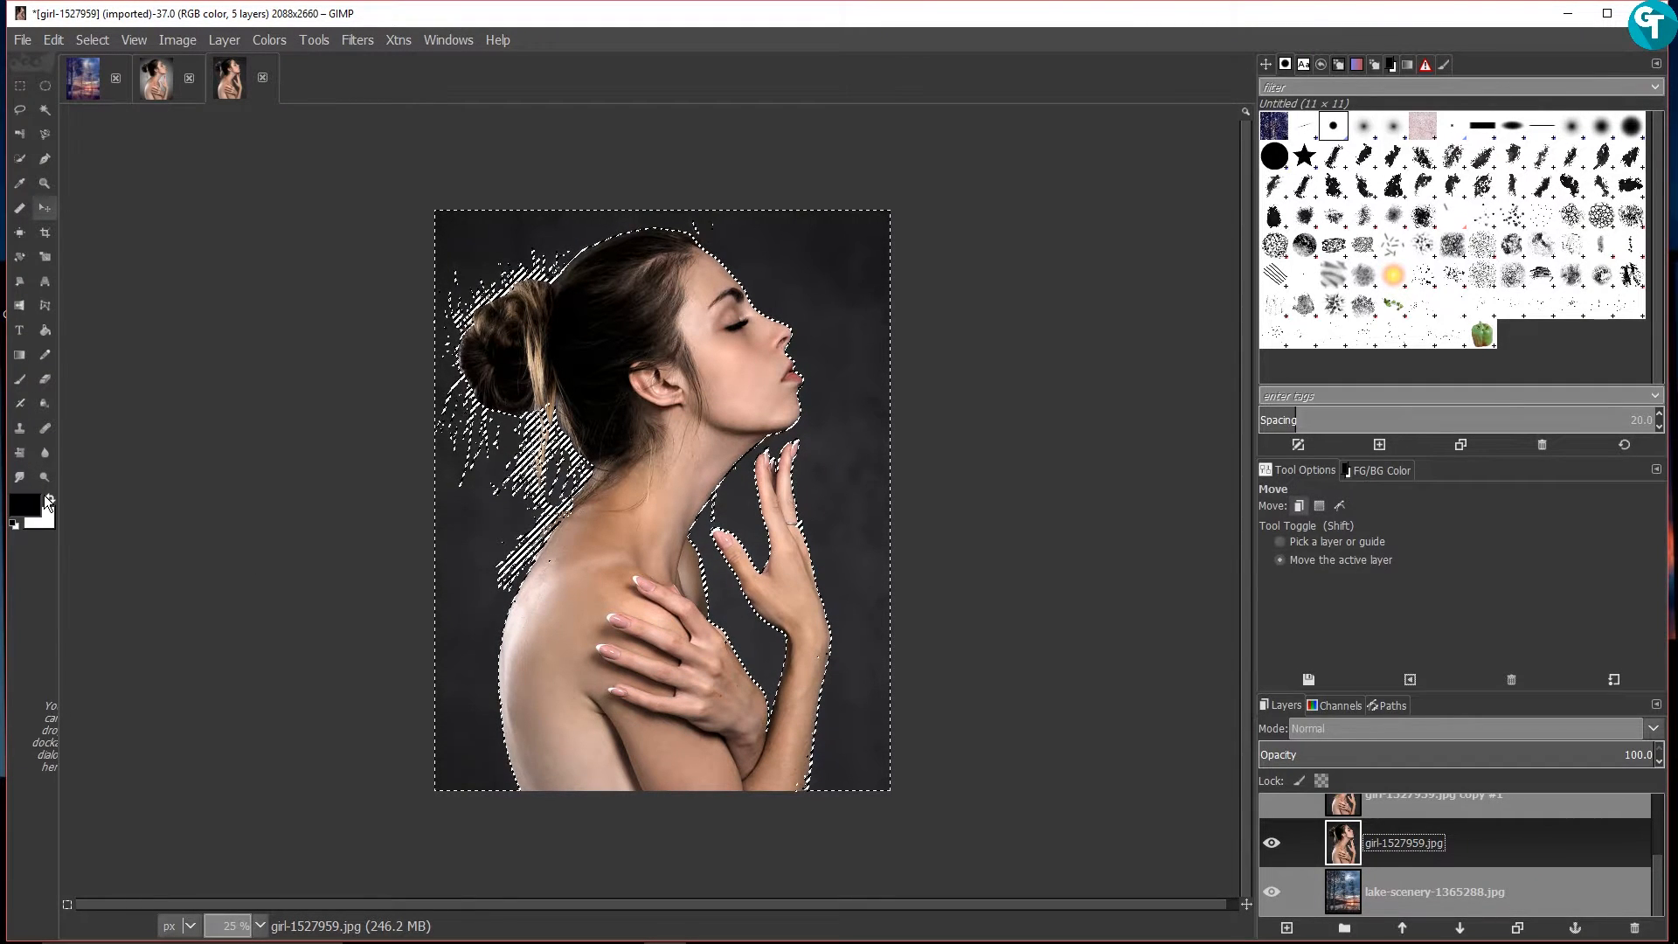
# Add a White (full opacity) layer mask to girl-1527959.jpg and fill the selected background with black on it
pyautogui.rightClick(1407, 858)
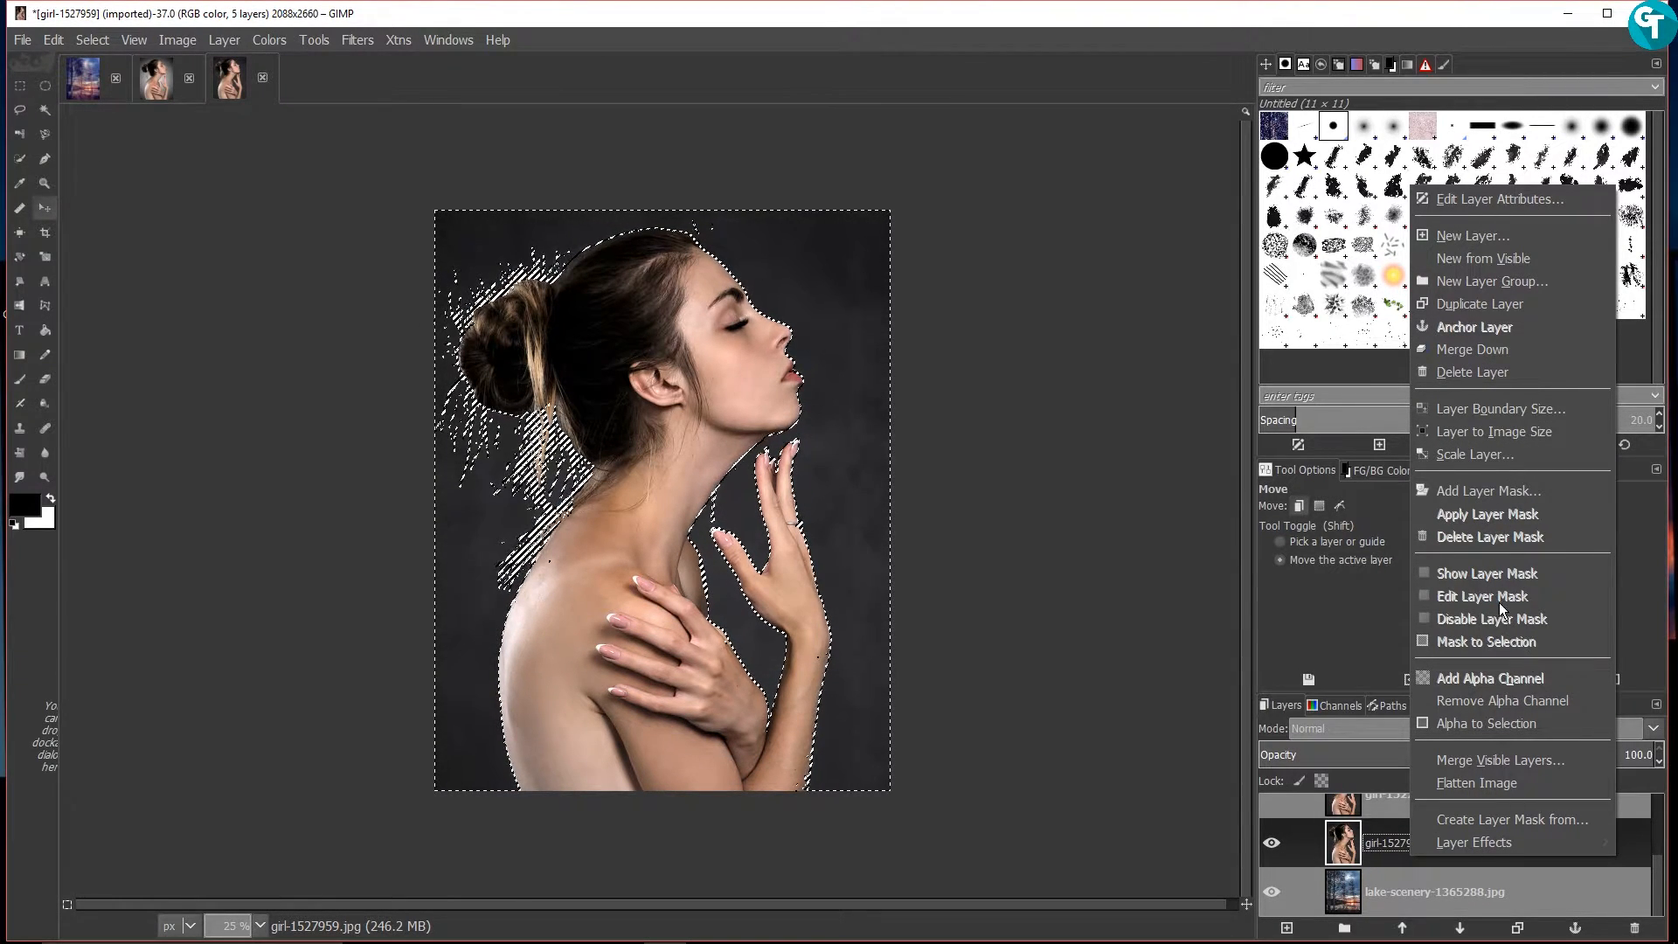
pyautogui.click(1477, 491)
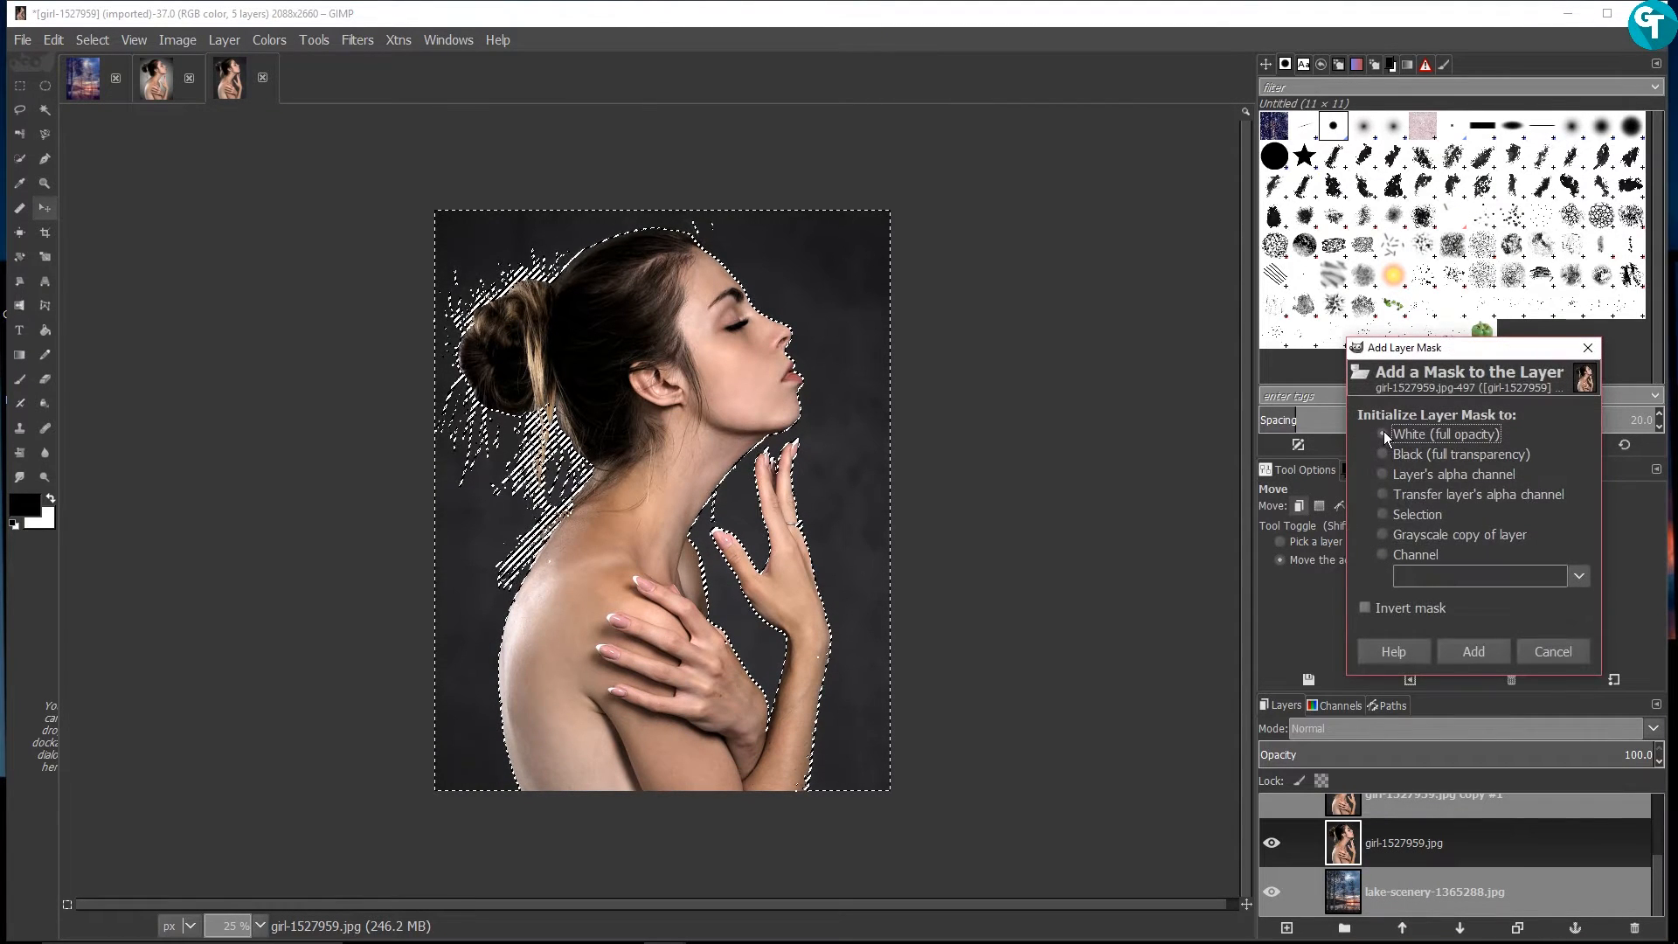
pyautogui.click(1482, 647)
pyautogui.moveTo(35, 507); pyautogui.dragTo(515, 626)
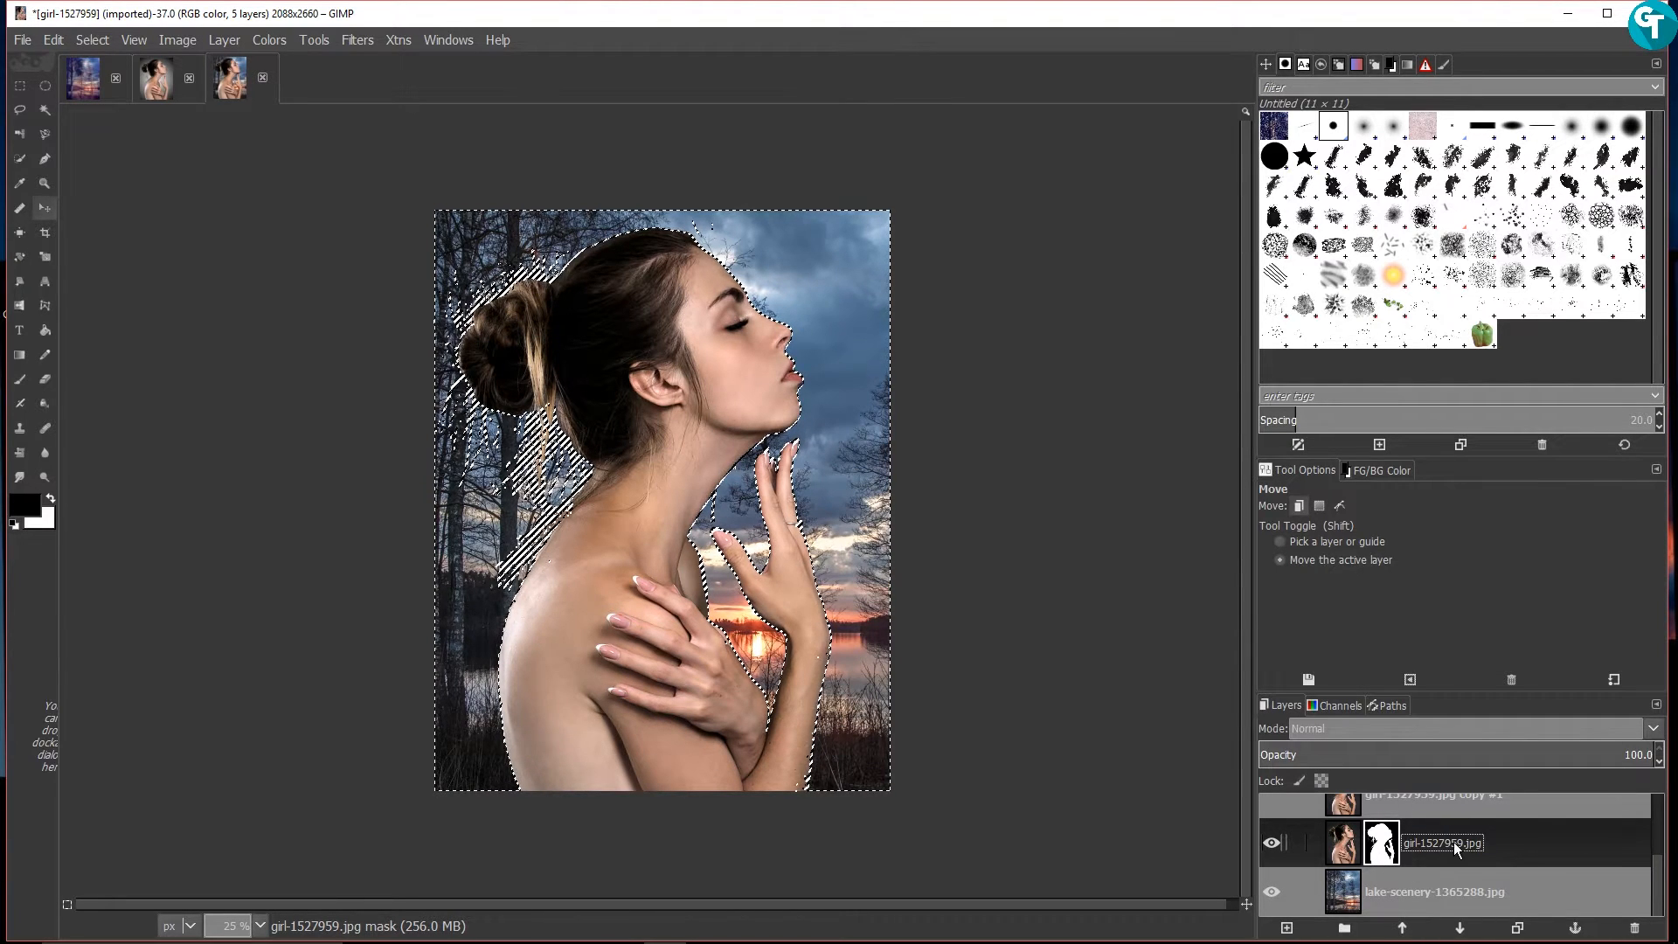
# Inspect the masked hair edges, compare them with the double_Exsp.xcf and girl_Mask.xcf images, and return to the girl-1527959 image
pyautogui.scroll(5, 1450, 841)
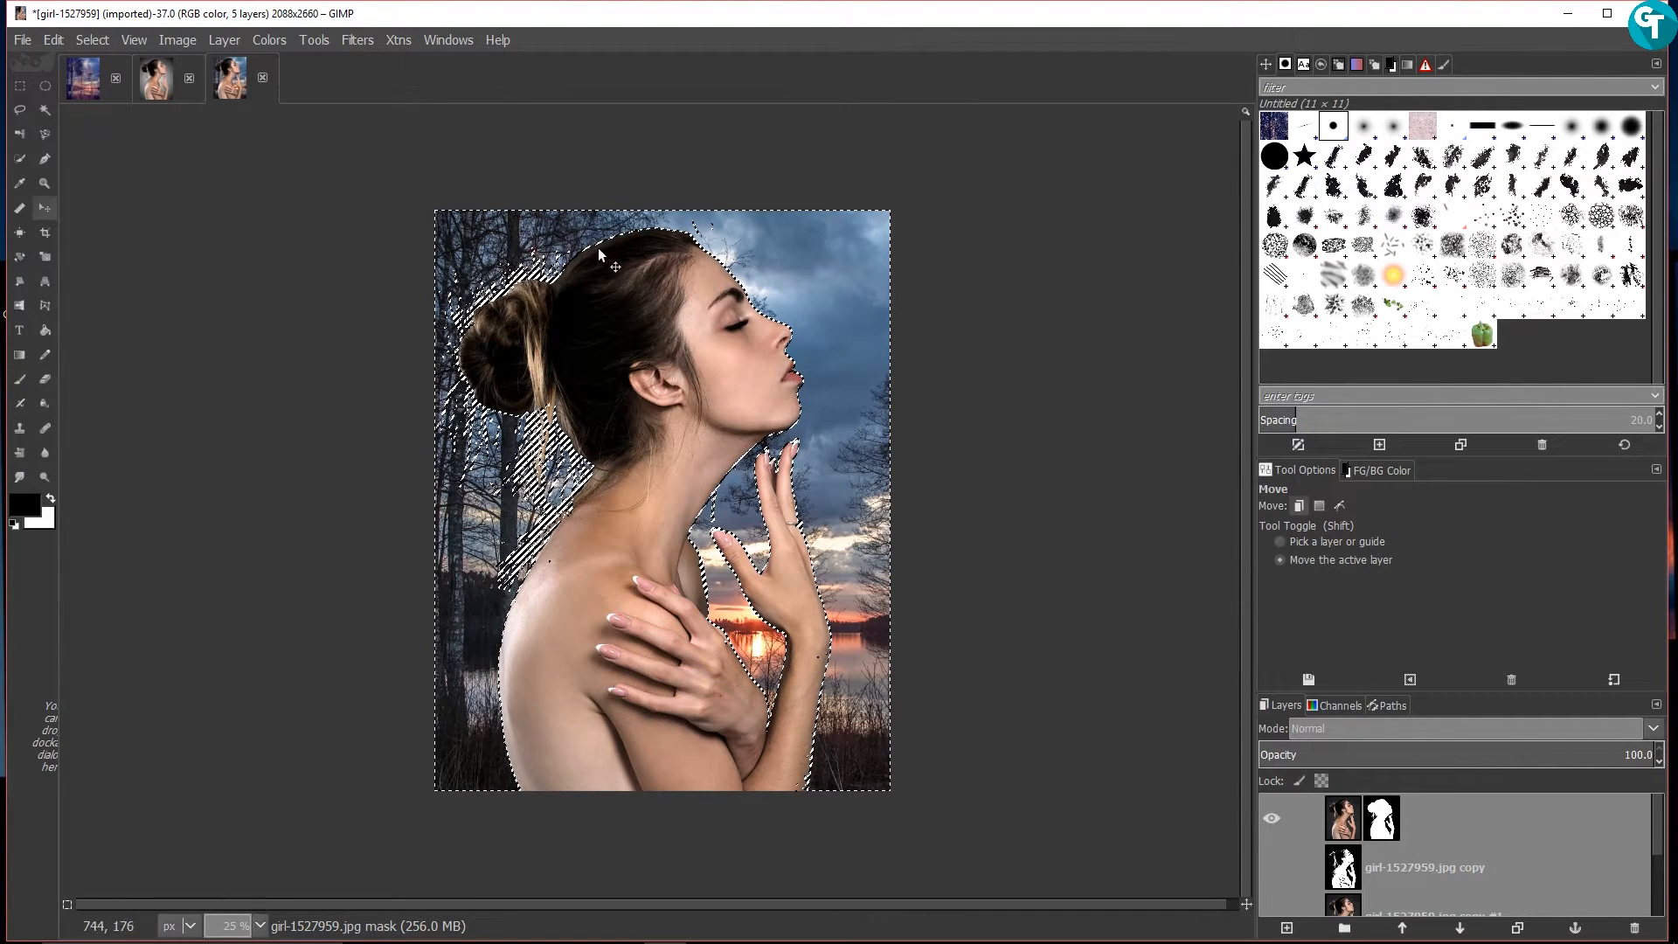
pyautogui.scroll(2, 734, 354)
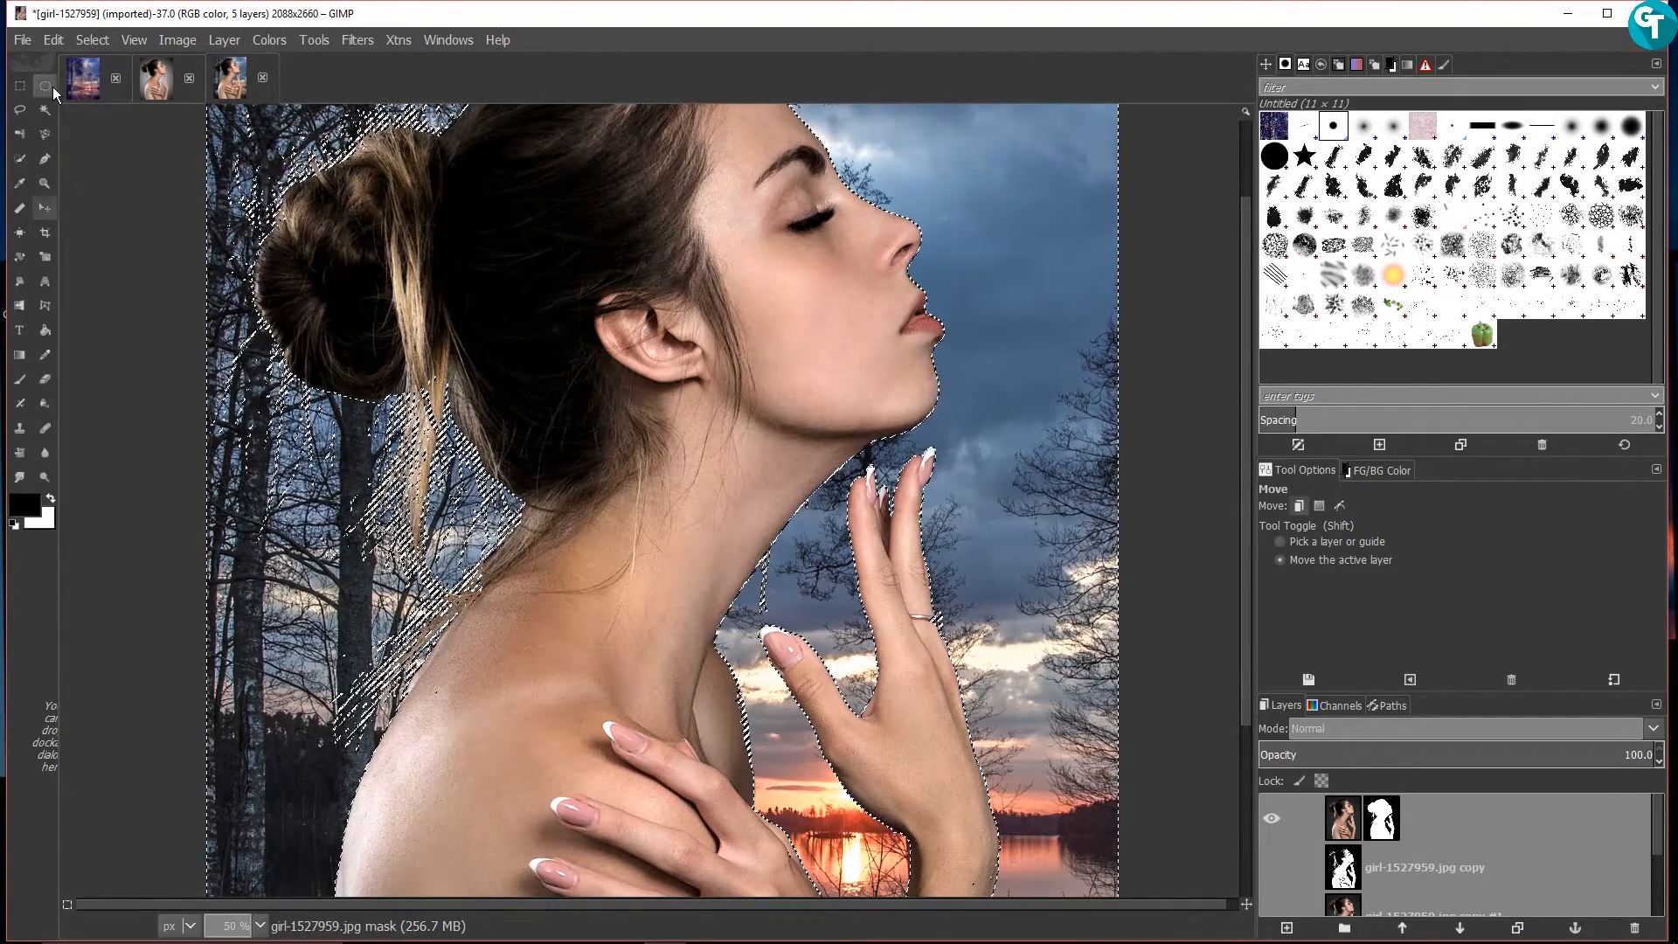
pyautogui.click(85, 81)
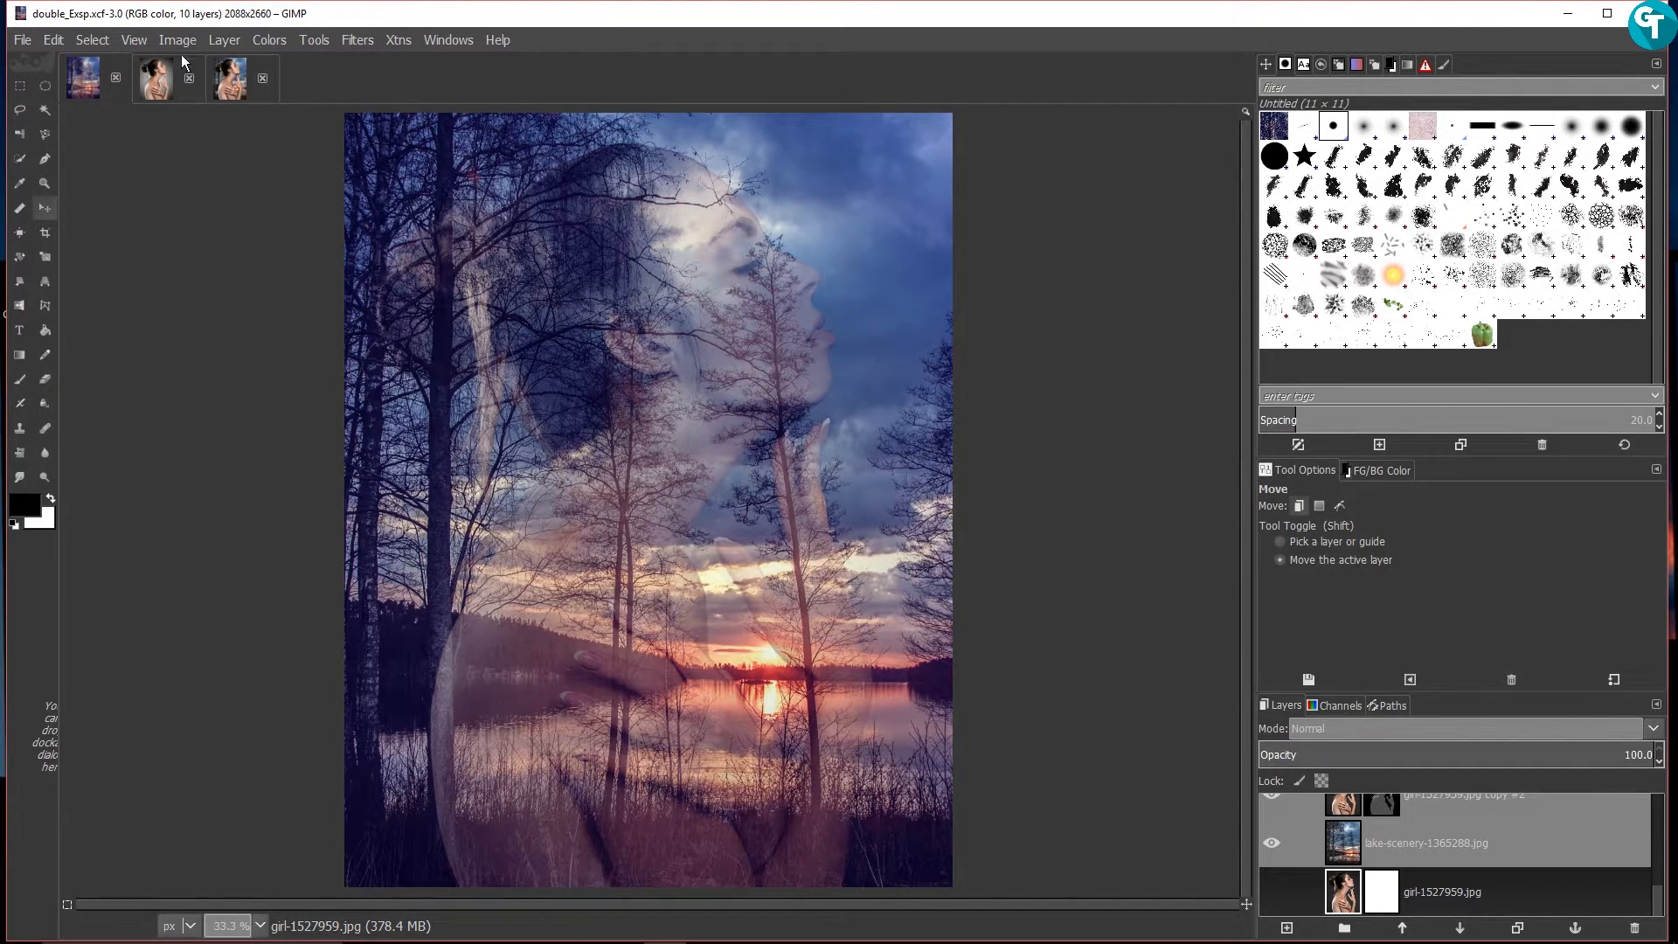
pyautogui.click(226, 92)
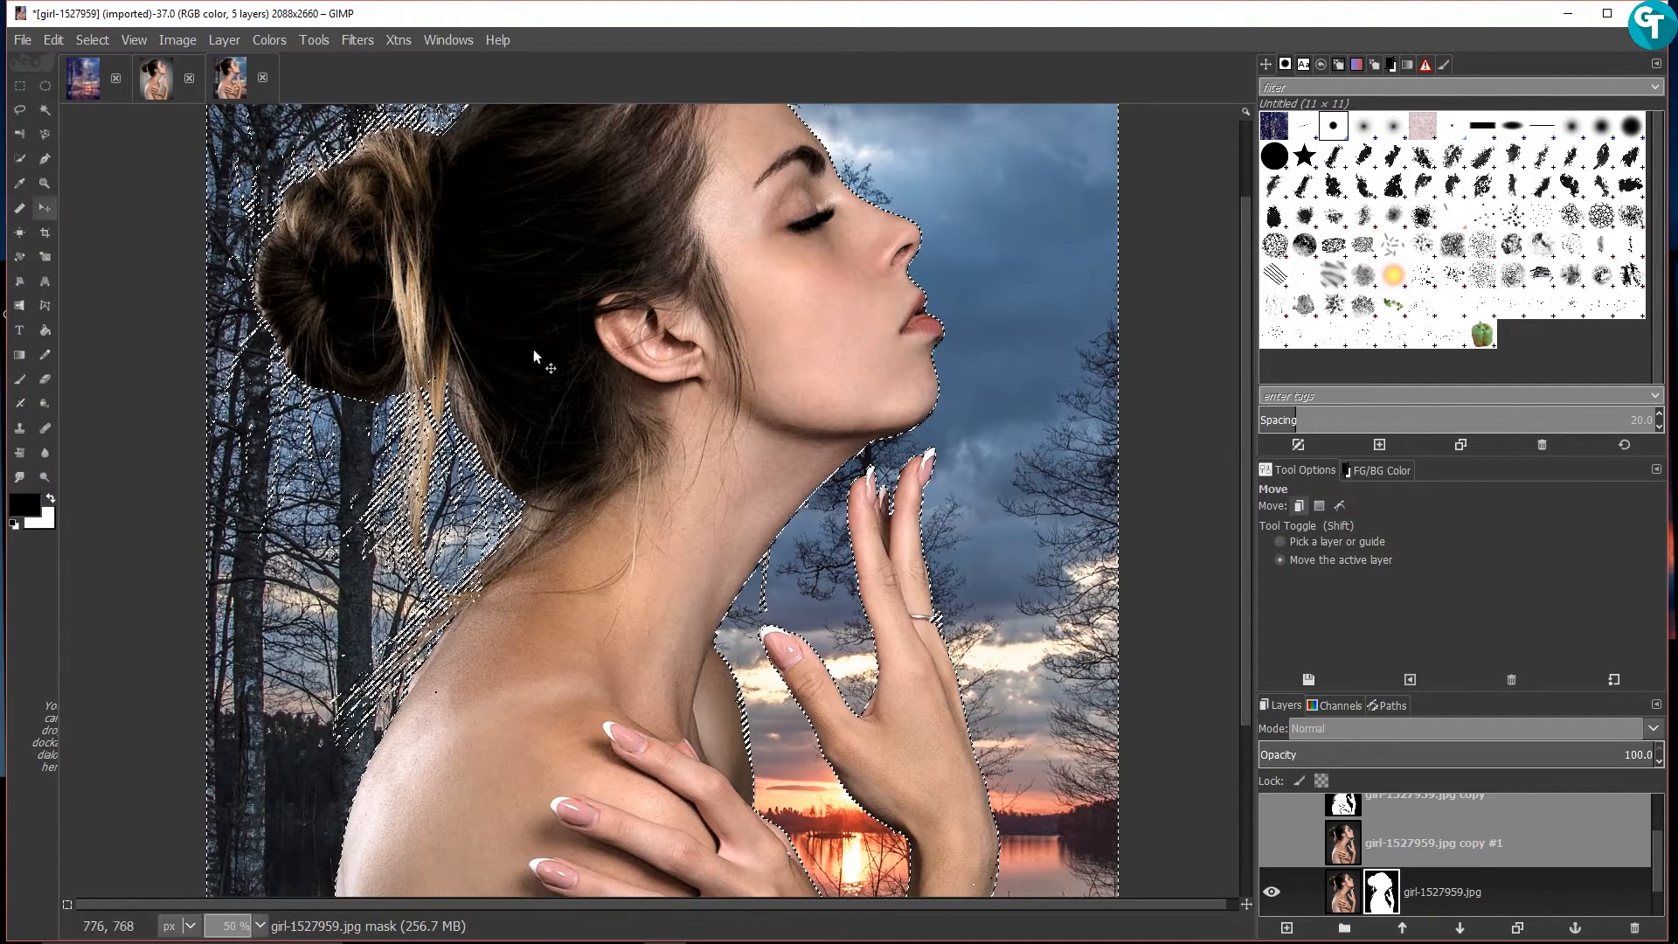
pyautogui.scroll(-2, 786, 699)
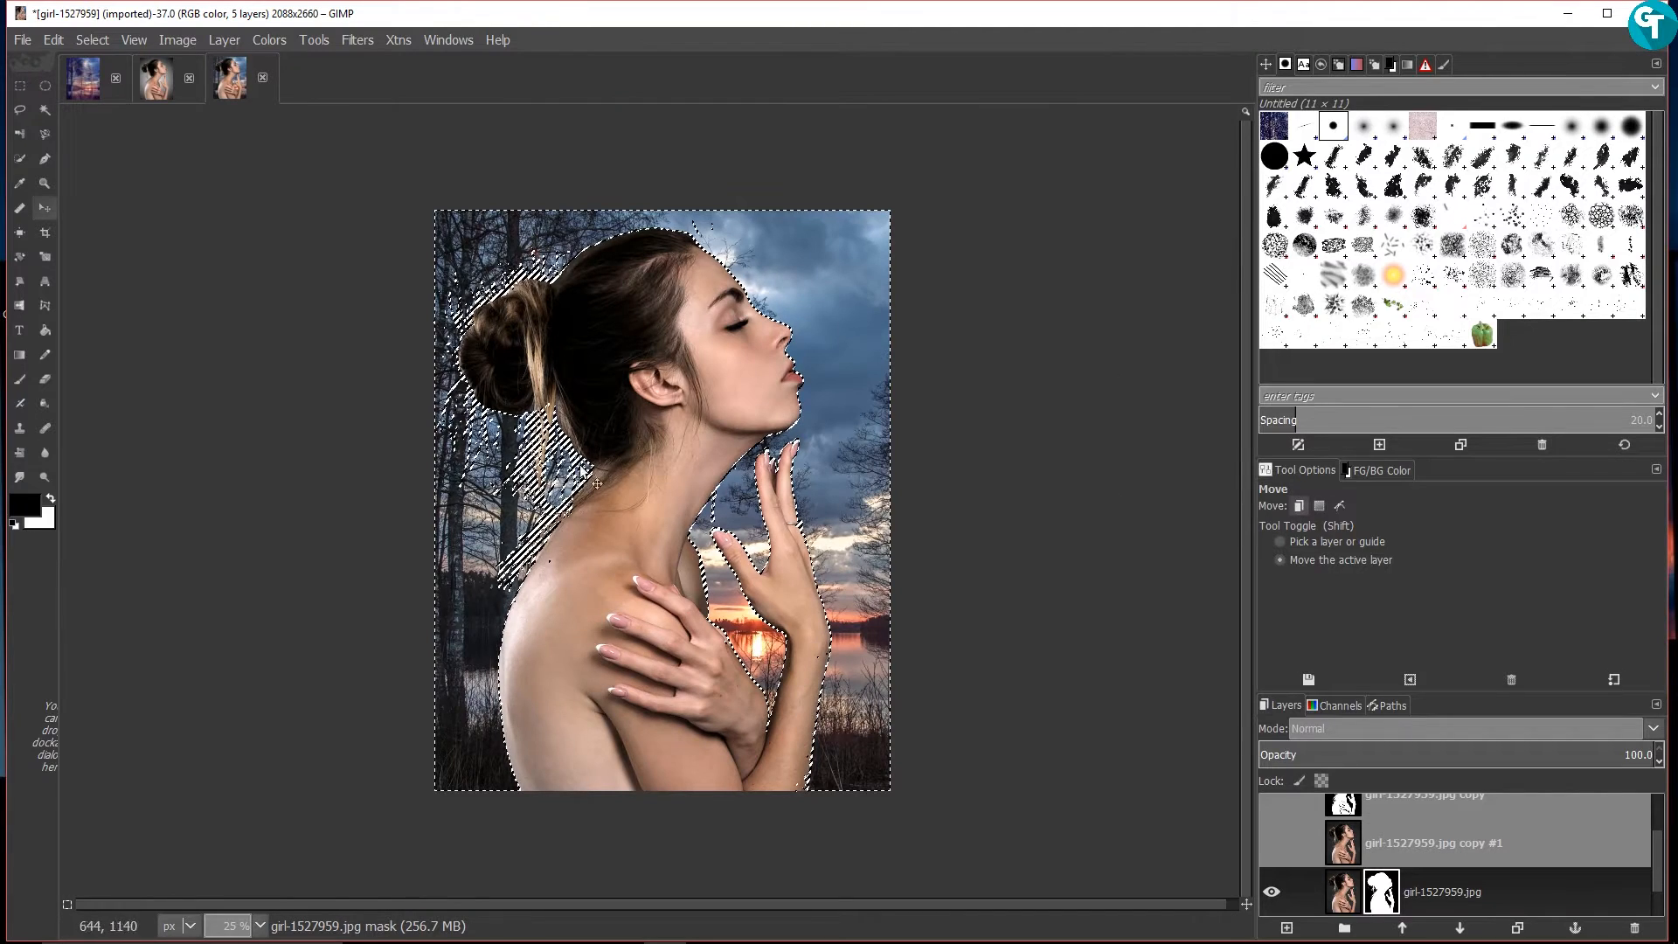
pyautogui.click(157, 80)
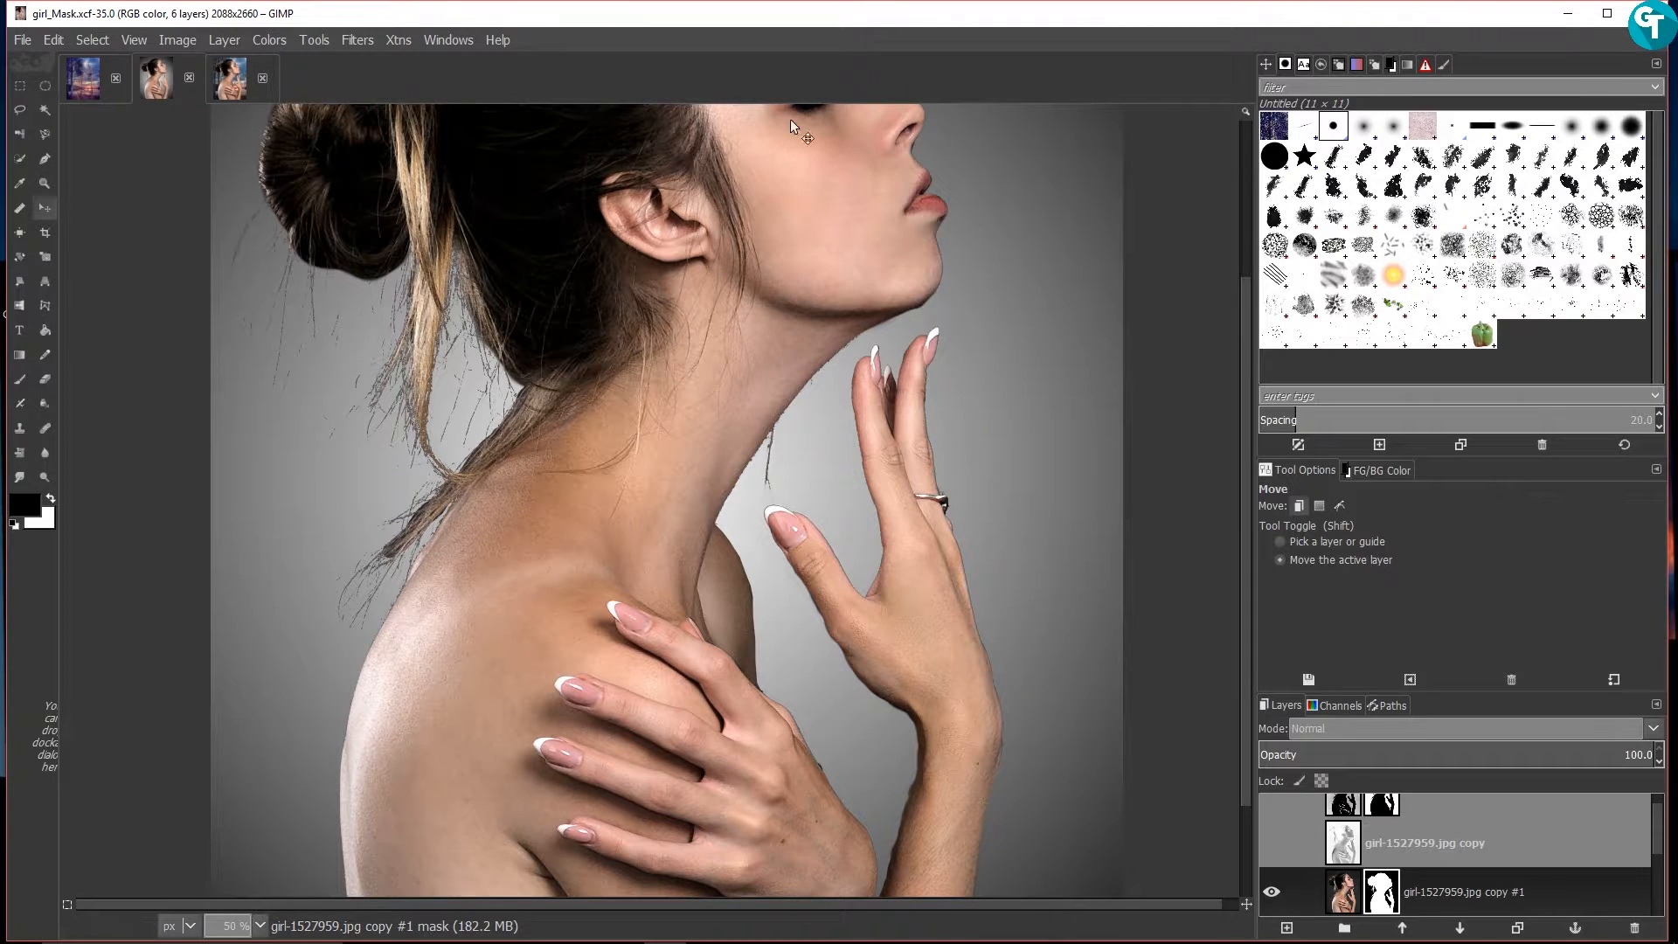
pyautogui.scroll(-2, 793, 622)
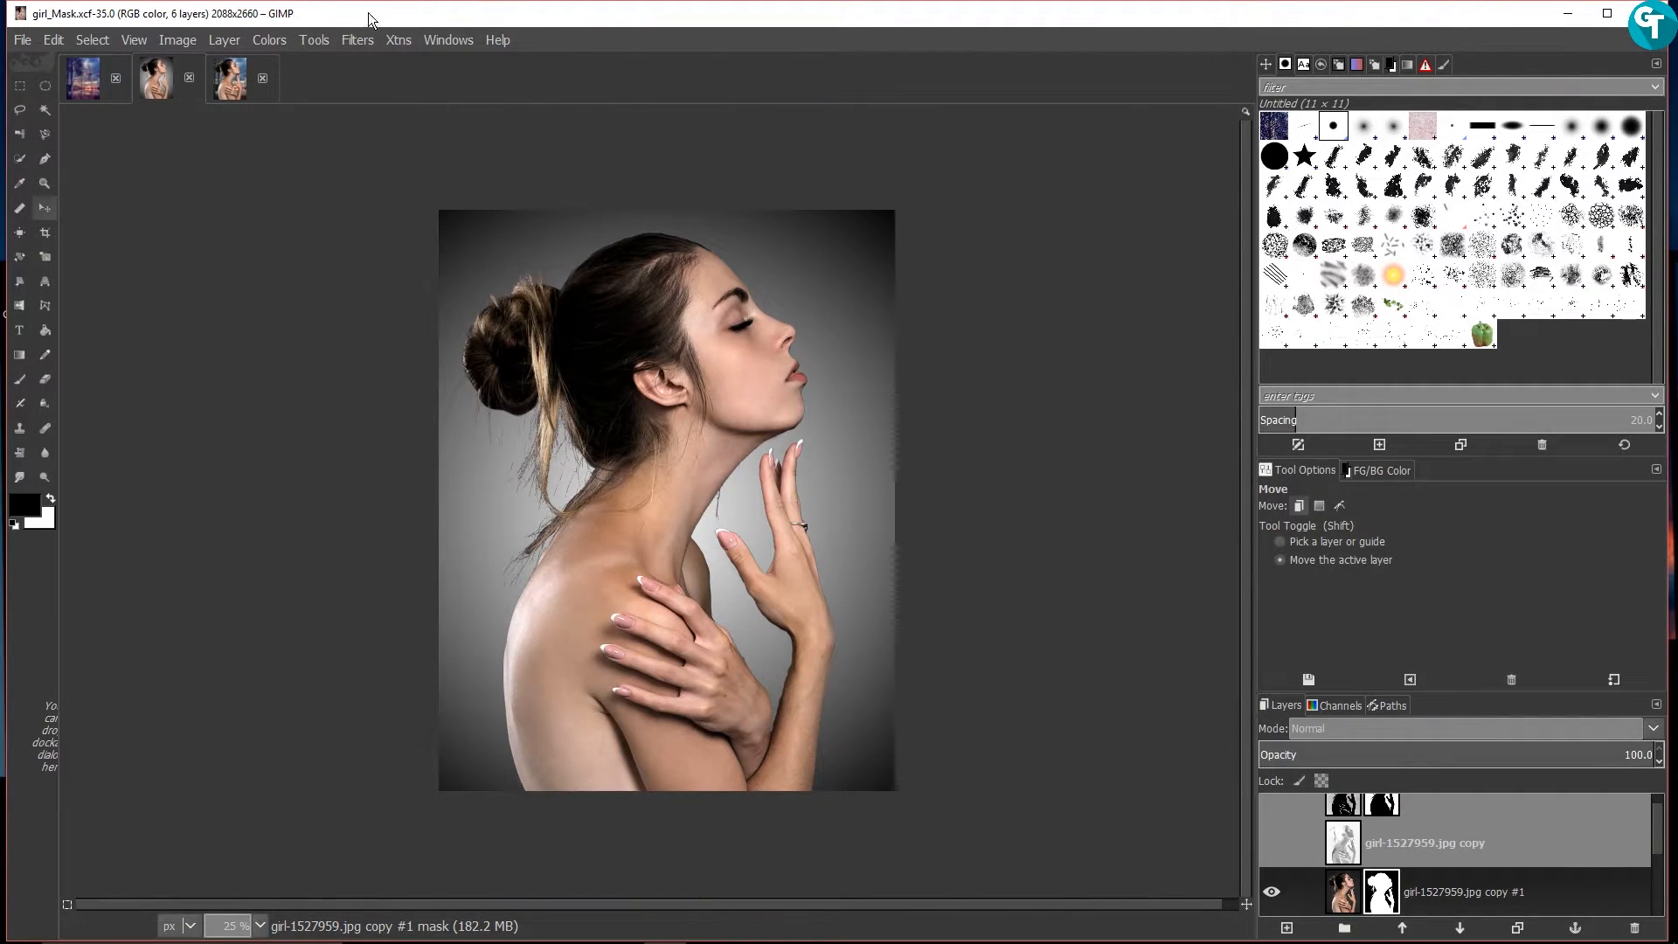
pyautogui.click(235, 85)
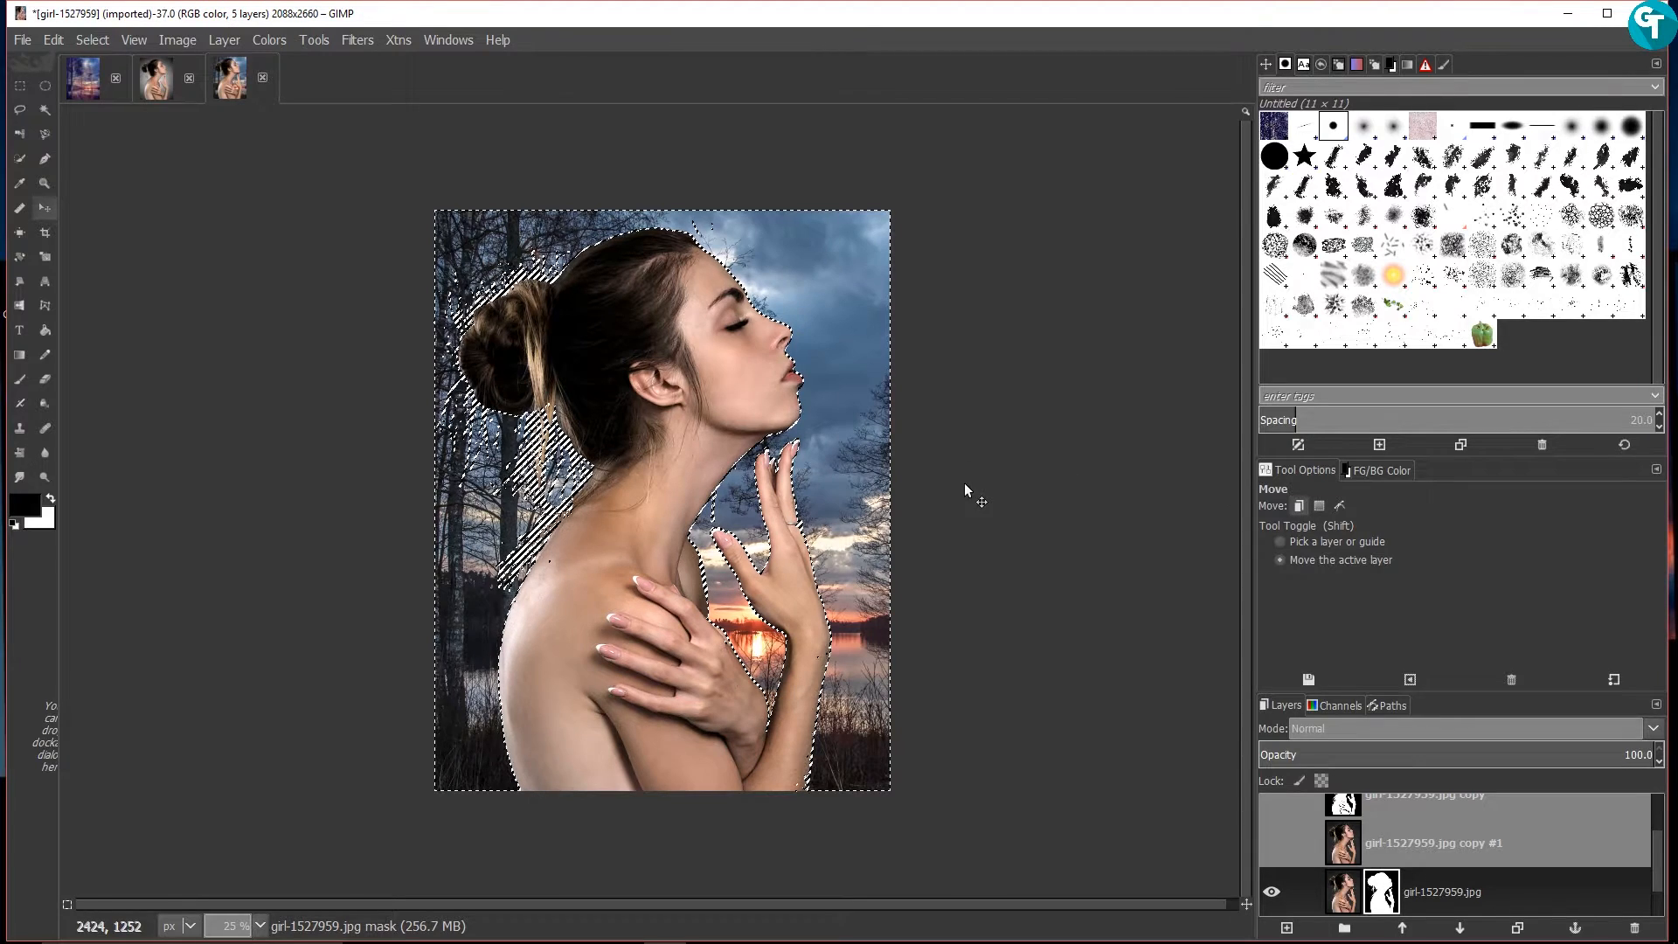
# Invert the selection back to the girl's silhouette and swap the foreground colour to white
pyautogui.press('ctrl')
pyautogui.hotkey('ctrl', 'i')
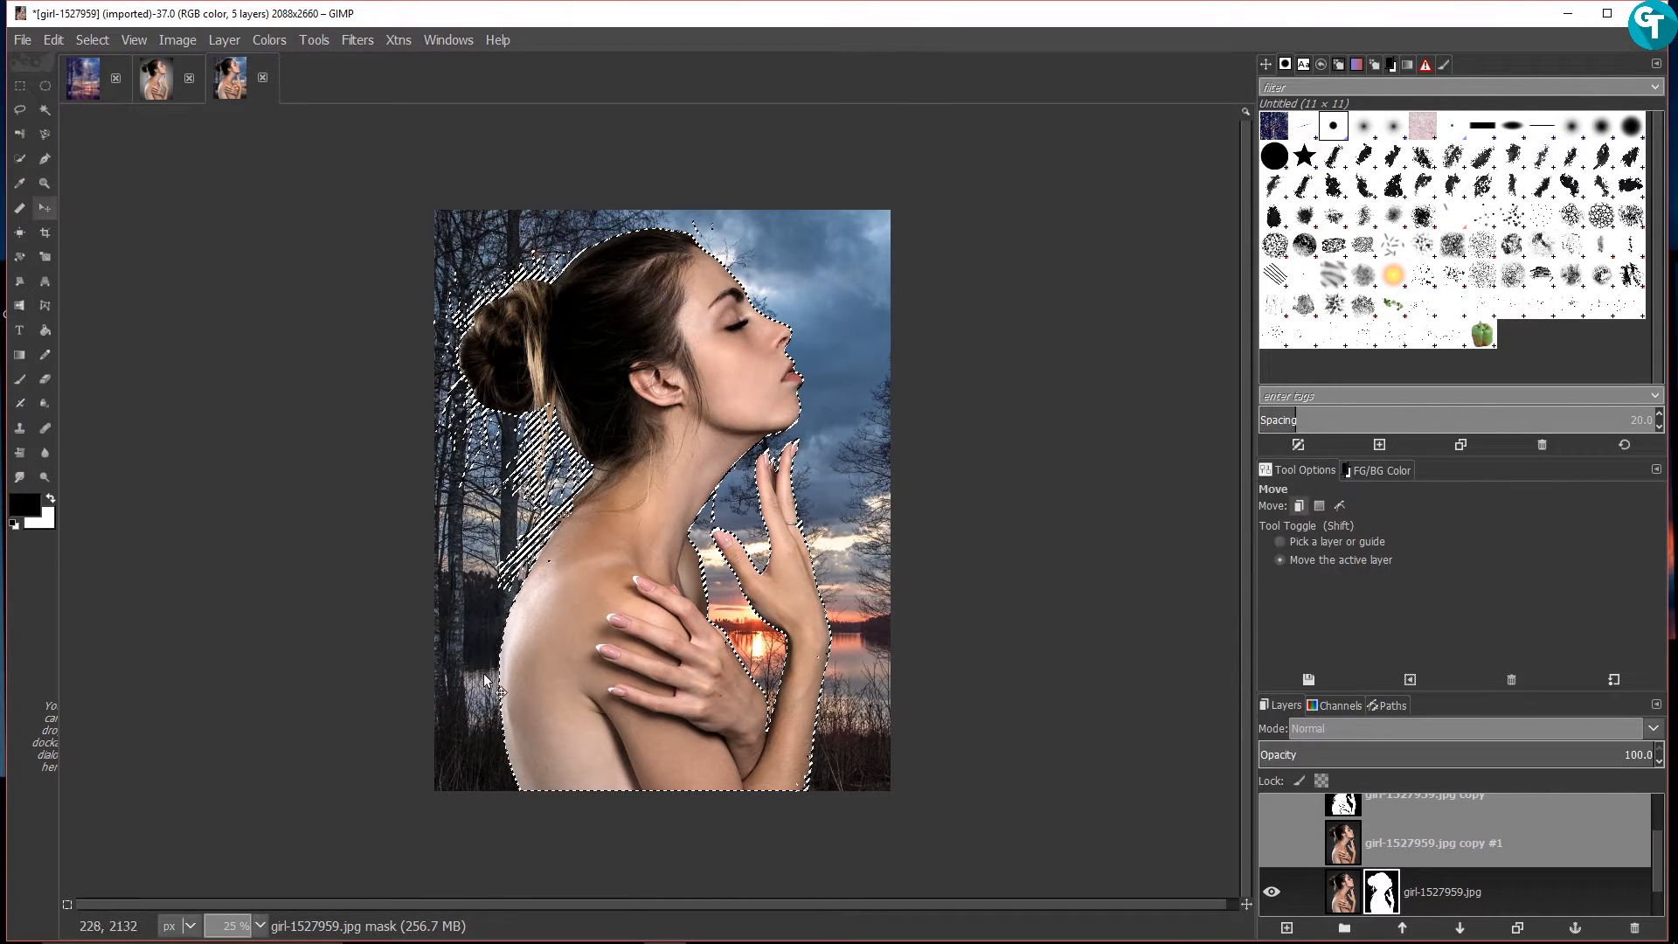
pyautogui.click(51, 498)
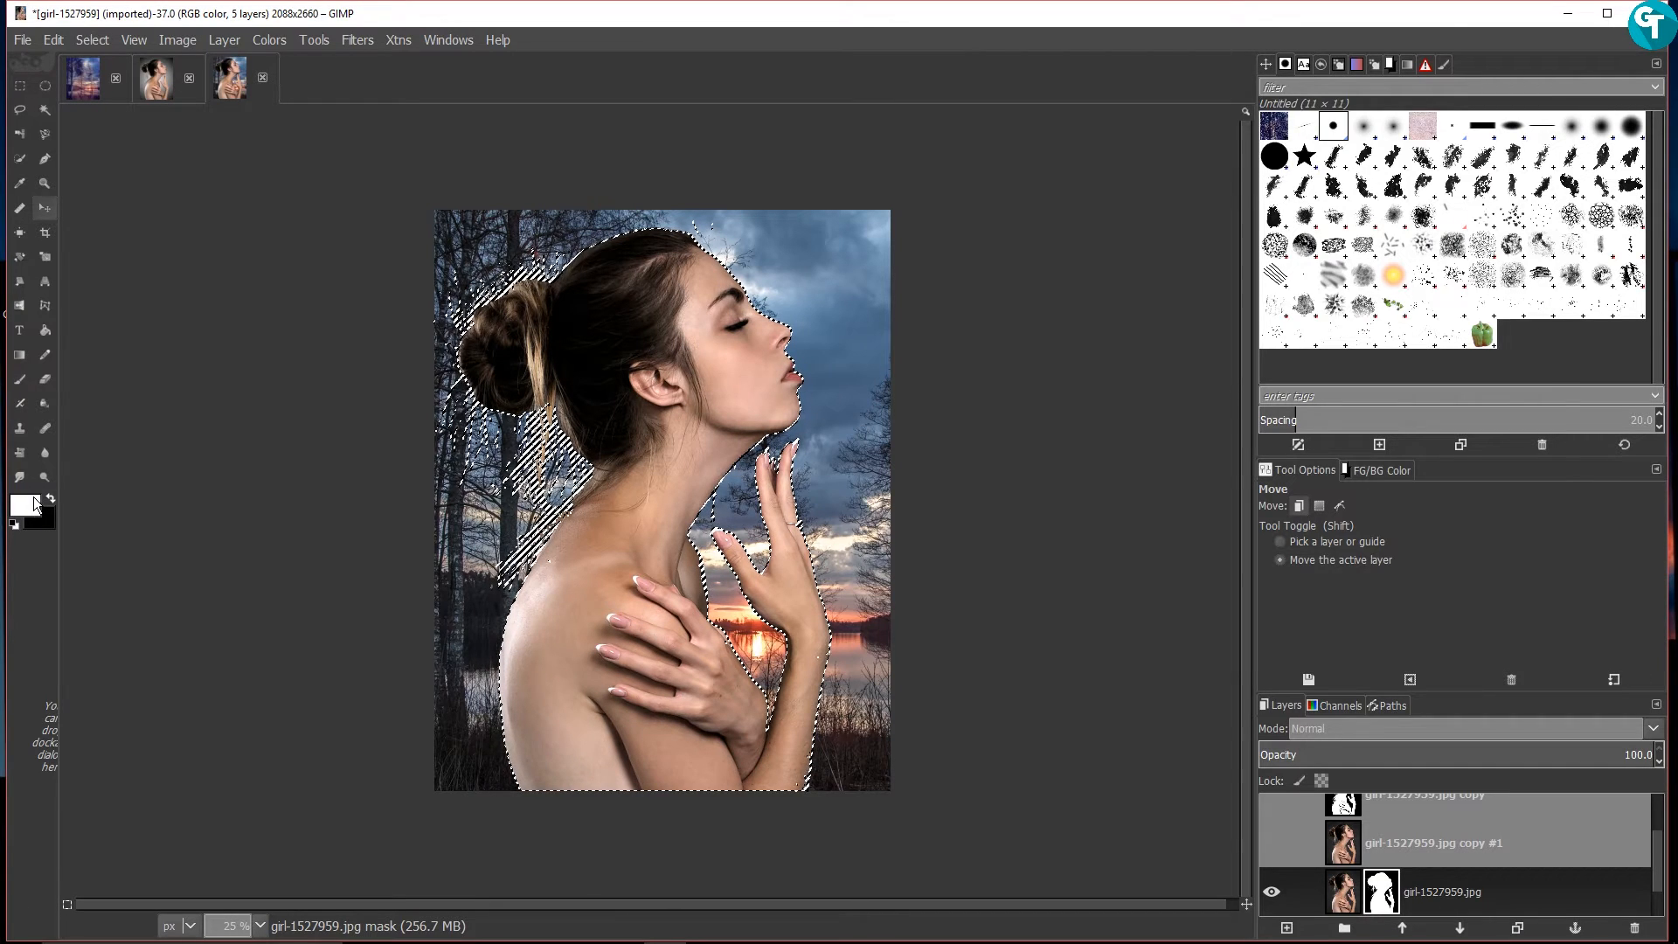
pyautogui.click(25, 505)
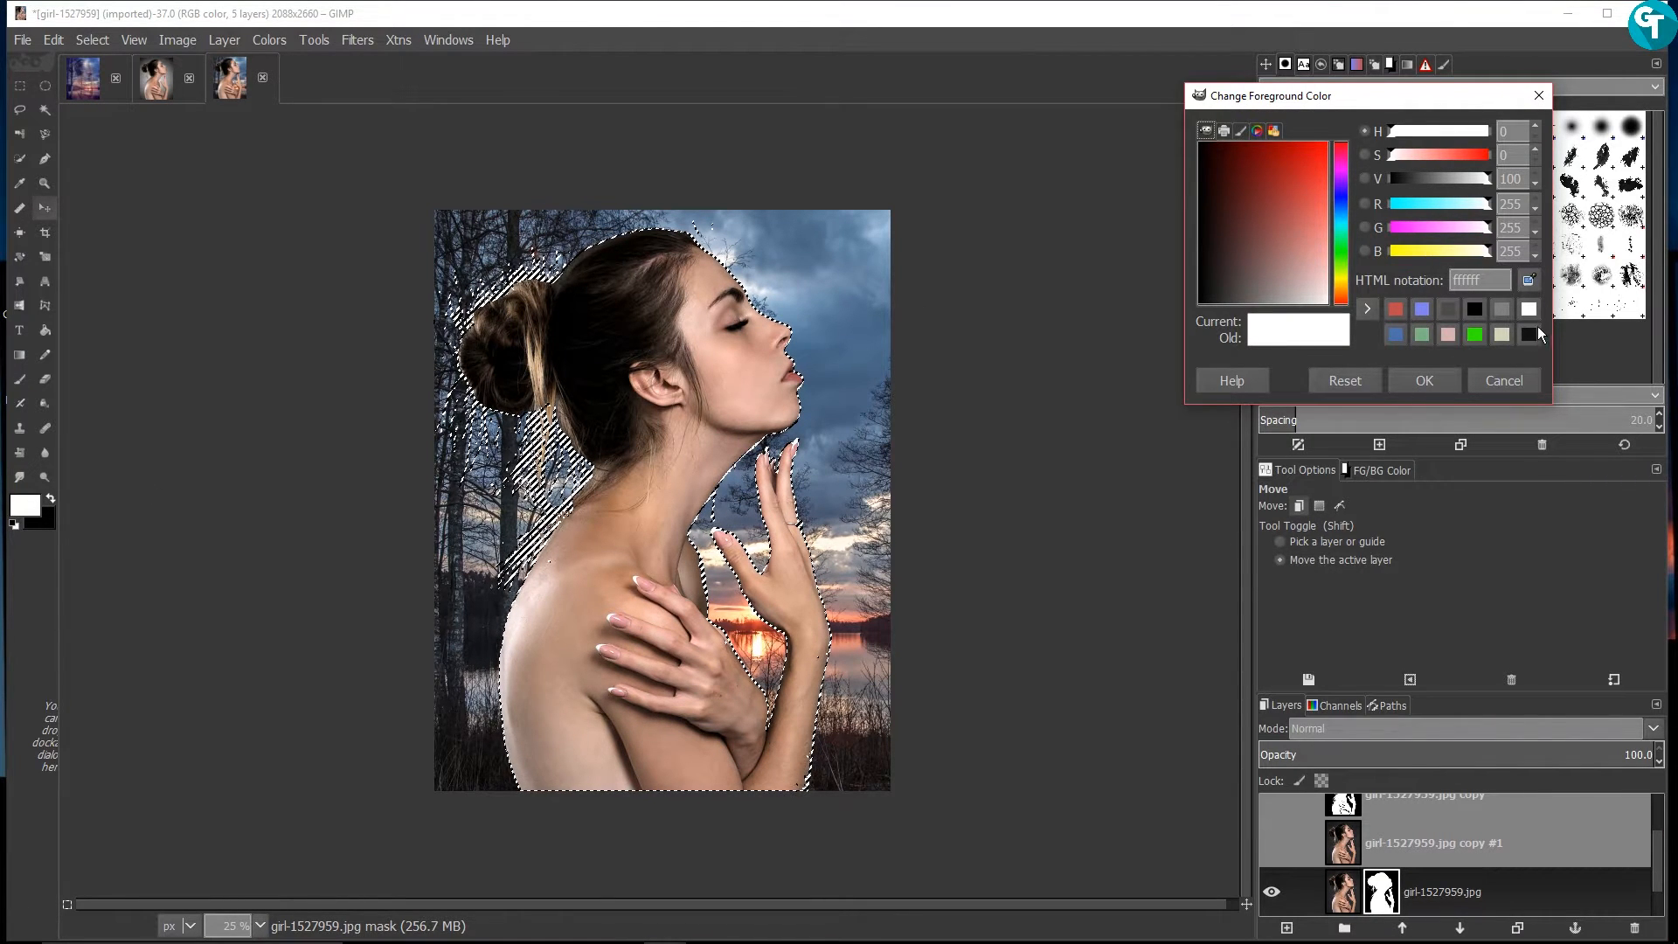
pyautogui.click(1502, 311)
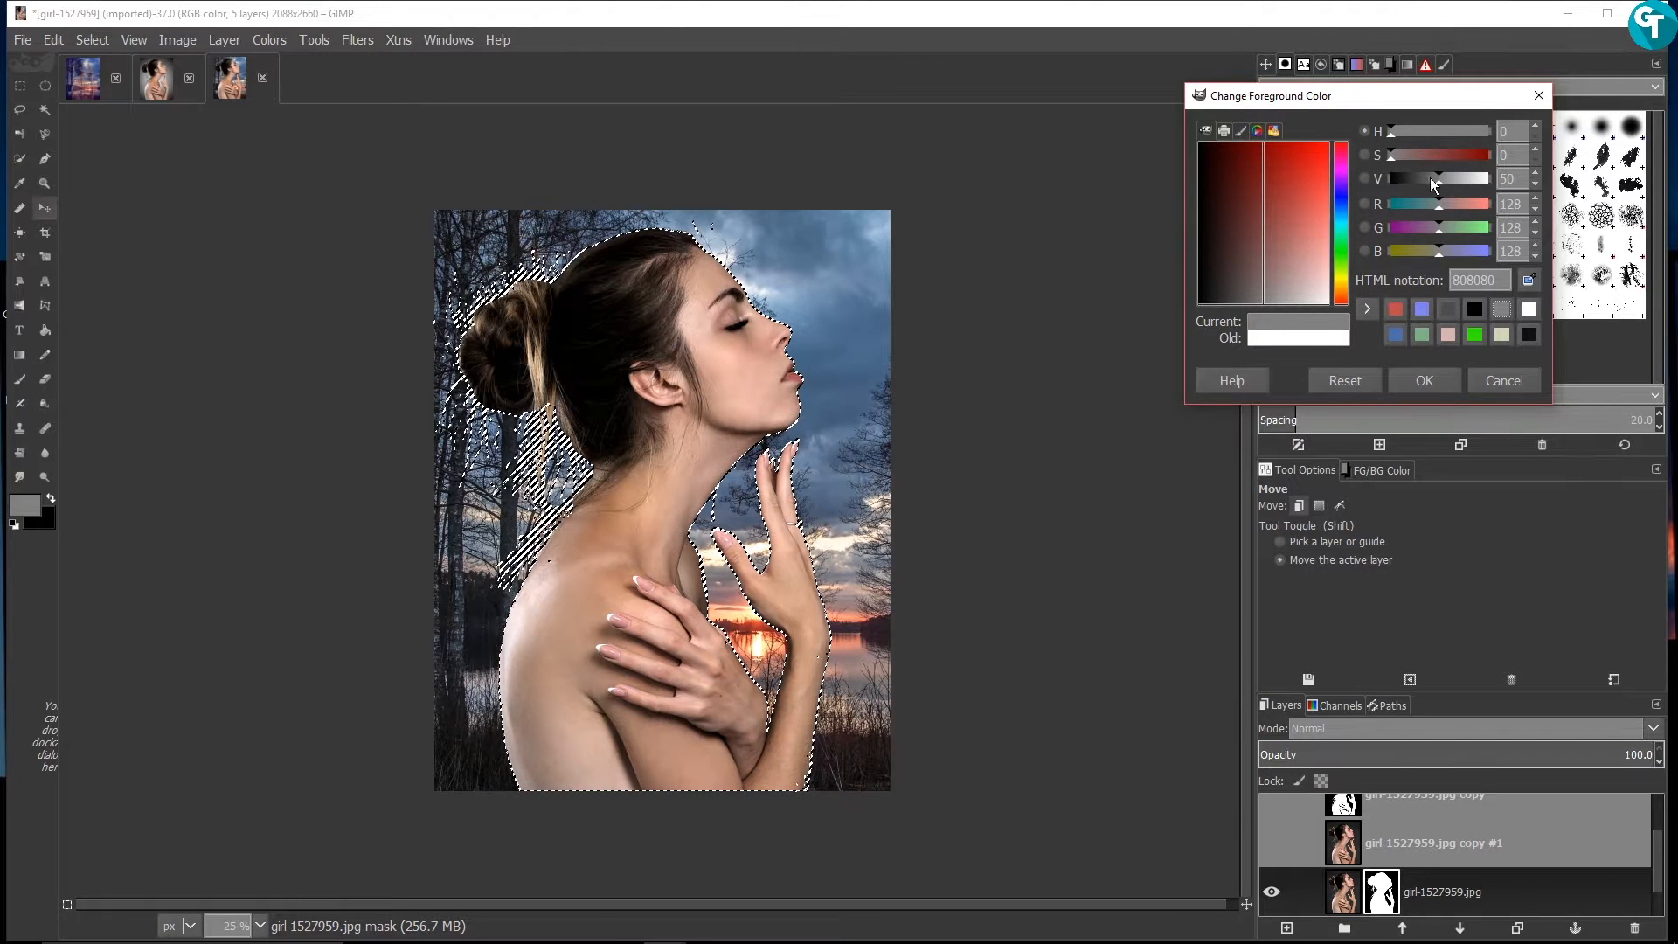
pyautogui.click(1513, 380)
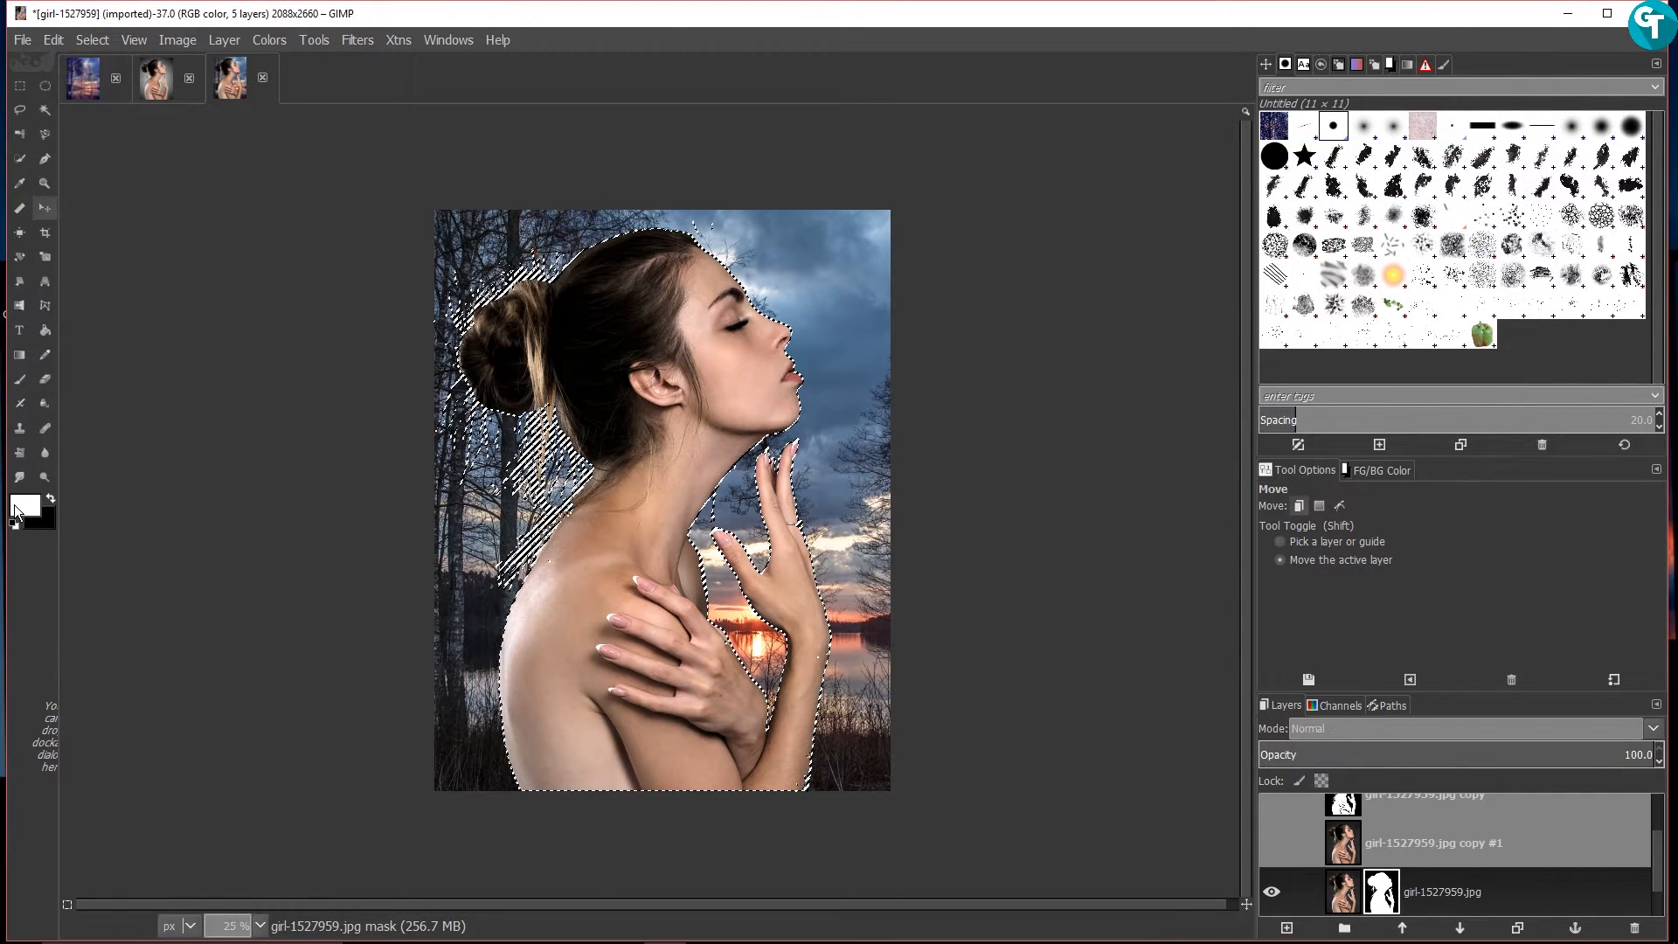
# Set the foreground colour to mid grey with a value of 50 (808080)
pyautogui.click(26, 505)
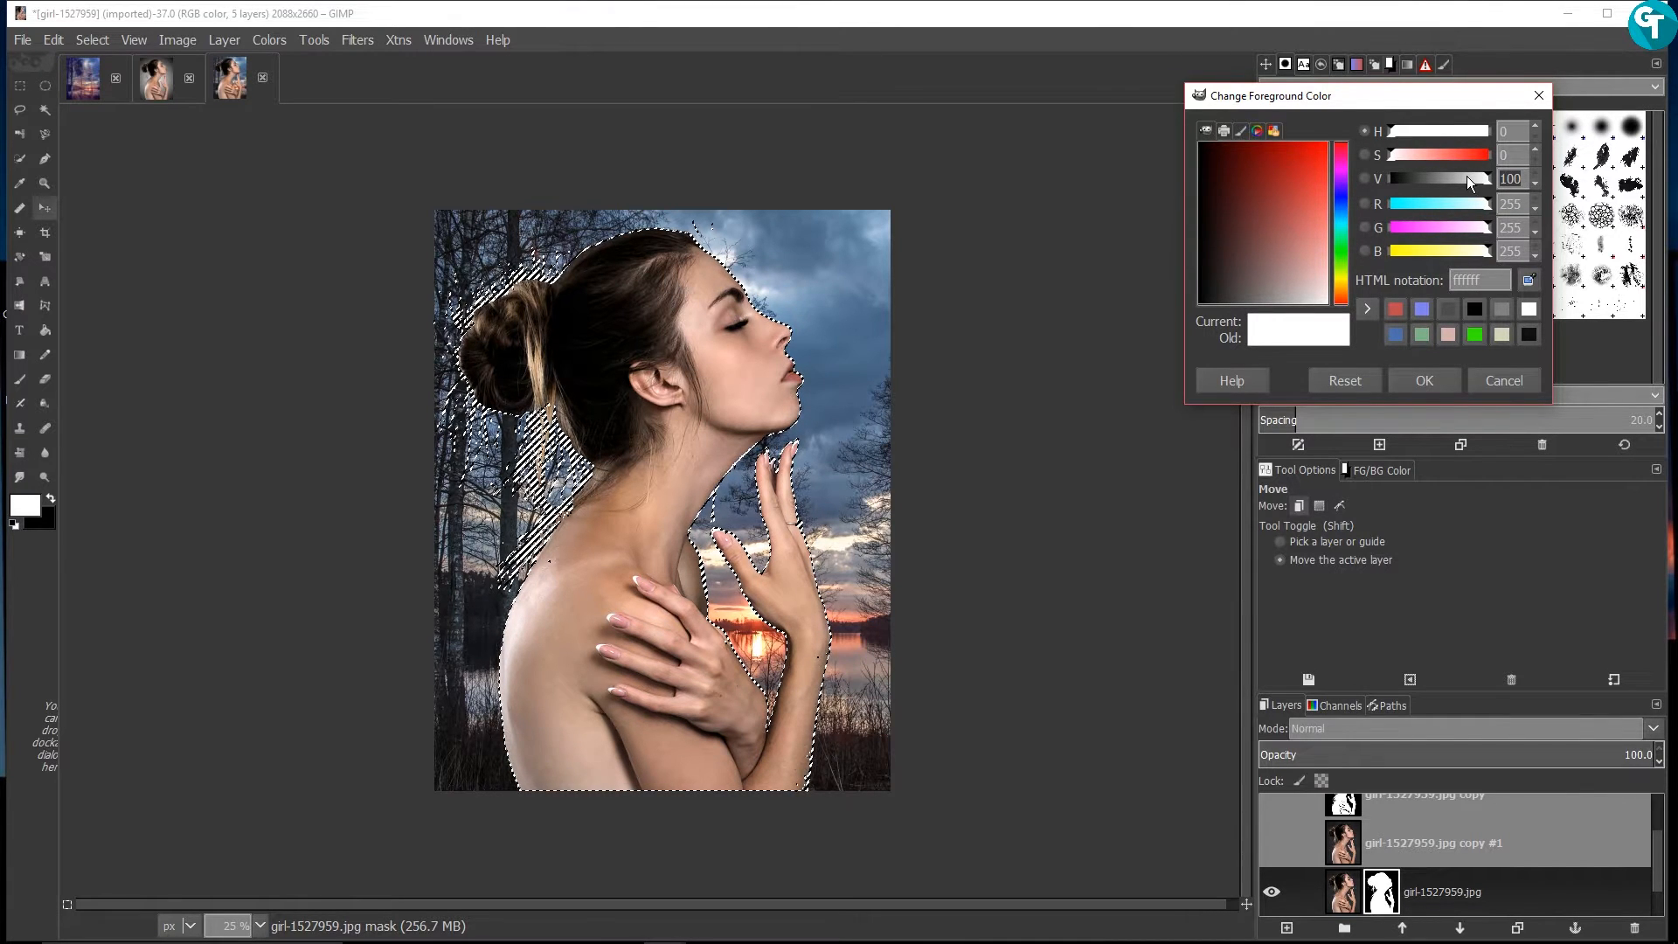
pyautogui.write('50')
pyautogui.press('Return')
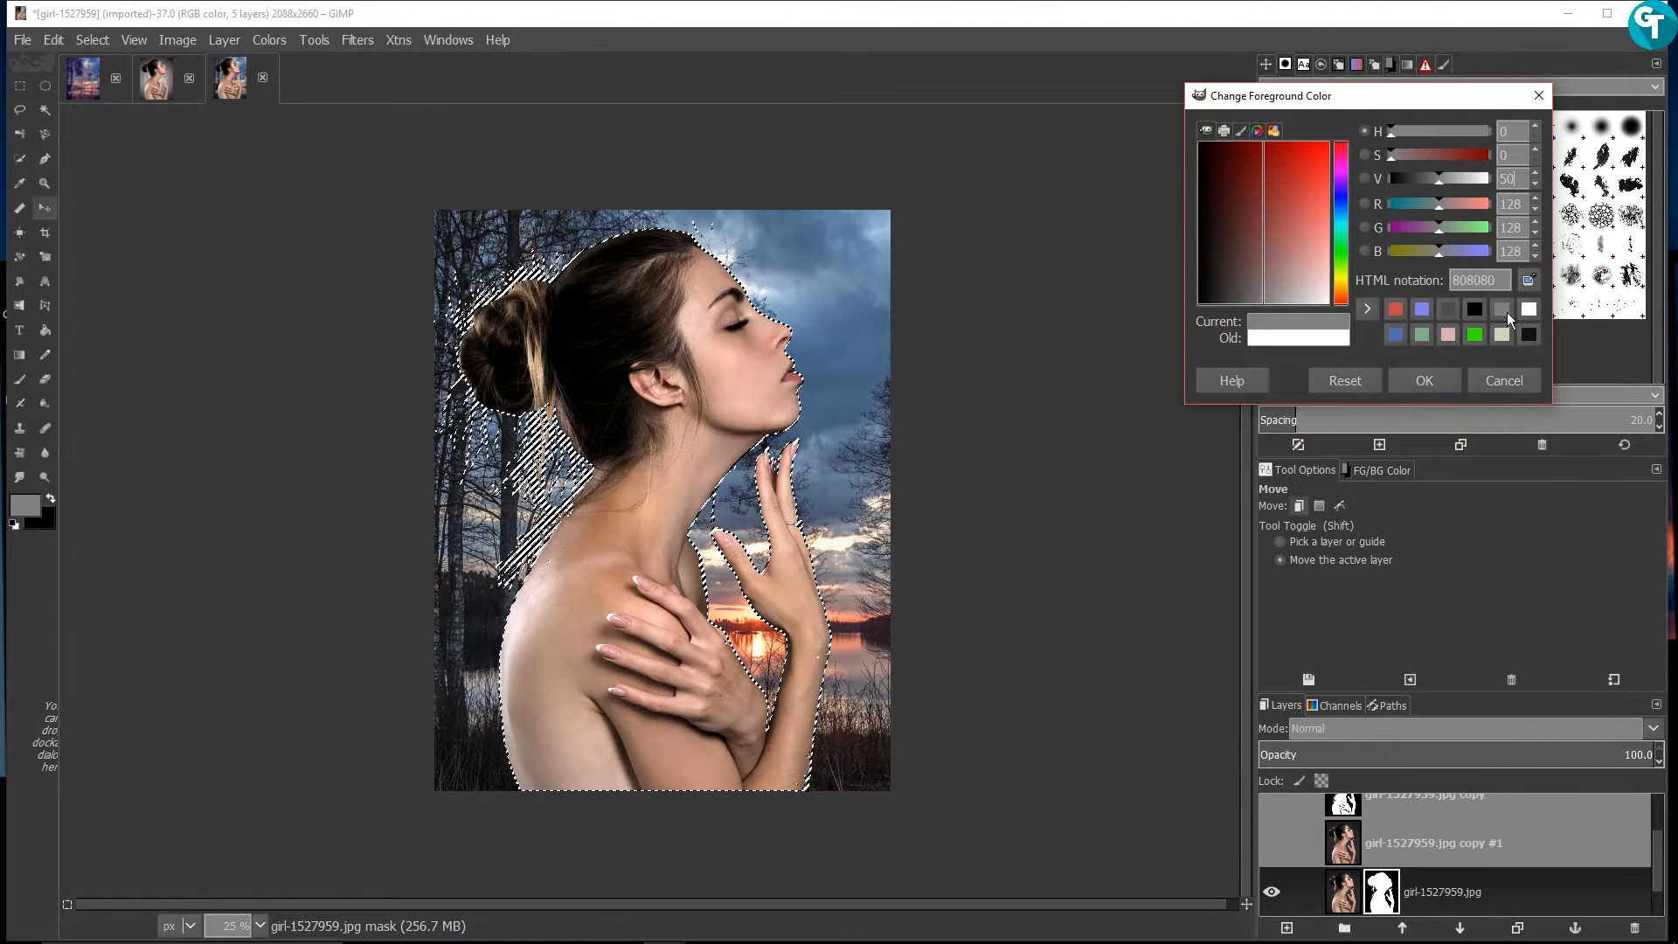
pyautogui.click(1425, 380)
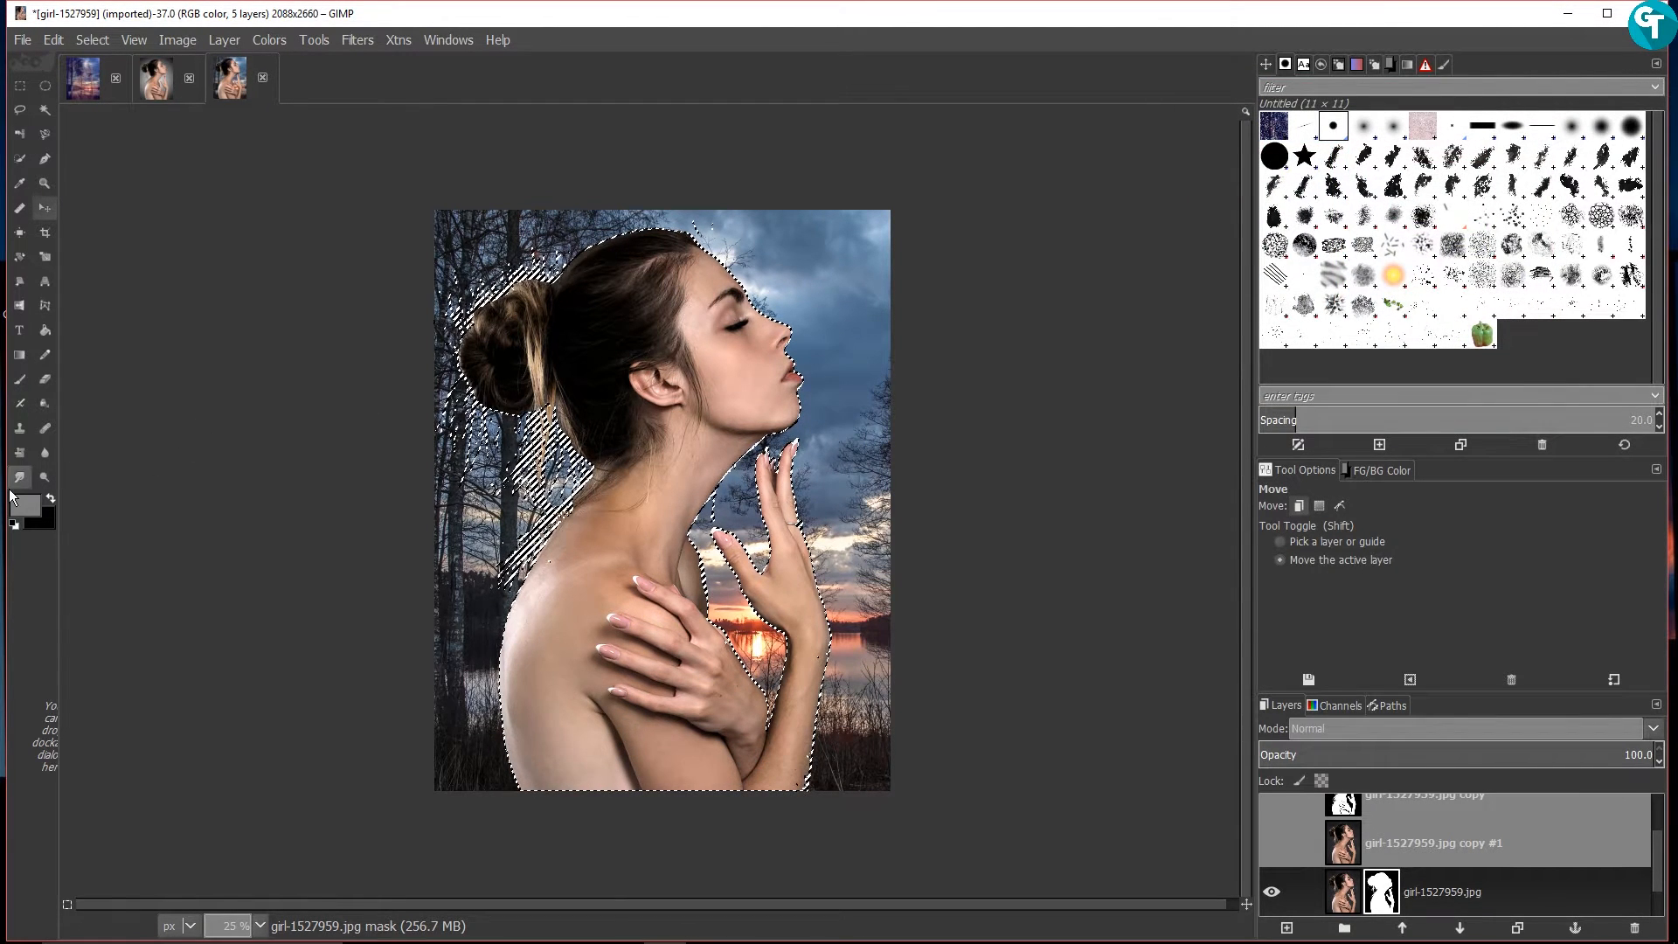
# Paint grey with the Paintbrush along the crown of the girl's head on the girl-1527959.jpg mask
pyautogui.press('p')
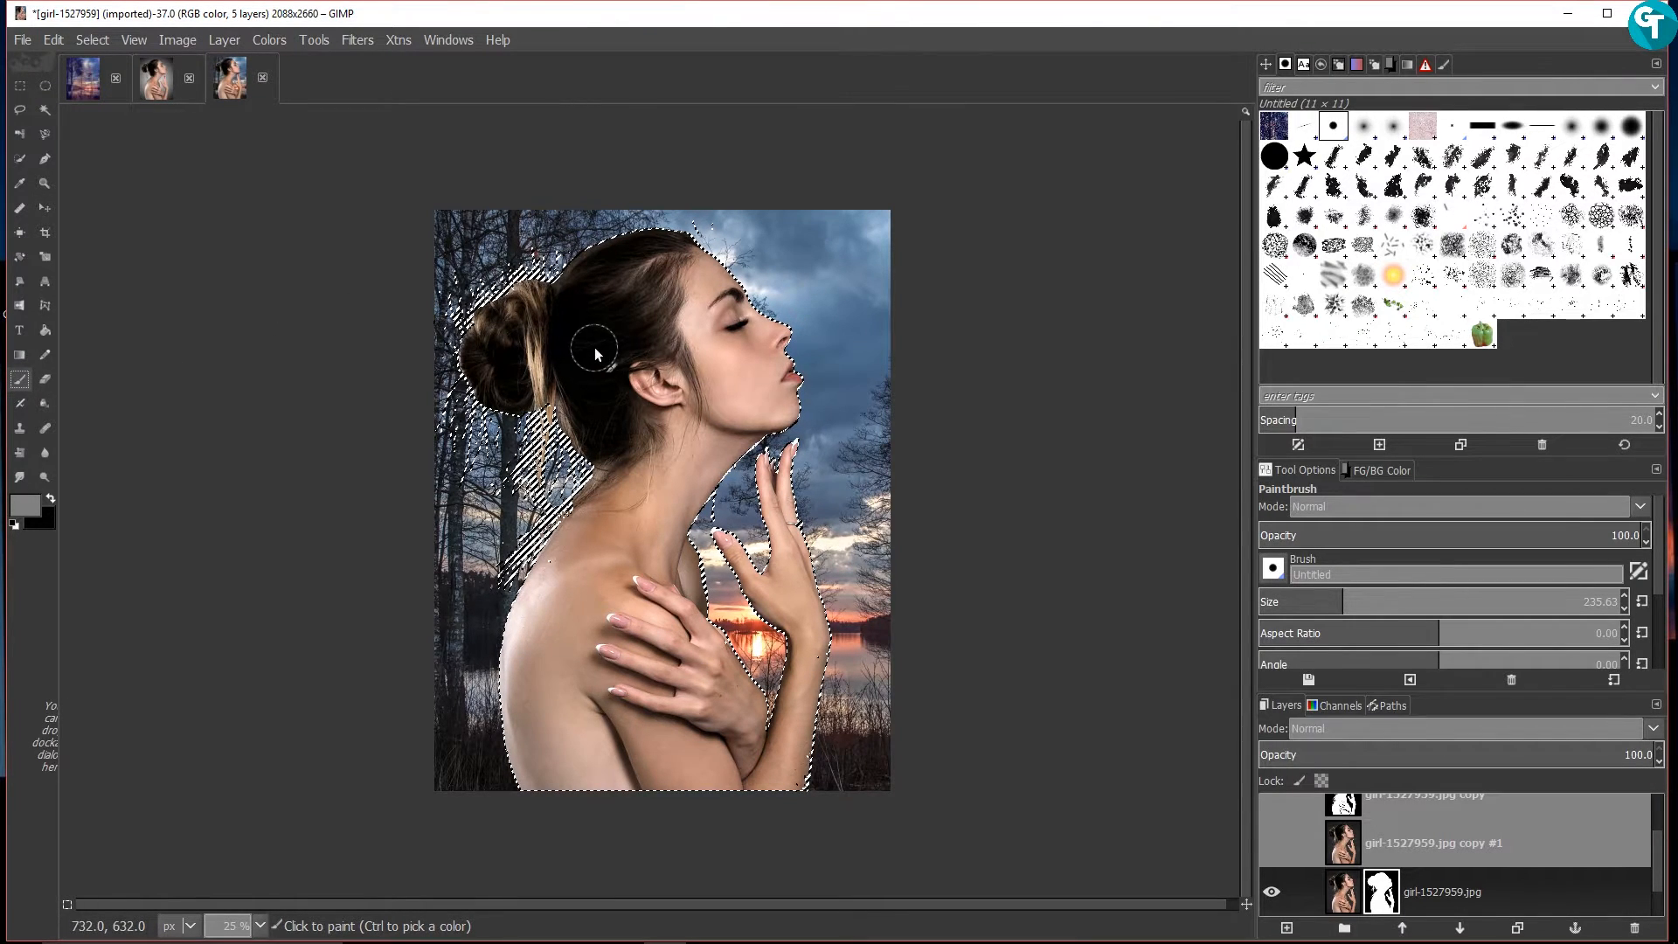
pyautogui.scroll(2, 606, 340)
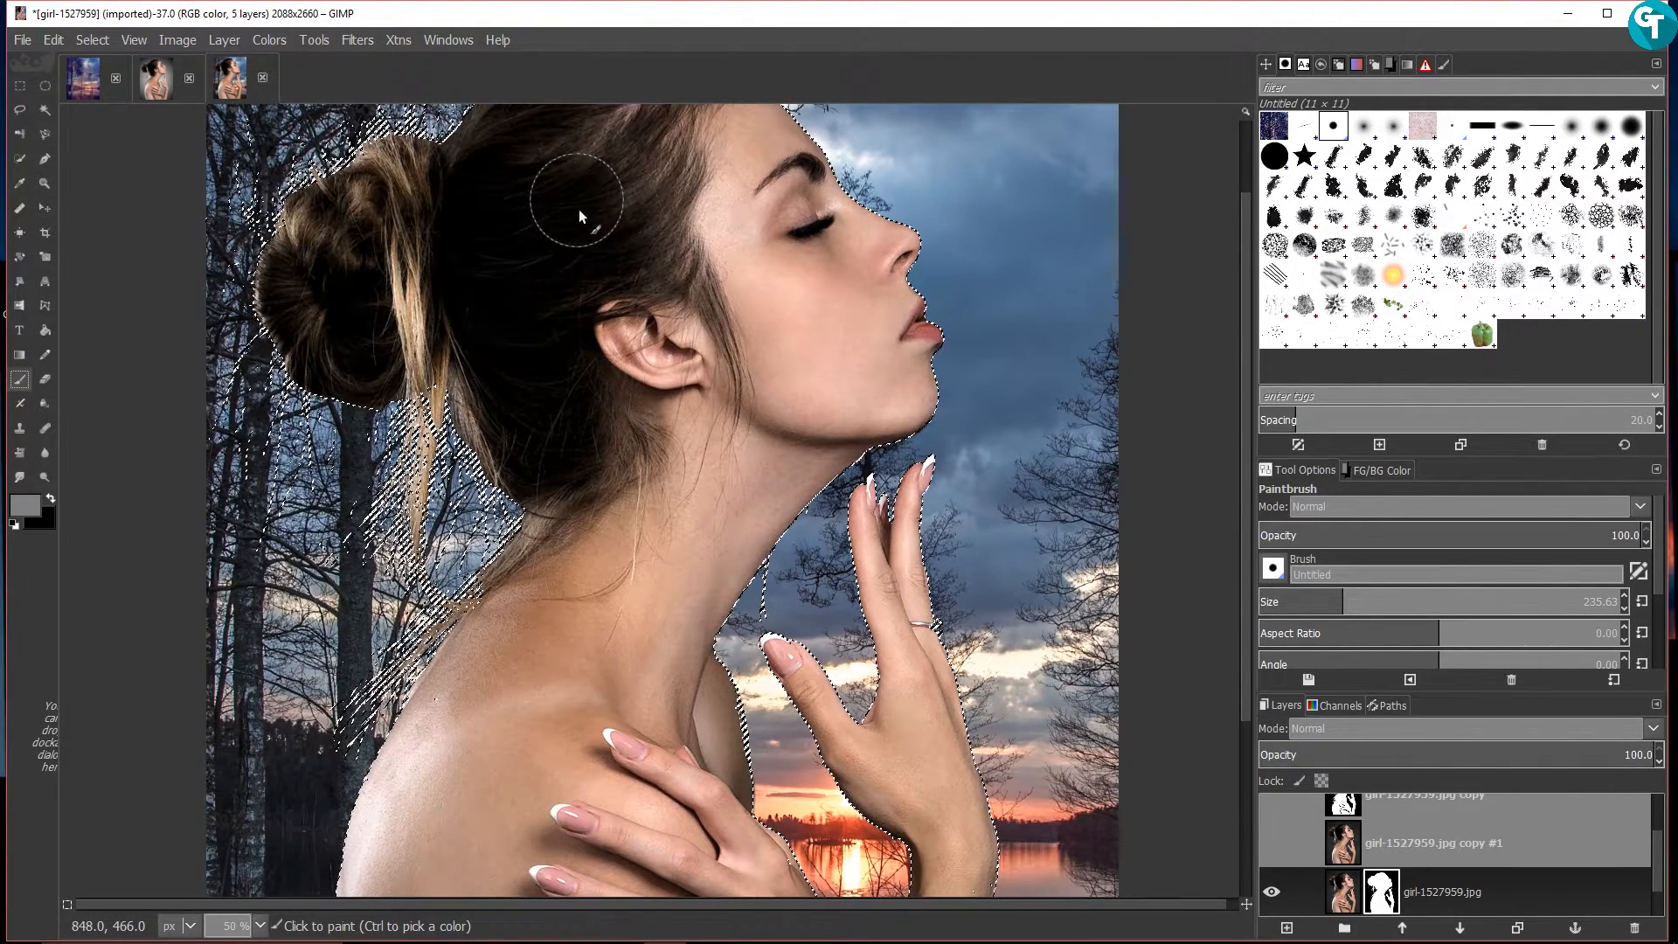
pyautogui.moveTo(584, 239); pyautogui.dragTo(608, 378)
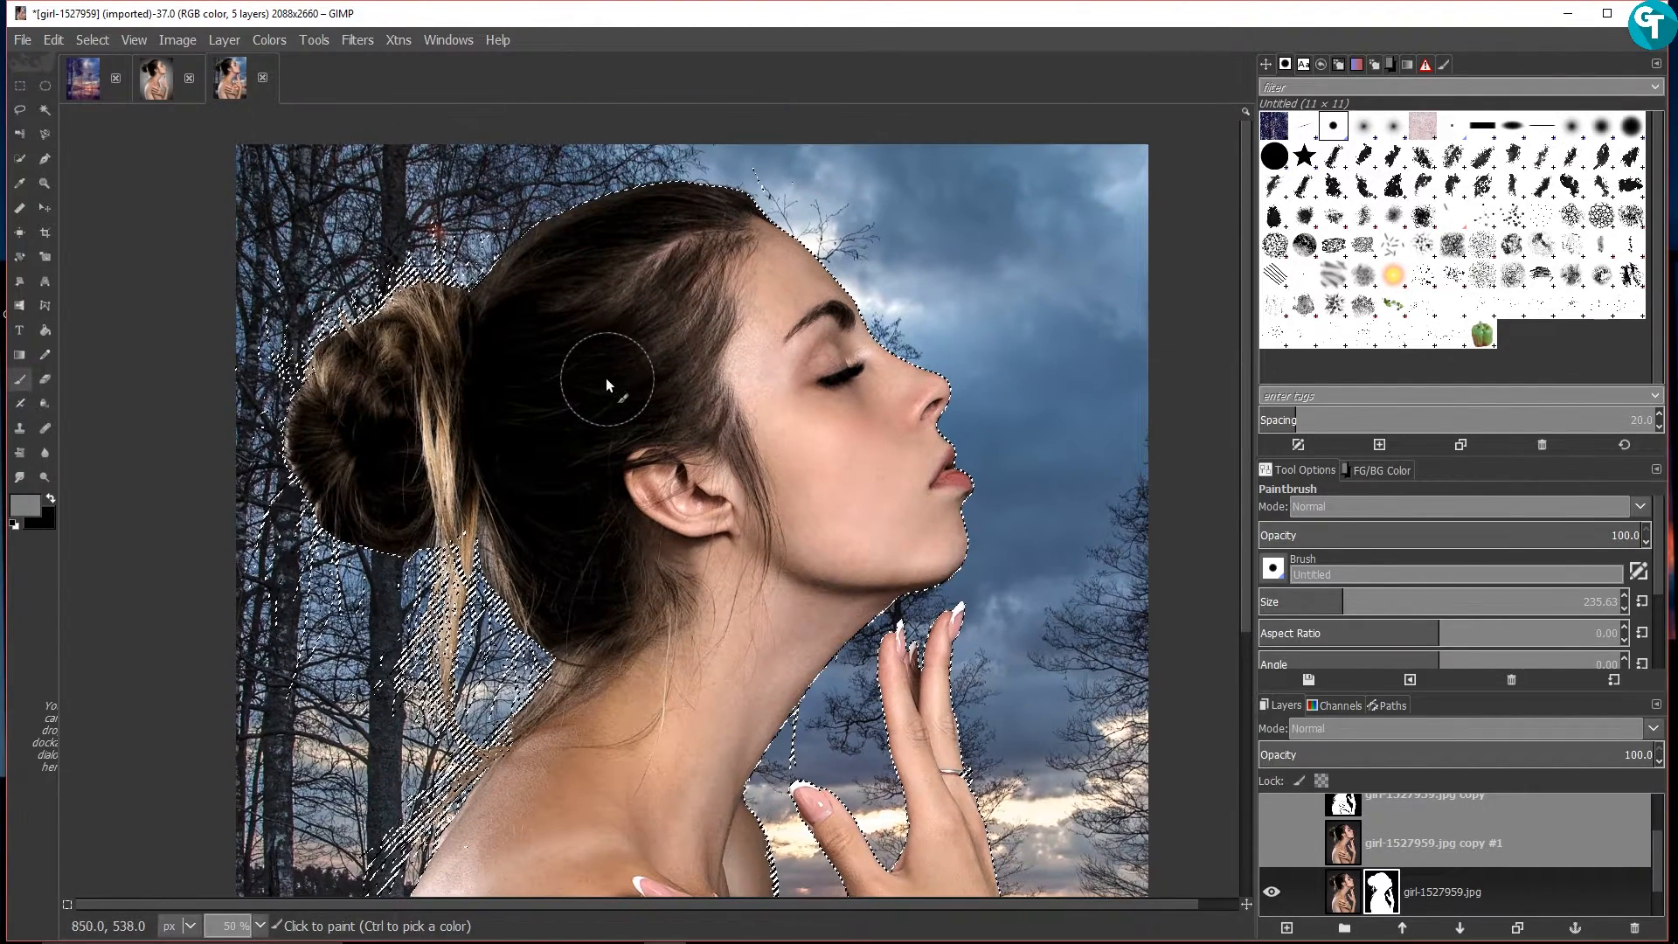
pyautogui.click(664, 220)
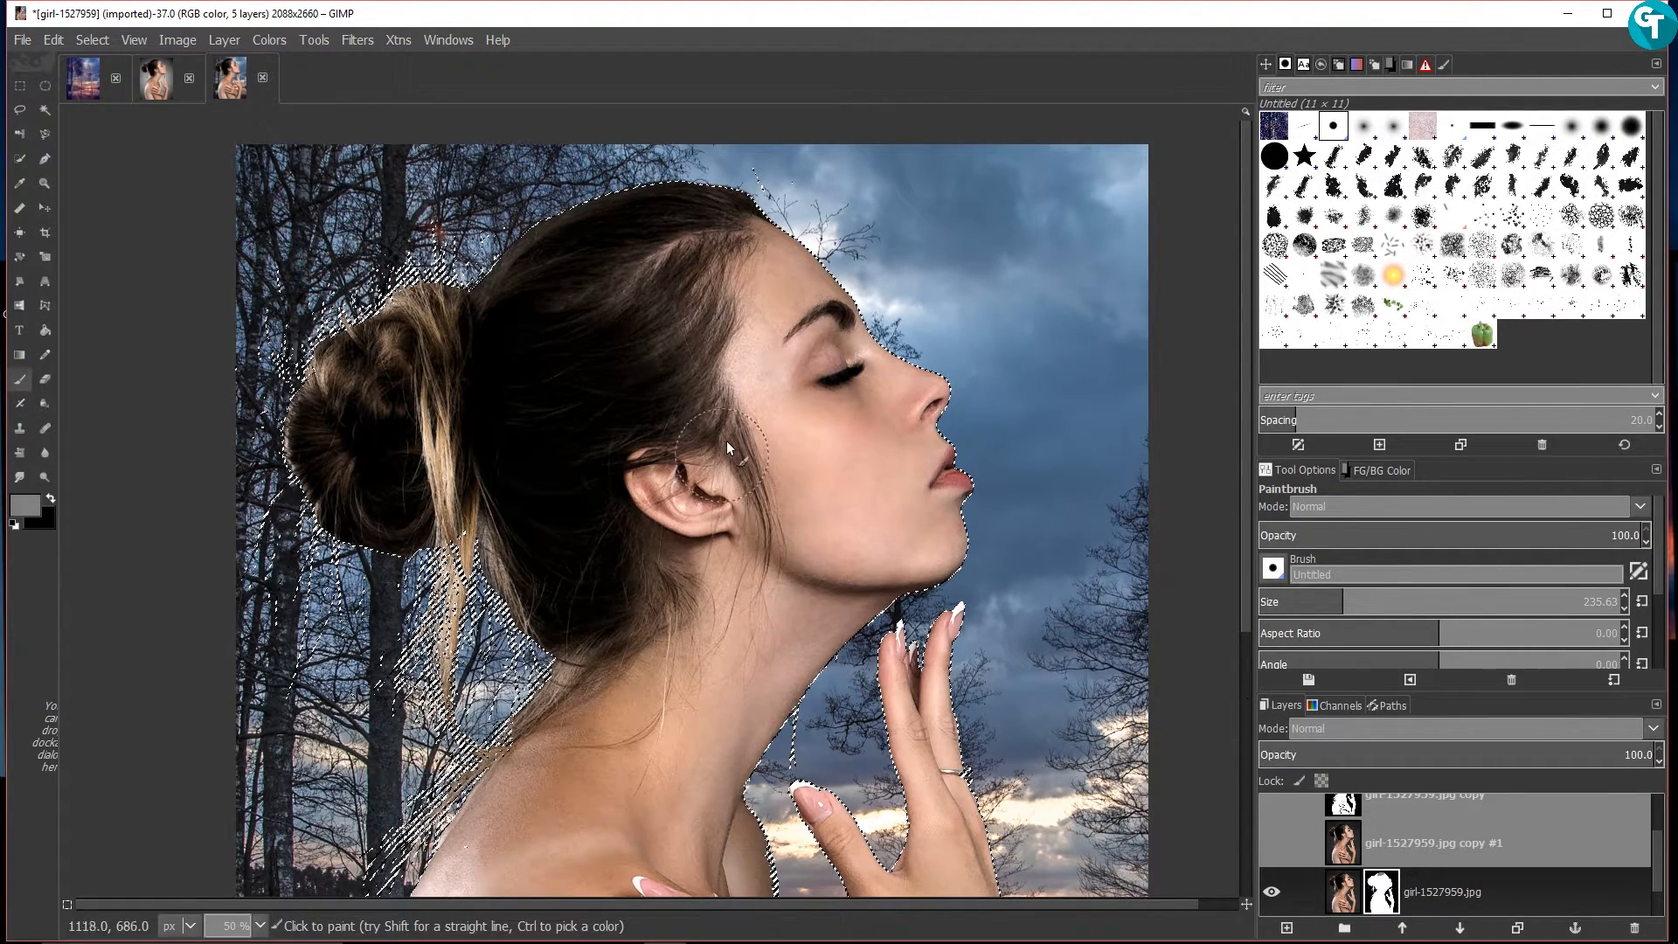
pyautogui.scroll(-1, 1454, 856)
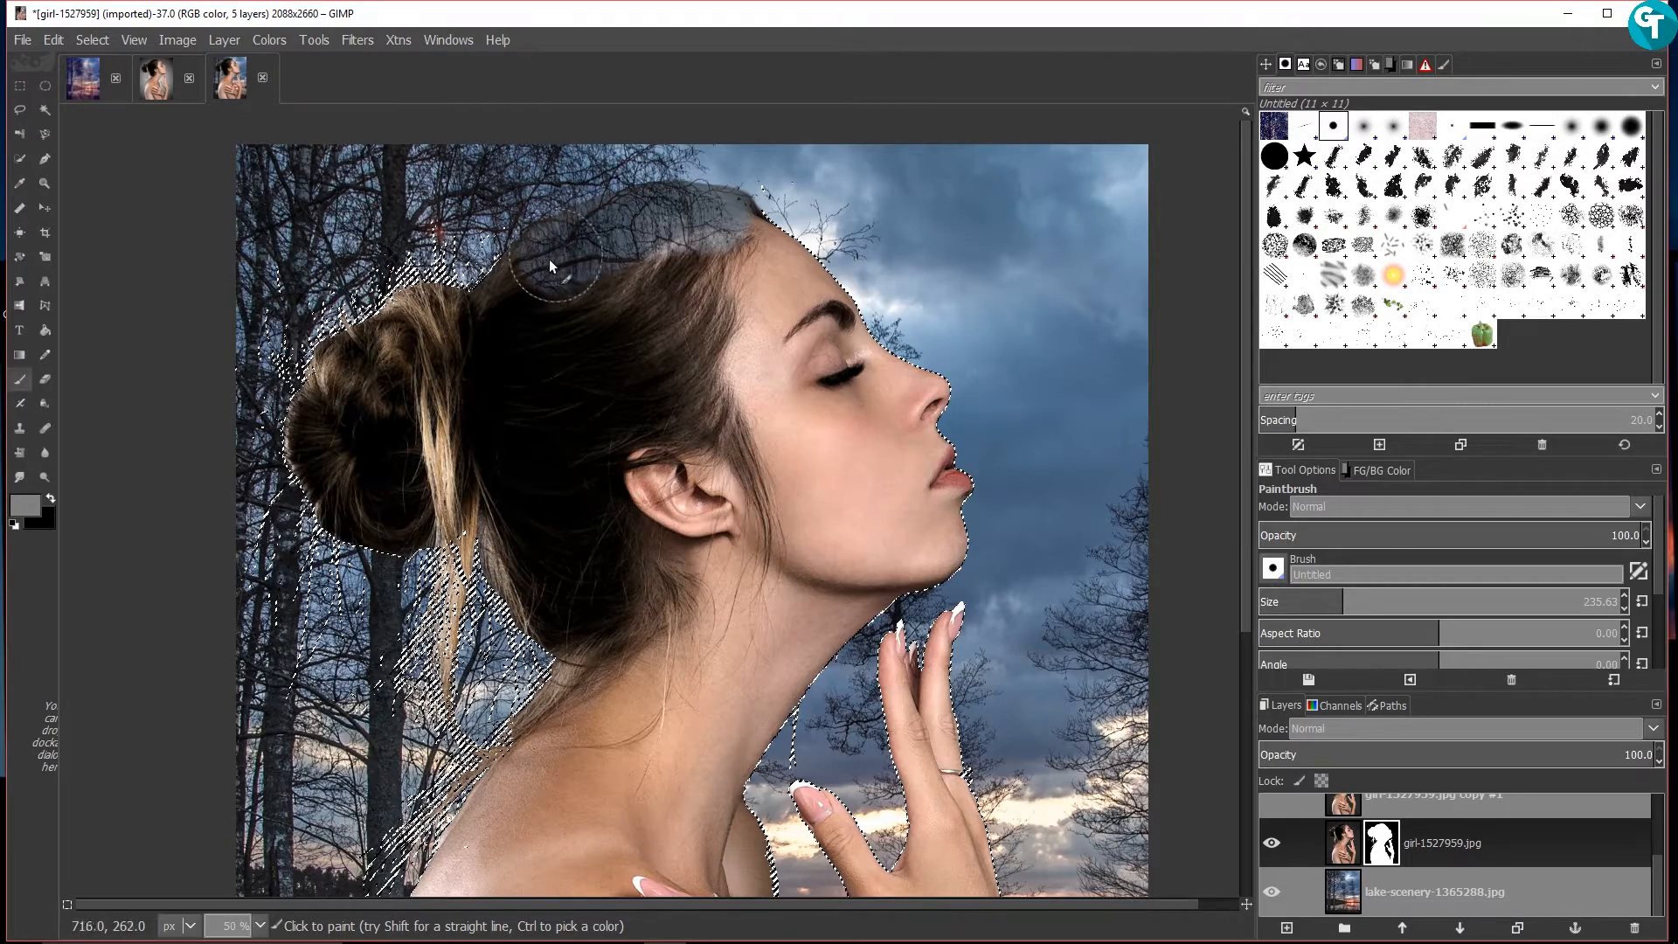
pyautogui.scroll(2, 1550, 842)
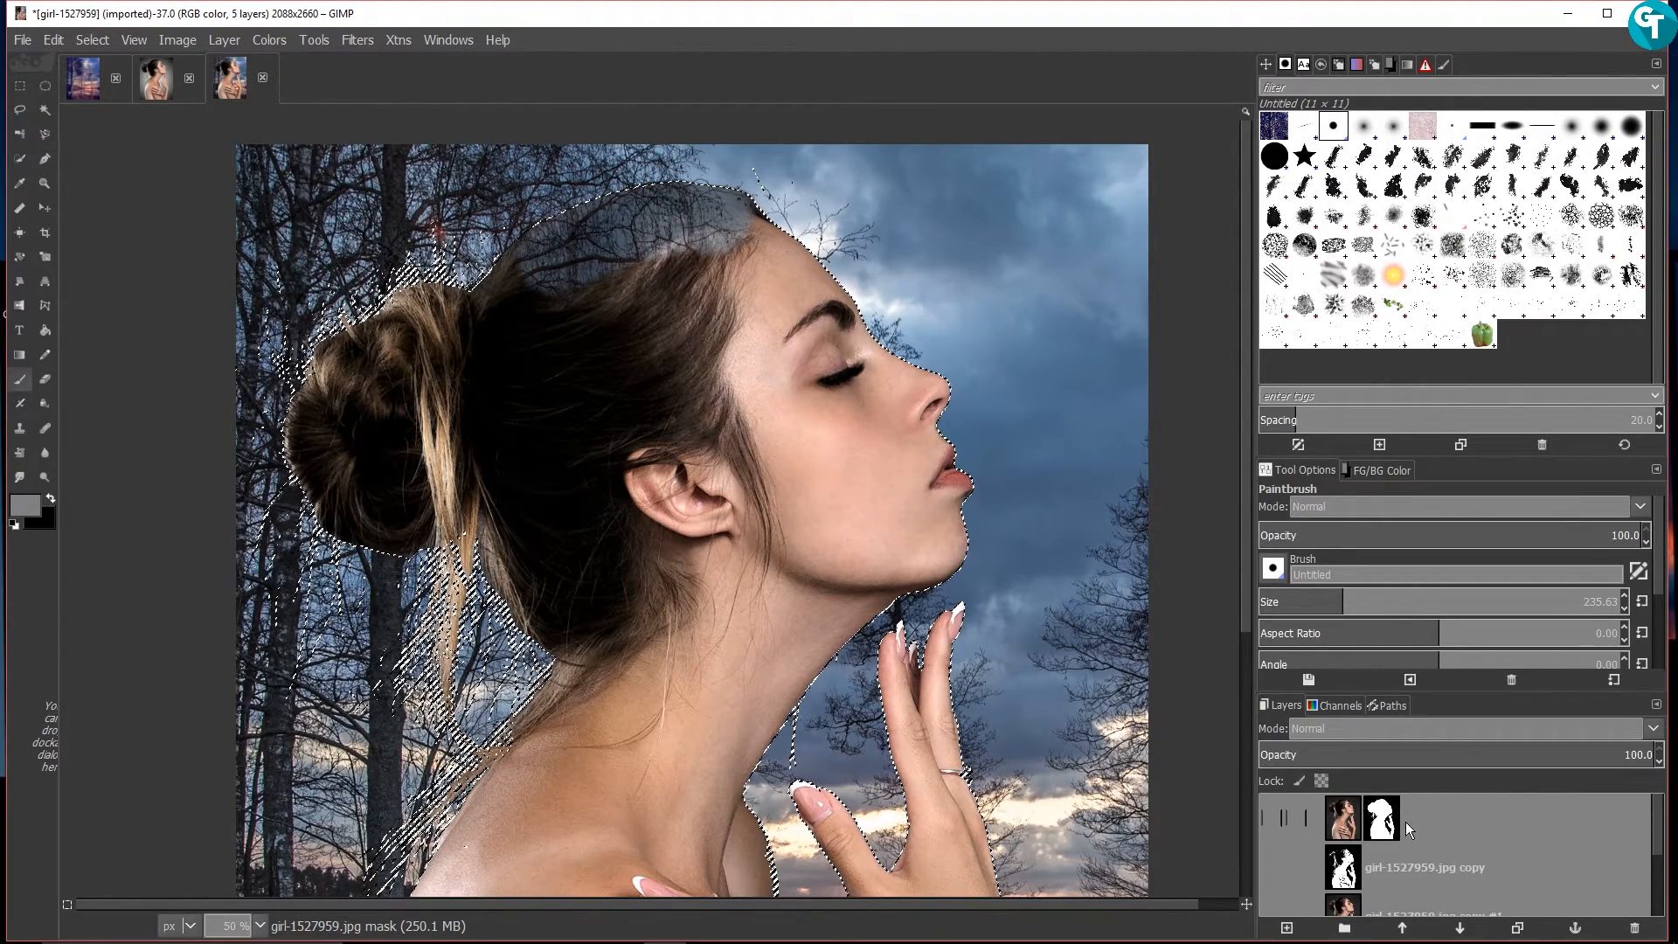
pyautogui.scroll(-2, 605, 469)
# Paint grey on the mask over the rest of the hair, the bun and the hairline at the forehead
pyautogui.scroll(3, 586, 279)
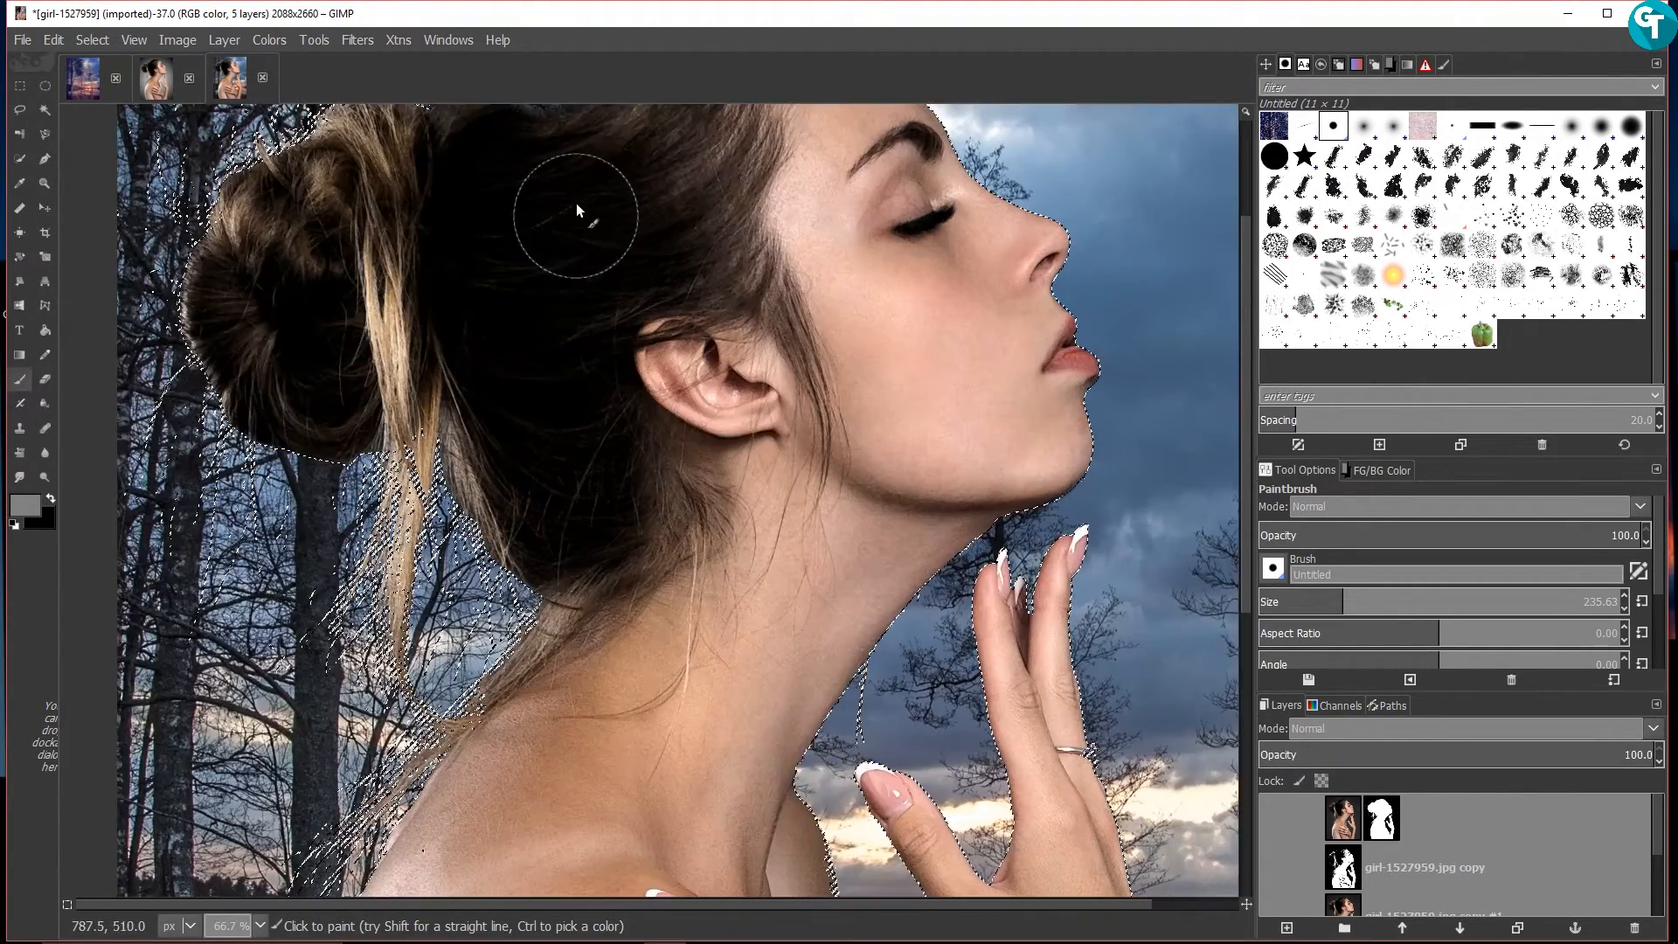
pyautogui.moveTo(566, 154)
pyautogui.mouseDown()
pyautogui.moveTo(551, 250)
pyautogui.moveTo(484, 158)
pyautogui.moveTo(437, 160)
pyautogui.moveTo(486, 380)
pyautogui.moveTo(449, 318)
pyautogui.moveTo(439, 414)
pyautogui.moveTo(364, 529)
pyautogui.moveTo(405, 645)
pyautogui.moveTo(400, 401)
pyautogui.moveTo(435, 329)
pyautogui.moveTo(352, 238)
pyautogui.moveTo(342, 175)
pyautogui.moveTo(372, 127)
pyautogui.moveTo(248, 204)
pyautogui.moveTo(265, 366)
pyautogui.moveTo(198, 320)
pyautogui.moveTo(227, 263)
pyautogui.moveTo(365, 238)
pyautogui.moveTo(284, 268)
pyautogui.moveTo(313, 299)
pyautogui.moveTo(337, 394)
pyautogui.moveTo(271, 393)
pyautogui.moveTo(355, 437)
pyautogui.moveTo(274, 441)
pyautogui.moveTo(340, 359)
pyautogui.moveTo(390, 369)
pyautogui.mouseUp()
pyautogui.moveTo(652, 260)
pyautogui.mouseDown()
pyautogui.moveTo(599, 331)
pyautogui.moveTo(559, 495)
pyautogui.mouseUp()
pyautogui.moveTo(549, 323)
pyautogui.mouseDown()
pyautogui.moveTo(506, 355)
pyautogui.moveTo(414, 325)
pyautogui.moveTo(367, 340)
pyautogui.moveTo(460, 268)
pyautogui.moveTo(663, 217)
pyautogui.moveTo(597, 403)
pyautogui.moveTo(543, 491)
pyautogui.moveTo(537, 400)
pyautogui.moveTo(468, 592)
pyautogui.moveTo(457, 696)
pyautogui.moveTo(440, 708)
pyautogui.moveTo(366, 651)
pyautogui.moveTo(415, 819)
pyautogui.moveTo(358, 694)
pyautogui.moveTo(342, 589)
pyautogui.moveTo(321, 818)
pyautogui.moveTo(346, 806)
pyautogui.moveTo(420, 650)
pyautogui.moveTo(472, 724)
pyautogui.moveTo(485, 620)
pyautogui.moveTo(502, 653)
pyautogui.moveTo(491, 565)
pyautogui.moveTo(621, 471)
pyautogui.moveTo(638, 327)
pyautogui.mouseUp()
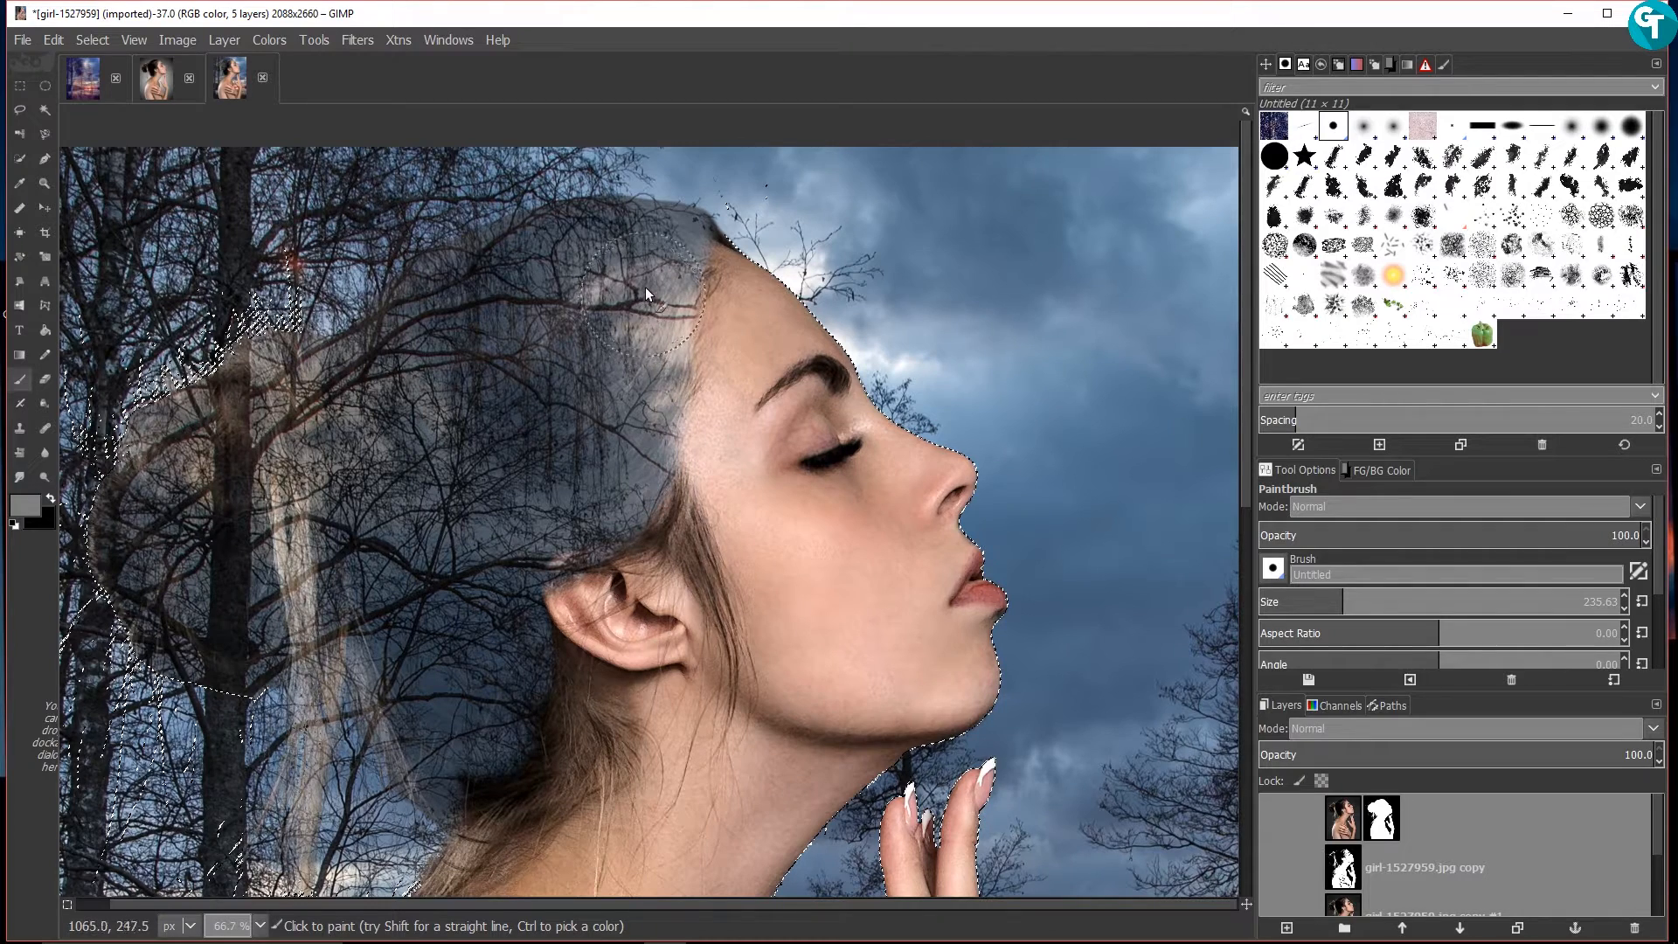
pyautogui.moveTo(713, 207); pyautogui.dragTo(648, 374)
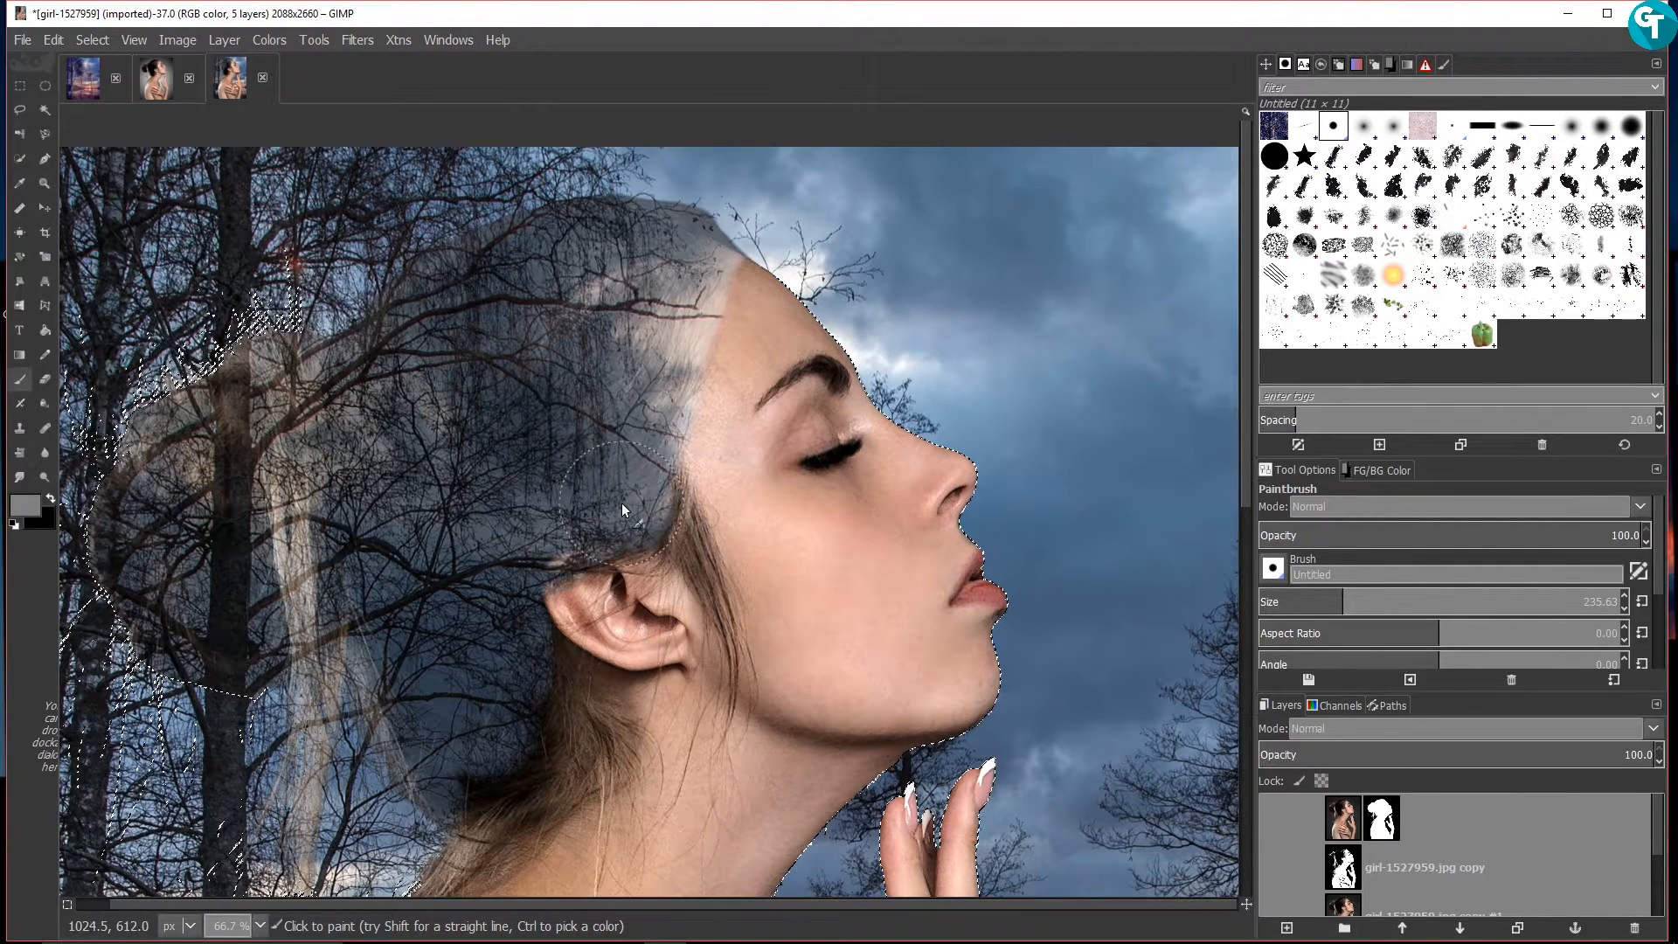
# Extend the grey mask painting over the hair behind the ear and down to the nape
pyautogui.moveTo(556, 530)
pyautogui.mouseDown()
pyautogui.moveTo(532, 586)
pyautogui.moveTo(541, 668)
pyautogui.moveTo(497, 776)
pyautogui.moveTo(437, 835)
pyautogui.mouseUp()
pyautogui.moveTo(493, 714)
pyautogui.mouseDown()
pyautogui.moveTo(514, 562)
pyautogui.moveTo(599, 391)
pyautogui.moveTo(538, 522)
pyautogui.moveTo(321, 746)
pyautogui.moveTo(385, 411)
pyautogui.moveTo(455, 350)
pyautogui.moveTo(477, 437)
pyautogui.moveTo(271, 233)
pyautogui.moveTo(180, 236)
pyautogui.moveTo(200, 194)
pyautogui.moveTo(409, 251)
pyautogui.moveTo(585, 447)
pyautogui.moveTo(650, 404)
pyautogui.moveTo(646, 475)
pyautogui.moveTo(374, 697)
pyautogui.moveTo(385, 668)
pyautogui.mouseUp()
pyautogui.moveTo(589, 452)
pyautogui.mouseDown()
pyautogui.moveTo(303, 735)
pyautogui.moveTo(327, 701)
pyautogui.mouseUp()
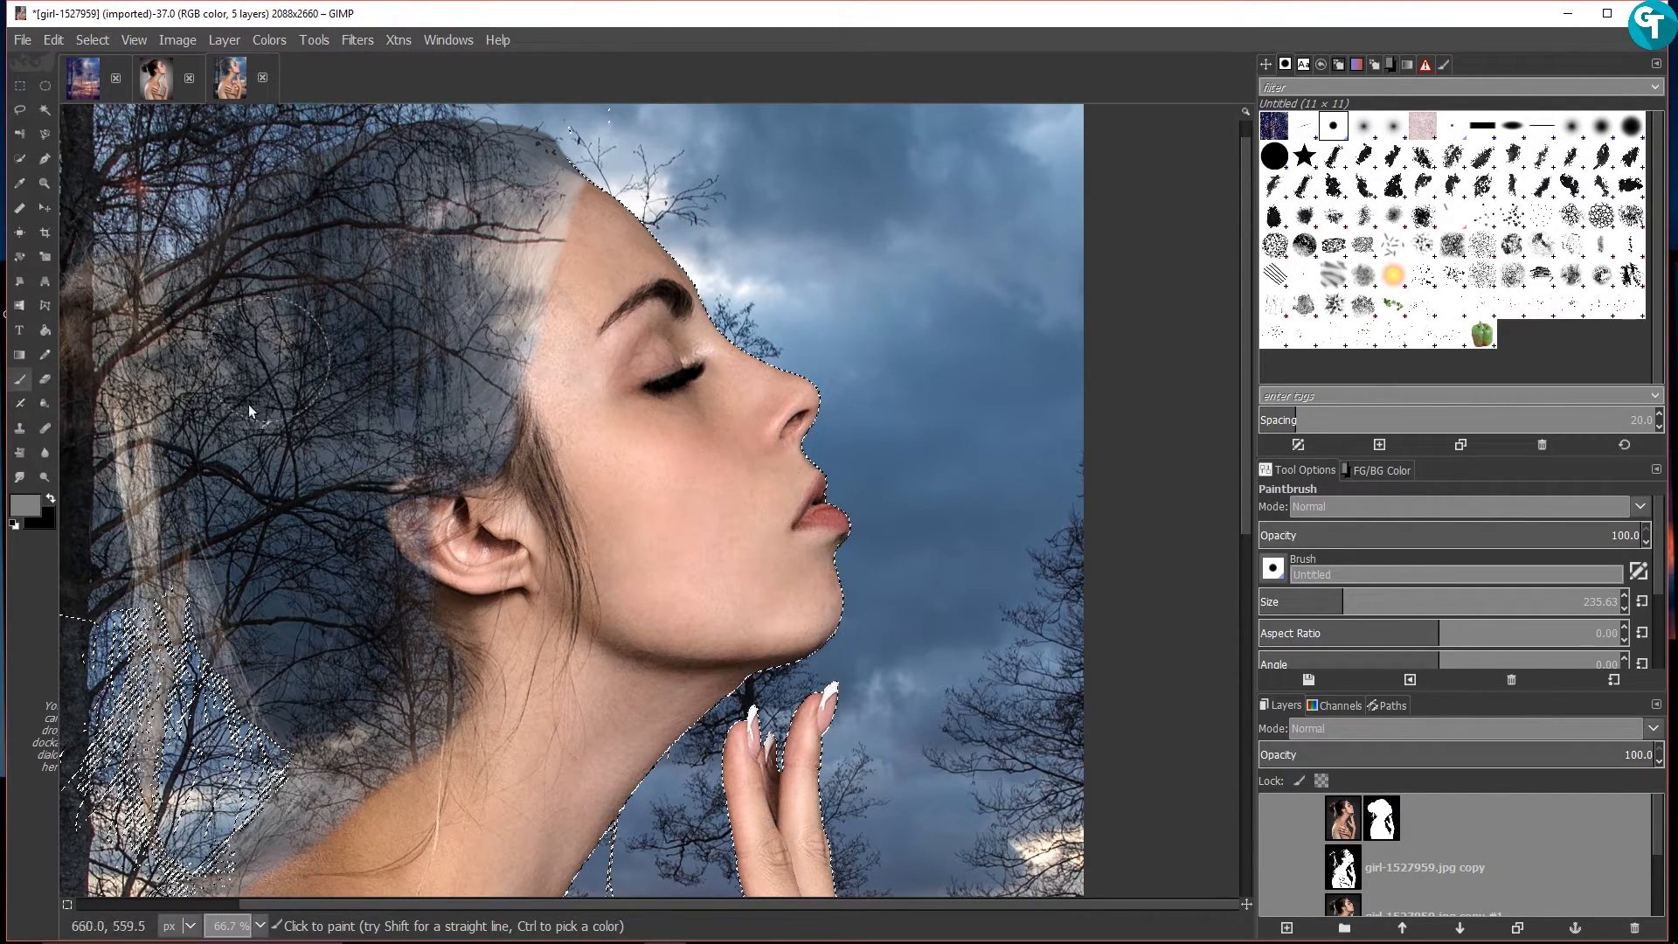
# Try a grey dab on the eyebrow with the hard brush at size 44.54, and undo it
pyautogui.keyDown('ctrl'); pyautogui.scroll(3, 777, 185); pyautogui.keyUp('ctrl')
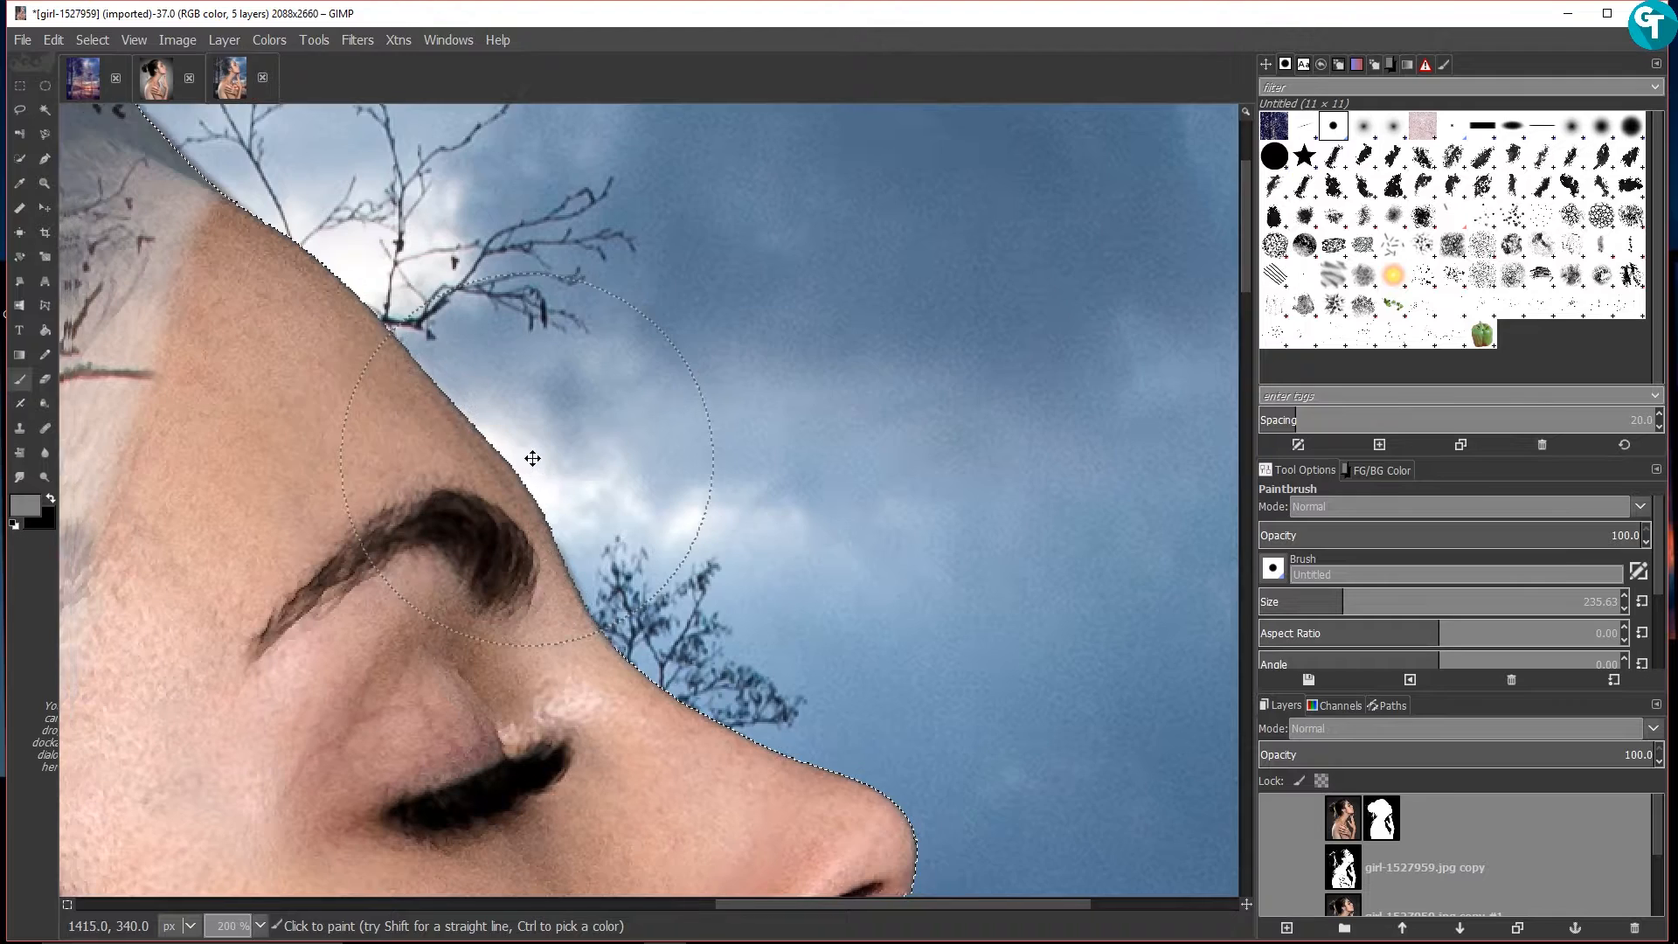
pyautogui.moveTo(519, 463); pyautogui.dragTo(796, 345)
pyautogui.moveTo(1309, 601); pyautogui.dragTo(1274, 605)
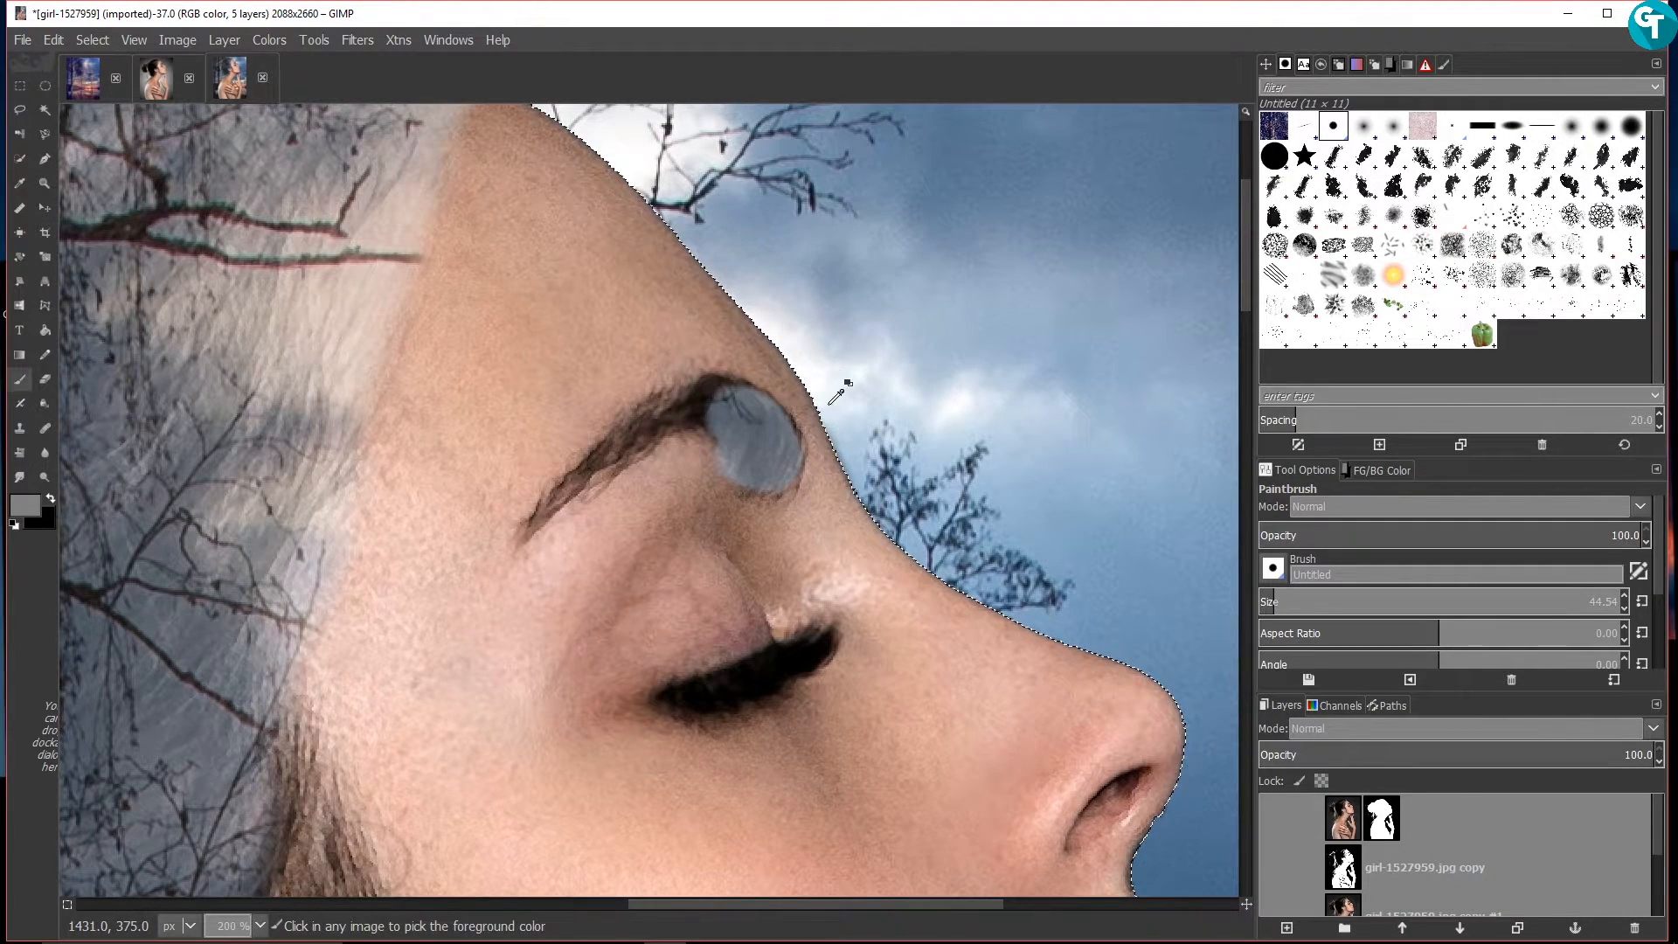
pyautogui.hotkey('ctrl', 'z')
# Choose the soft Untitled #1 brush, enlarge it to 119.54 and paint grey over the eyebrow and closed eye on the mask
pyautogui.click(1363, 124)
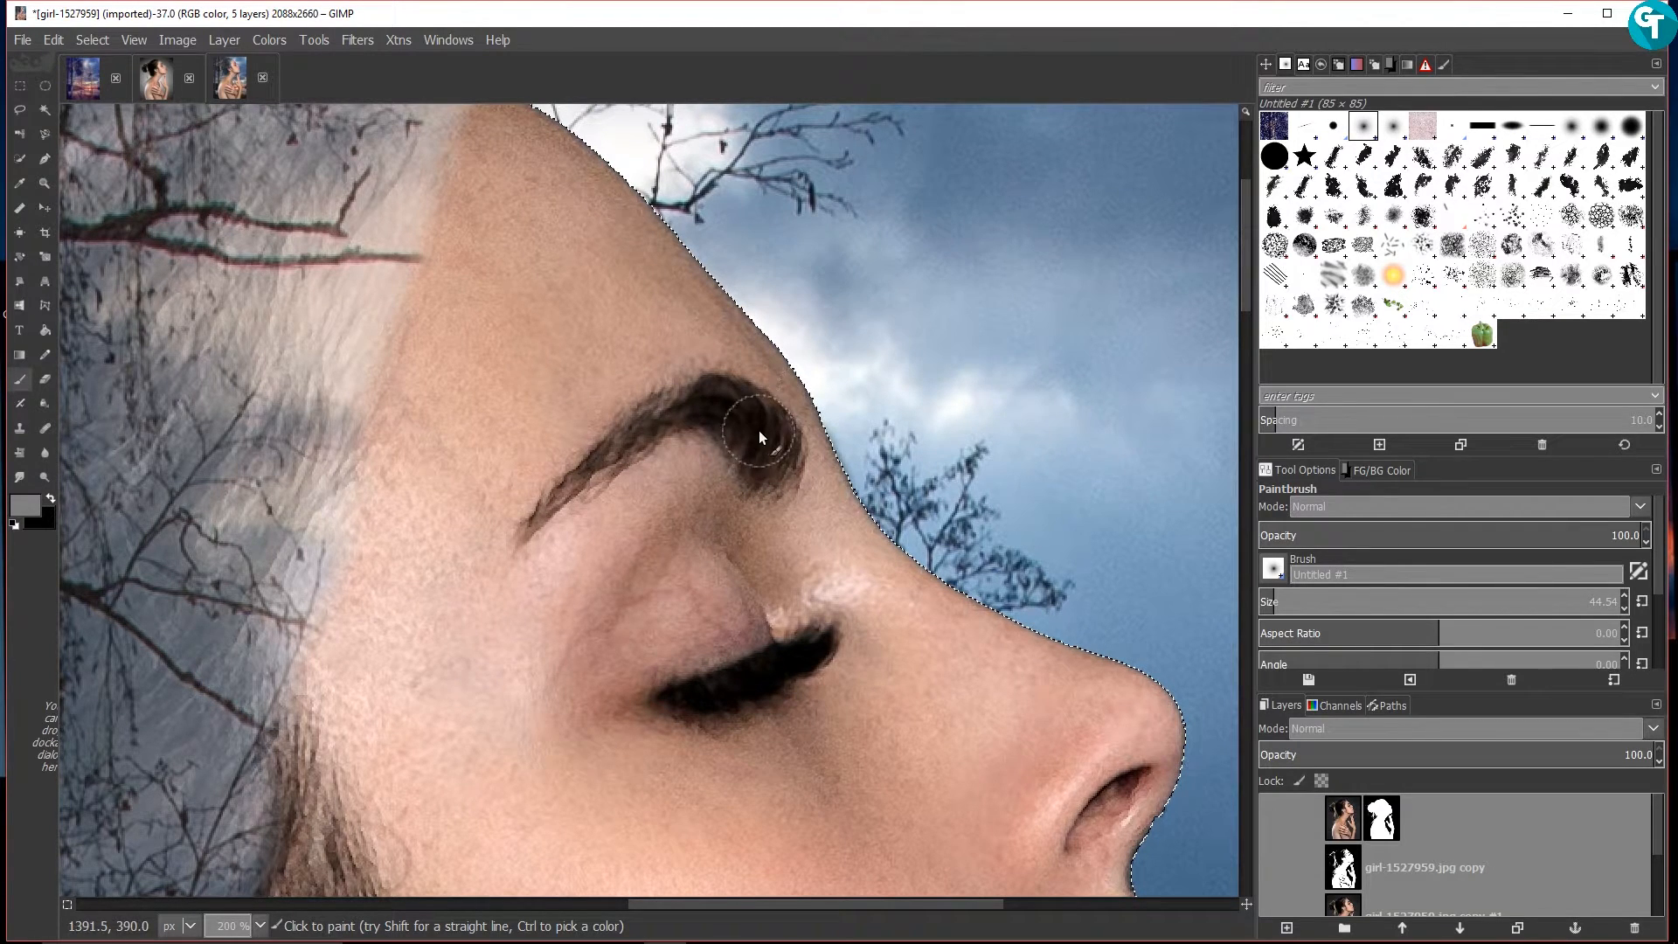
pyautogui.press(']')
pyautogui.press(']')
pyautogui.press(']')
pyautogui.press(']')
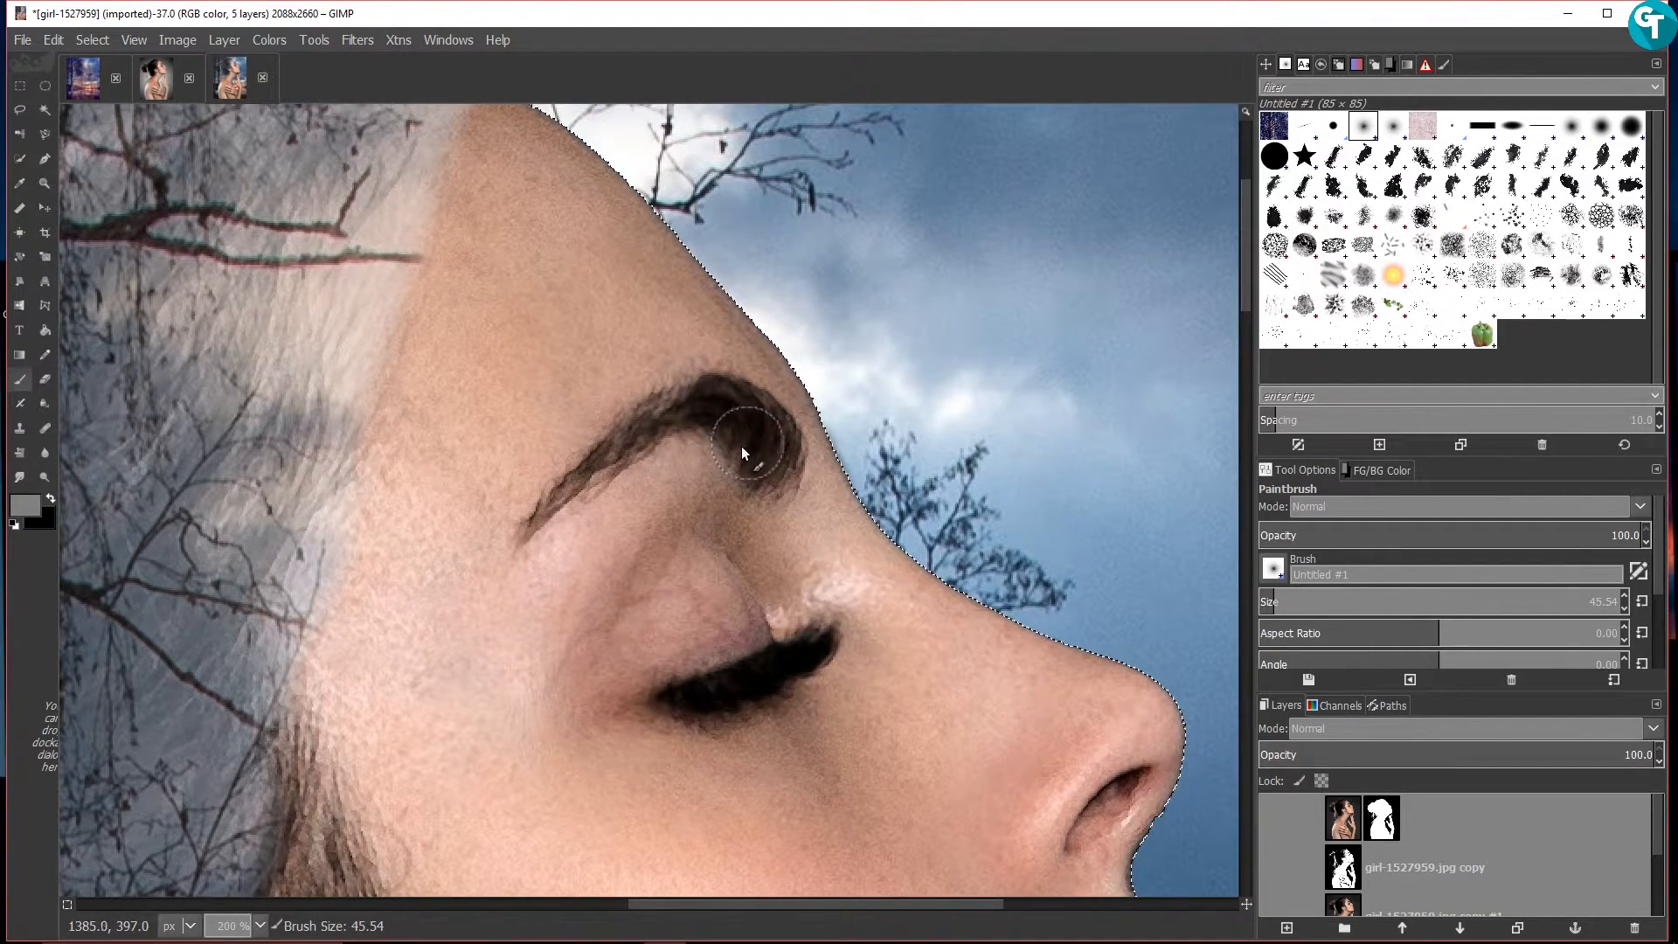
pyautogui.press(']')
pyautogui.press(']')
pyautogui.press(']')
pyautogui.press(']')
pyautogui.press(']')
pyautogui.press(']')
pyautogui.press(']')
pyautogui.press(']')
pyautogui.press(']')
pyautogui.press(']')
pyautogui.press(']')
pyautogui.press(']')
pyautogui.press(']')
pyautogui.press(']')
pyautogui.press(']')
pyautogui.press(']')
pyautogui.press(']')
pyautogui.press(']')
pyautogui.press(']')
pyautogui.press(']')
pyautogui.press(']')
pyautogui.press(']')
pyautogui.press(']')
pyautogui.press(']')
pyautogui.press(']')
pyautogui.press(']')
pyautogui.press(']')
pyautogui.press(']')
pyautogui.press(']')
pyautogui.press(']')
pyautogui.press(']')
pyautogui.press(']')
pyautogui.press(']')
pyautogui.press(']')
pyautogui.press(']')
pyautogui.press(']')
pyautogui.press(']')
pyautogui.press(']')
pyautogui.press(']')
pyautogui.press(']')
pyautogui.press(']')
pyautogui.press(']')
pyautogui.moveTo(715, 408)
pyautogui.mouseDown()
pyautogui.moveTo(769, 457)
pyautogui.moveTo(730, 416)
pyautogui.moveTo(680, 419)
pyautogui.moveTo(531, 500)
pyautogui.moveTo(609, 457)
pyautogui.moveTo(528, 537)
pyautogui.moveTo(597, 471)
pyautogui.moveTo(674, 435)
pyautogui.moveTo(717, 424)
pyautogui.moveTo(780, 463)
pyautogui.moveTo(736, 388)
pyautogui.moveTo(614, 438)
pyautogui.mouseUp()
pyautogui.moveTo(666, 679)
pyautogui.mouseDown()
pyautogui.moveTo(708, 634)
pyautogui.moveTo(720, 693)
pyautogui.moveTo(755, 670)
pyautogui.moveTo(792, 698)
pyautogui.moveTo(822, 639)
pyautogui.moveTo(710, 565)
pyautogui.moveTo(620, 598)
pyautogui.moveTo(632, 726)
pyautogui.moveTo(640, 646)
pyautogui.moveTo(786, 642)
pyautogui.moveTo(739, 673)
pyautogui.moveTo(818, 696)
pyautogui.moveTo(657, 680)
pyautogui.moveTo(641, 636)
pyautogui.mouseUp()
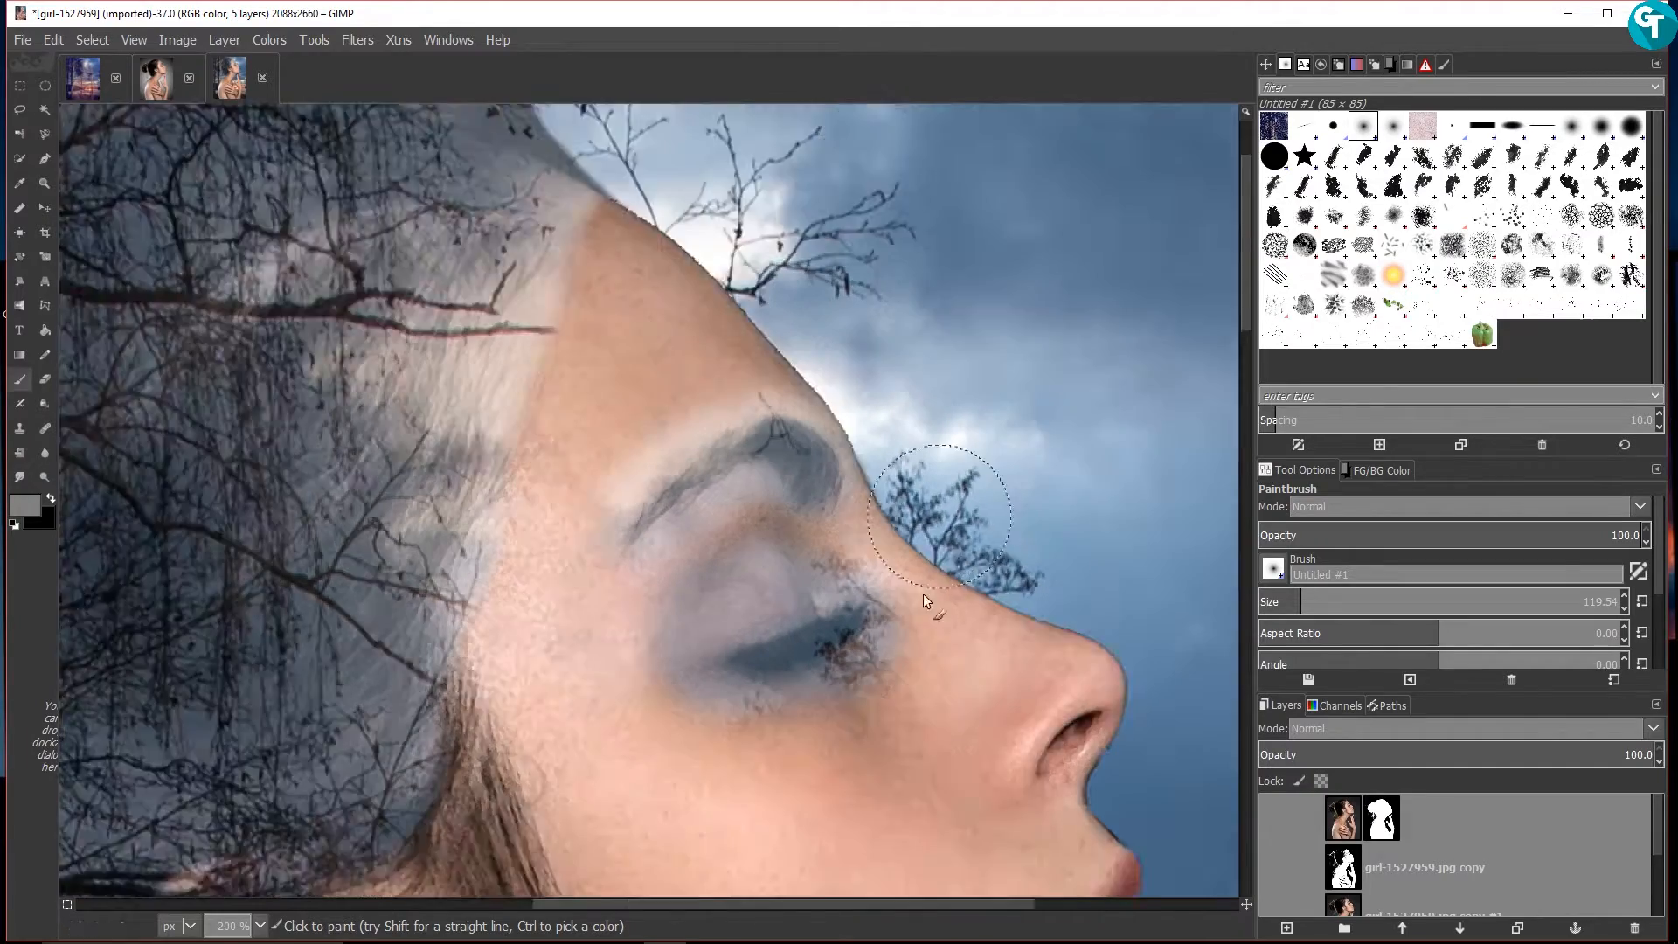
# Darken the foreground grey to a value of 30 (4d4d4d)
pyautogui.scroll(-1, 923, 594)
pyautogui.moveTo(922, 594); pyautogui.dragTo(914, 493)
pyautogui.scroll(2, 1040, 665)
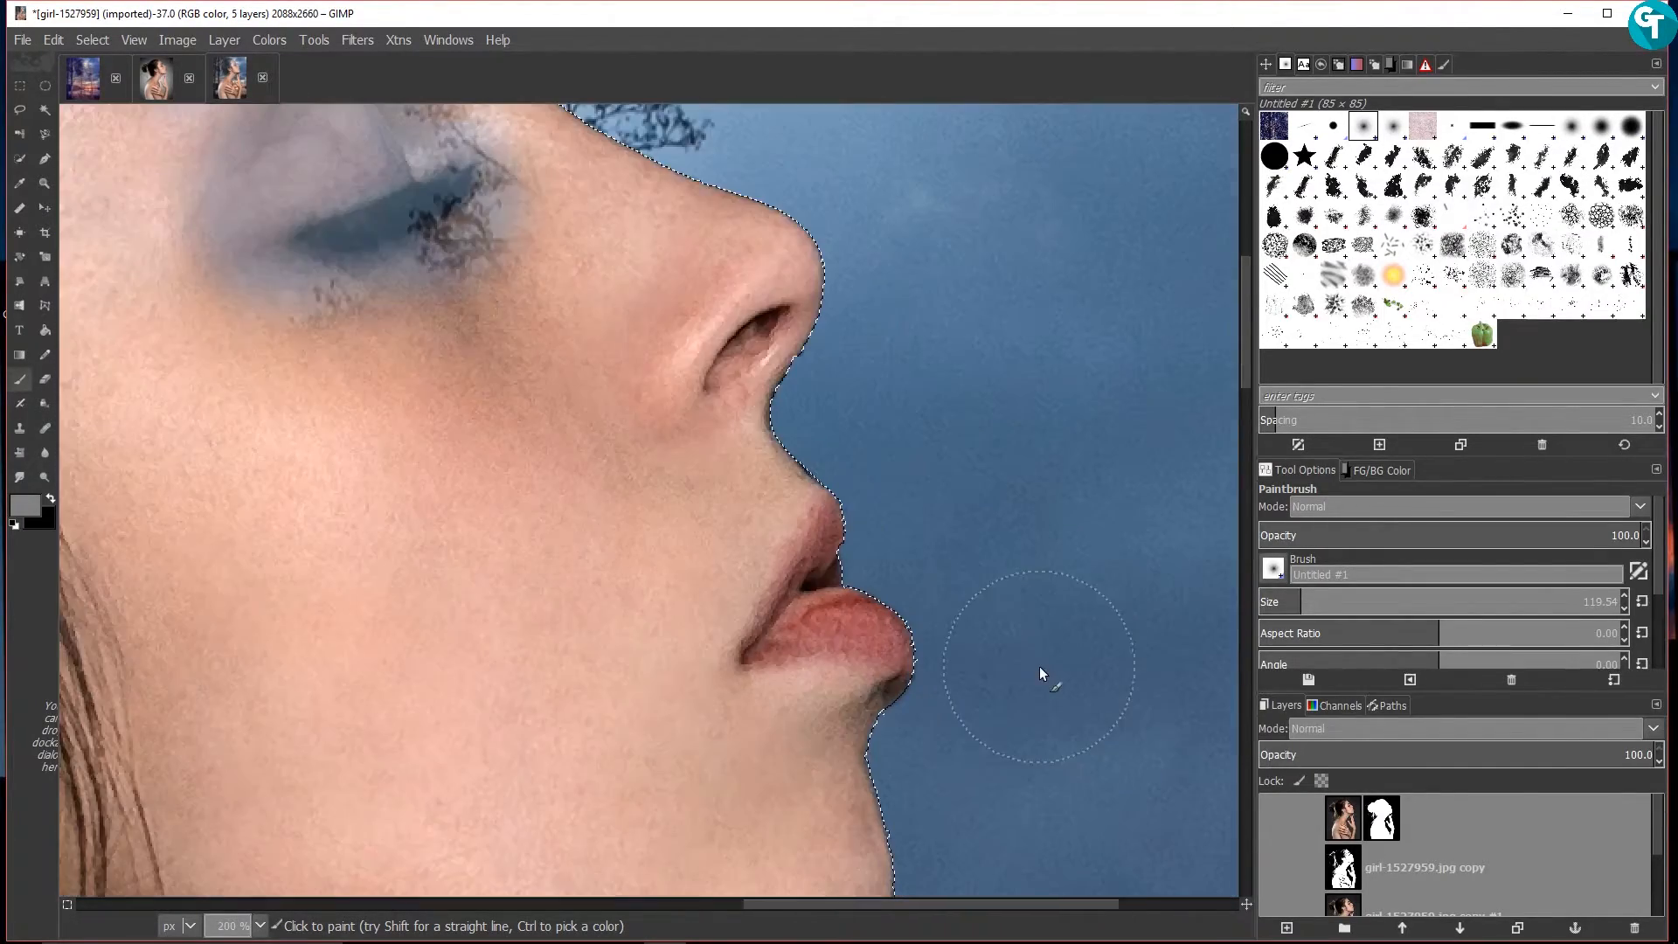
pyautogui.scroll(-1, 1040, 666)
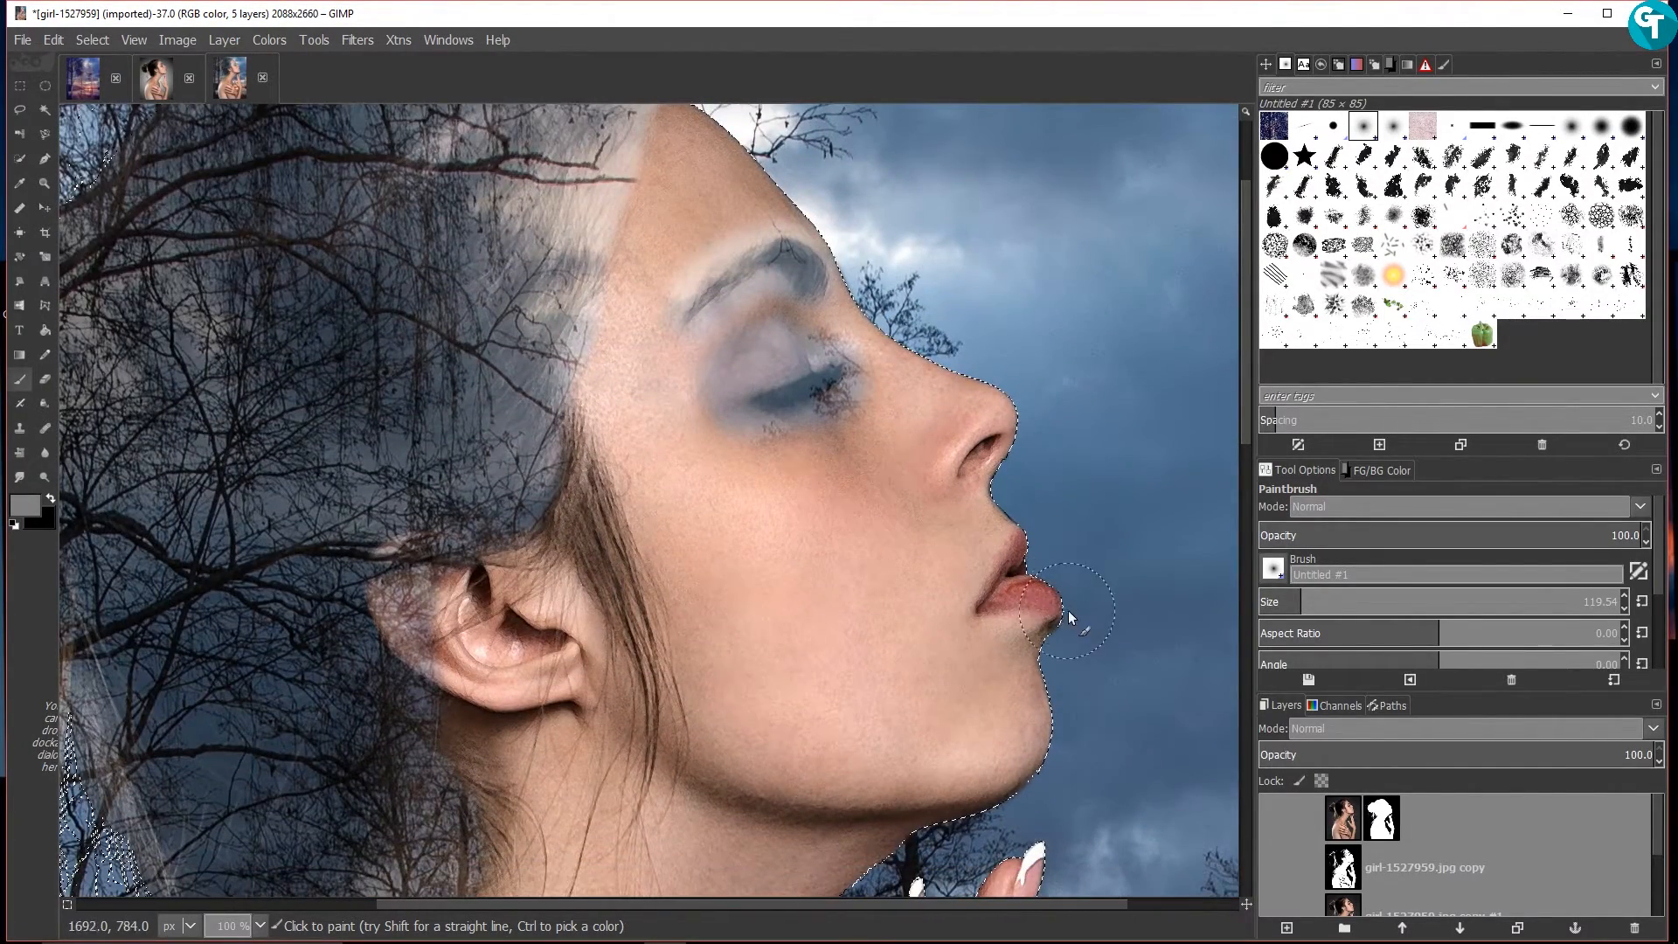
pyautogui.click(24, 505)
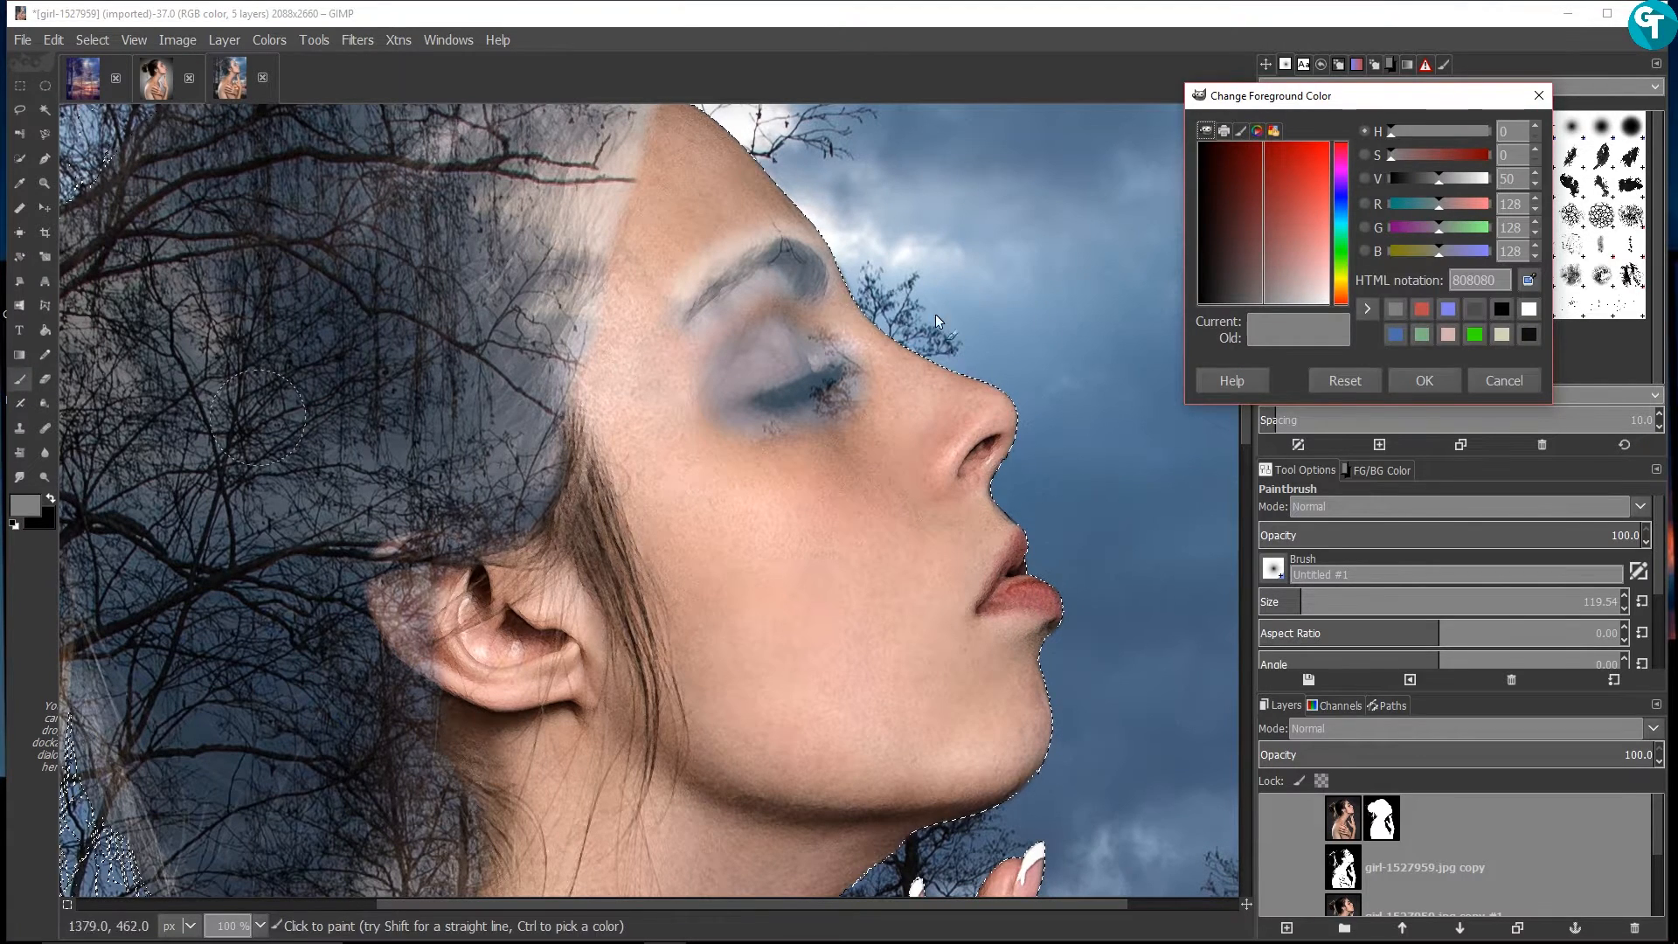
pyautogui.moveTo(1263, 299); pyautogui.dragTo(1237, 311)
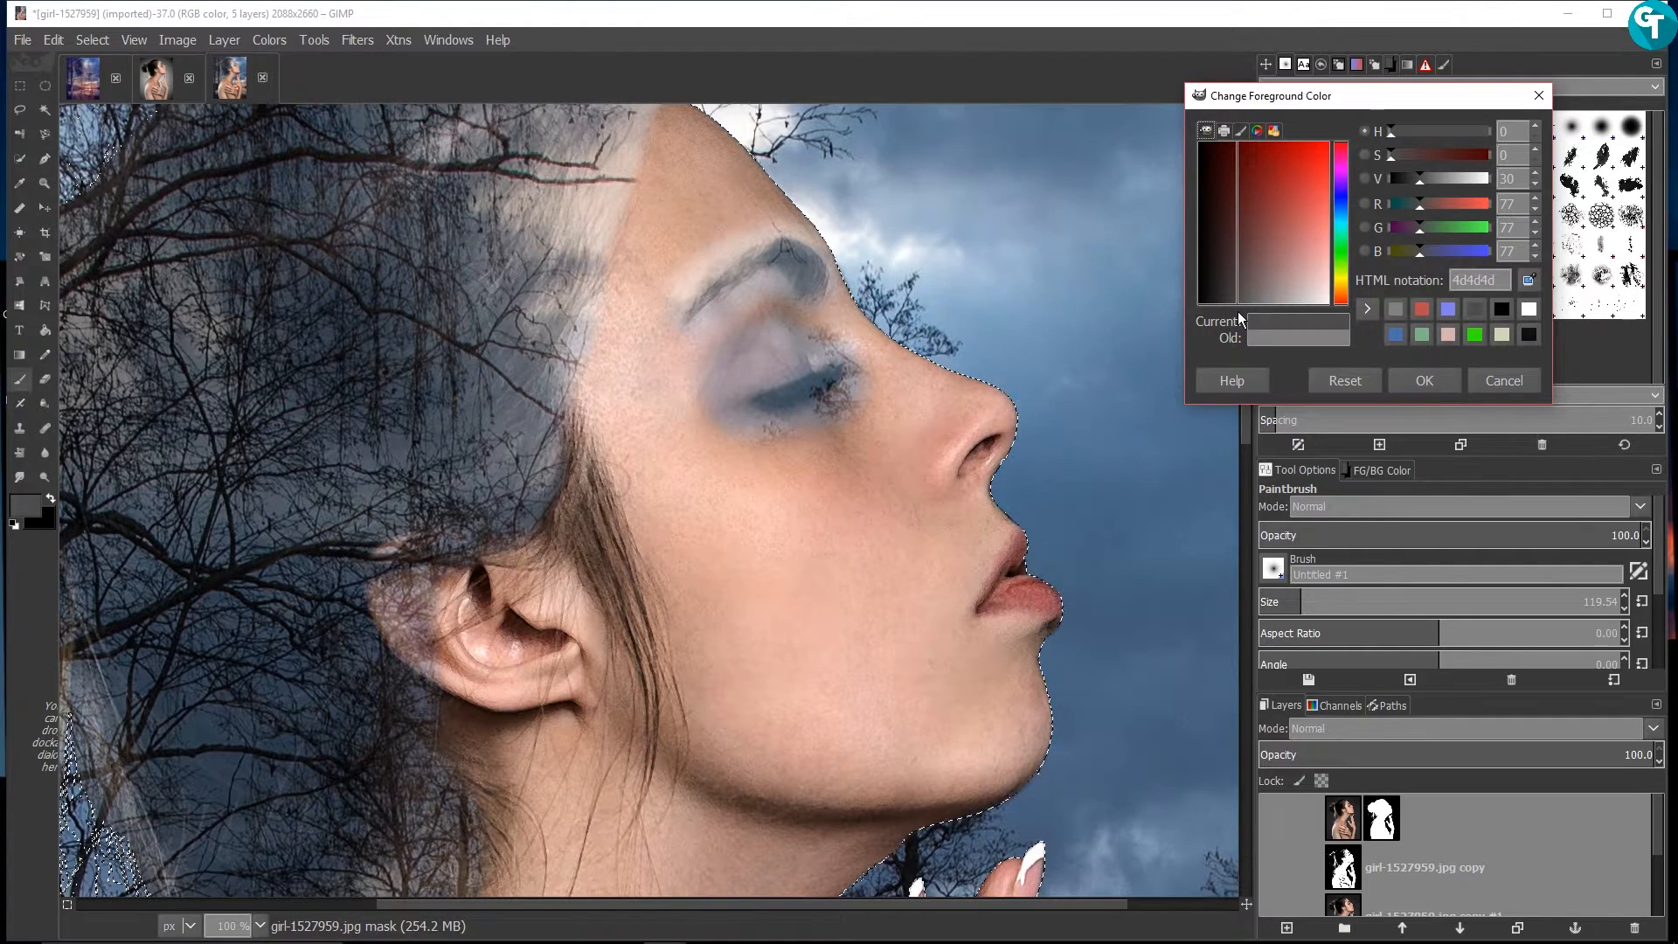
pyautogui.click(1424, 381)
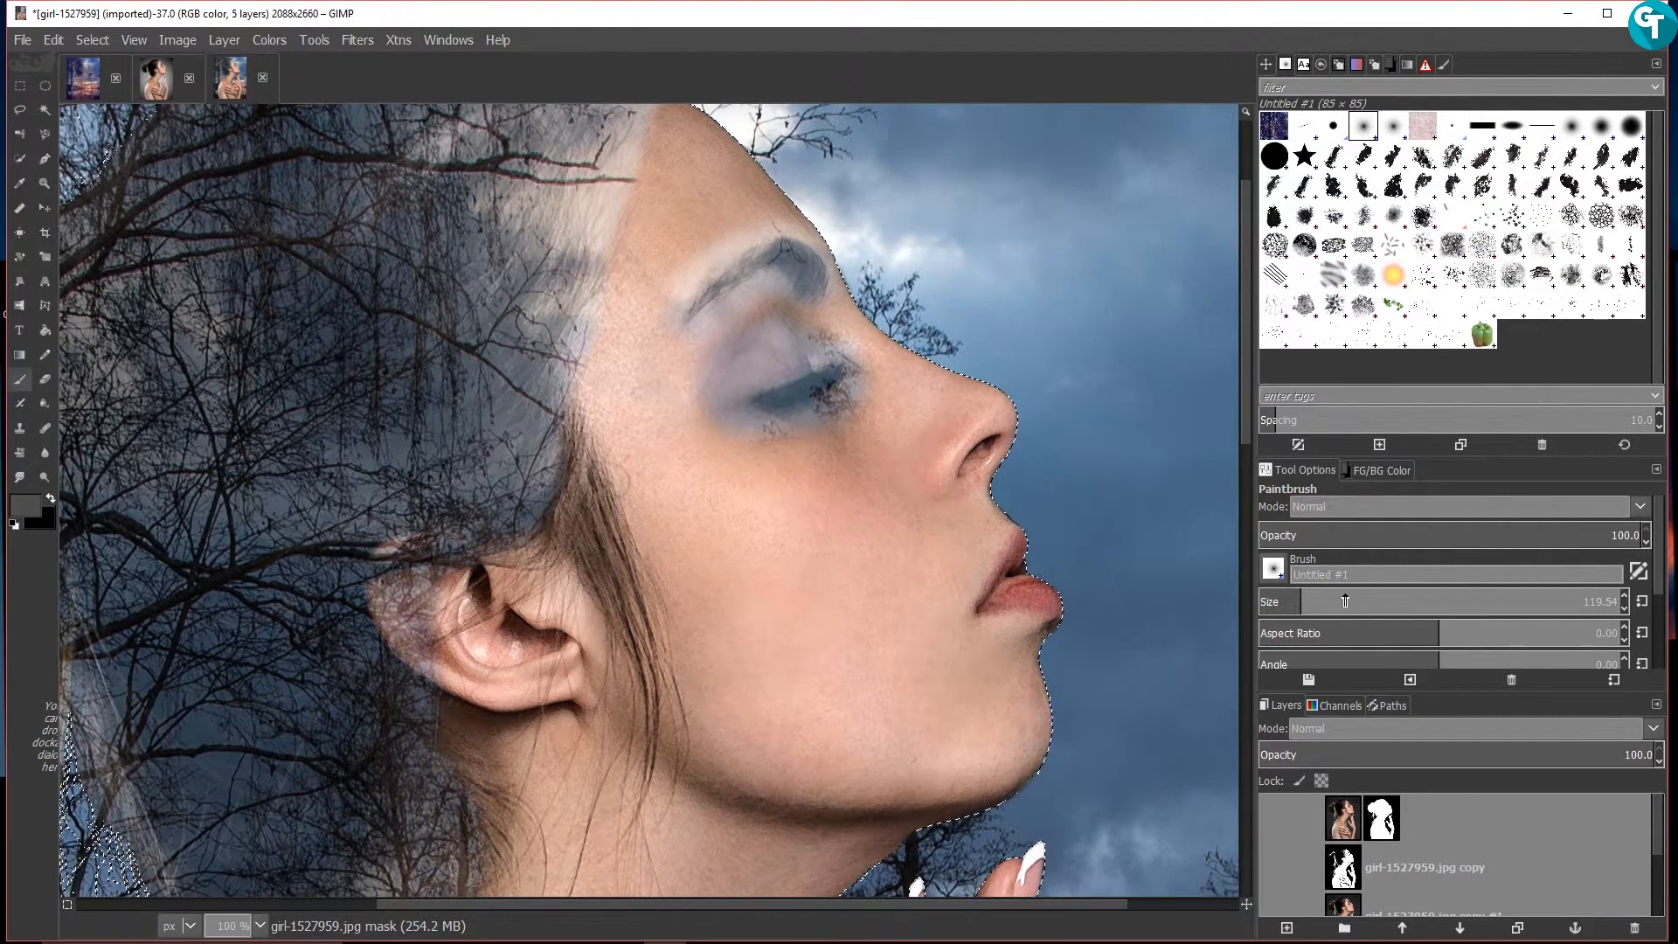
# Enlarge the brush to 325.13 and paint dark grey on the mask over the nose, lips, jaw, ear and neck
pyautogui.click(1376, 603)
pyautogui.moveTo(956, 541)
pyautogui.mouseDown()
pyautogui.moveTo(988, 747)
pyautogui.moveTo(1011, 545)
pyautogui.moveTo(1090, 720)
pyautogui.moveTo(998, 410)
pyautogui.moveTo(984, 534)
pyautogui.moveTo(912, 795)
pyautogui.moveTo(985, 776)
pyautogui.moveTo(935, 885)
pyautogui.moveTo(808, 733)
pyautogui.moveTo(681, 642)
pyautogui.moveTo(511, 737)
pyautogui.moveTo(558, 604)
pyautogui.moveTo(610, 583)
pyautogui.moveTo(575, 495)
pyautogui.moveTo(477, 726)
pyautogui.moveTo(303, 649)
pyautogui.moveTo(447, 593)
pyautogui.moveTo(428, 656)
pyautogui.moveTo(461, 624)
pyautogui.moveTo(408, 560)
pyautogui.moveTo(520, 596)
pyautogui.moveTo(512, 660)
pyautogui.moveTo(481, 603)
pyautogui.moveTo(451, 605)
pyautogui.moveTo(457, 697)
pyautogui.moveTo(558, 655)
pyautogui.moveTo(480, 583)
pyautogui.moveTo(560, 625)
pyautogui.mouseUp()
pyautogui.scroll(-2, 692, 660)
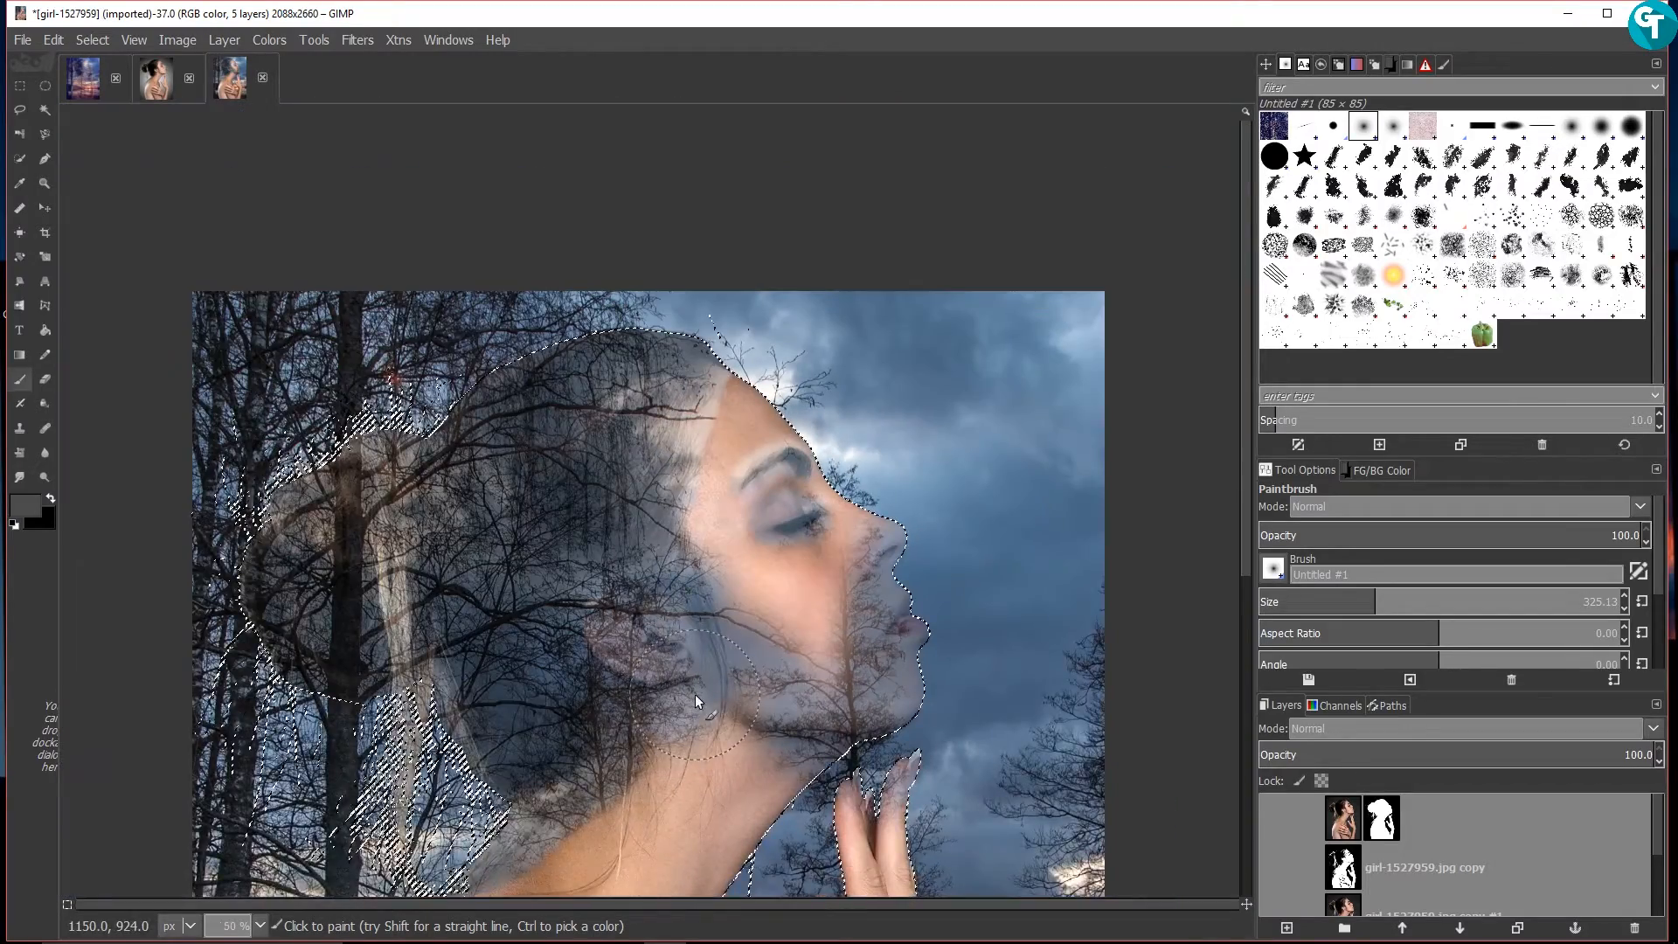
pyautogui.moveTo(694, 695); pyautogui.dragTo(625, 414)
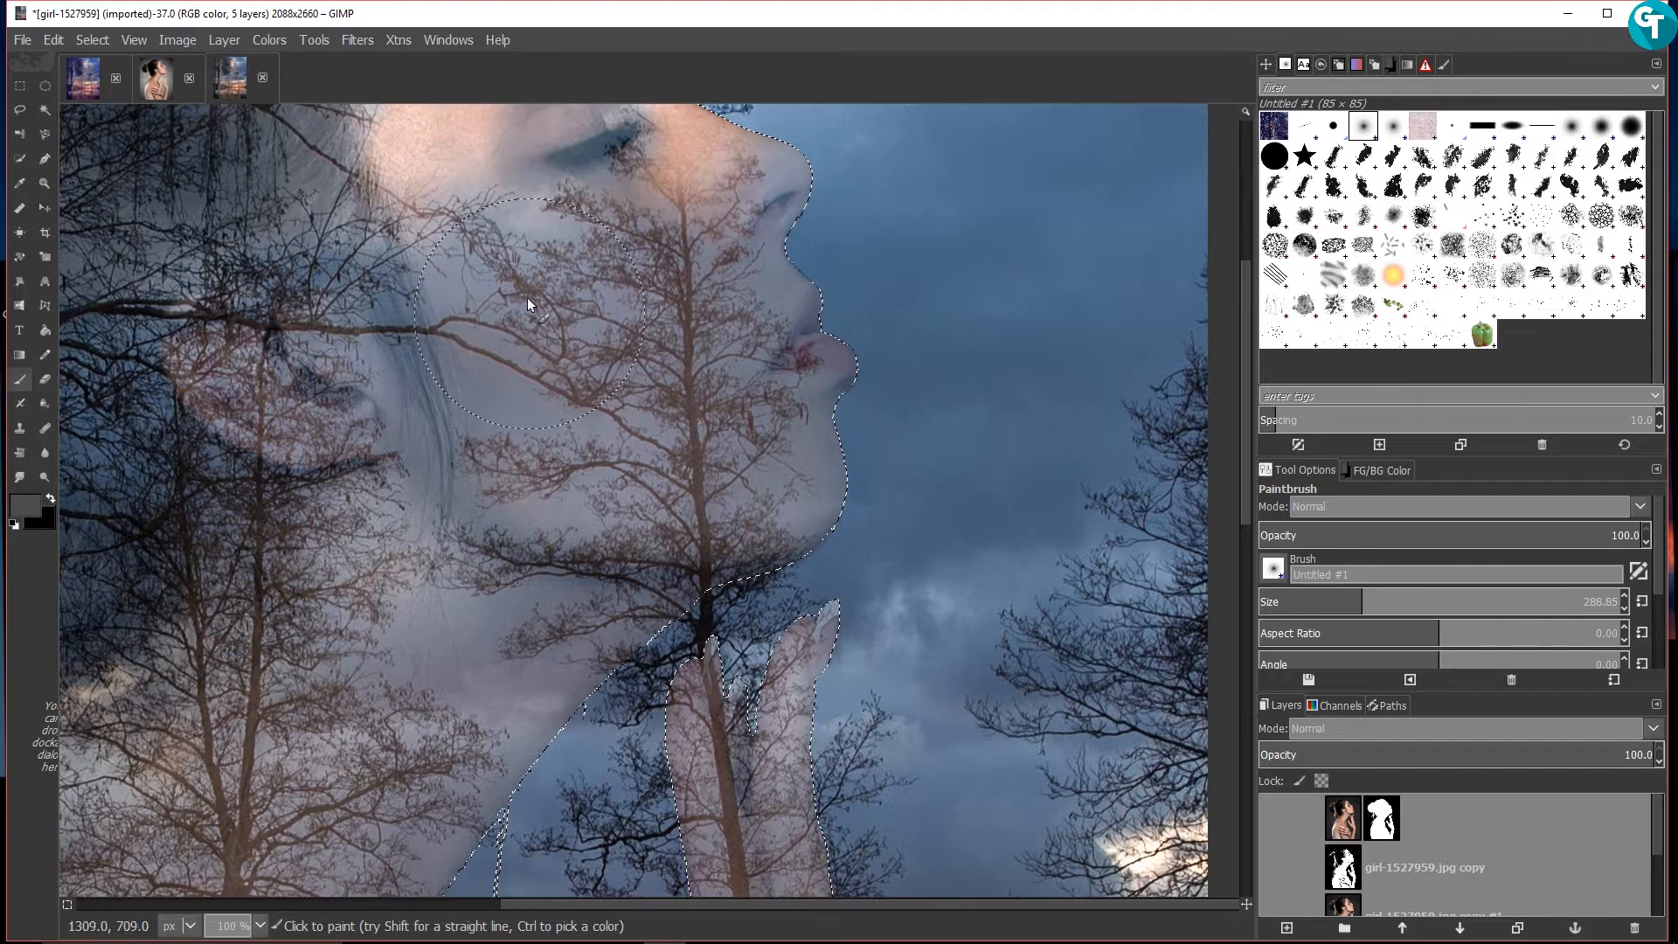
# Paint the remaining face and body on the mask with dark grey, using brush size 288.85 on the face, and clear the selection
pyautogui.moveTo(638, 270)
pyautogui.mouseDown()
pyautogui.moveTo(730, 219)
pyautogui.moveTo(709, 189)
pyautogui.moveTo(686, 203)
pyautogui.moveTo(687, 165)
pyautogui.mouseUp()
pyautogui.moveTo(688, 307); pyautogui.dragTo(522, 485)
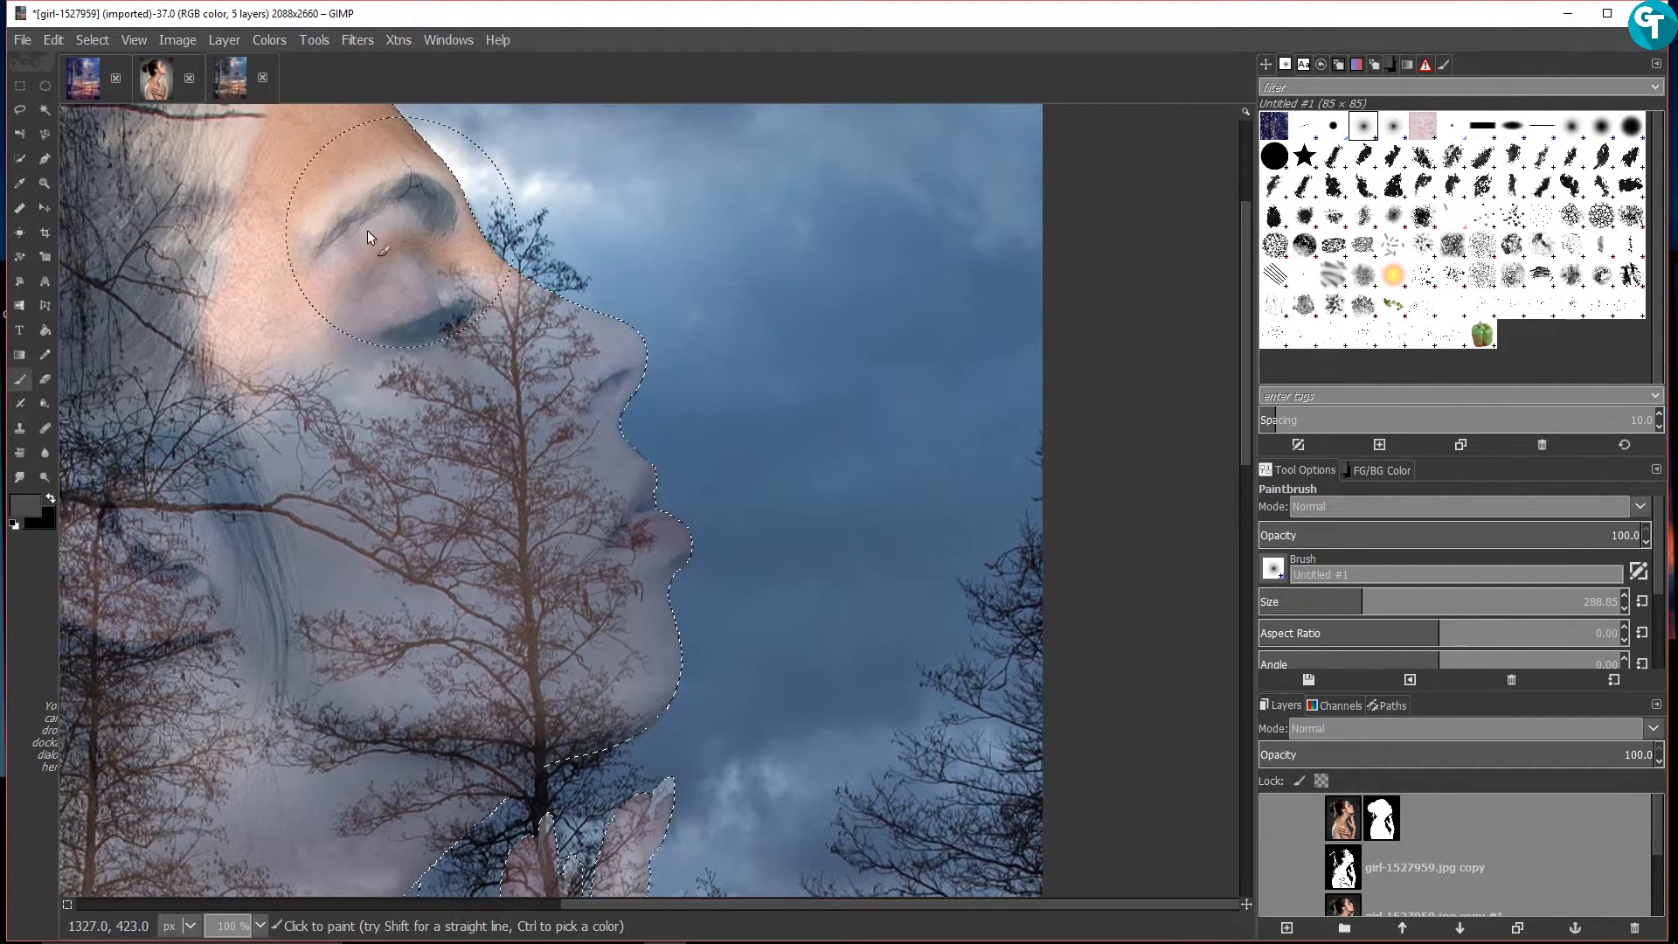
pyautogui.moveTo(236, 223)
pyautogui.mouseDown()
pyautogui.moveTo(220, 299)
pyautogui.moveTo(264, 412)
pyautogui.mouseUp()
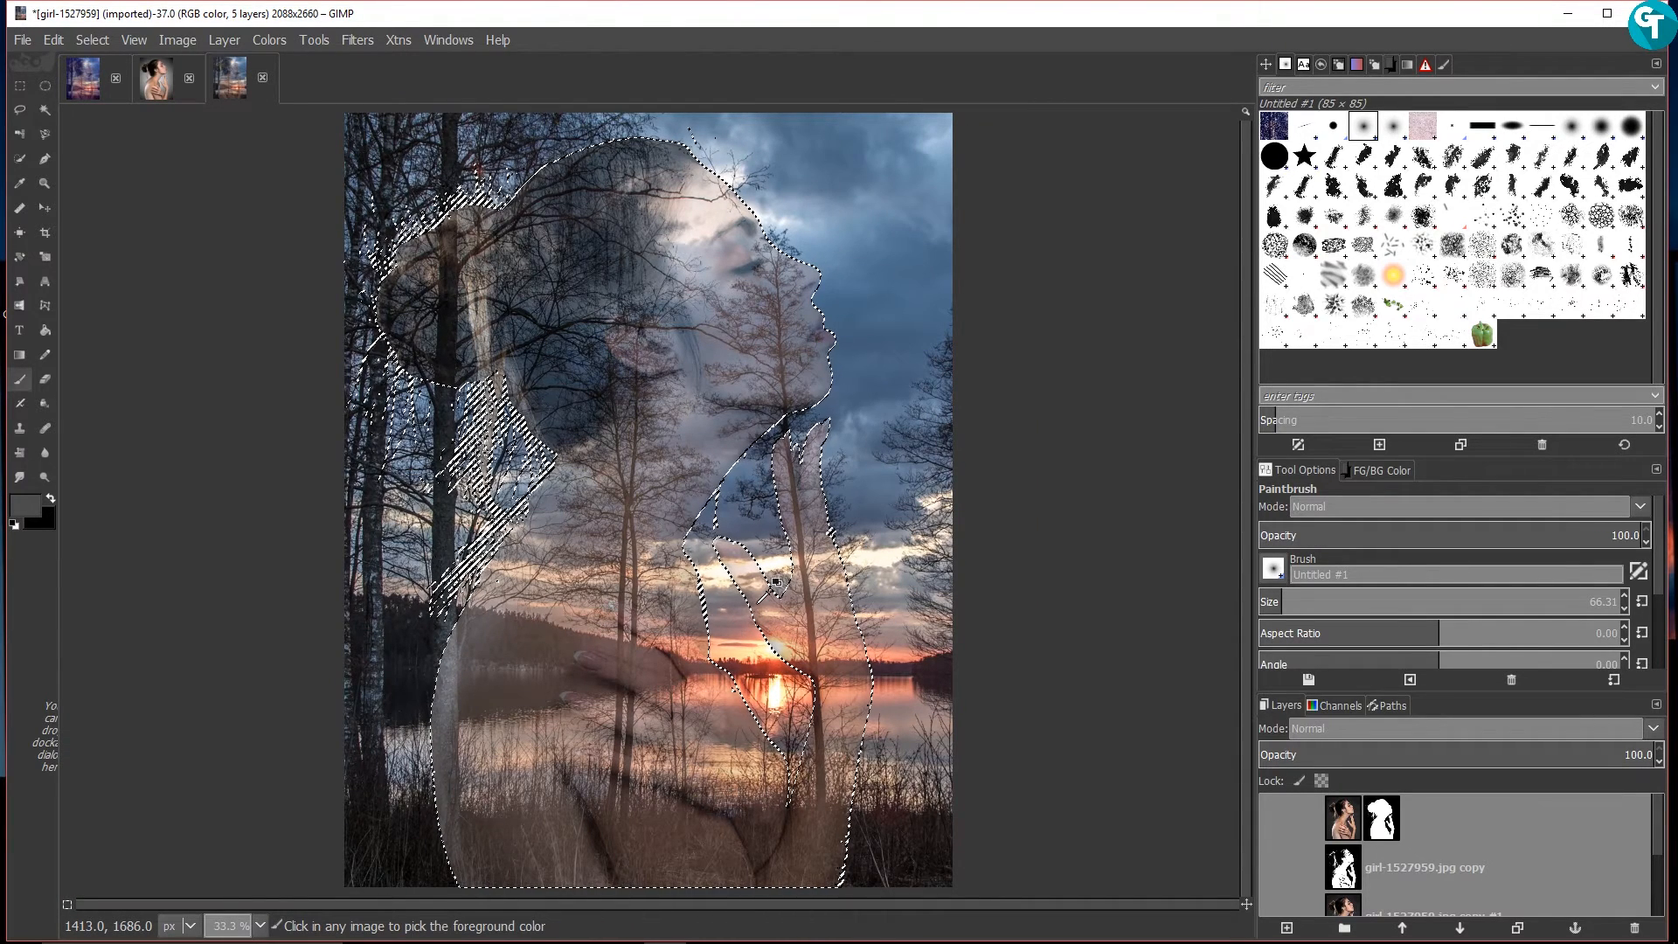
pyautogui.hotkey('ctrl', 'shift', 'a')
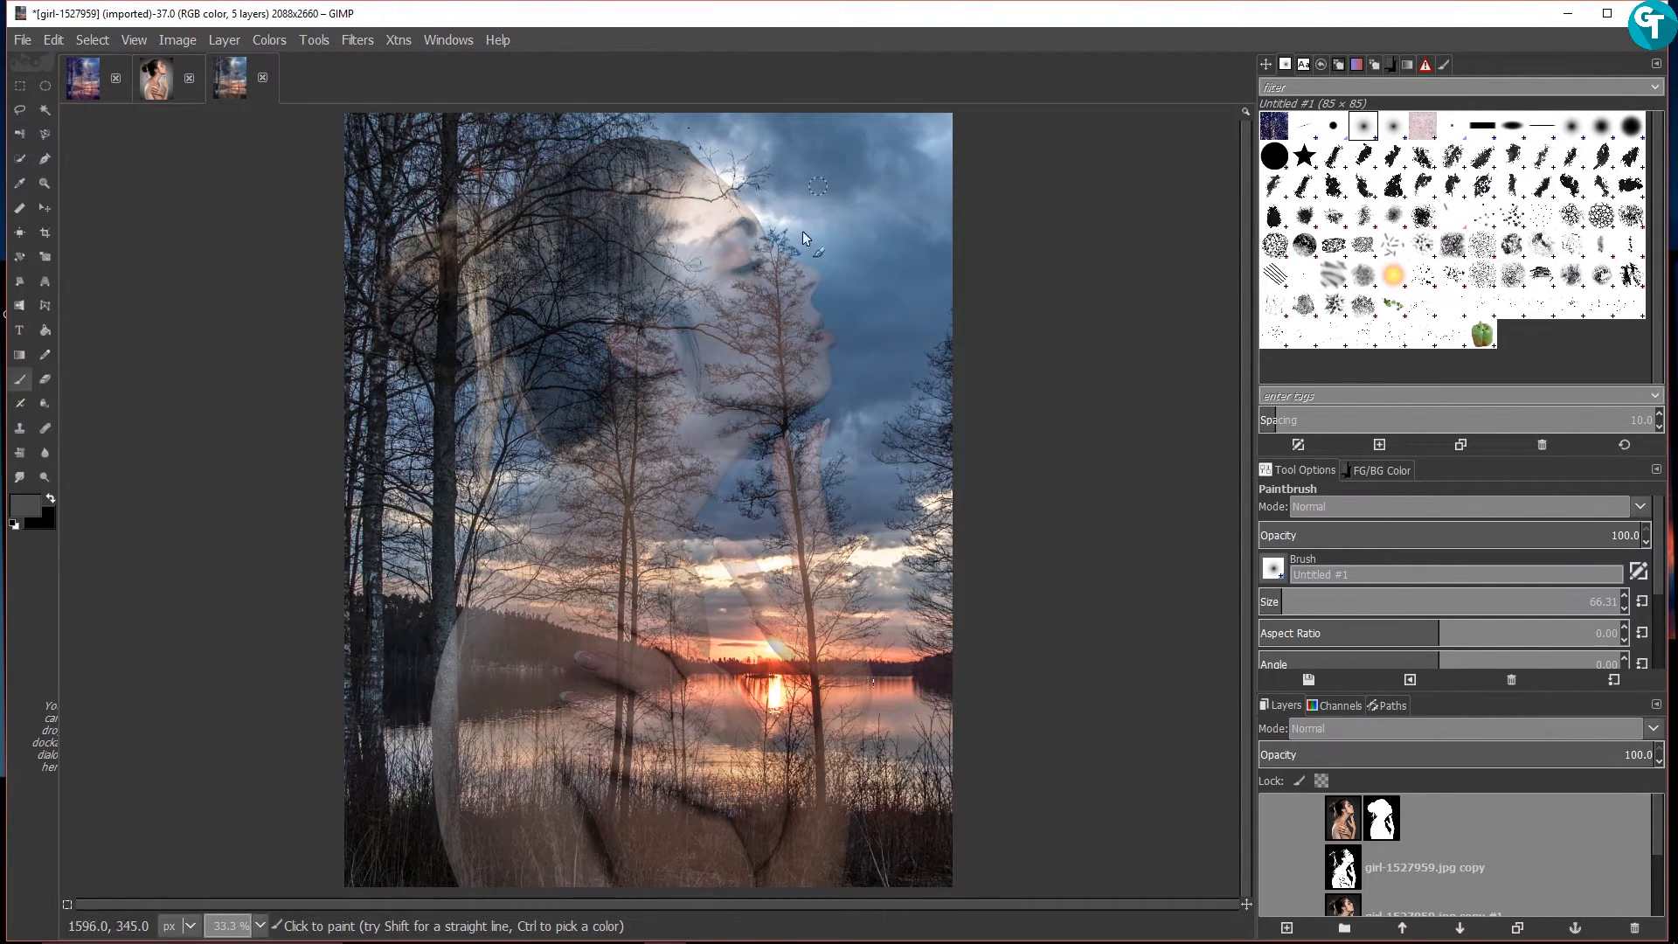
# Examine the blend of the girl and the lake scenery at different zoom levels
pyautogui.scroll(-2, 795, 244)
pyautogui.scroll(1, 764, 390)
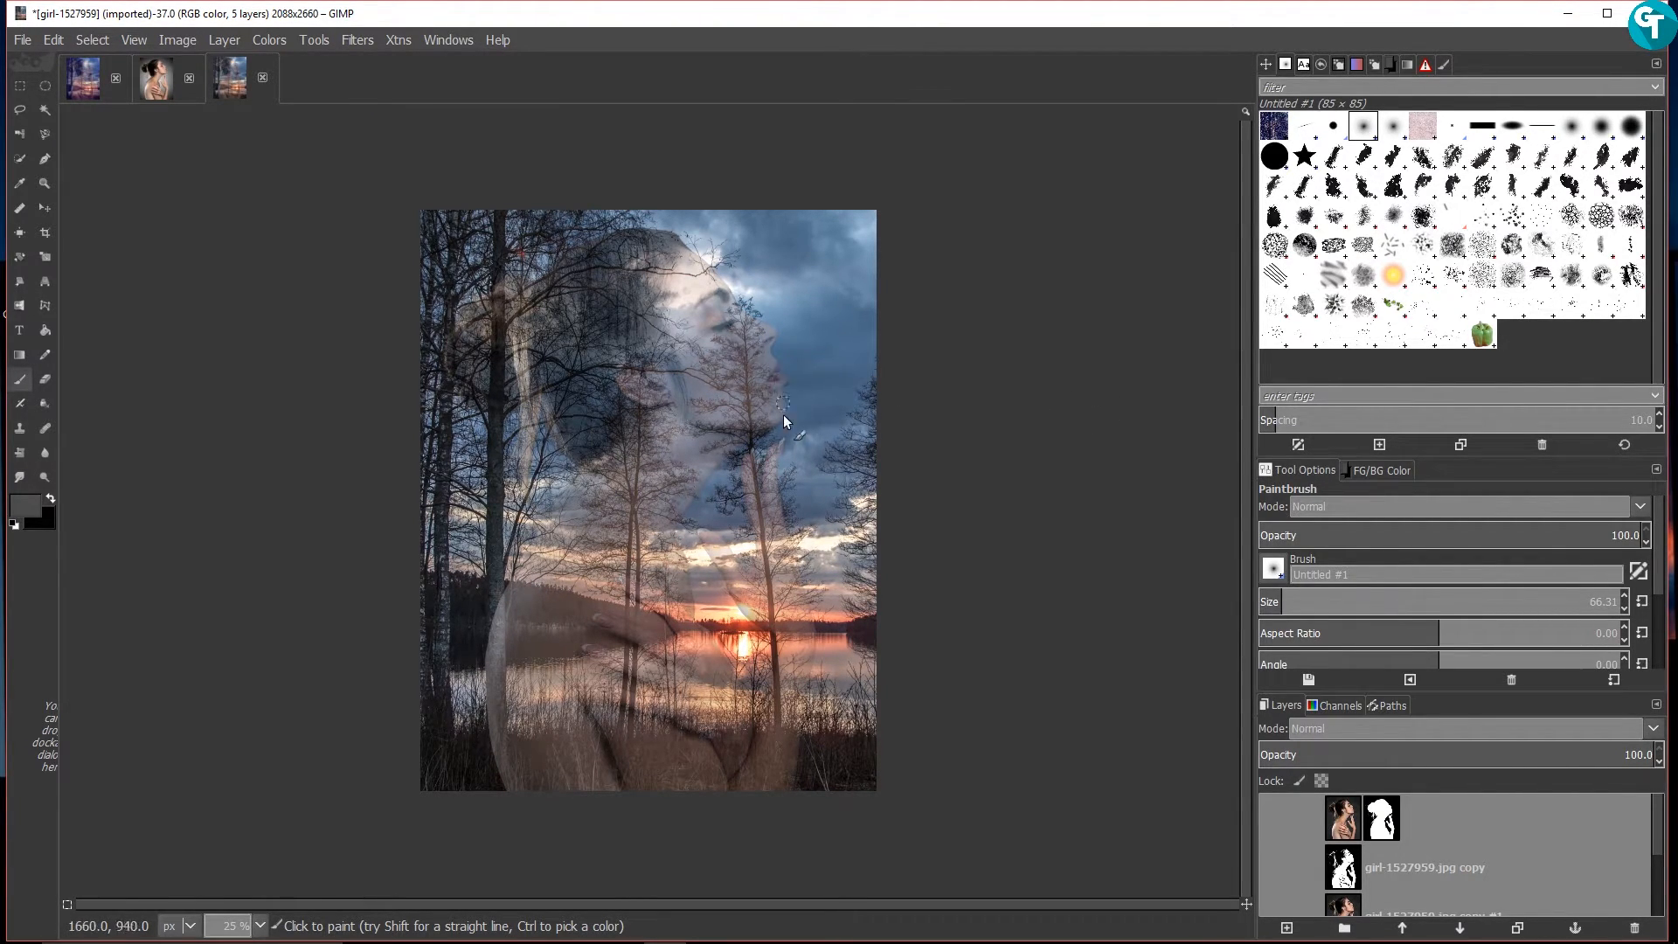
pyautogui.scroll(1, 783, 417)
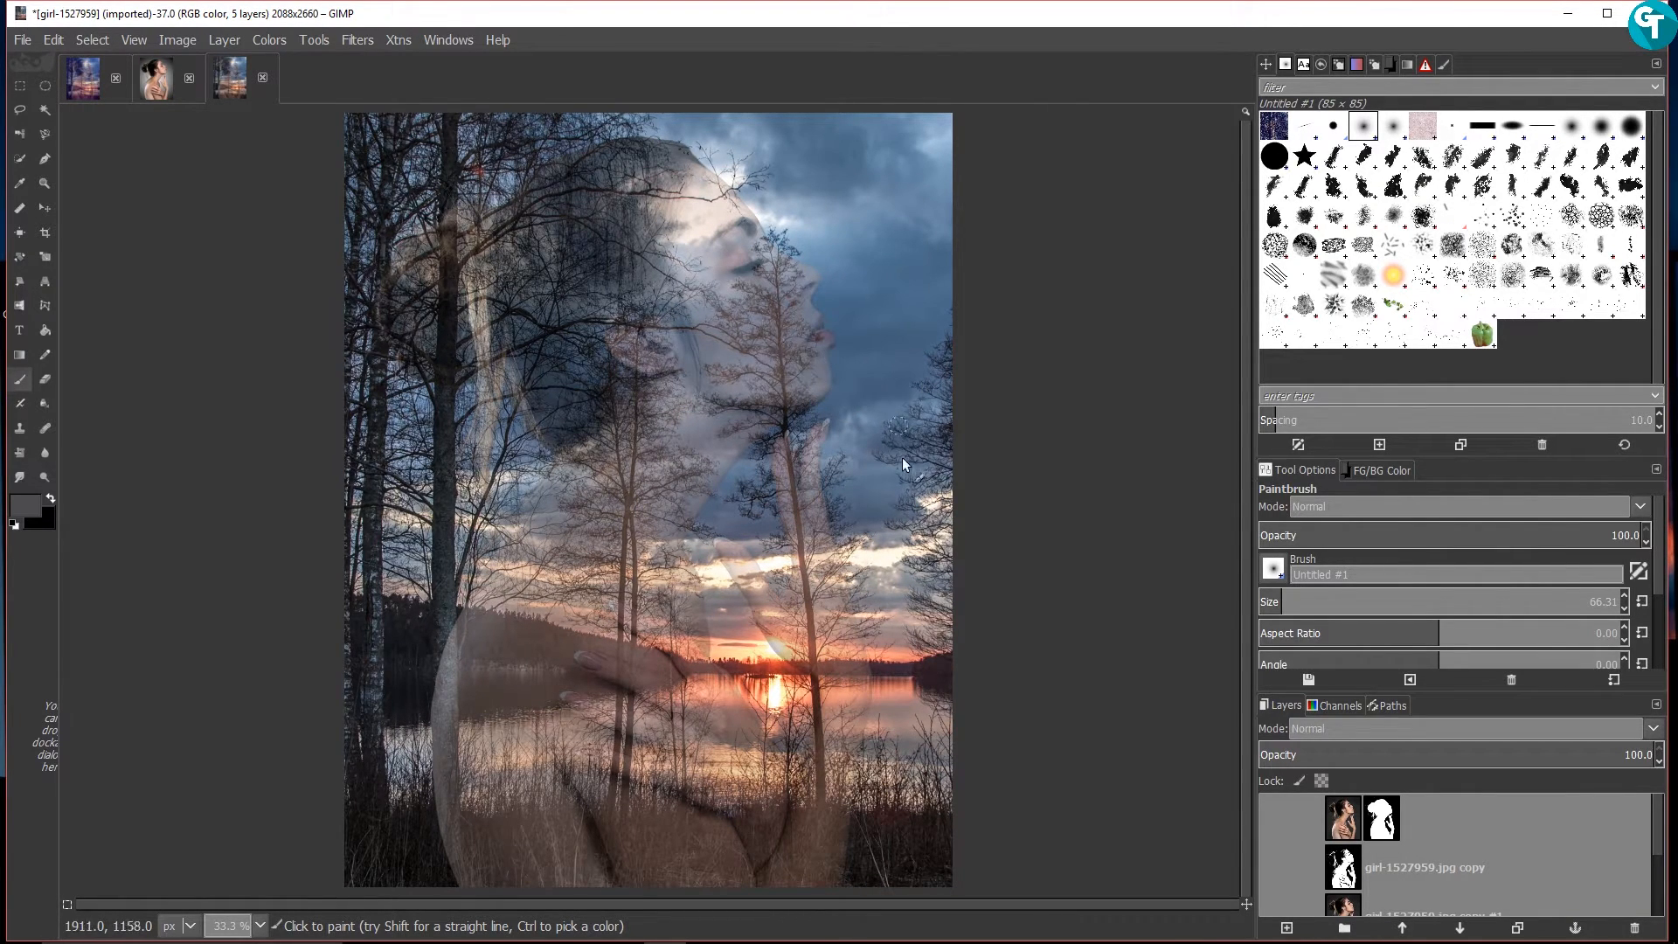
pyautogui.scroll(1, 671, 319)
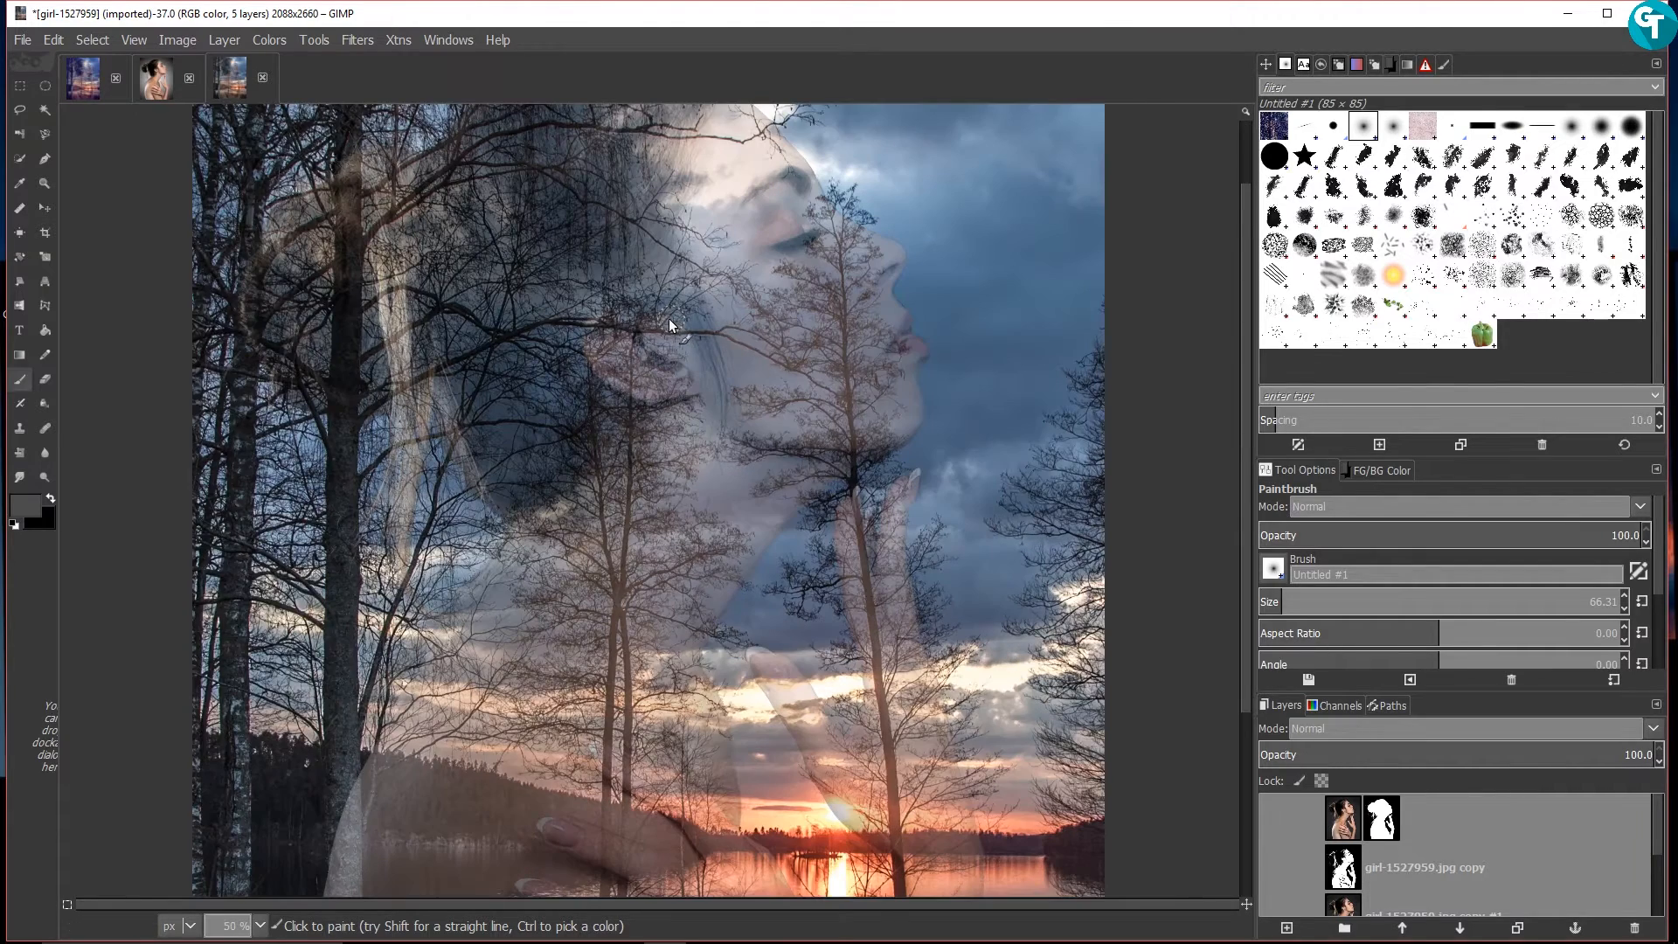
pyautogui.scroll(-1, 663, 311)
pyautogui.scroll(-2, 663, 311)
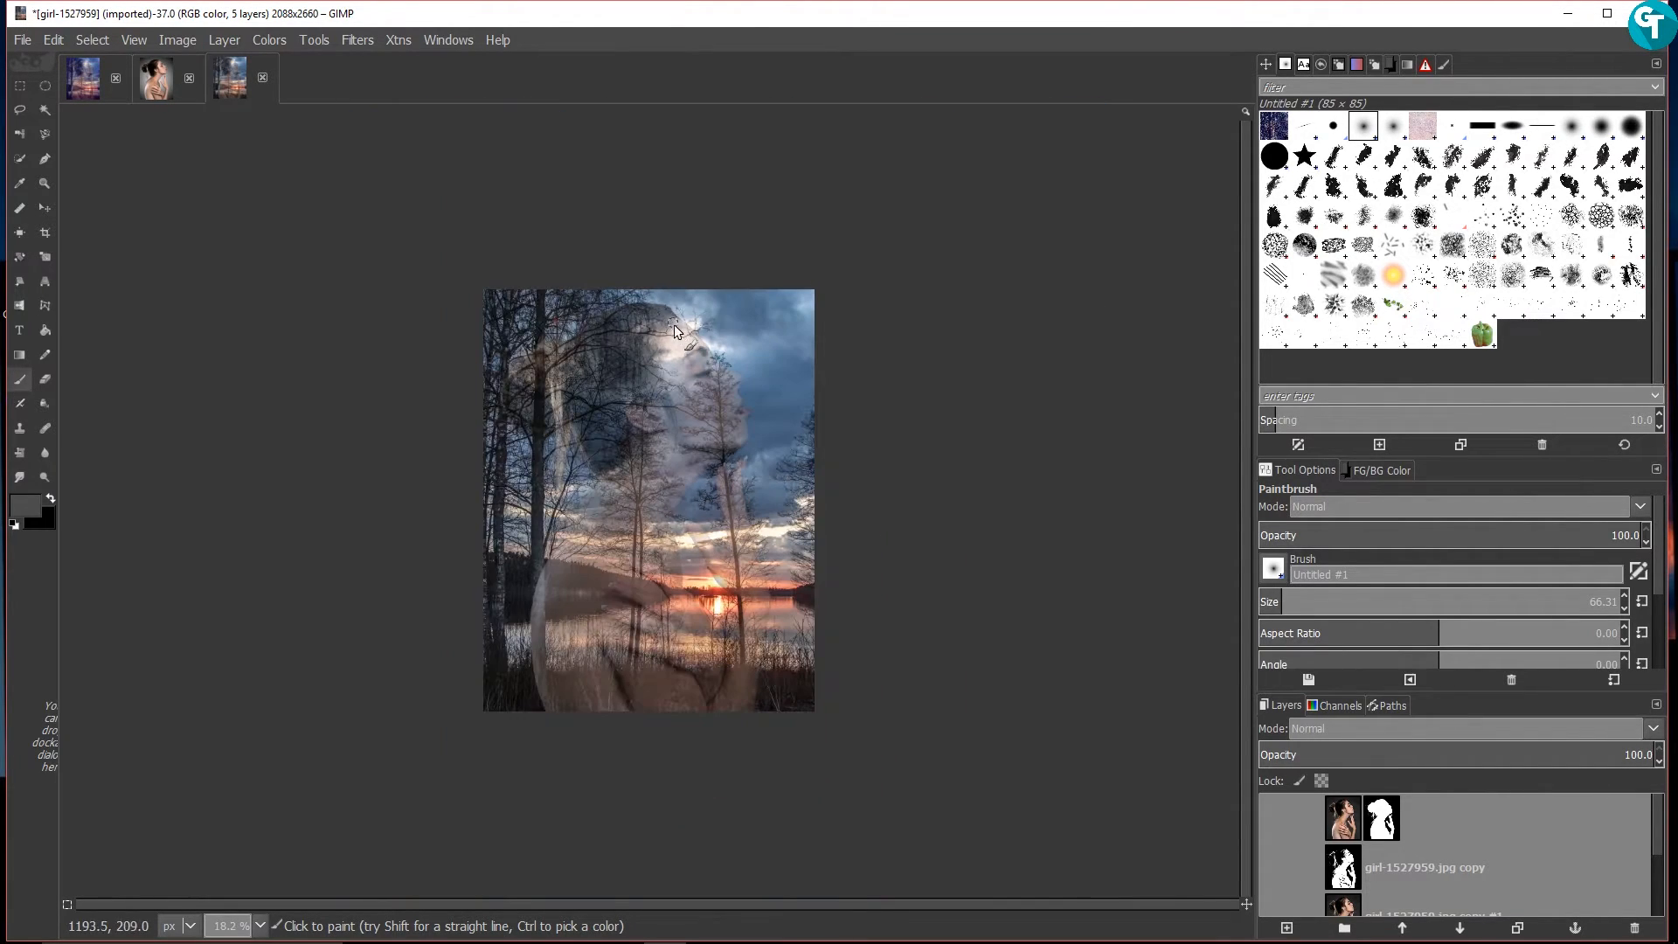
pyautogui.scroll(1, 691, 345)
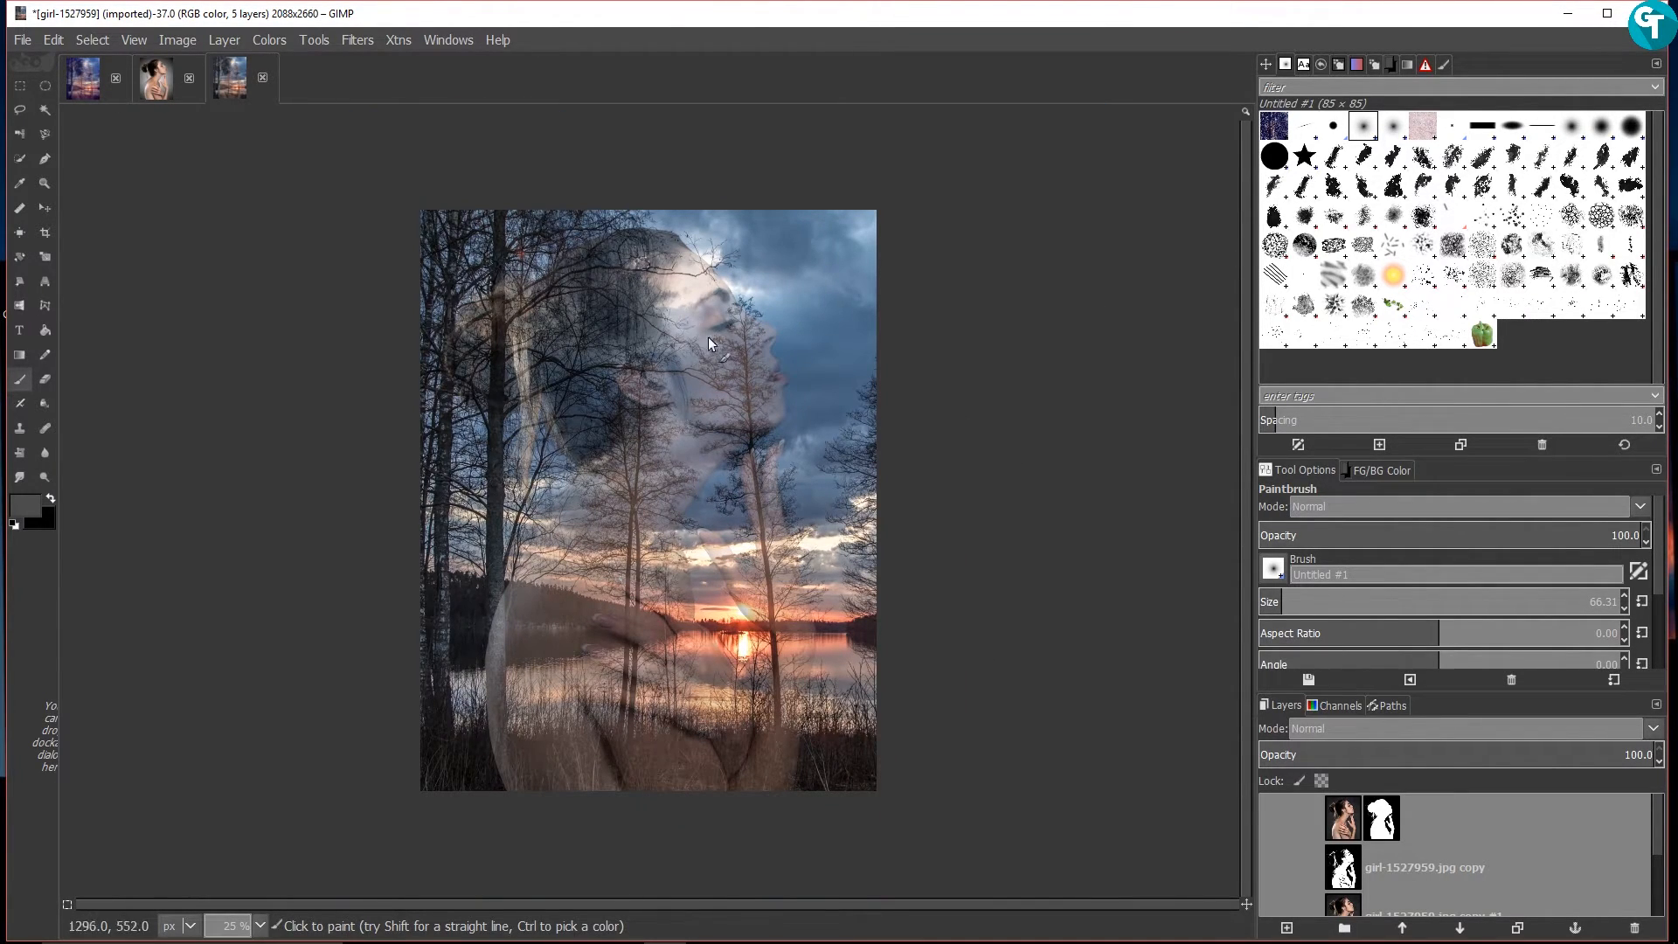
pyautogui.scroll(-1, 711, 349)
# Duplicate the masked girl-1527959.jpg layer to strengthen the girl's figure
pyautogui.scroll(-2, 1404, 847)
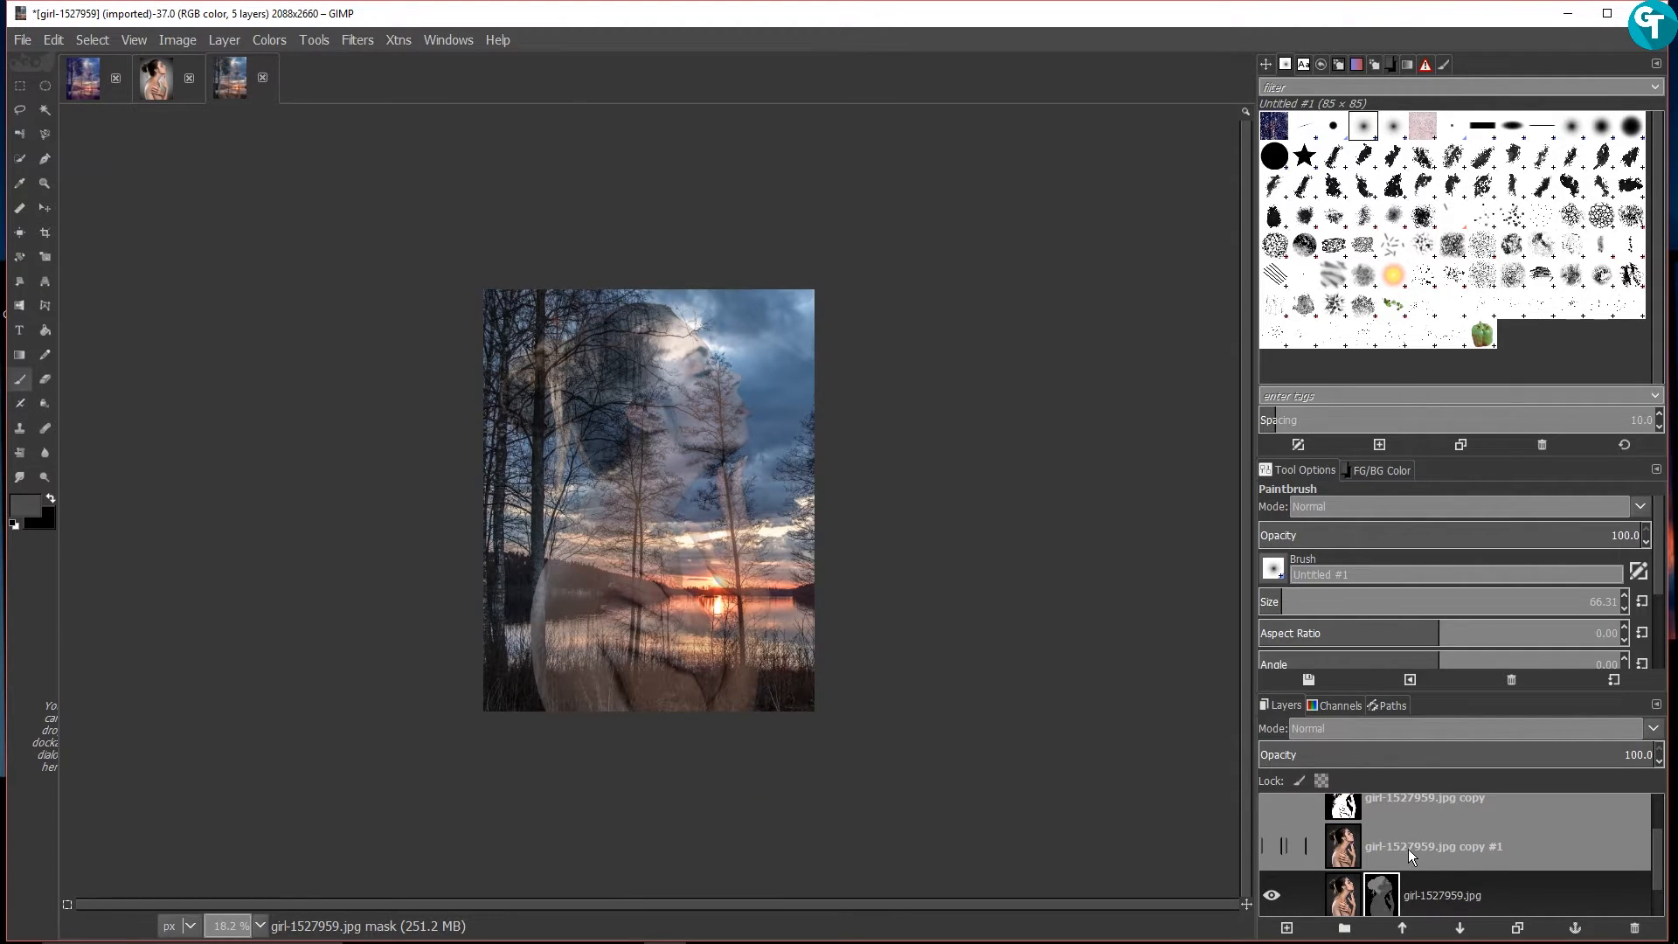
pyautogui.click(1517, 928)
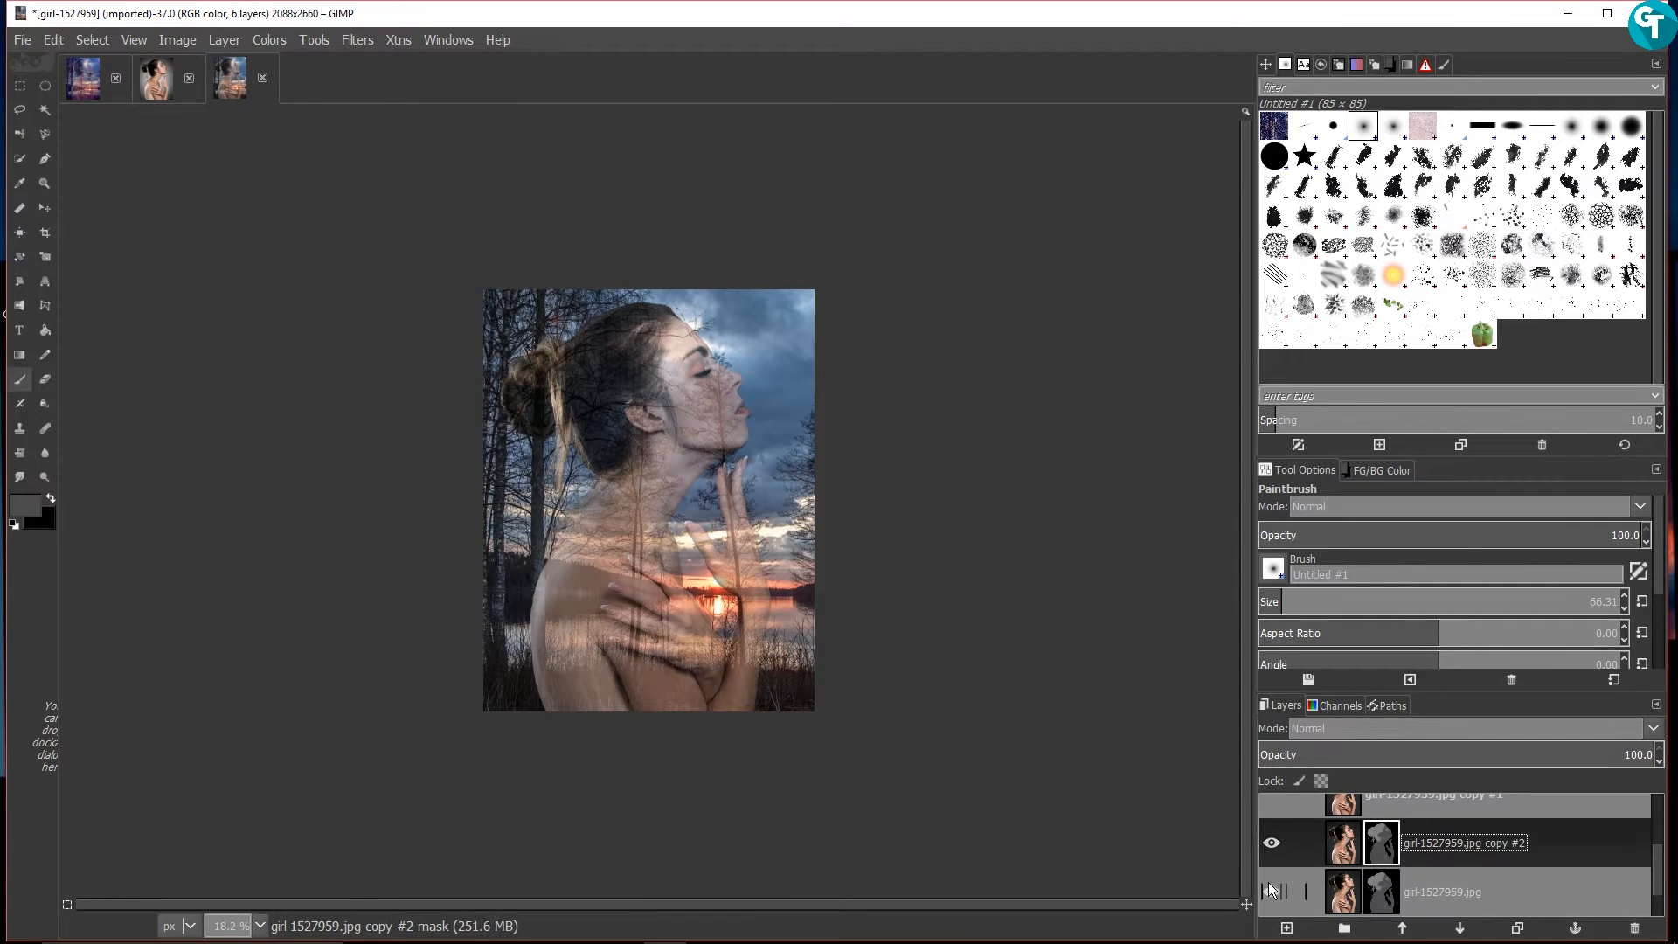
# Hide the girl-1527959.jpg copy #2 layer and gather the unused girl copies and masked layer in a new, collapsed layer group
pyautogui.click(1272, 844)
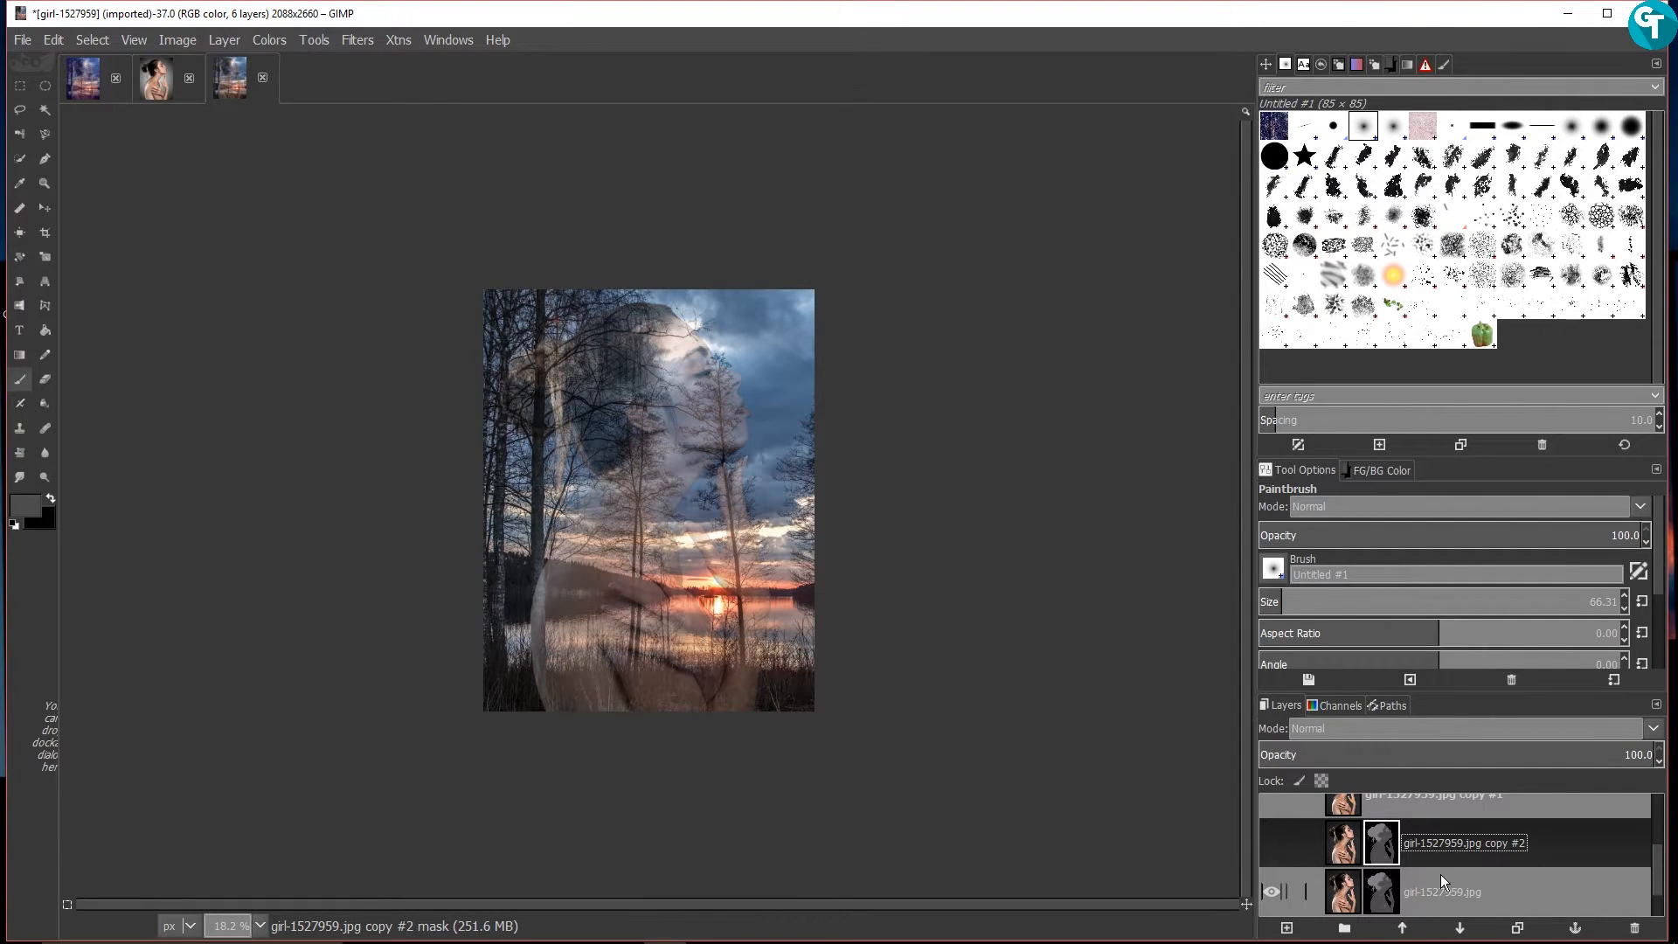
pyautogui.scroll(1, 1476, 870)
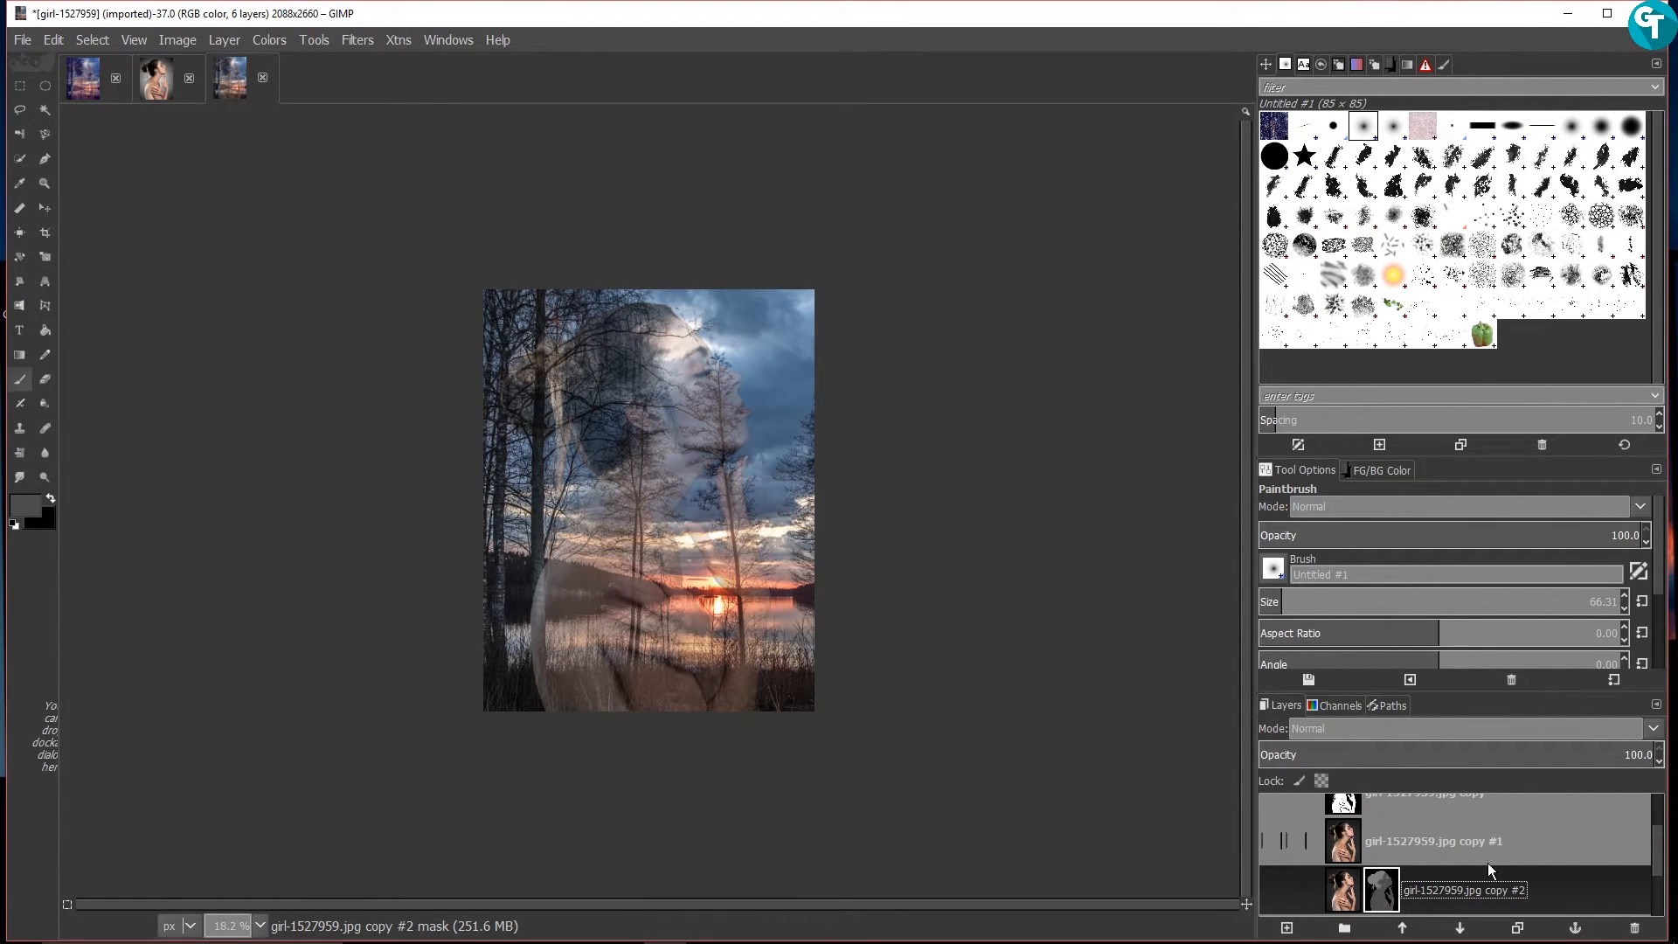
pyautogui.scroll(2, 1489, 863)
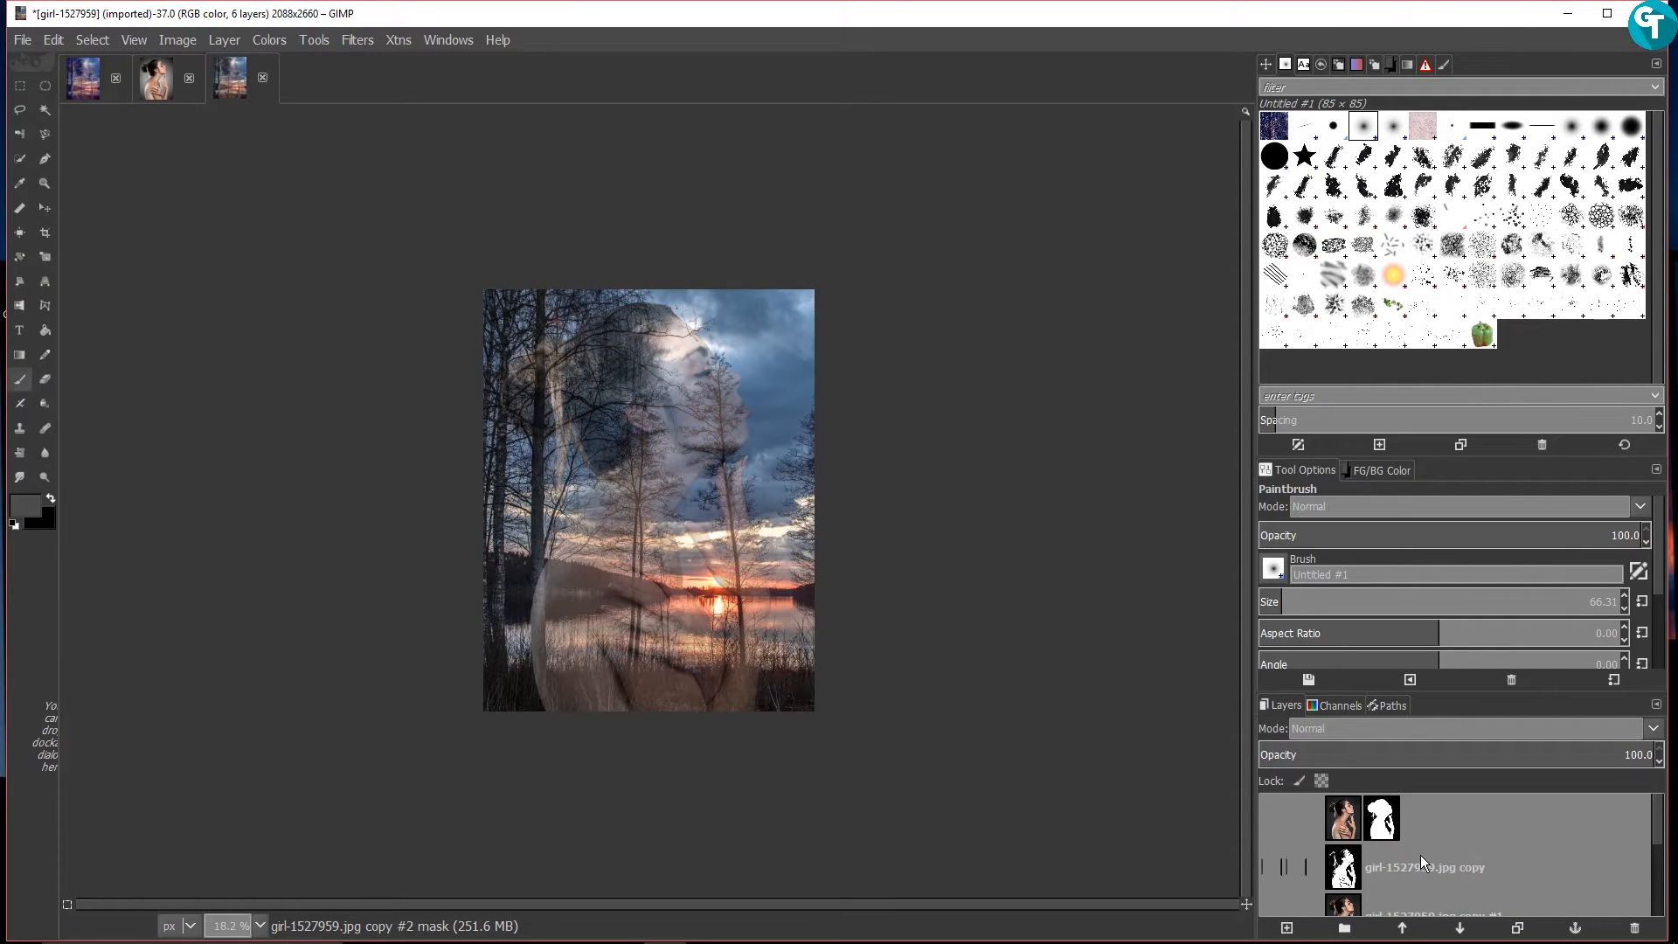
pyautogui.click(1456, 820)
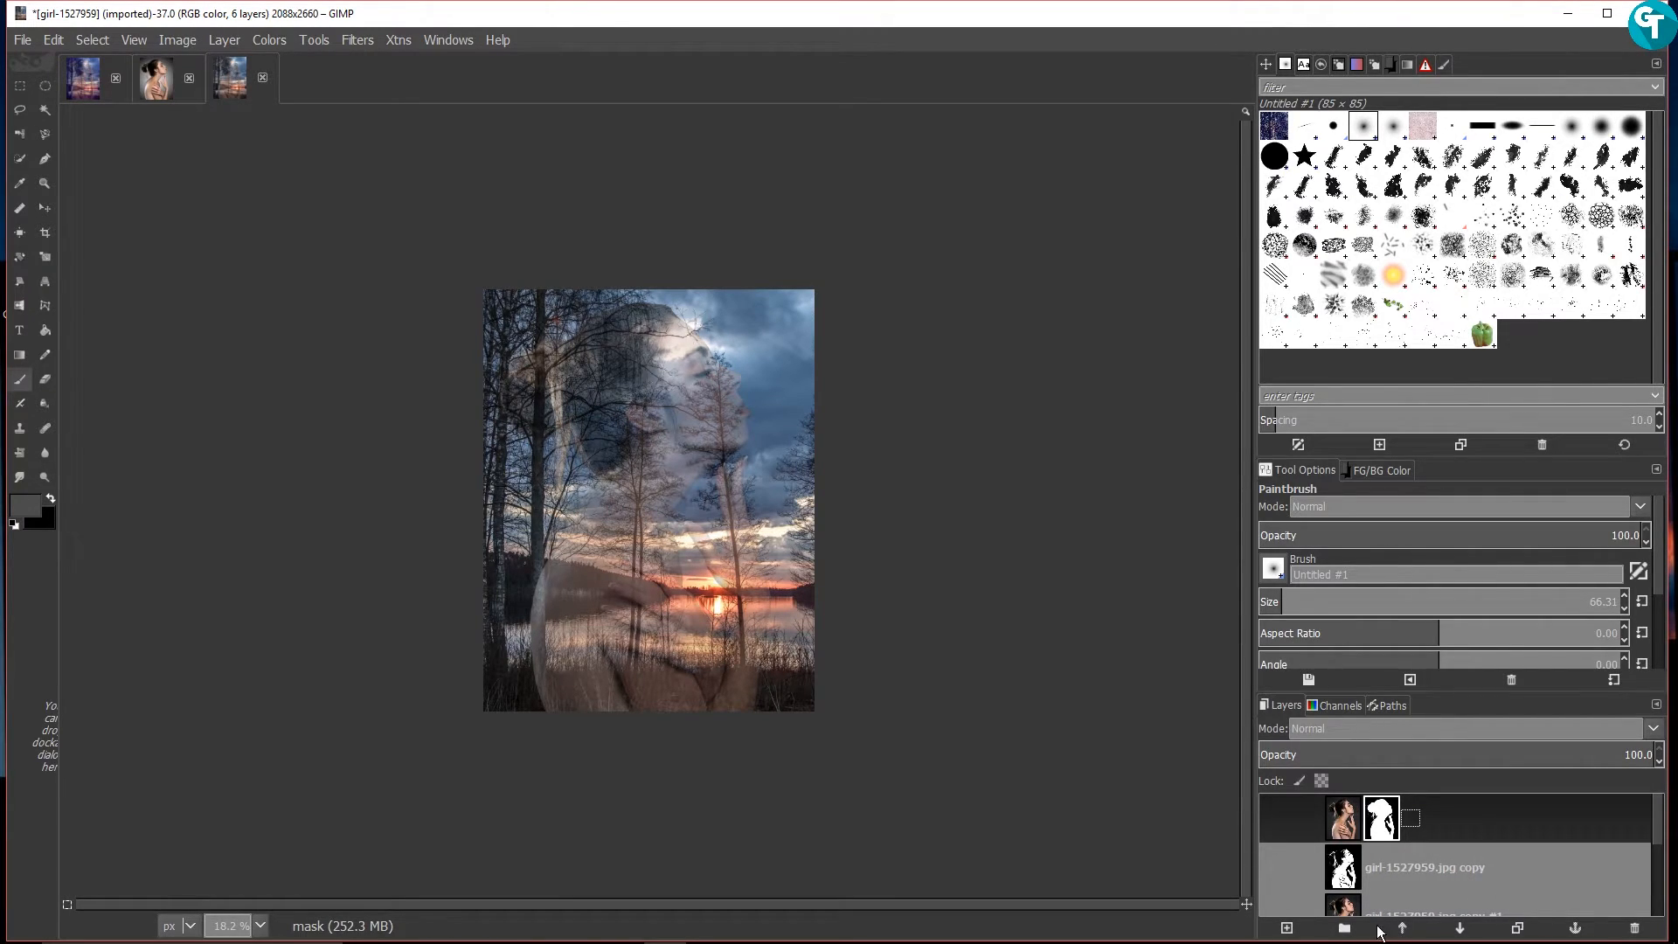
pyautogui.click(1344, 927)
pyautogui.moveTo(1456, 872); pyautogui.dragTo(1435, 835)
pyautogui.scroll(-3, 1423, 862)
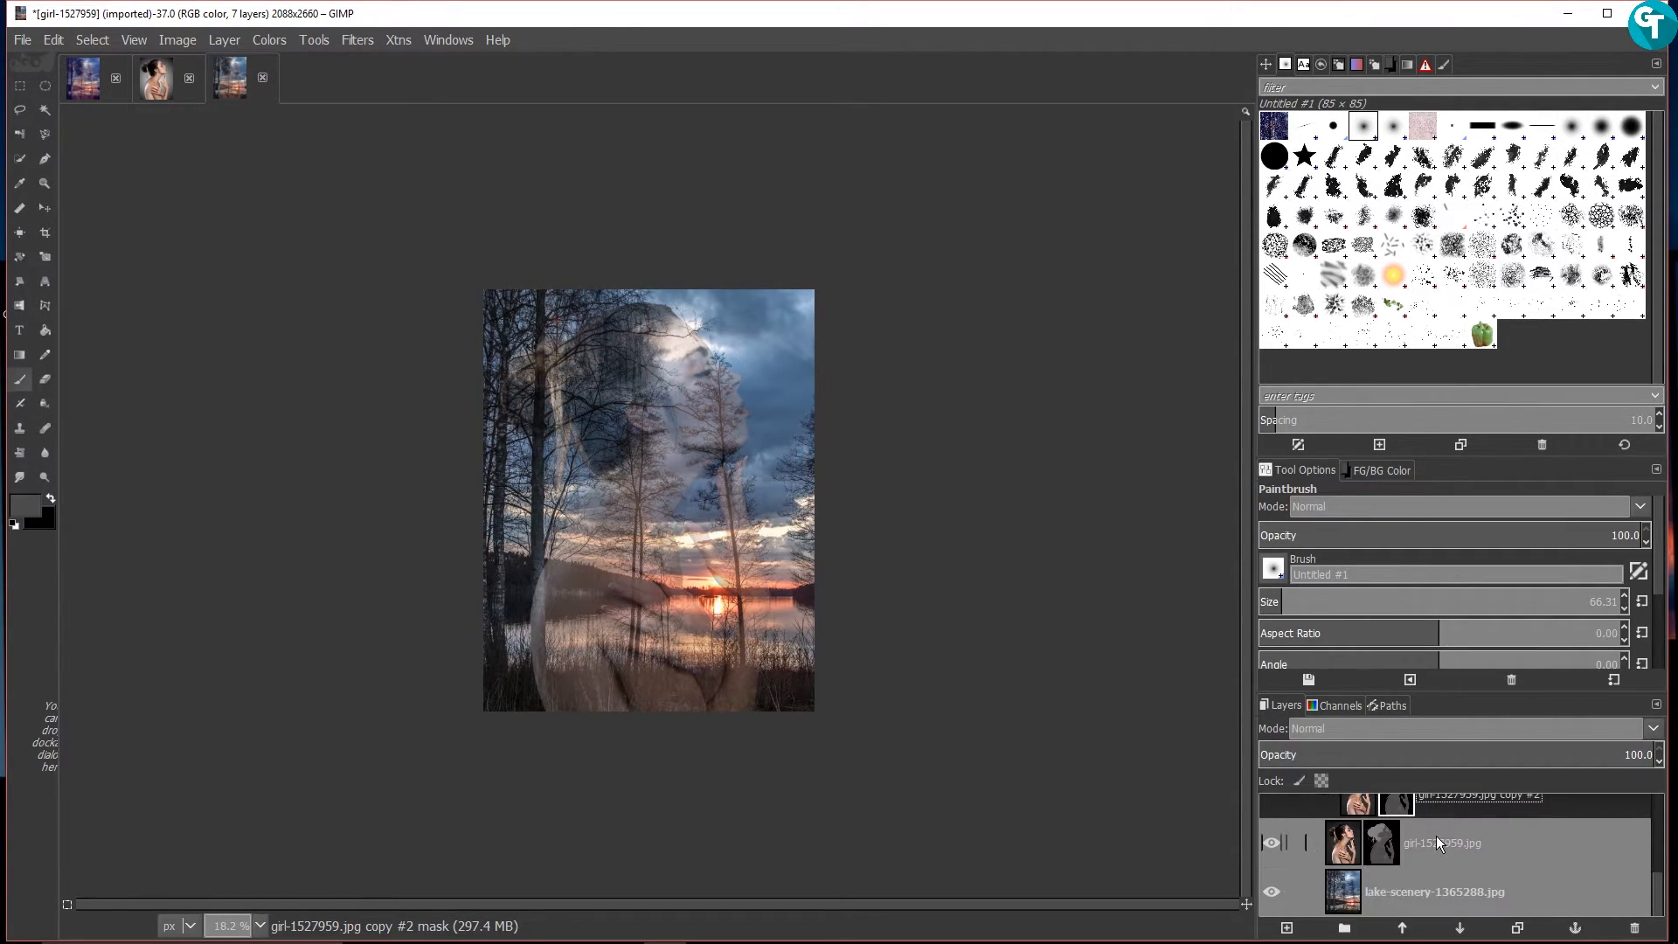
pyautogui.scroll(5, 1435, 835)
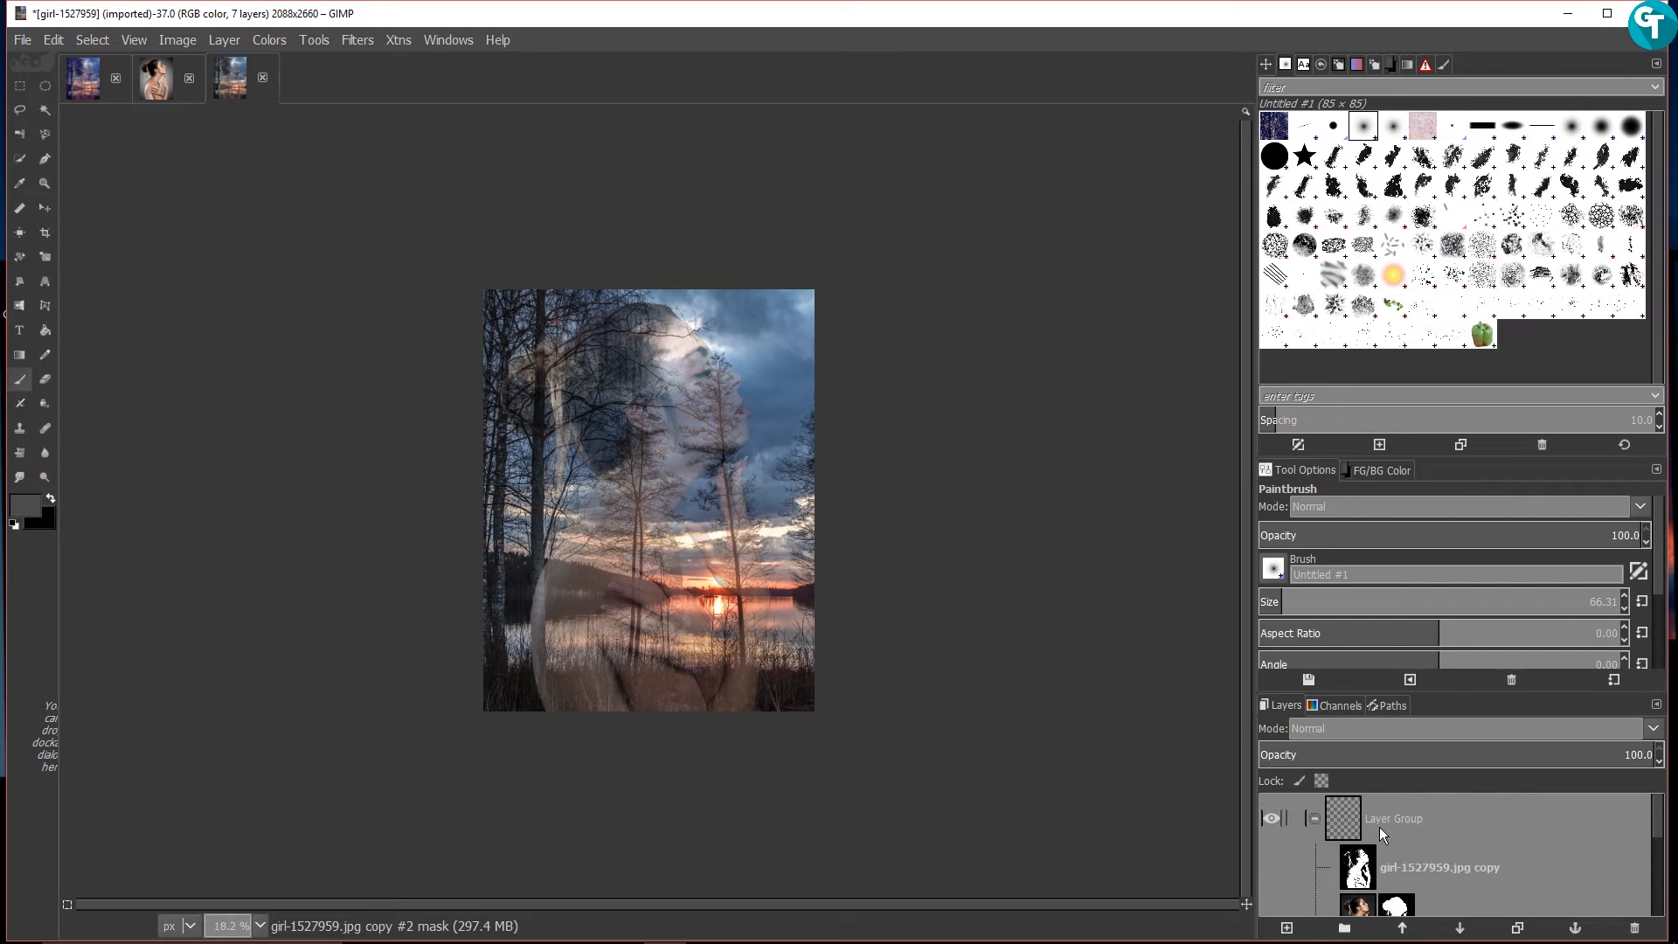
pyautogui.click(1315, 819)
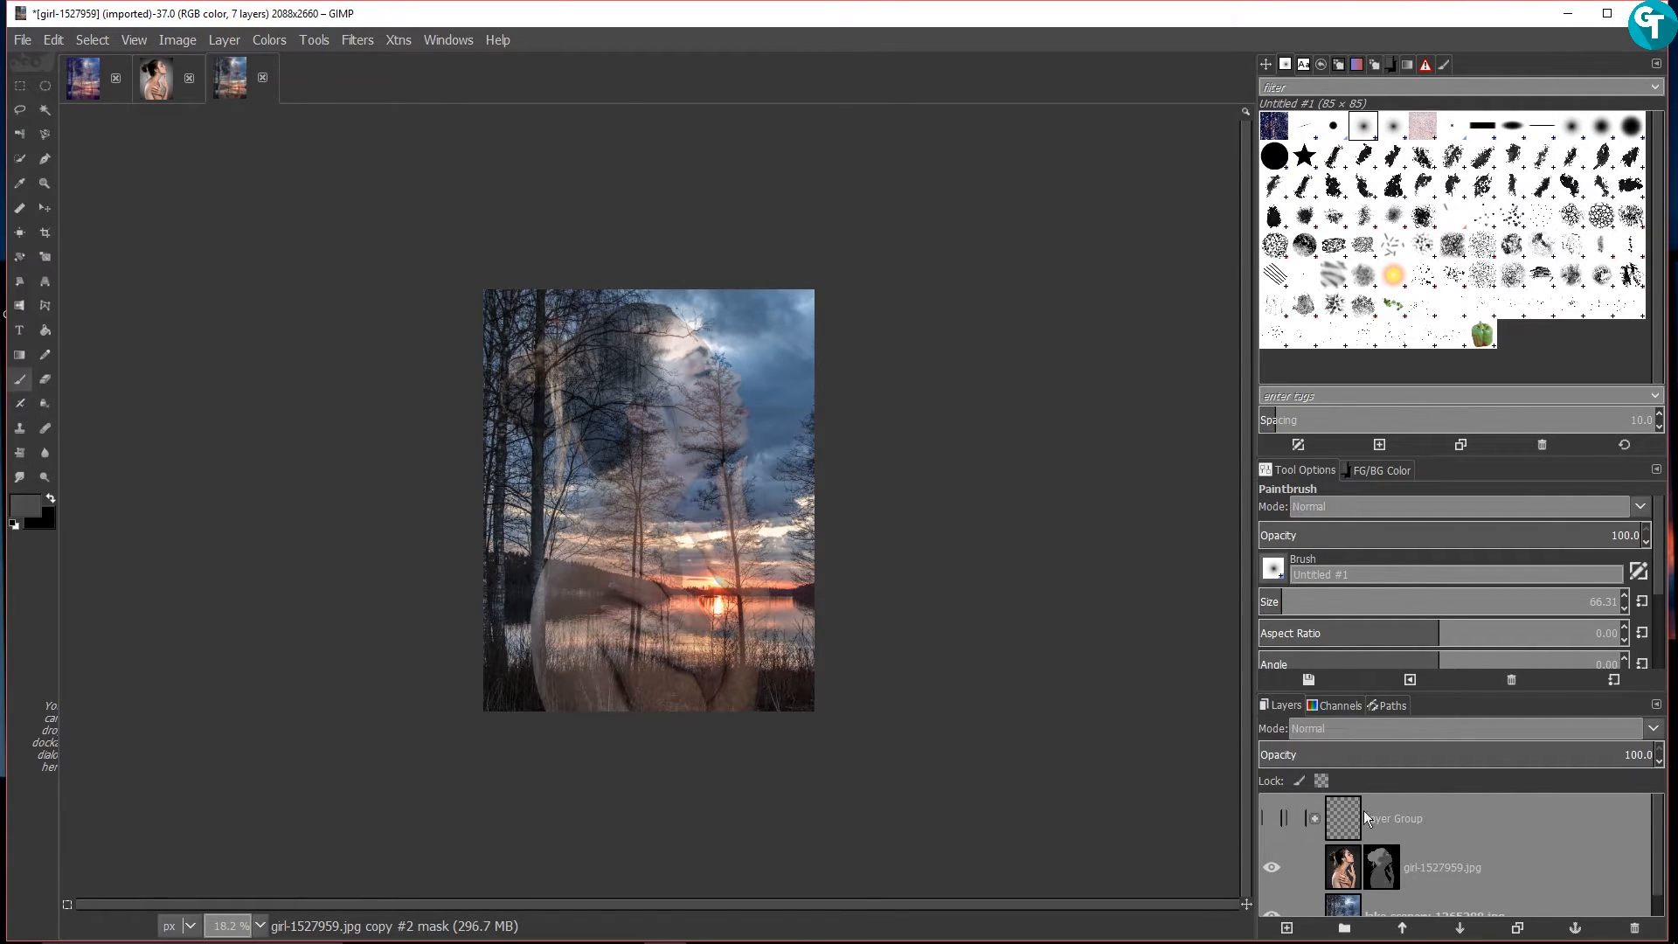
# Apply the layer mask of the girl-1527959.jpg layer
pyautogui.scroll(-1, 1378, 809)
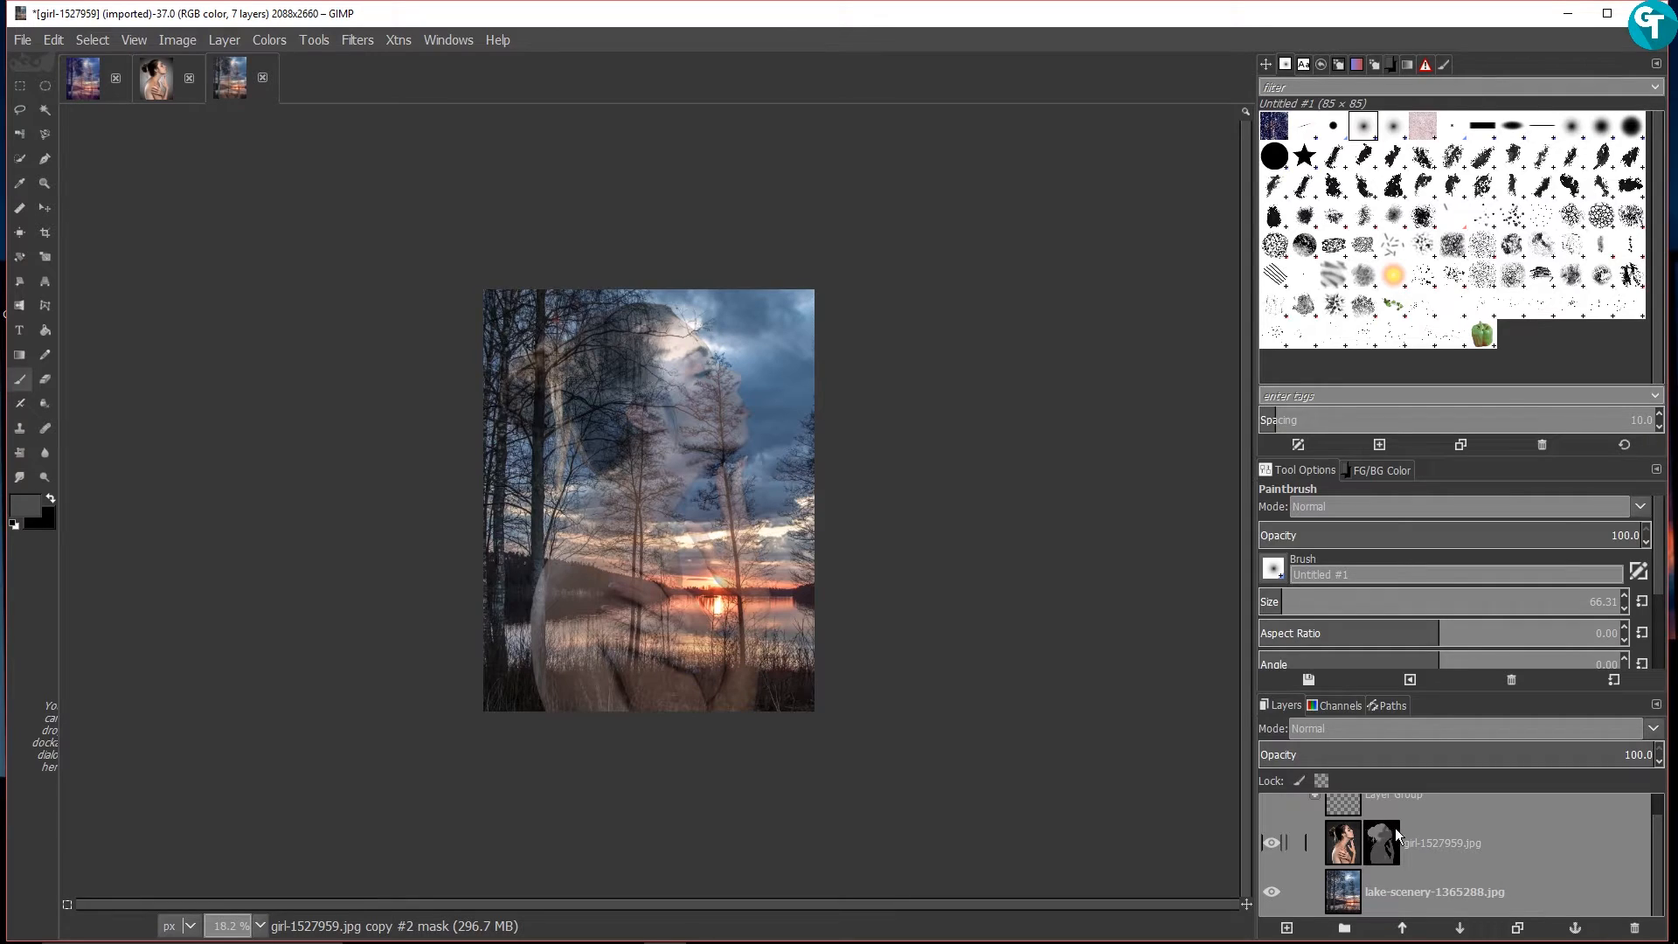
pyautogui.click(1386, 837)
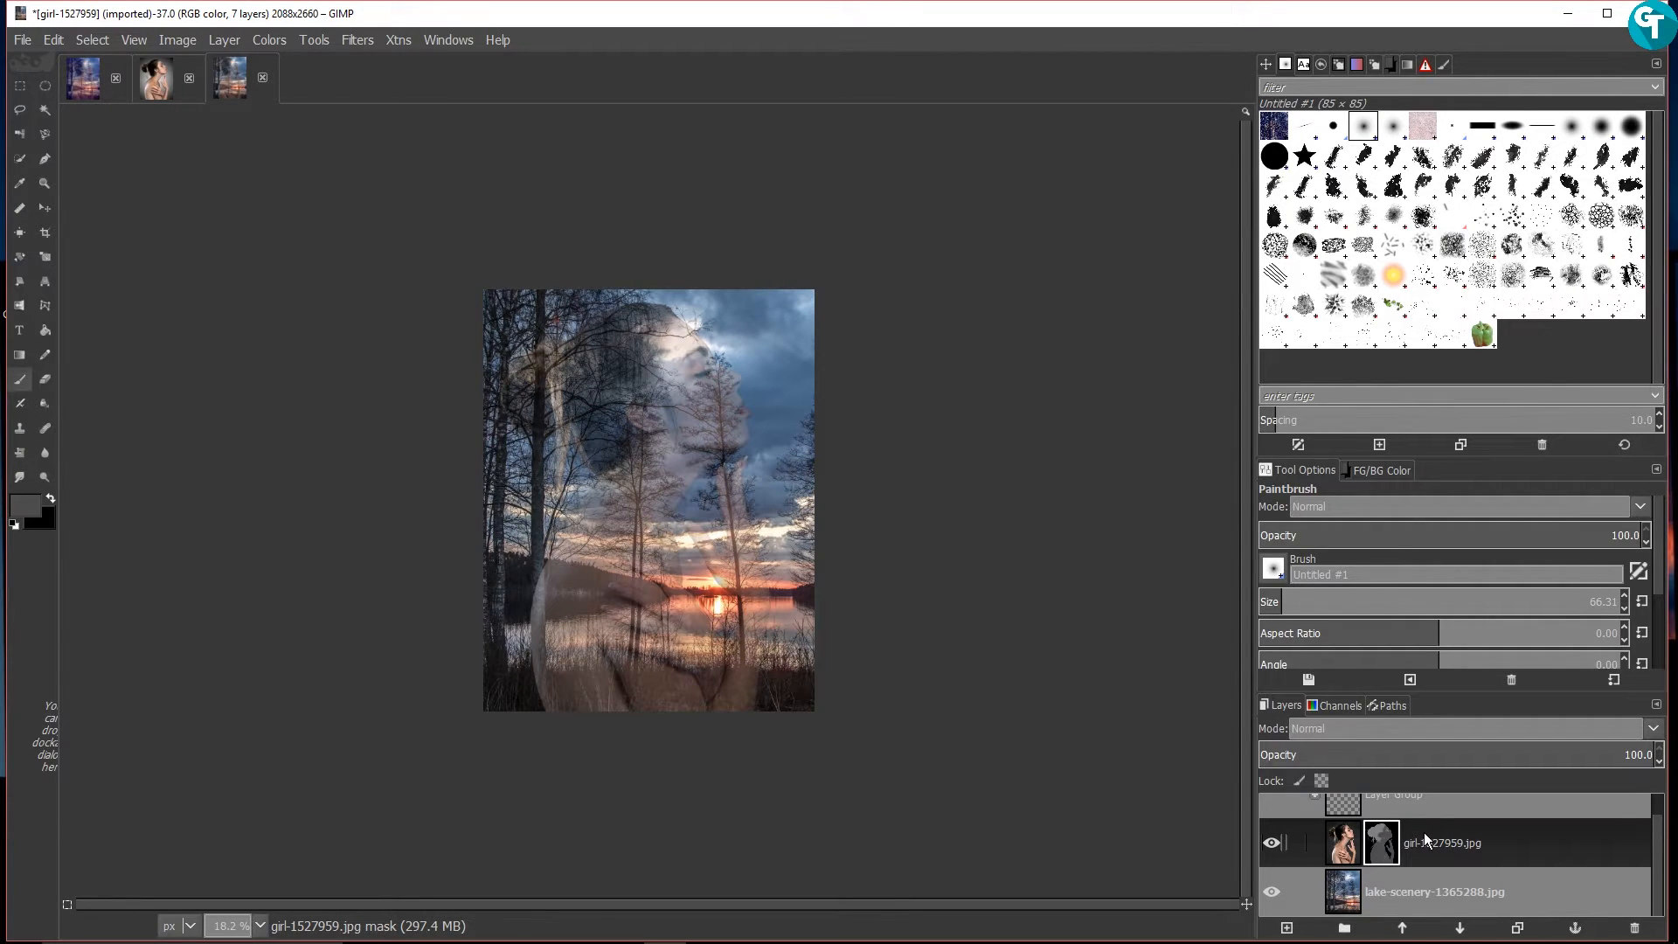
pyautogui.rightClick(1392, 844)
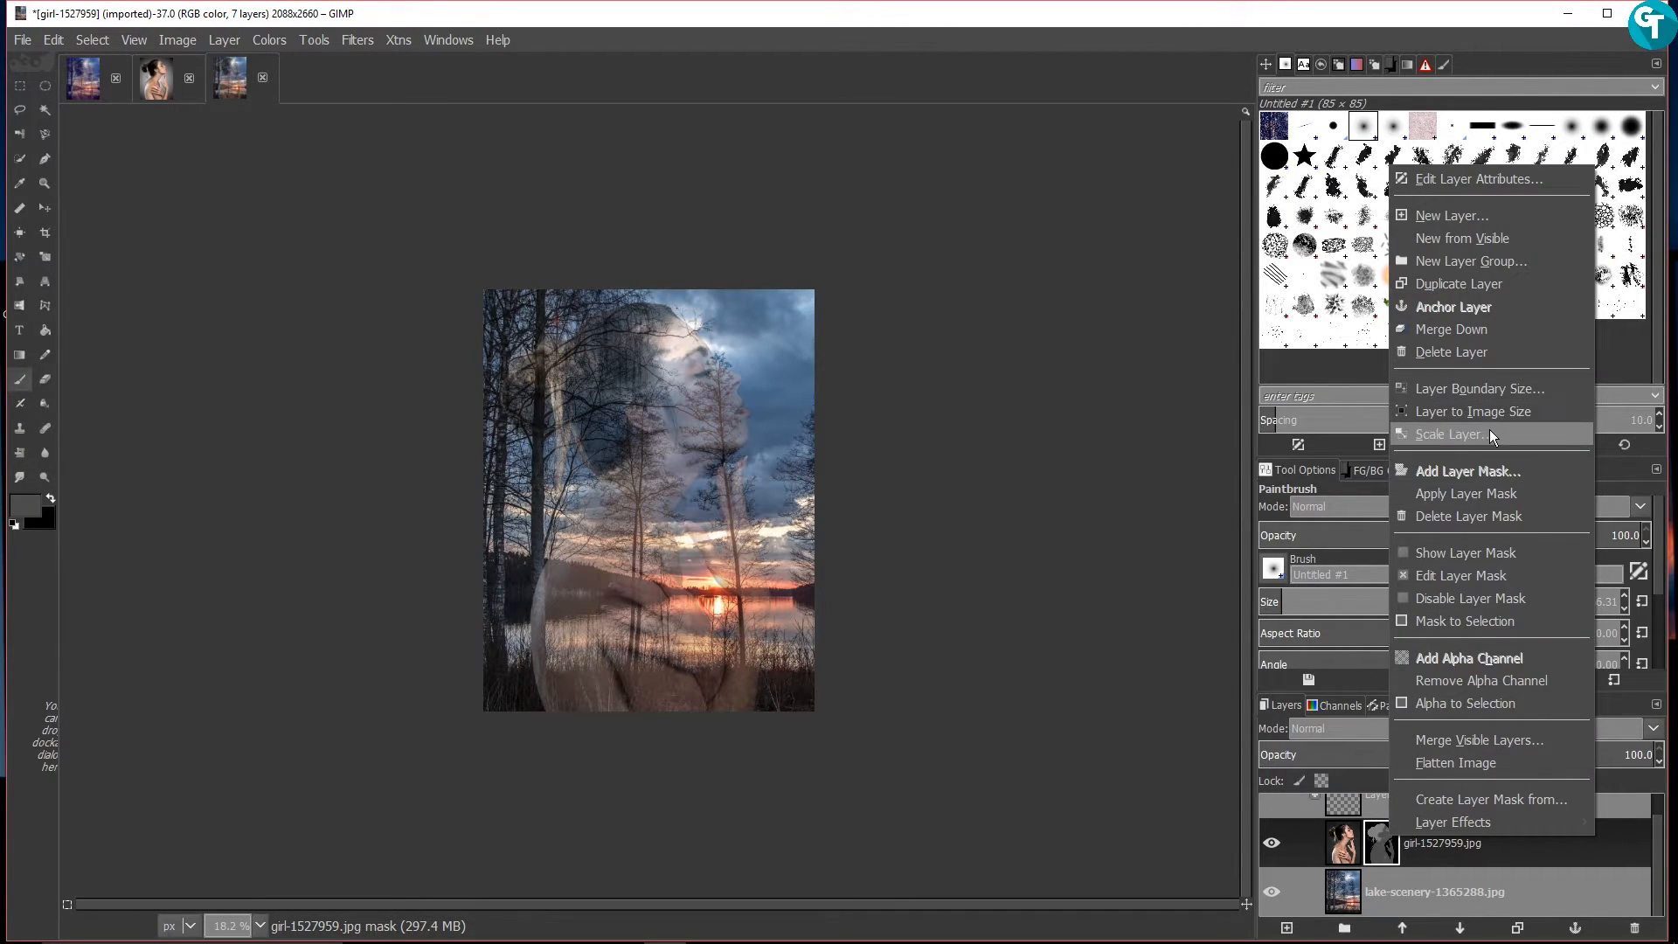
pyautogui.click(1482, 491)
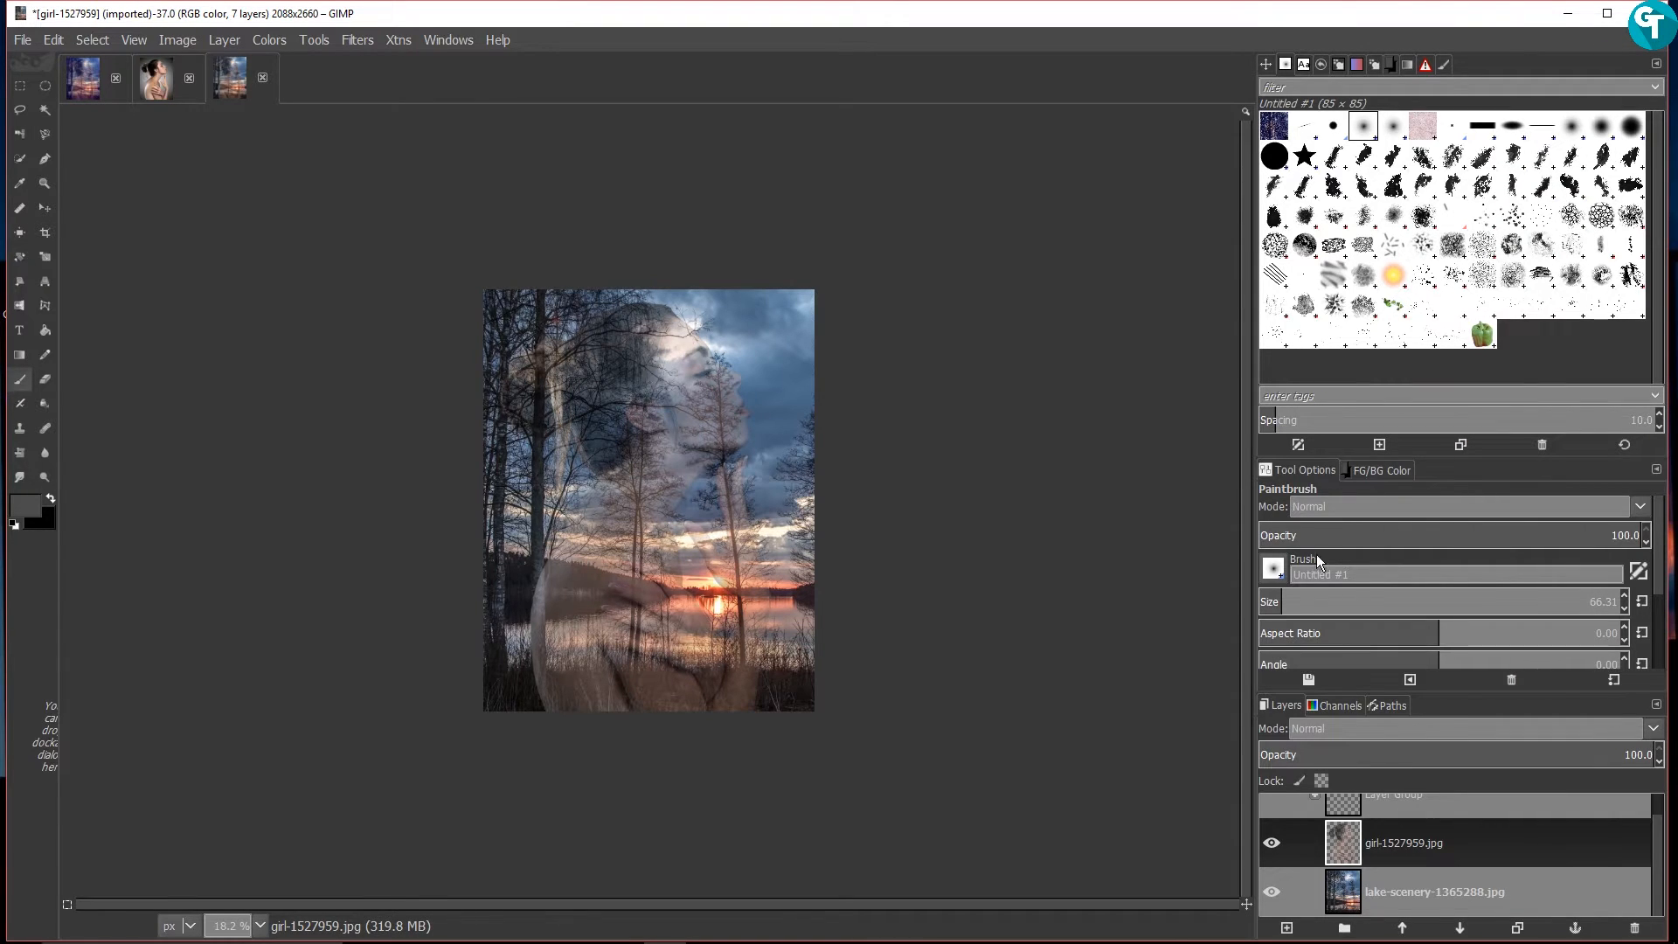
# Sharpen the girl-1527959.jpg layer with the Sharpen filter at a sharpness of 10
pyautogui.scroll(-2, 795, 437)
pyautogui.scroll(3, 794, 447)
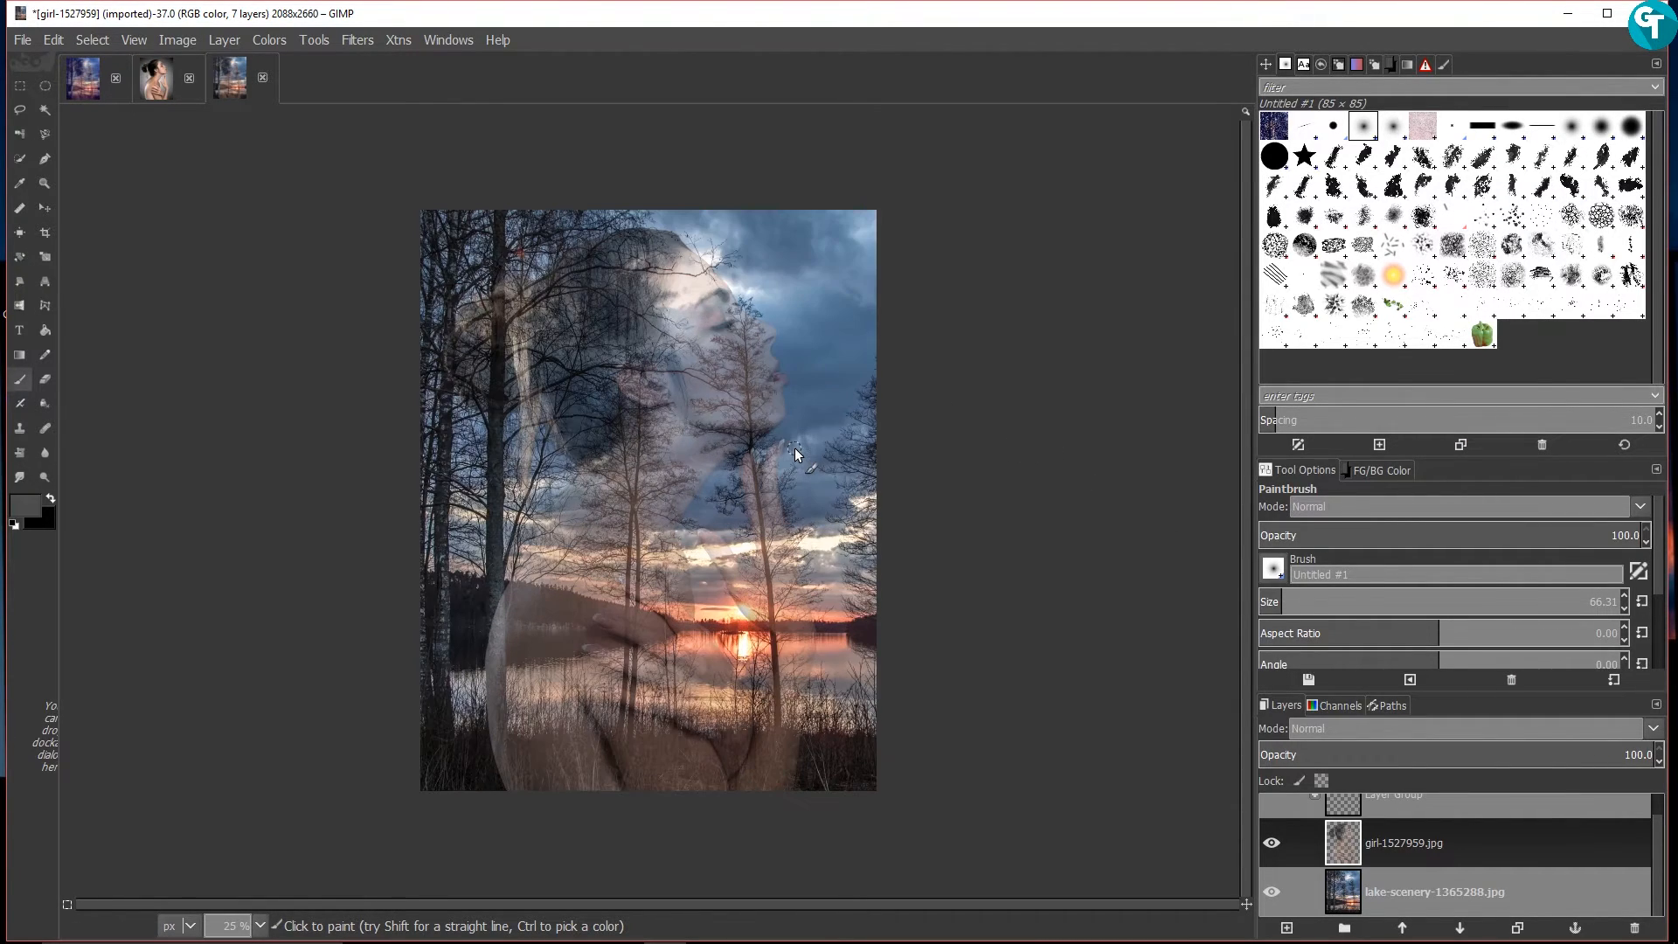
pyautogui.click(359, 46)
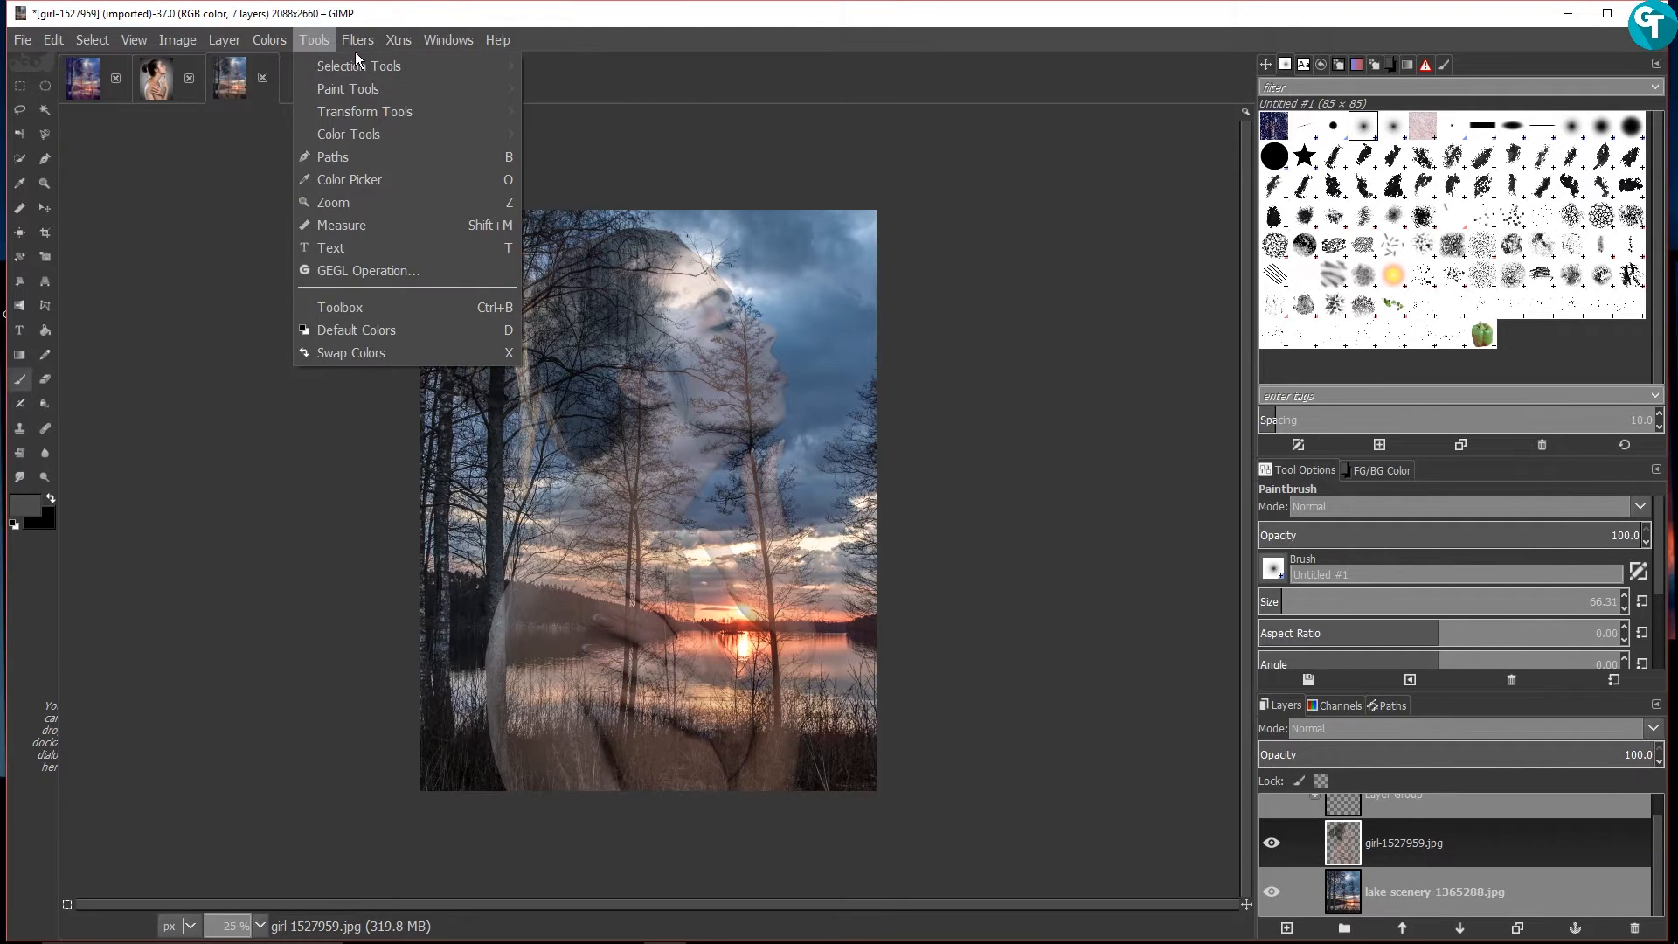
pyautogui.moveTo(358, 42)
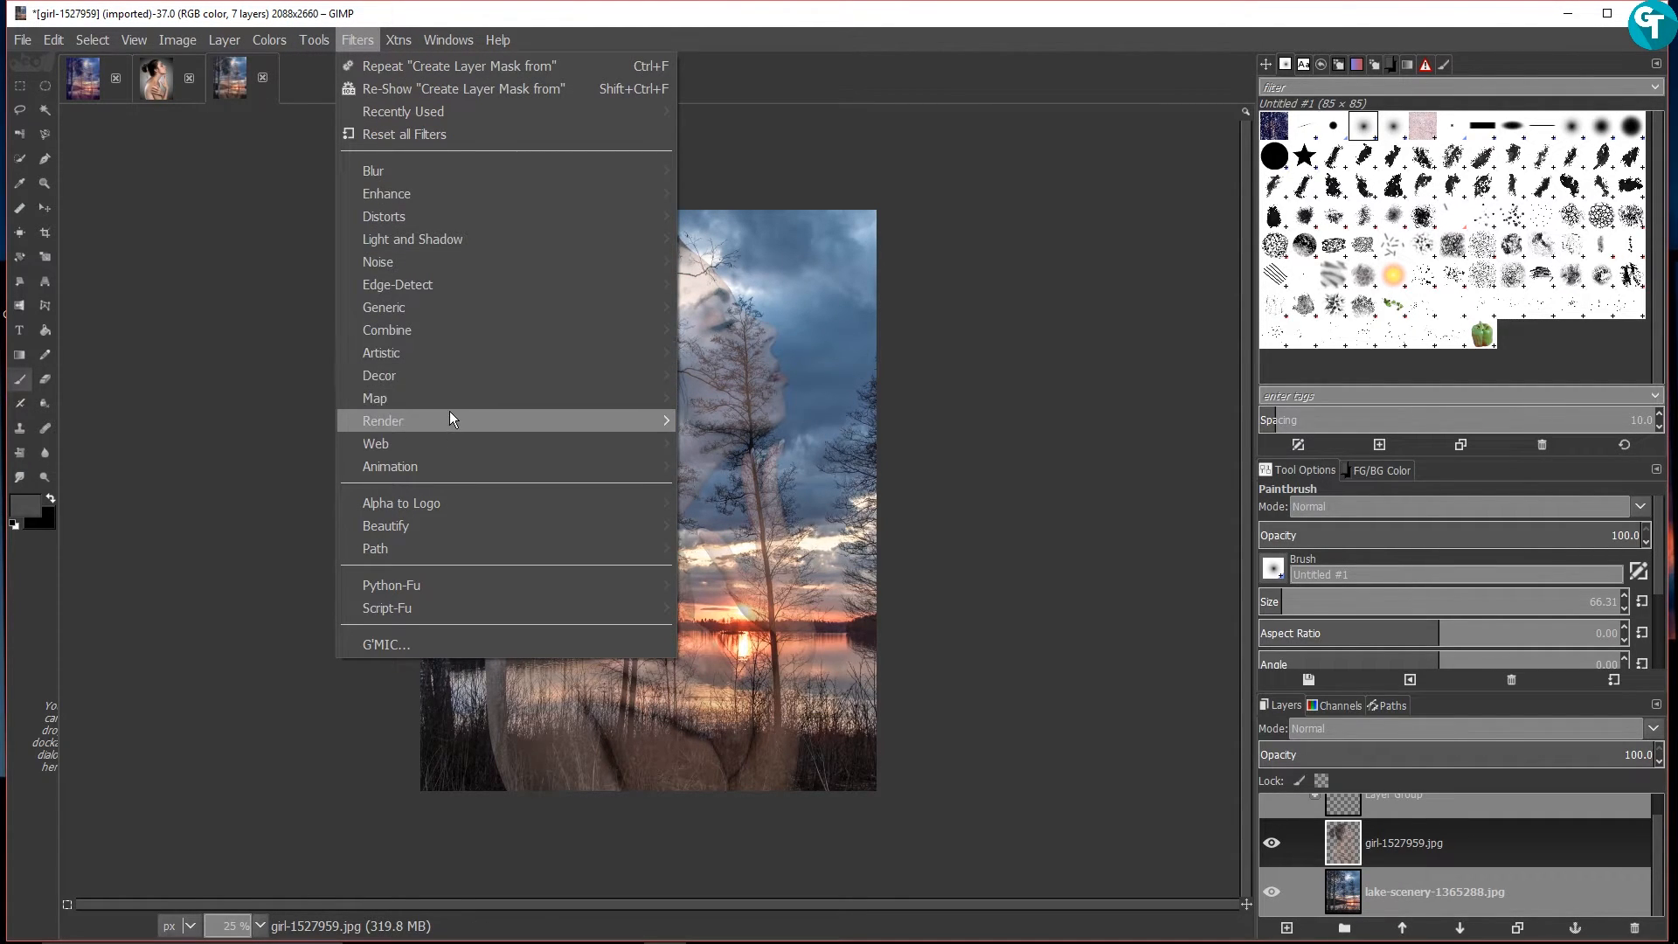
pyautogui.moveTo(436, 198)
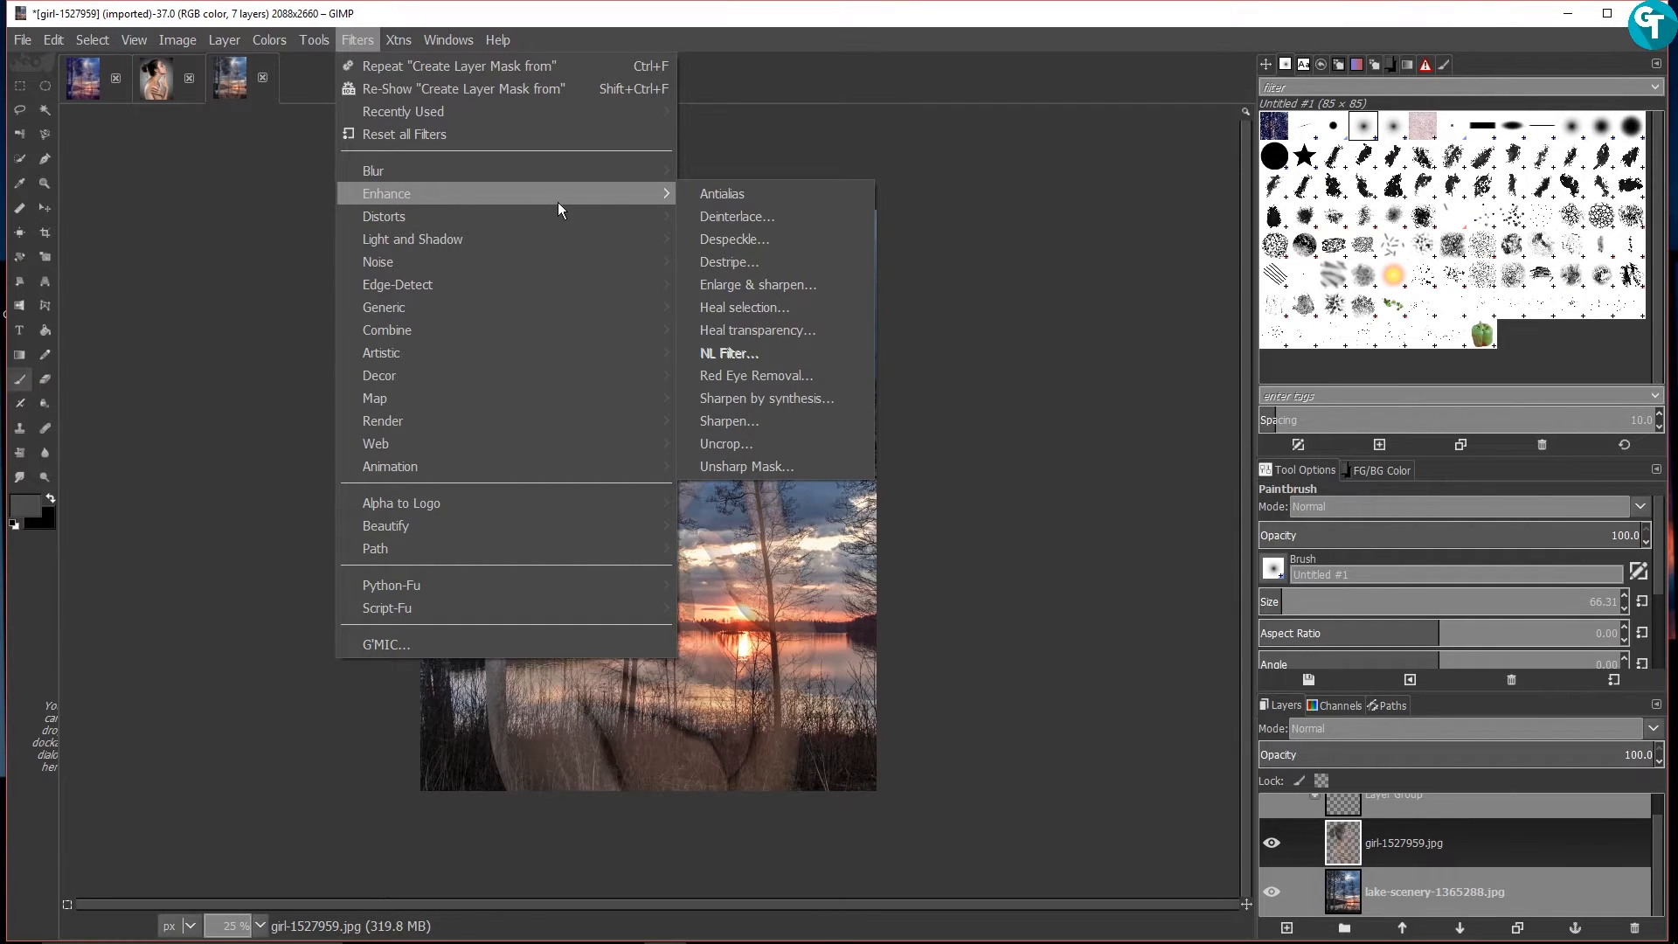
pyautogui.click(784, 427)
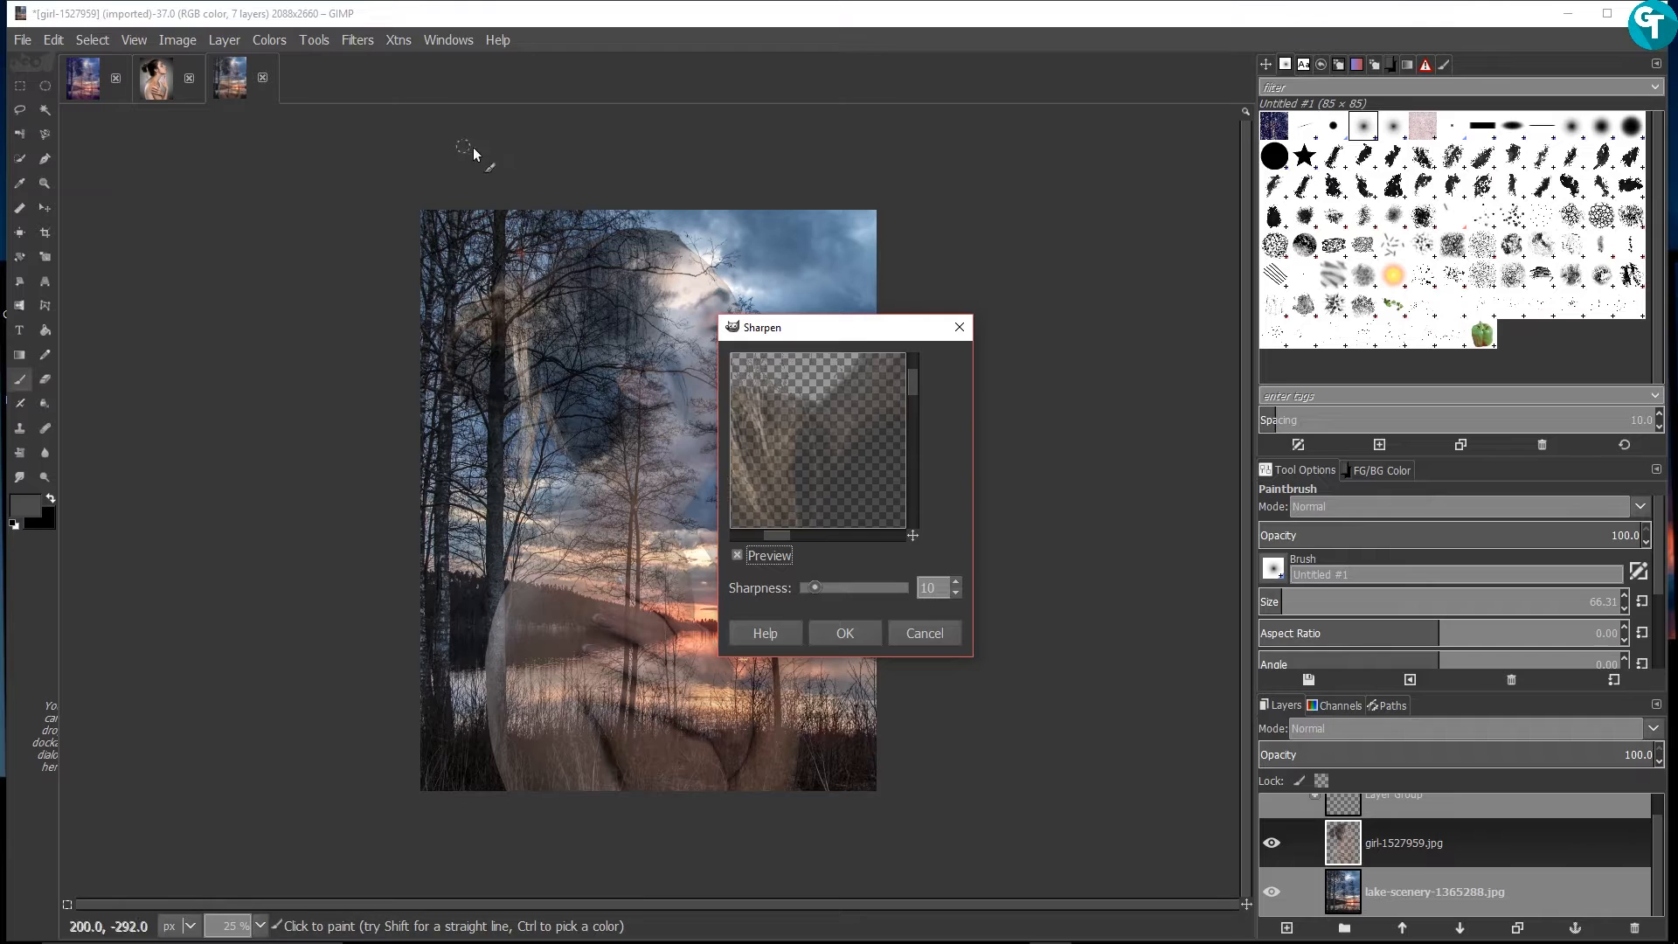
pyautogui.moveTo(809, 423); pyautogui.dragTo(722, 411)
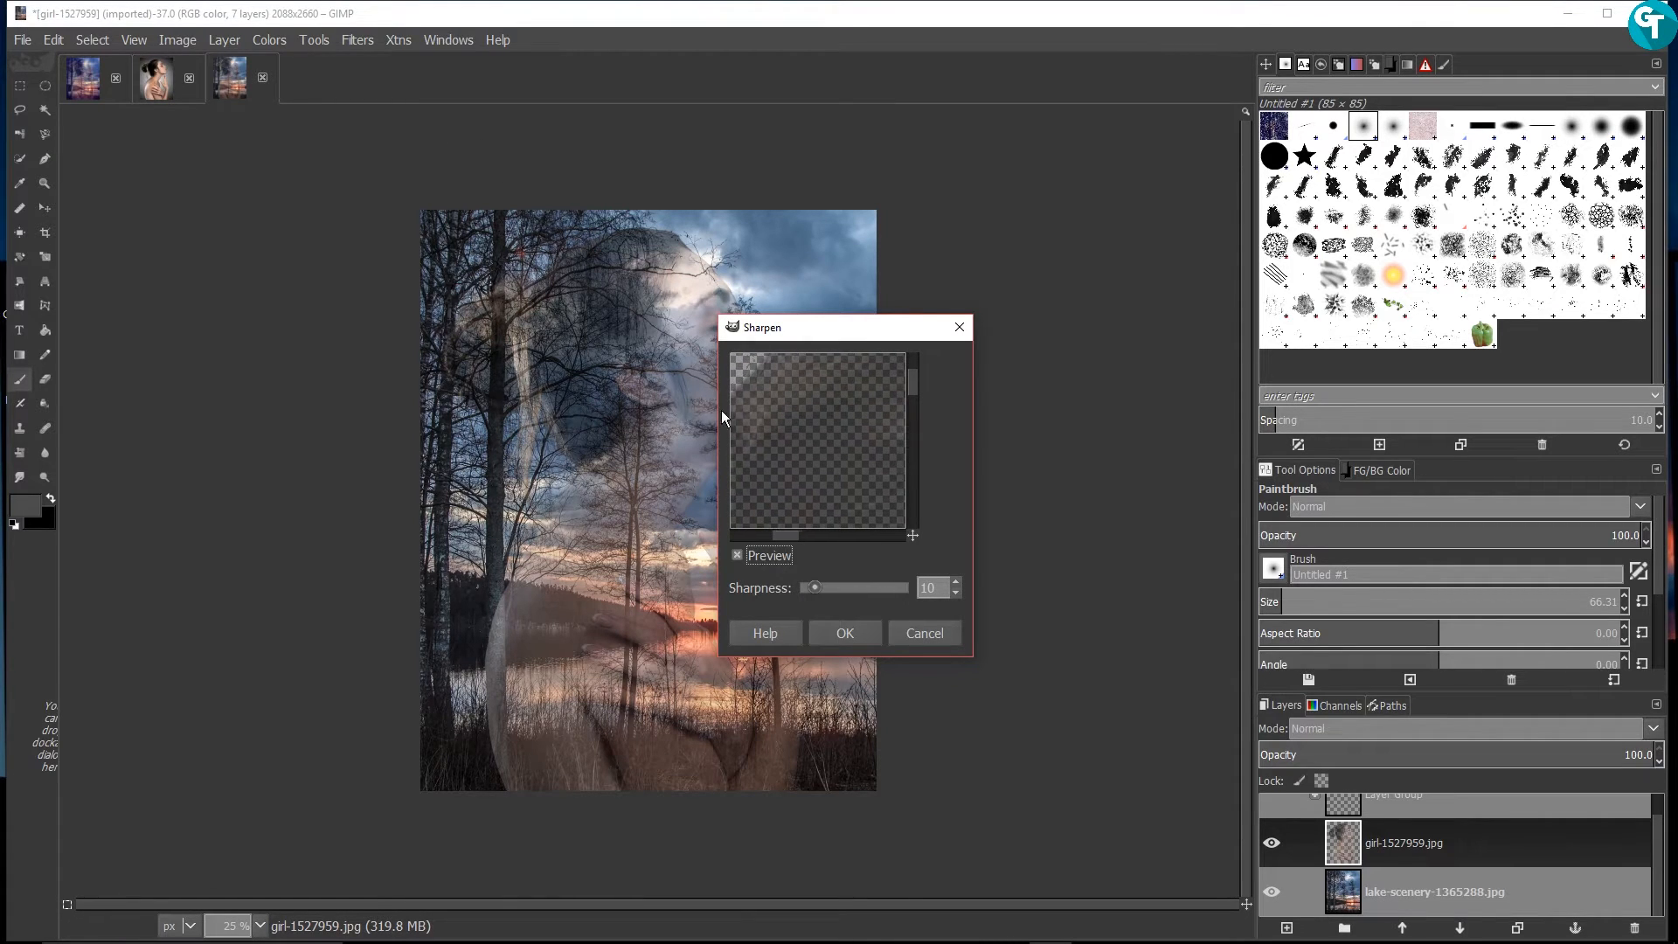
pyautogui.click(868, 633)
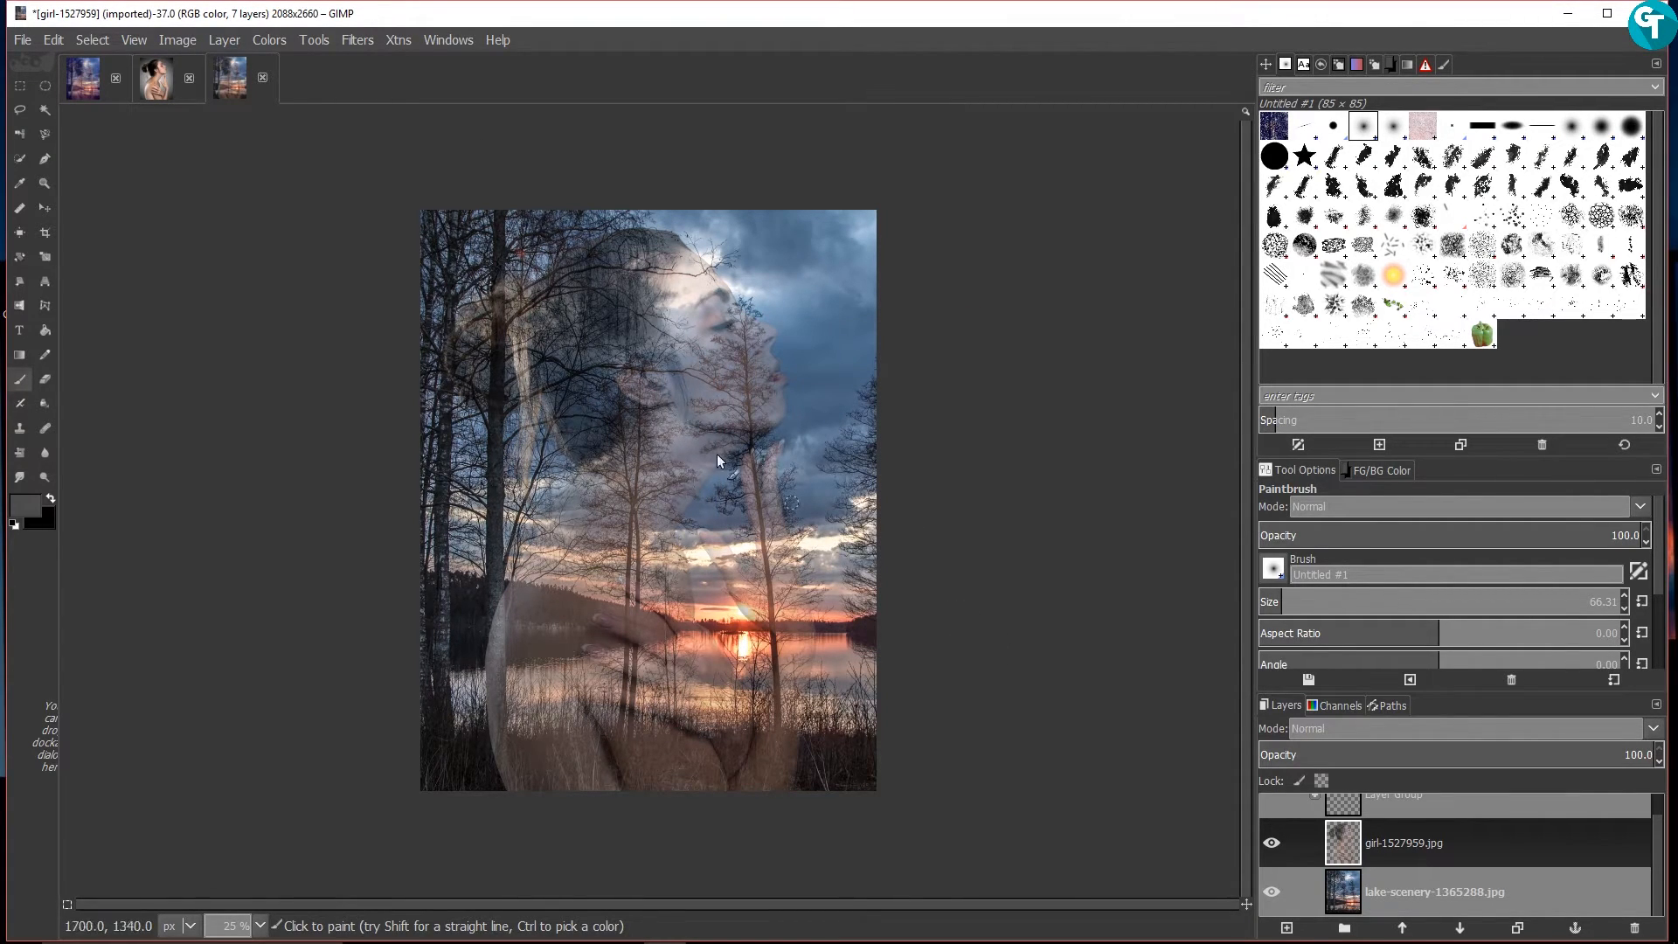
# Try to create a new layer from the visible image while the layer group is selected, and undo it
pyautogui.scroll(-1, 764, 379)
pyautogui.scroll(1, 764, 379)
pyautogui.scroll(1, 1438, 843)
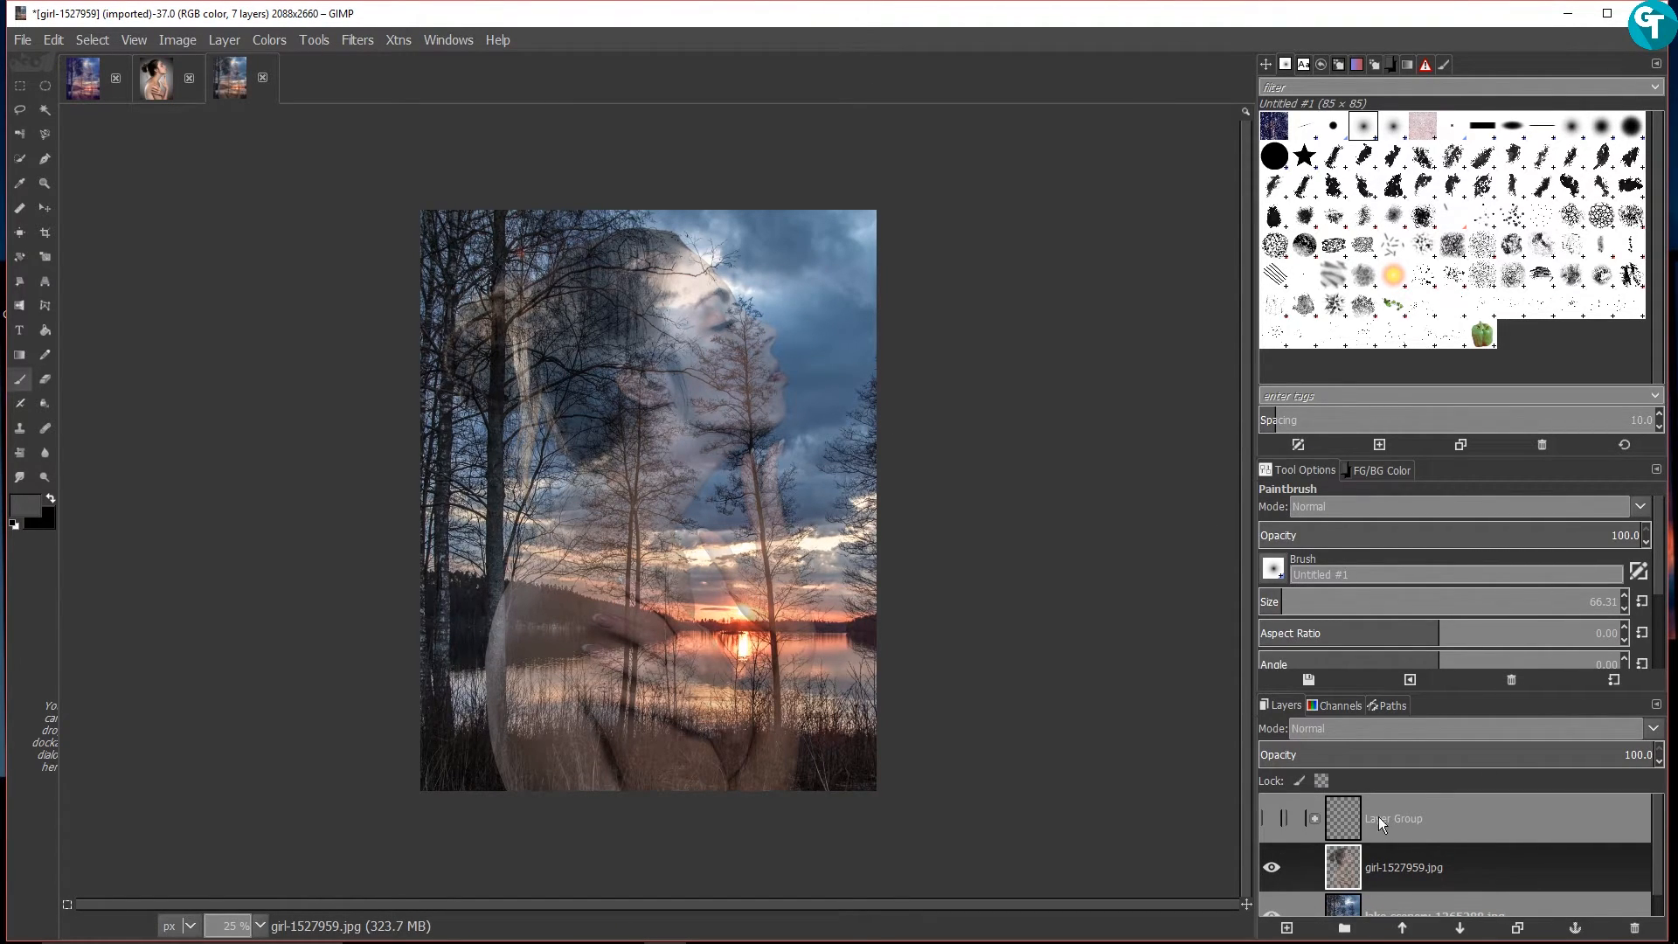
pyautogui.scroll(-1, 1424, 836)
pyautogui.scroll(1, 1441, 841)
pyautogui.click(1443, 809)
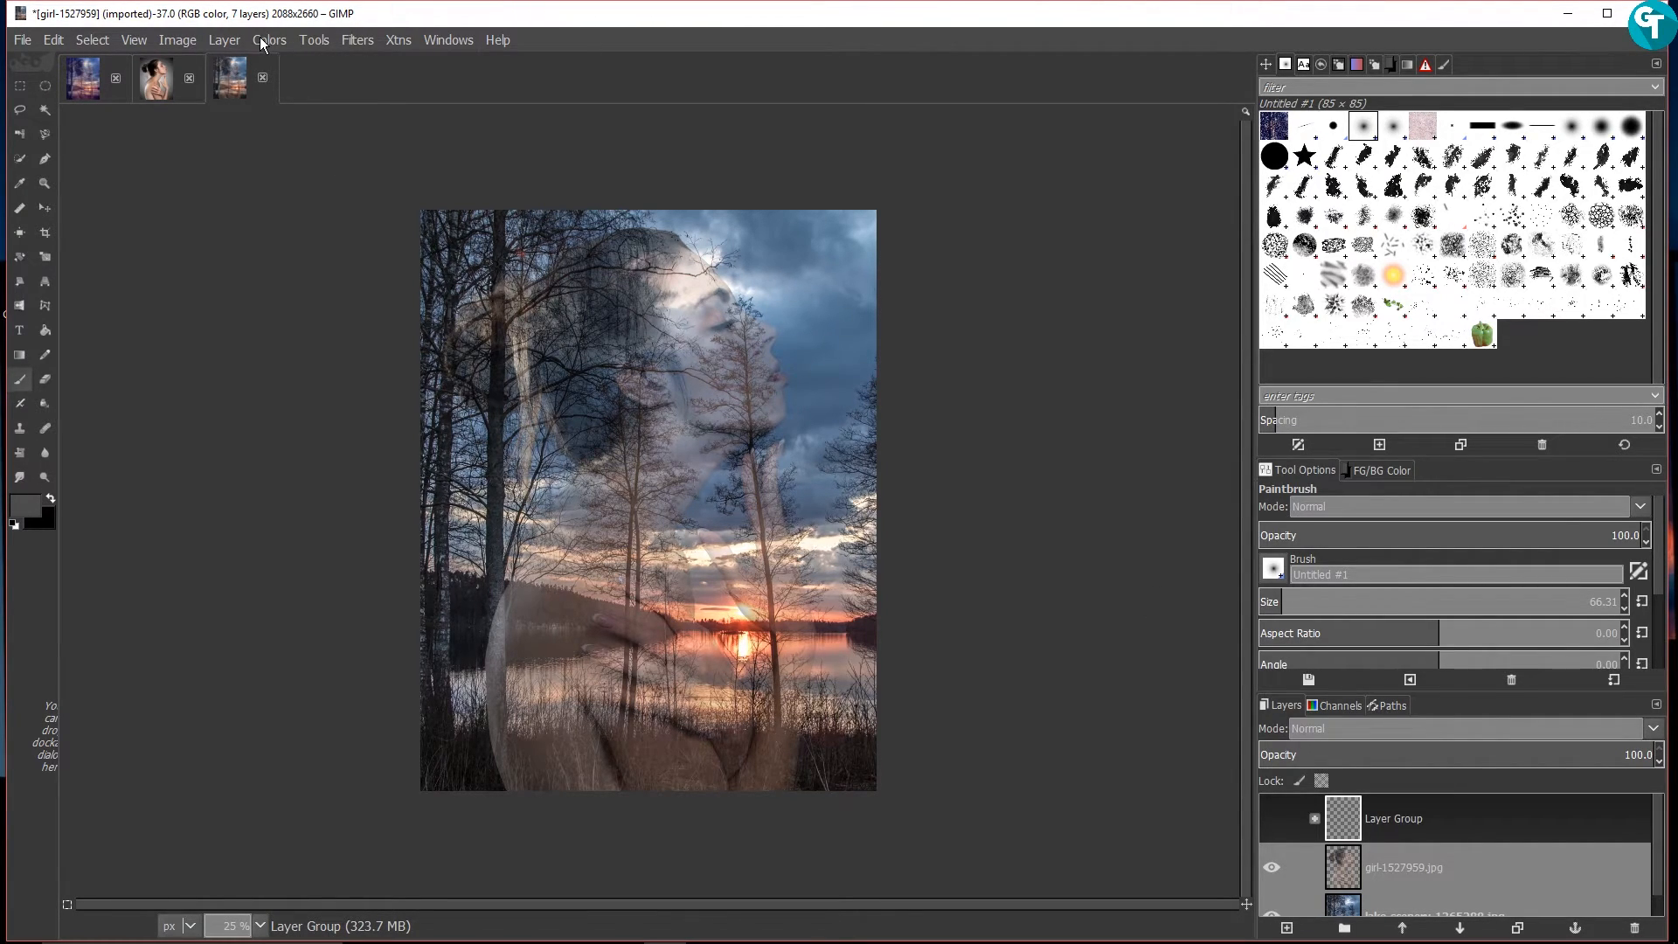
pyautogui.click(227, 41)
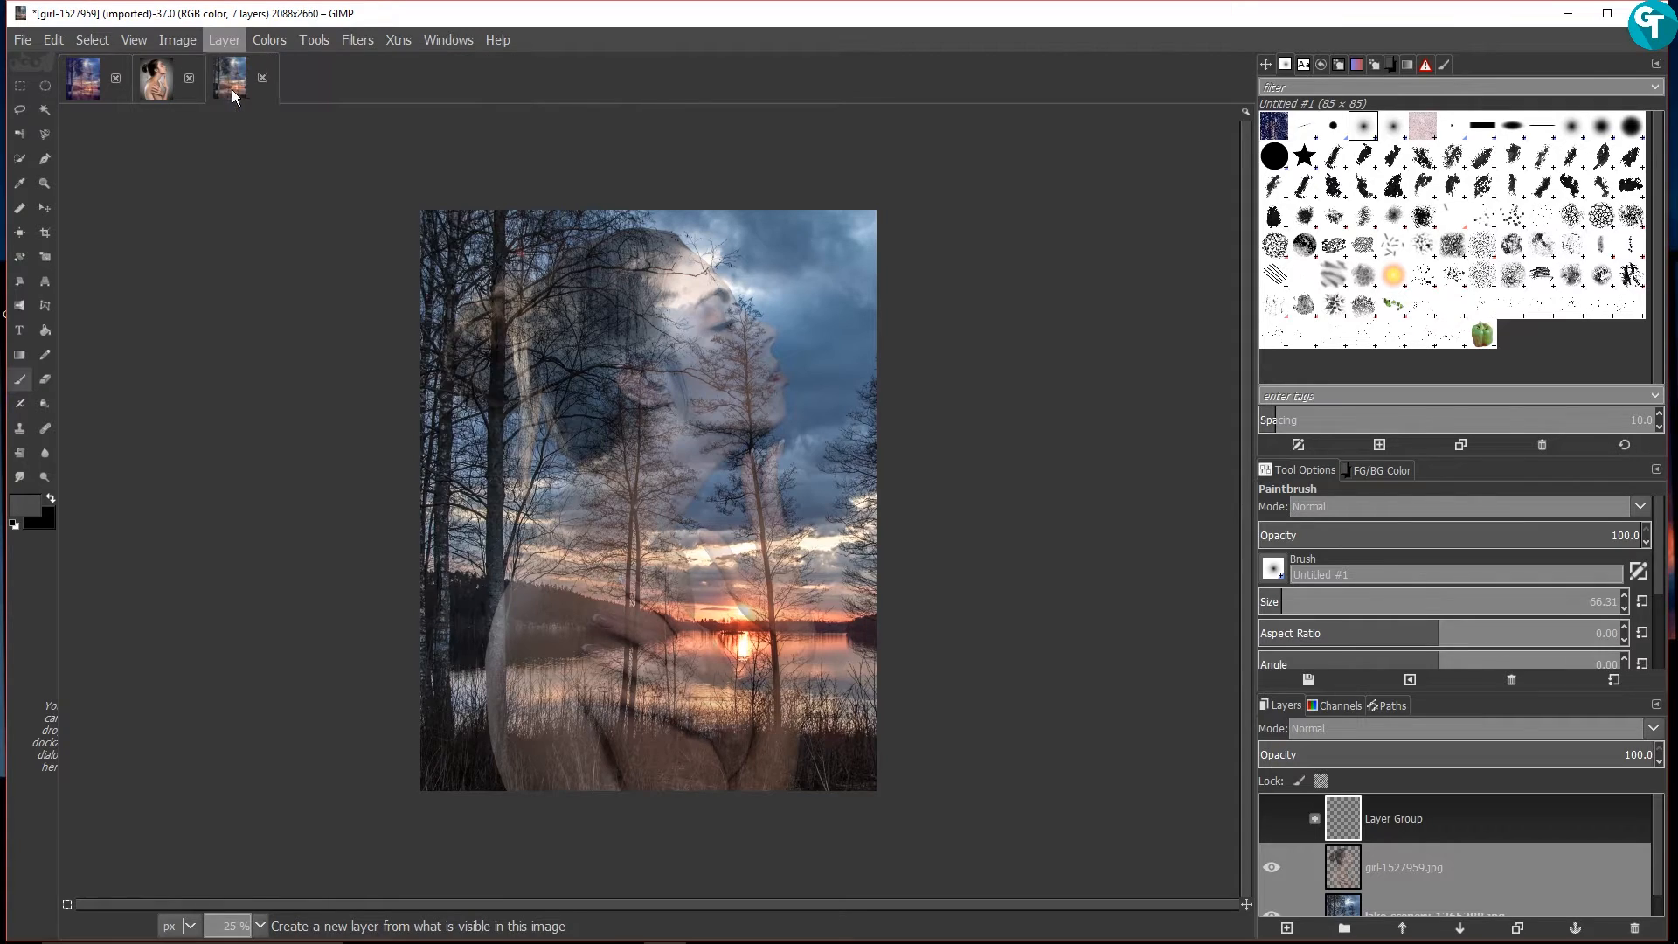
pyautogui.click(247, 89)
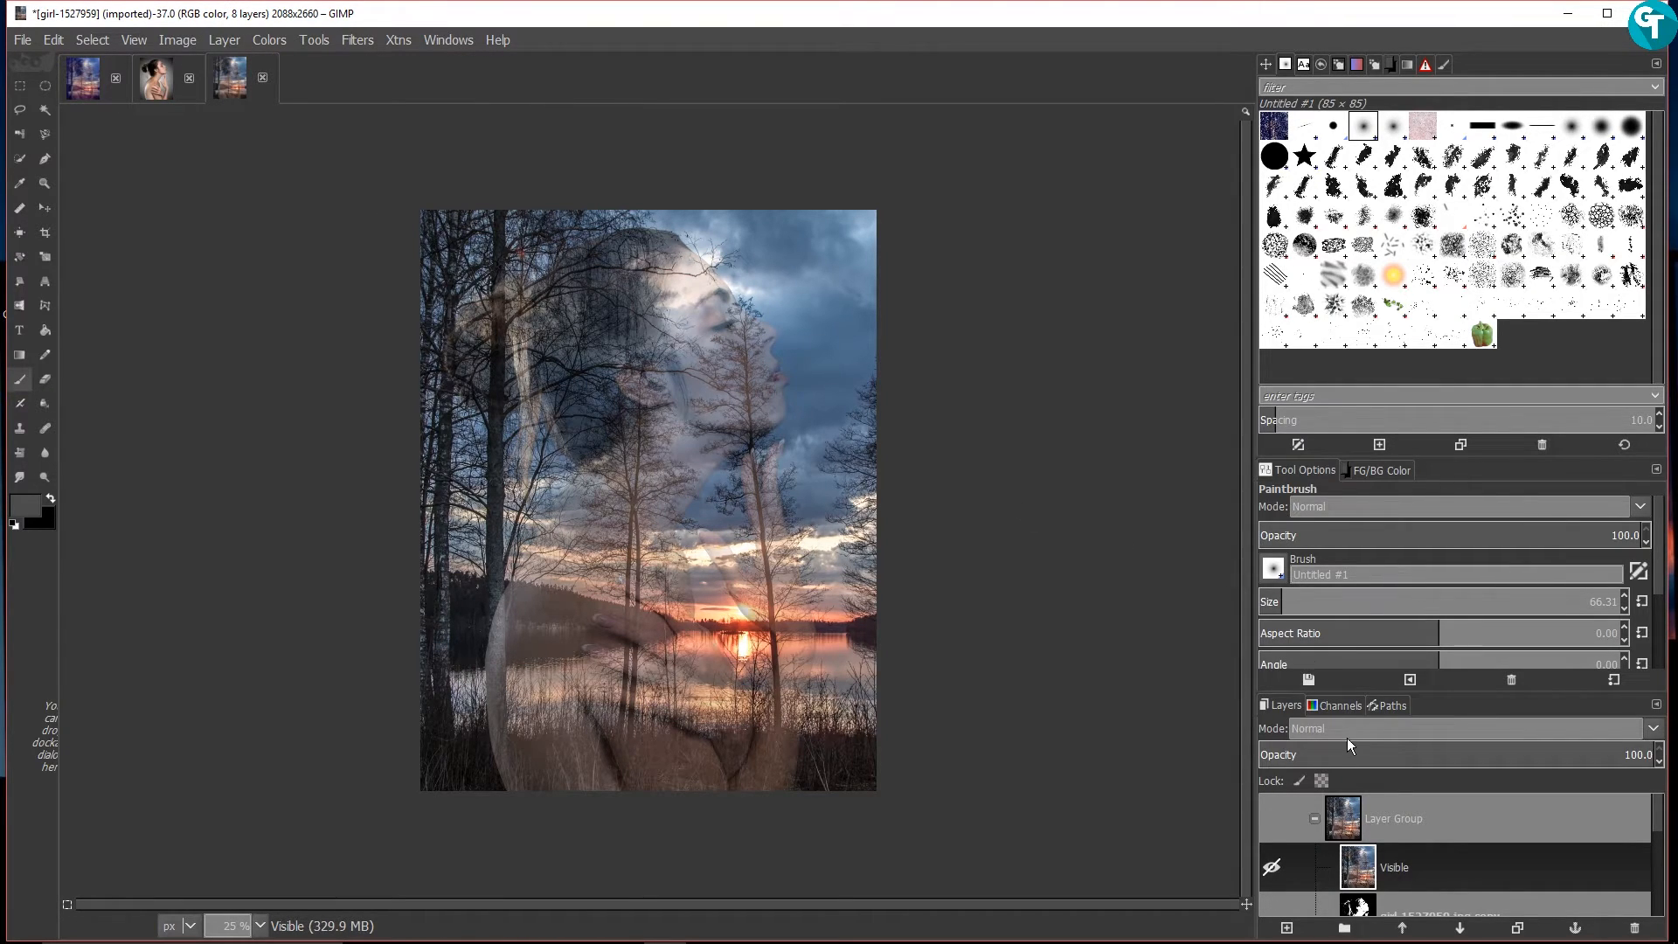
pyautogui.hotkey('ctrl', 'z')
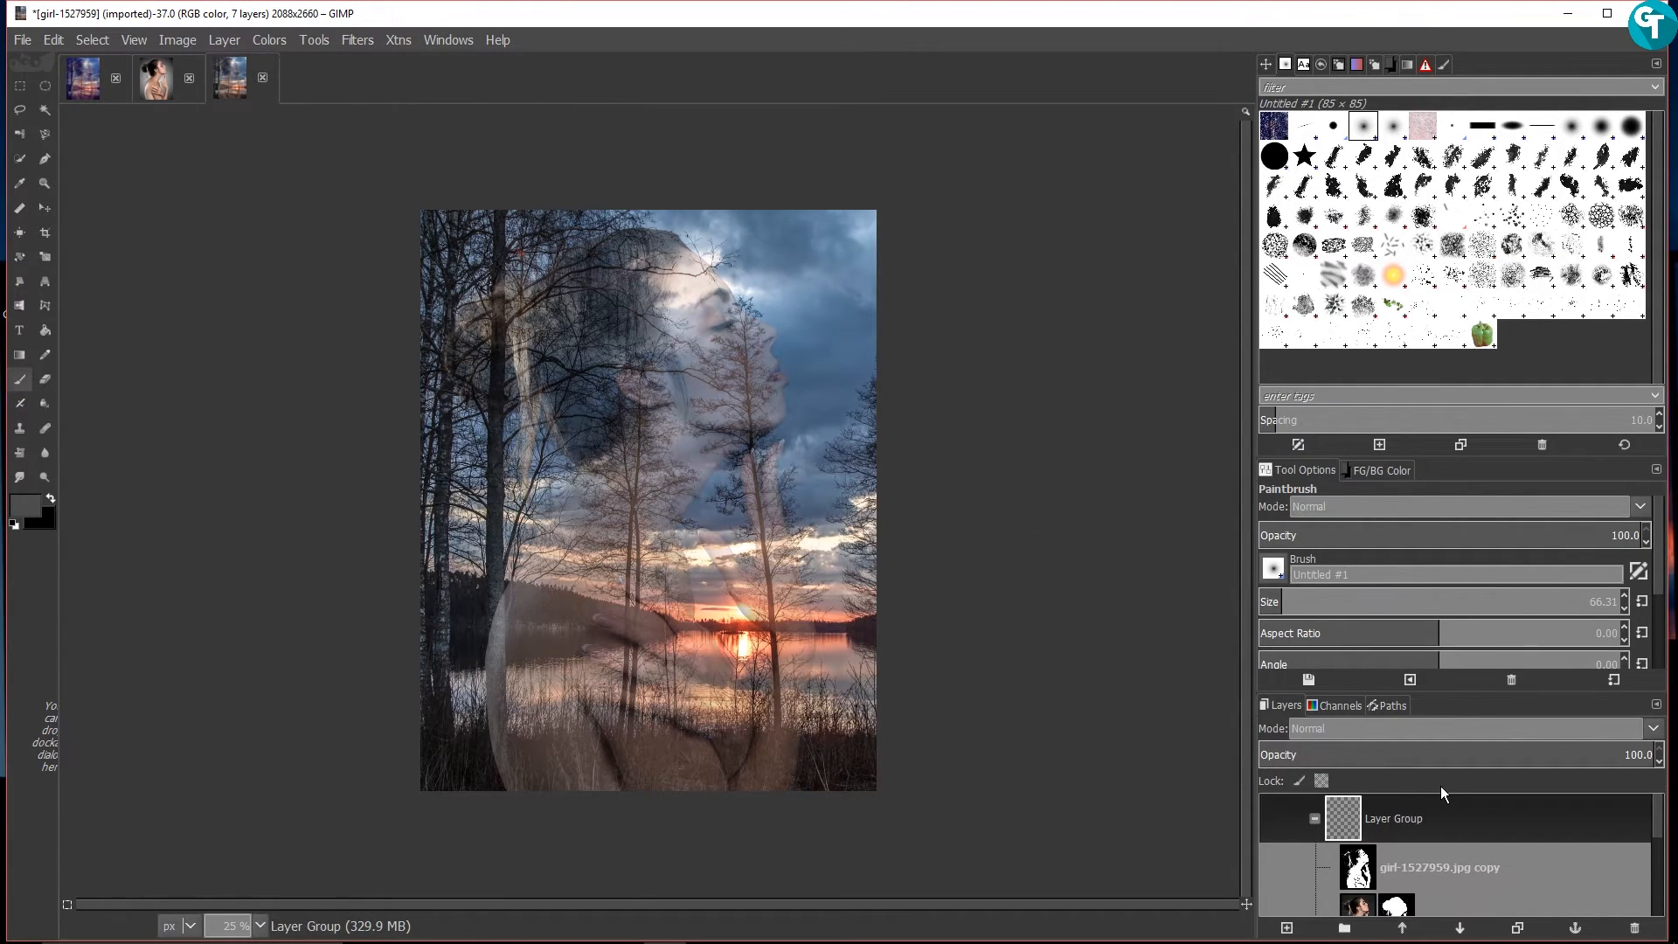
# Move the collapsed layer group below the lake scenery layer and create a new layer from visible above girl-1527959.jpg
pyautogui.click(1315, 818)
pyautogui.moveTo(1481, 816); pyautogui.dragTo(1490, 913)
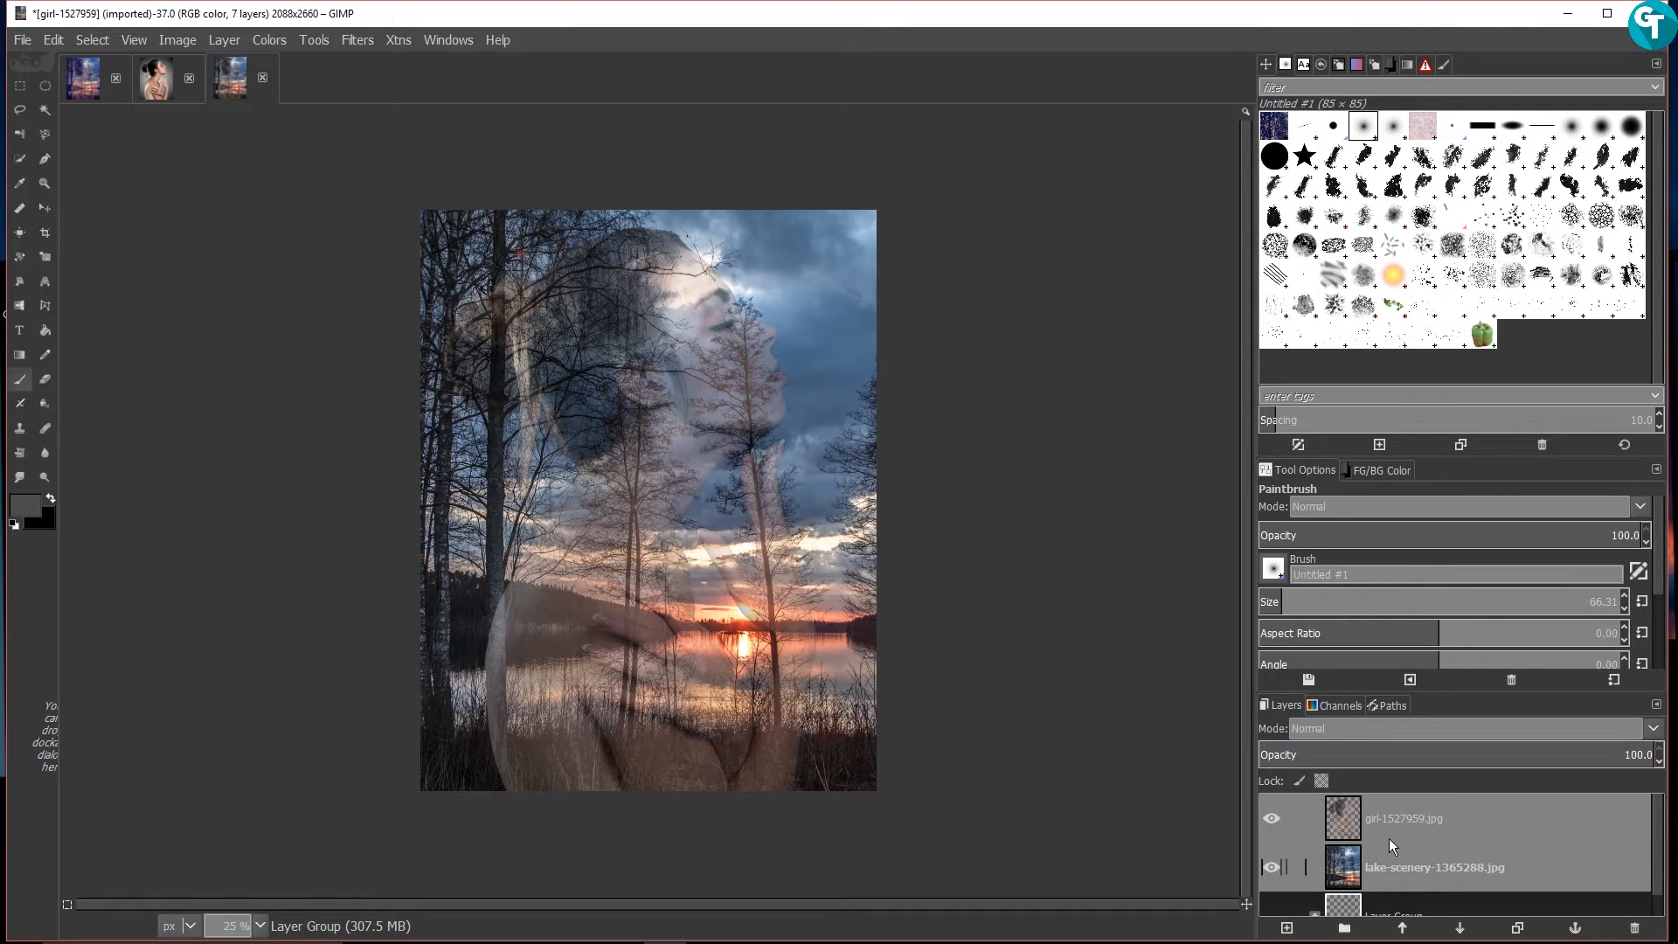
pyautogui.click(1381, 821)
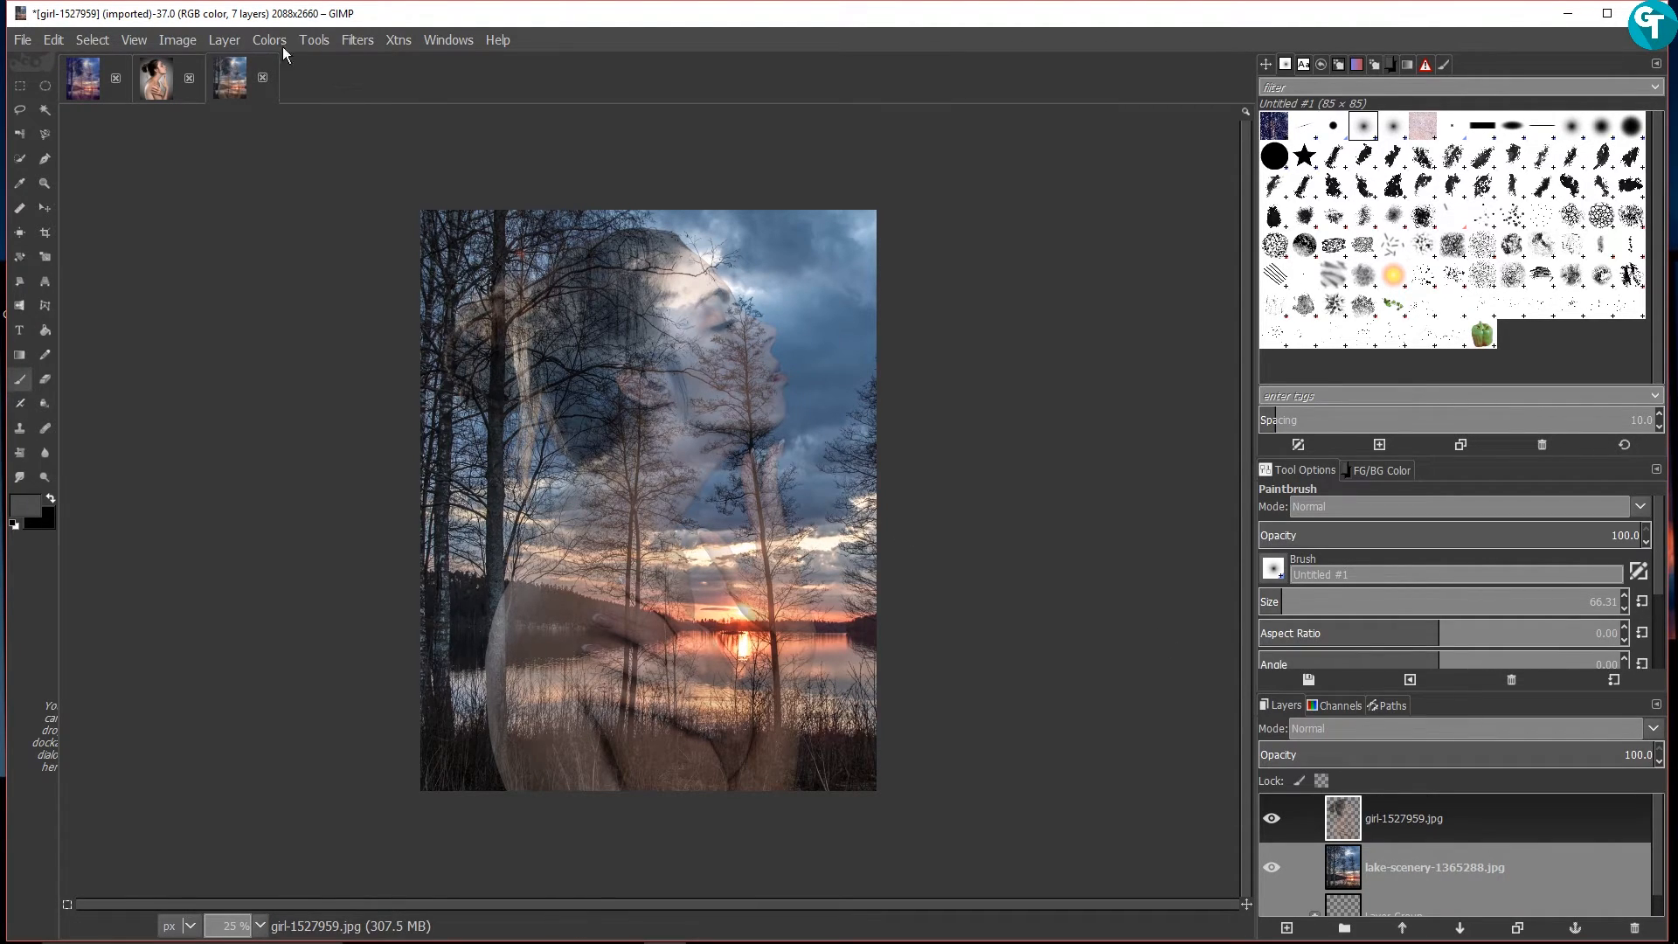
pyautogui.click(203, 43)
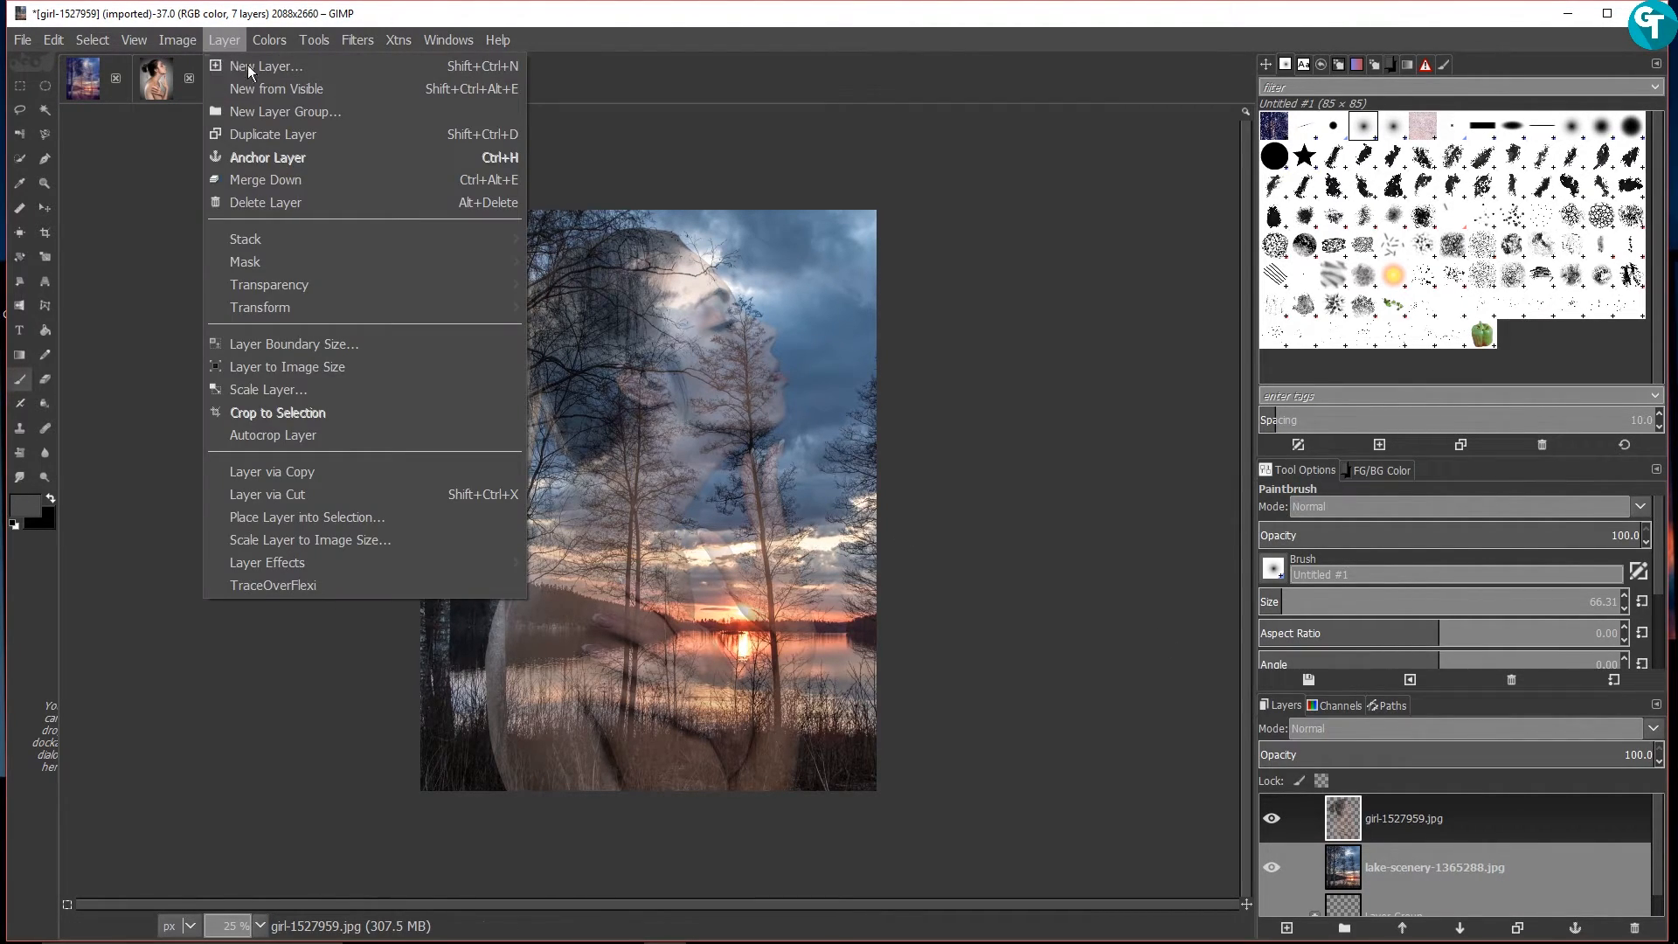
pyautogui.click(280, 87)
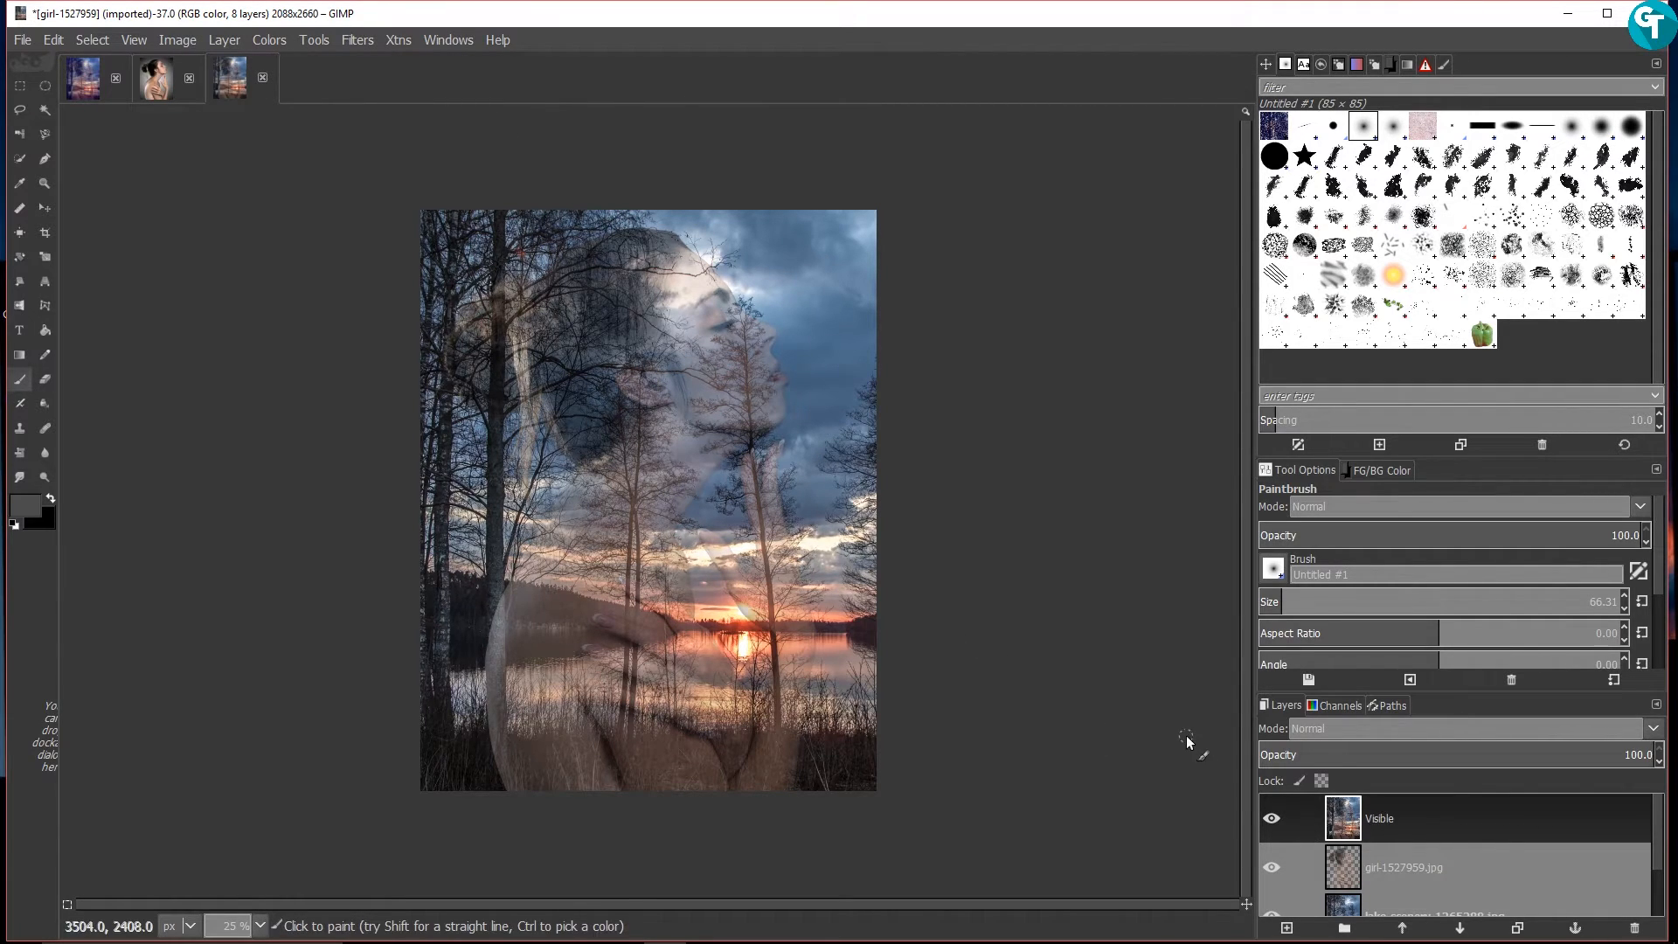
# Add a new transparent layer named grad above the Visible layer
pyautogui.click(1287, 927)
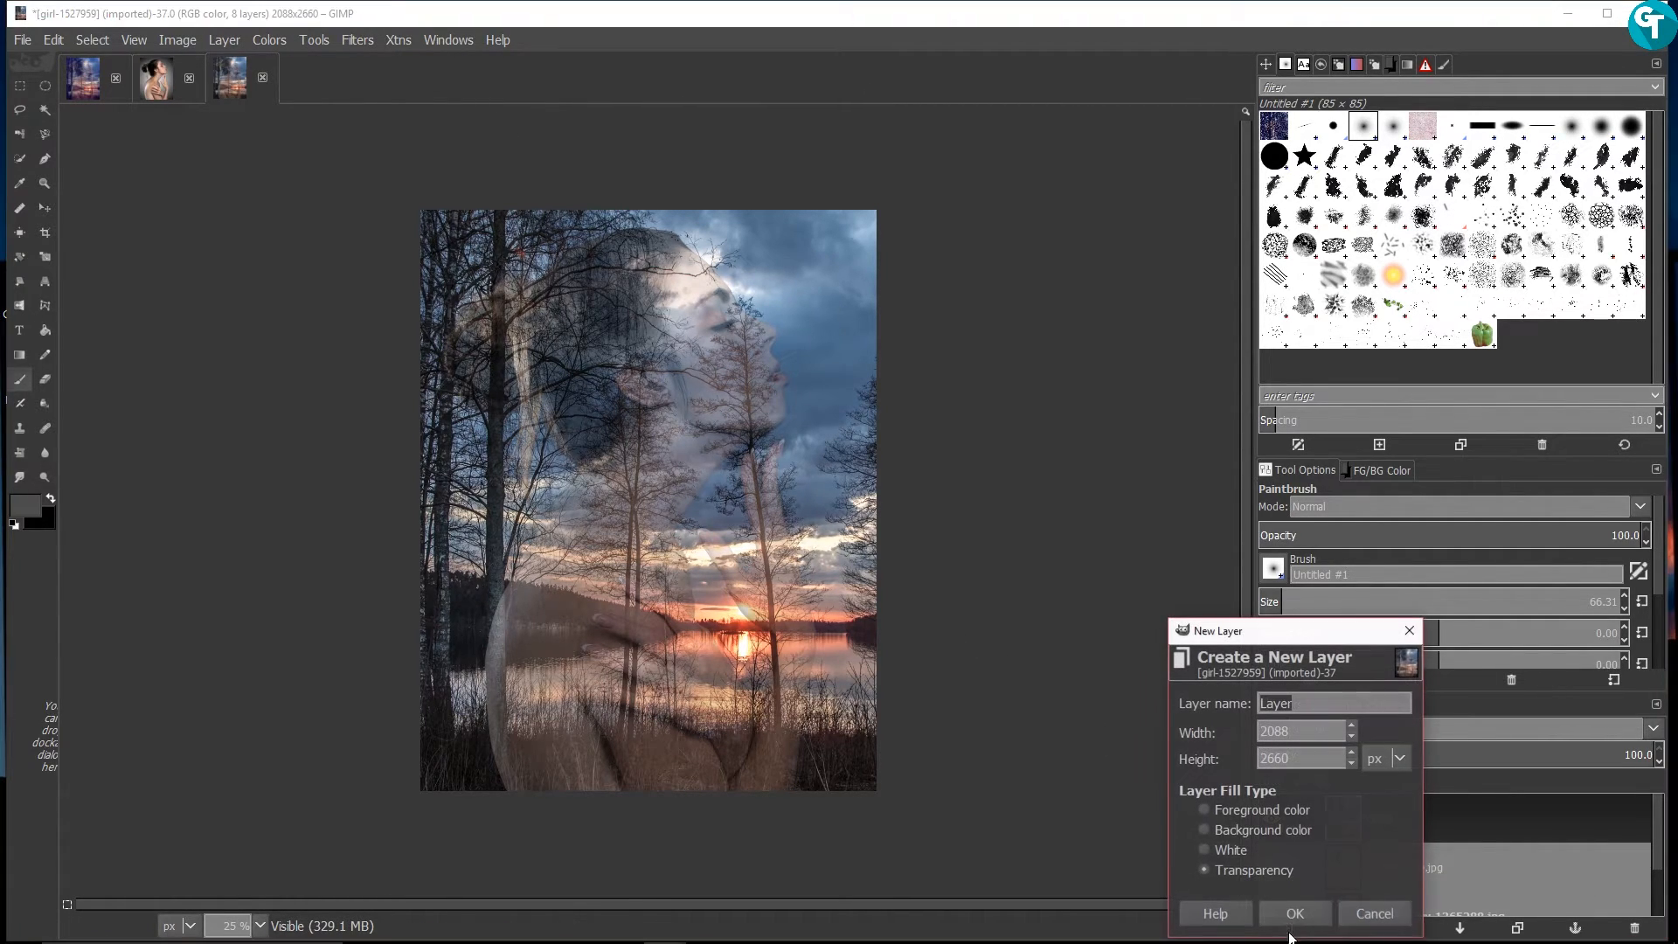
pyautogui.write('grad')
pyautogui.press('Return')
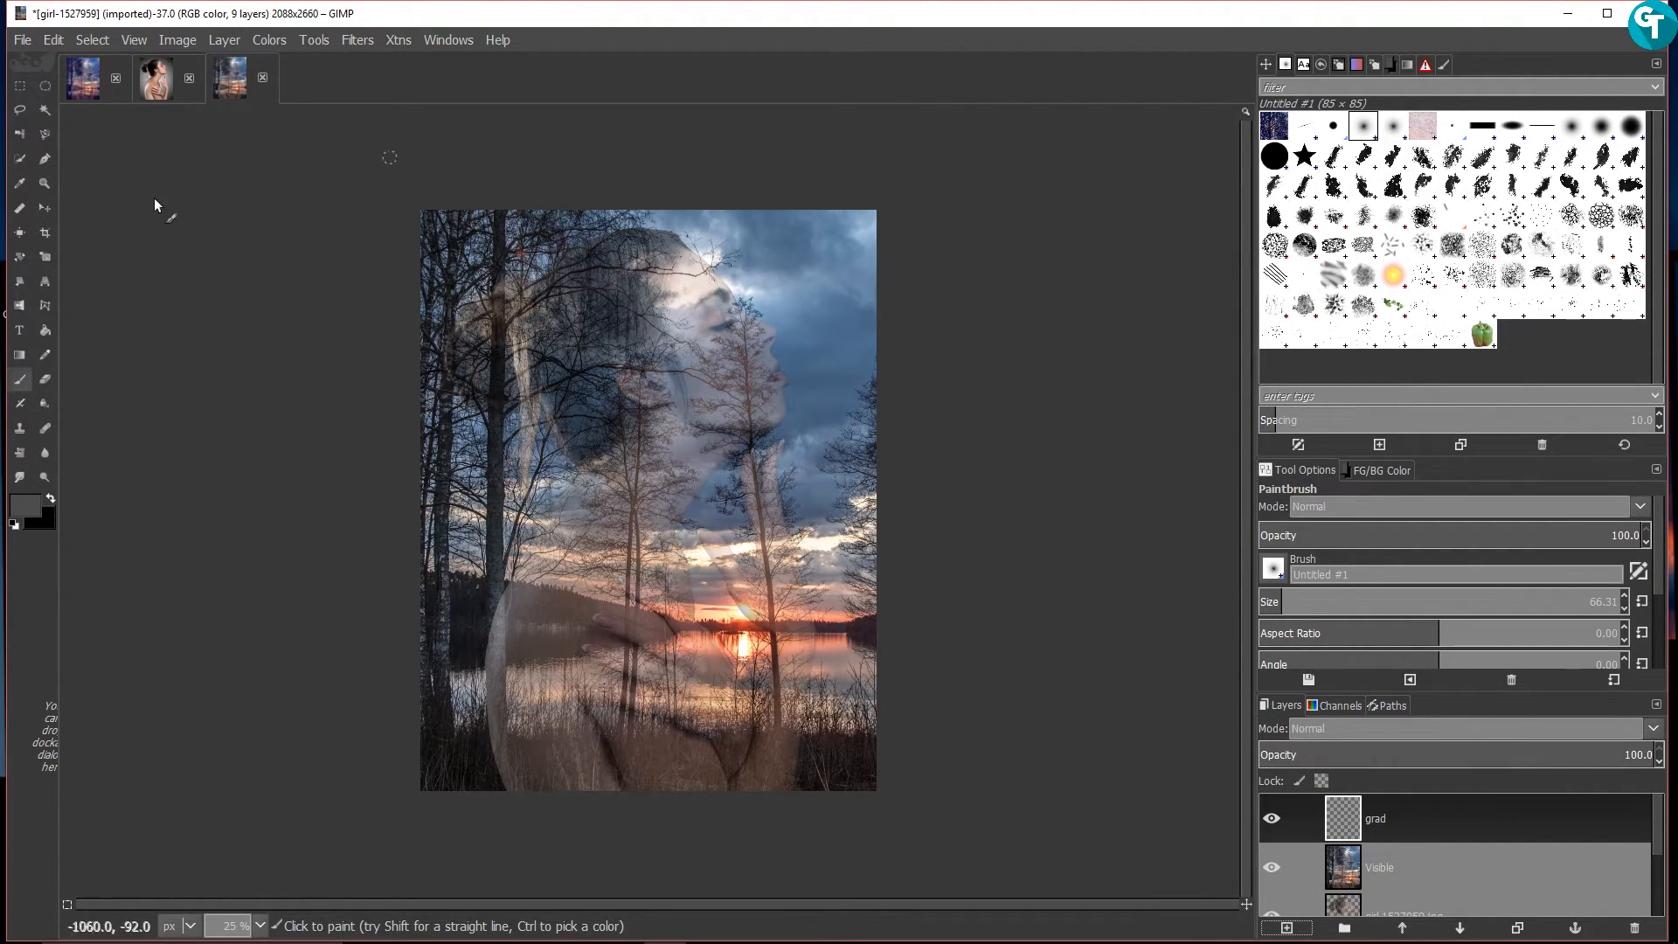
# With the Blend tool active, set the foreground colour to blue 8080ed and the background colour to red bf4d4d
pyautogui.click(20, 354)
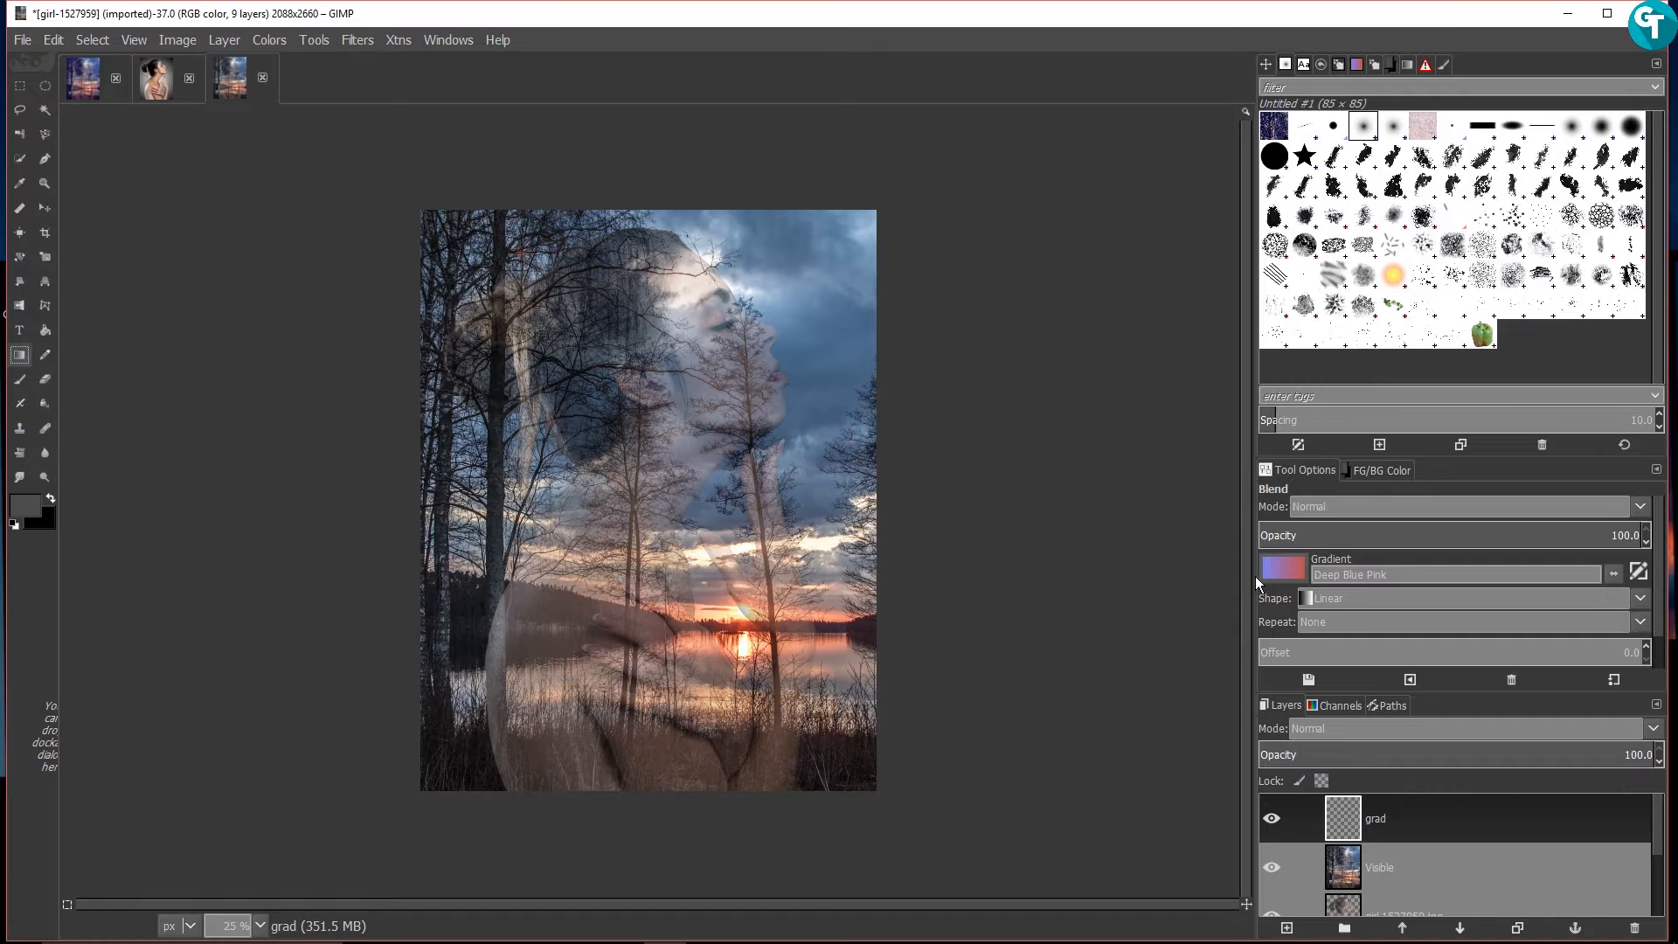
pyautogui.click(38, 507)
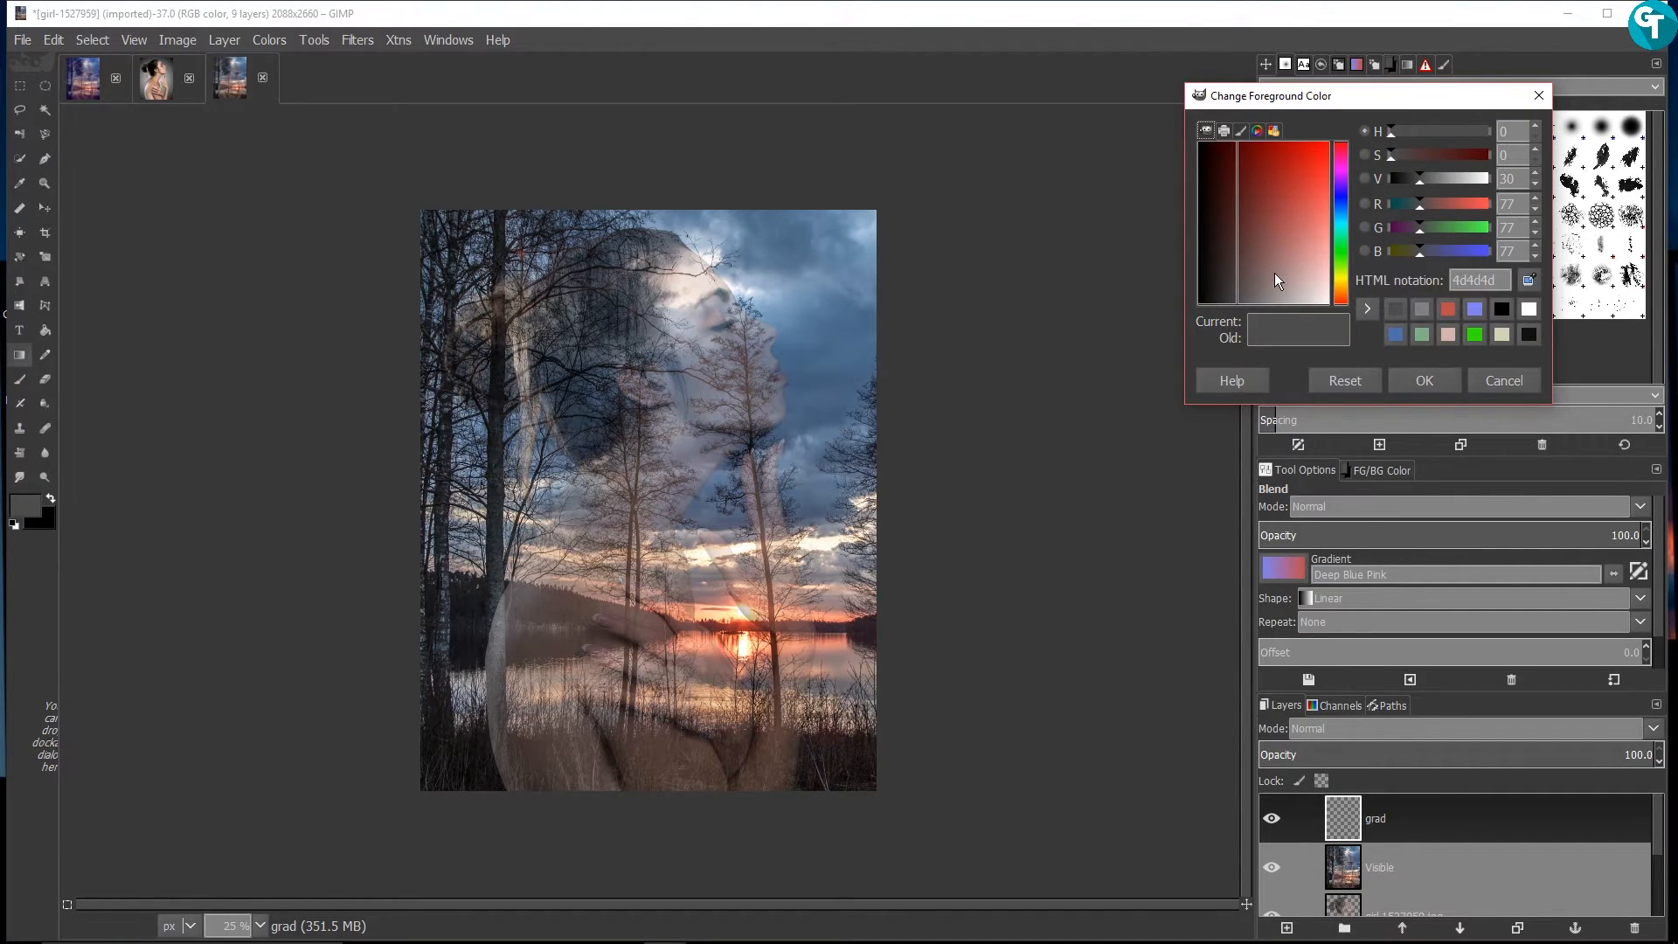
pyautogui.click(1474, 310)
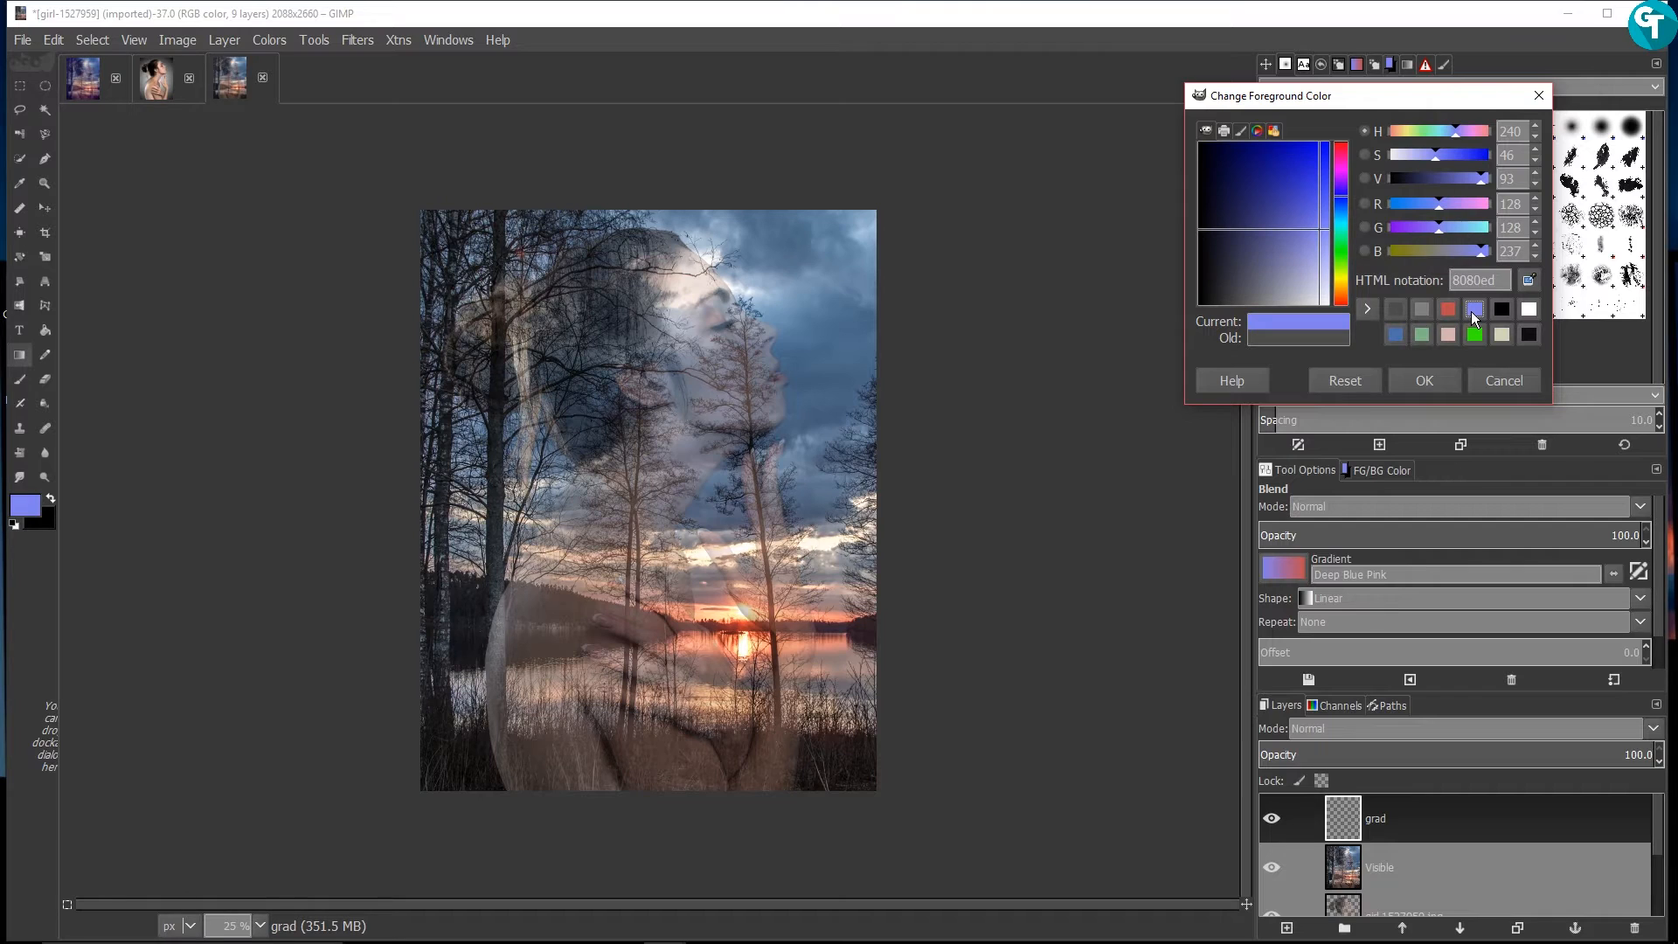
pyautogui.click(1424, 380)
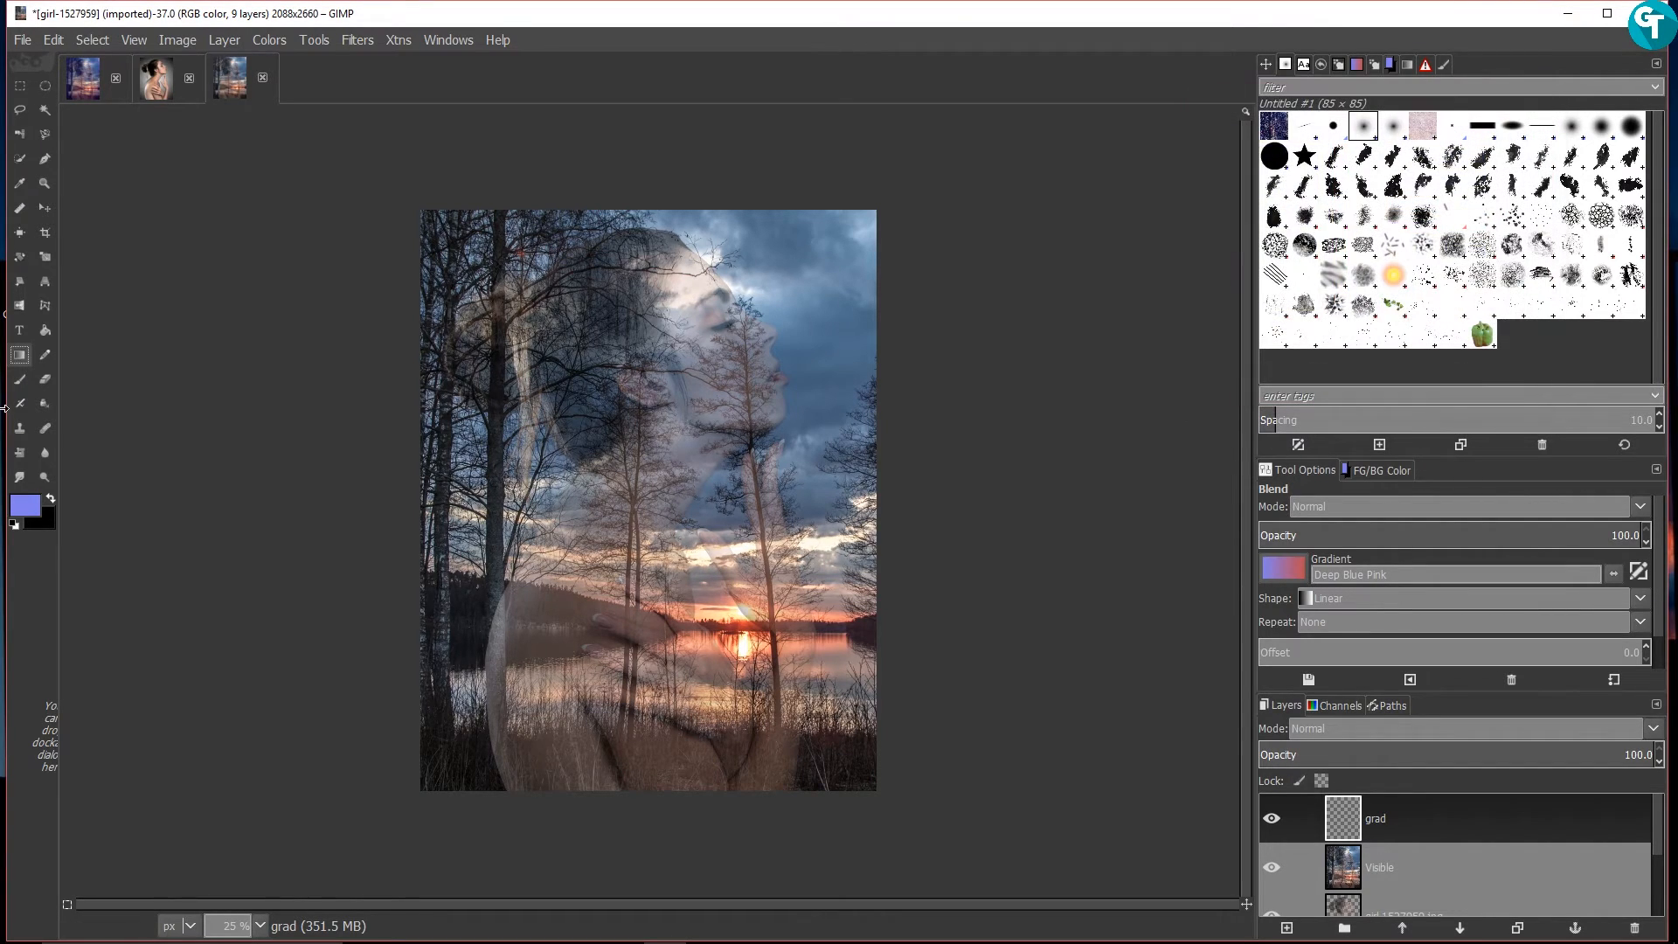
pyautogui.click(51, 498)
pyautogui.click(32, 504)
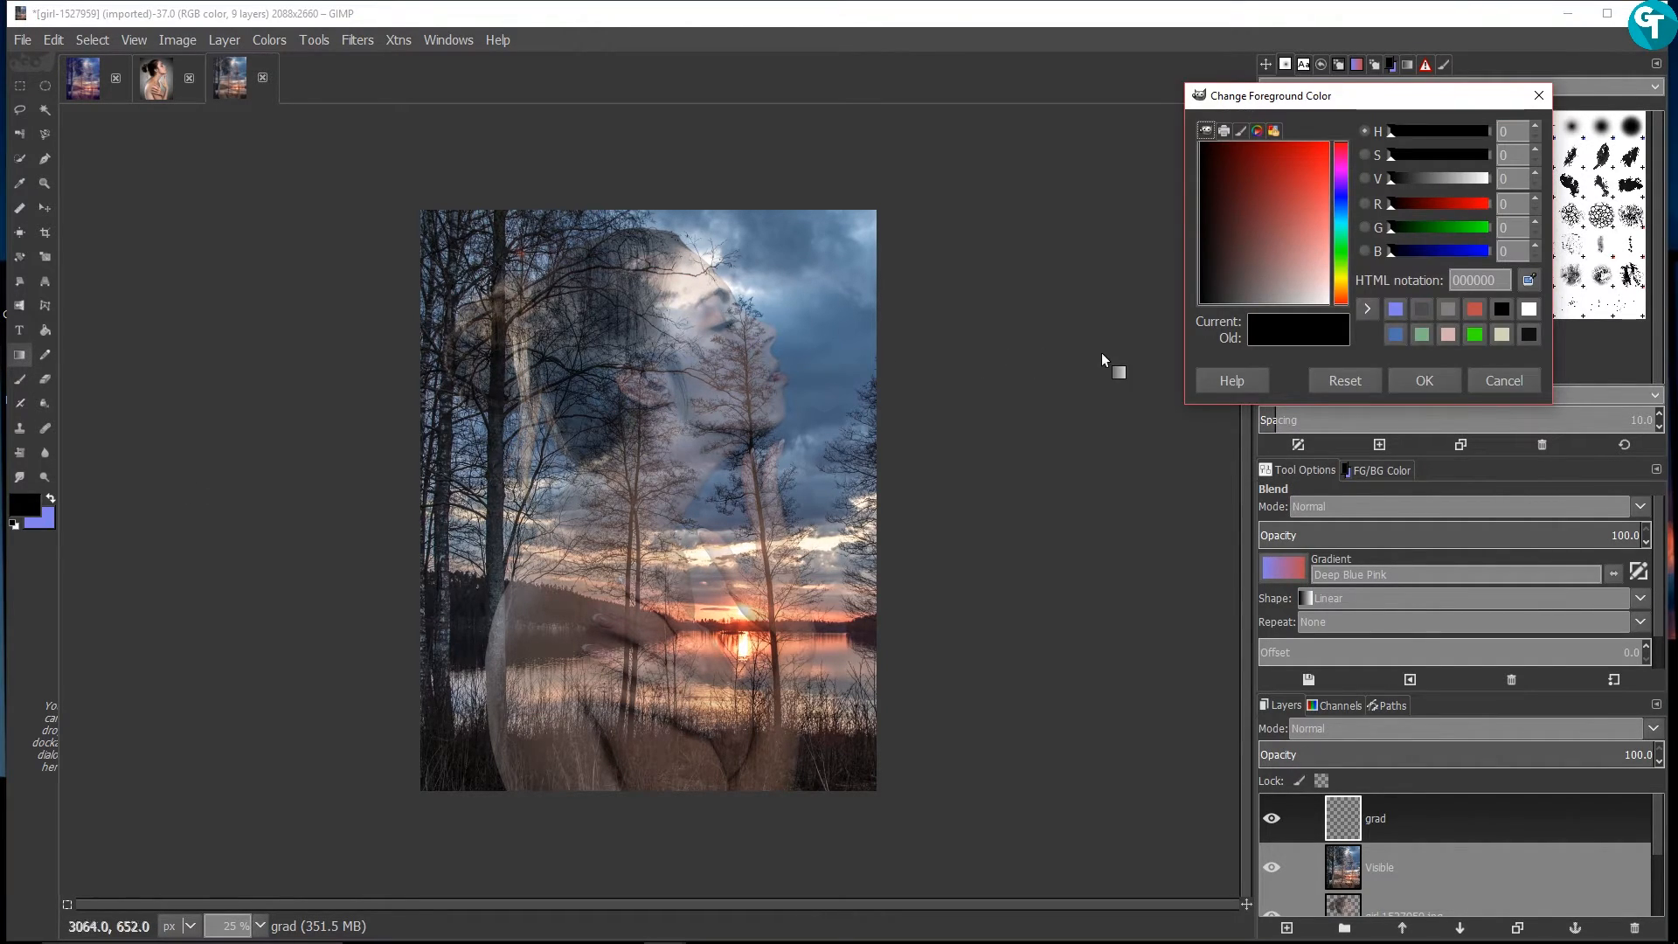
pyautogui.click(1474, 309)
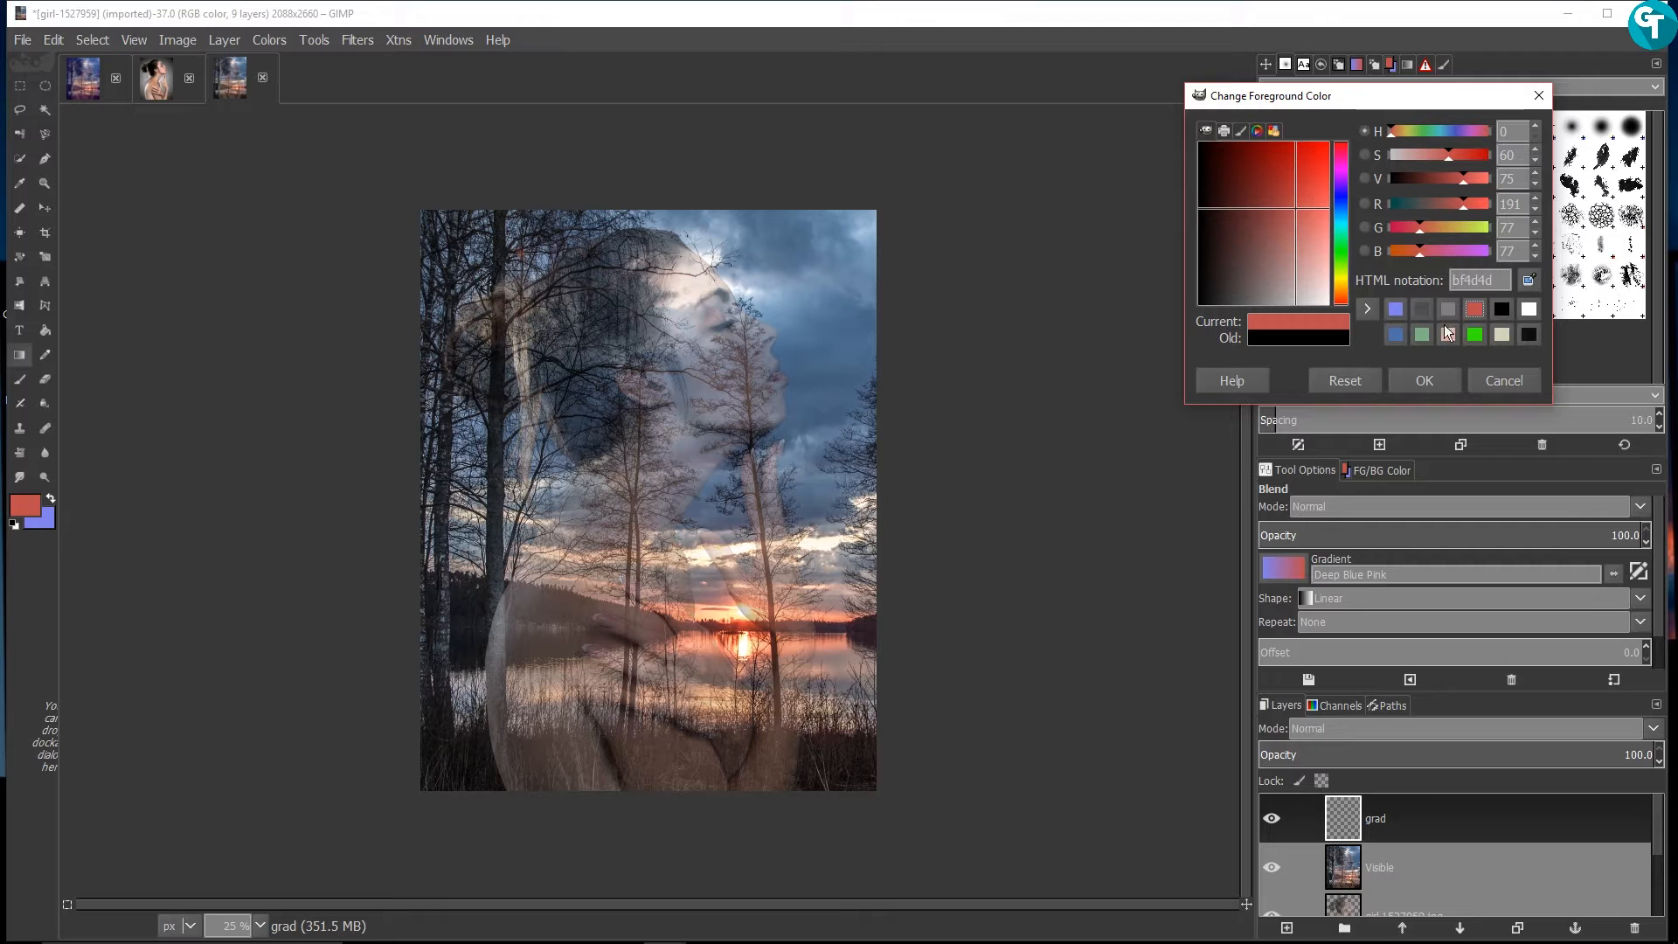
pyautogui.click(1414, 380)
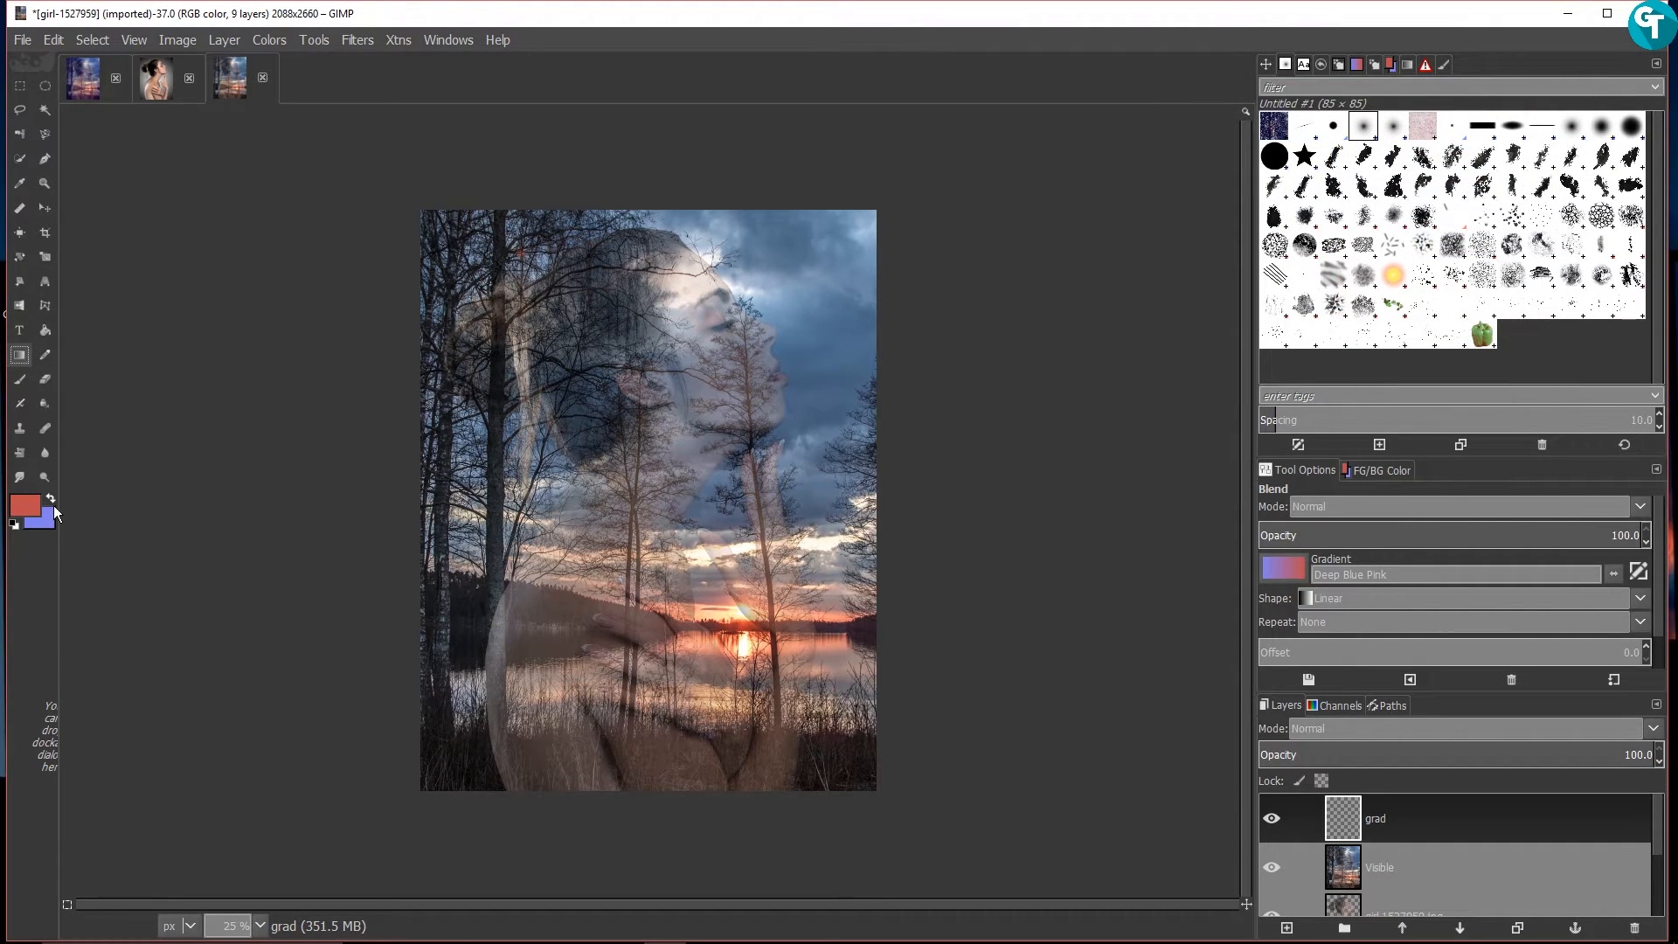
pyautogui.click(54, 500)
# Fill the grad layer with a vertical linear gradient from blue down to red and set the layer mode to Soft light
pyautogui.moveTo(647, 198); pyautogui.dragTo(643, 813)
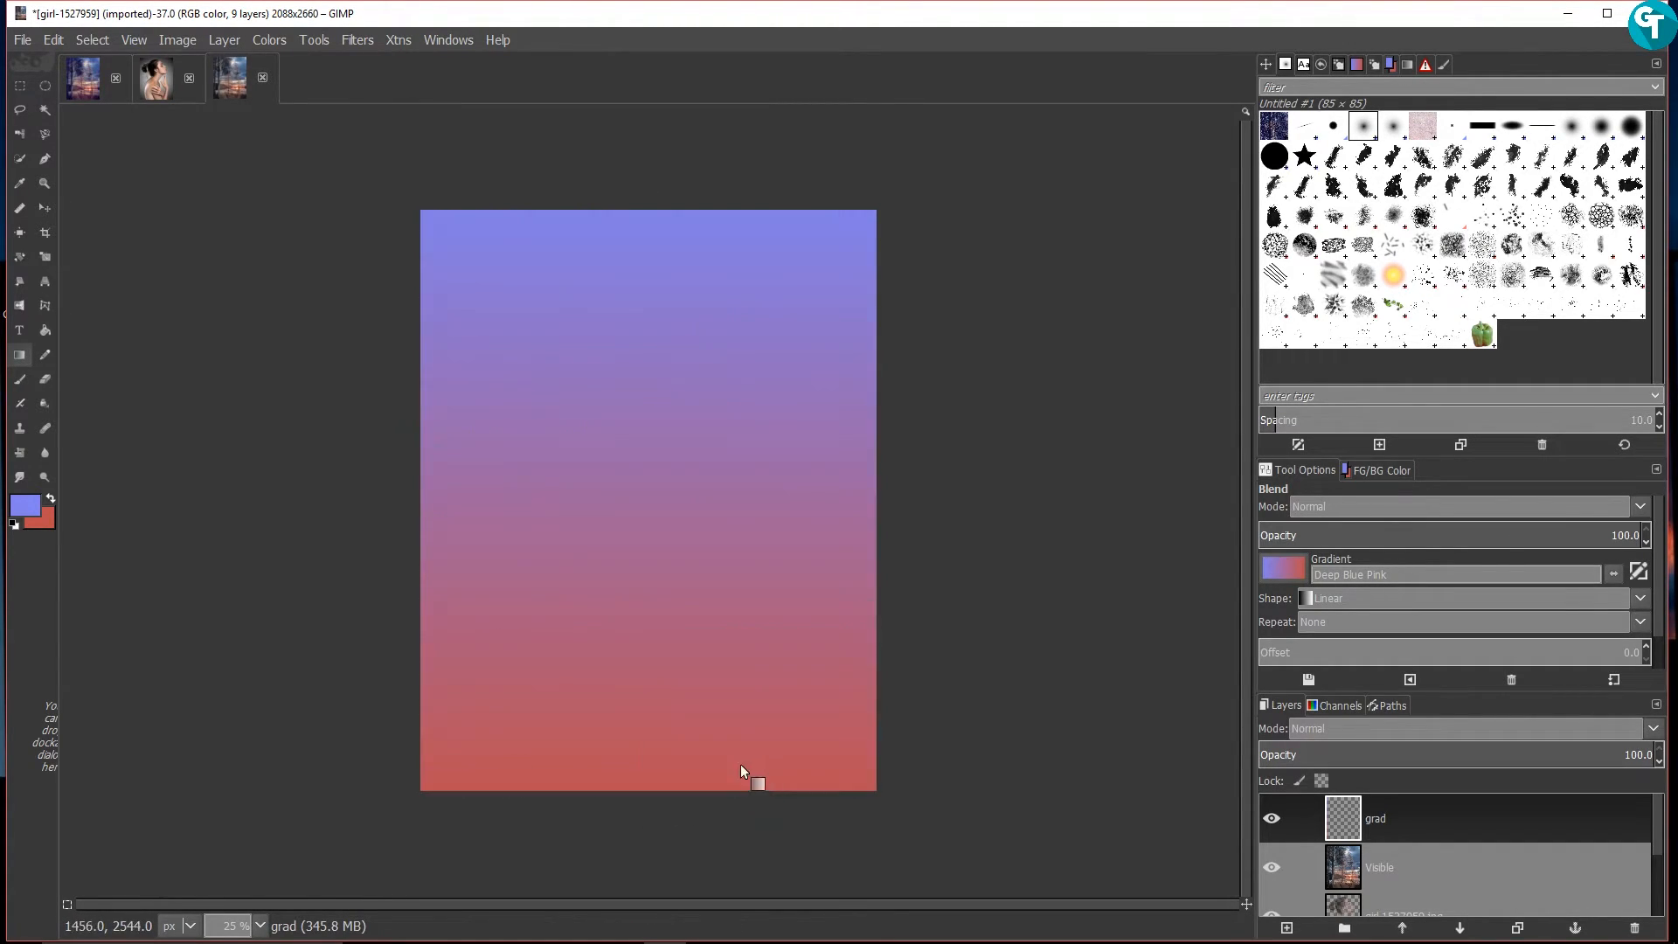
pyautogui.click(1378, 728)
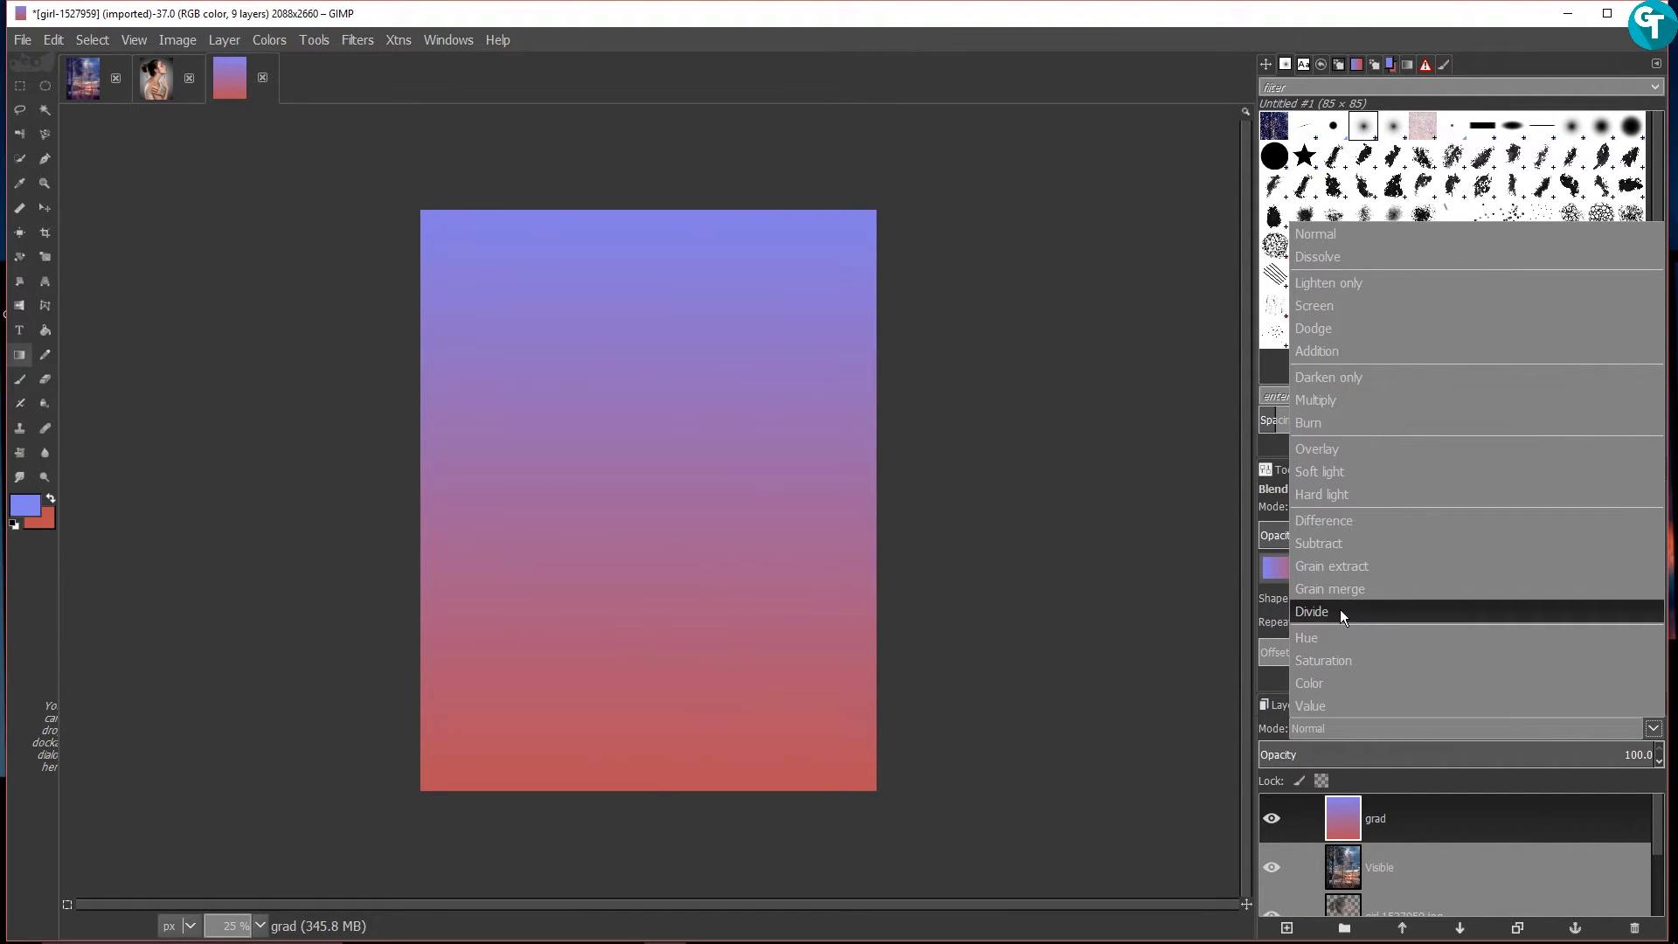
pyautogui.click(1344, 470)
pyautogui.scroll(1, 531, 411)
pyautogui.scroll(-2, 550, 411)
pyautogui.scroll(1, 708, 440)
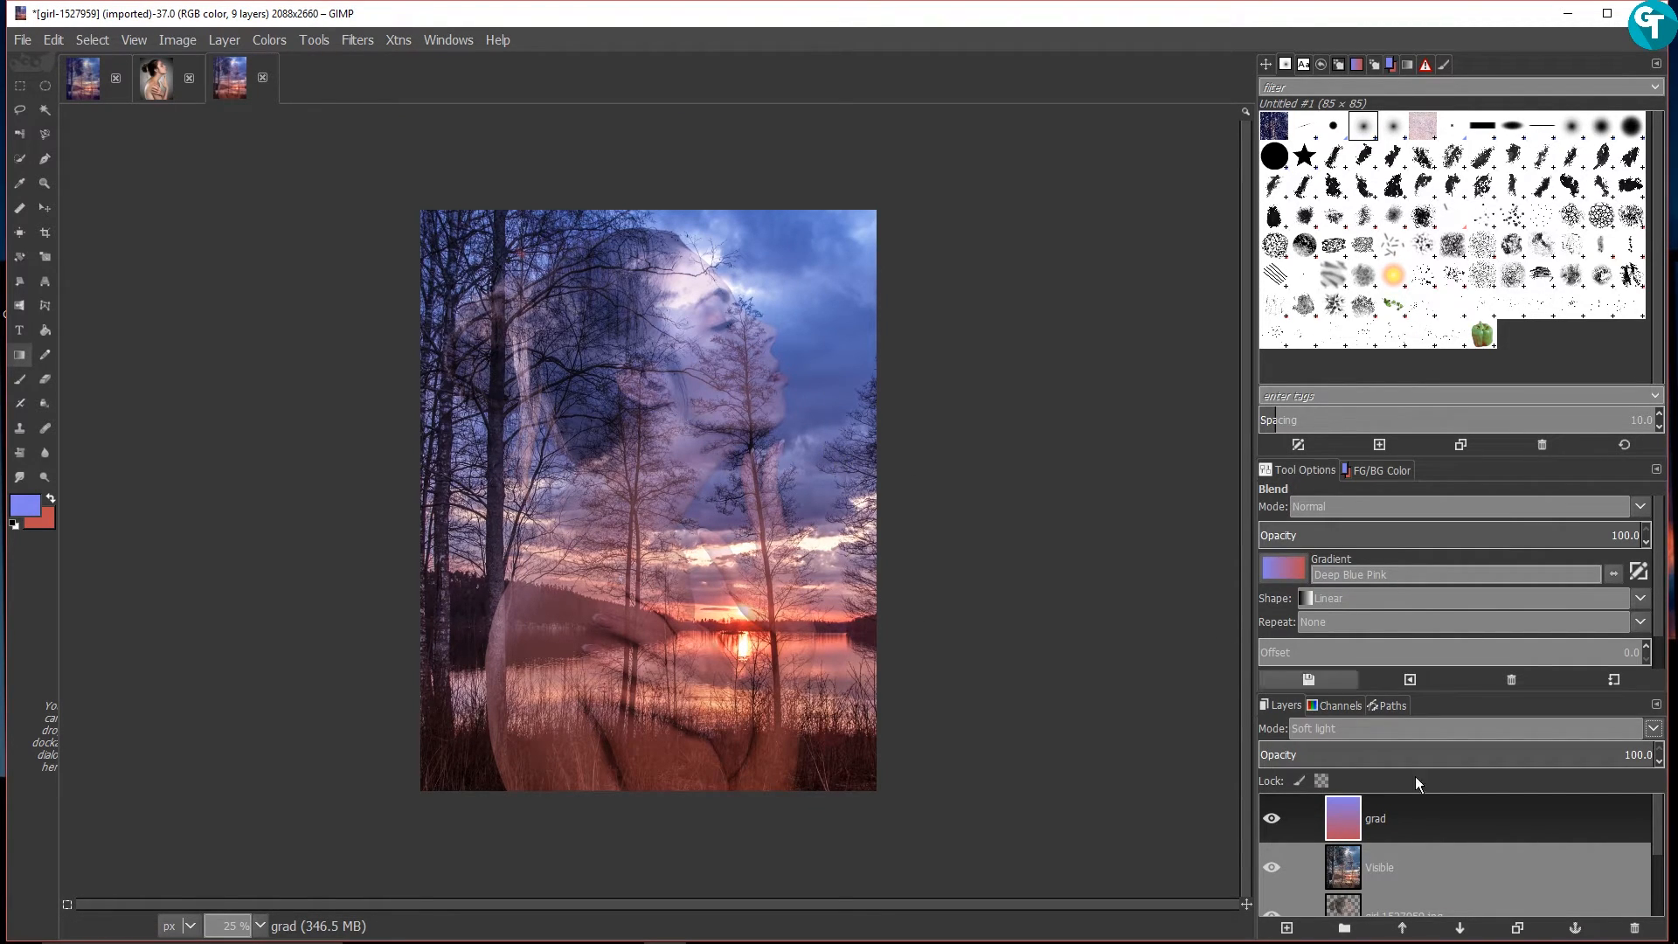
# Lower the grad layer's opacity to 47.9
pyautogui.moveTo(1553, 757); pyautogui.dragTo(1448, 766)
pyautogui.scroll(-2, 709, 399)
pyautogui.scroll(2, 710, 398)
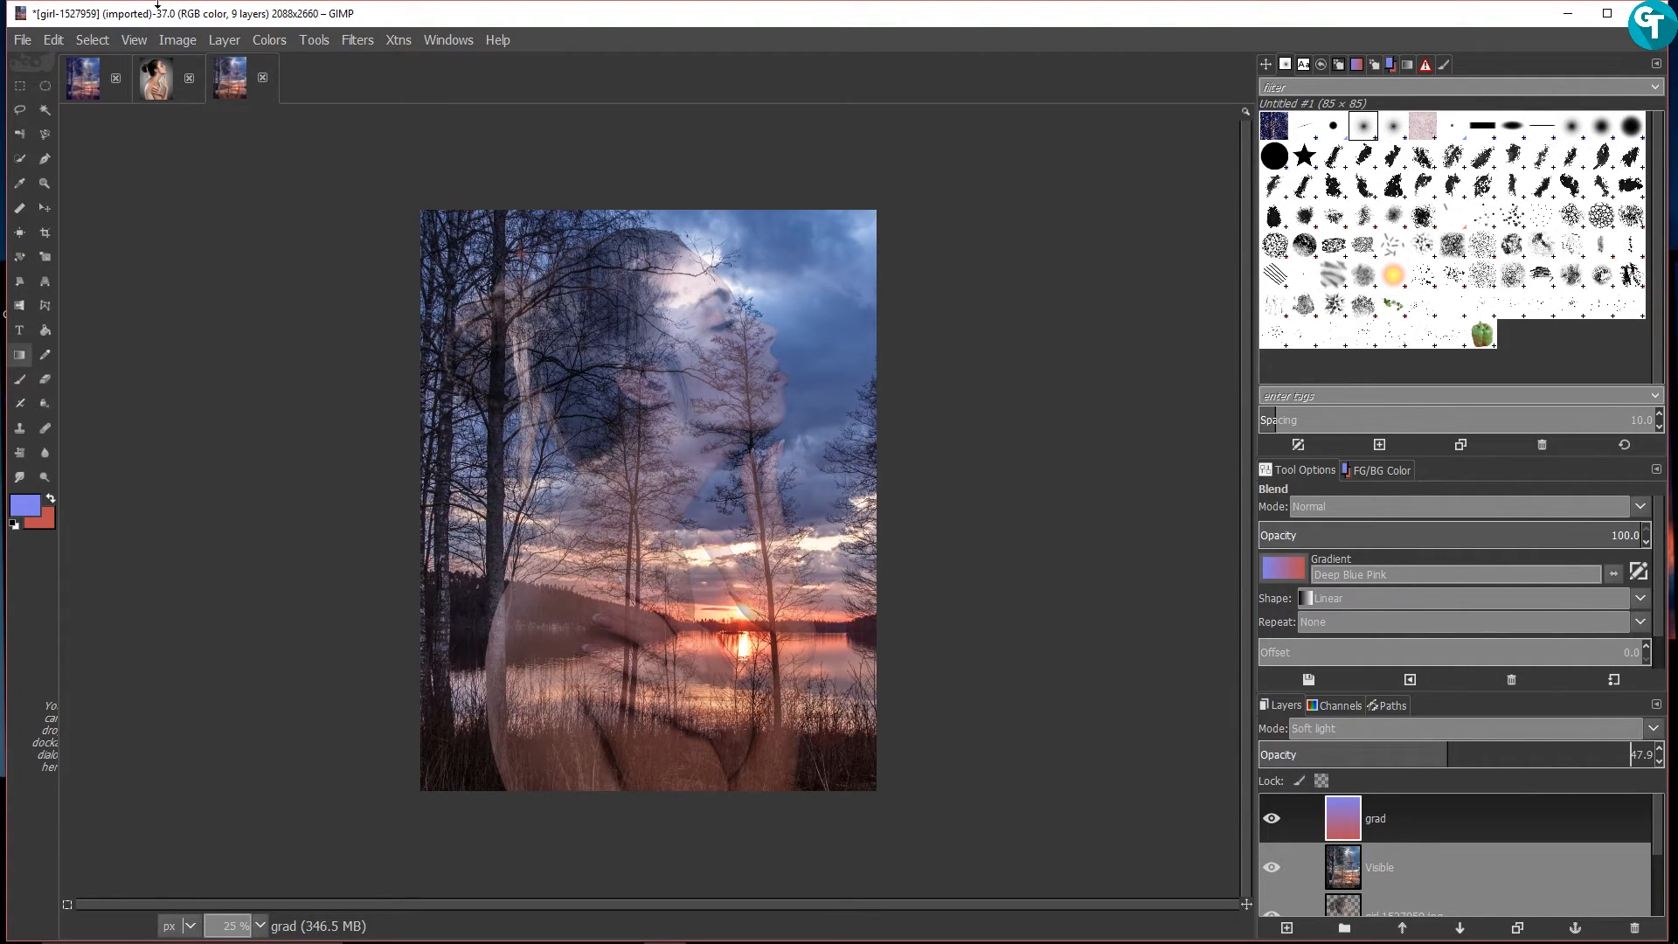
# Create a new layer from visible above grad and open the Beautify filter for it
pyautogui.click(224, 39)
pyautogui.click(249, 81)
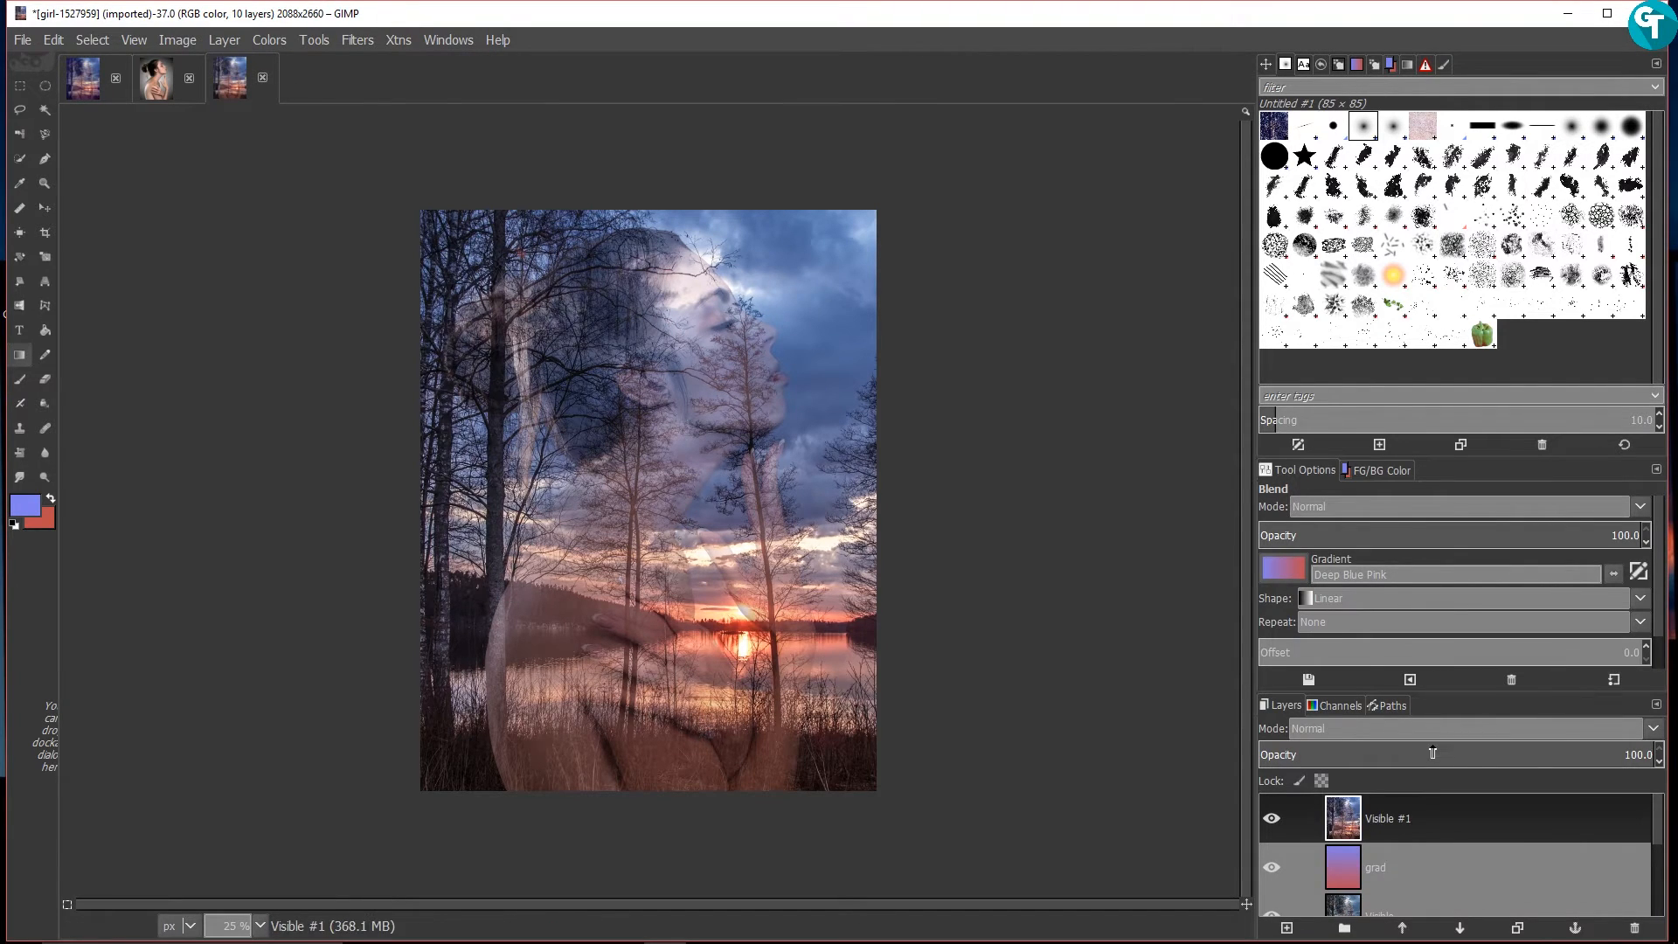
pyautogui.click(357, 39)
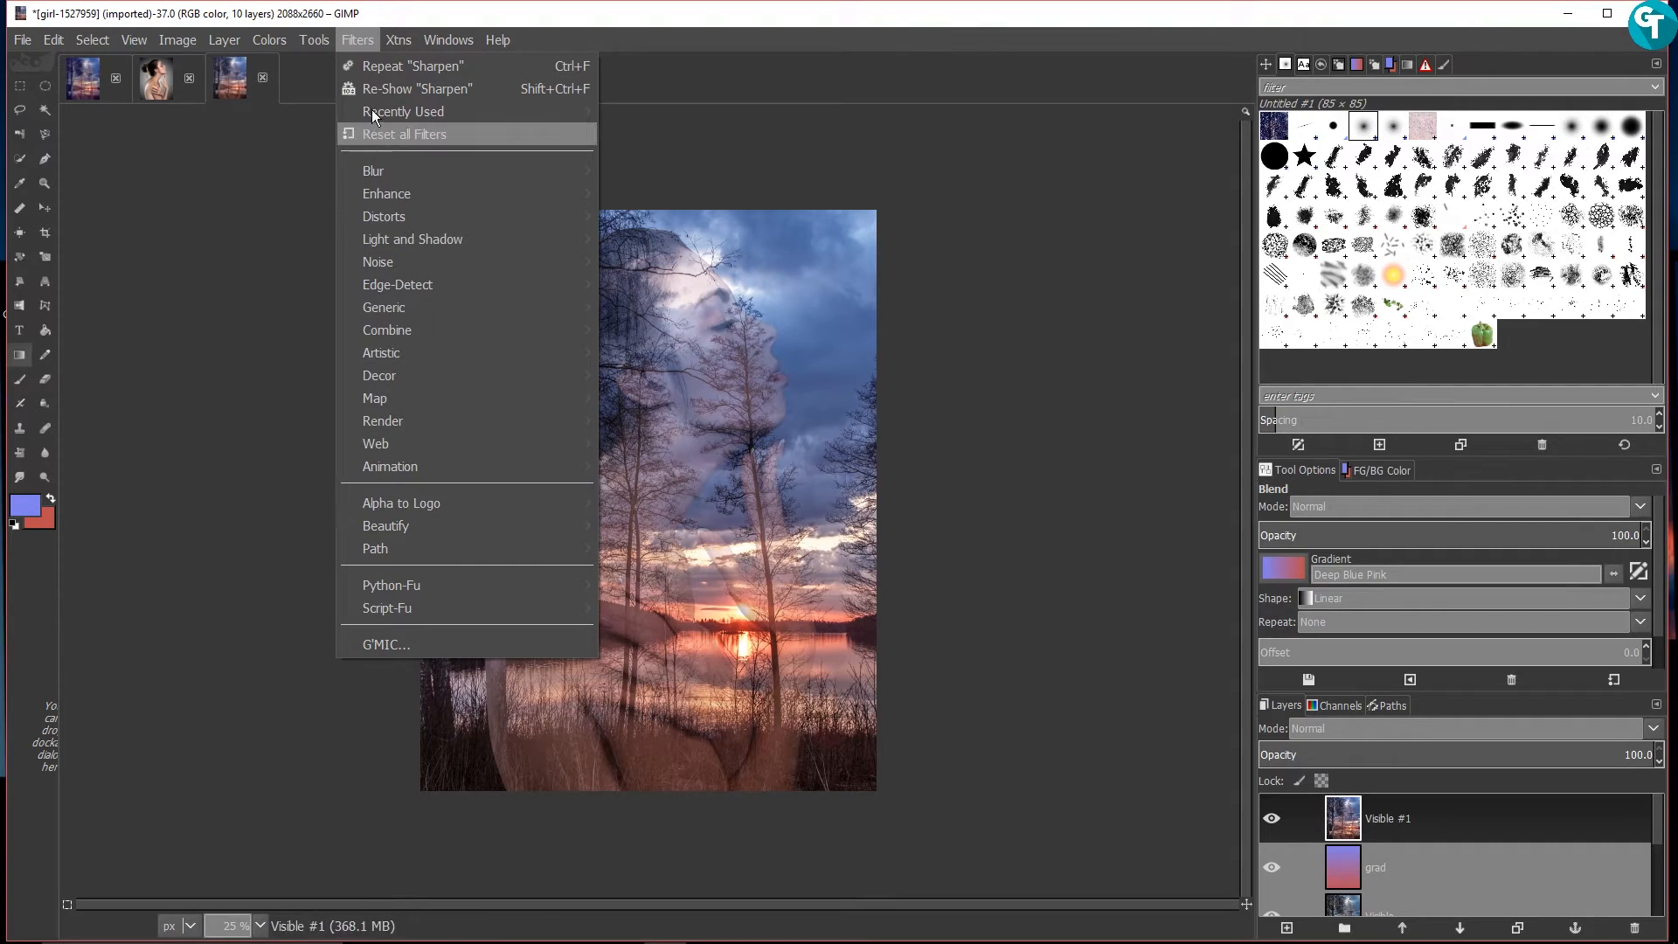
pyautogui.moveTo(448, 527)
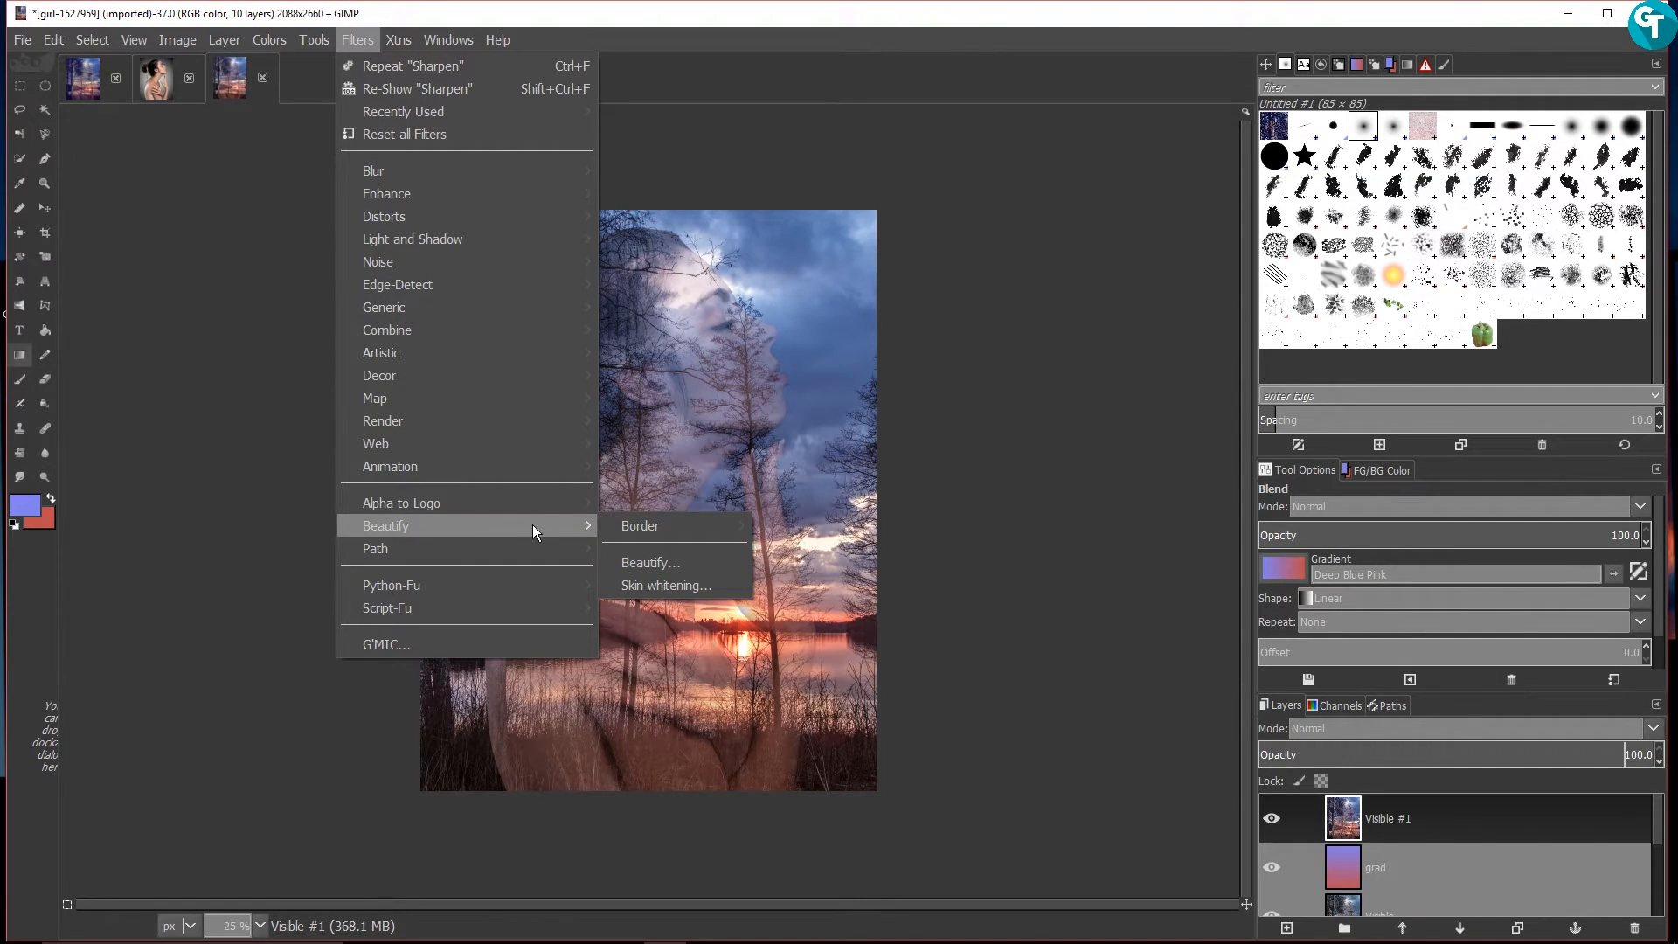
pyautogui.click(660, 574)
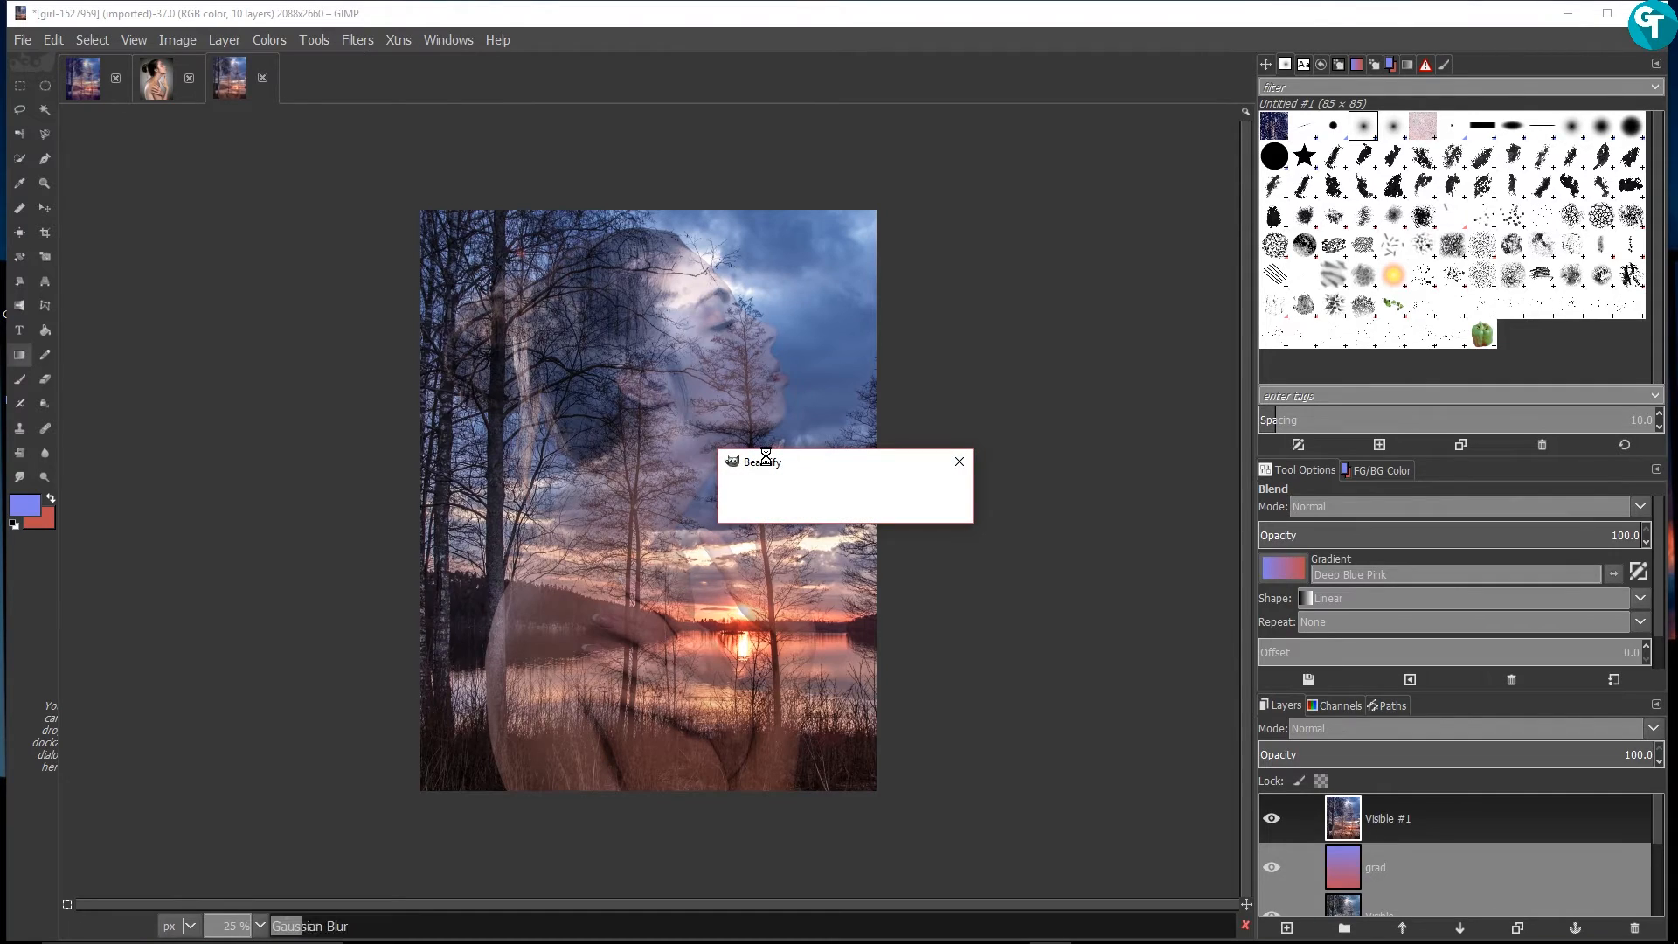
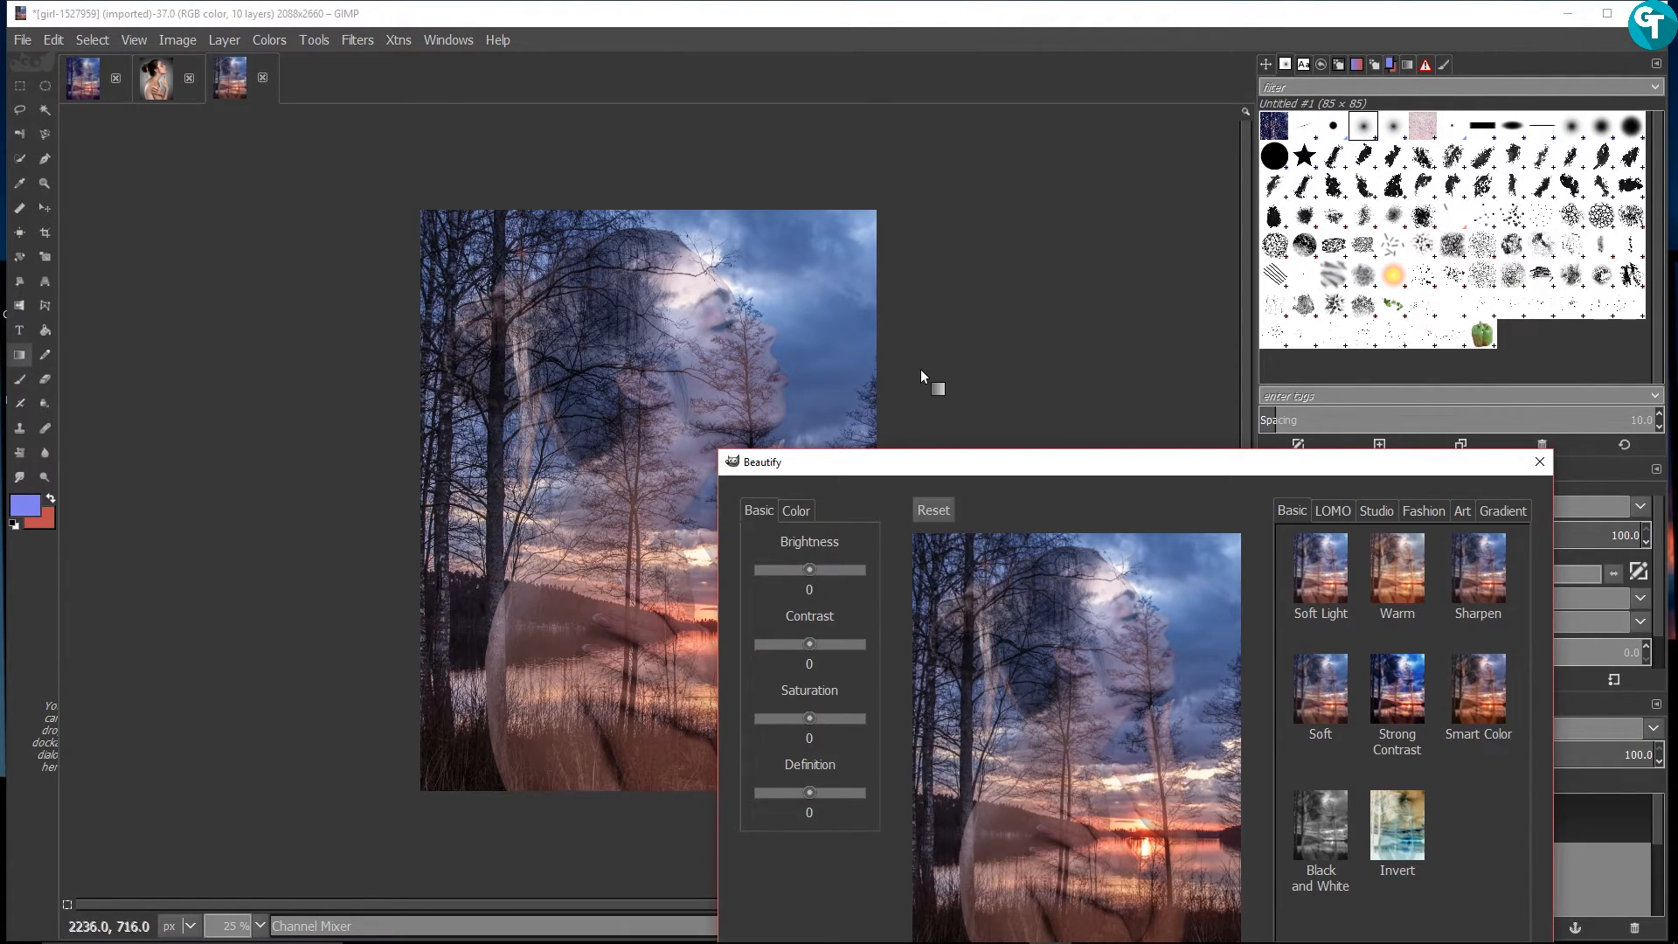
pyautogui.moveTo(1148, 458); pyautogui.dragTo(805, 232)
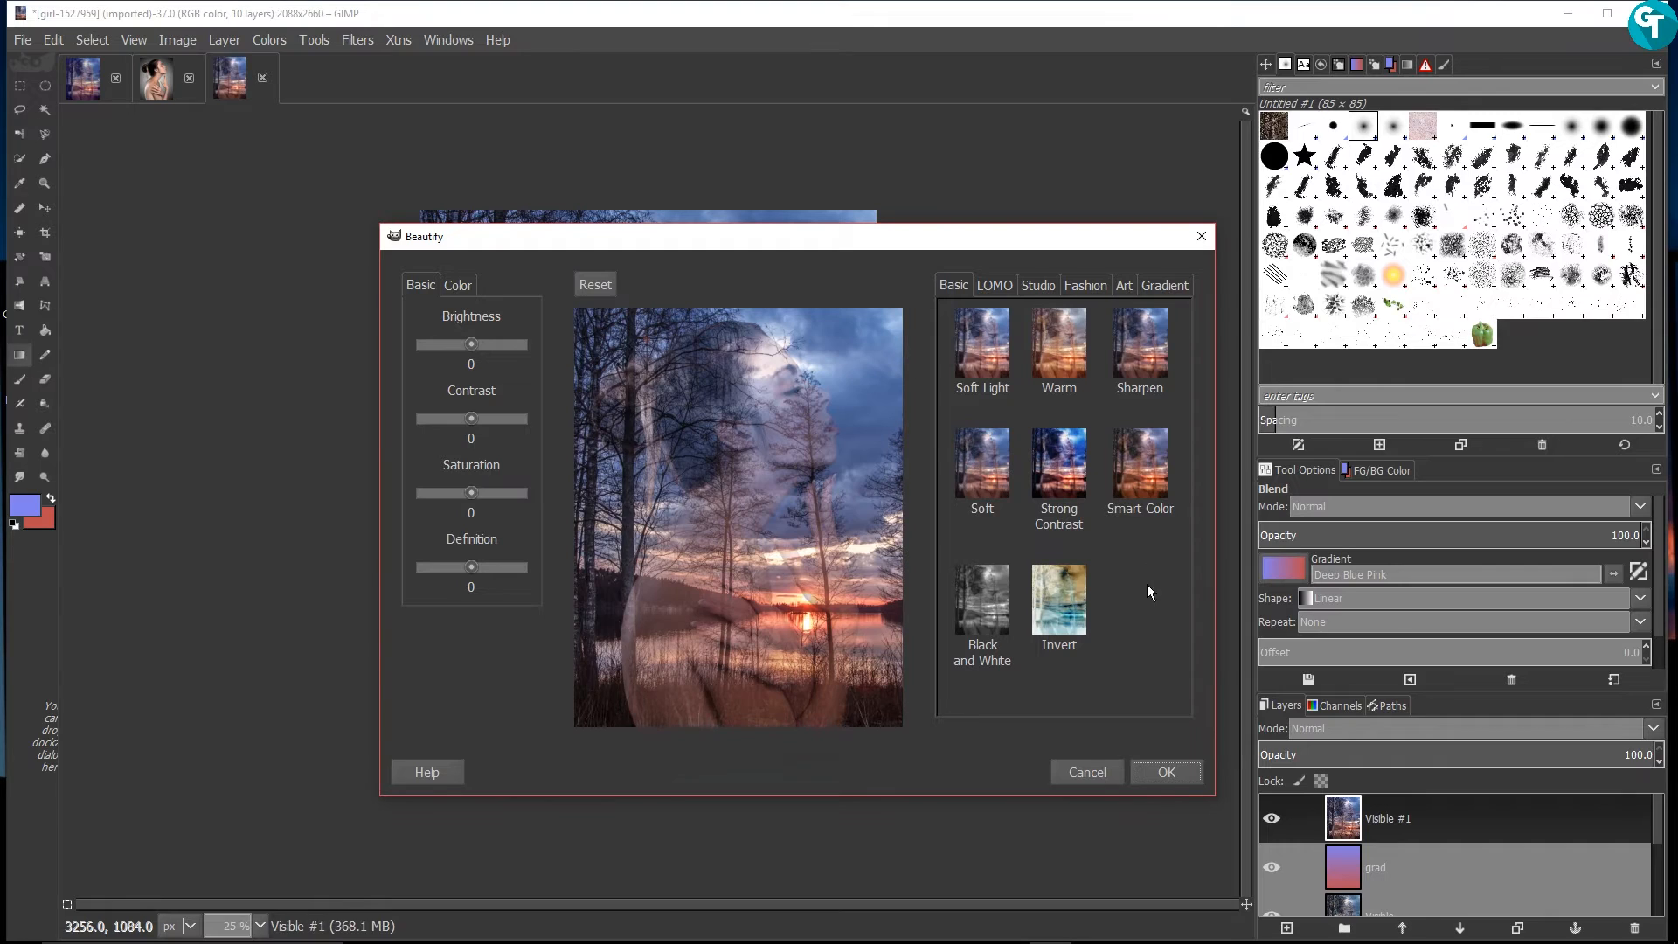
# Try the LOMO effects Deep Blue Tear Rain and Classic HDR, reducing the latter to an effect opacity of 51, and reset the Beautify changes
pyautogui.click(1038, 286)
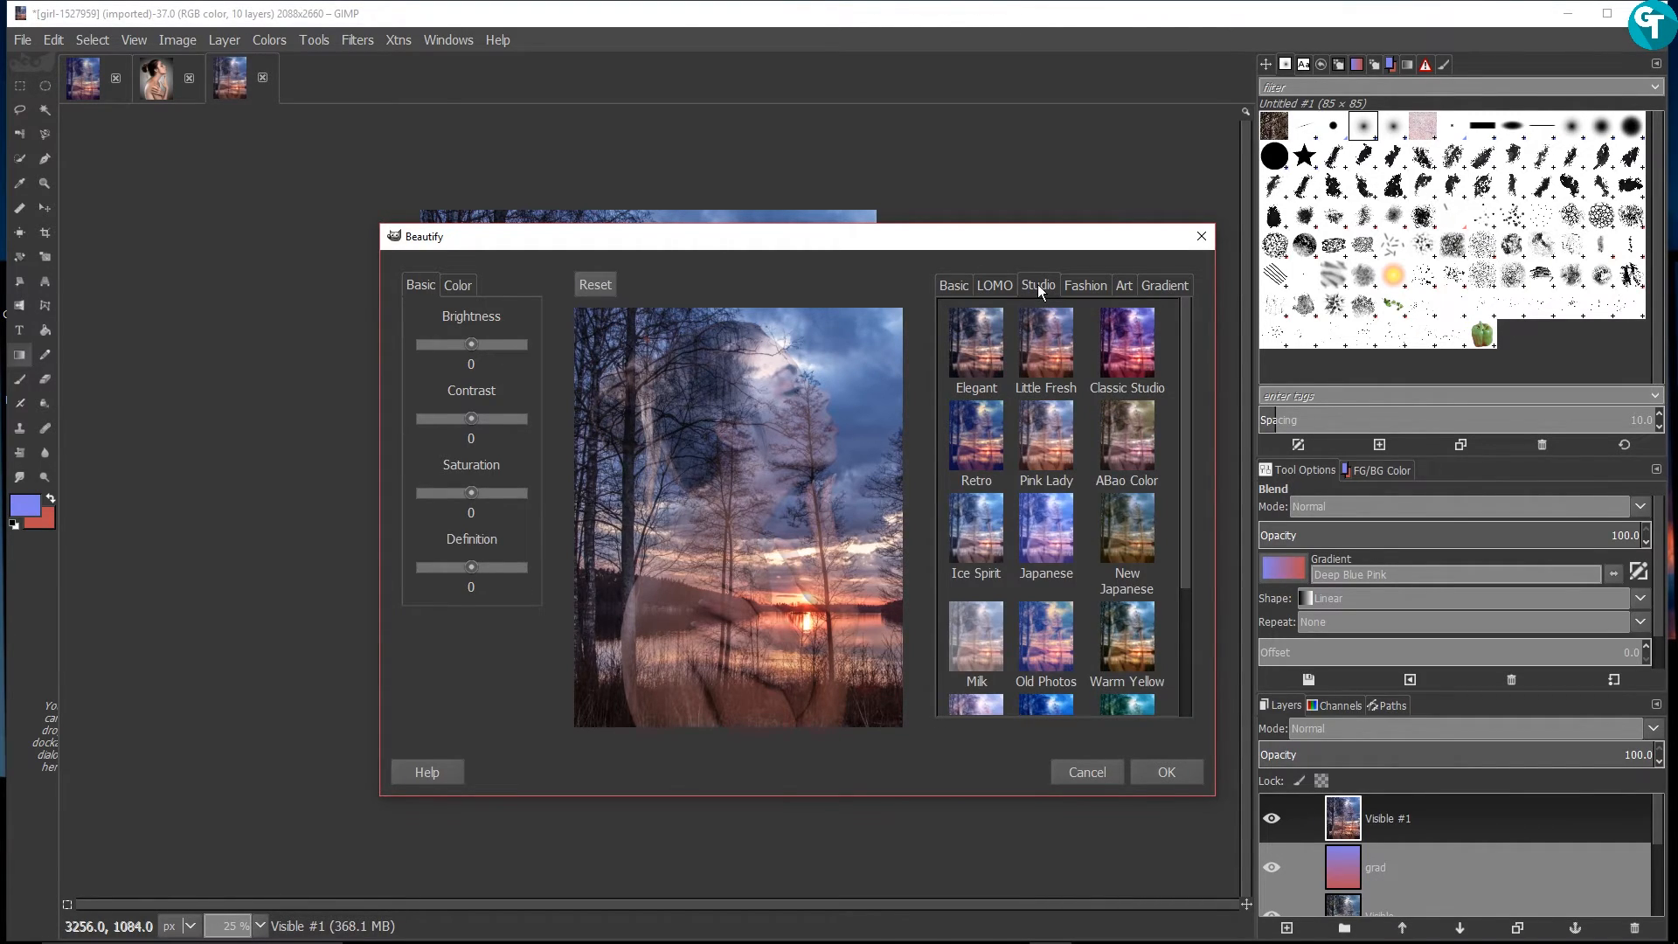
pyautogui.scroll(-3, 1180, 428)
pyautogui.scroll(3, 1175, 449)
pyautogui.click(988, 283)
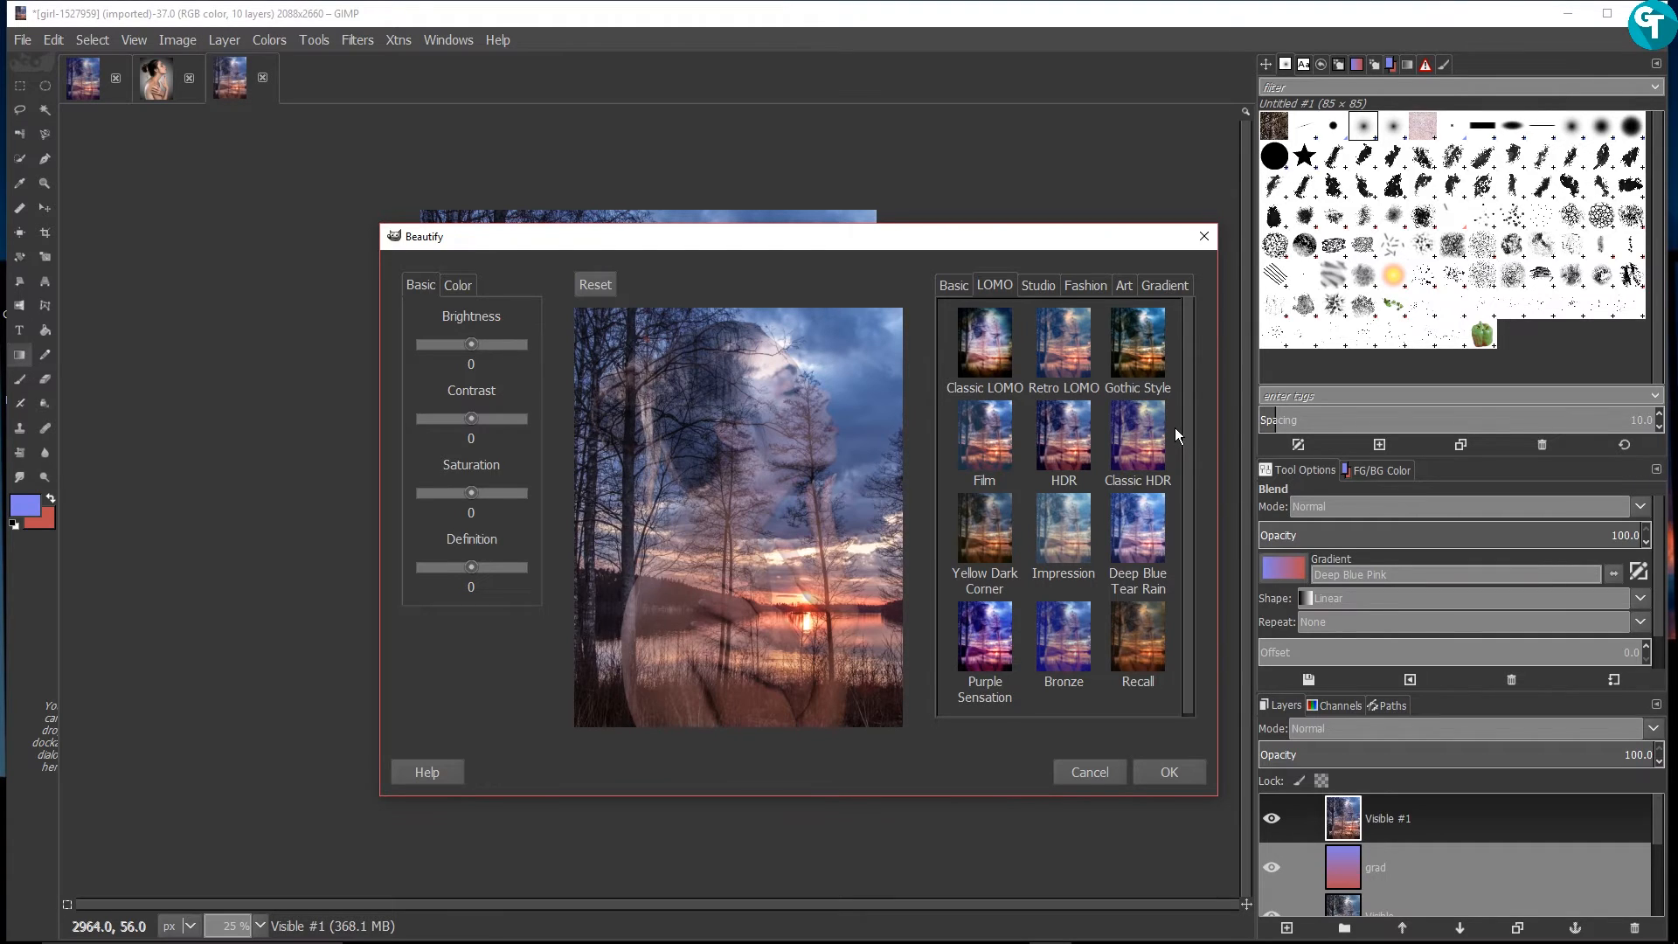
pyautogui.scroll(-1, 1190, 534)
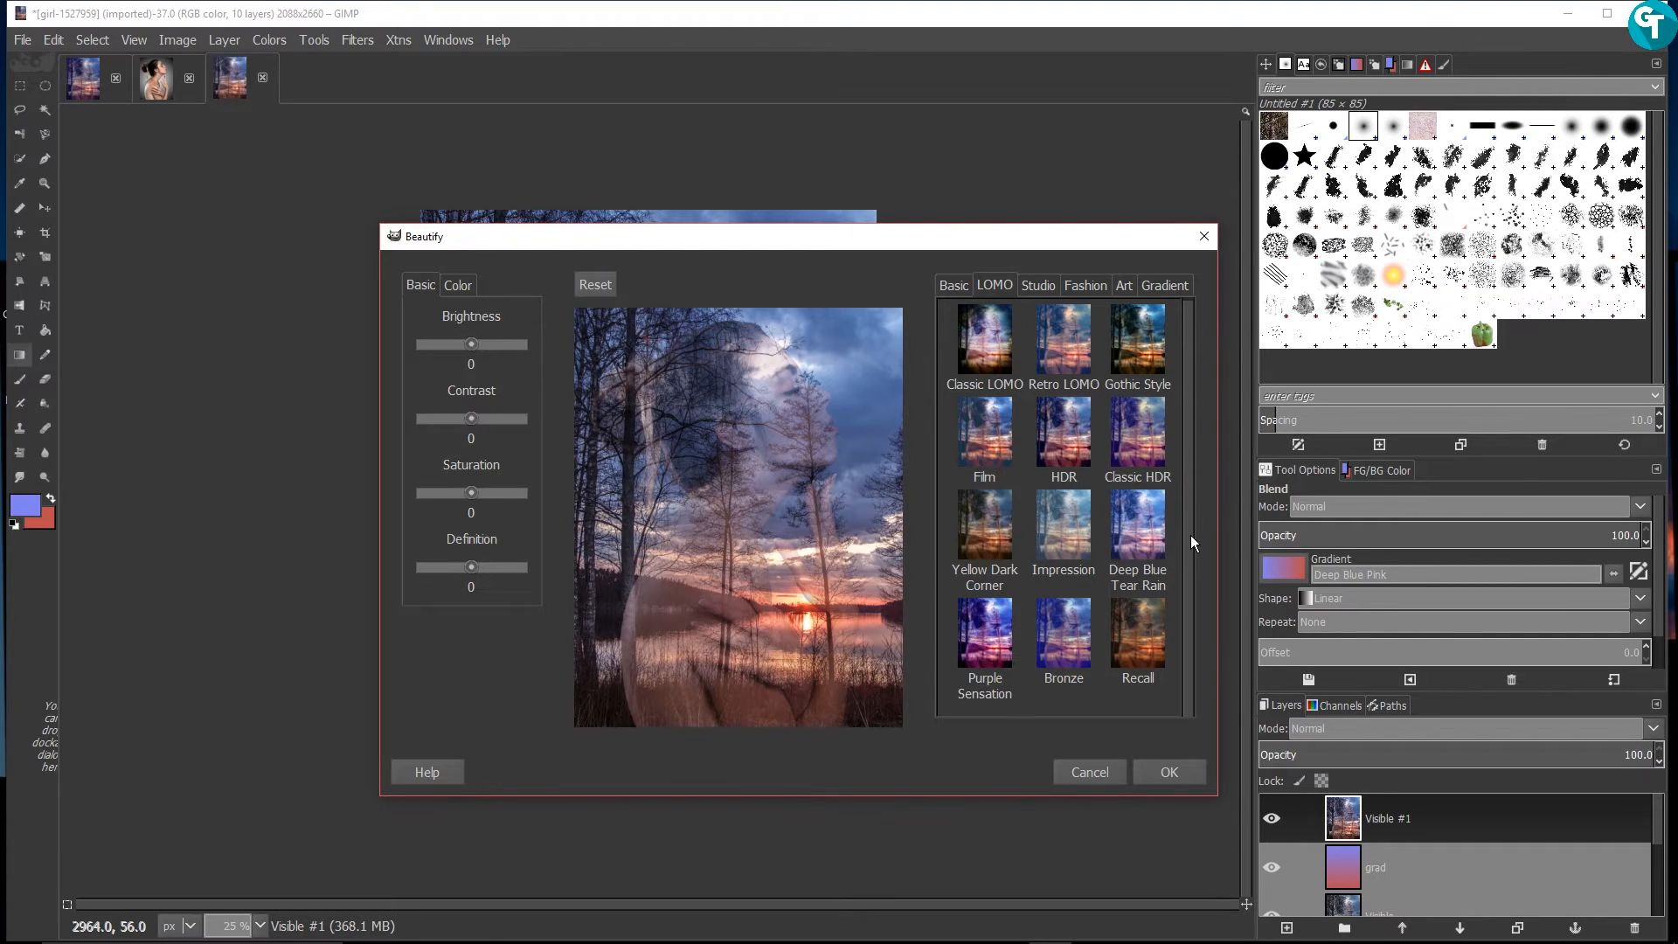
pyautogui.click(1138, 528)
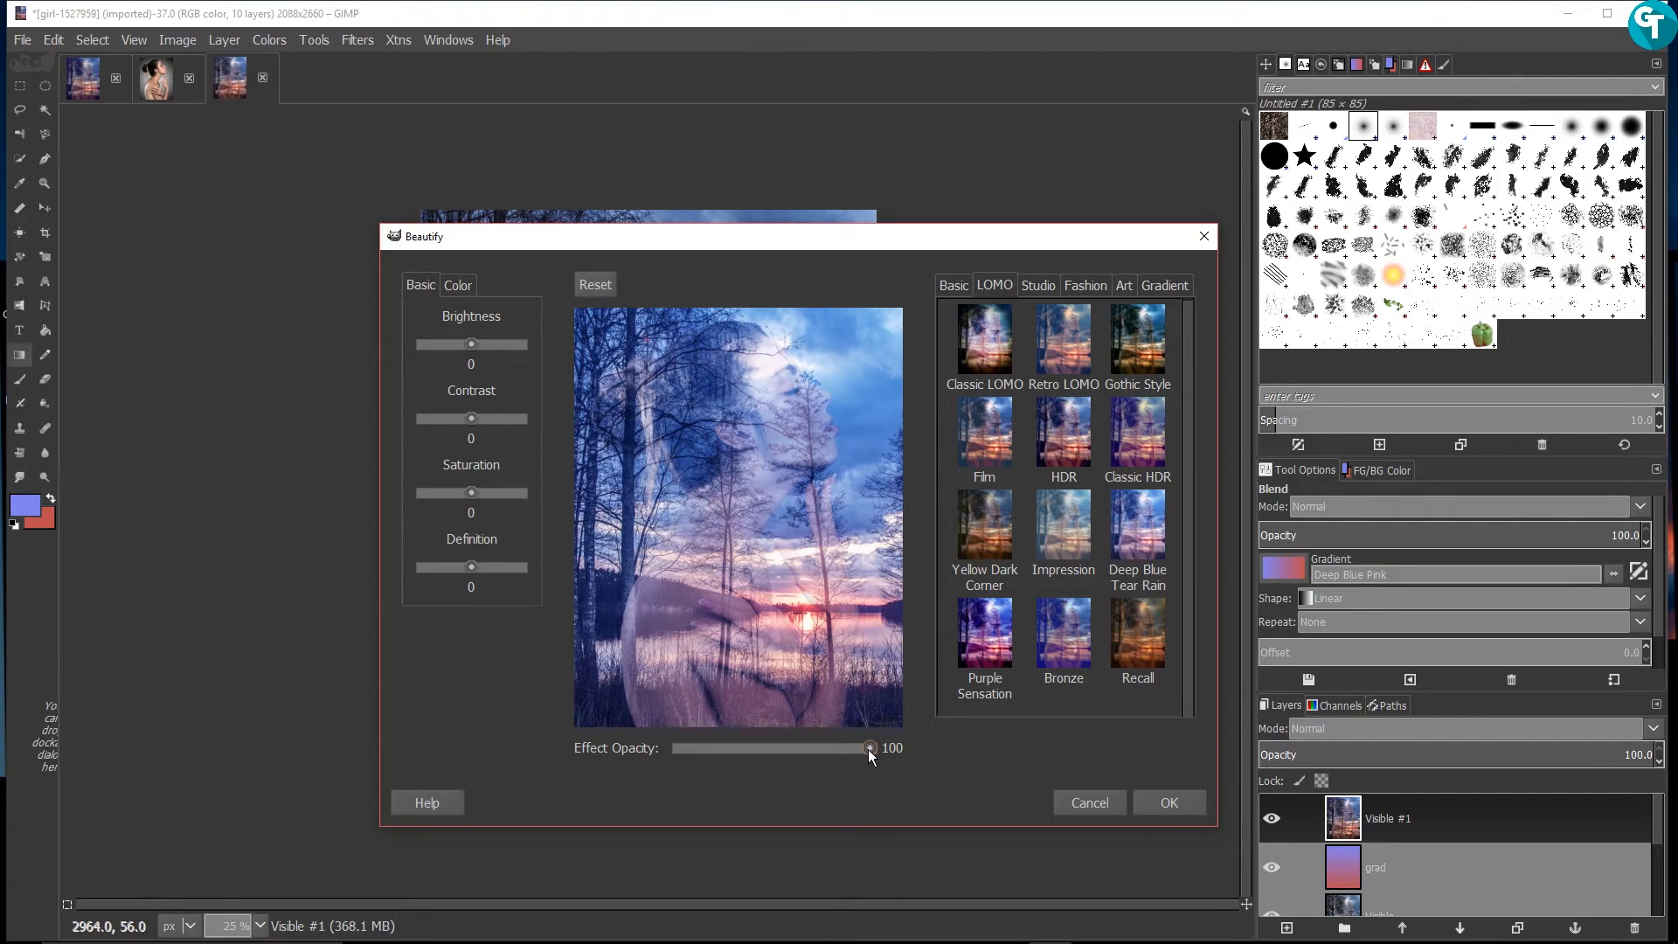
pyautogui.click(1162, 431)
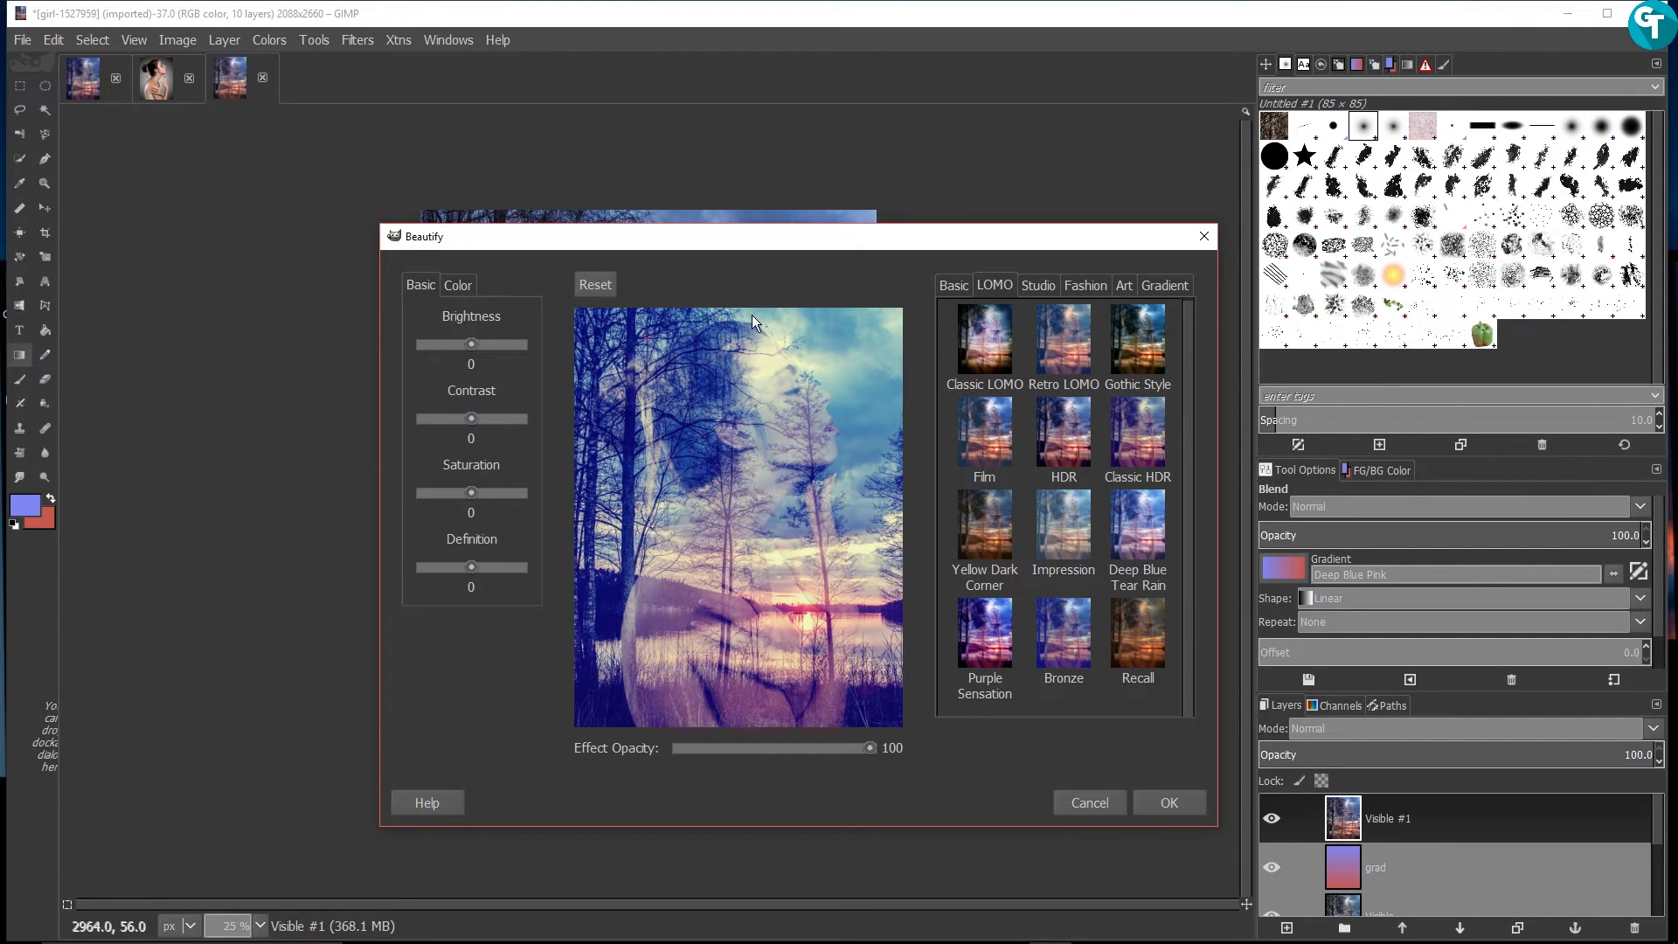
pyautogui.moveTo(871, 748); pyautogui.dragTo(776, 748)
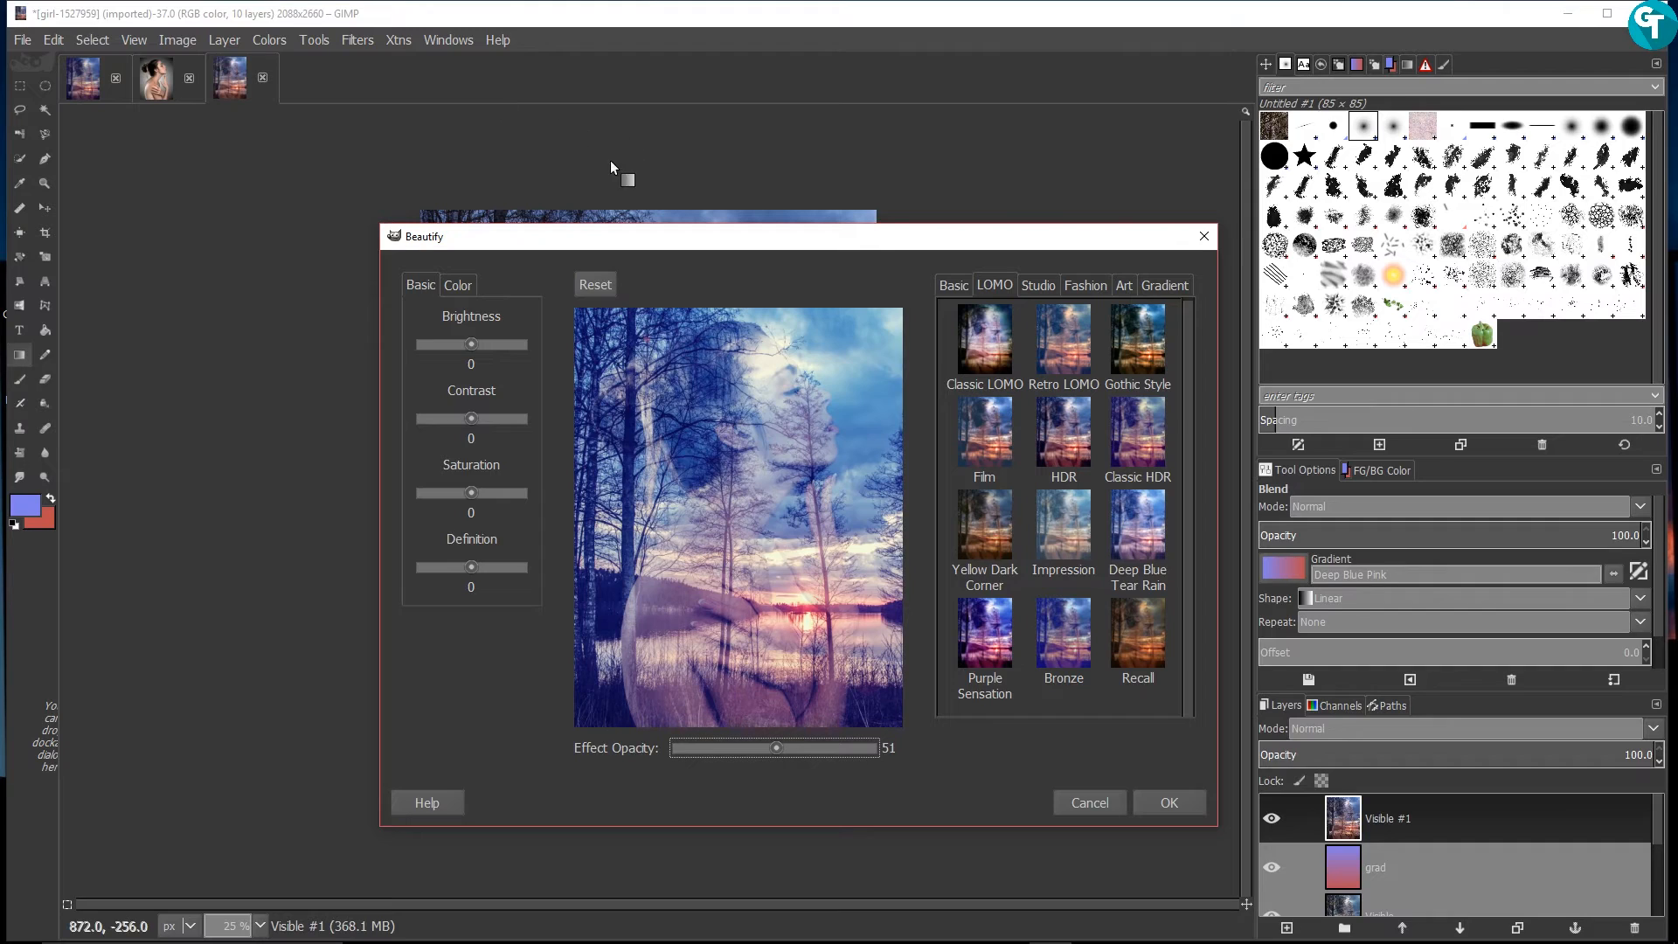
pyautogui.click(587, 284)
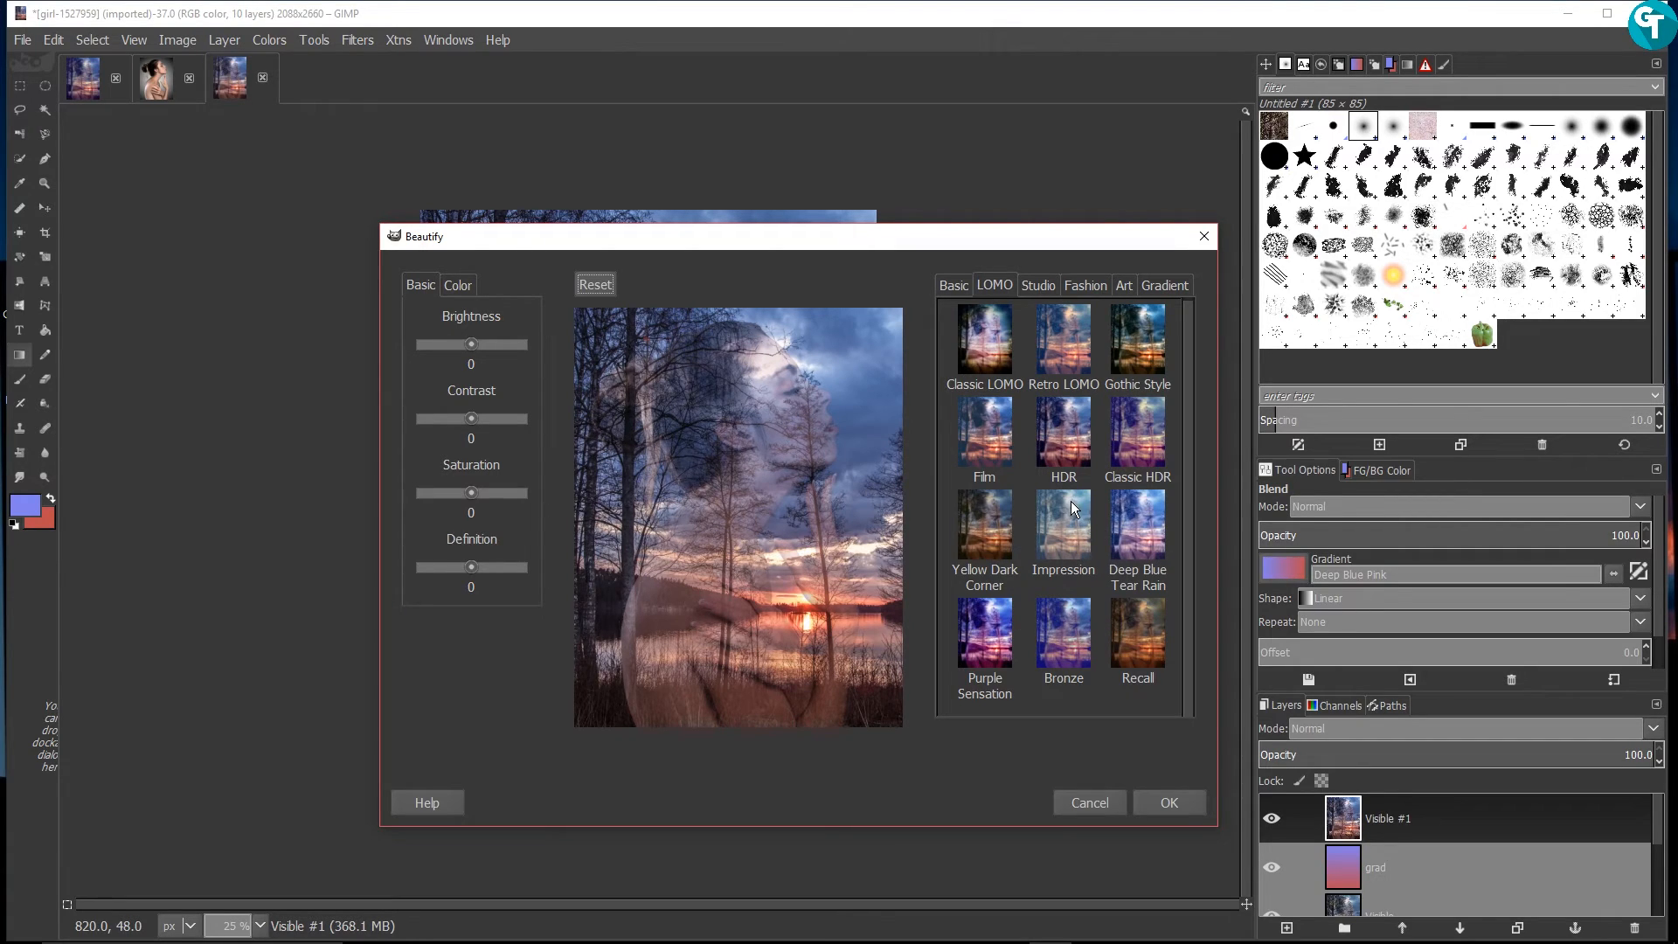
# Apply the Deep Blue Tear Rain effect to the Visible #1 layer at an effect opacity of 53
pyautogui.click(1141, 528)
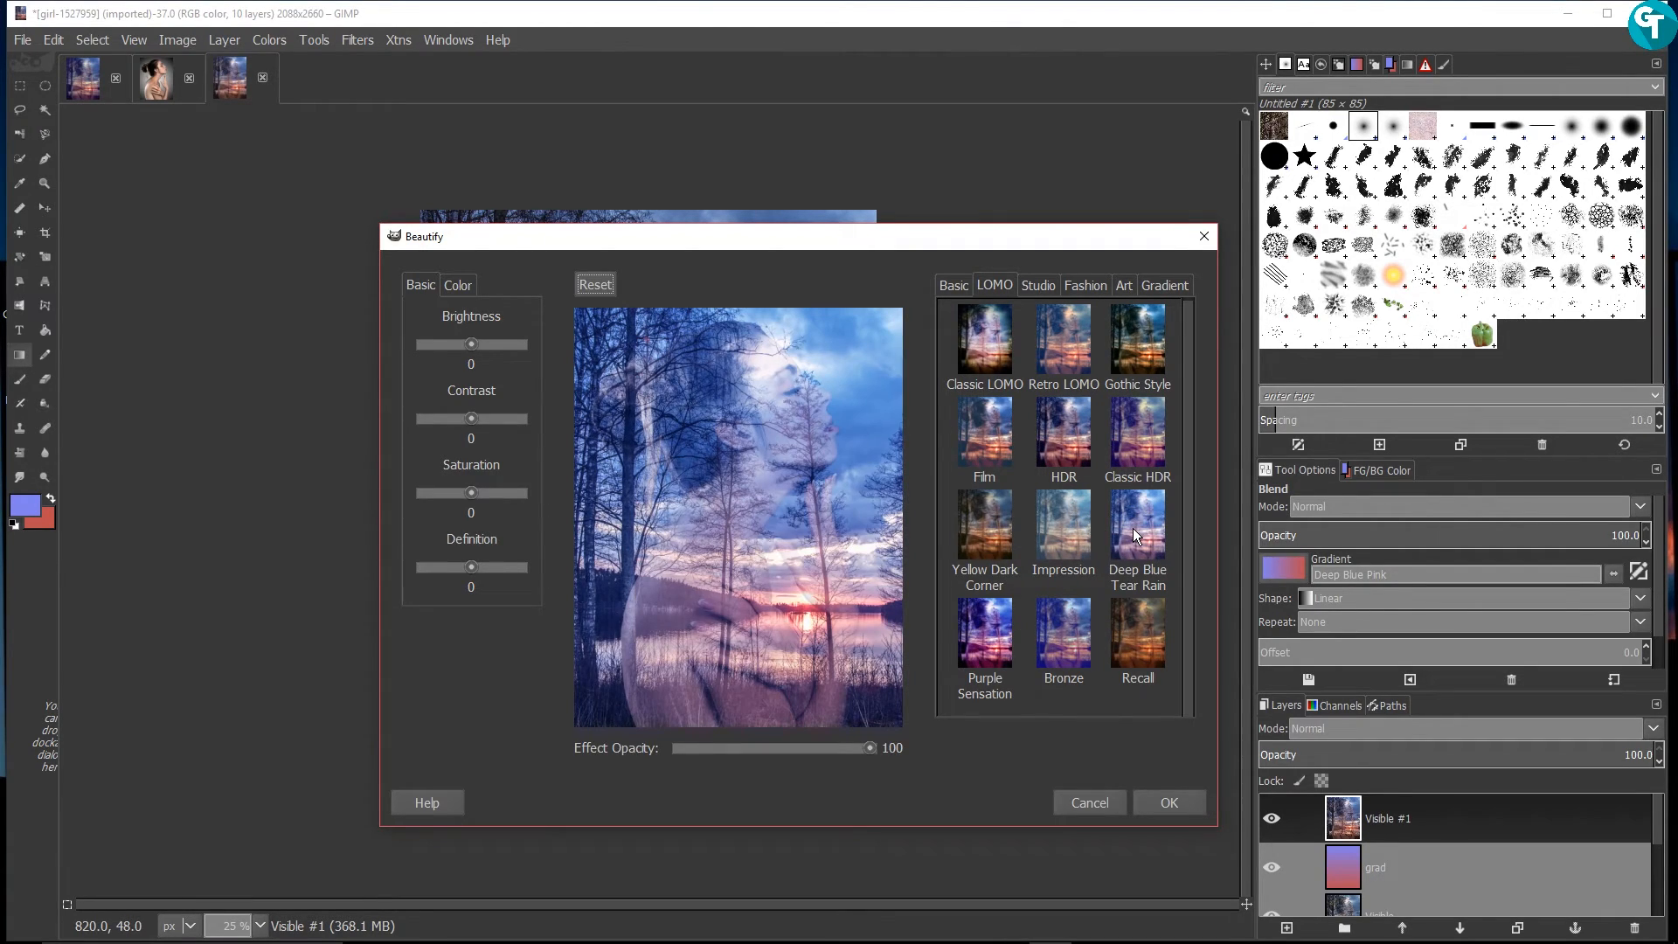
pyautogui.moveTo(868, 748); pyautogui.dragTo(794, 748)
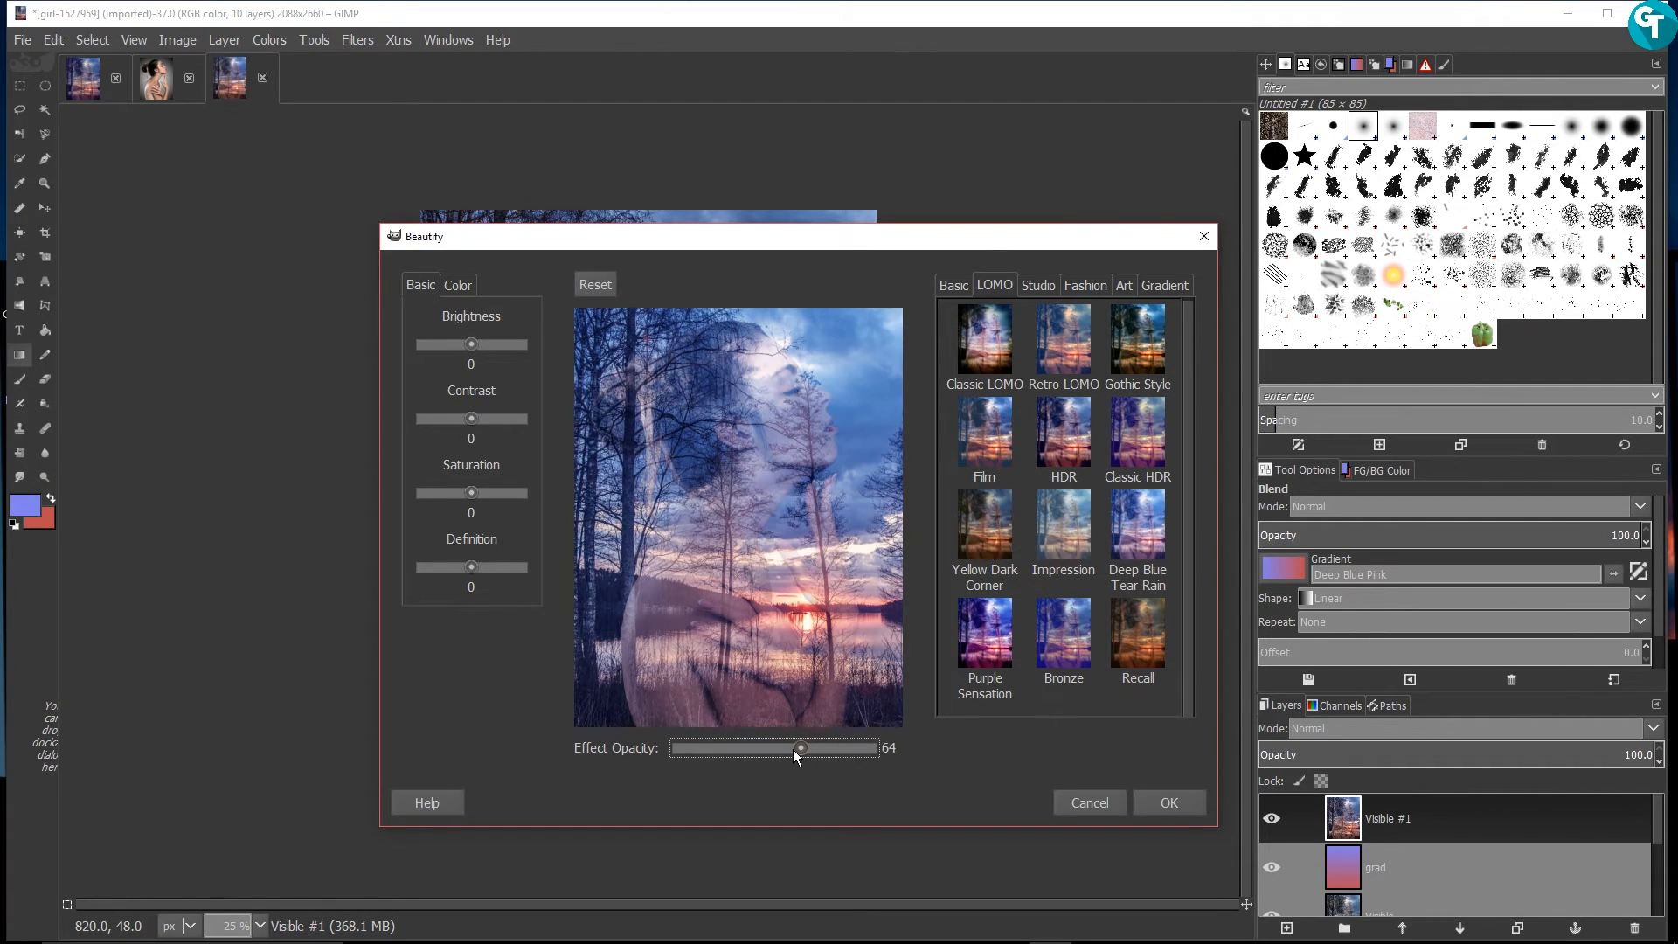
pyautogui.moveTo(788, 749); pyautogui.dragTo(781, 750)
pyautogui.click(458, 288)
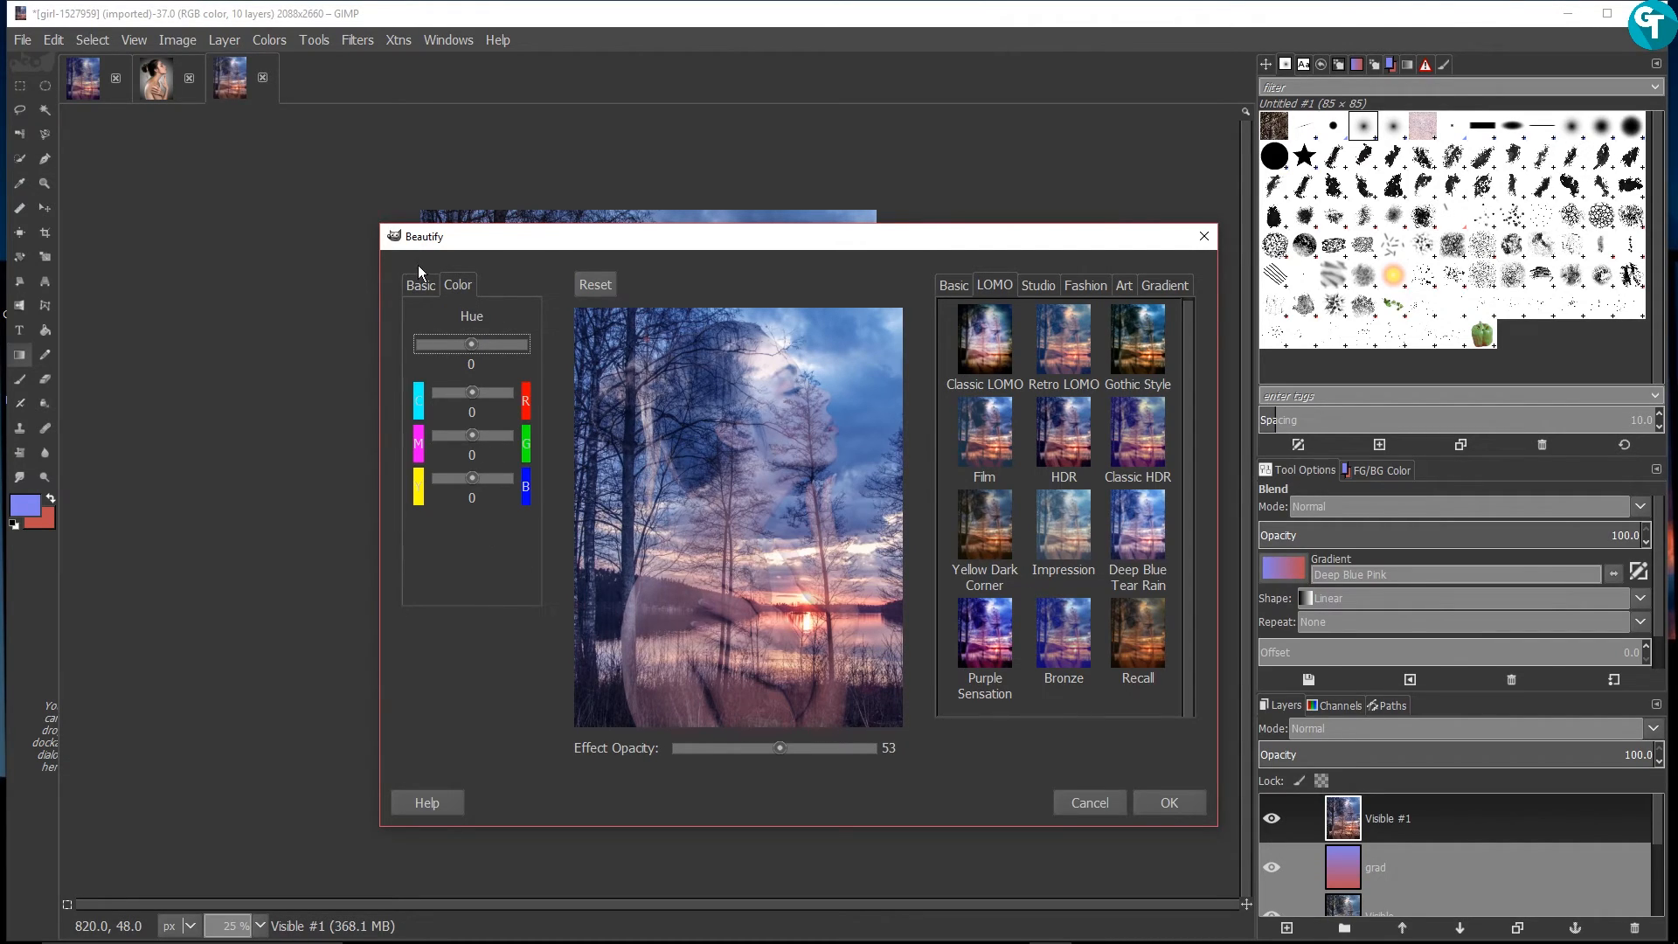
pyautogui.click(419, 282)
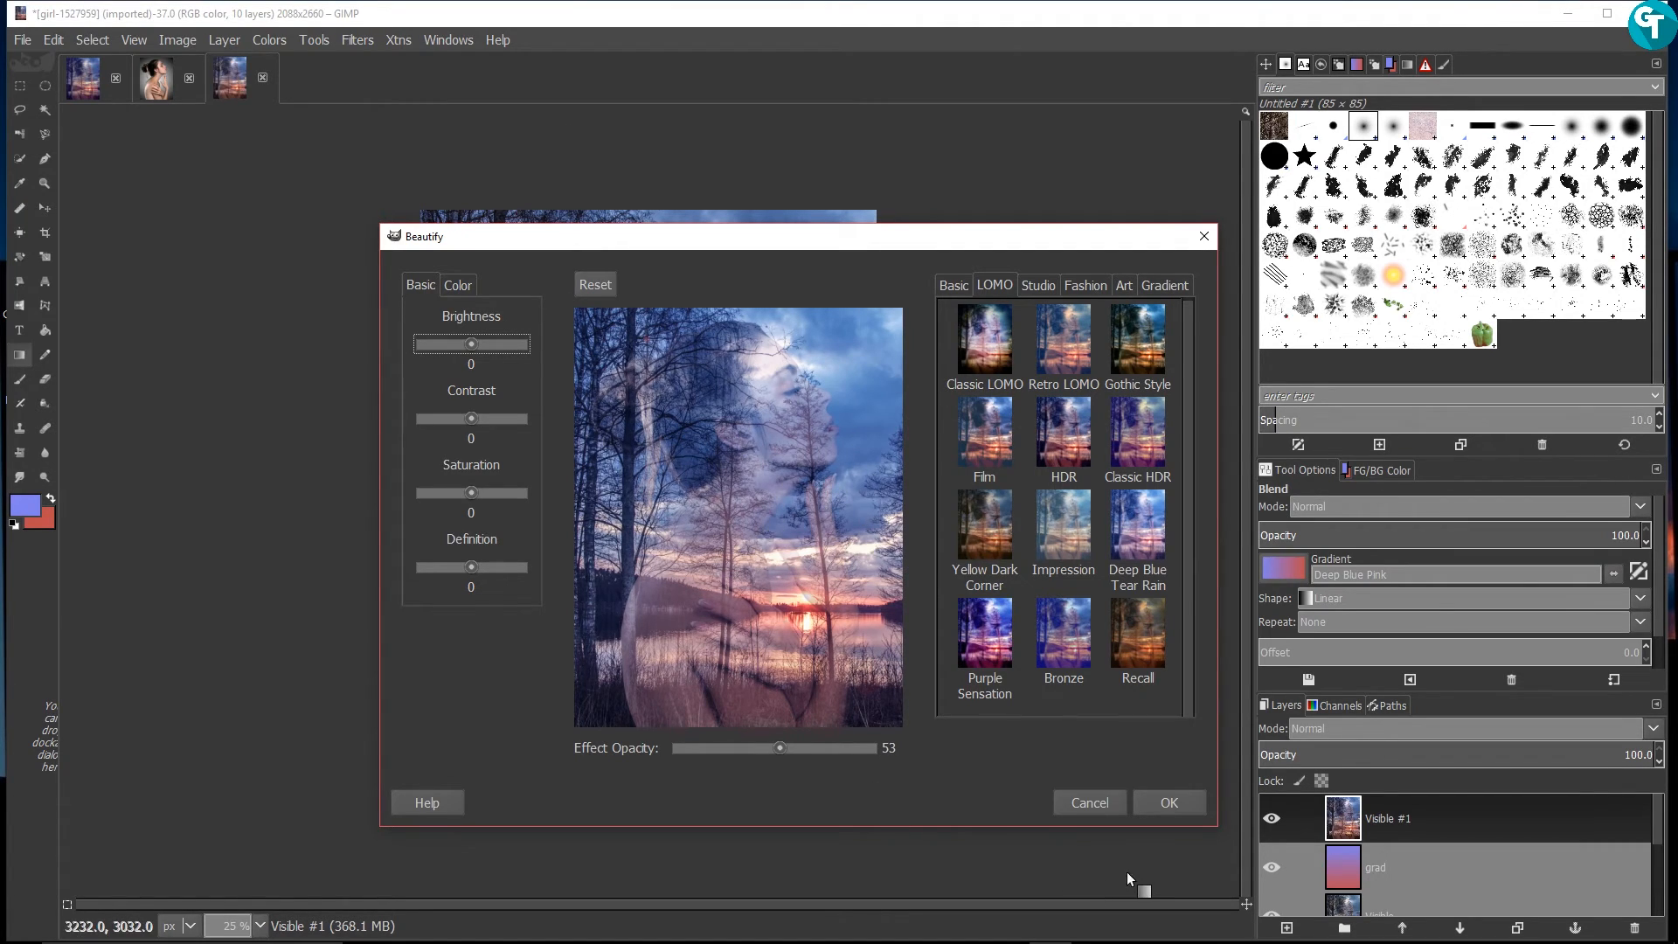
pyautogui.click(1167, 804)
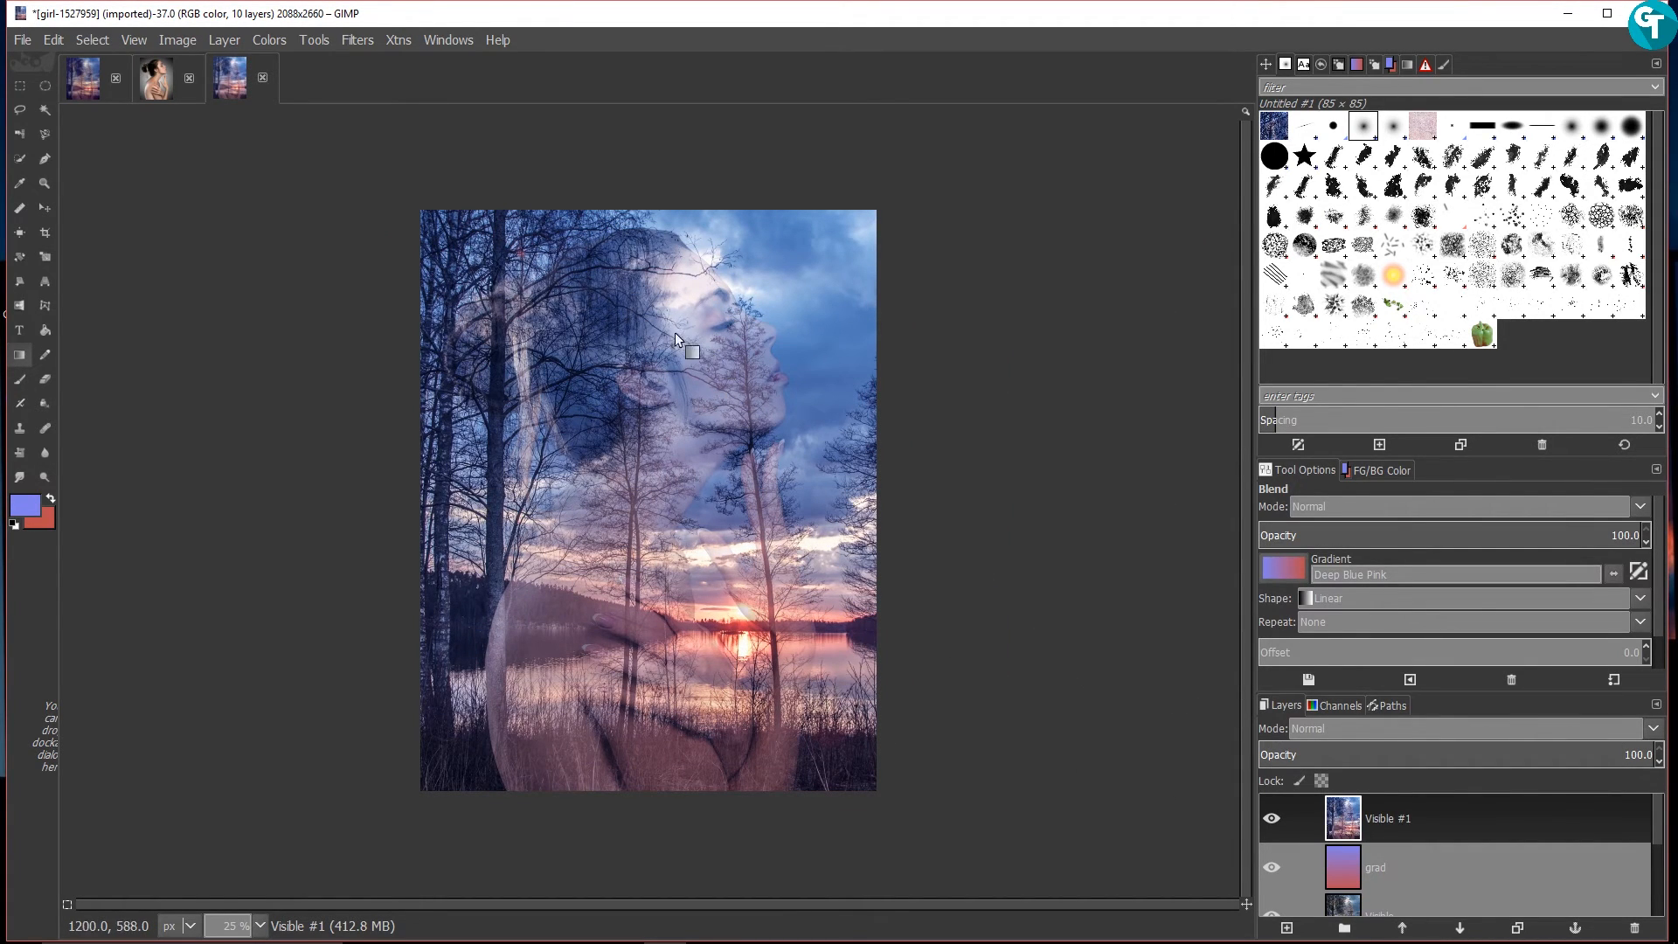
pyautogui.scroll(-1, 759, 479)
pyautogui.scroll(2, 758, 479)
pyautogui.scroll(-1, 757, 479)
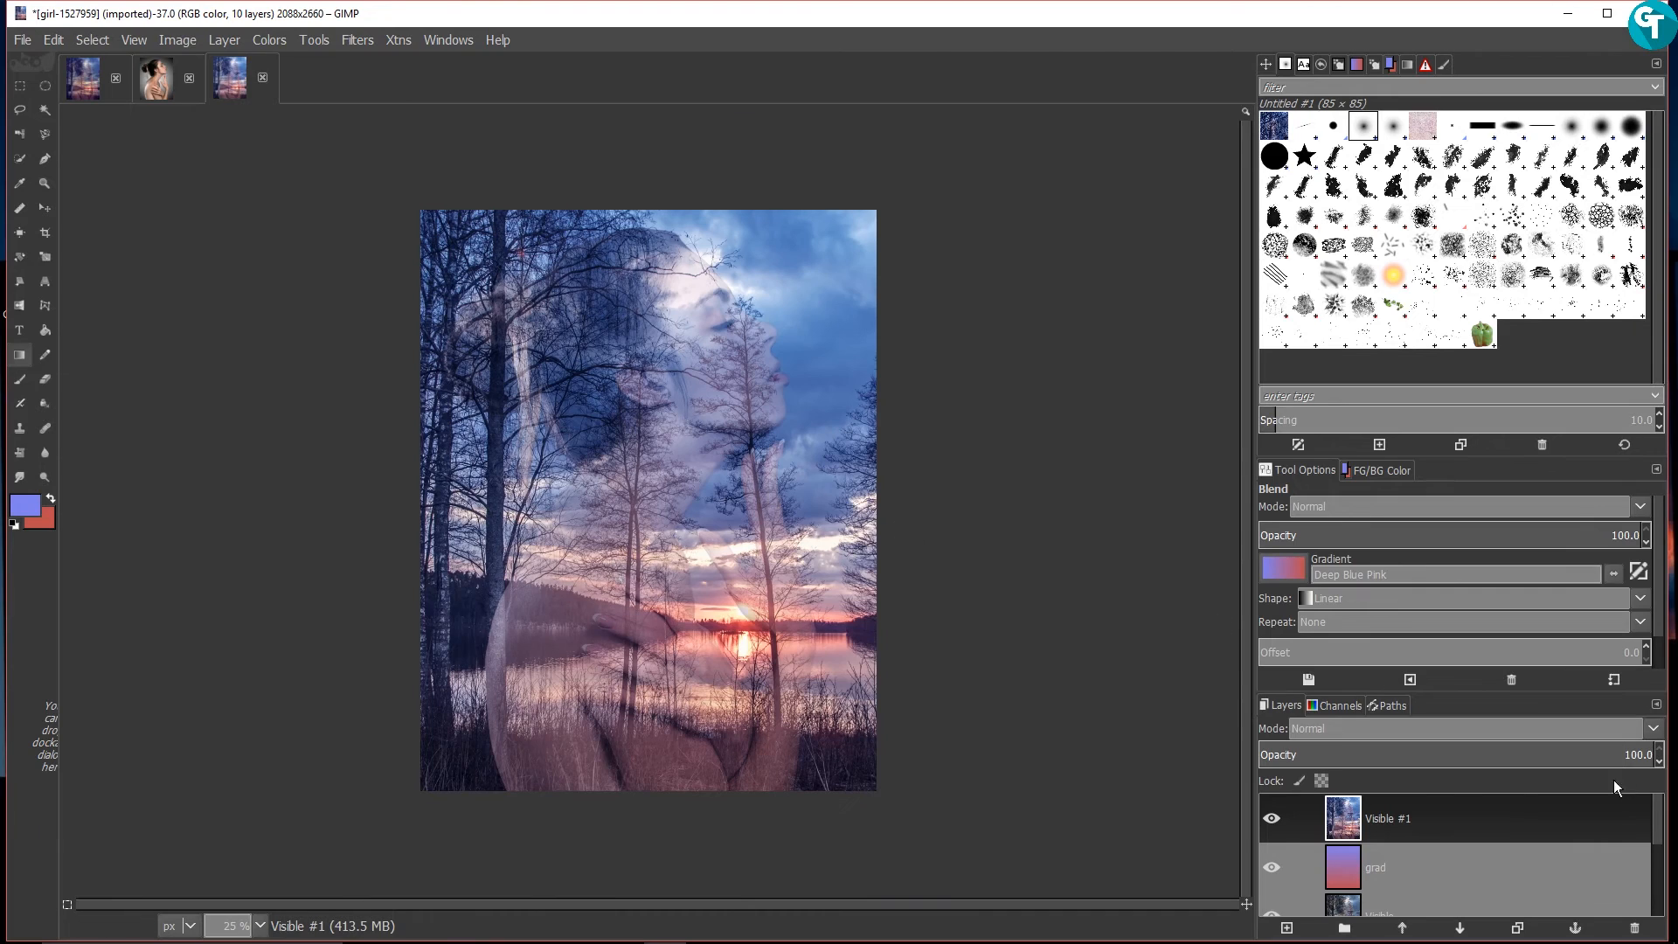
# Add a new transparent layer named viggy above Visible #1
pyautogui.click(1289, 928)
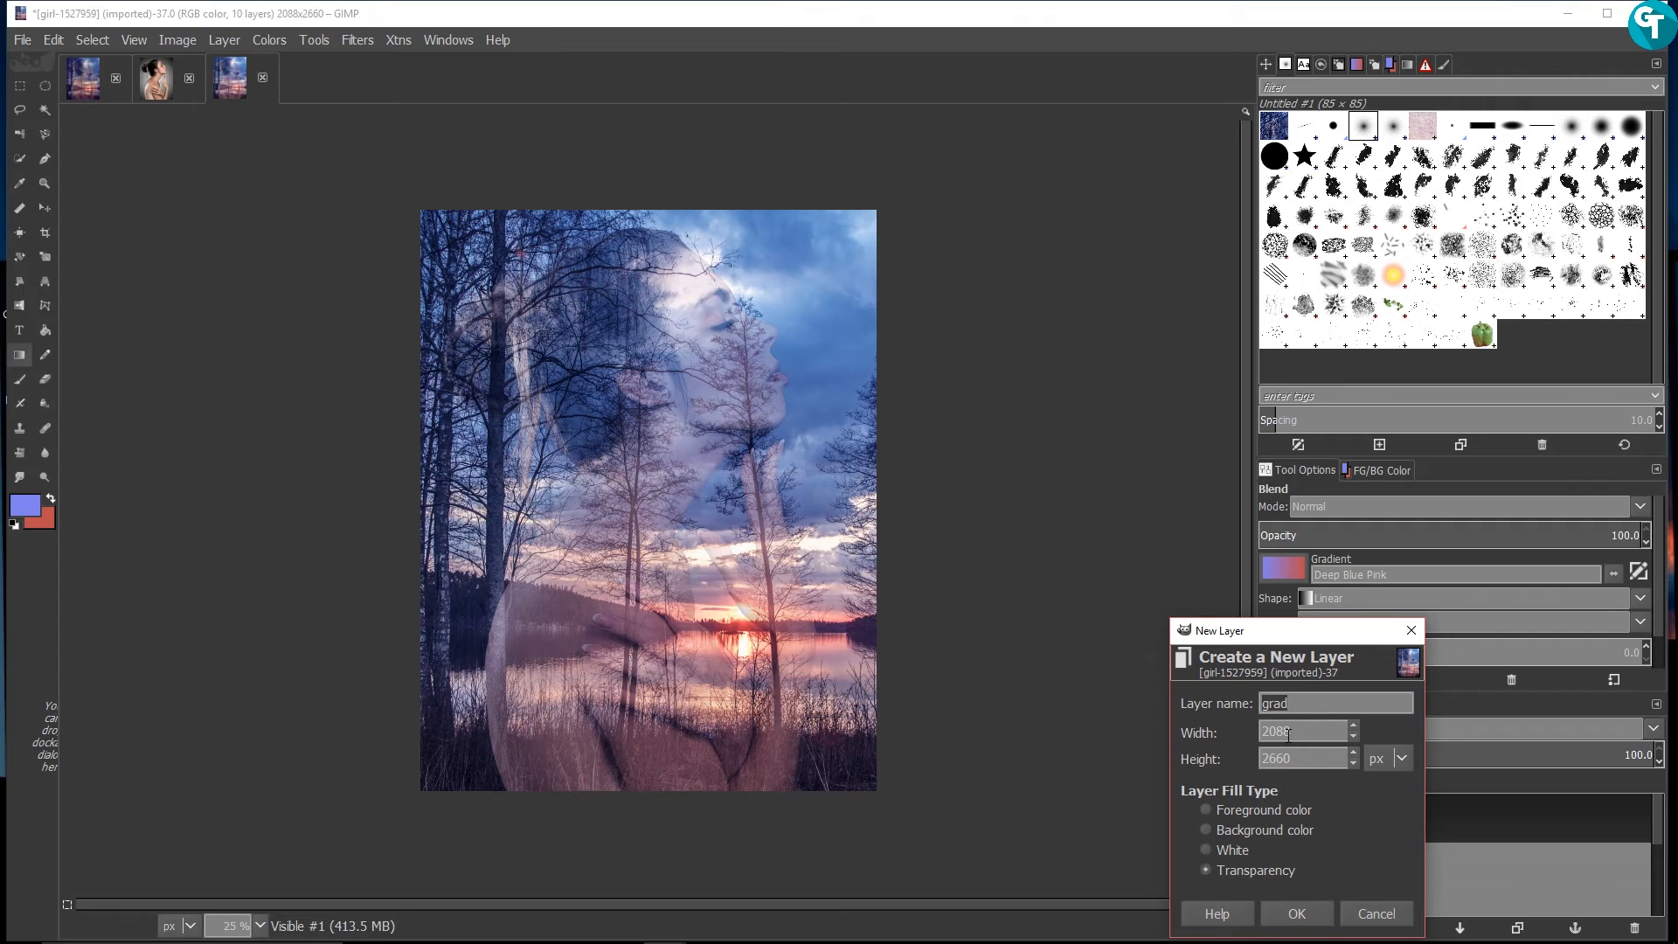
pyautogui.write('viggy')
pyautogui.press('Return')
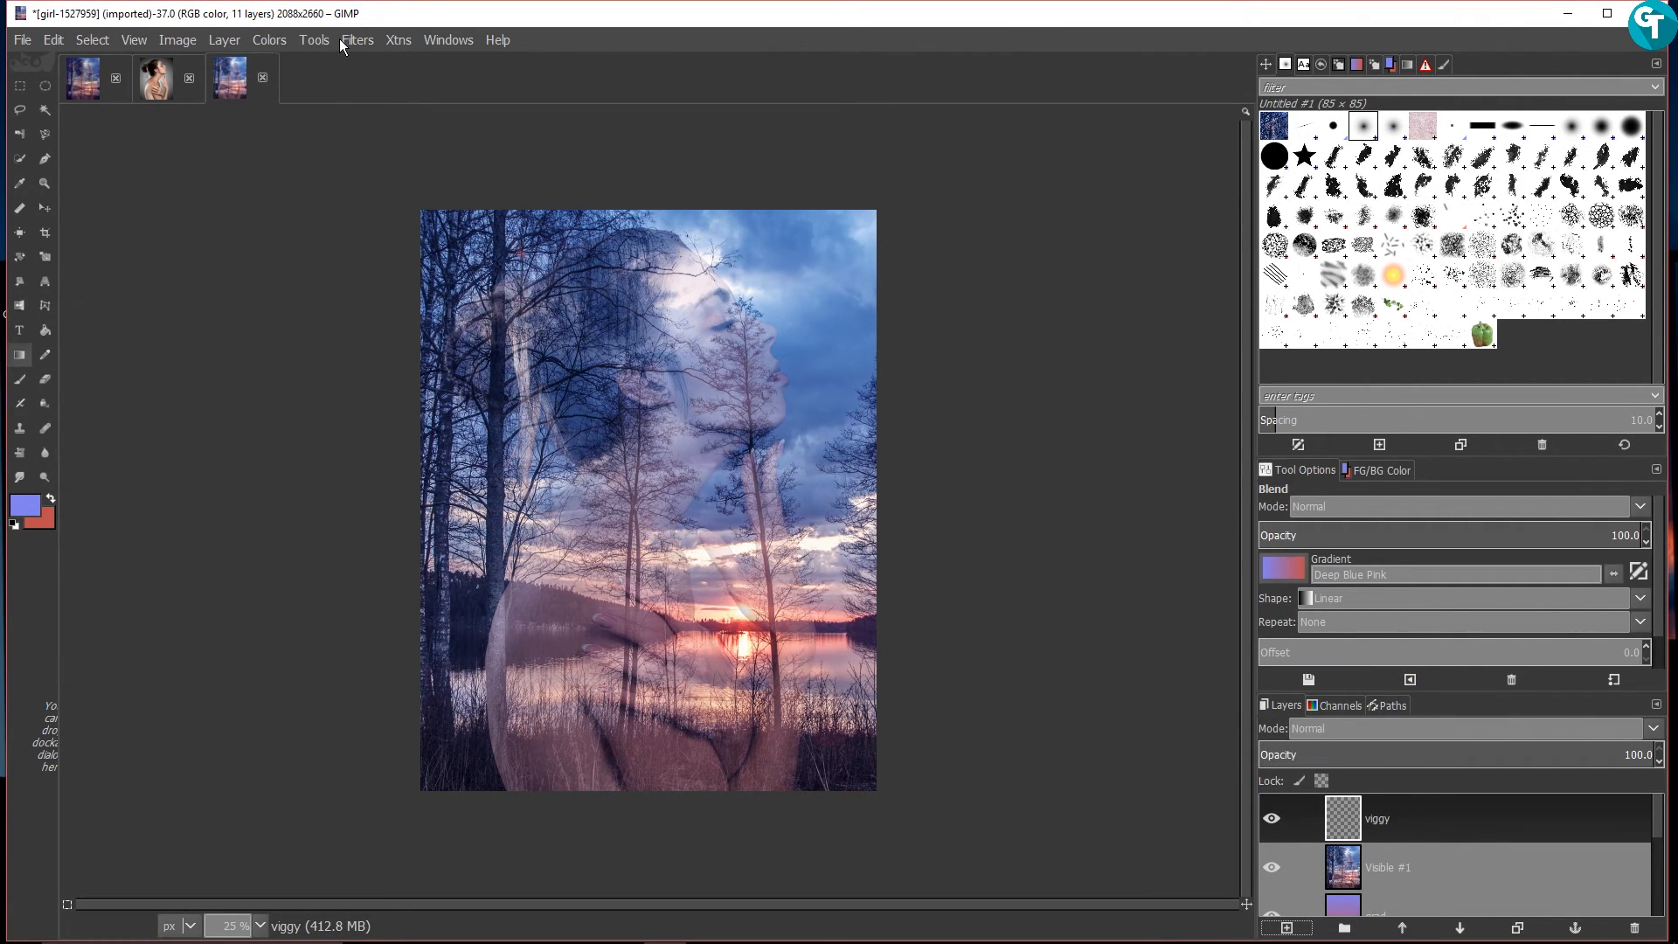
# Apply the GEGL vignette operation to the viggy layer with the blue-violet vignette colour 8080ed
pyautogui.click(306, 42)
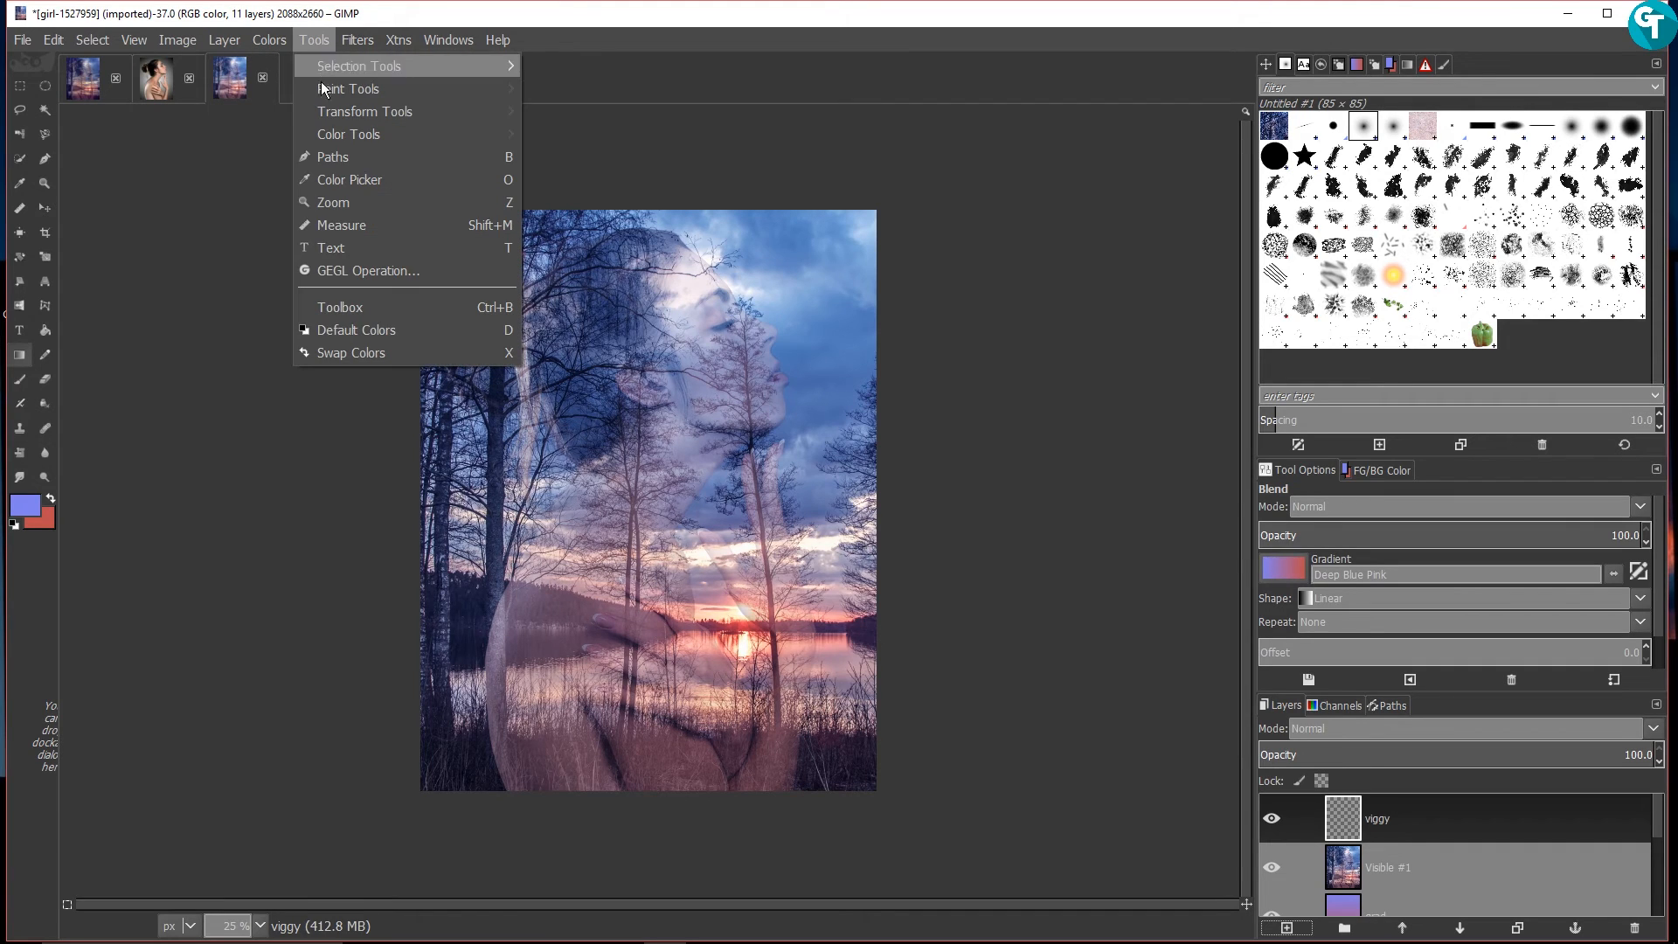
pyautogui.click(384, 275)
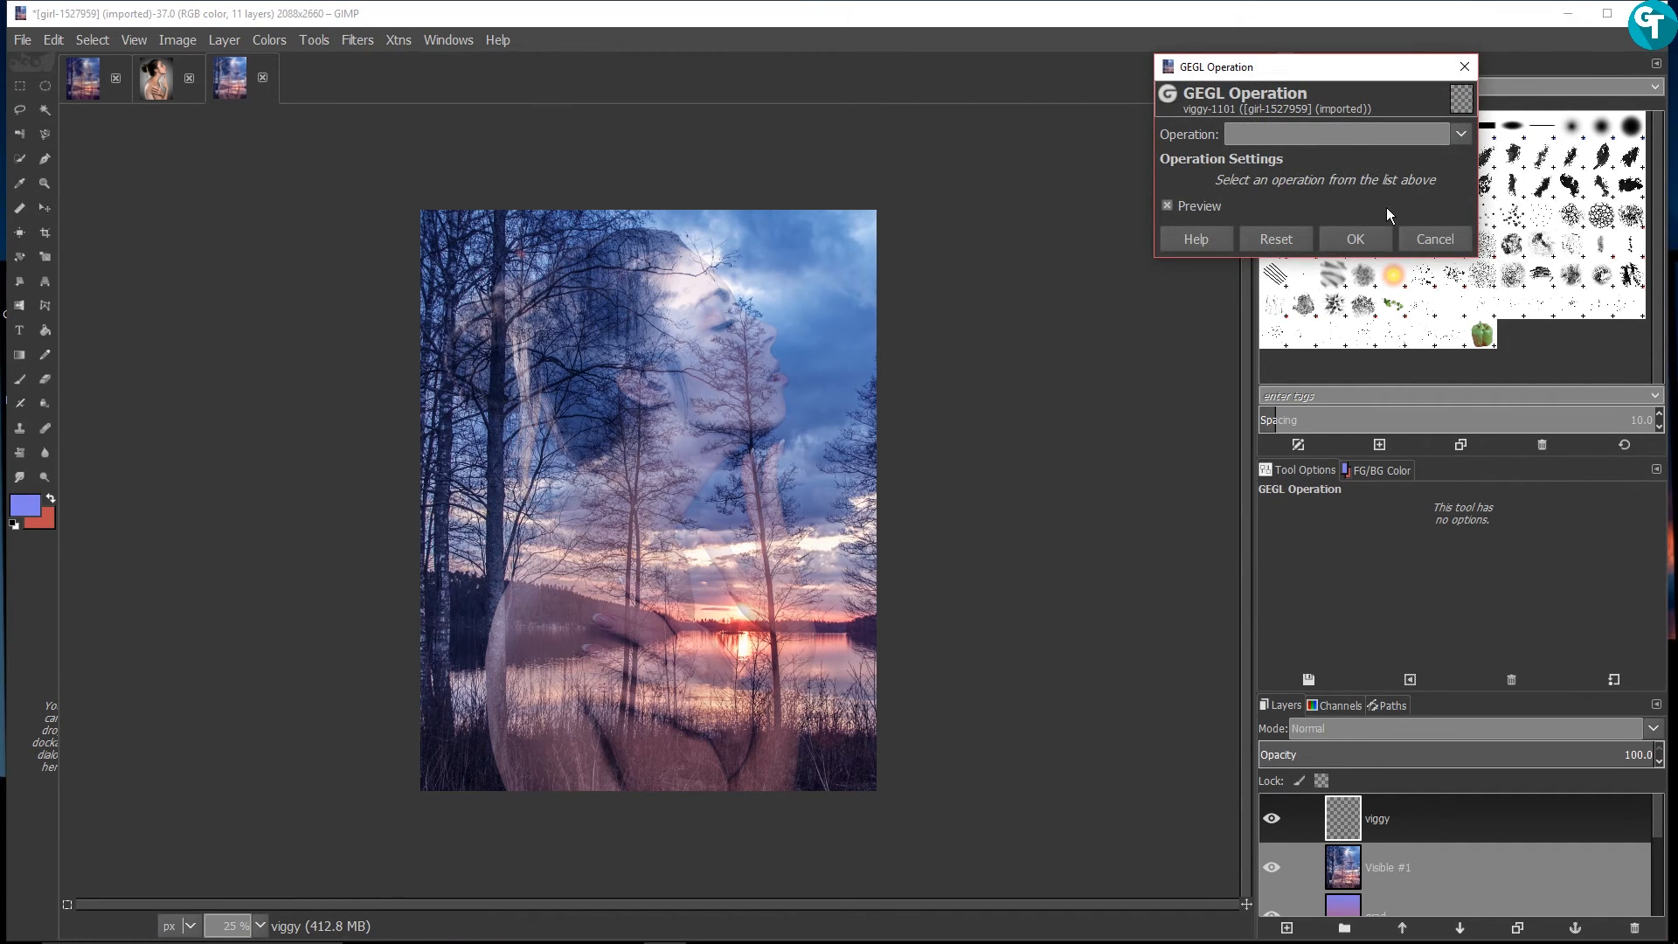
pyautogui.click(1354, 135)
pyautogui.scroll(-10, 1288, 763)
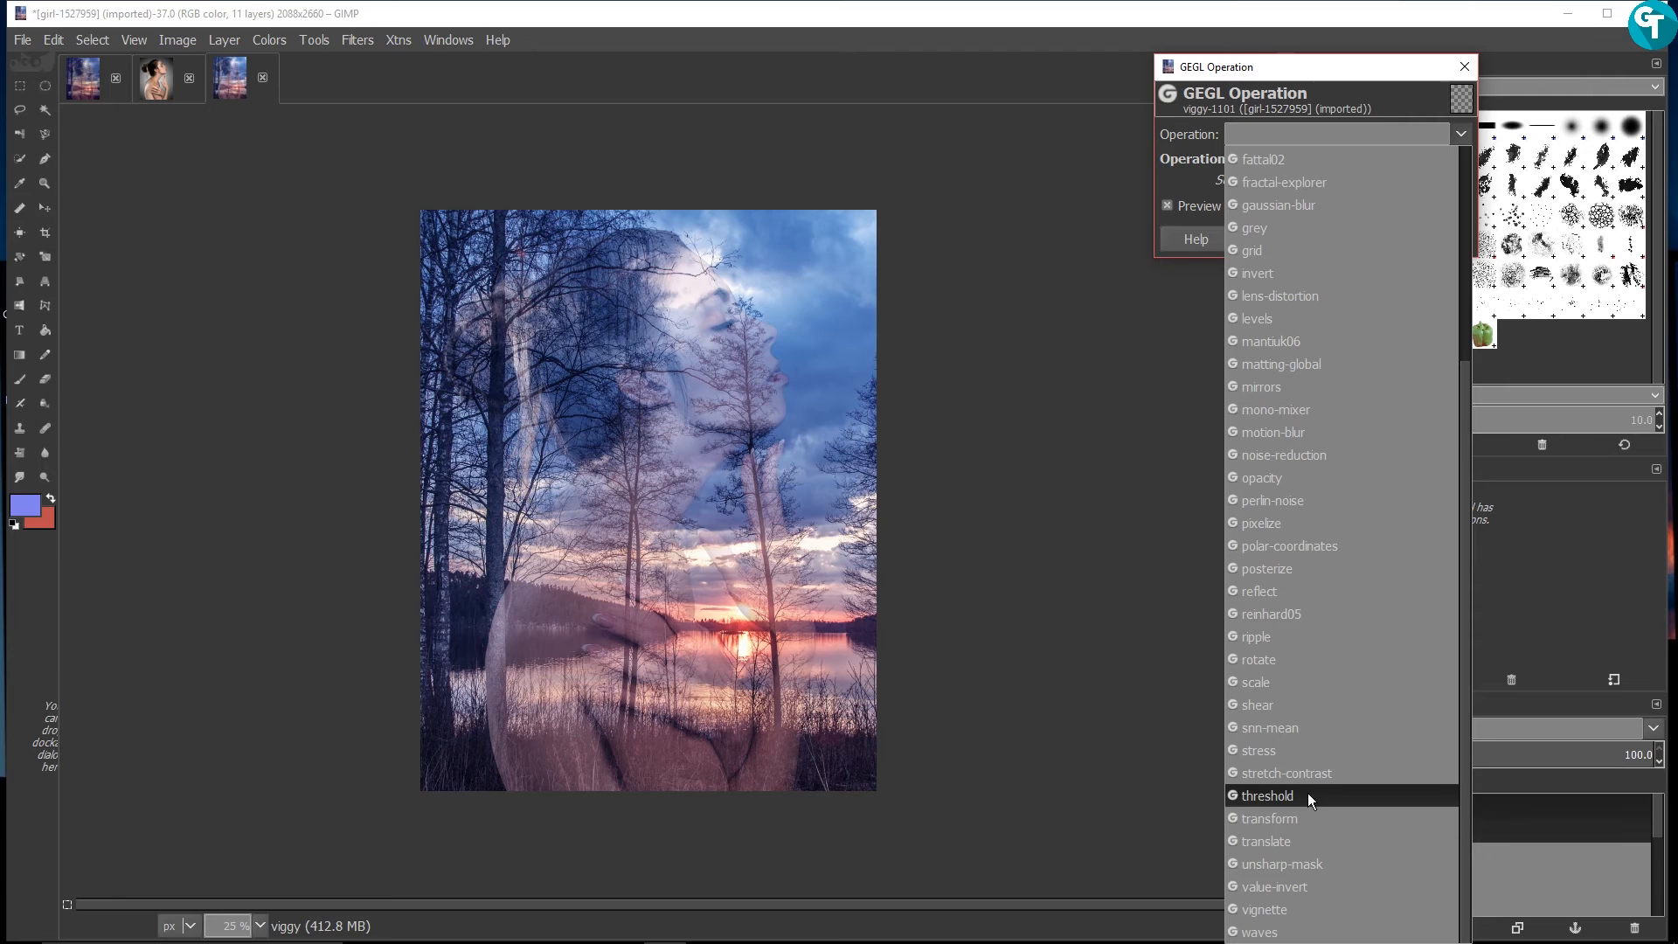
pyautogui.click(1282, 910)
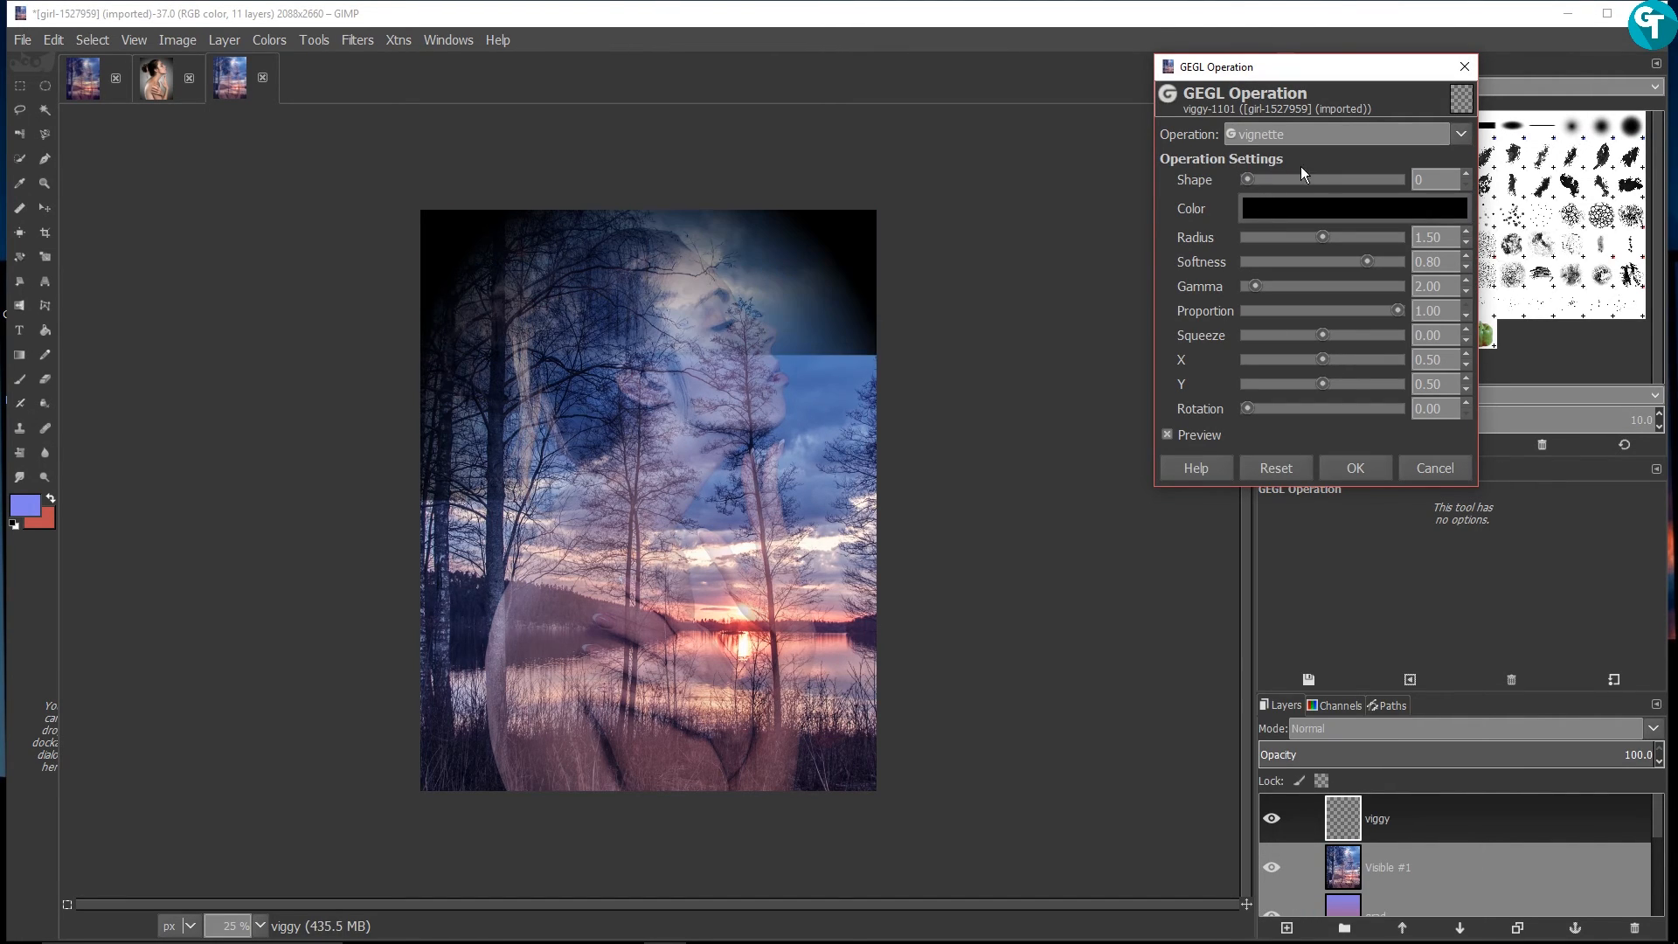
pyautogui.click(1322, 211)
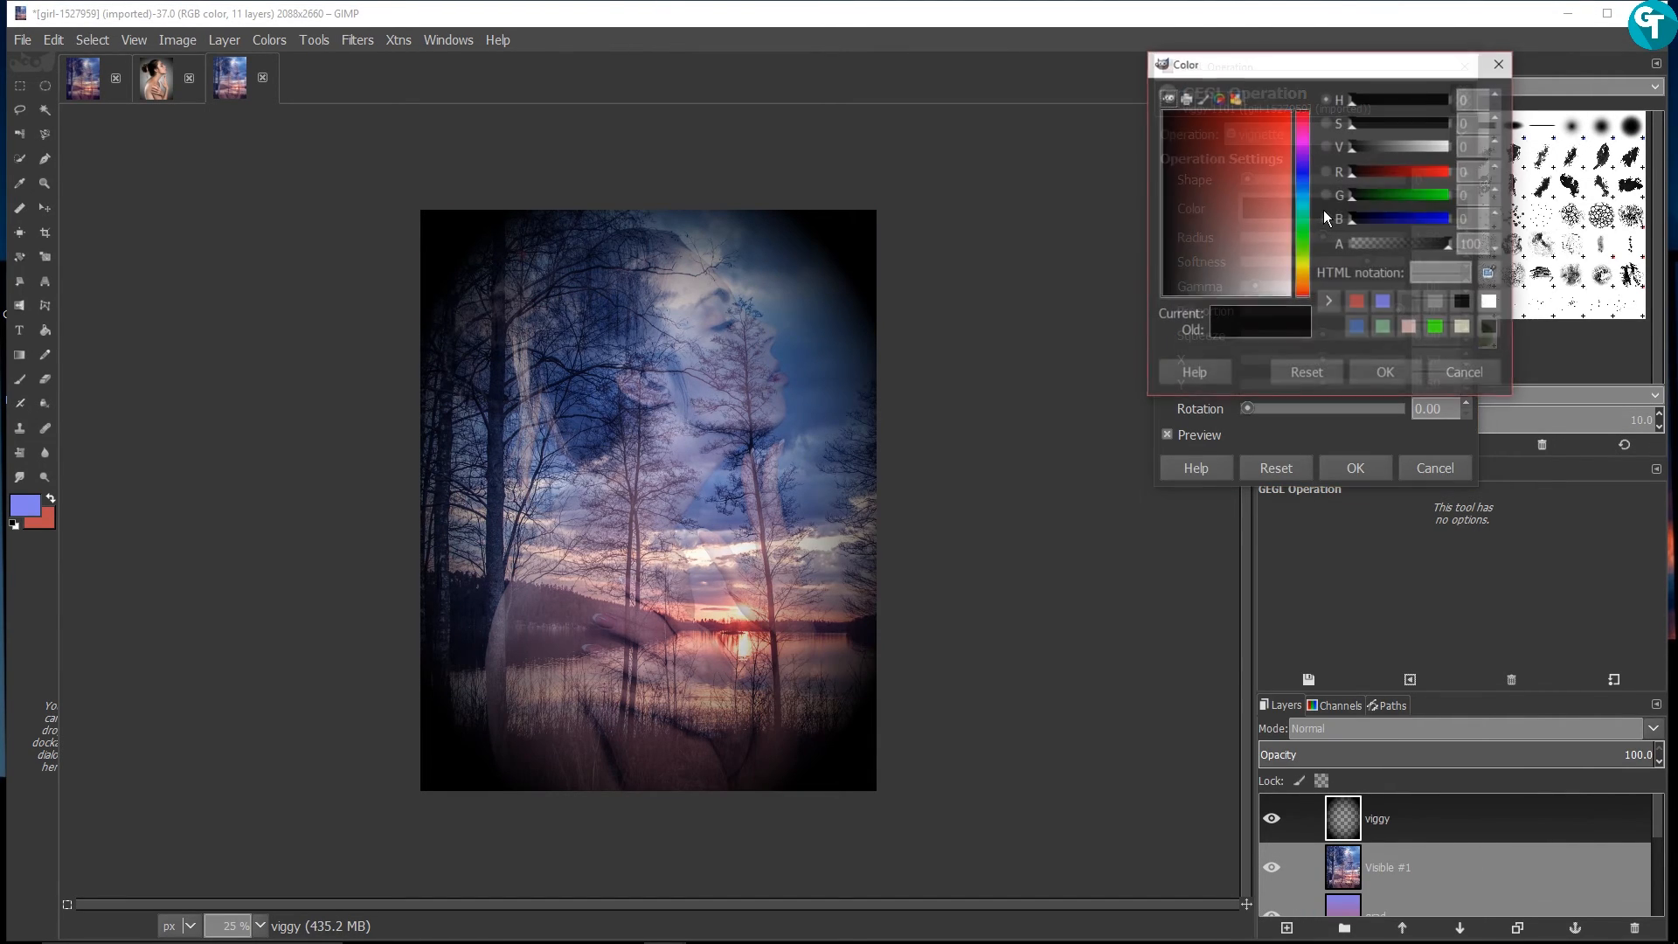
pyautogui.click(1385, 301)
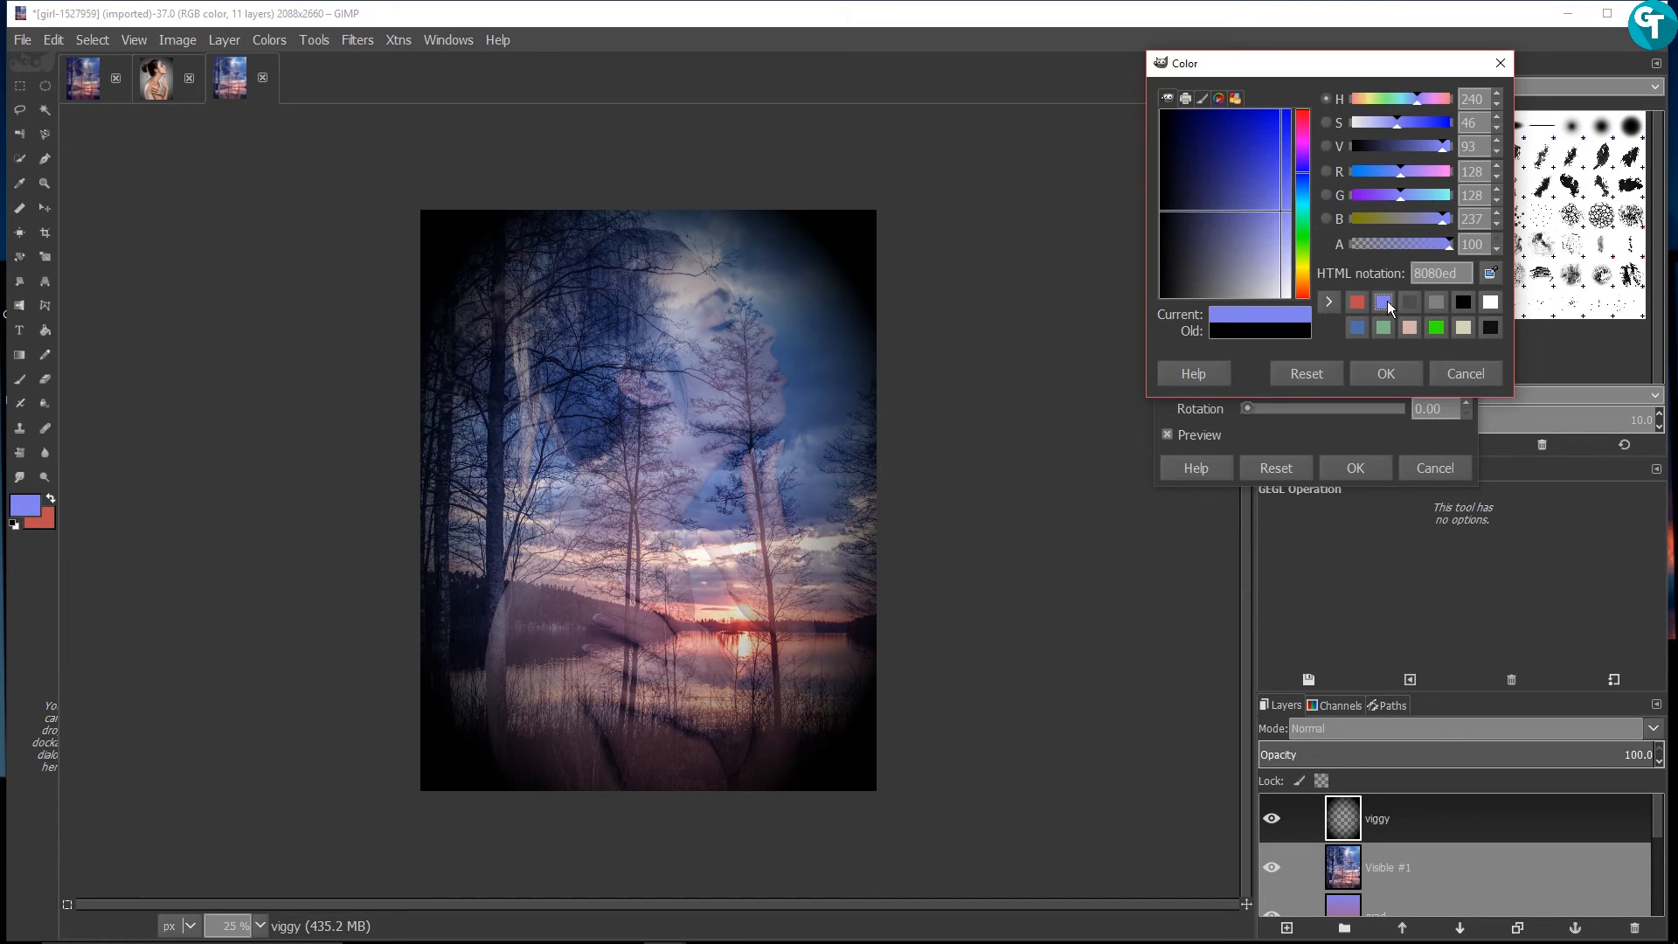
pyautogui.click(1390, 375)
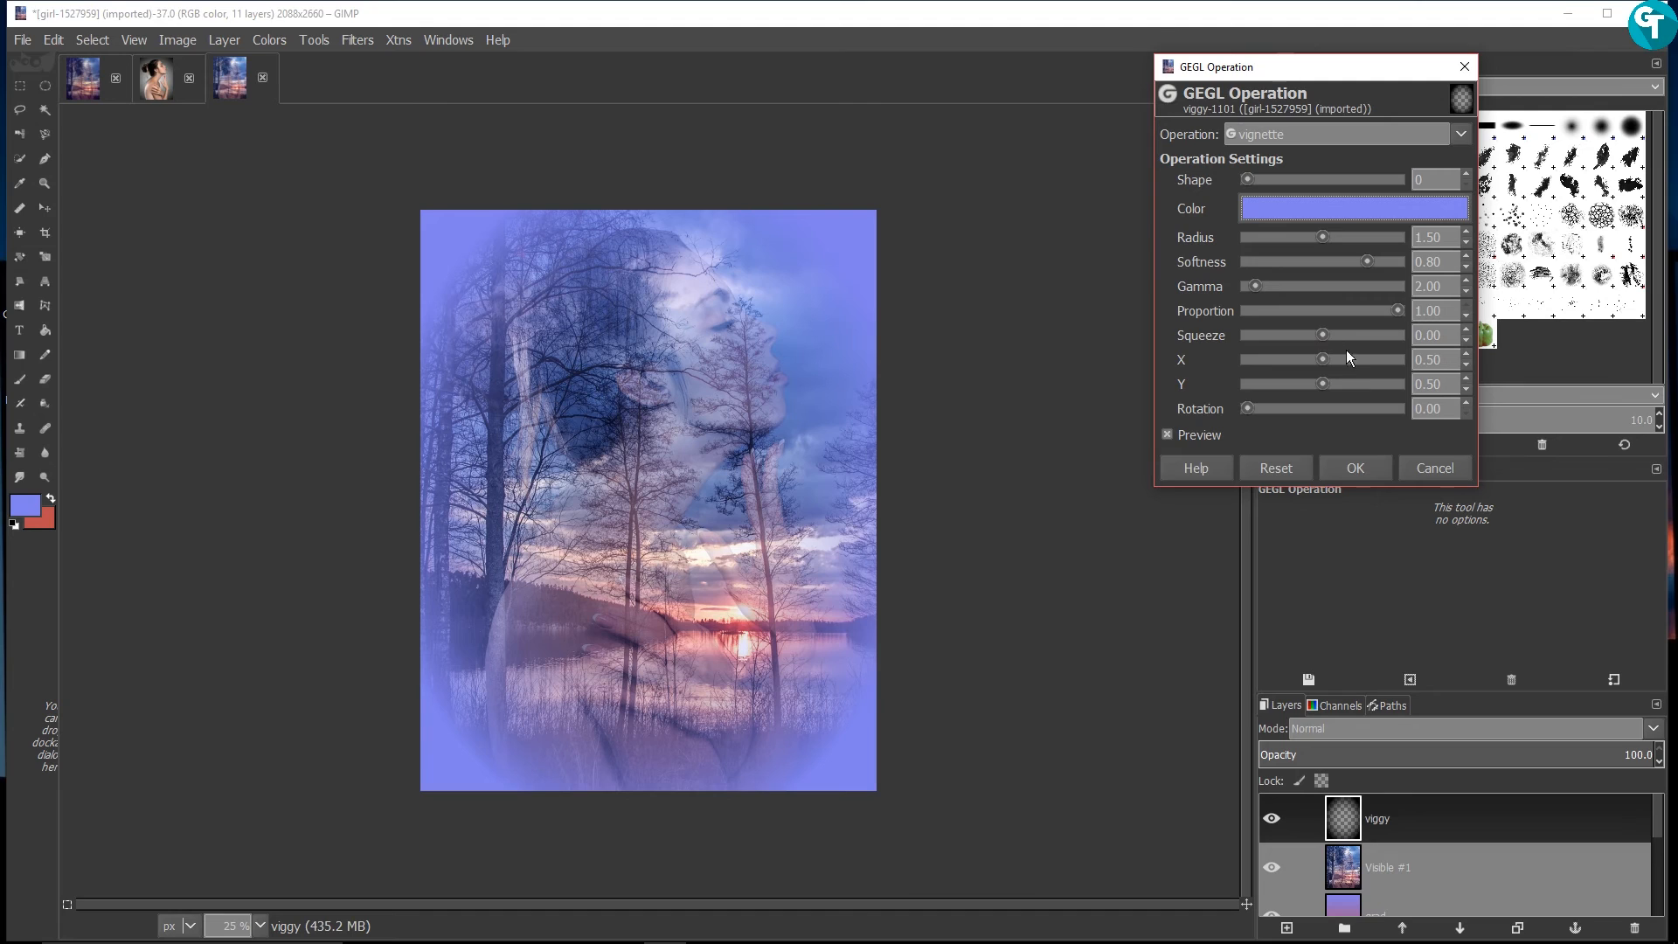
pyautogui.click(1349, 470)
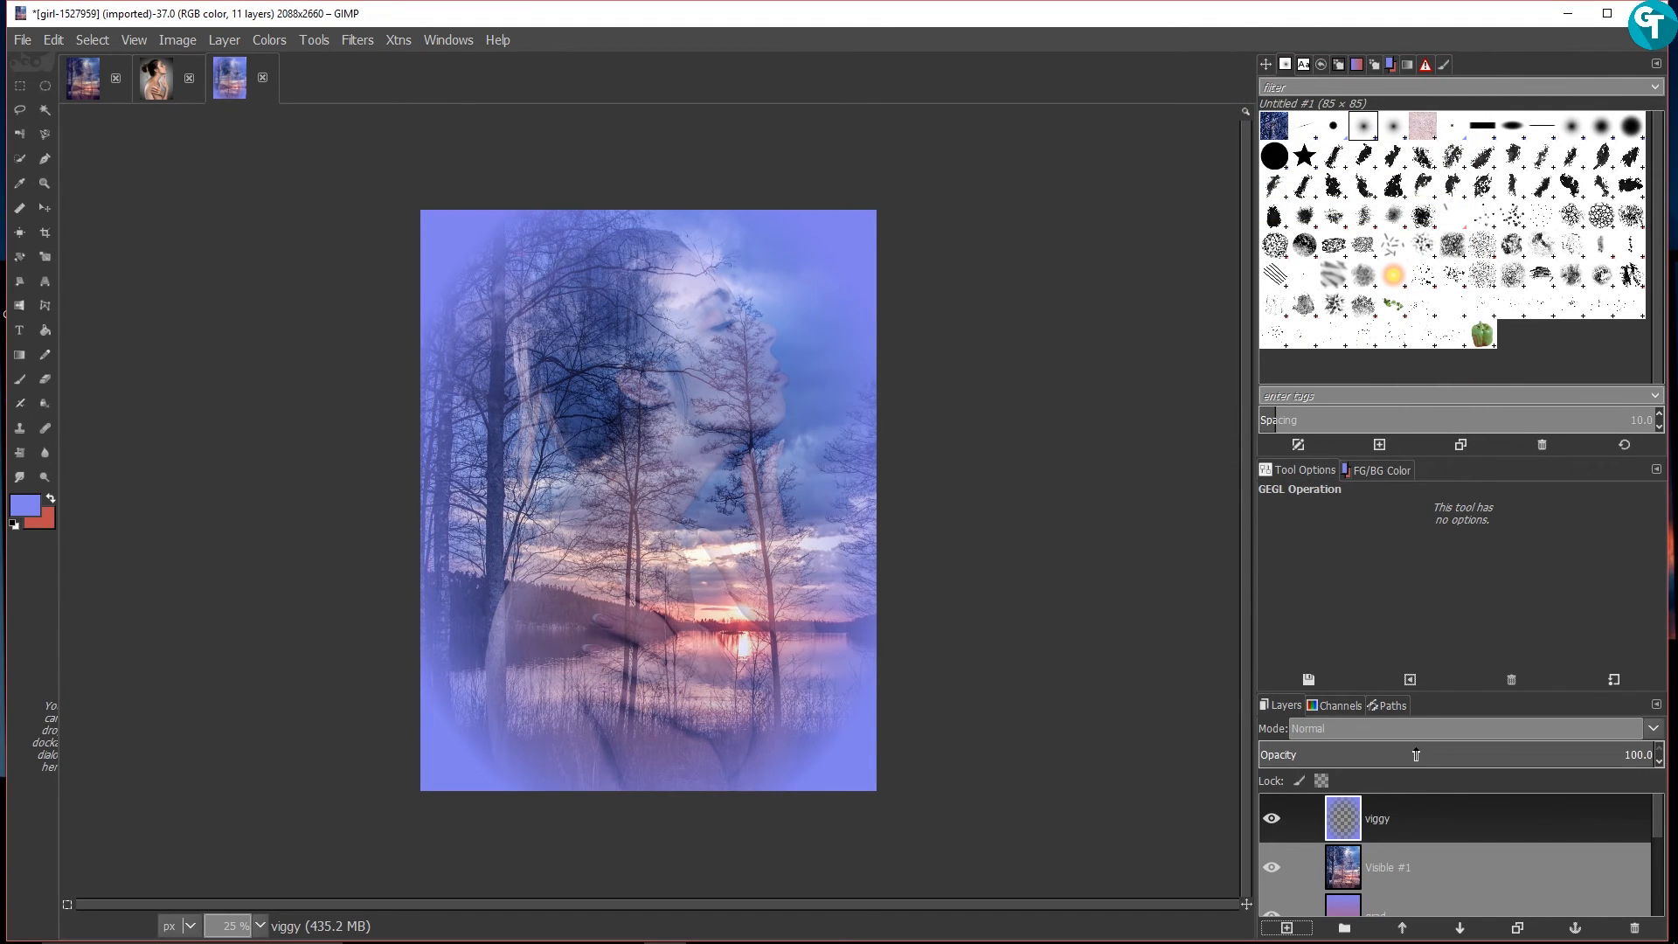
# Set the viggy layer's blend mode to Multiply and reduce its opacity to 44.2
pyautogui.click(1413, 734)
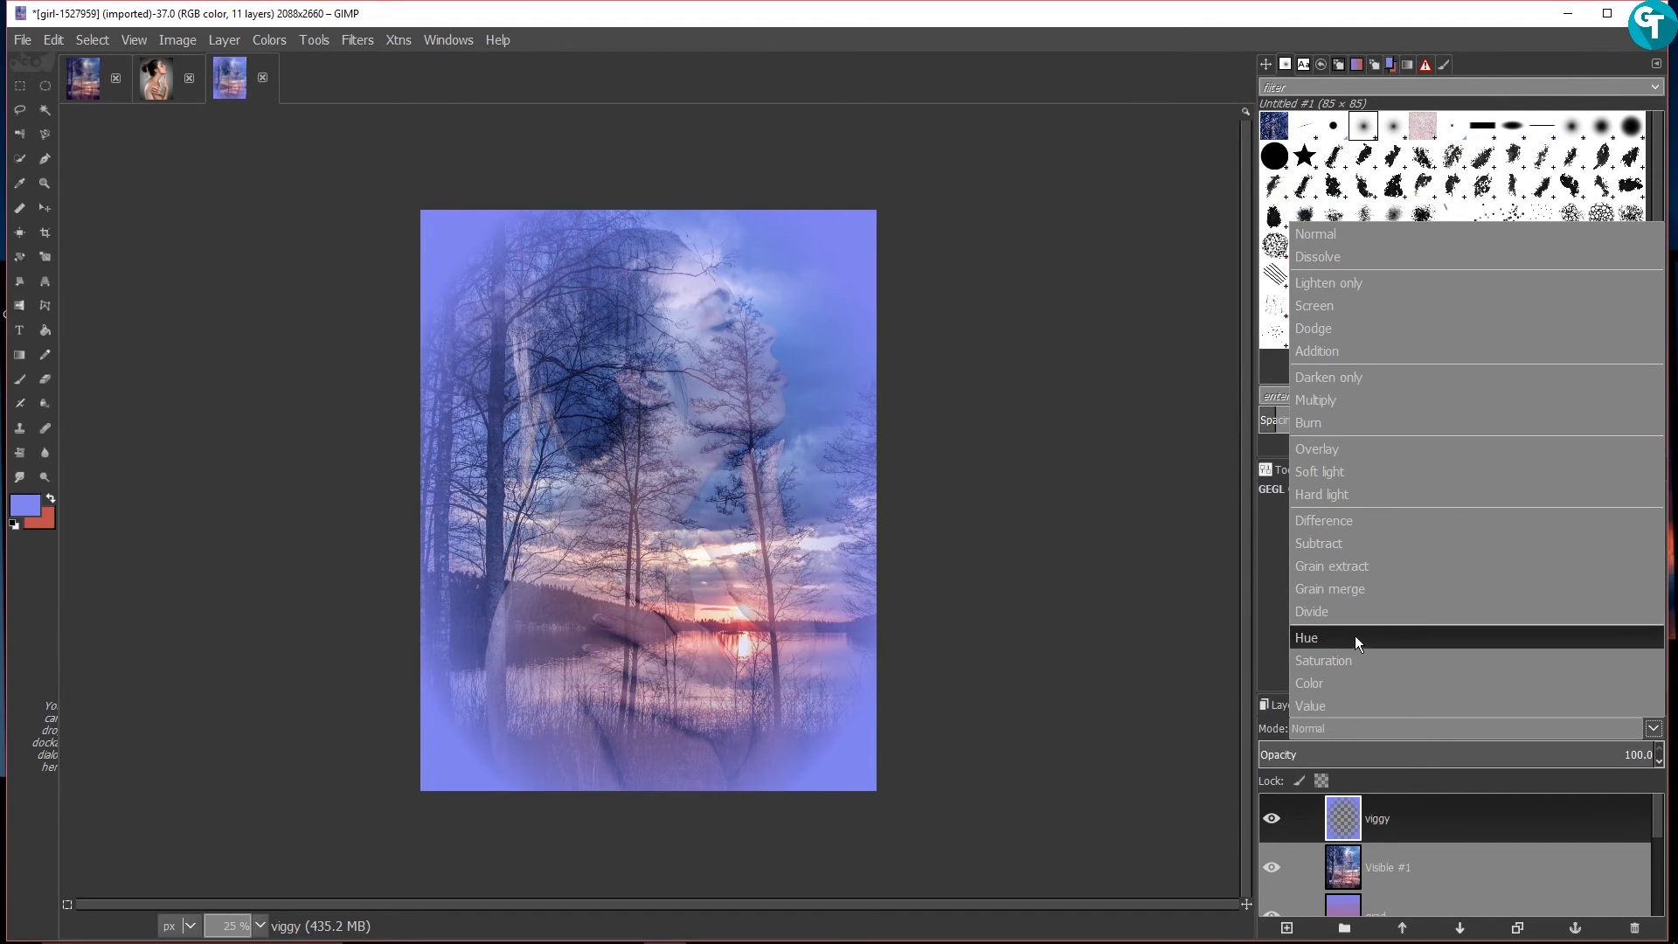
pyautogui.click(1330, 398)
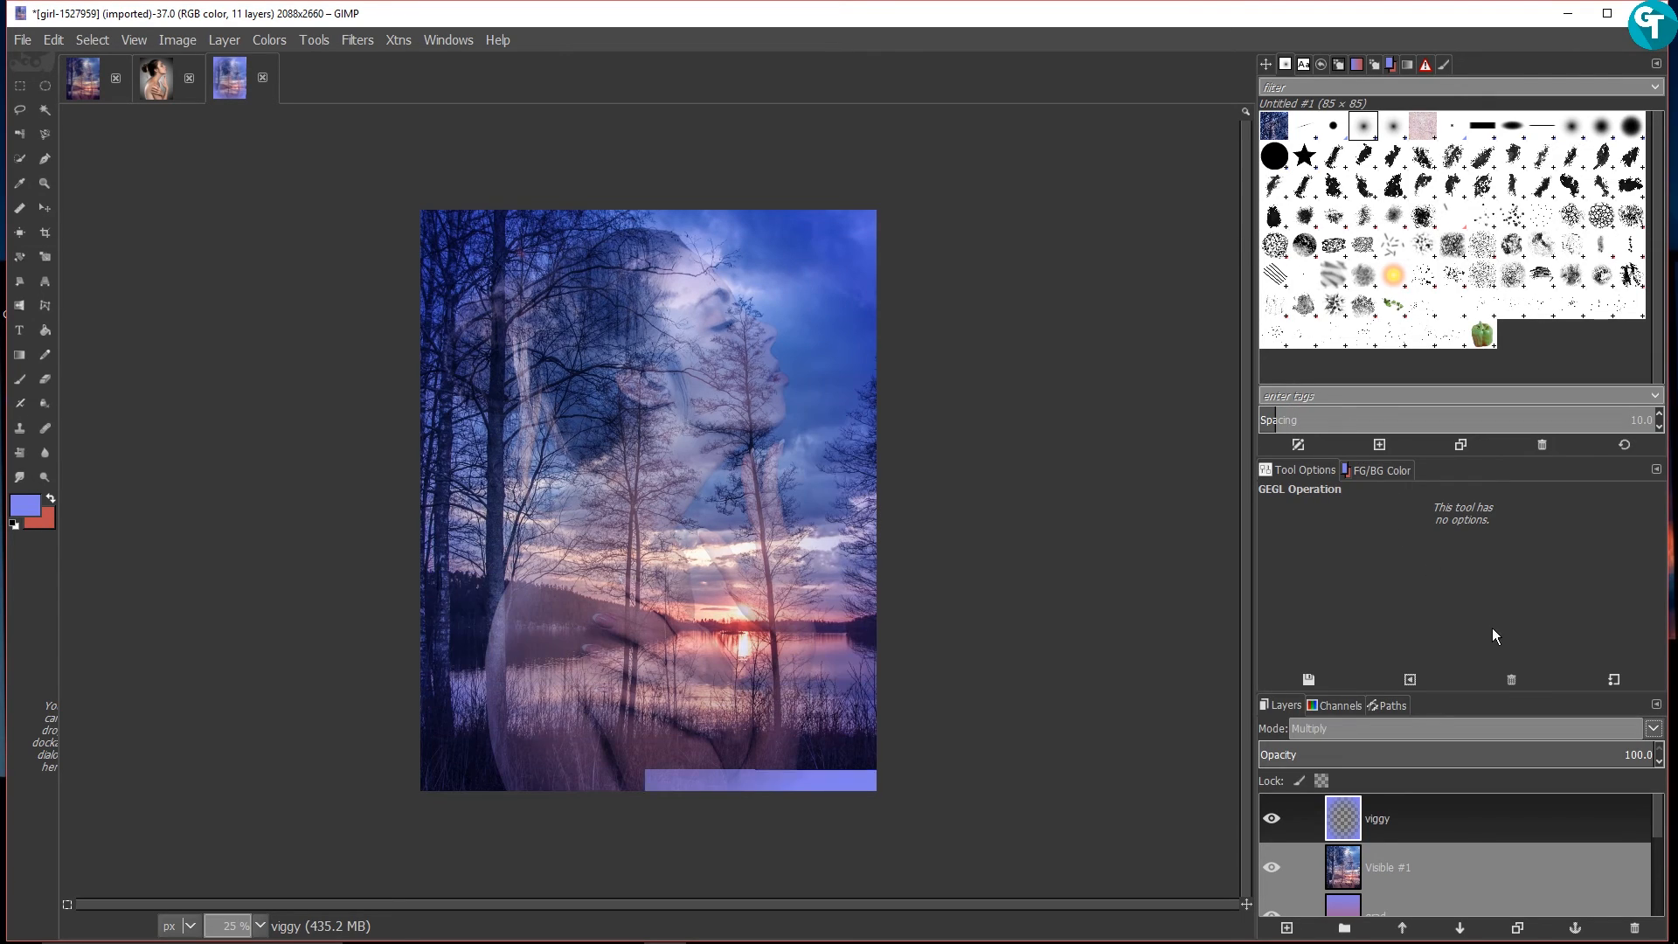
pyautogui.moveTo(1563, 757); pyautogui.dragTo(1433, 774)
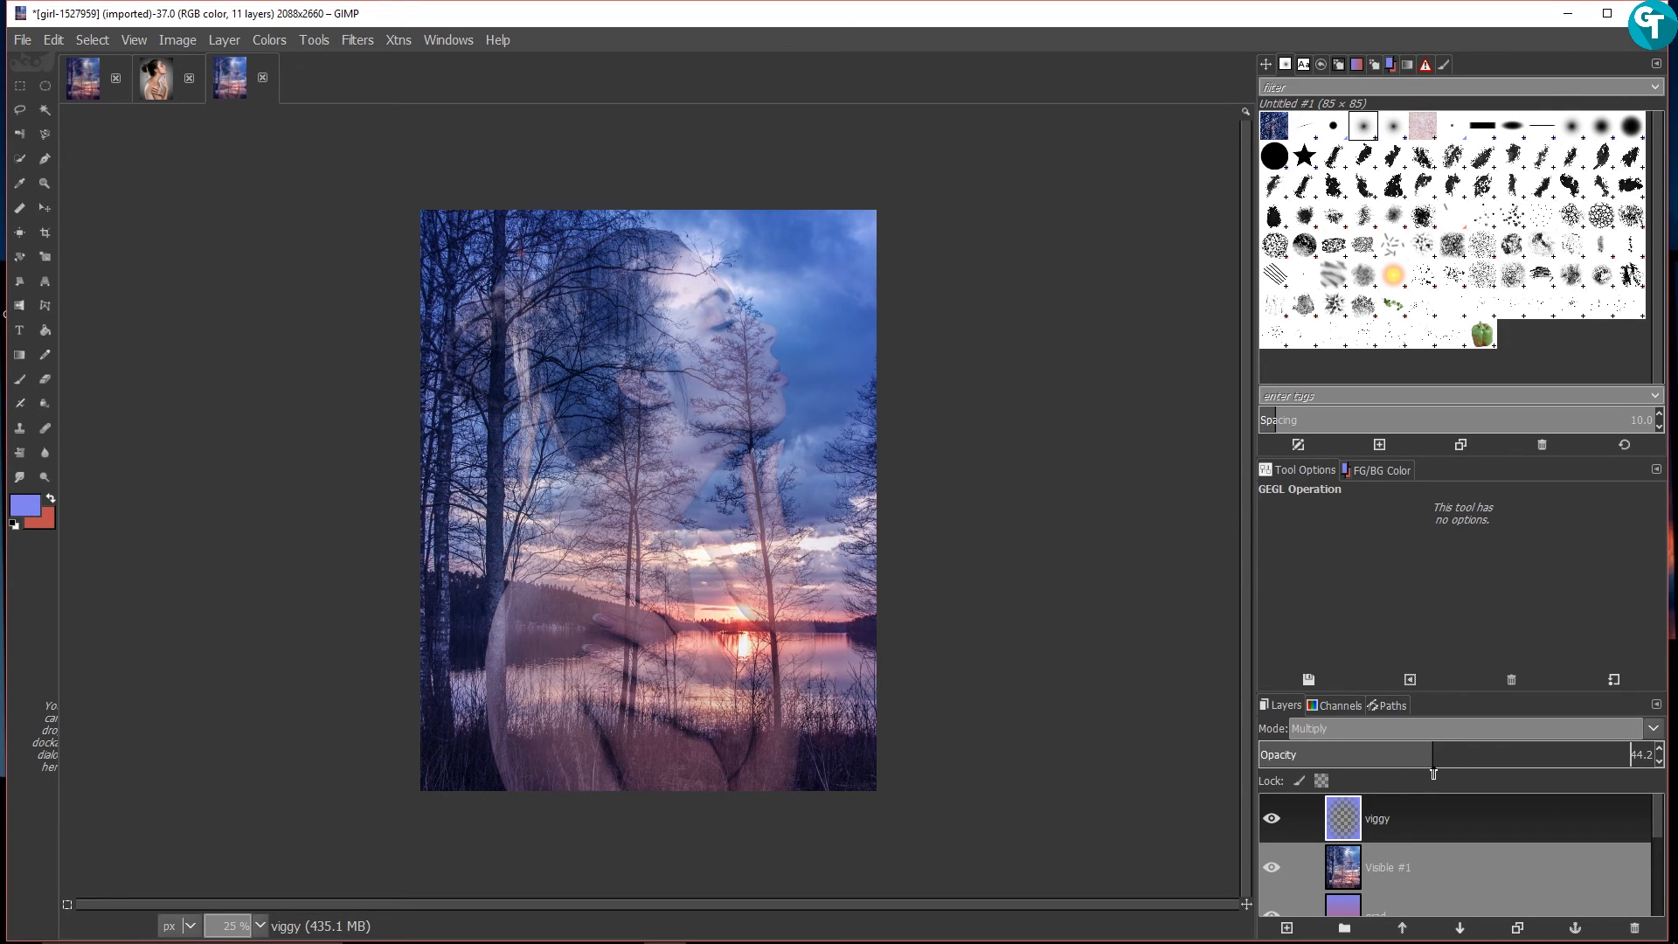
pyautogui.scroll(-3, 678, 402)
pyautogui.scroll(3, 678, 407)
# Check the blend mode and opacity of the top vignette layer in double_Exsp.xcf, and return to the working image
pyautogui.click(79, 81)
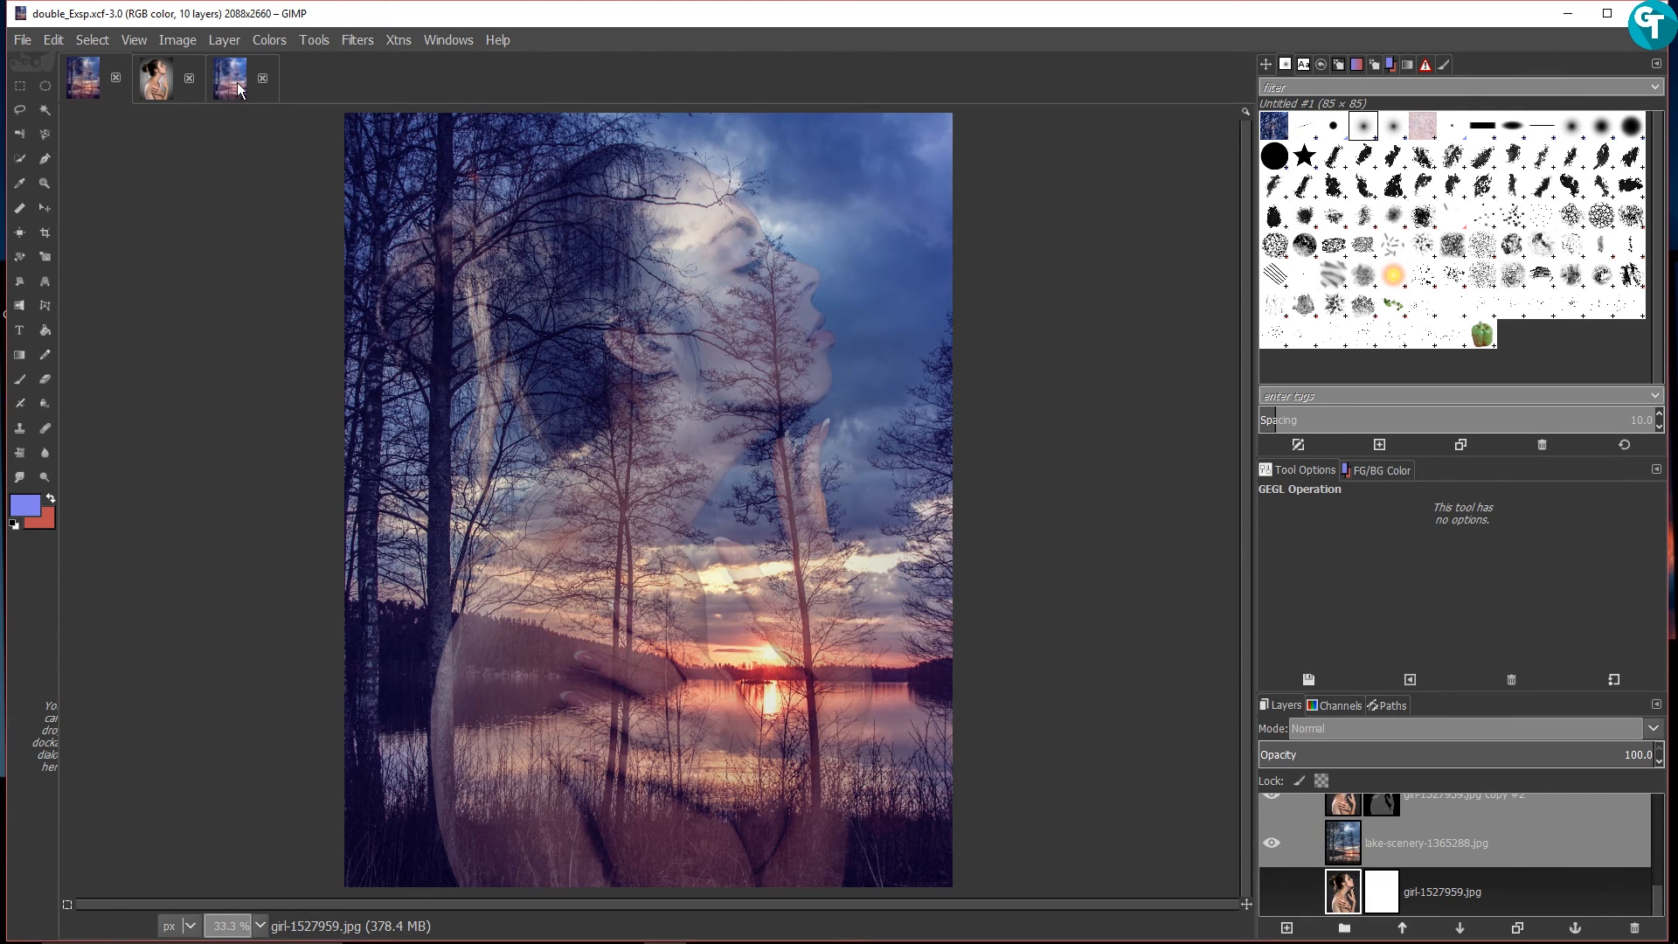
pyautogui.scroll(5, 1468, 843)
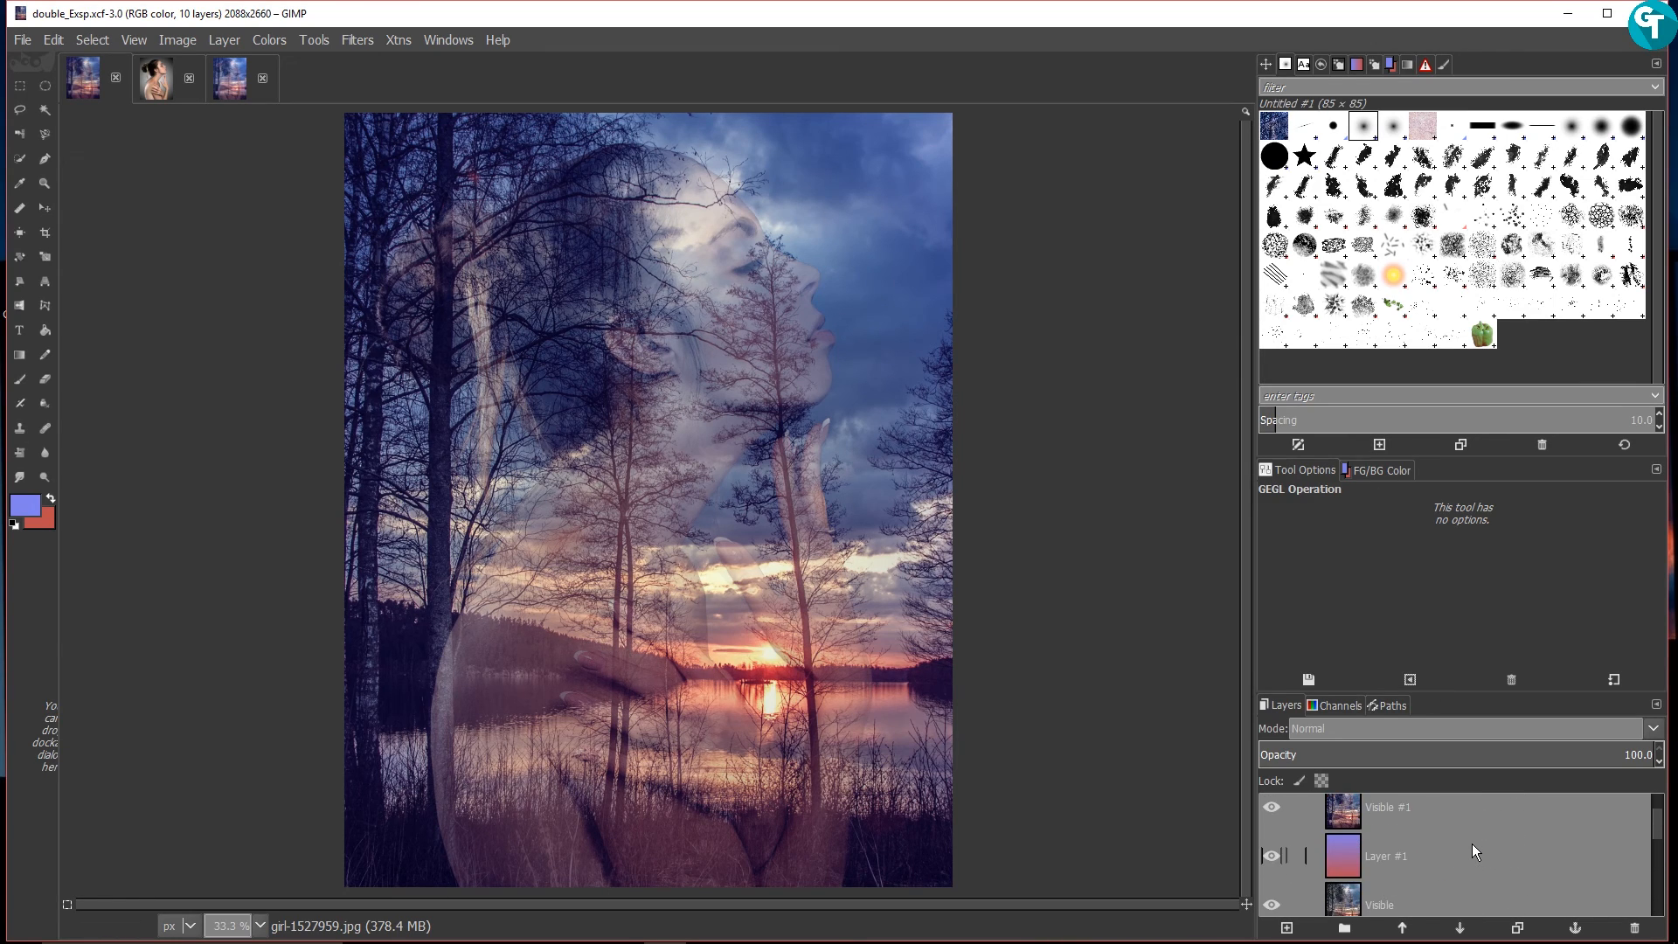
pyautogui.click(1424, 811)
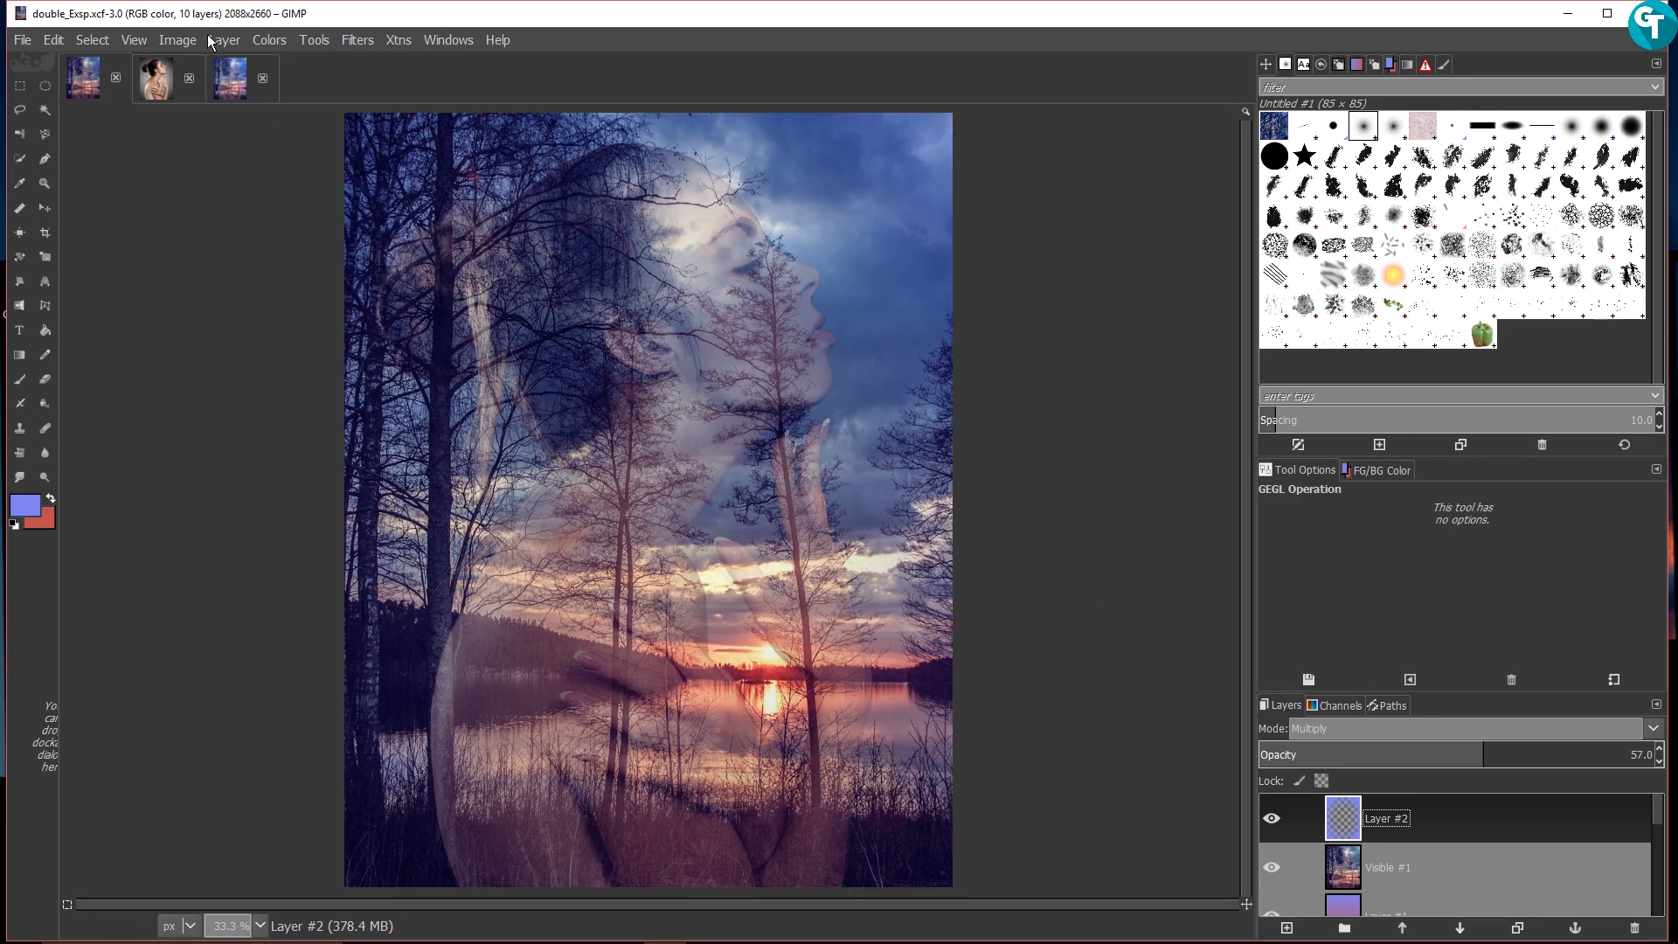
pyautogui.click(232, 77)
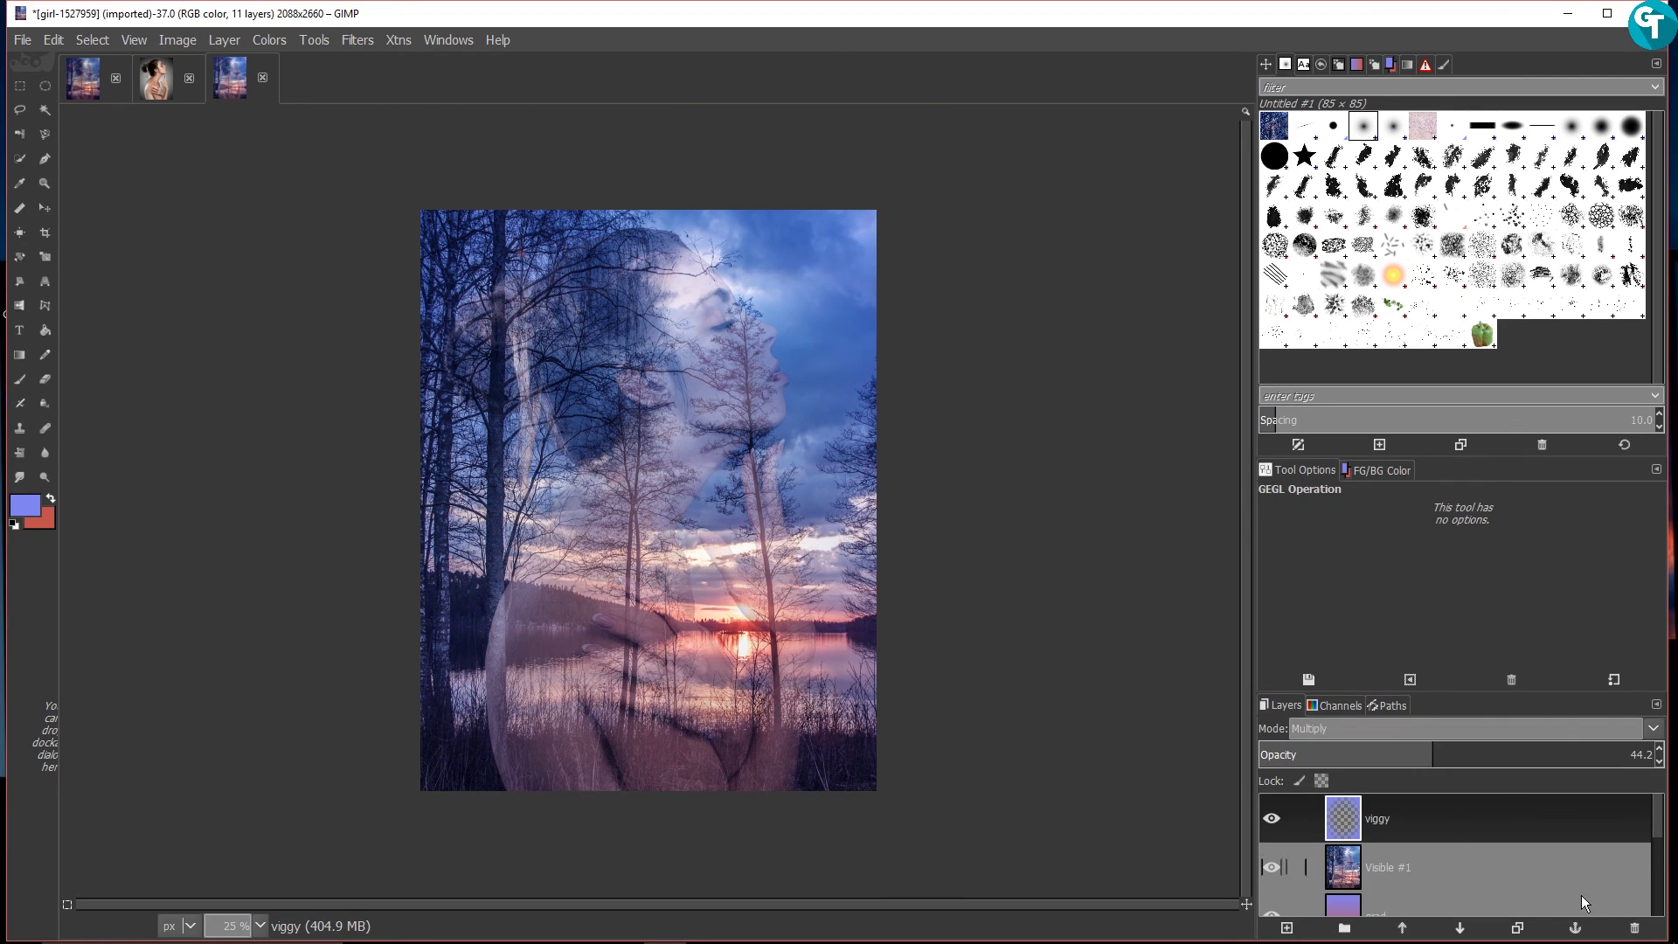
# Raise the viggy layer's opacity to 54.7 and inspect the vignette at different magnifications
pyautogui.moveTo(1447, 758)
pyautogui.mouseDown()
pyautogui.moveTo(1499, 765)
pyautogui.moveTo(1474, 766)
pyautogui.mouseUp()
pyautogui.press('+')
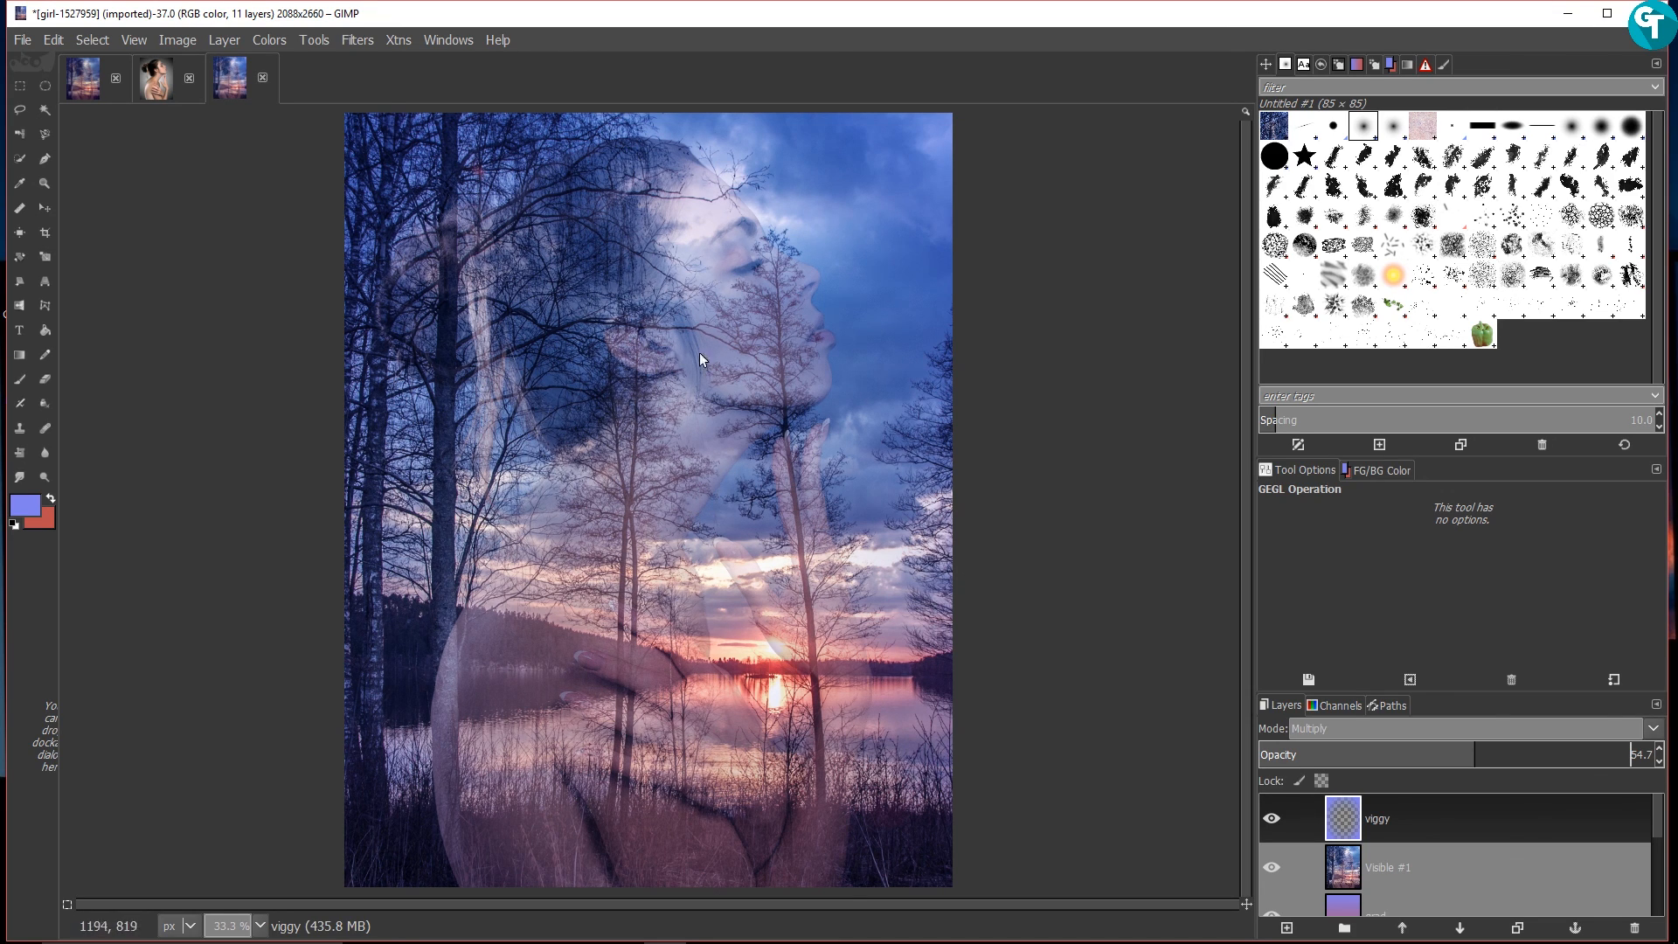
pyautogui.press('-')
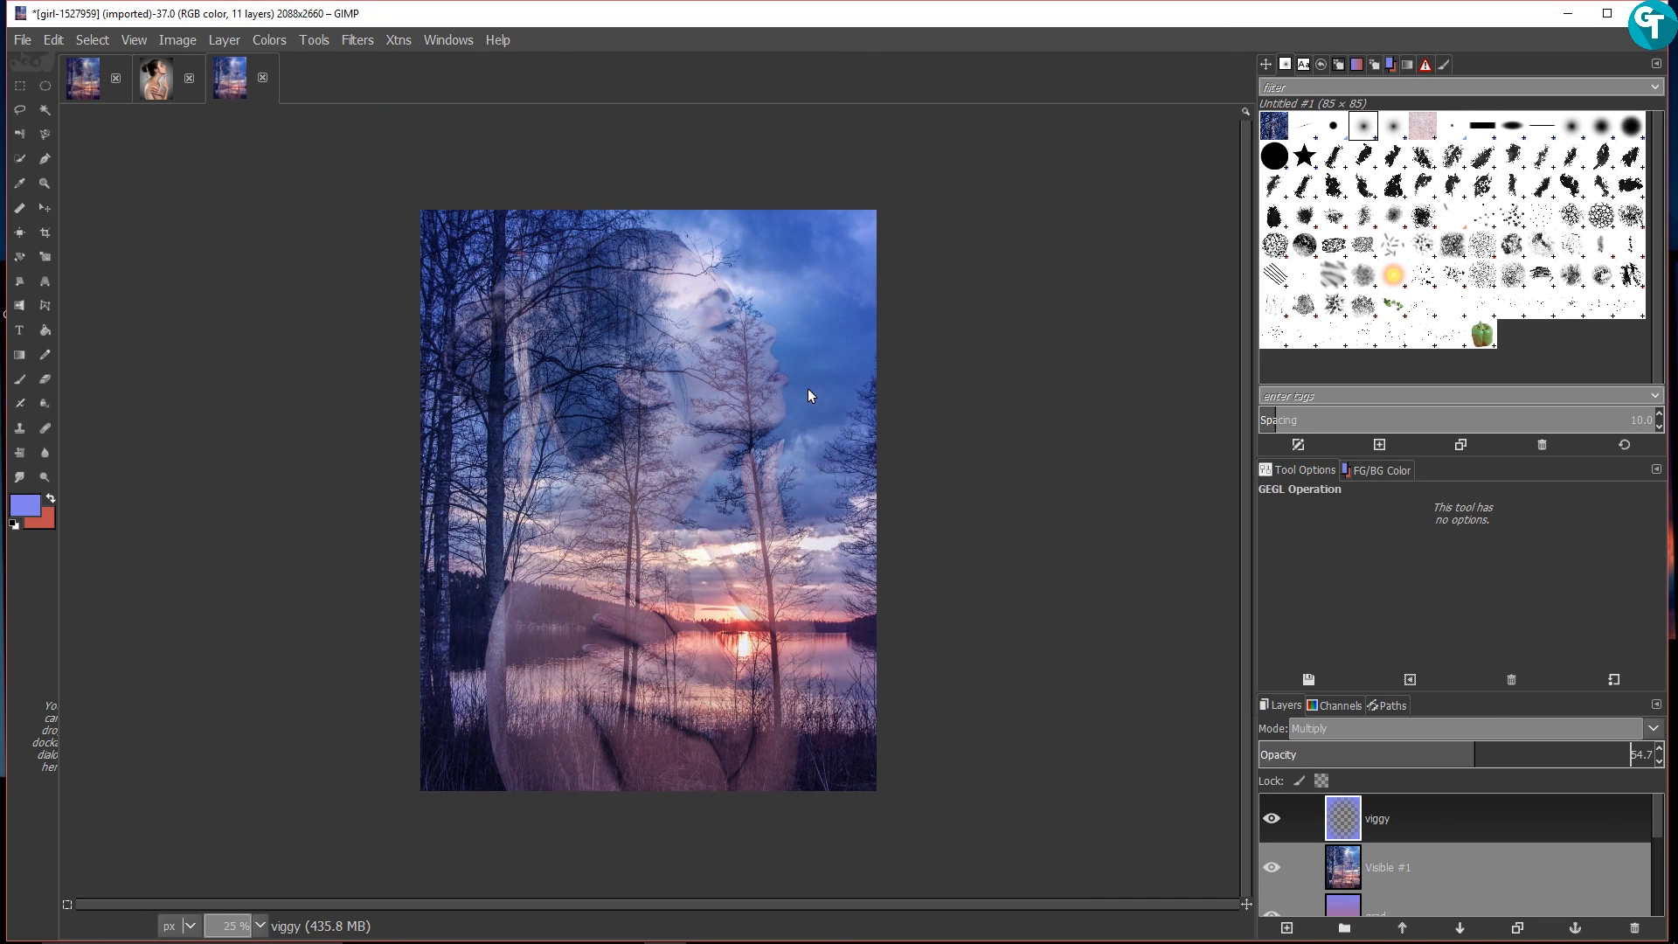
pyautogui.press('+')
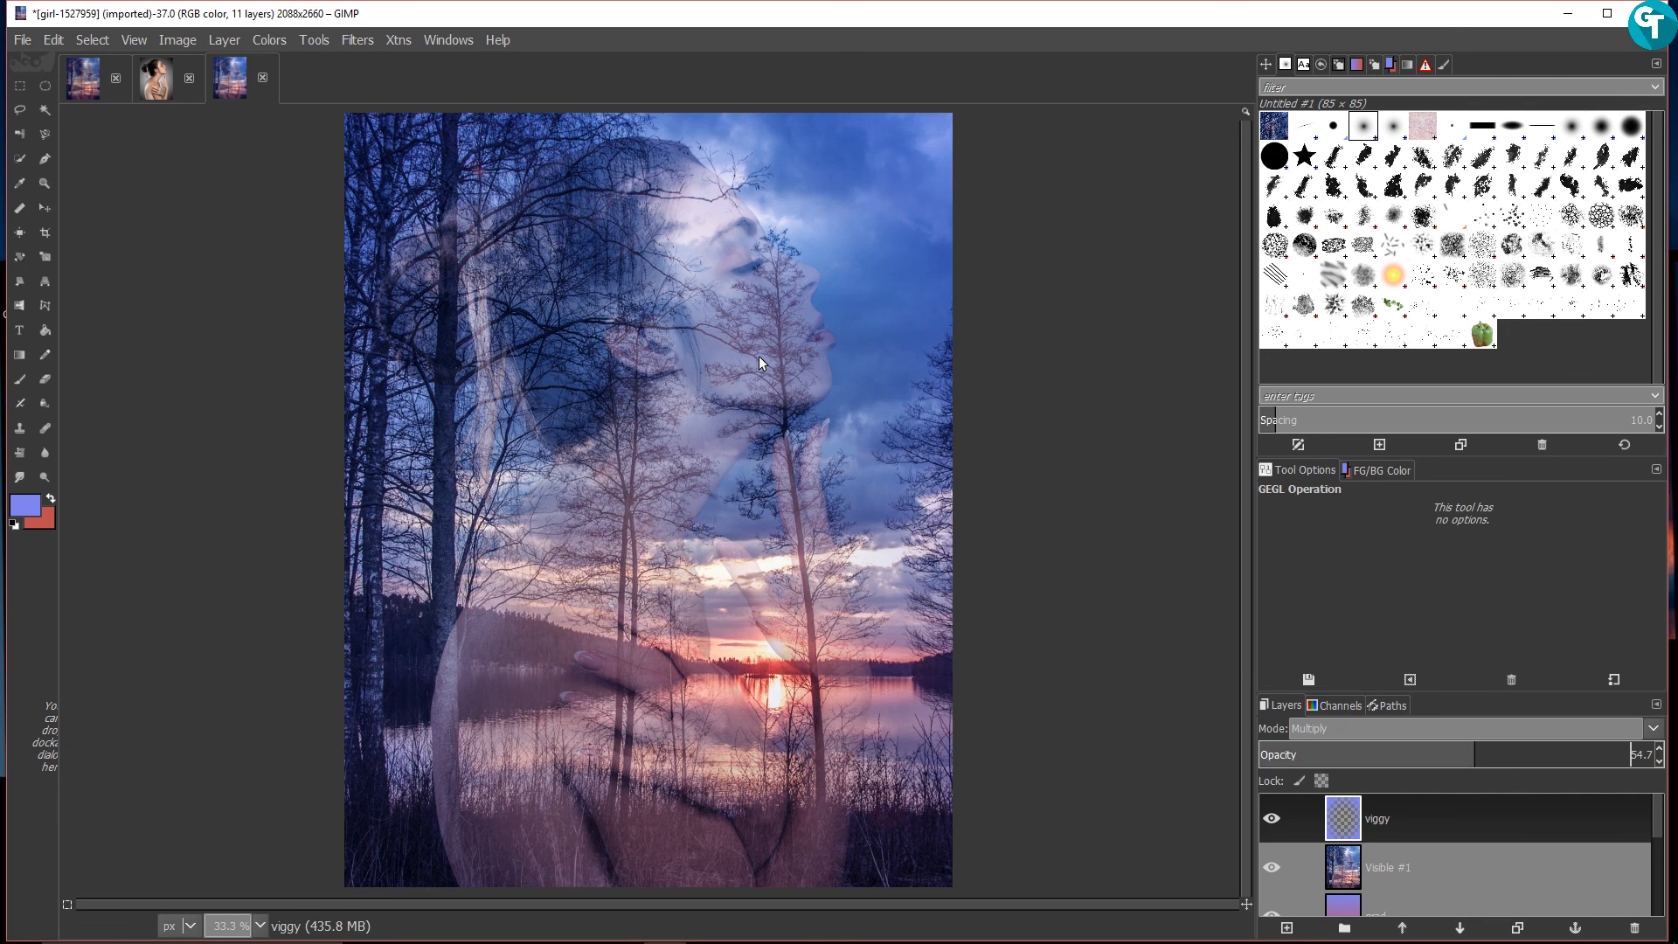